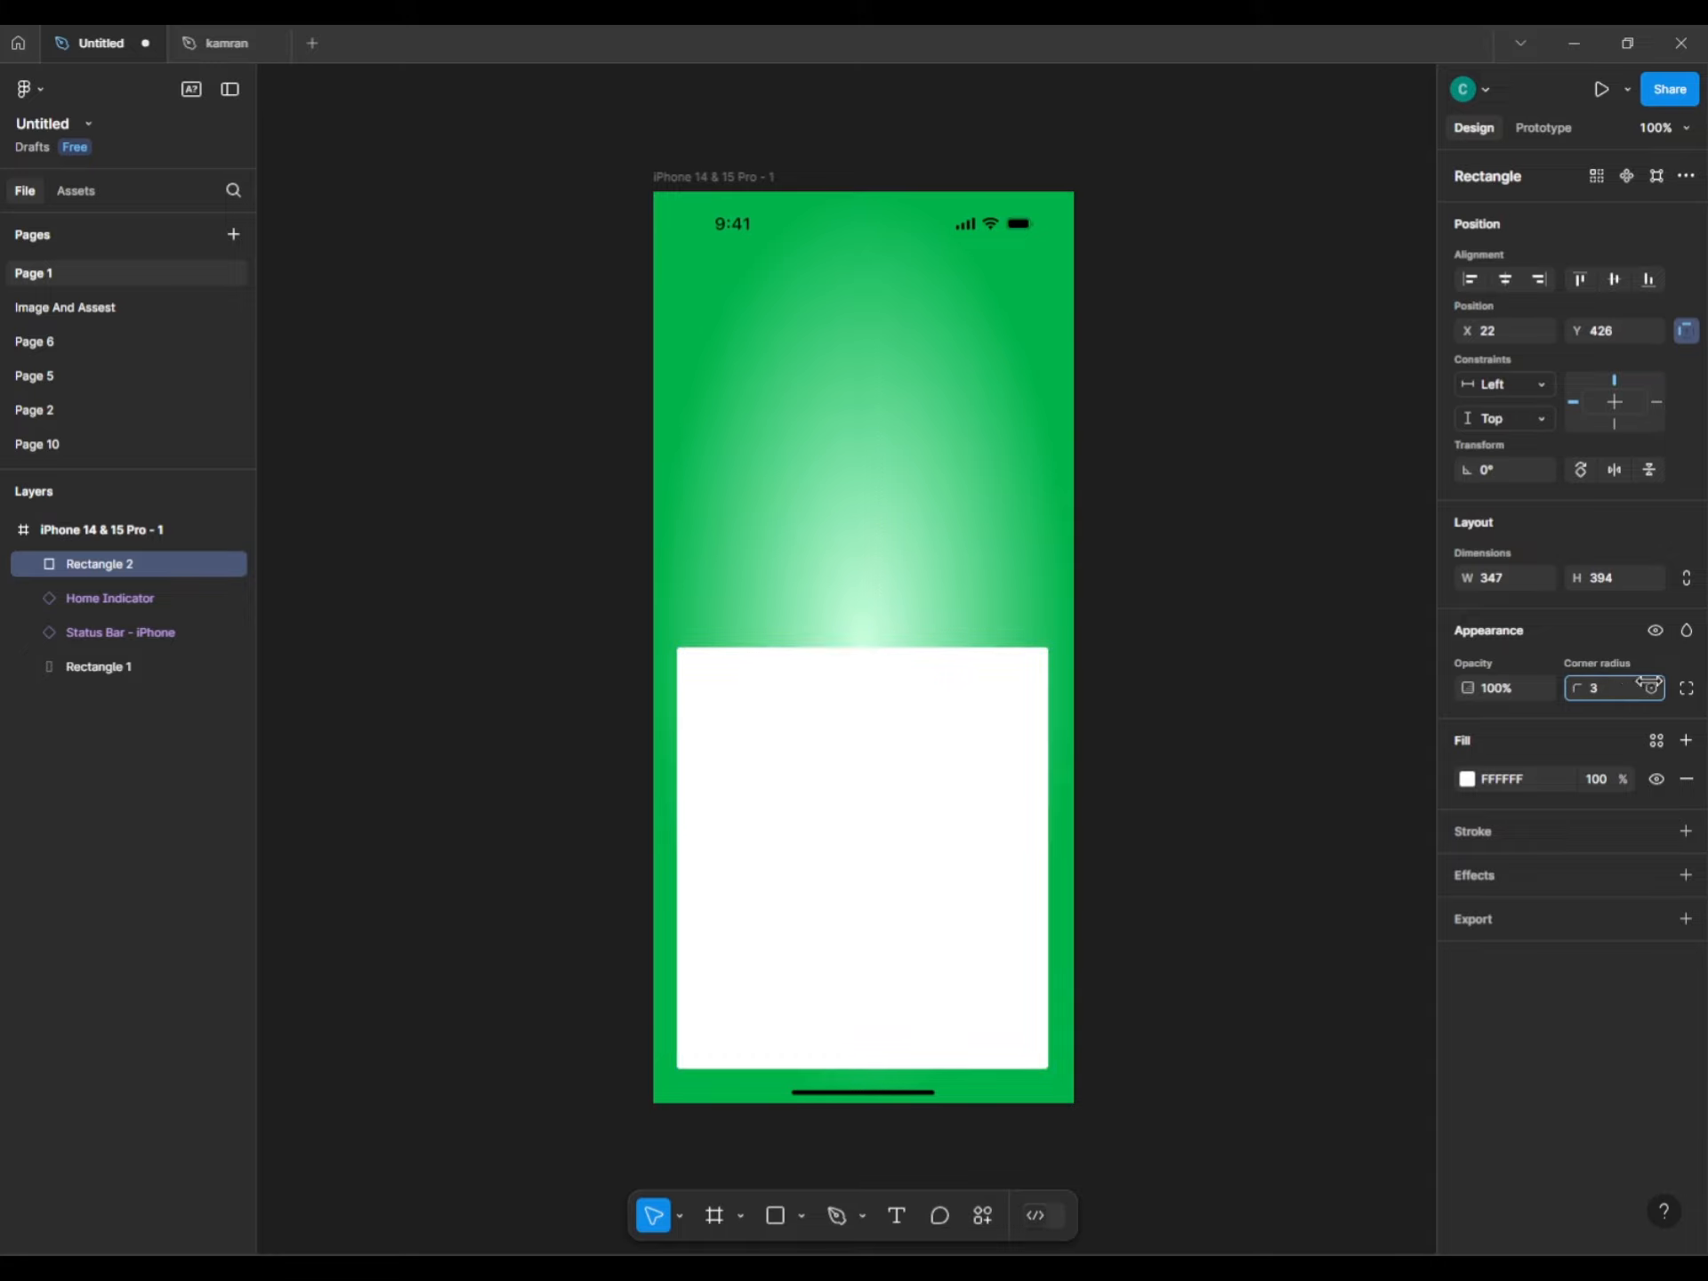
Give the white 347×394 card a 24 corner radius and centre it horizontally in the phone.
{"action": "left_click_drag", "start_coordinate": [350, 663], "coordinate": [1510, 498]}
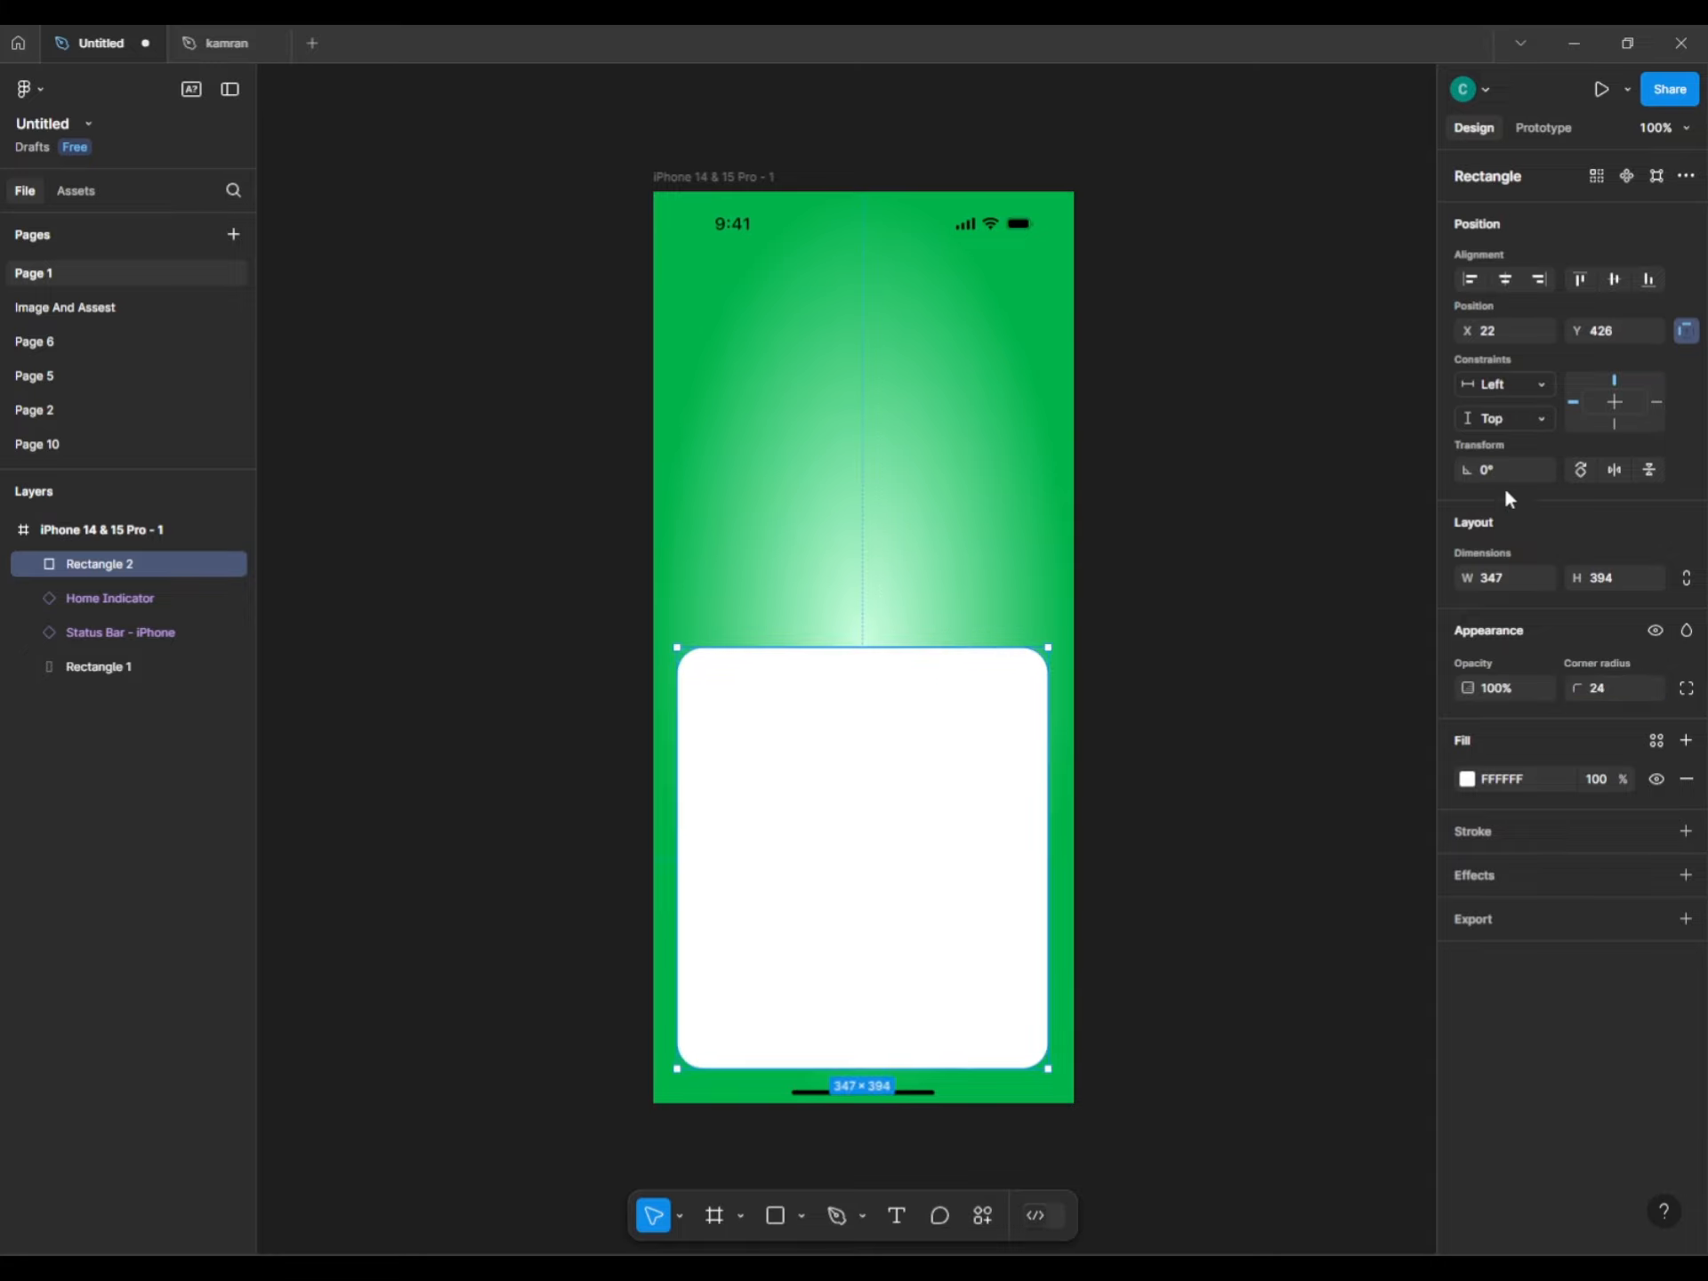
{"action": "left_click", "coordinate": [1516, 280]}
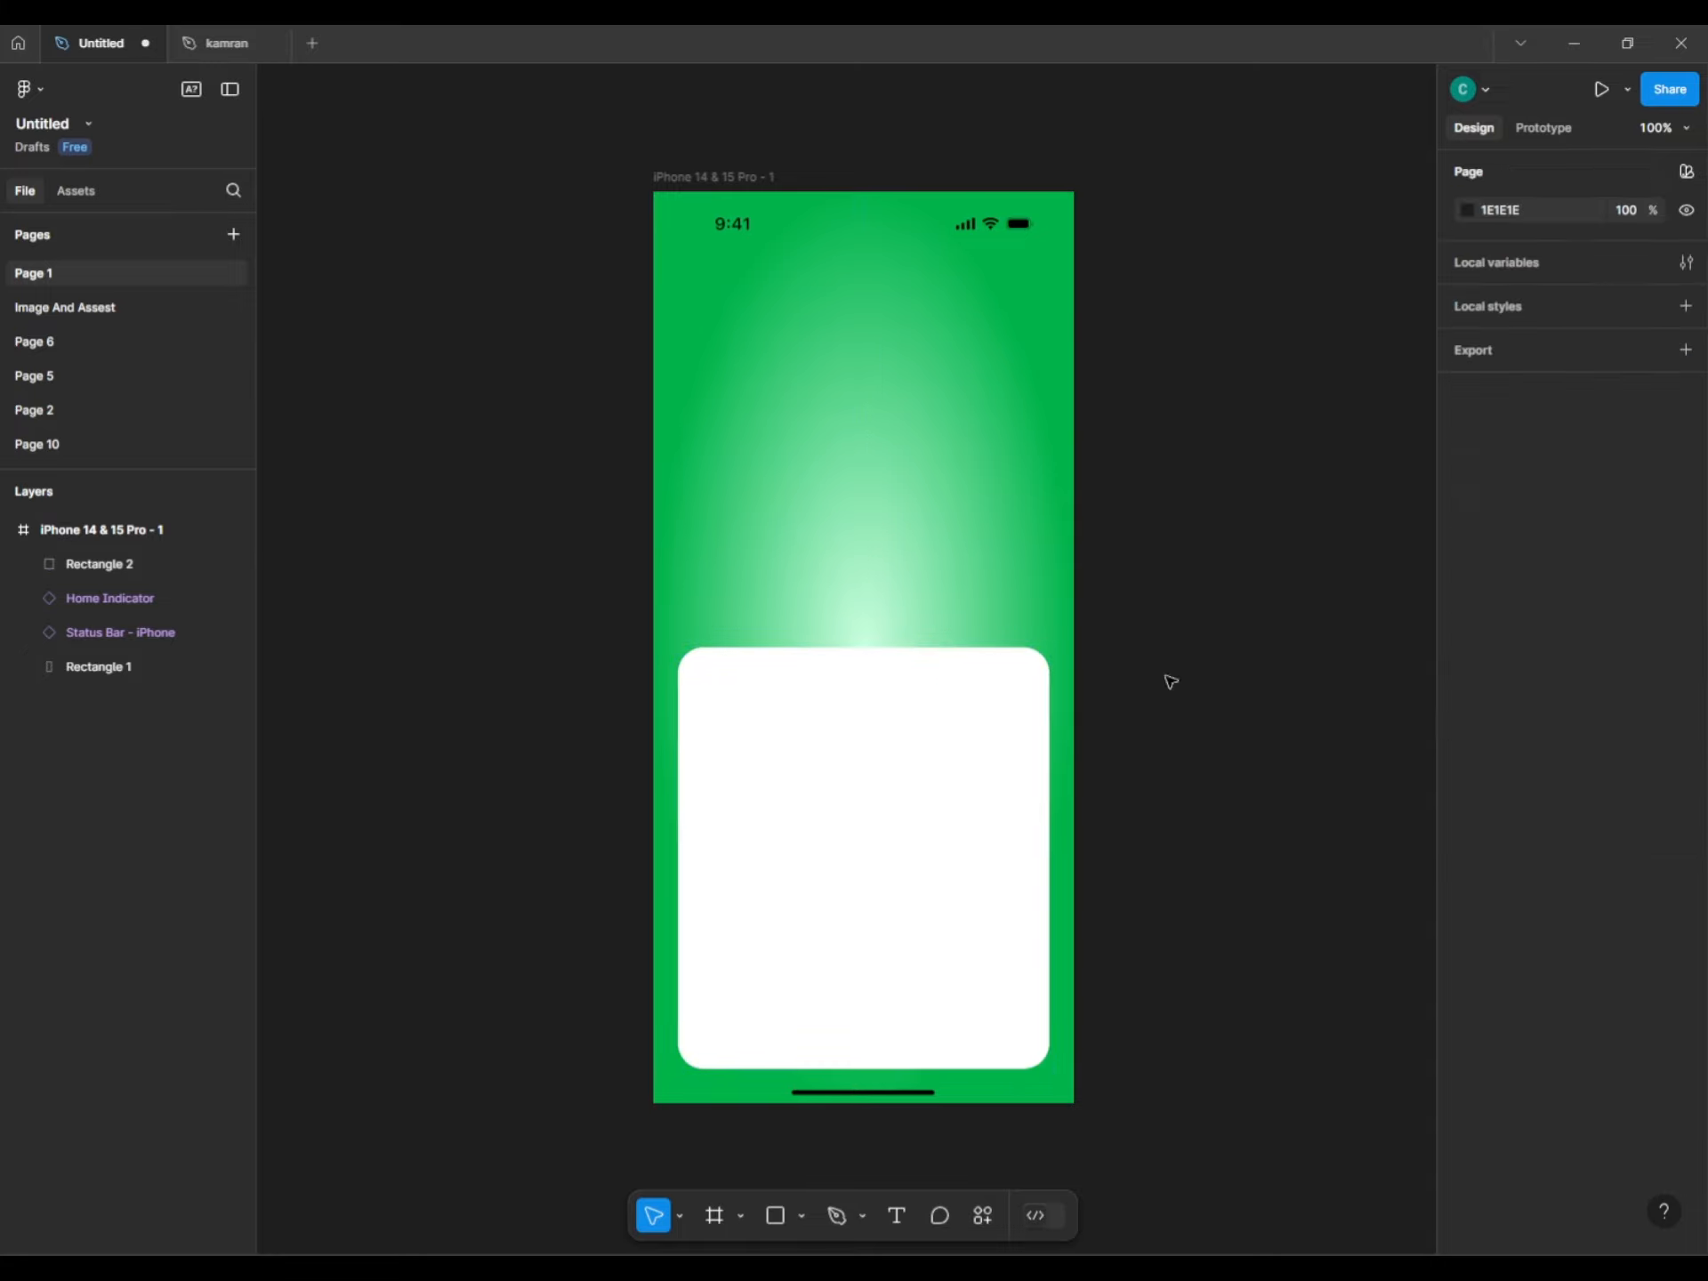
{"action": "left_click", "coordinate": [1384, 841]}
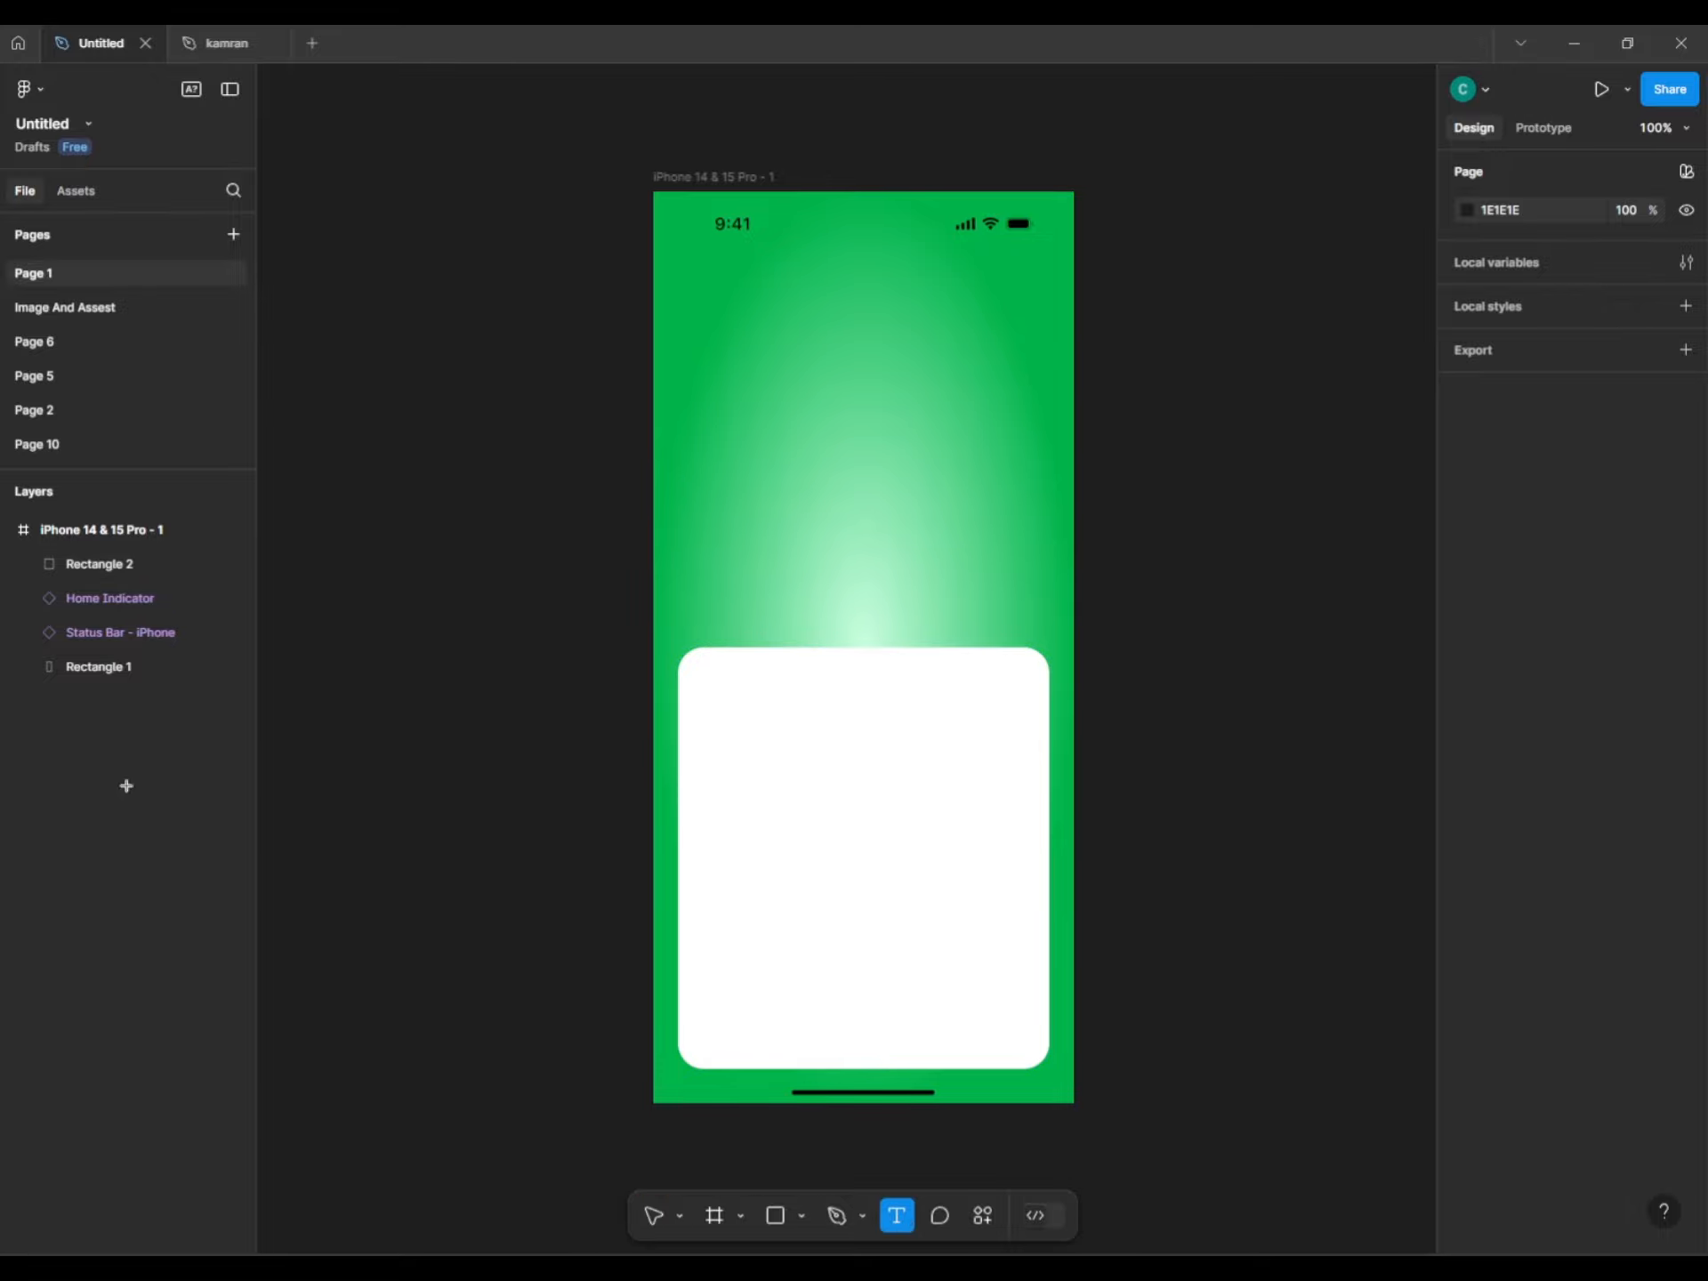
Copy the $05 price, MOCHA FLAVOUR title, badge and description layers from the Image And Assest page.
{"action": "left_click", "coordinate": [36, 307]}
{"action": "left_click", "coordinate": [941, 236]}
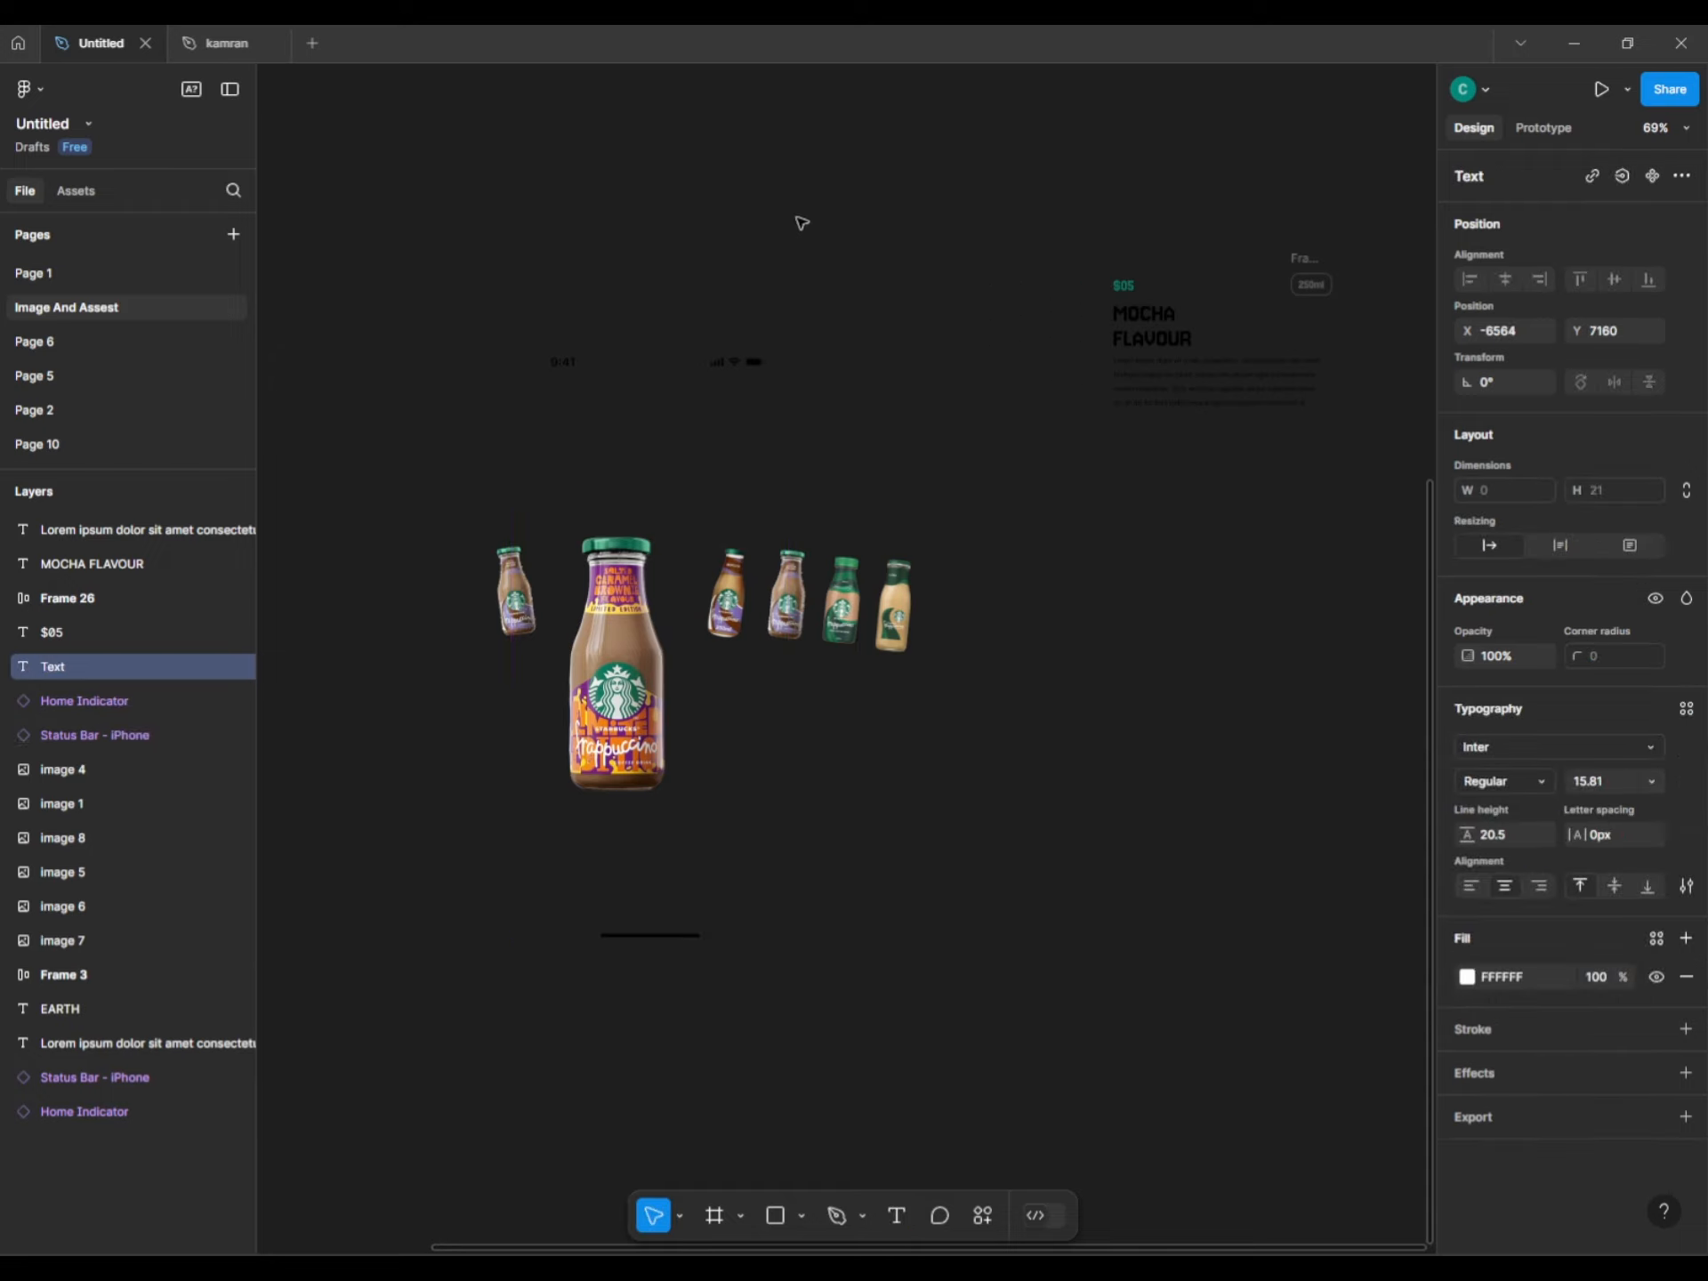
{"action": "left_click", "coordinate": [1018, 217]}
{"action": "left_click_drag", "start_coordinate": [1062, 189], "coordinate": [1398, 504]}
{"action": "key", "text": "ctrl+c"}
Paste the text block onto Page 1 beside the phone and wrap it in its own frame.
{"action": "left_click", "coordinate": [88, 273]}
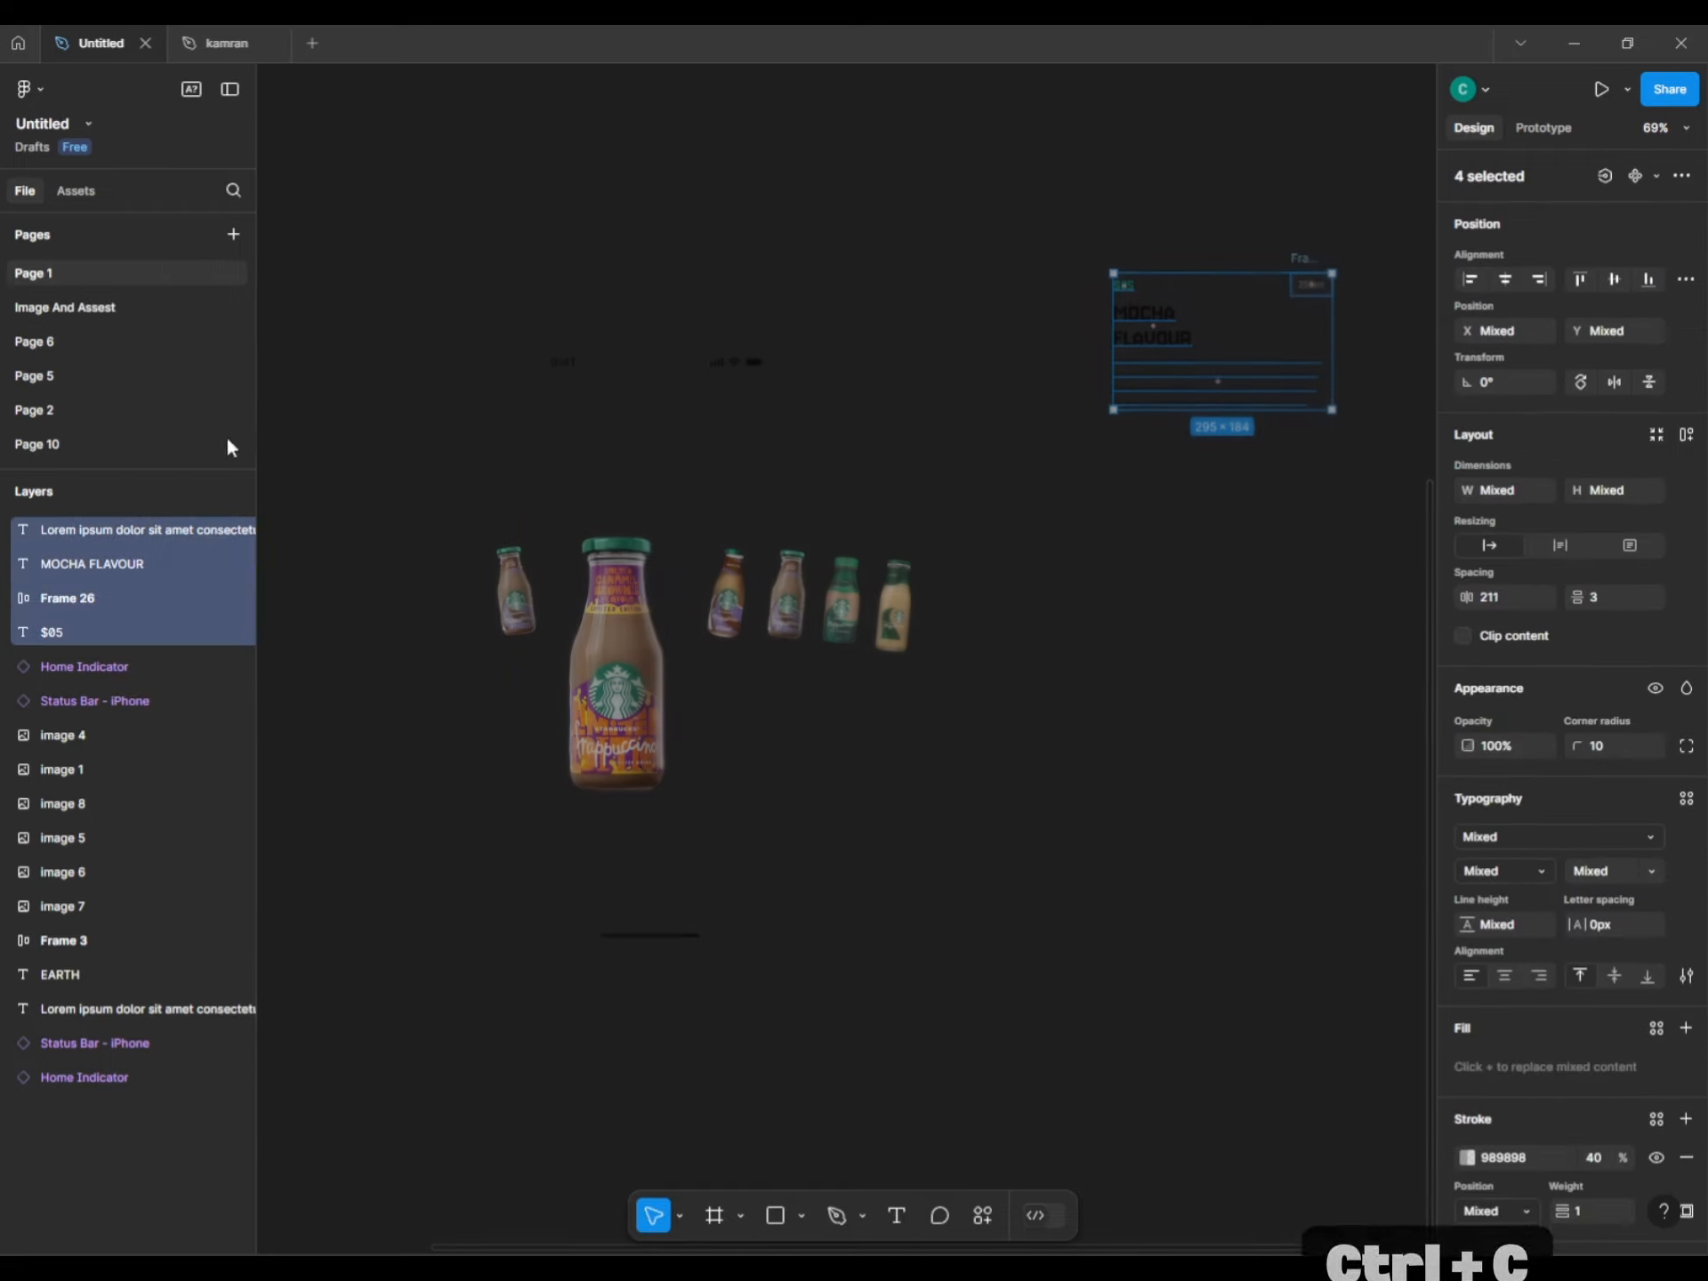
{"action": "key", "text": "ctrl+v"}
{"action": "left_click_drag", "start_coordinate": [779, 629], "coordinate": [1209, 734]}
{"action": "scroll", "coordinate": [925, 489], "scroll_direction": "right", "scroll_amount": 8}
{"action": "scroll", "coordinate": [925, 489], "scroll_direction": "down", "scroll_amount": 2}
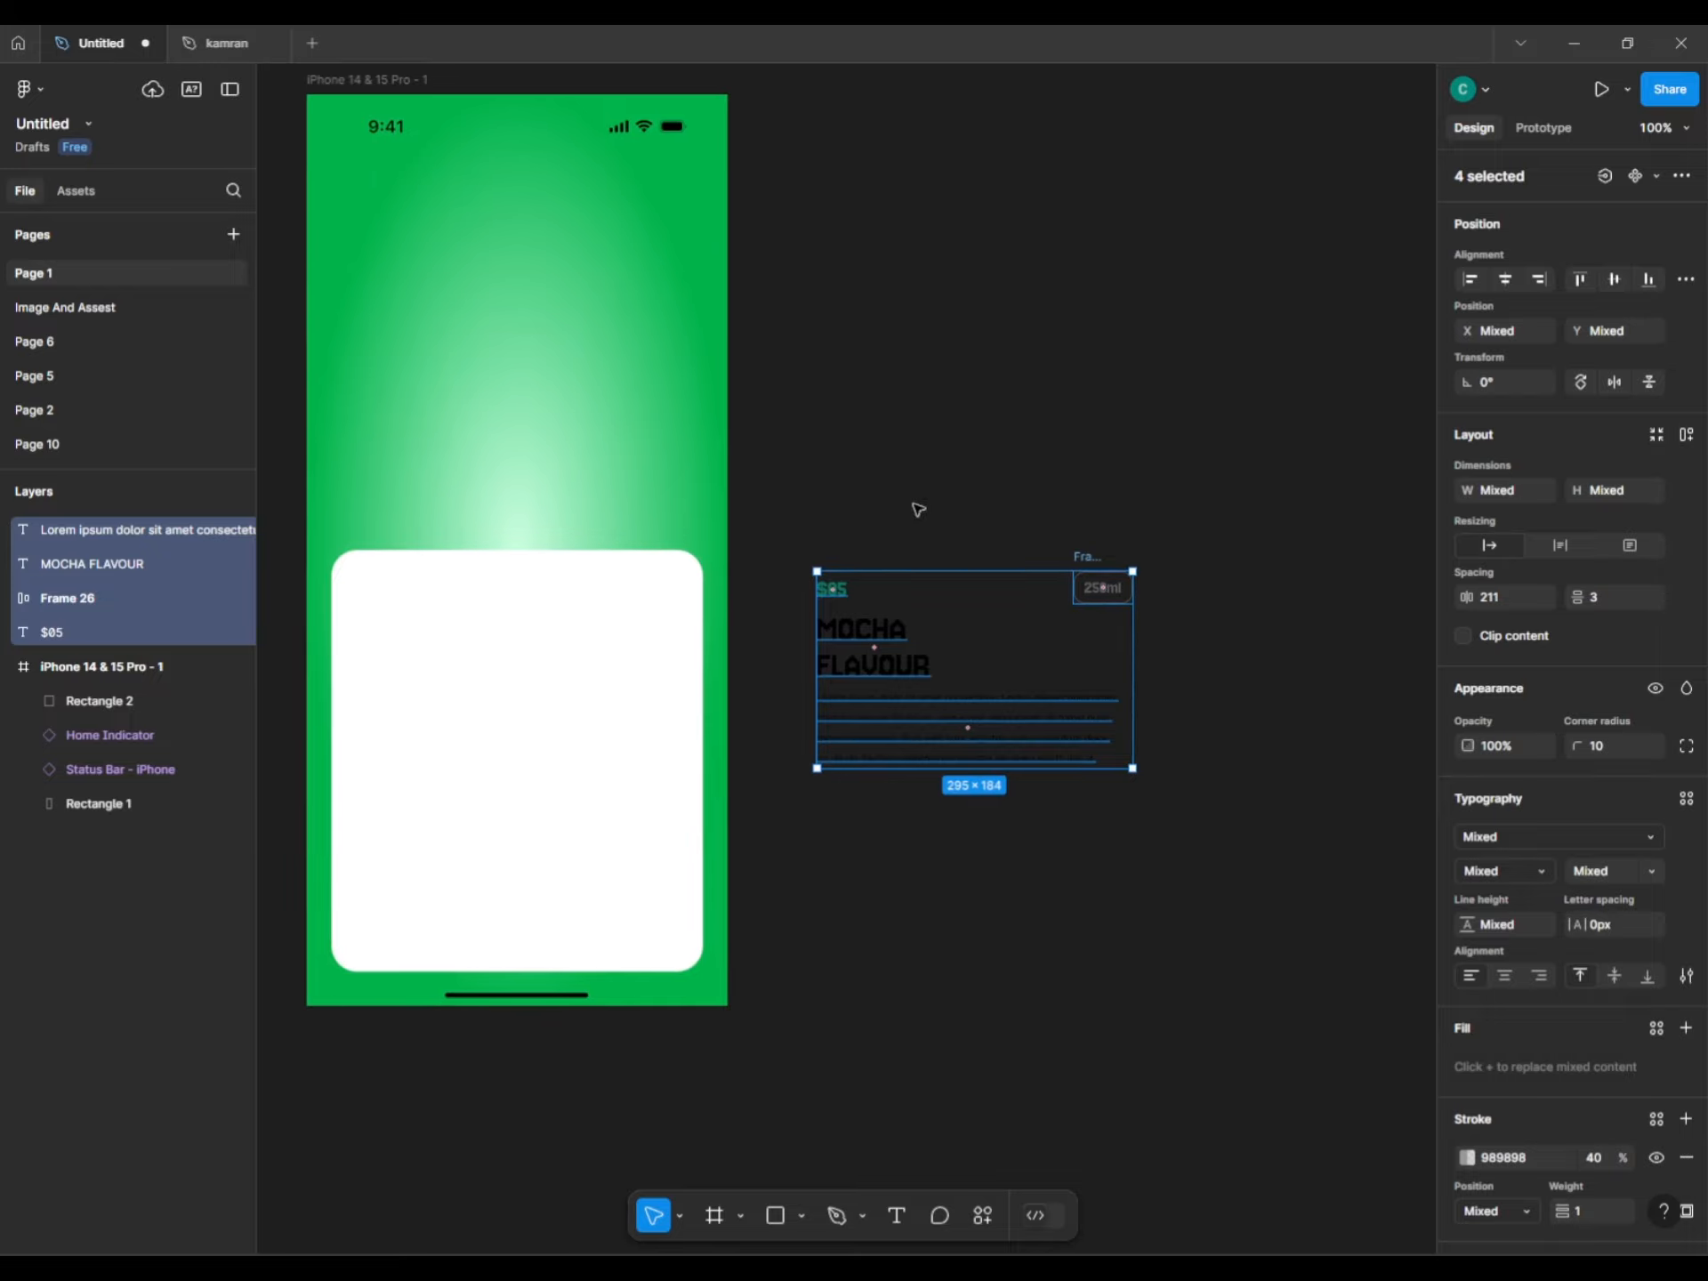
{"action": "key", "text": "ctrl+alt+g"}
{"action": "left_click", "coordinate": [902, 509]}
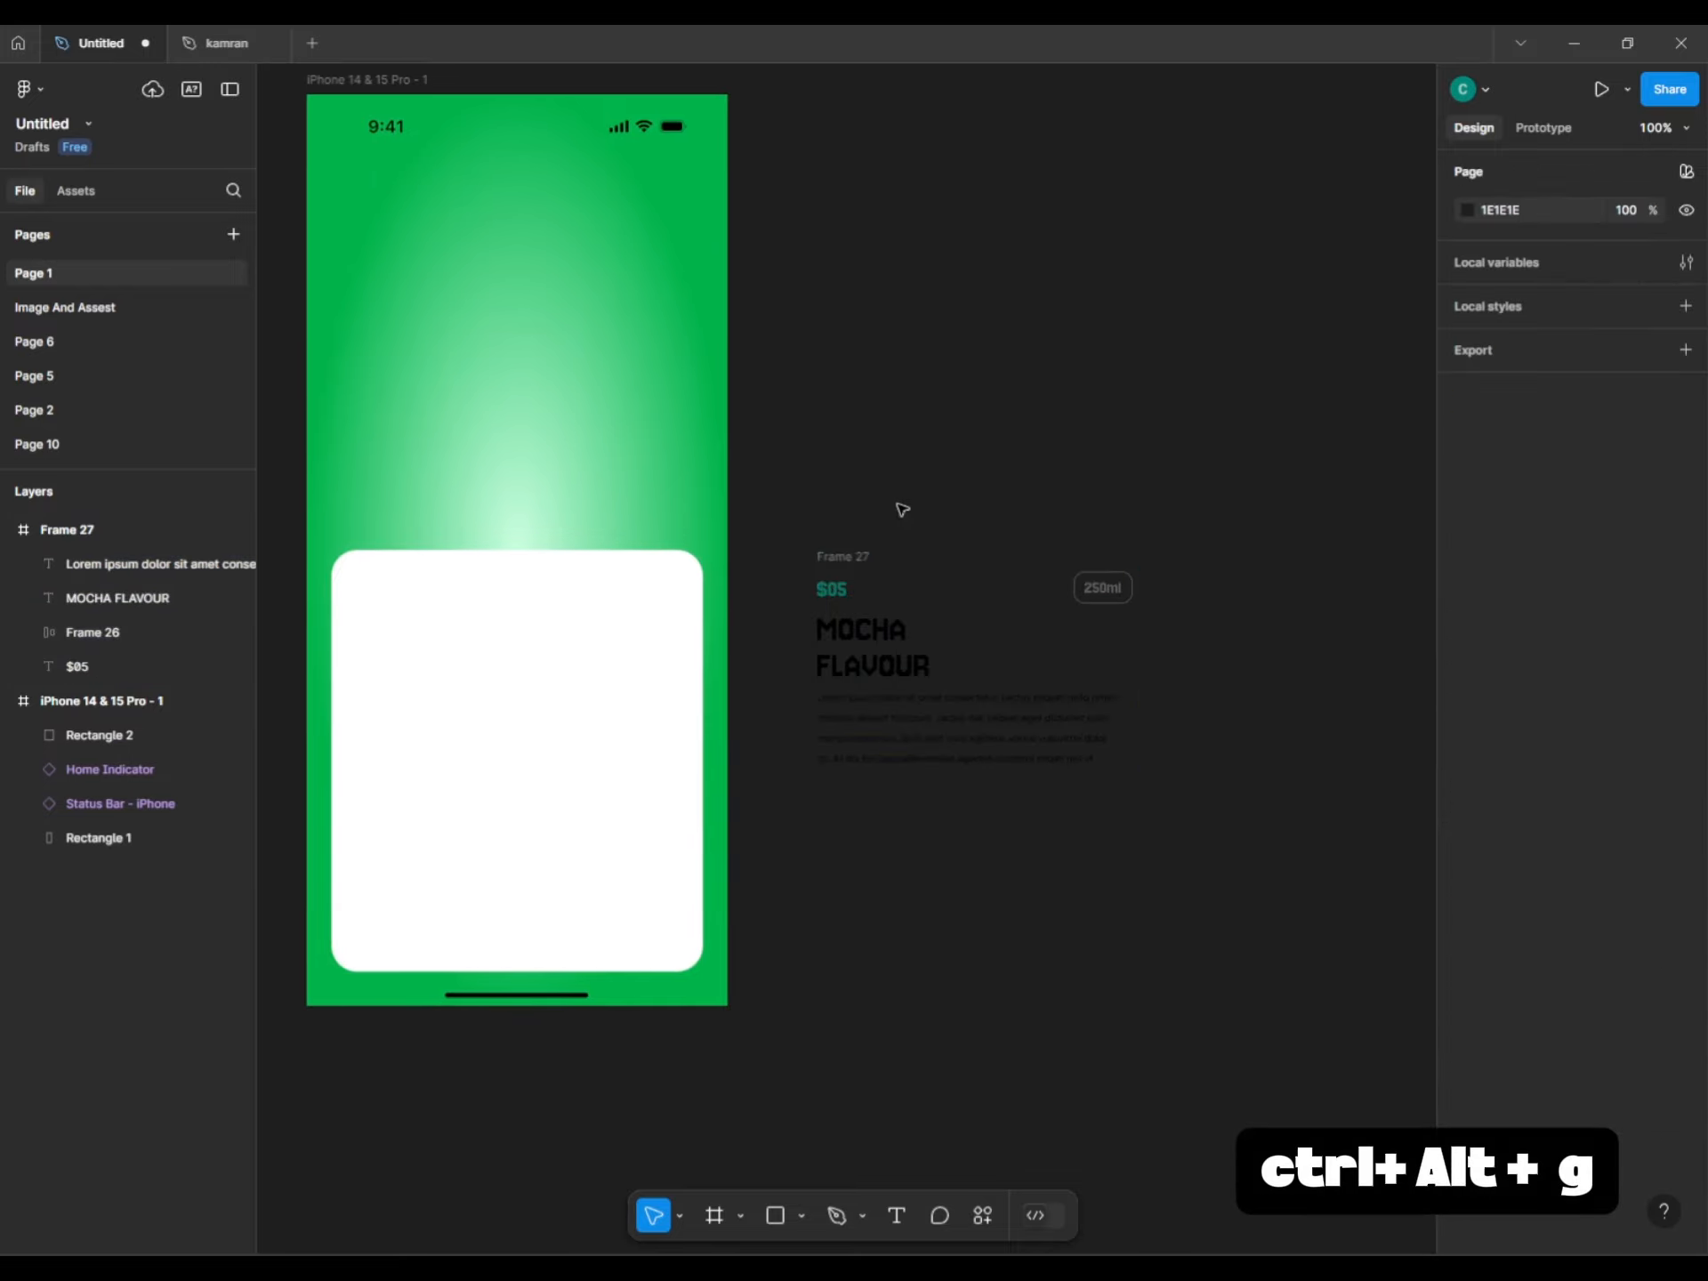
{"action": "left_click_drag", "start_coordinate": [849, 549], "coordinate": [831, 320]}
Duplicate the MOCHA FLAVOUR frame and place the copy below Frame 27.
{"action": "key", "text": "ctrl+z"}
{"action": "left_click", "coordinate": [849, 557]}
{"action": "key", "text": "ctrl+d"}
{"action": "scroll", "coordinate": [823, 330], "scroll_direction": "up", "scroll_amount": 1}
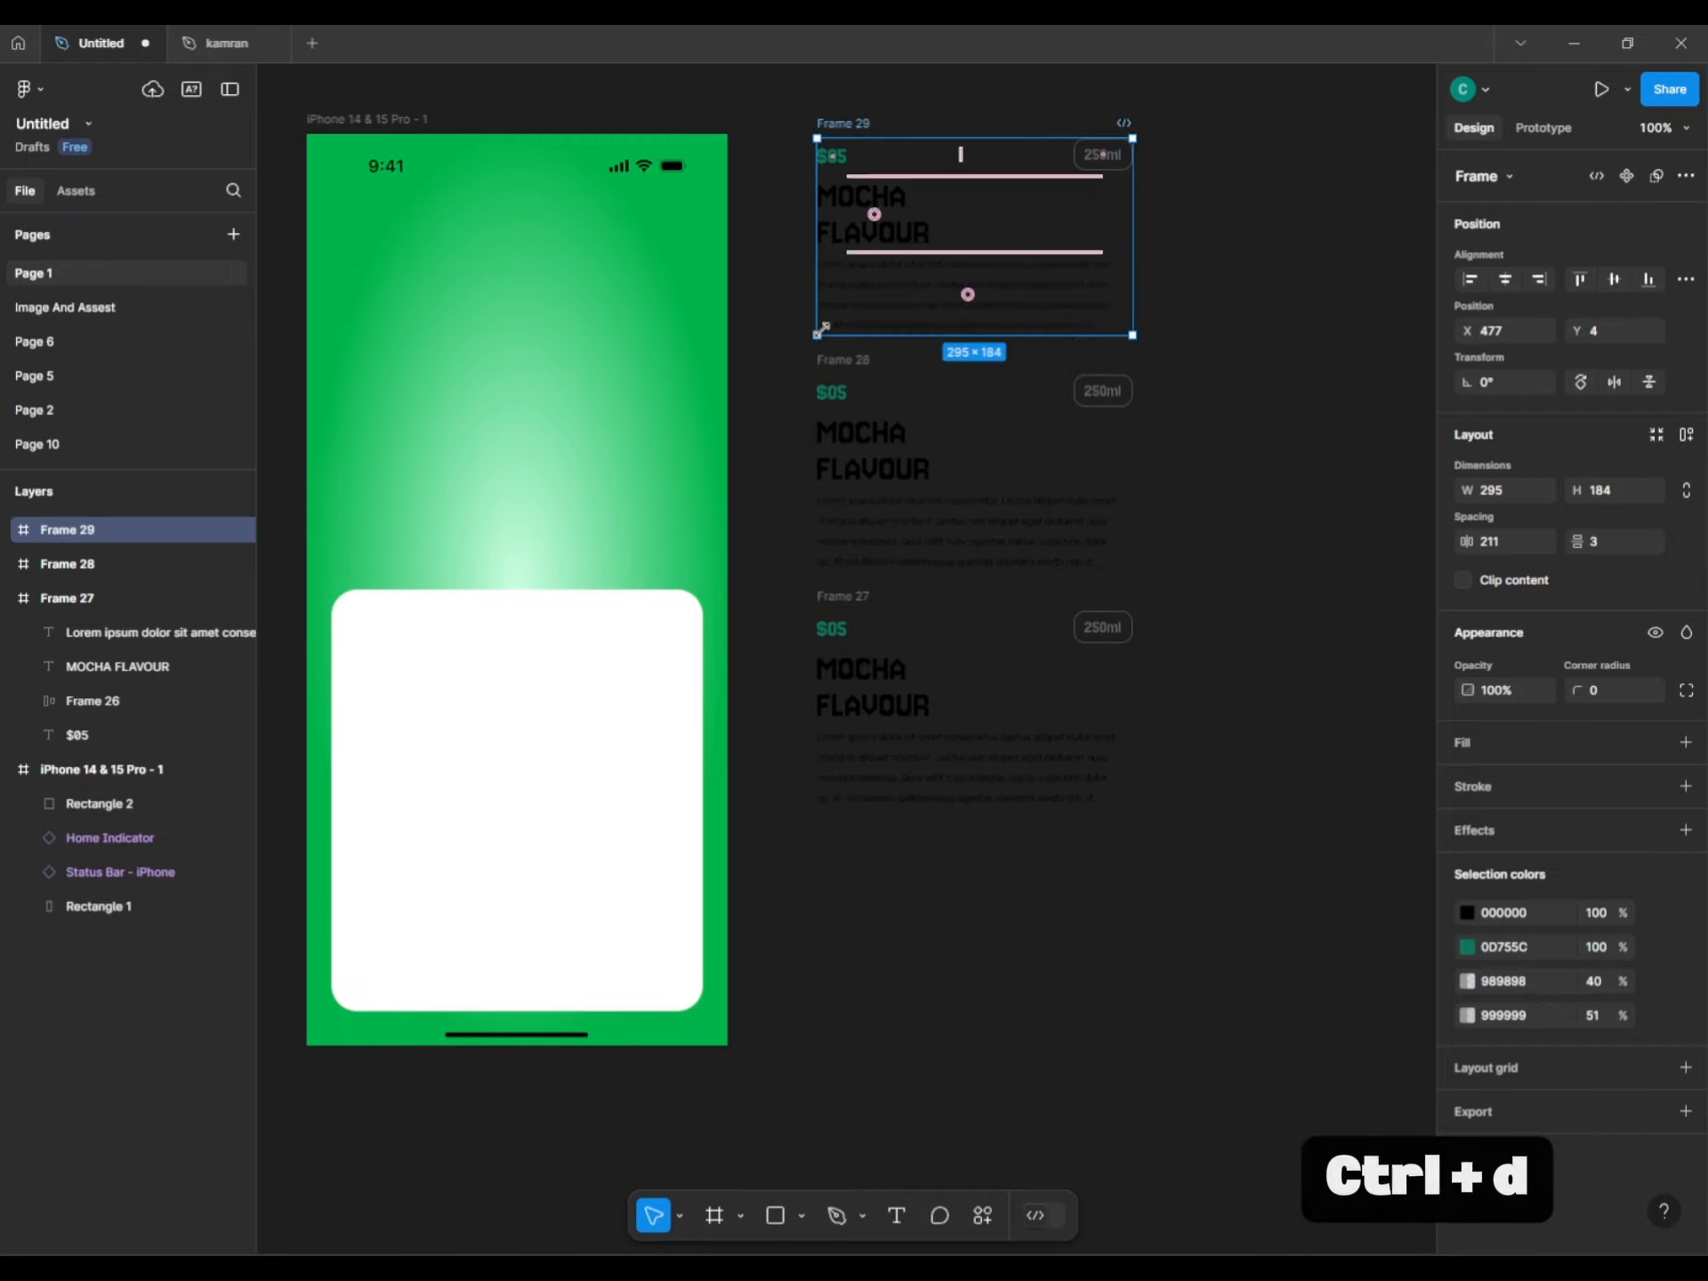
{"action": "scroll", "coordinate": [824, 329], "scroll_direction": "up", "scroll_amount": 1}
{"action": "left_click_drag", "start_coordinate": [827, 150], "coordinate": [850, 723]}
Add two more copies, Frames 30 and 31, to the vertical column of cards.
{"action": "key", "text": "ctrl+d"}
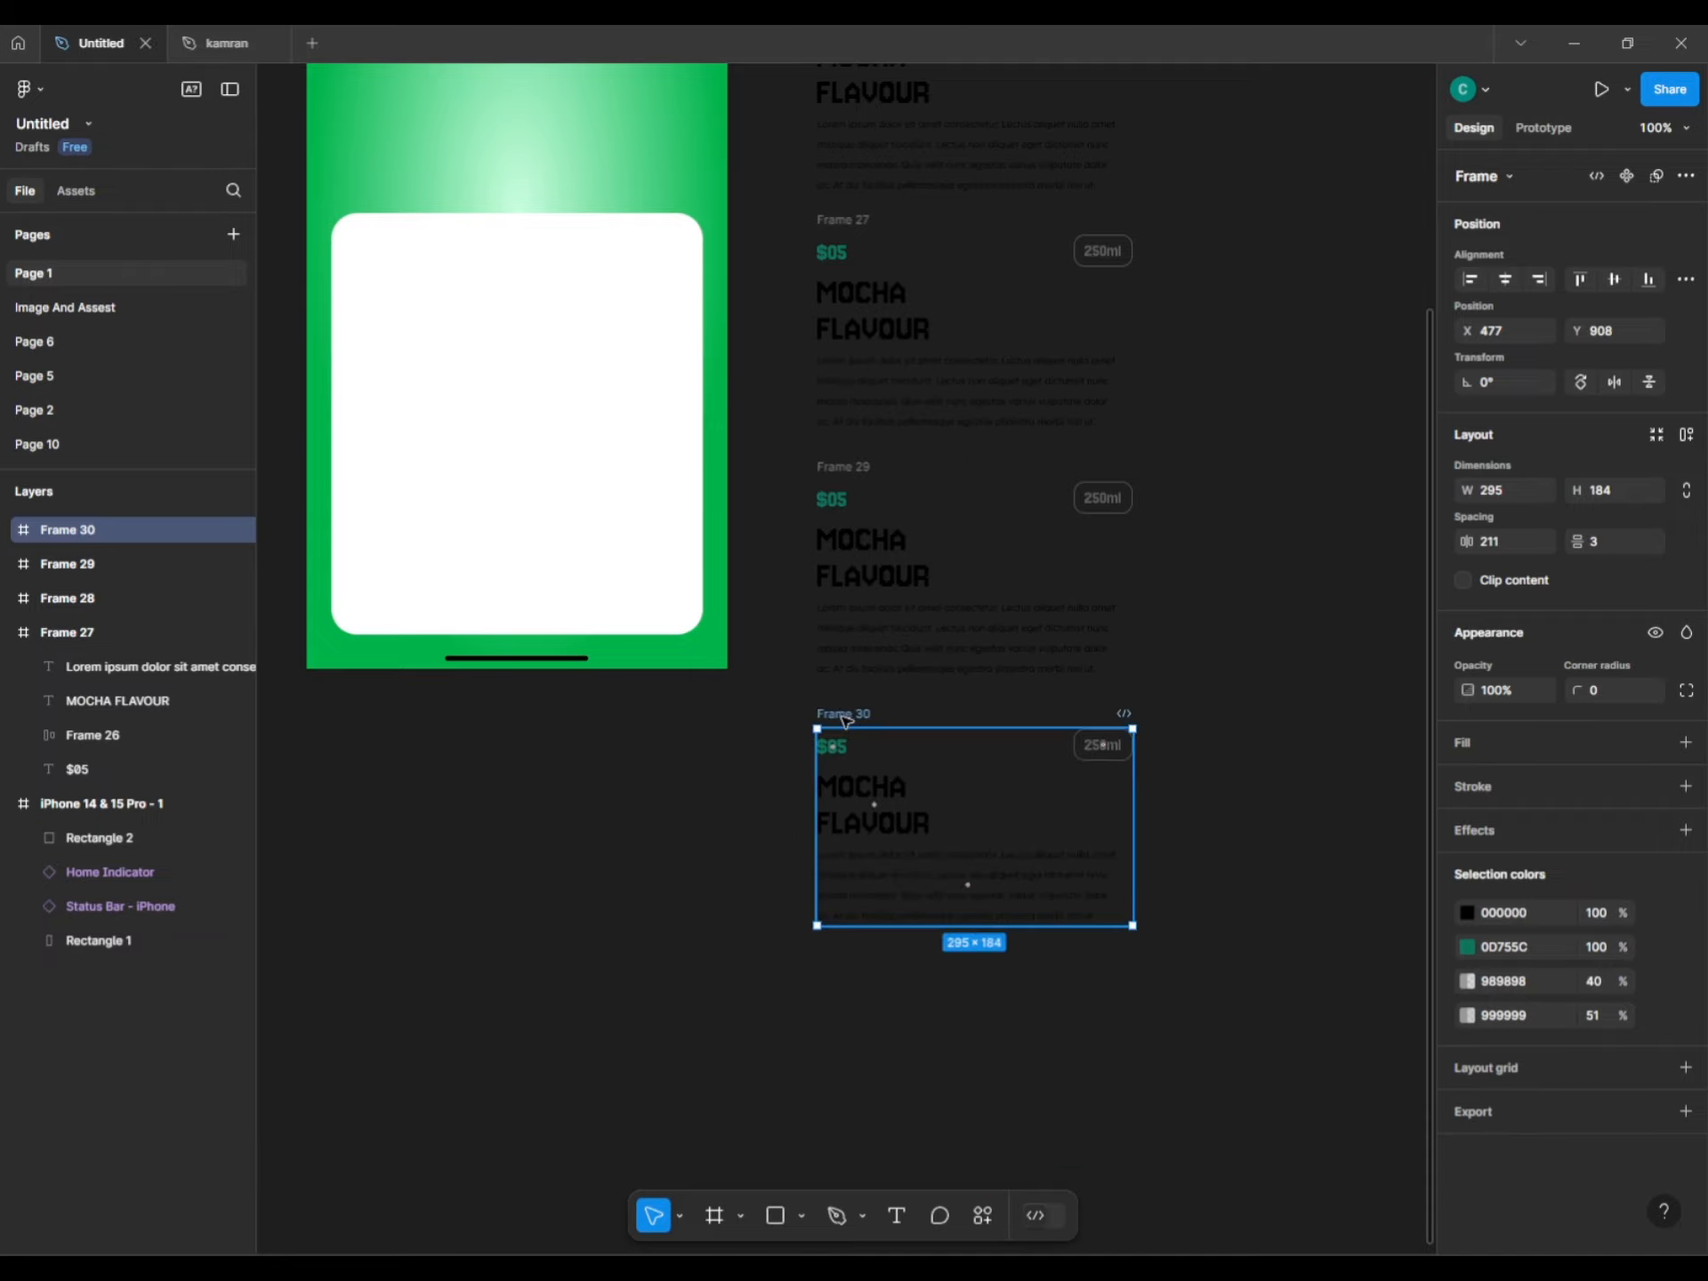
{"action": "key", "text": "ctrl+d"}
{"action": "scroll", "coordinate": [752, 772], "scroll_direction": "down", "scroll_amount": 1}
{"action": "scroll", "coordinate": [800, 551], "scroll_direction": "down", "scroll_amount": 1}
{"action": "scroll", "coordinate": [801, 533], "scroll_direction": "up", "scroll_amount": 4}
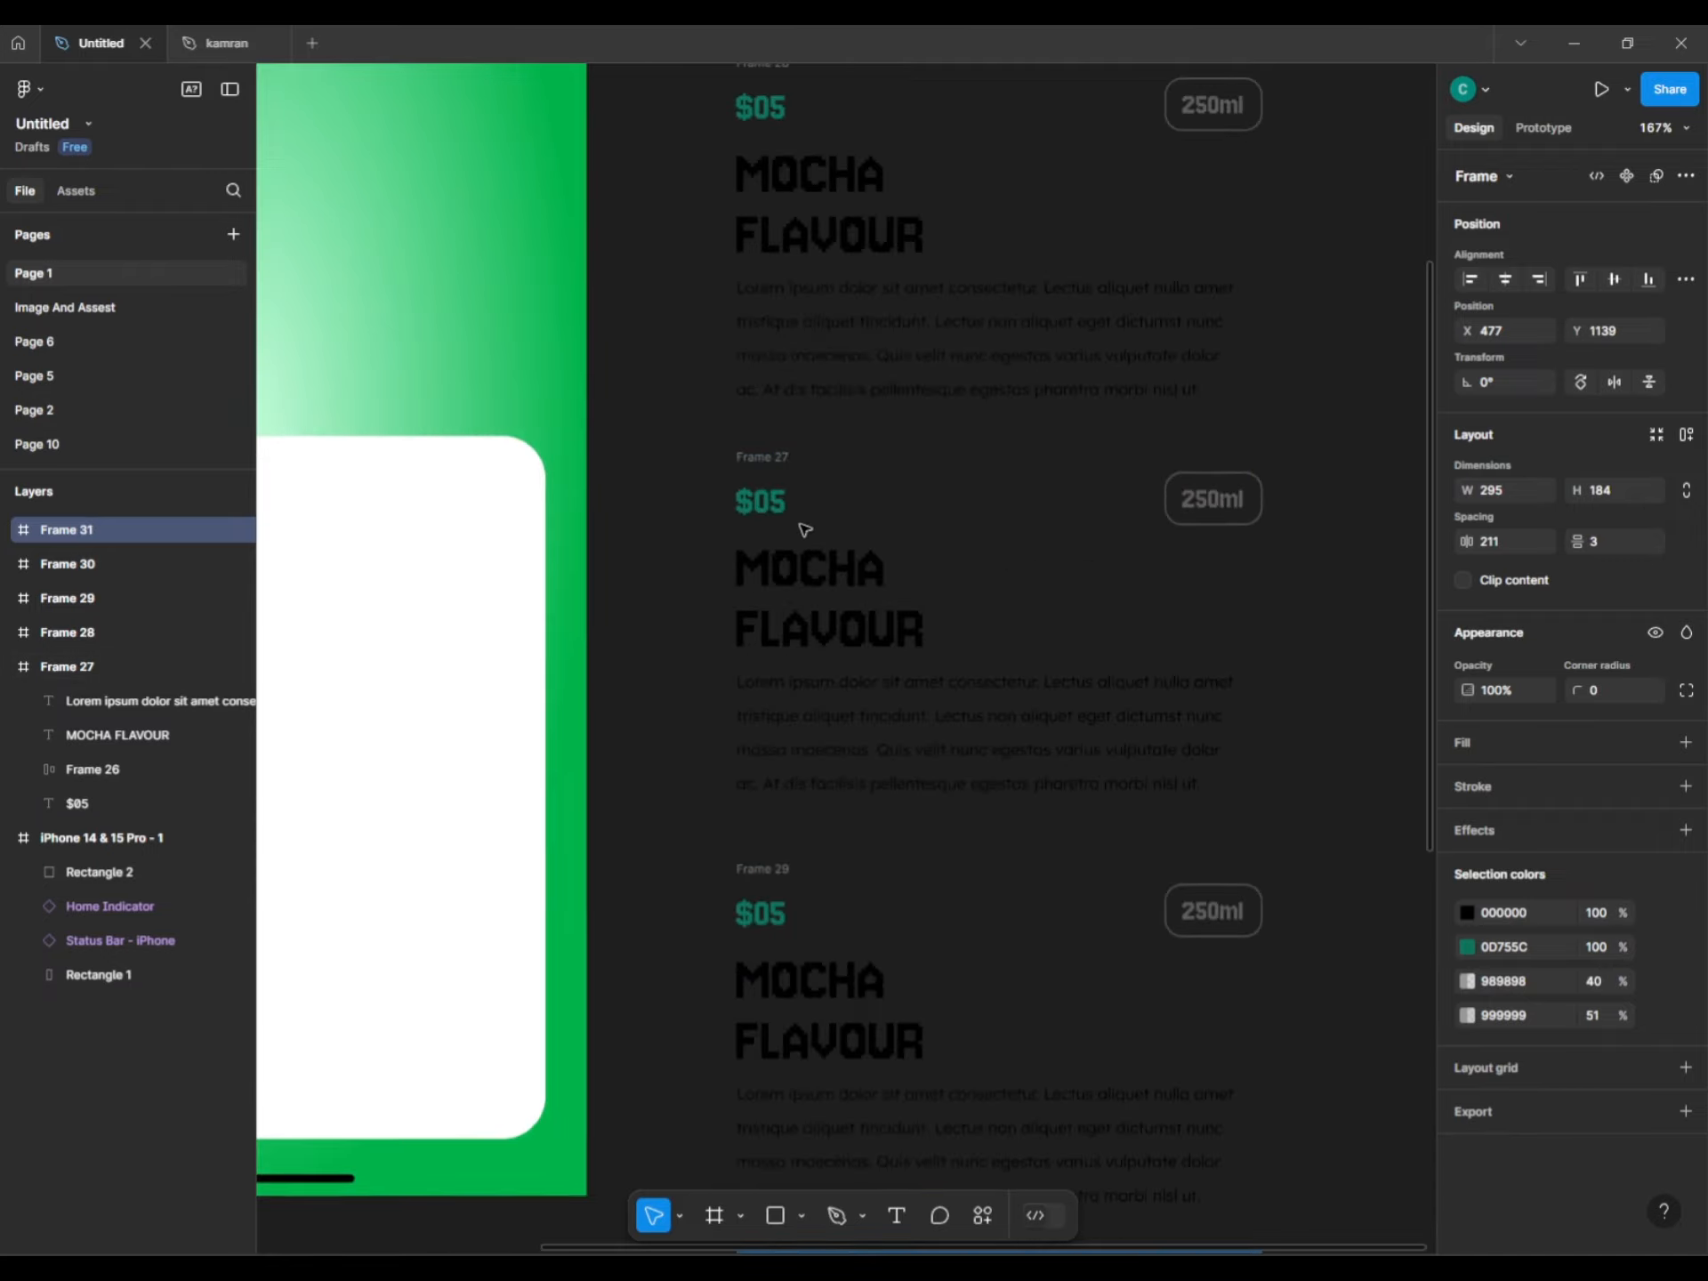
{"action": "scroll", "coordinate": [796, 591], "scroll_direction": "down", "scroll_amount": 3}
{"action": "scroll", "coordinate": [801, 601], "scroll_direction": "up", "scroll_amount": 2}
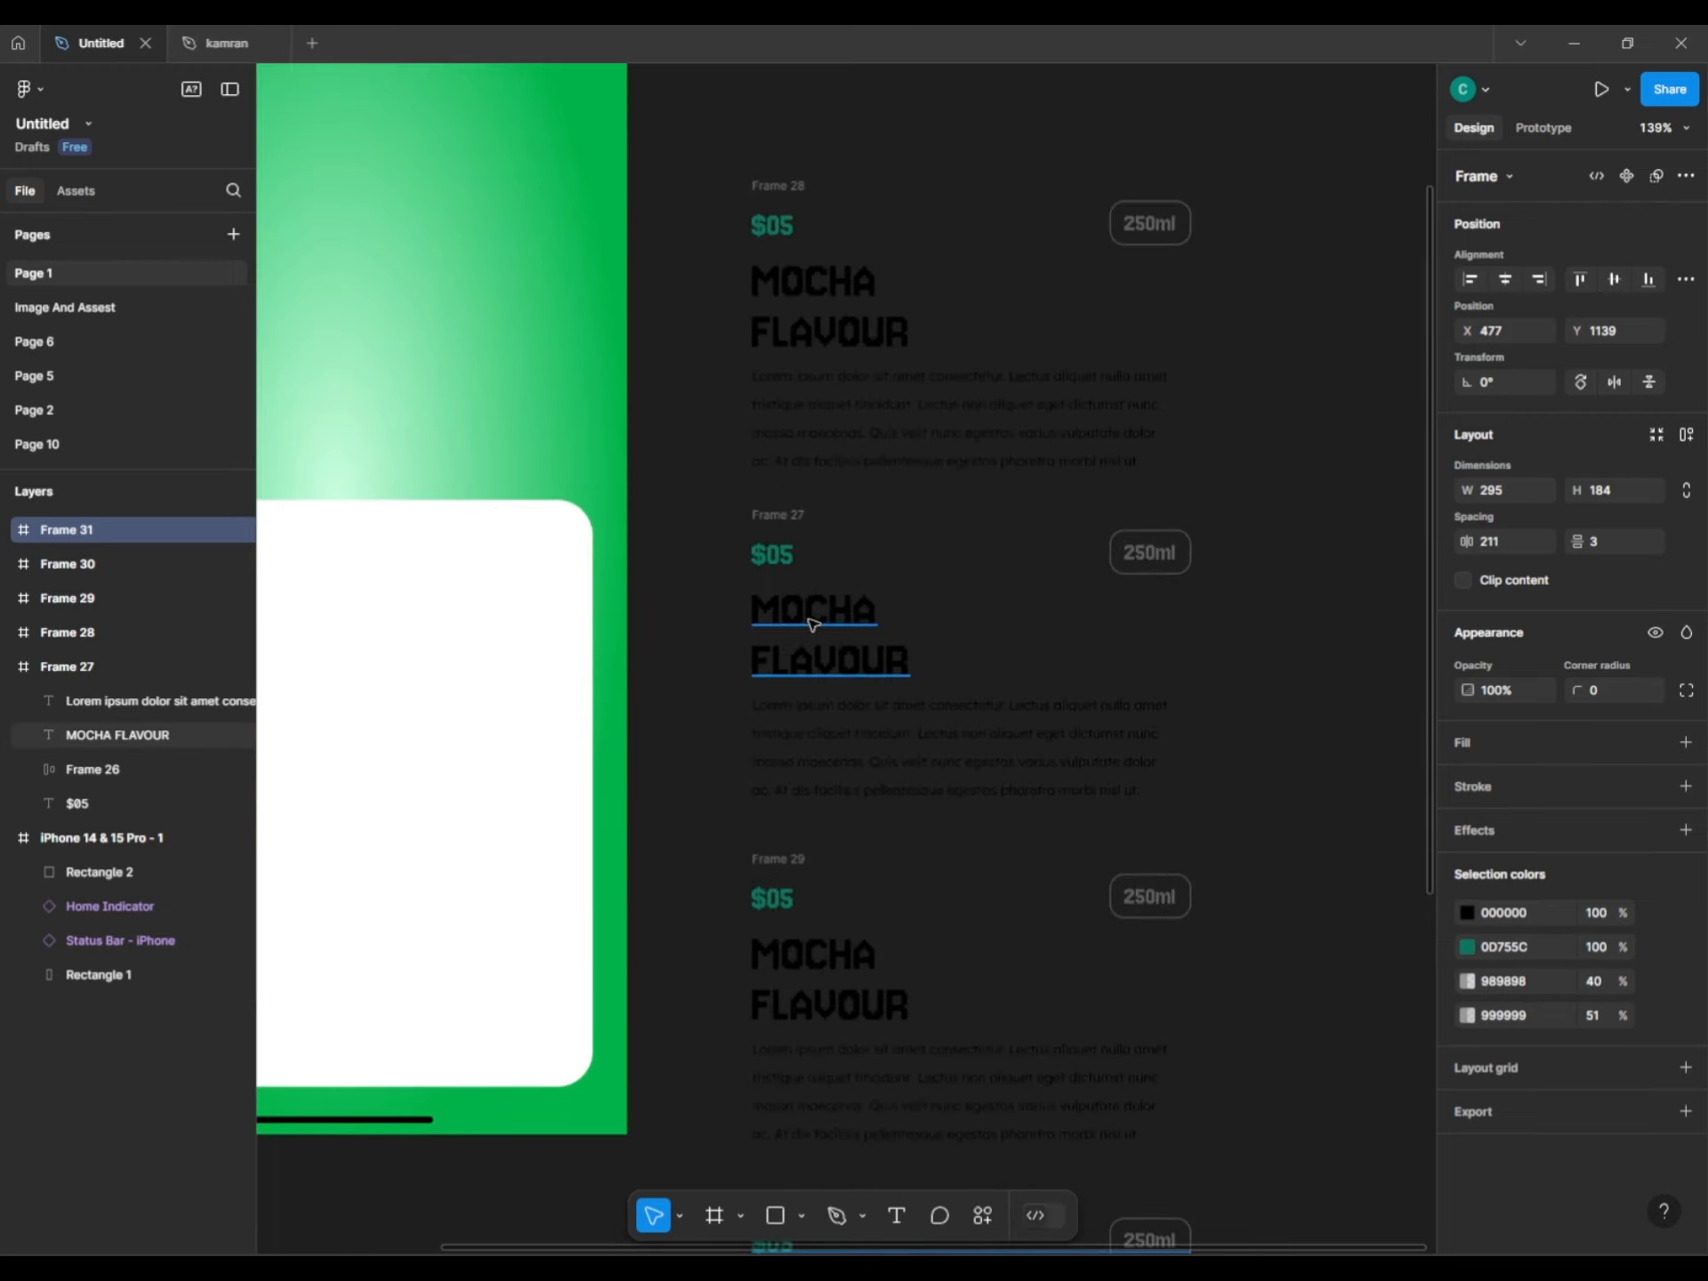
Retitle Frame 28 as SALTED CARAMLE BROWNIE FLAVOUR on two lines, undoing an accidental title deletion.
{"action": "double_click", "coordinate": [812, 614]}
{"action": "key", "text": "Return"}
{"action": "type", "text": "s"}
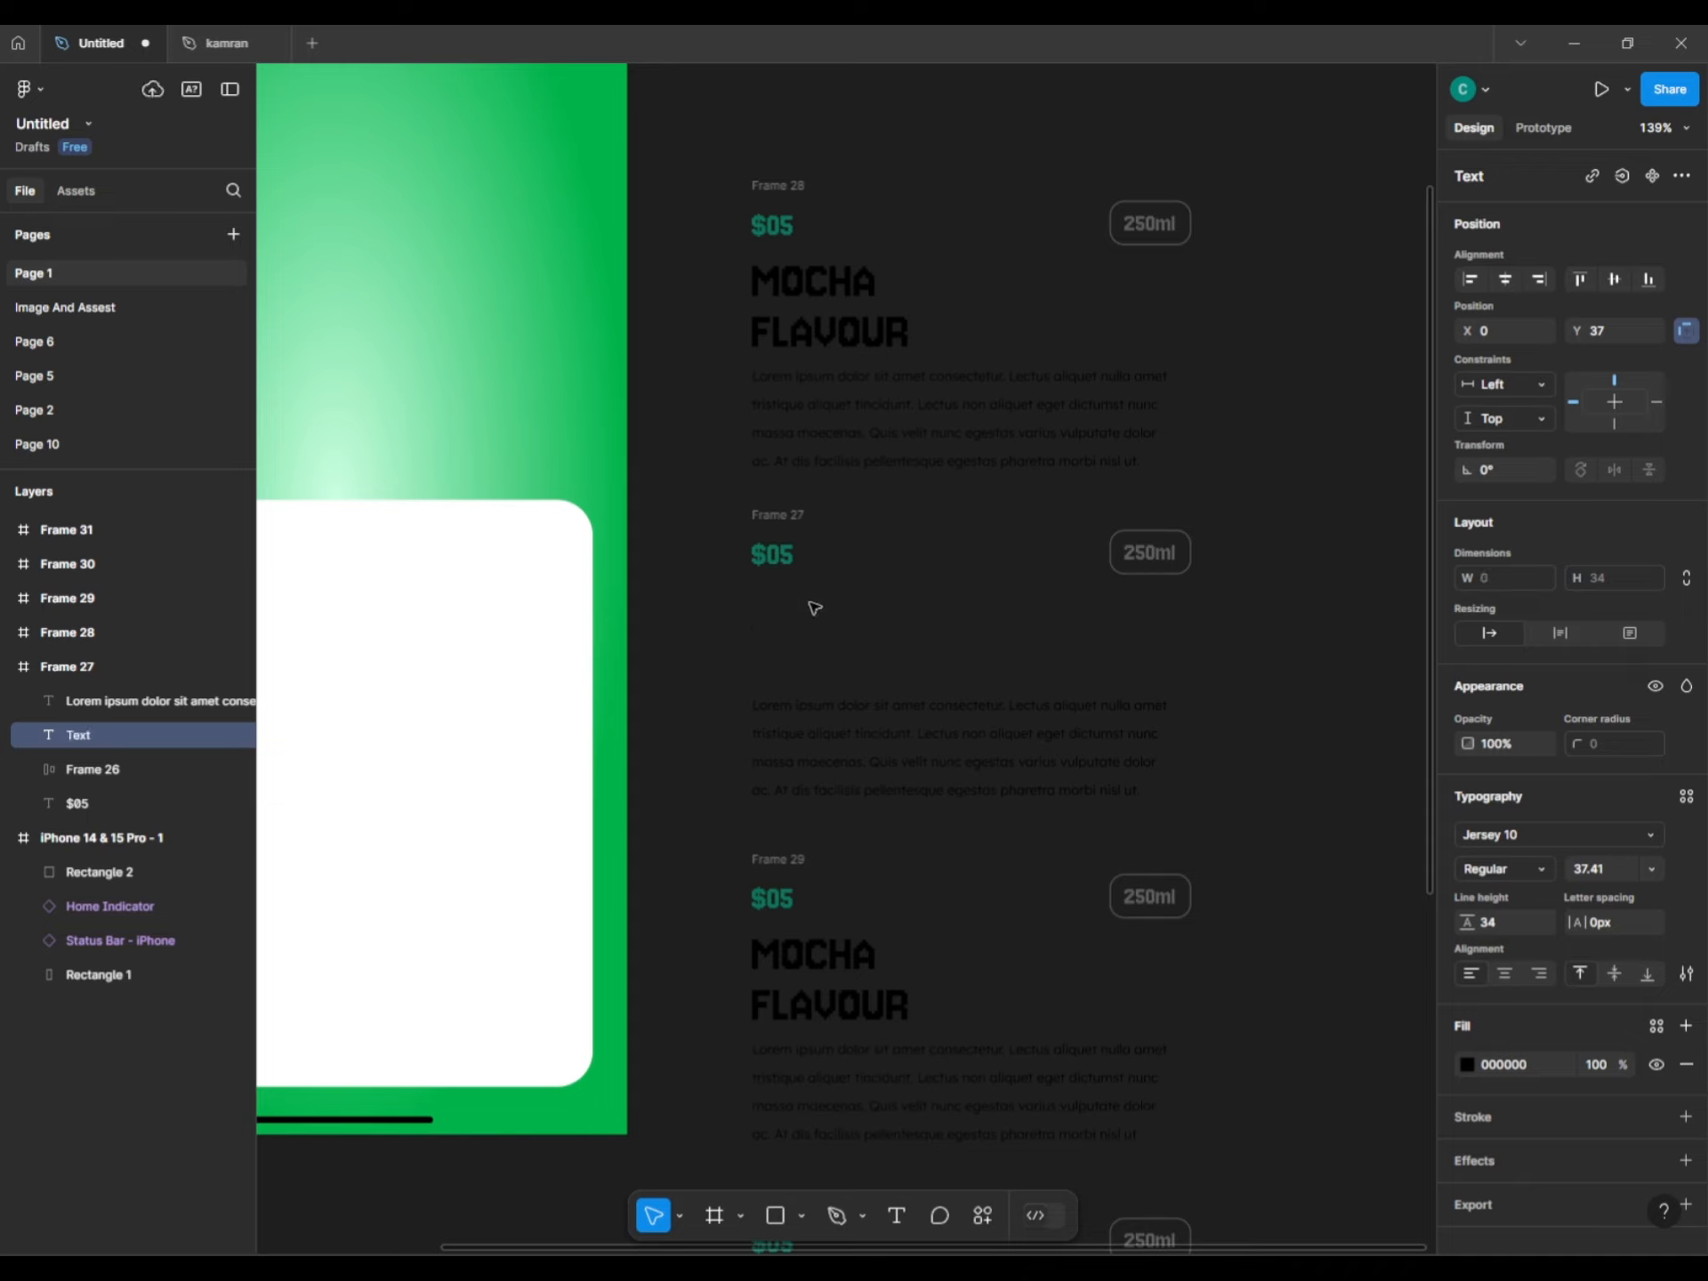
{"action": "left_click", "coordinate": [678, 587]}
{"action": "double_click", "coordinate": [850, 334]}
{"action": "key", "text": "Escape"}
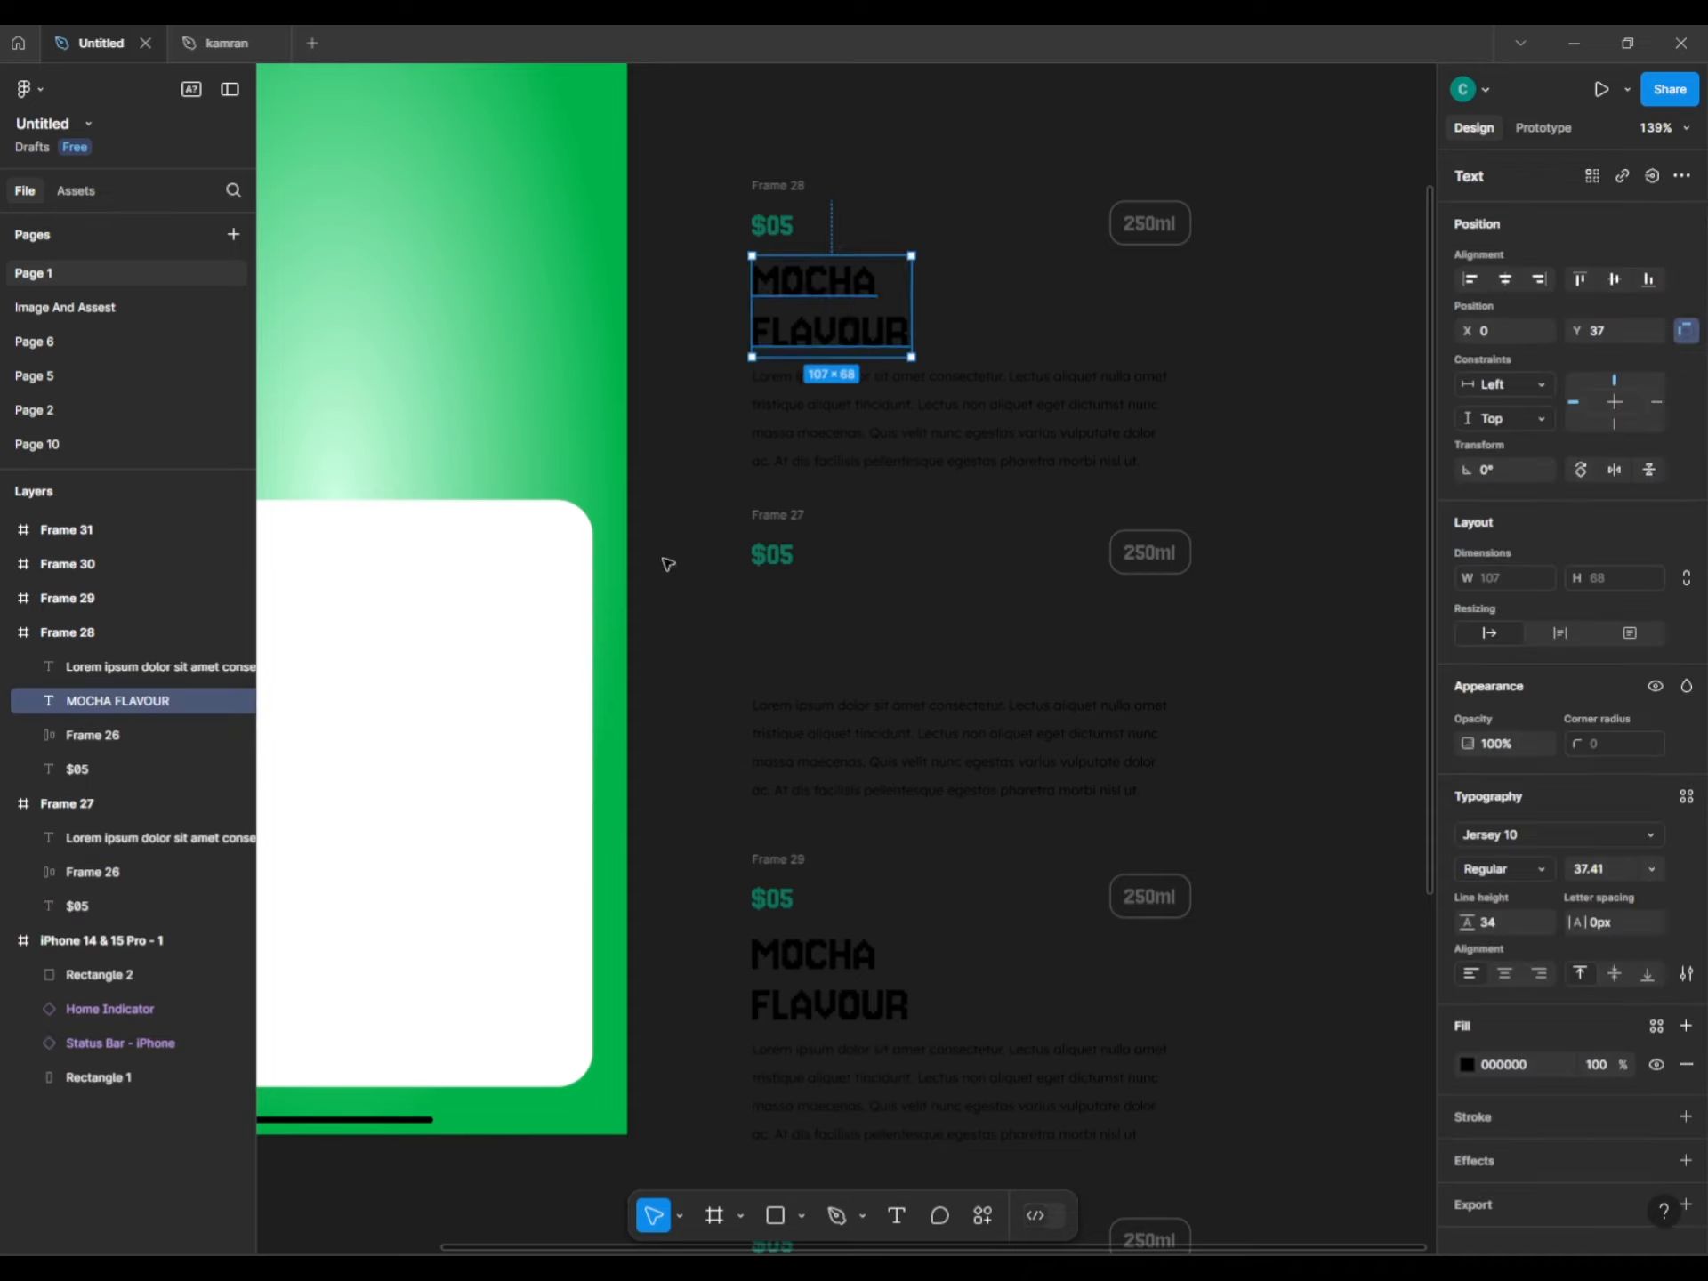
{"action": "key", "text": "ctrl+z"}
{"action": "key", "text": "ctrl+z"}
{"action": "left_click", "coordinate": [789, 286]}
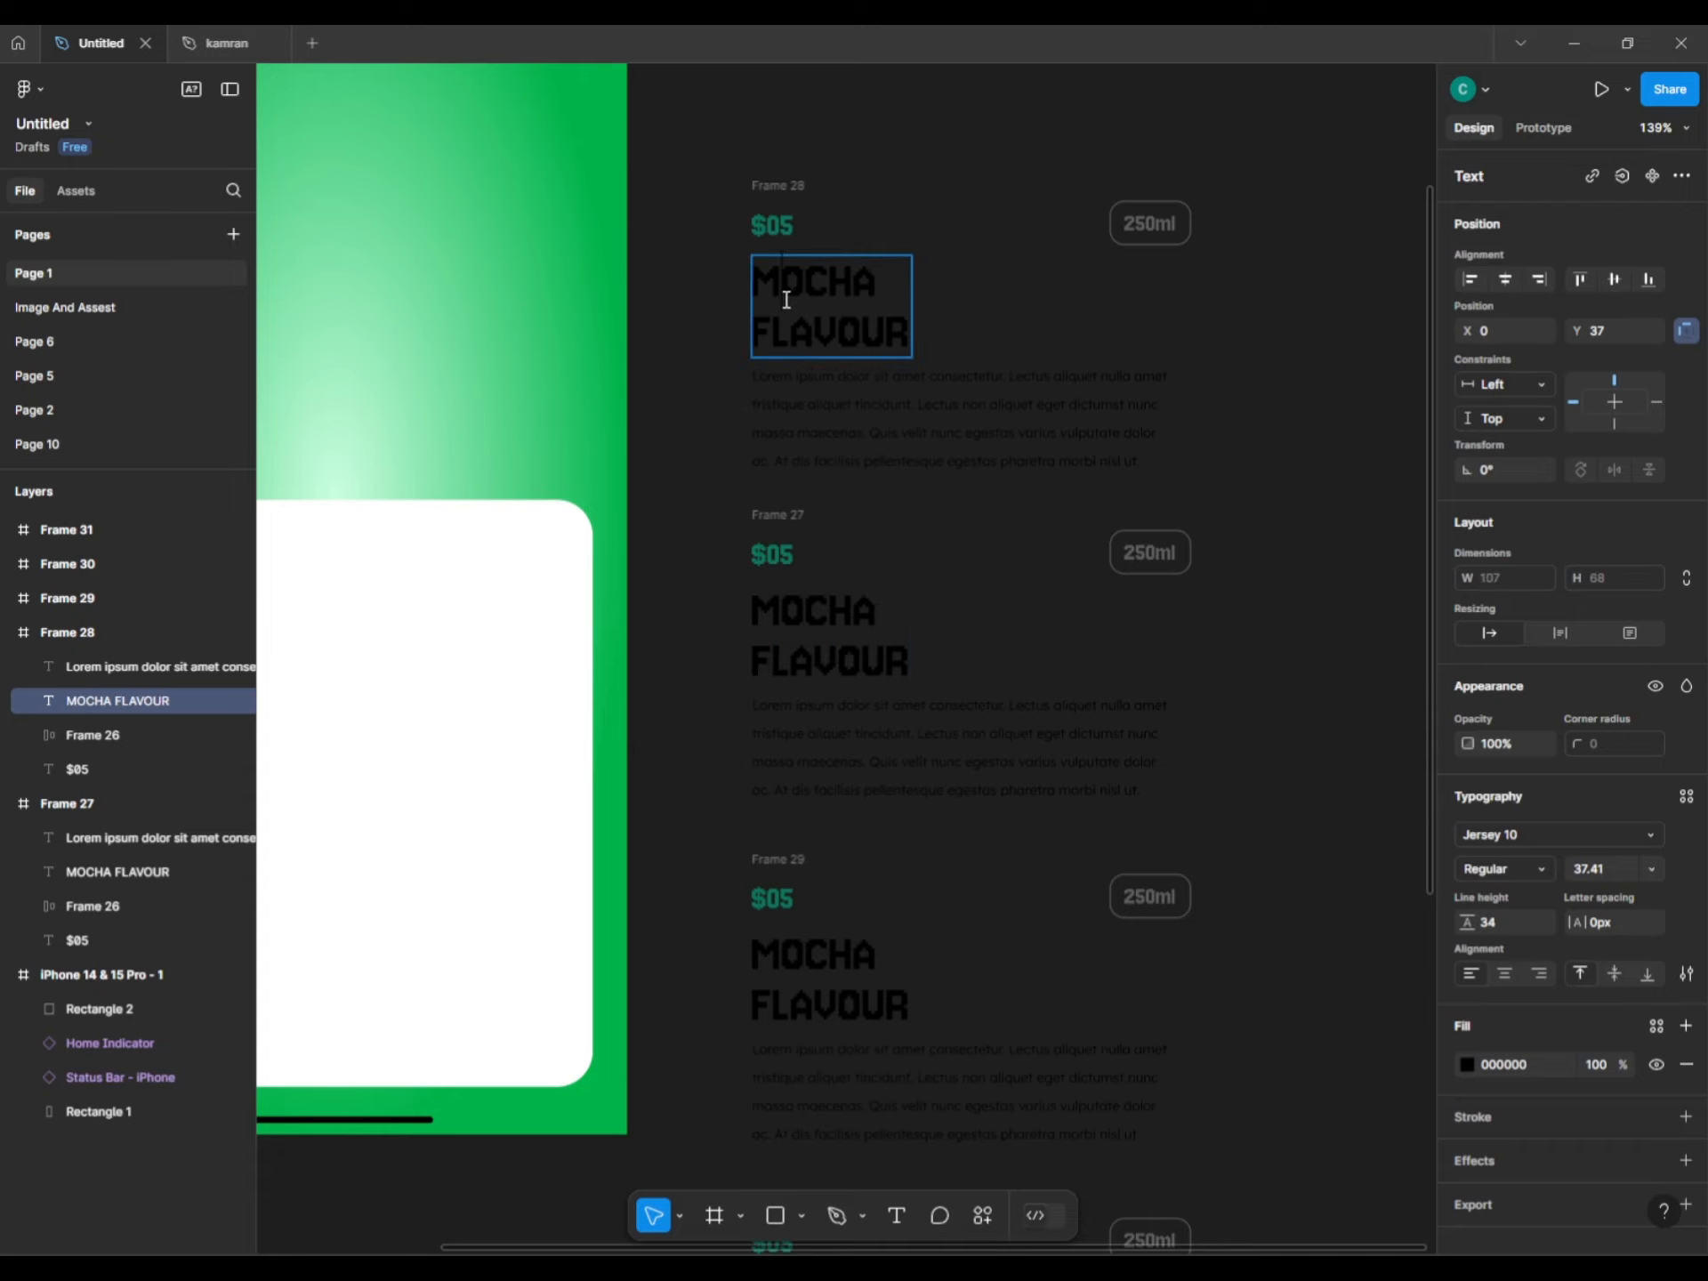
{"action": "double_click", "coordinate": [786, 301]}
{"action": "type", "text": "a"}
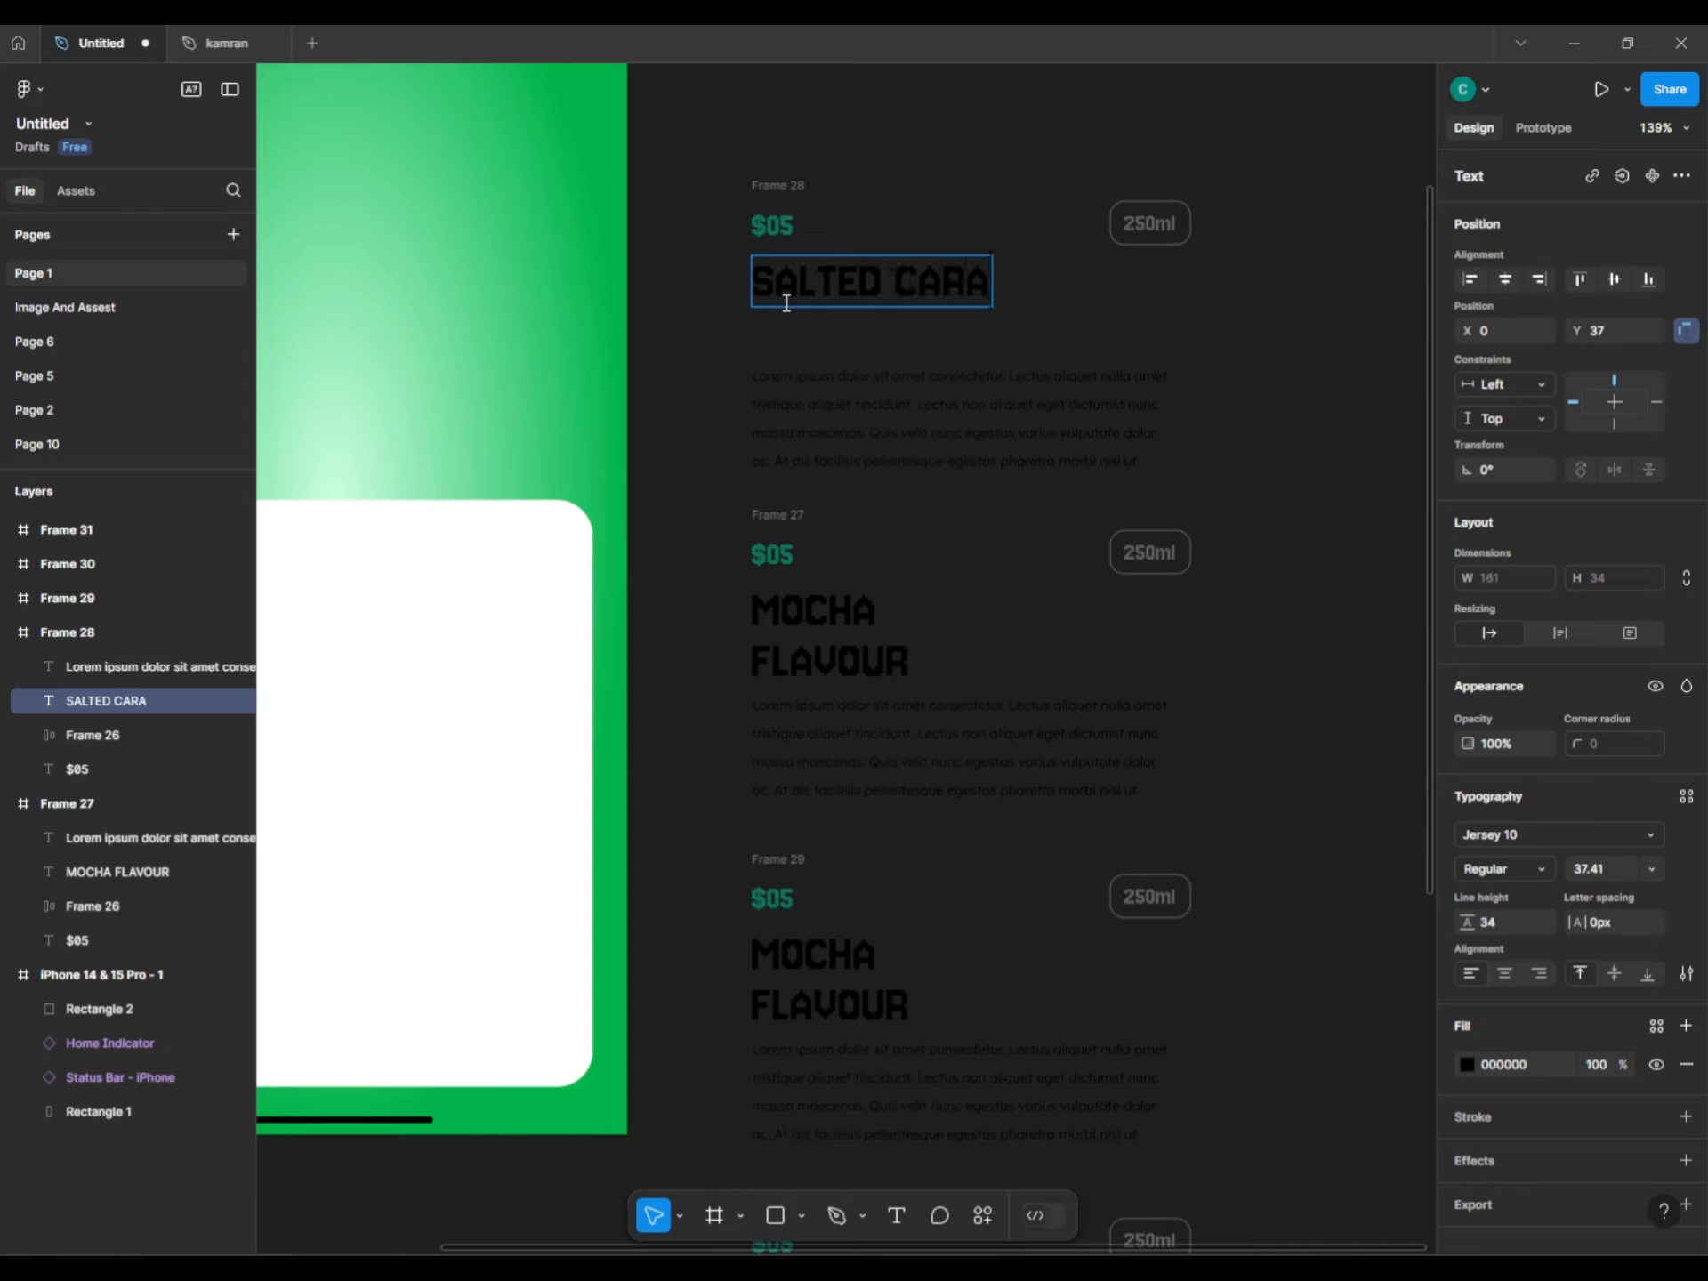
{"action": "type", "text": "ALTED CARAMLE"}
{"action": "key", "text": "Return"}
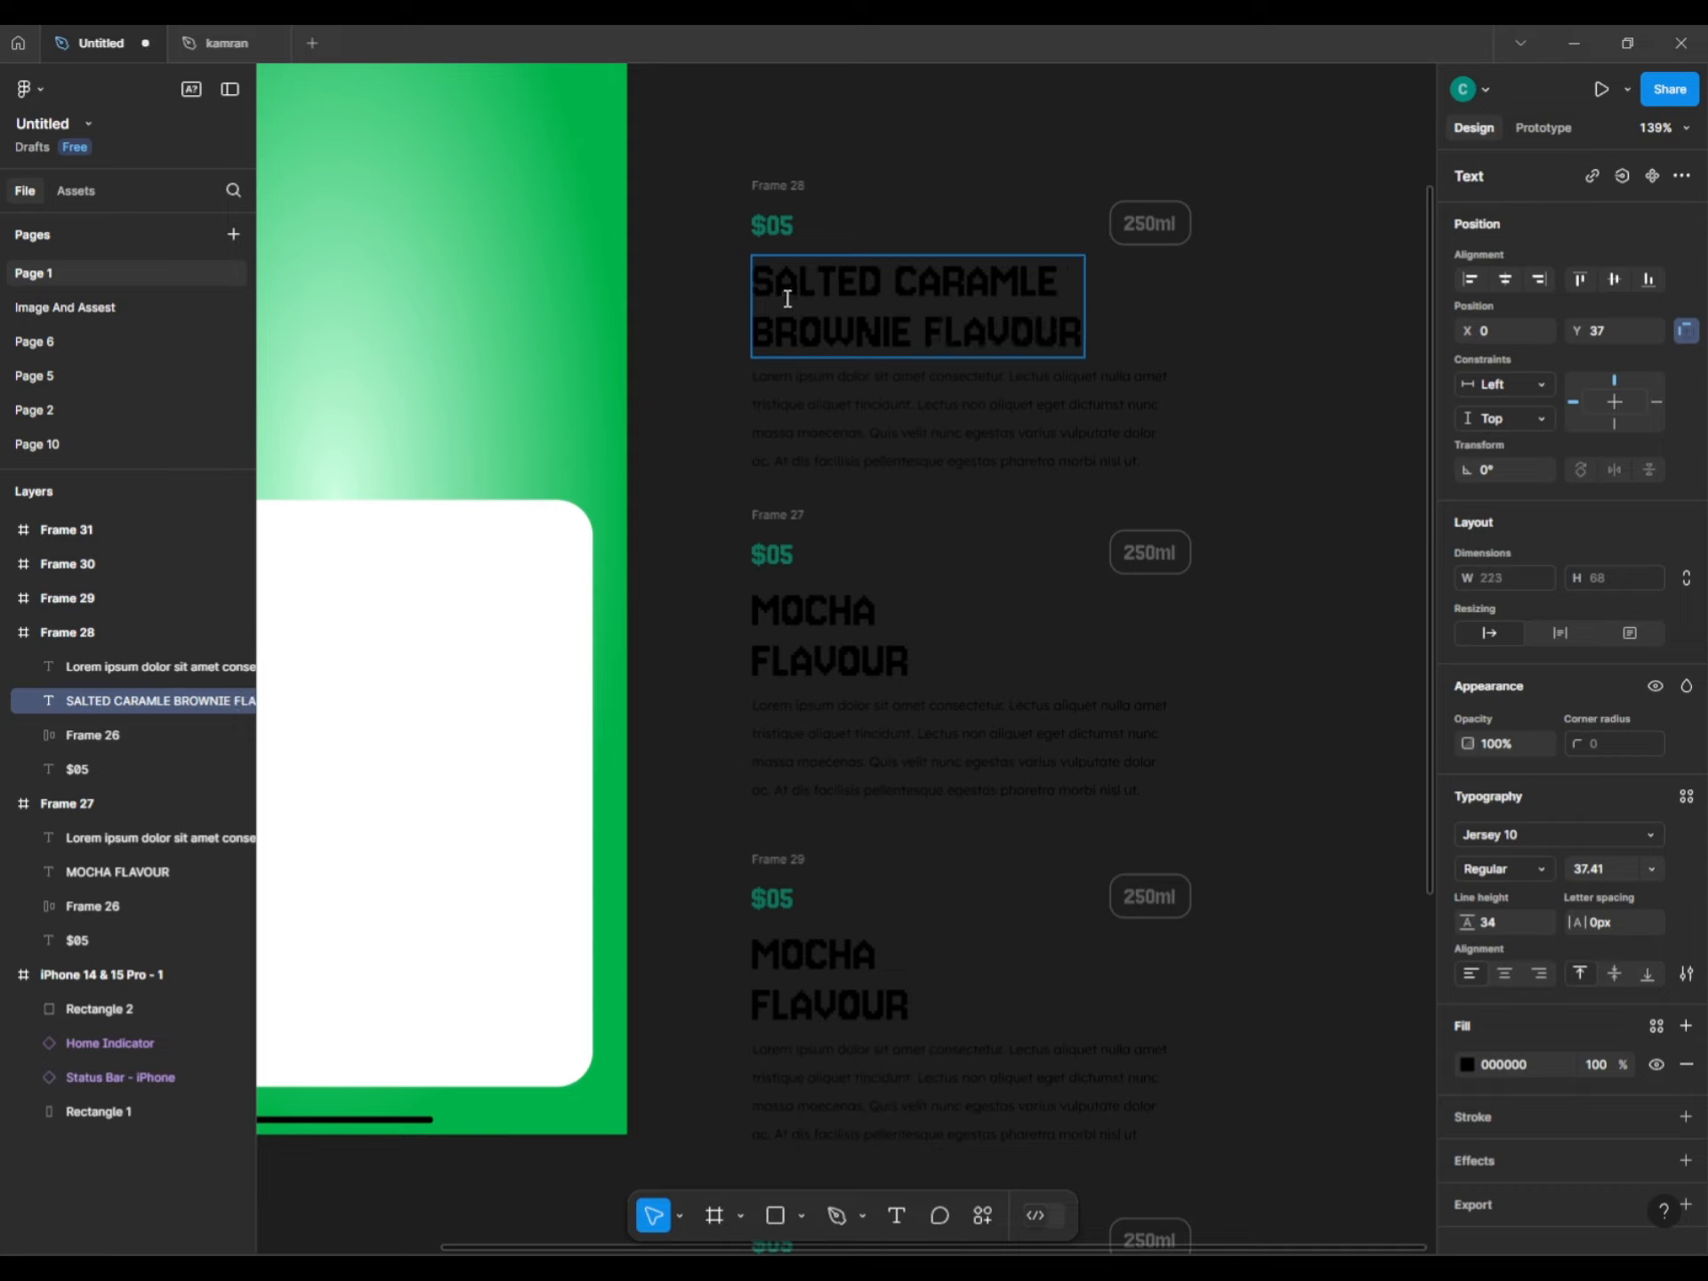
{"action": "key", "text": "Escape"}
{"action": "key", "text": "Escape"}
Retitle Frame 29 as MOCHA DELIGHT FLAVOUR and Frame 30 as CREAMY FLAVOUR.
{"action": "scroll", "coordinate": [818, 689], "scroll_direction": "down", "scroll_amount": 3}
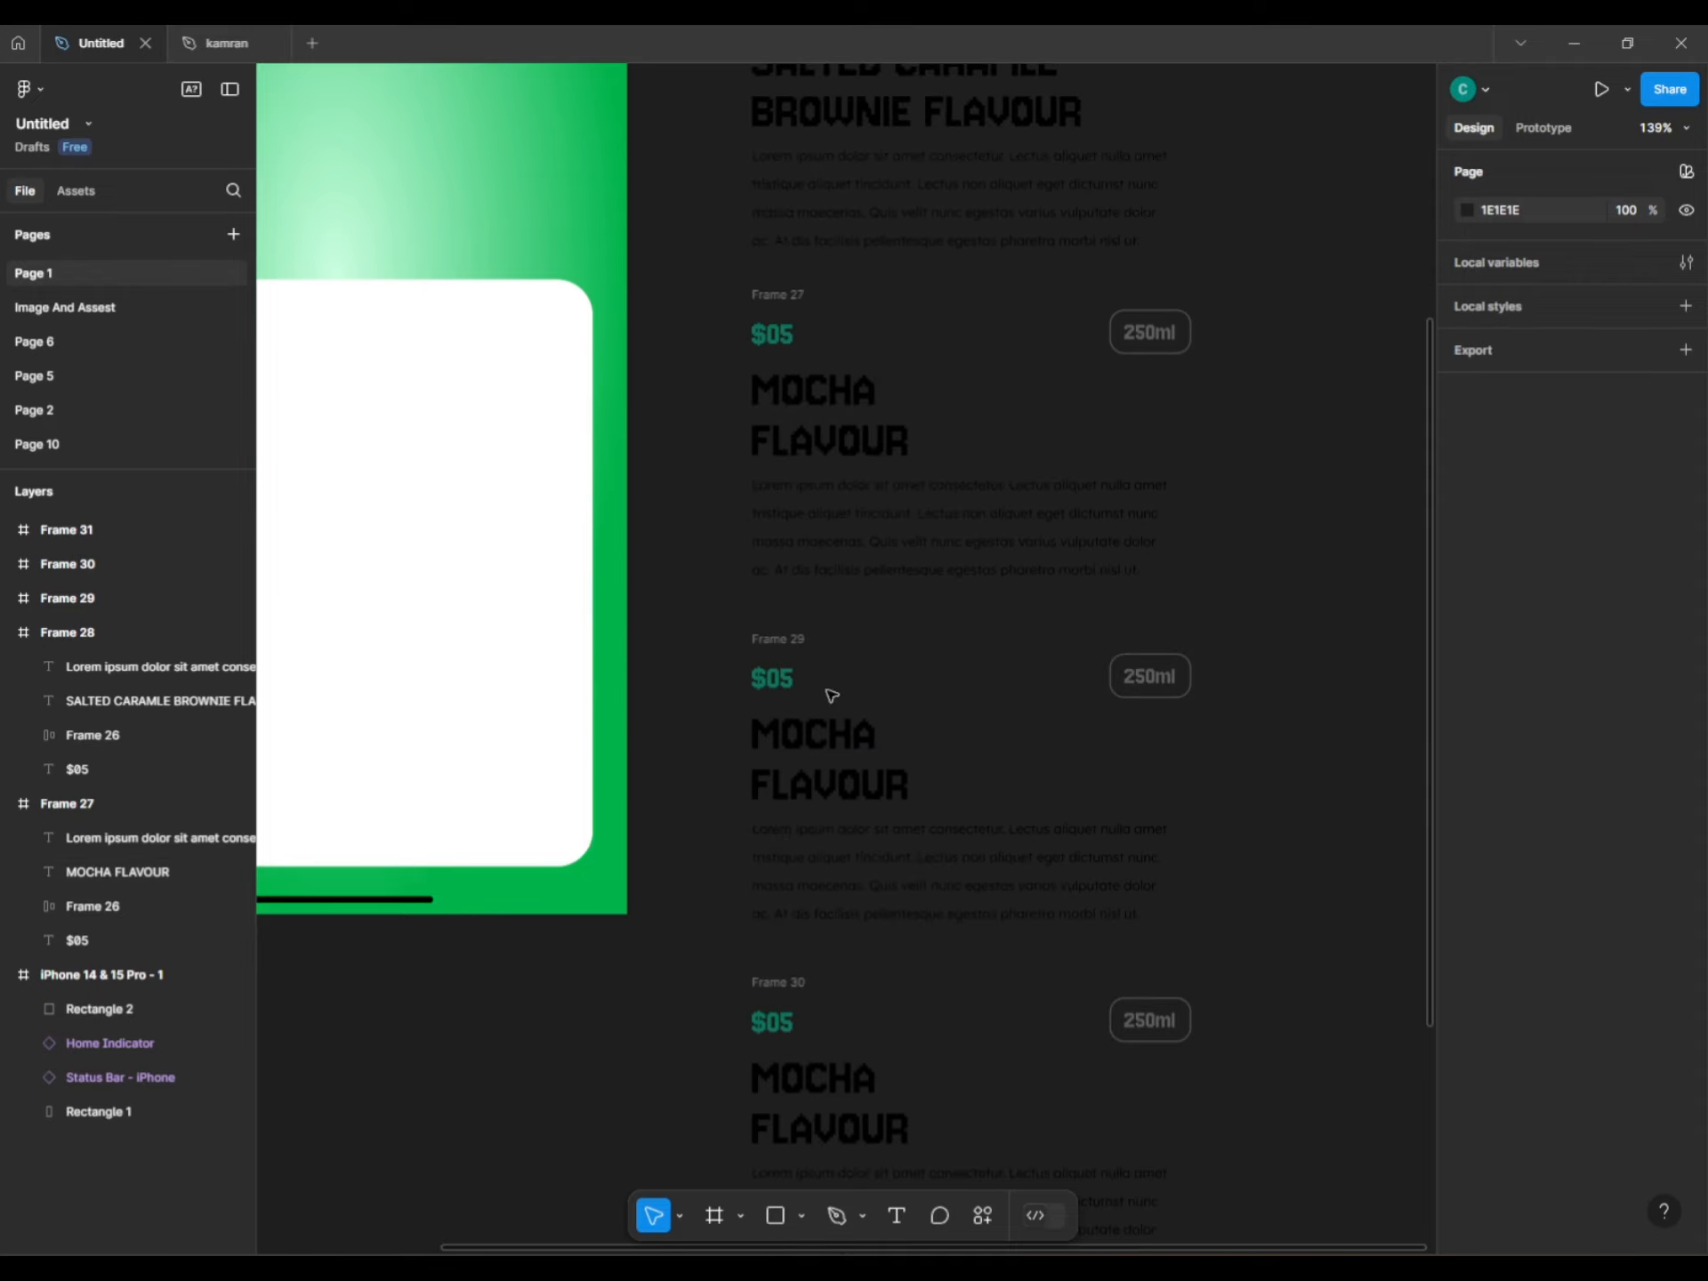
{"action": "double_click", "coordinate": [832, 761]}
{"action": "left_click", "coordinate": [836, 788]}
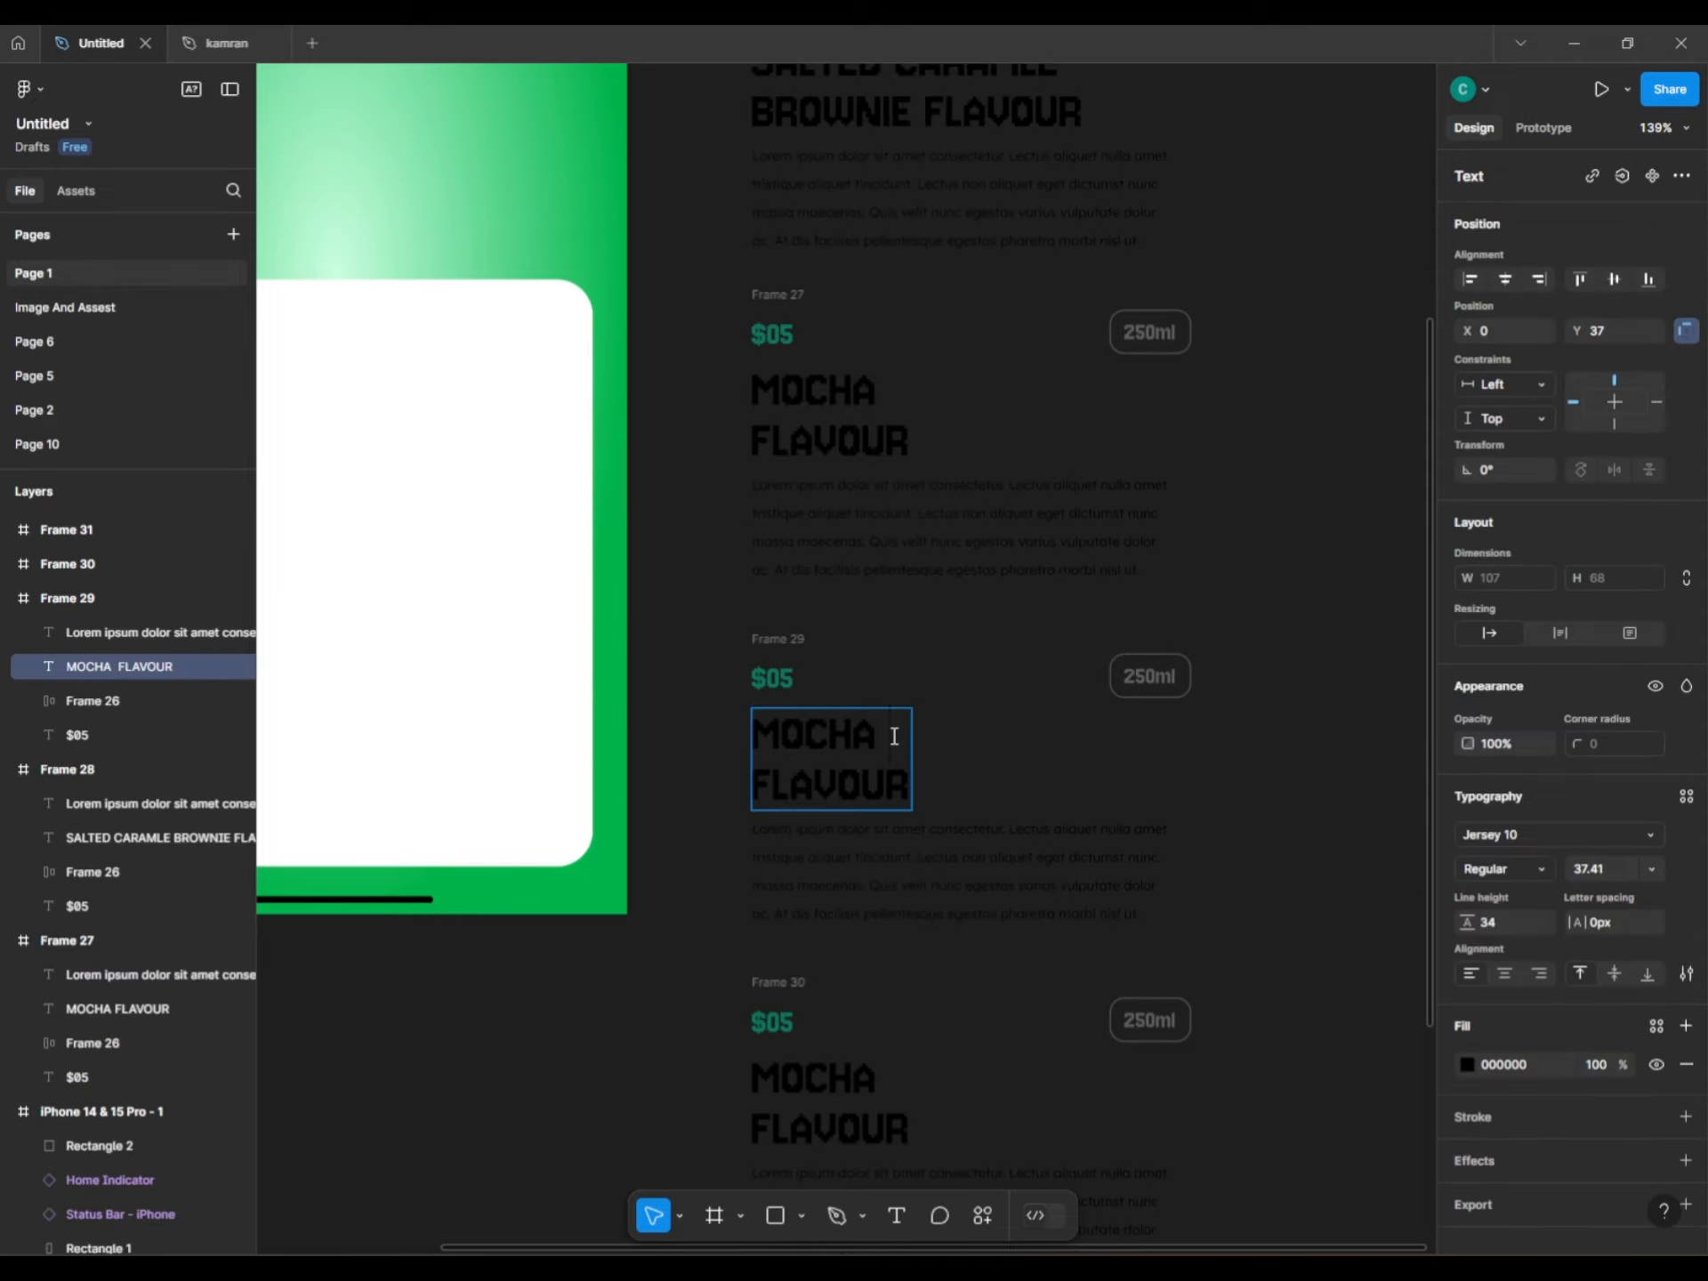
{"action": "scroll", "coordinate": [894, 735], "scroll_direction": "down", "scroll_amount": 4}
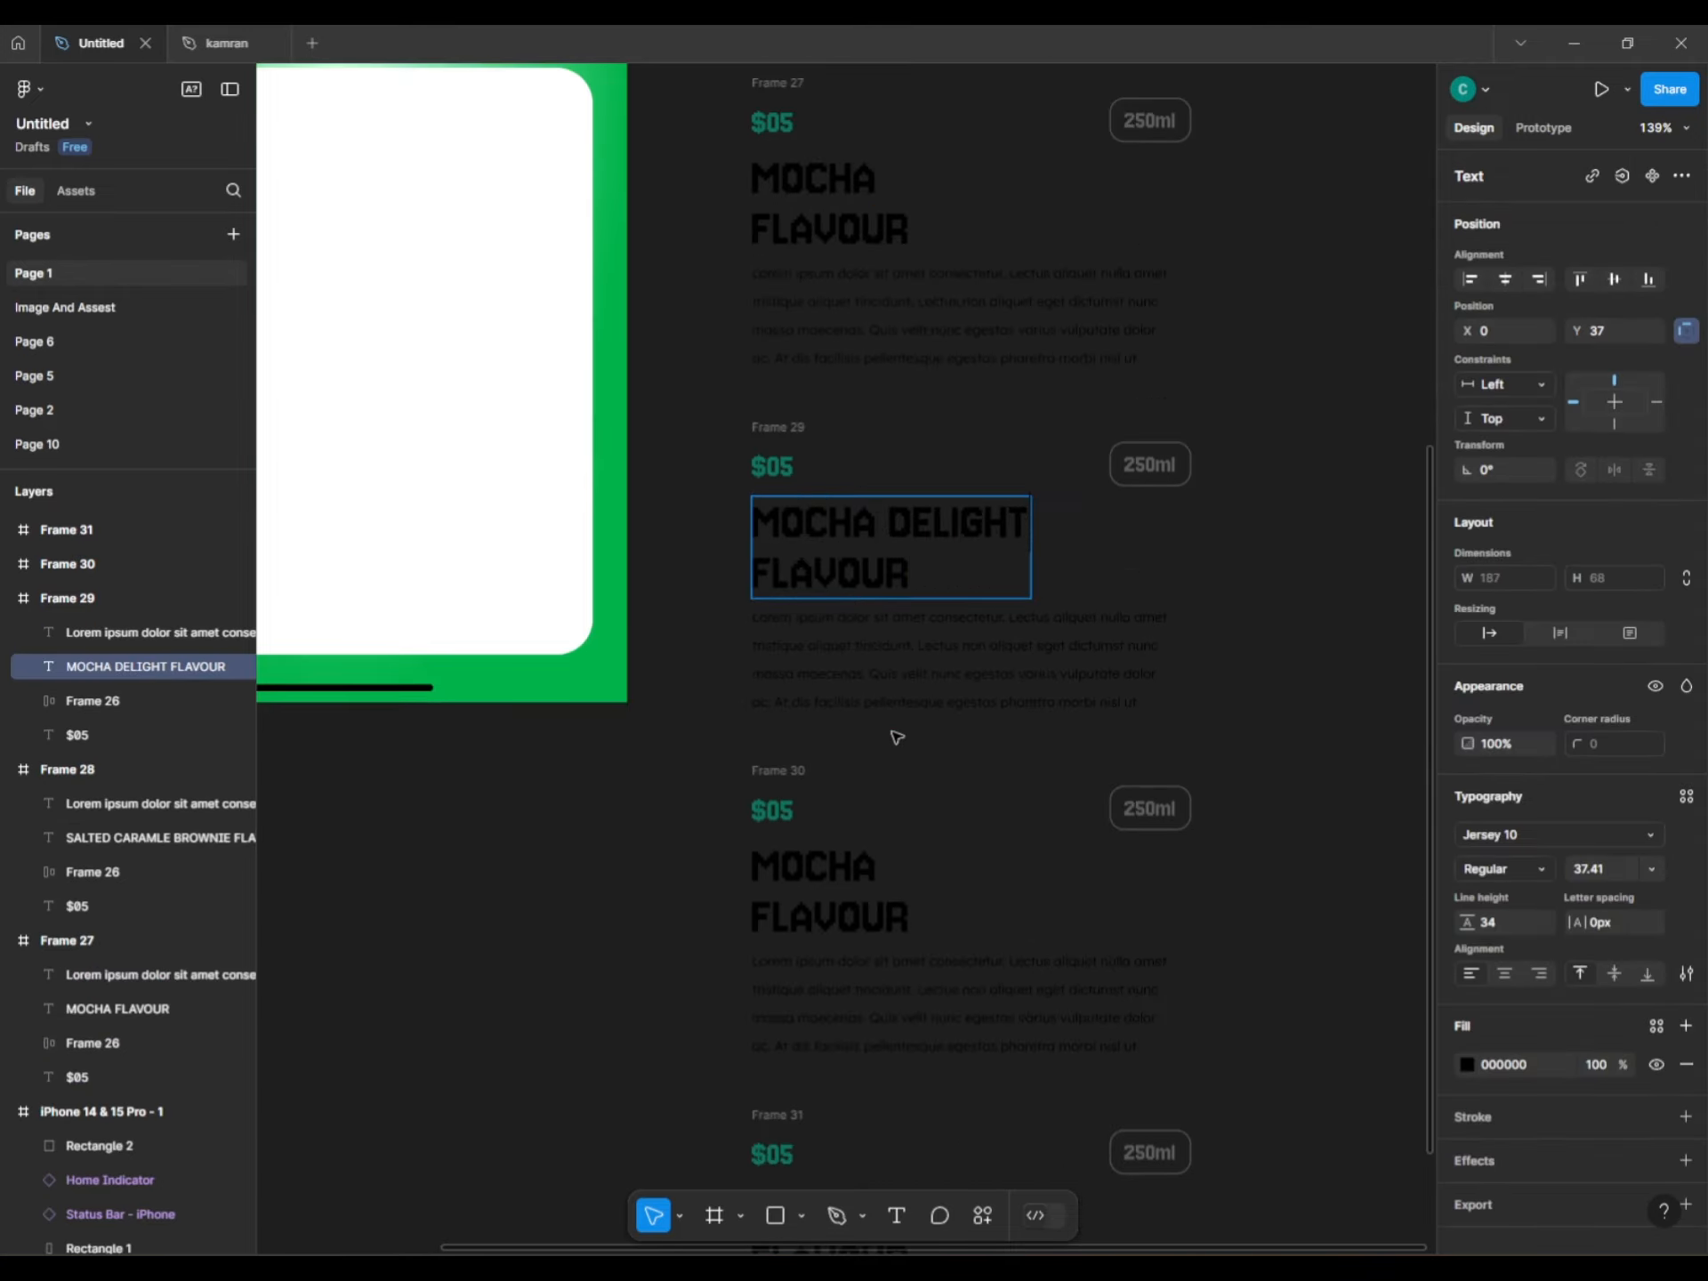
{"action": "left_click", "coordinate": [836, 789]}
{"action": "double_click", "coordinate": [836, 789]}
{"action": "type", "text": "CREAMY"}
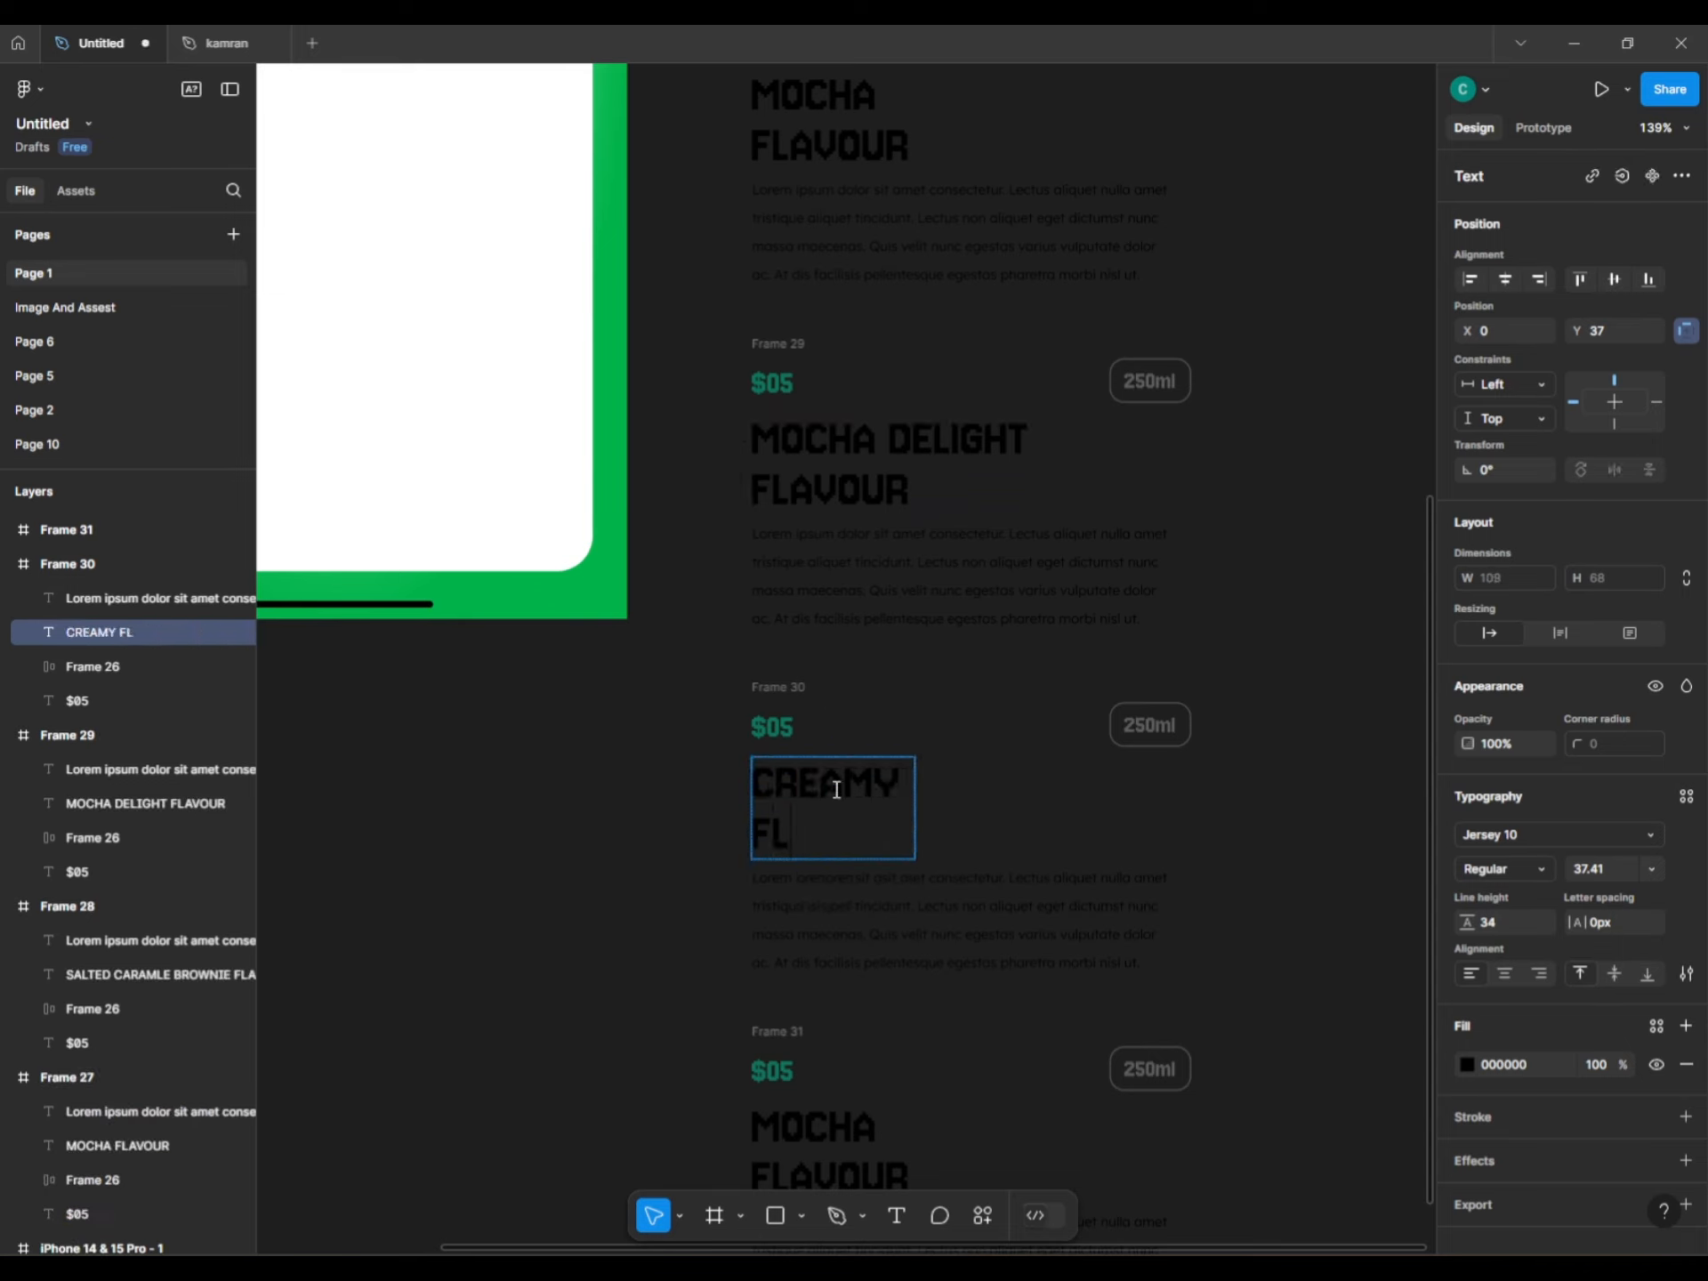
{"action": "scroll", "coordinate": [820, 790], "scroll_direction": "down", "scroll_amount": 6}
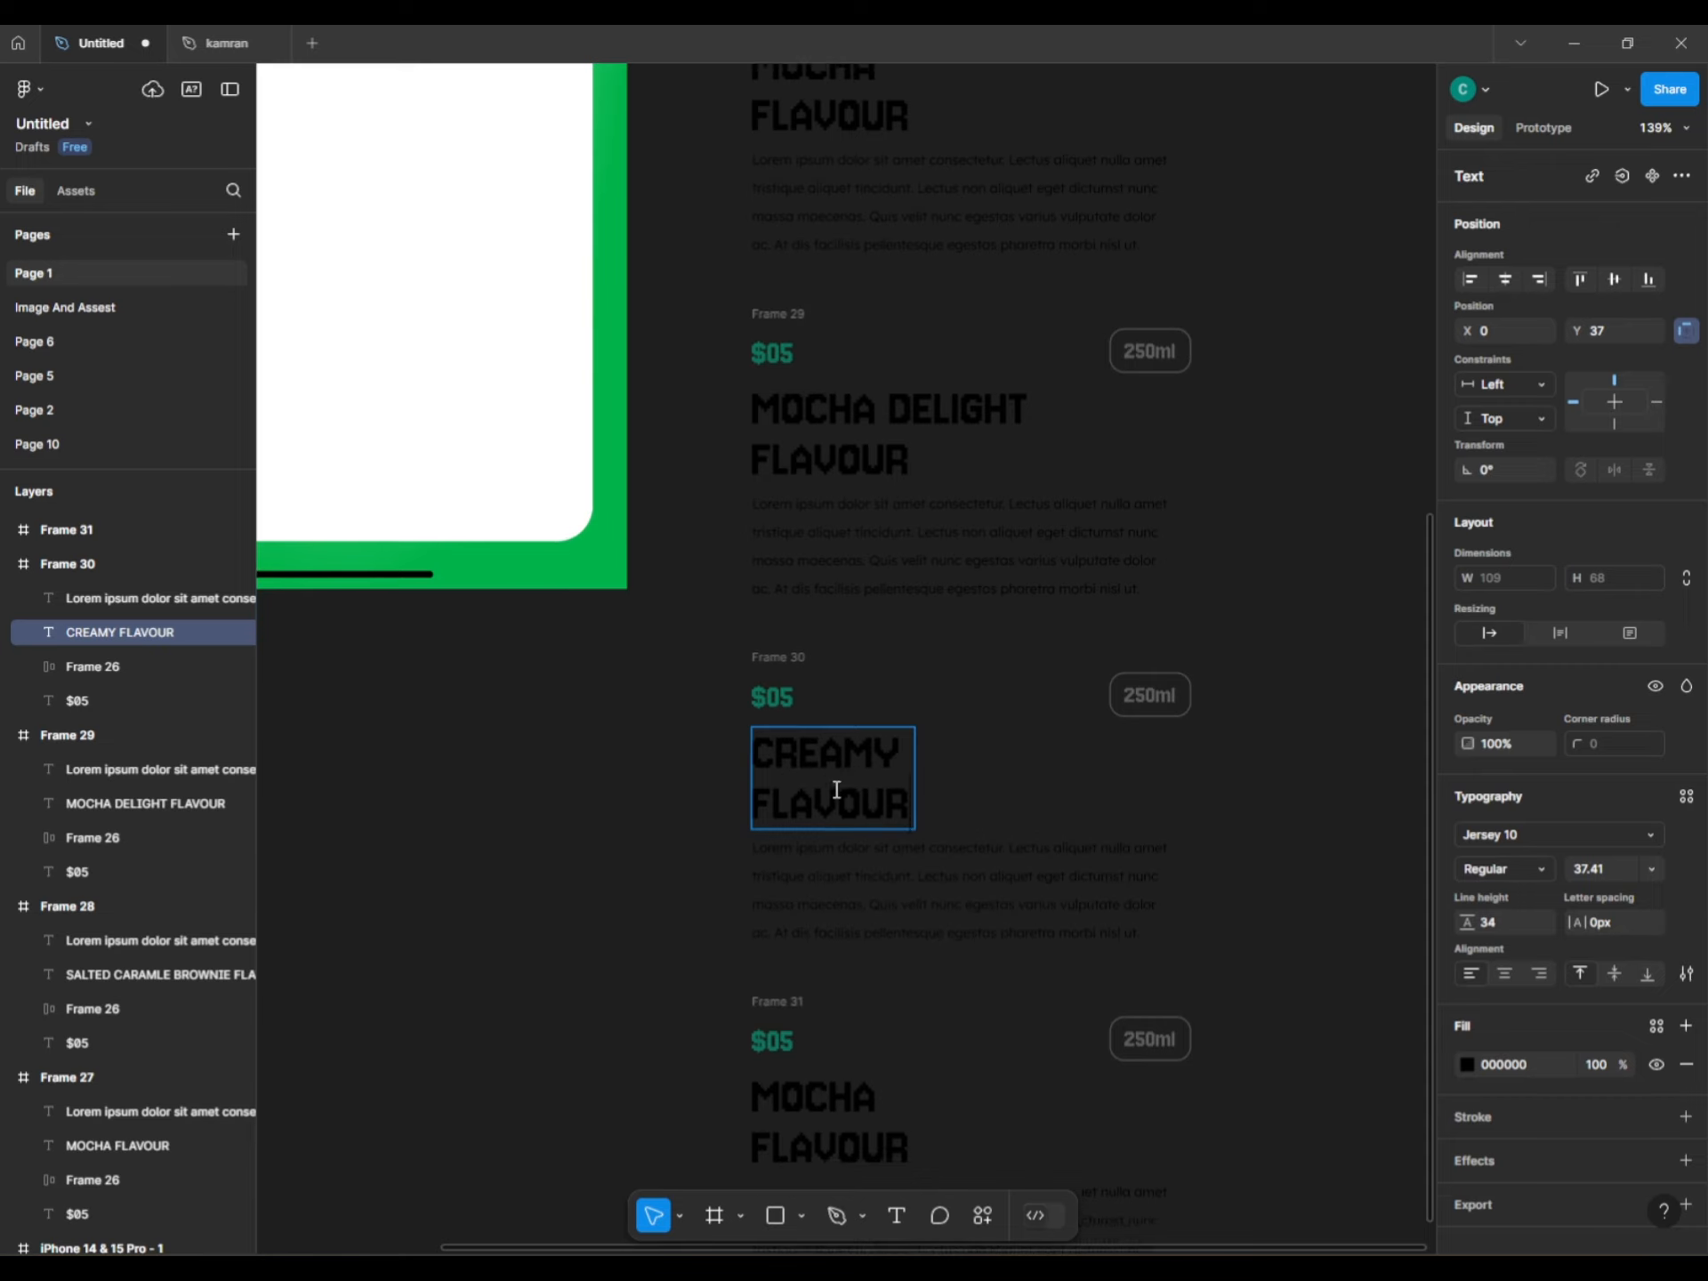
{"action": "key", "text": "Escape"}
Retitle Frame 31 as MILK CREAMY FLAVOUR on two lines.
{"action": "double_click", "coordinate": [854, 757]}
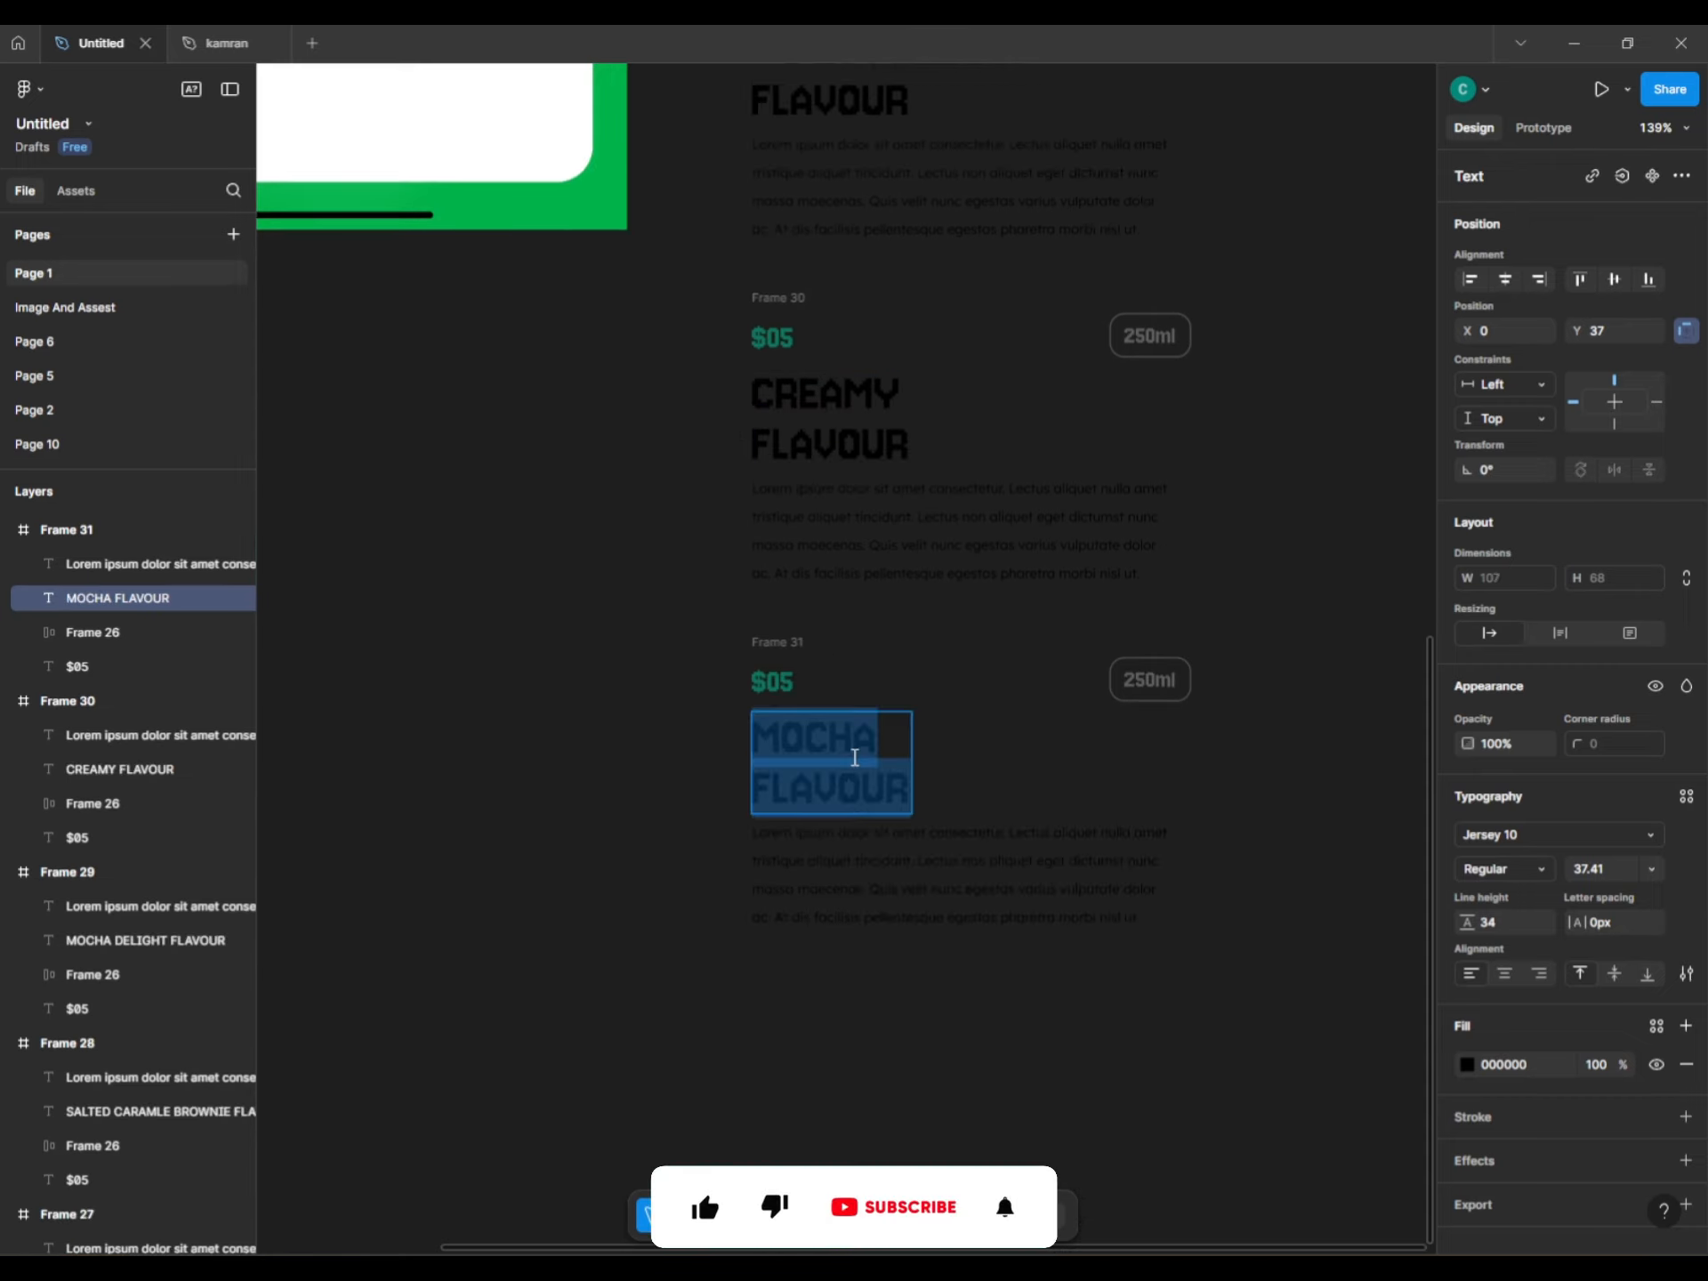
{"action": "type", "text": "MILK CR"}
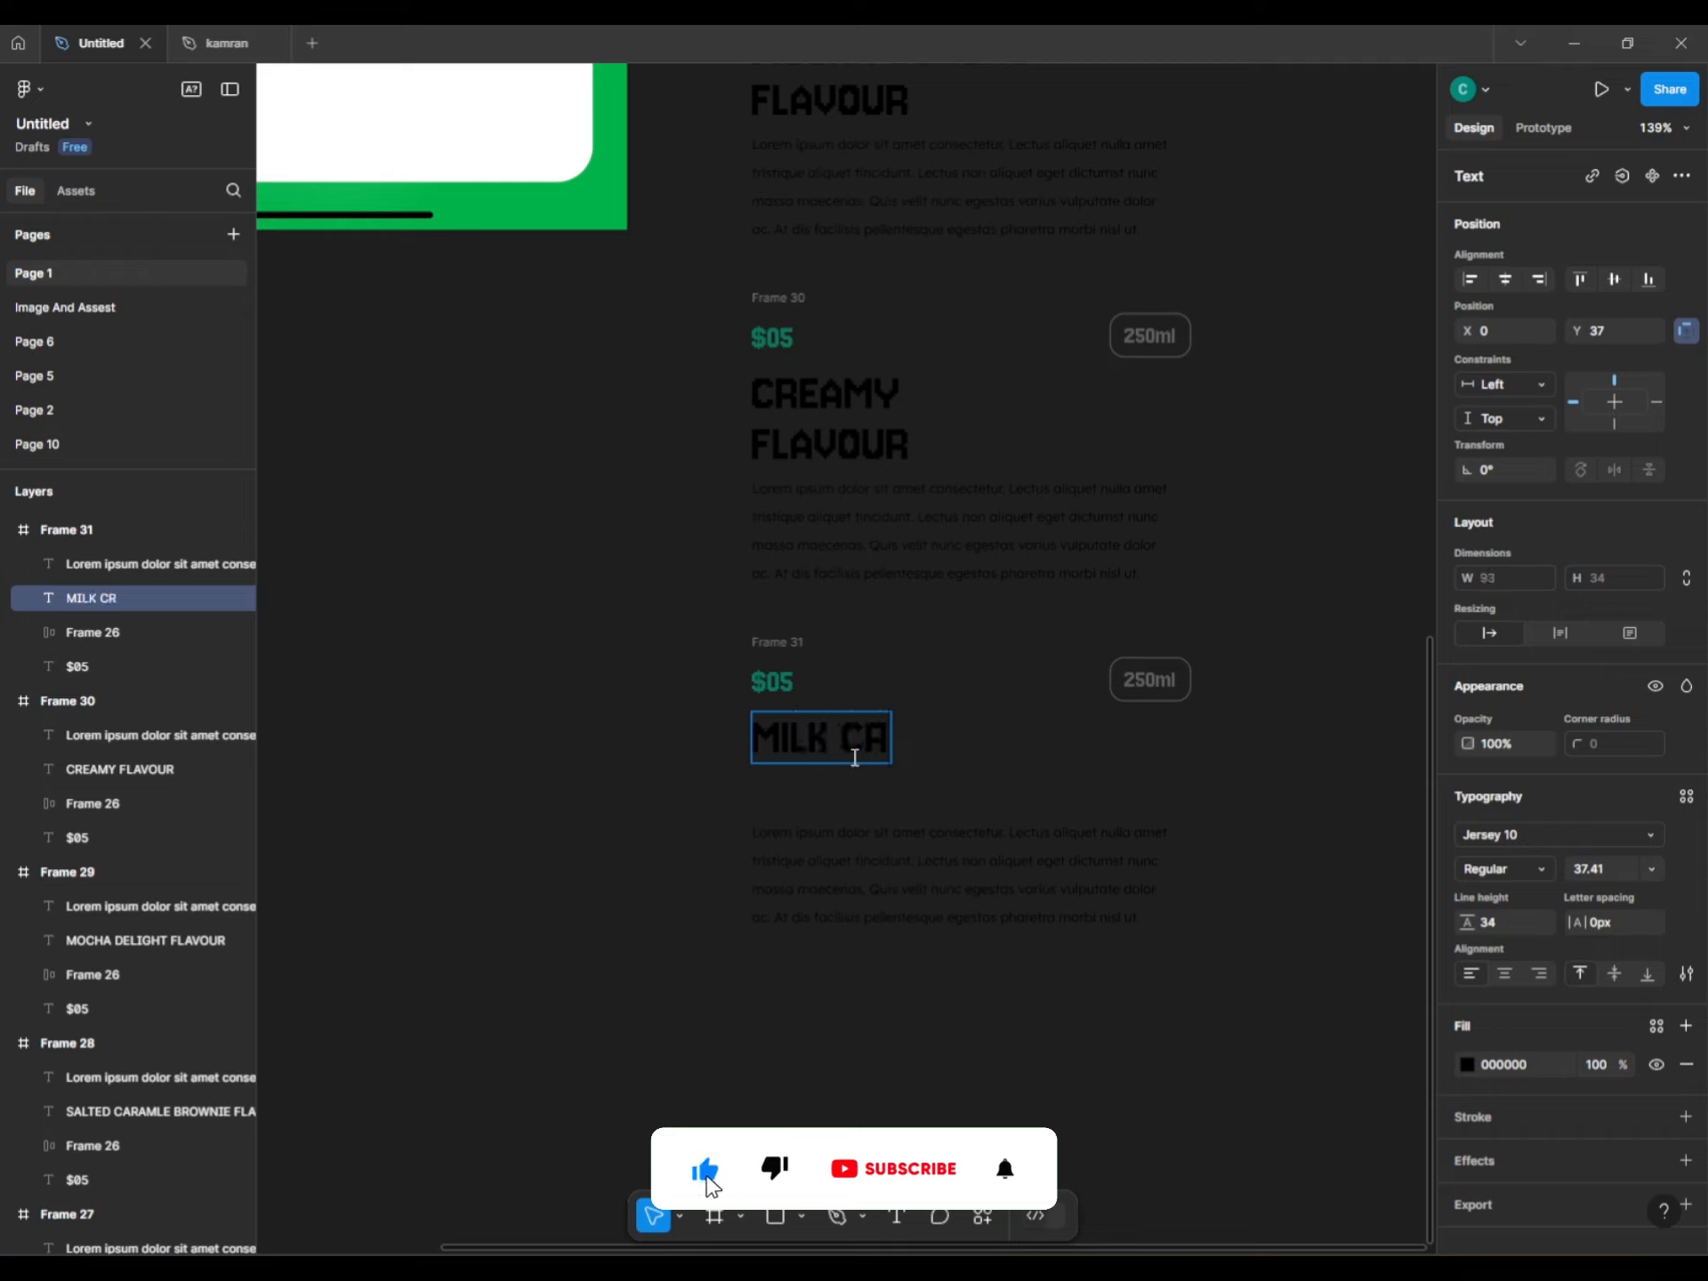
{"action": "type", "text": "EAMY"}
{"action": "key", "text": "Return"}
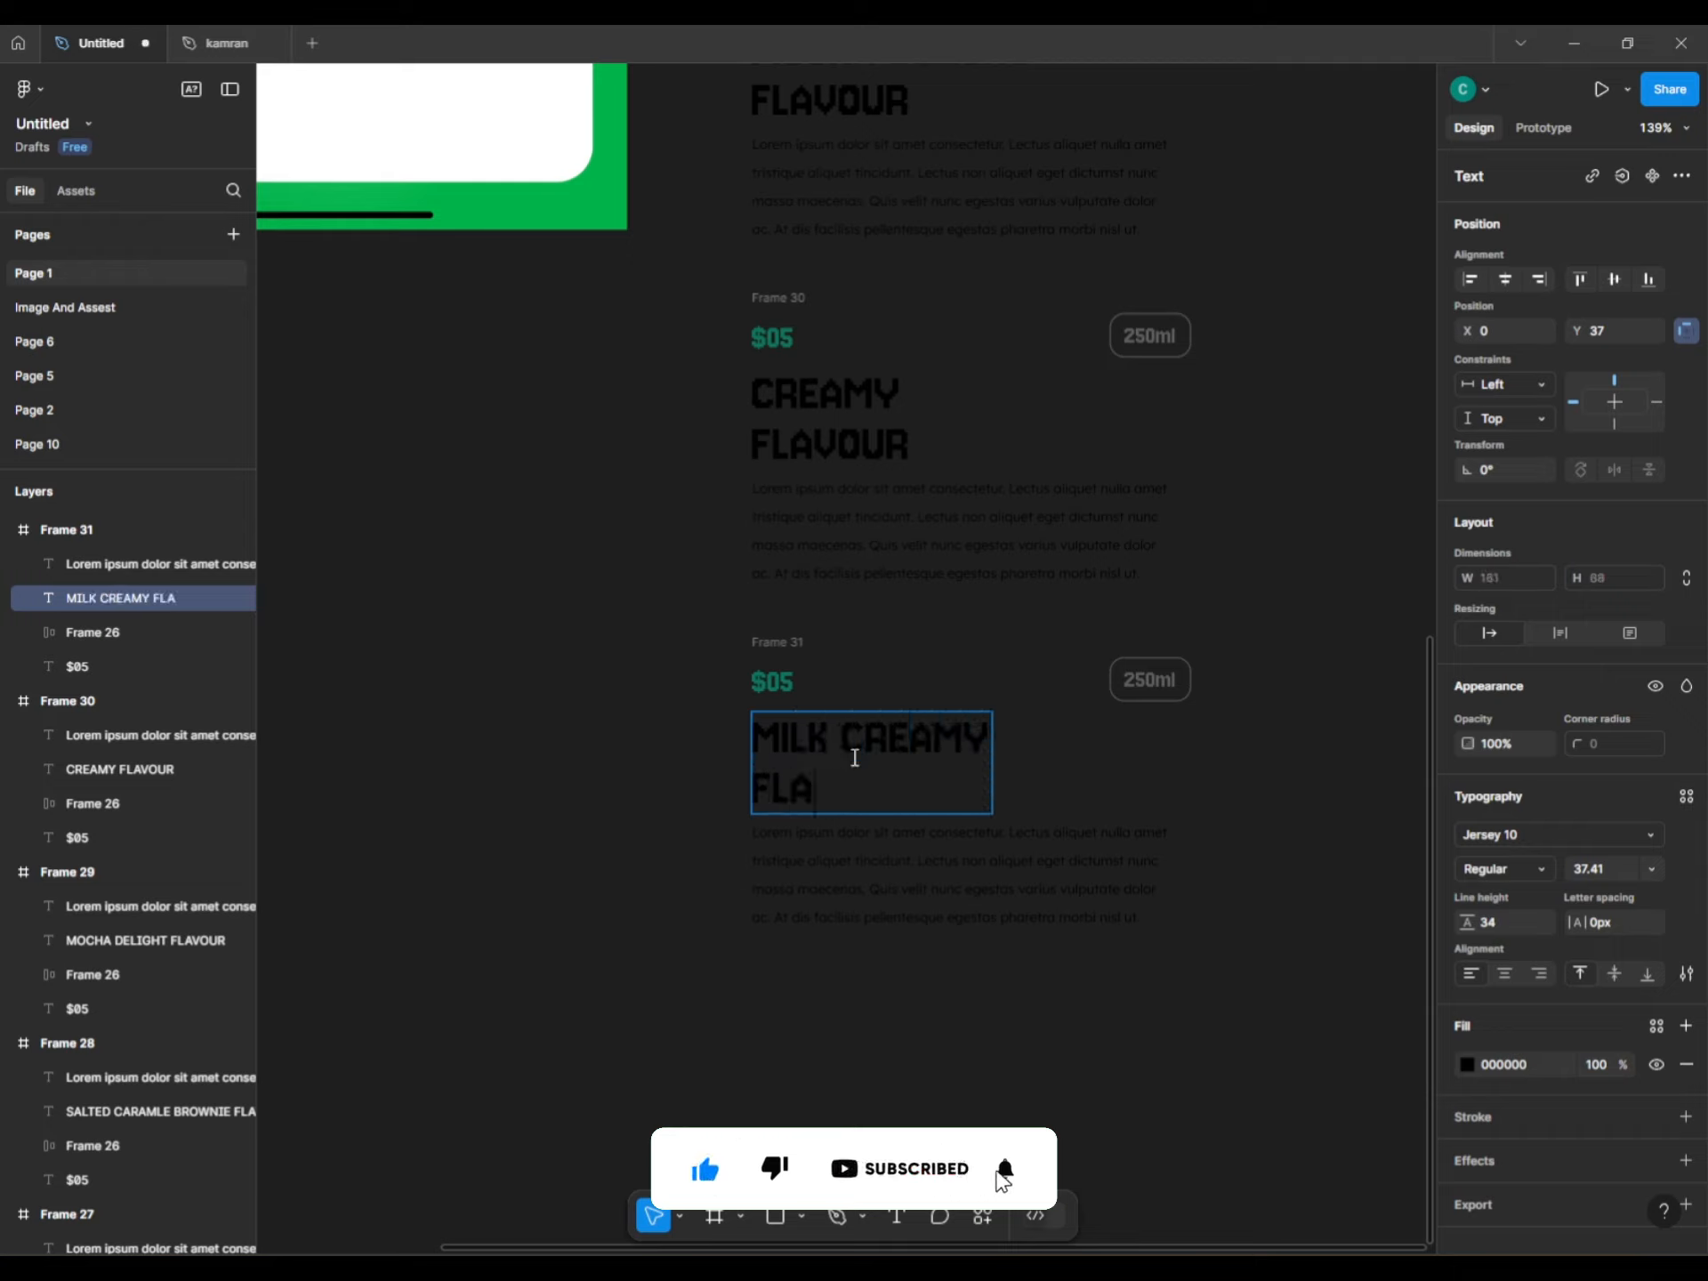
{"action": "key", "text": "Escape"}
{"action": "left_click", "coordinate": [557, 668]}
{"action": "scroll", "coordinate": [557, 667], "scroll_direction": "down", "scroll_amount": 3}
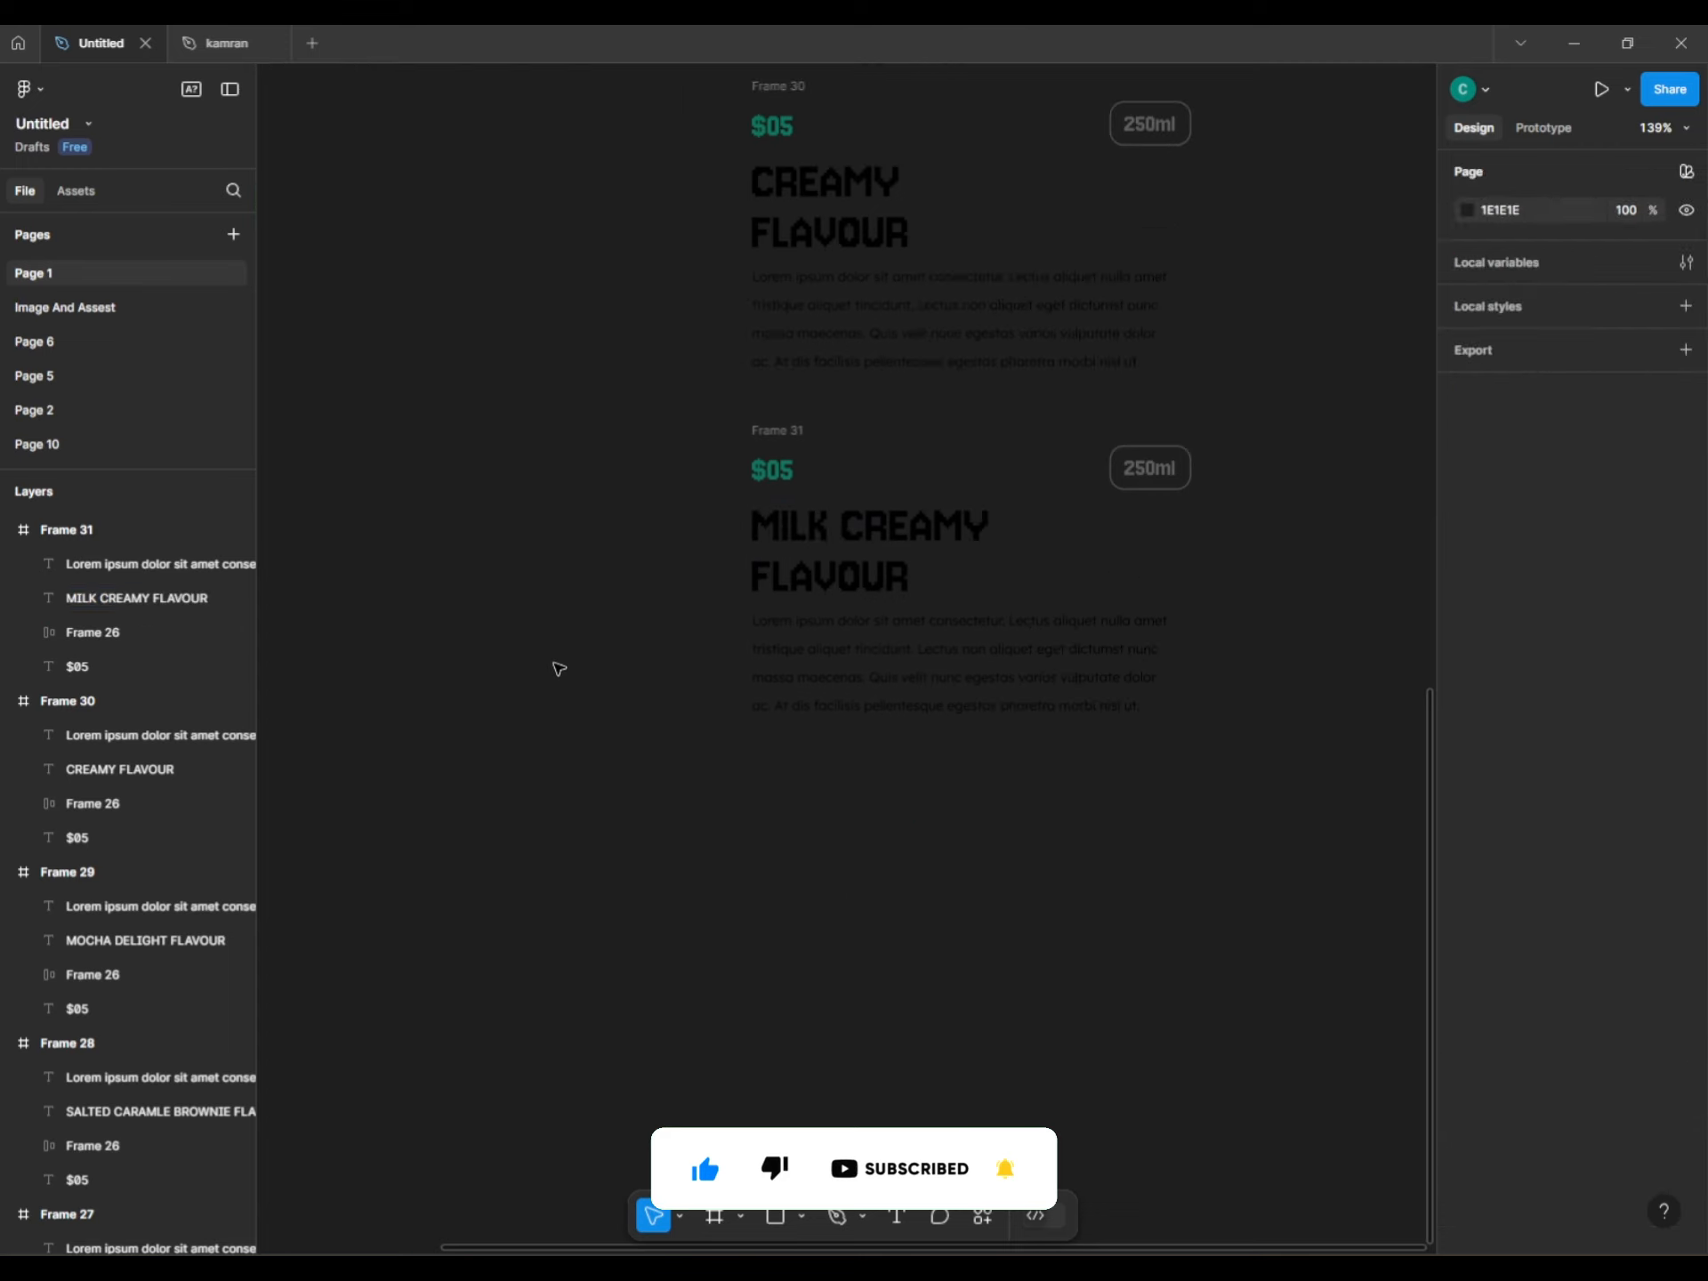
{"action": "scroll", "coordinate": [686, 762], "scroll_direction": "down", "scroll_amount": 3}
{"action": "scroll", "coordinate": [741, 791], "scroll_direction": "down", "scroll_amount": 3}
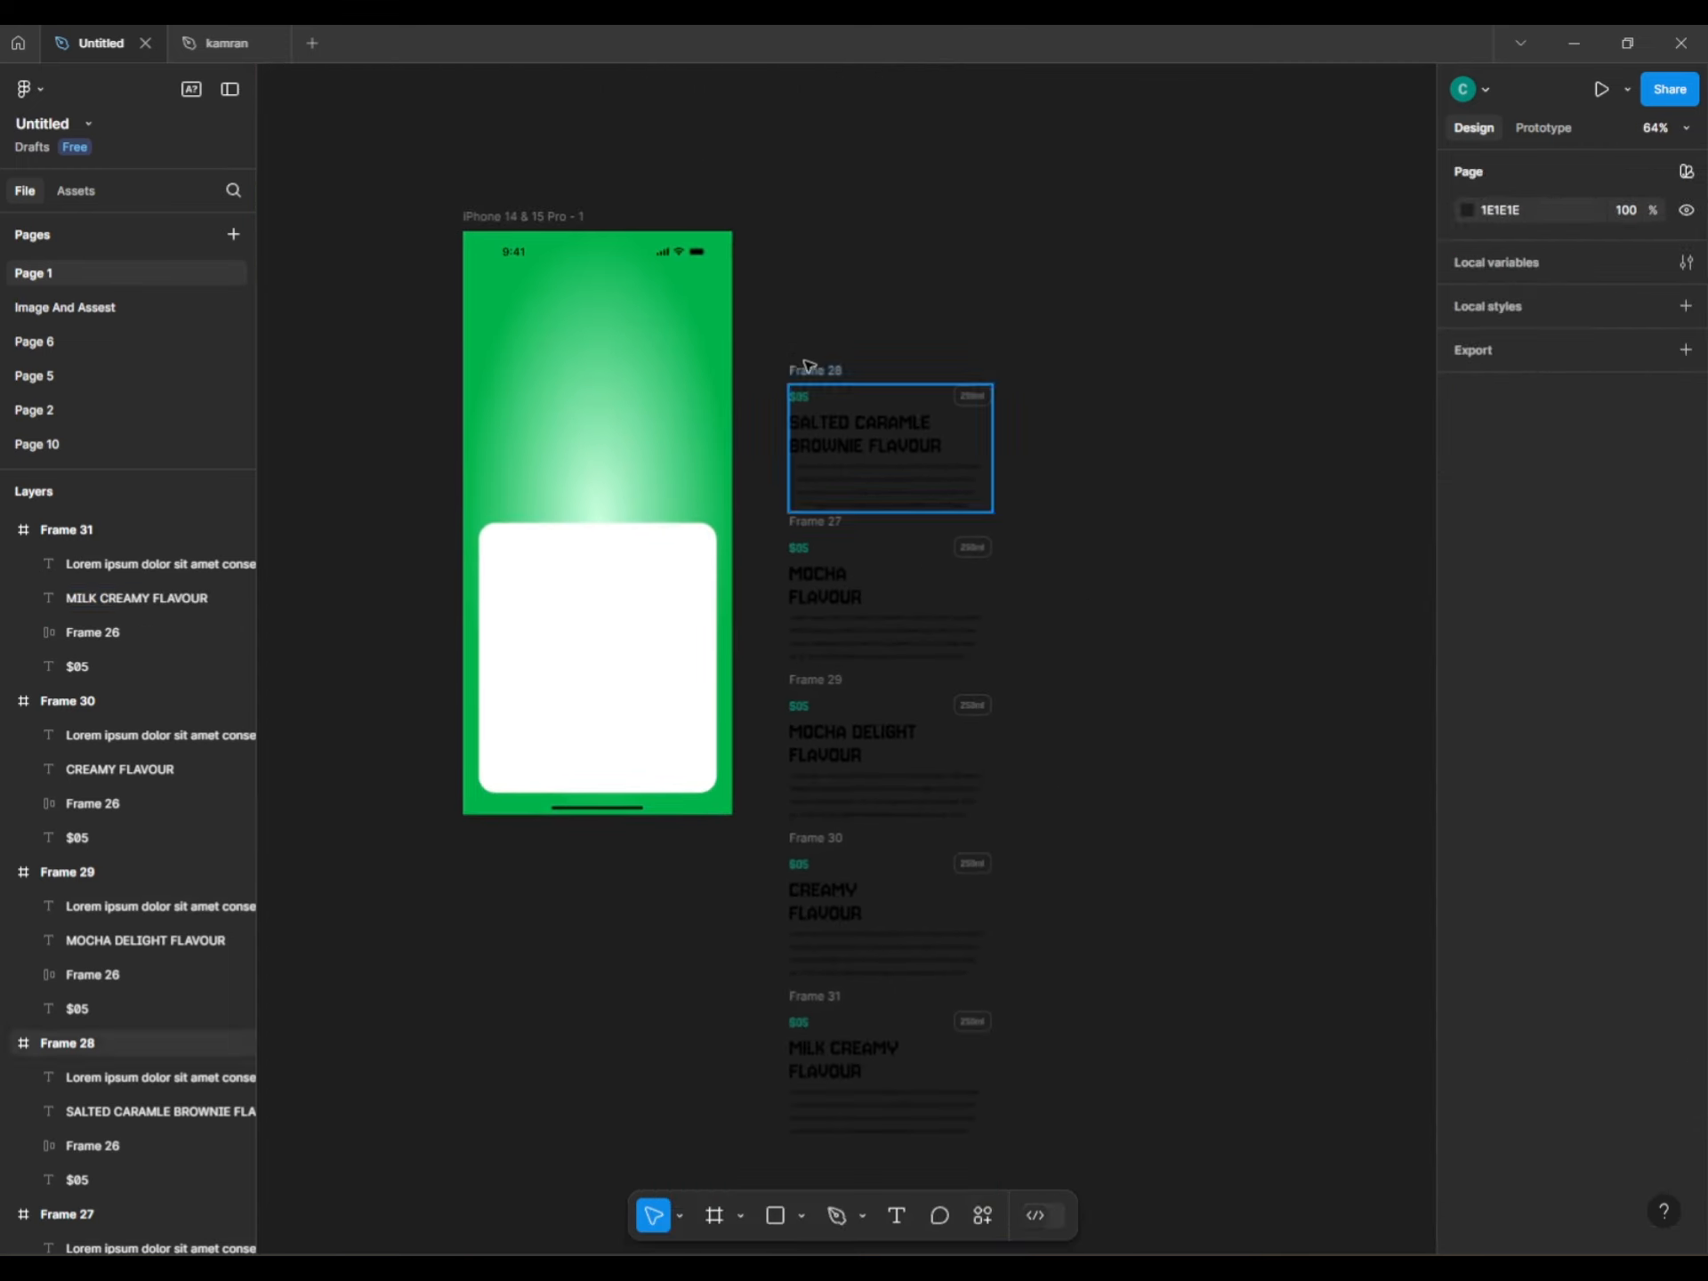
Wrap the five cards in Frame 32, shrink it to one entry's height and clip content.
{"action": "left_click_drag", "start_coordinate": [771, 338], "coordinate": [1012, 1147]}
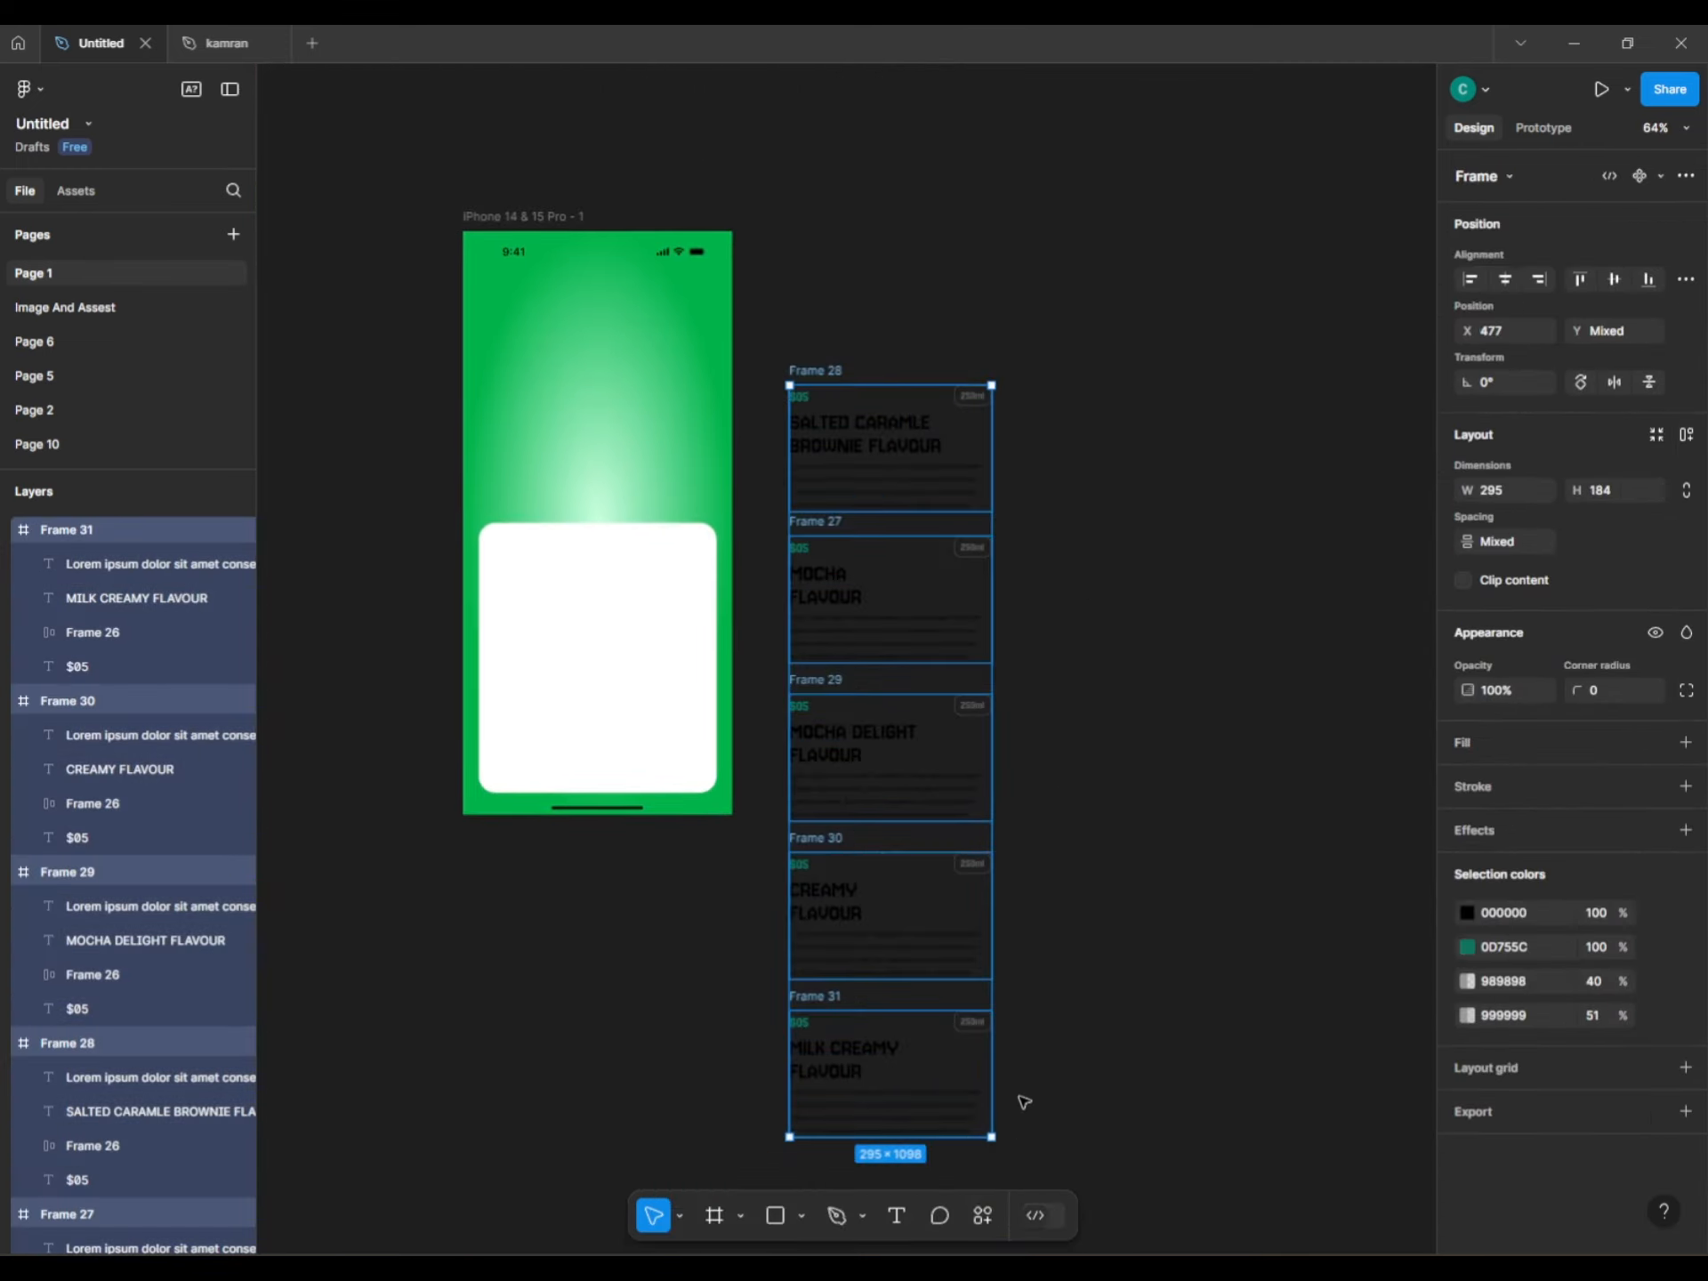
{"action": "scroll", "coordinate": [1156, 685], "scroll_direction": "down", "scroll_amount": 1}
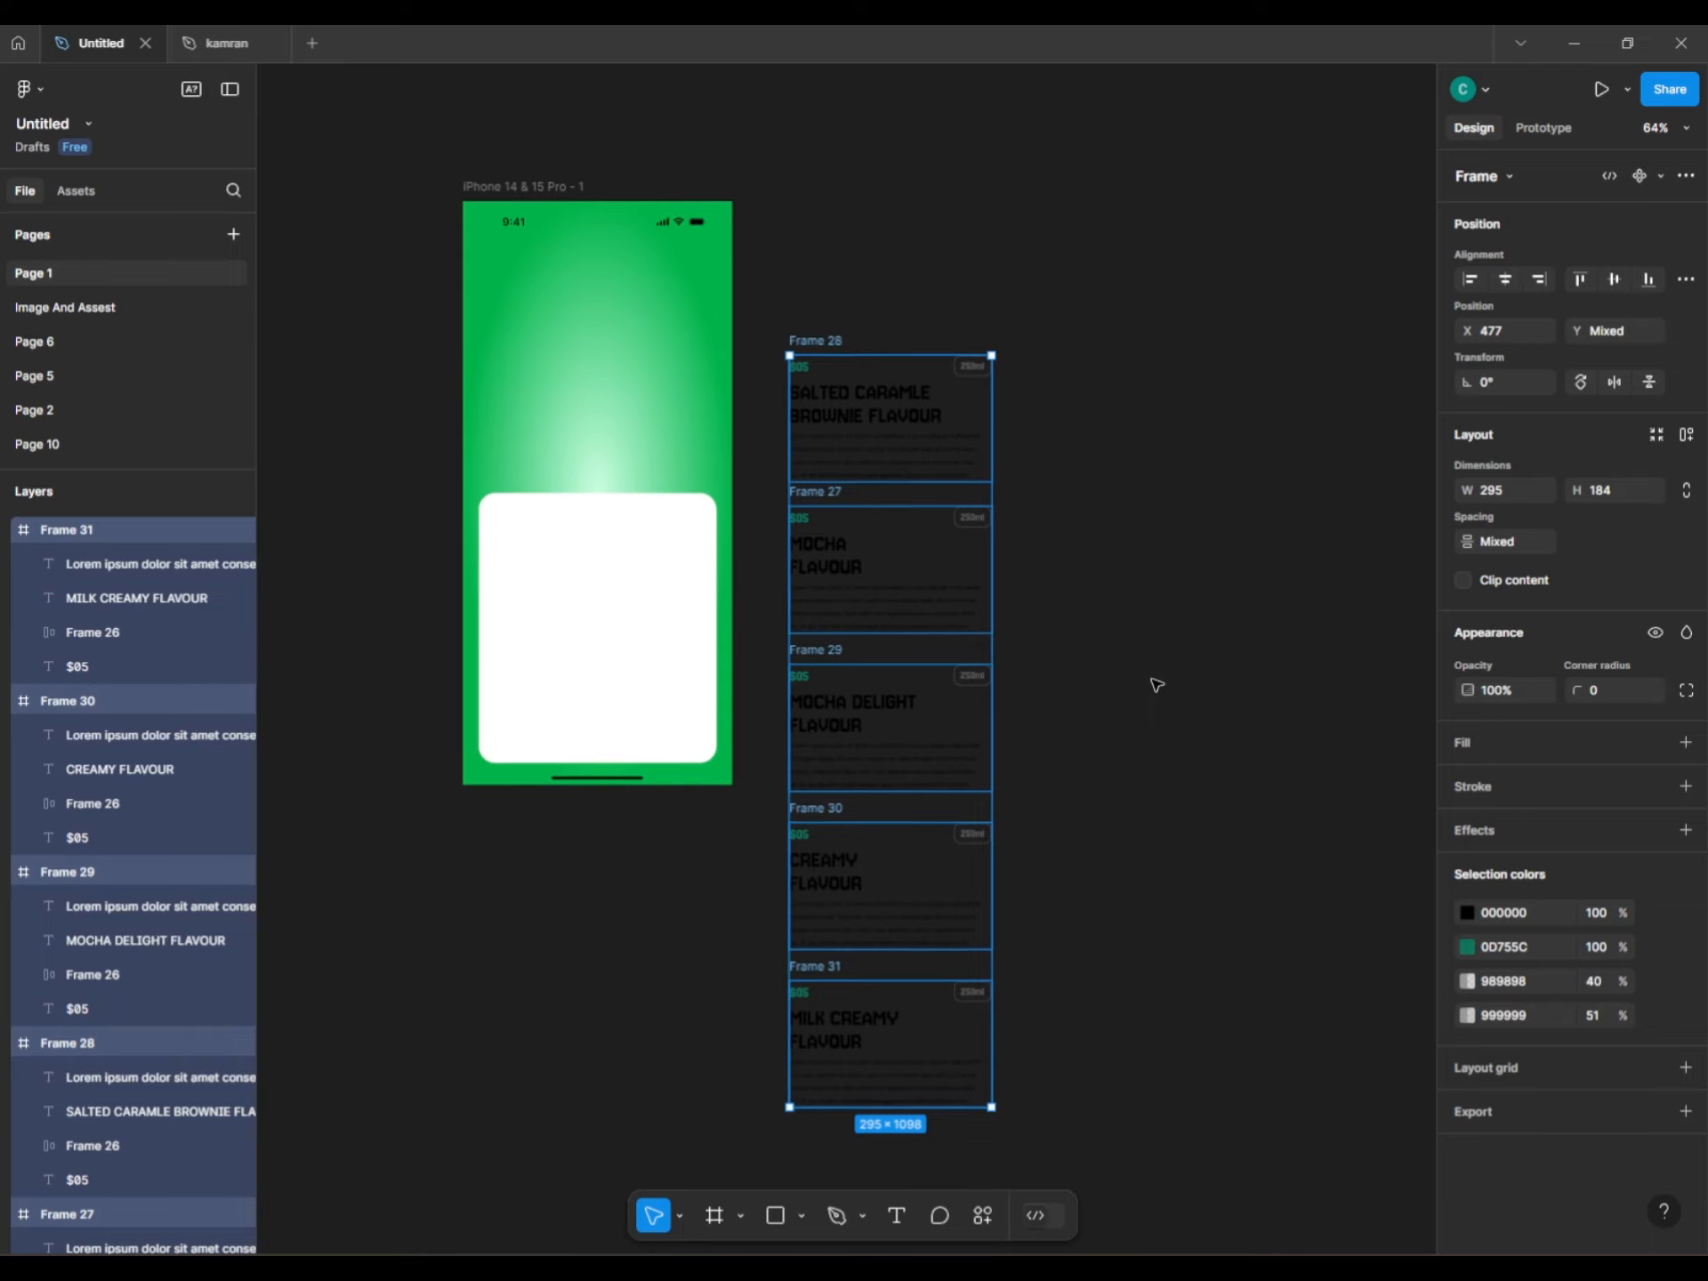
{"action": "key", "text": "ctrl+alt+g"}
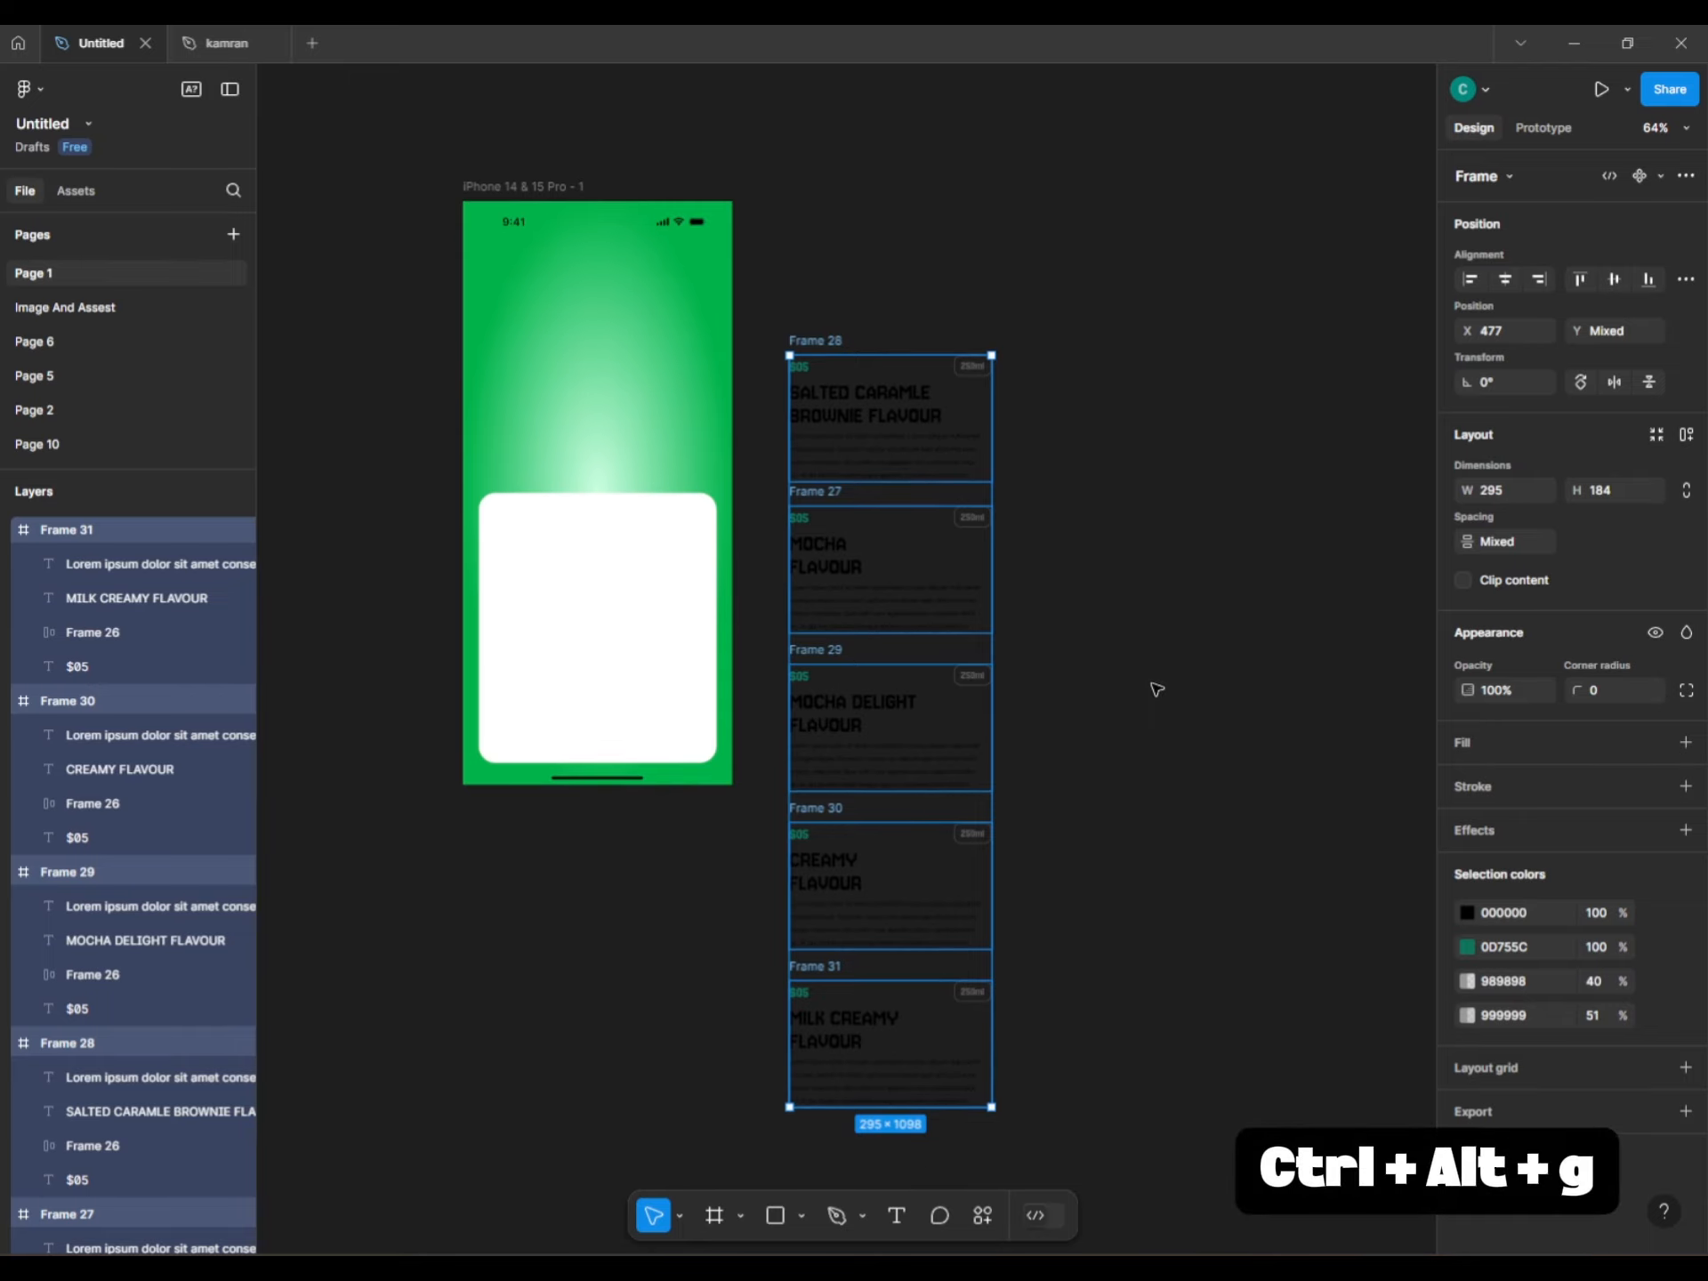
{"action": "scroll", "coordinate": [1023, 714], "scroll_direction": "down", "scroll_amount": 5}
{"action": "left_click", "coordinate": [1024, 713]}
{"action": "scroll", "coordinate": [1023, 713], "scroll_direction": "up", "scroll_amount": 7}
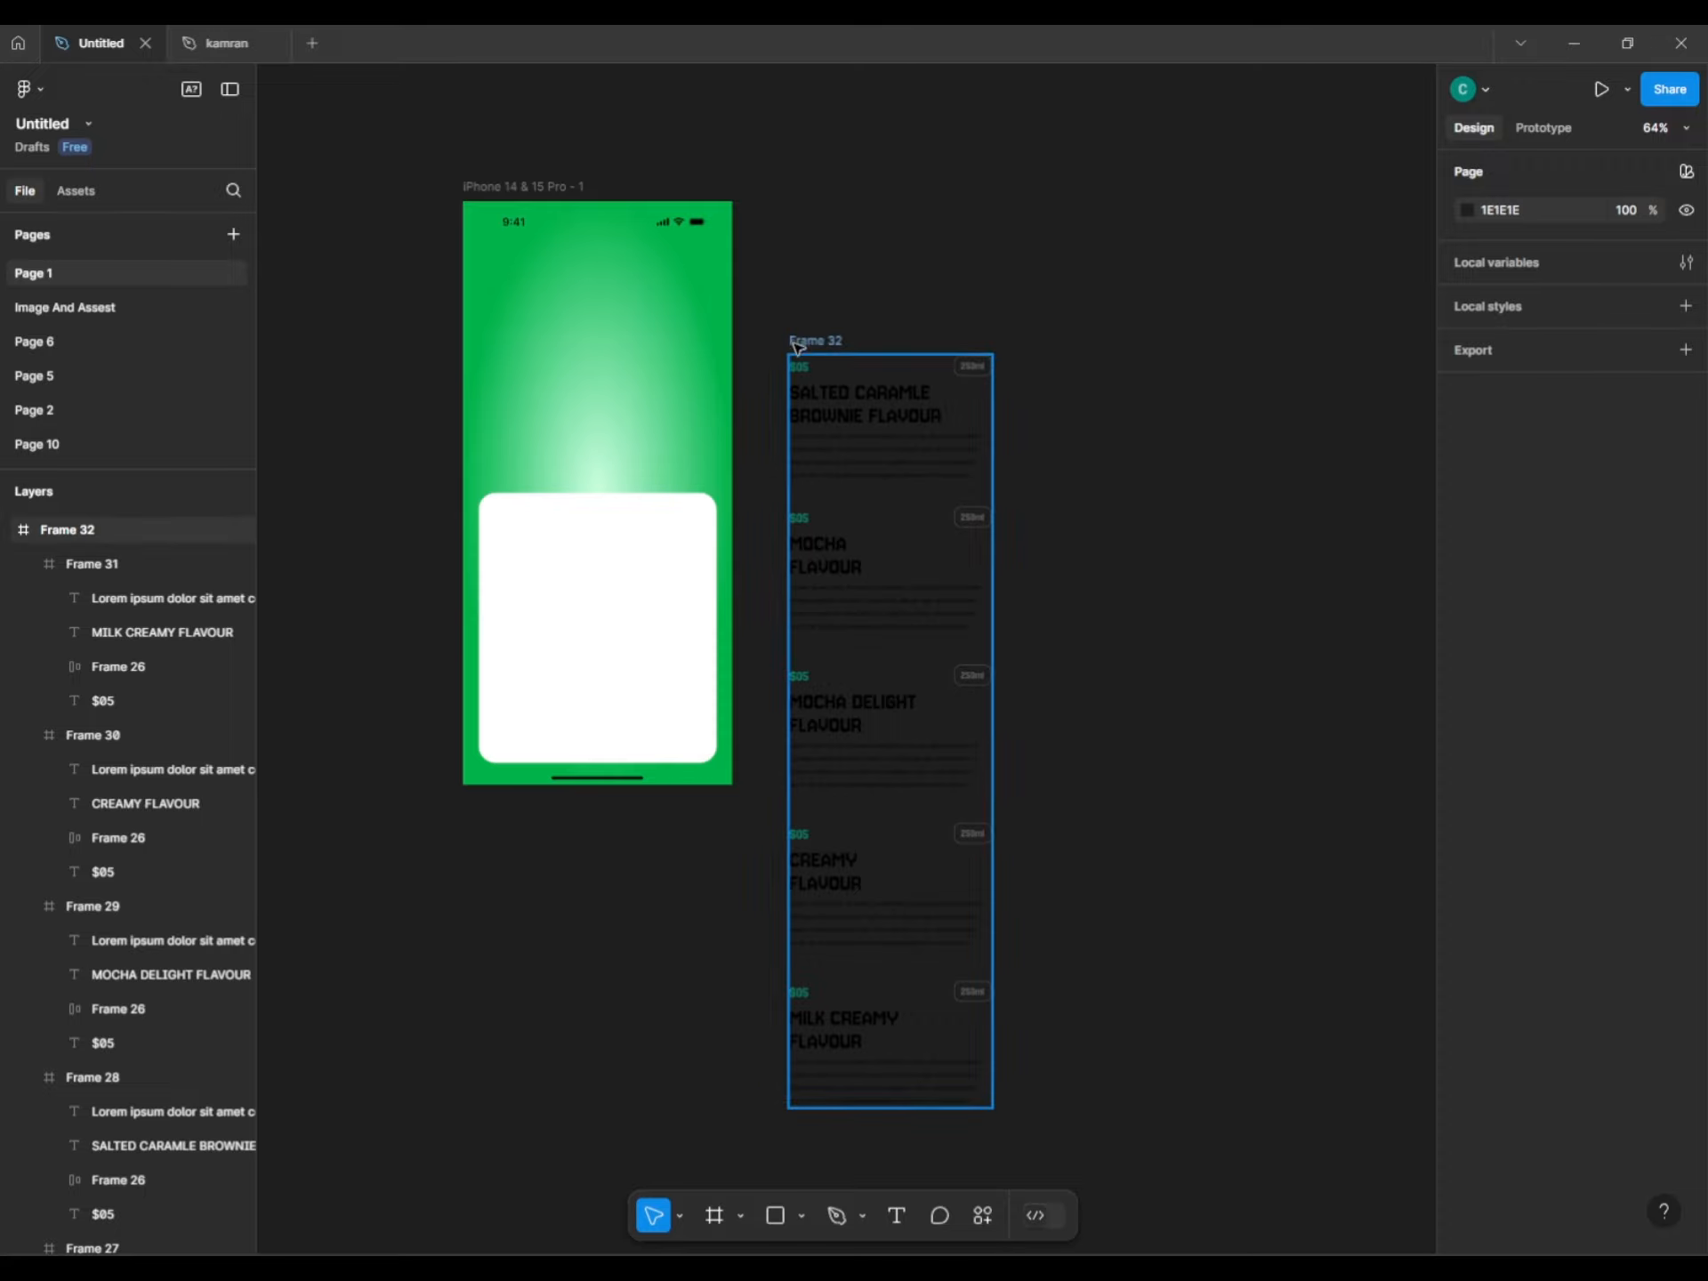
{"action": "left_click", "coordinate": [796, 346]}
{"action": "left_click_drag", "start_coordinate": [863, 1112], "coordinate": [873, 498]}
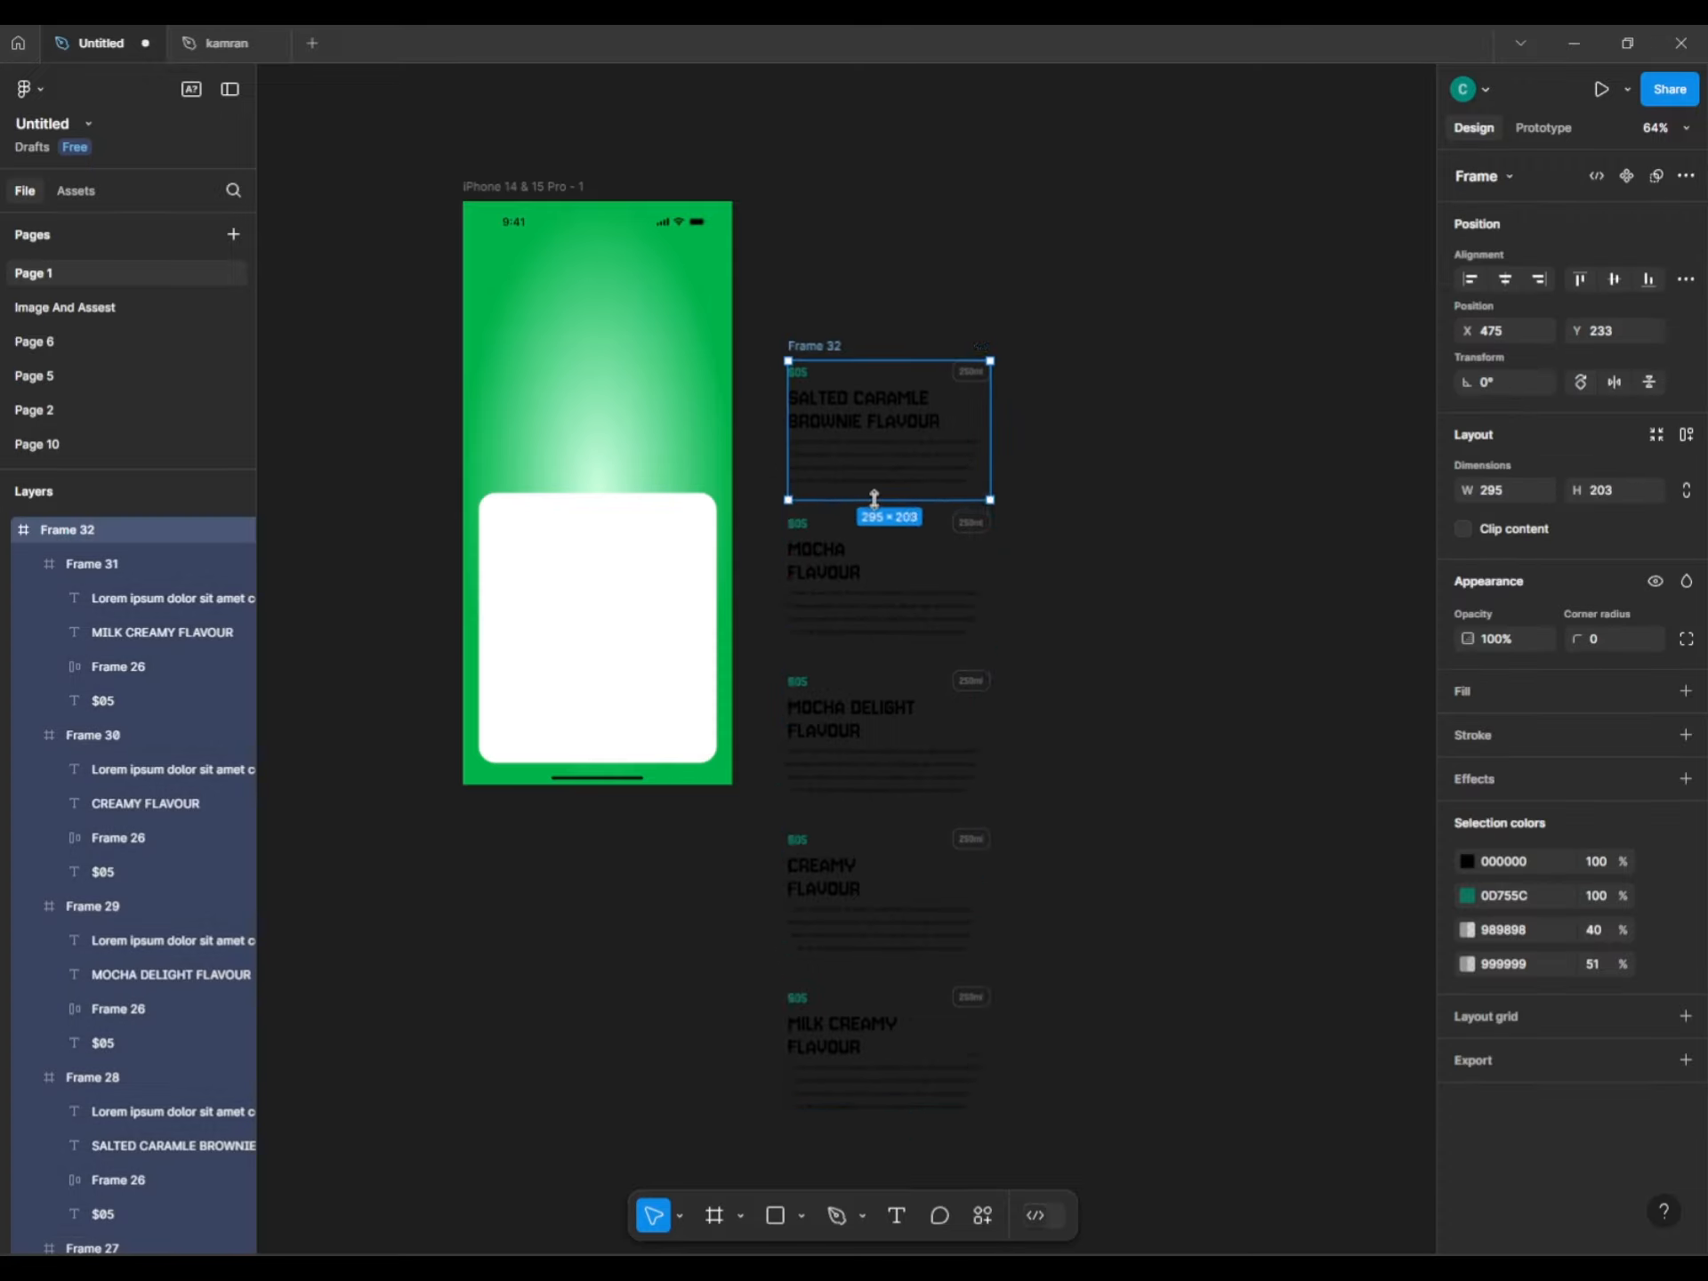
{"action": "left_click", "coordinate": [1462, 528]}
Move Frame 32 onto the phone's white panel, centre it horizontally and nudge it higher.
{"action": "left_click", "coordinate": [1133, 655]}
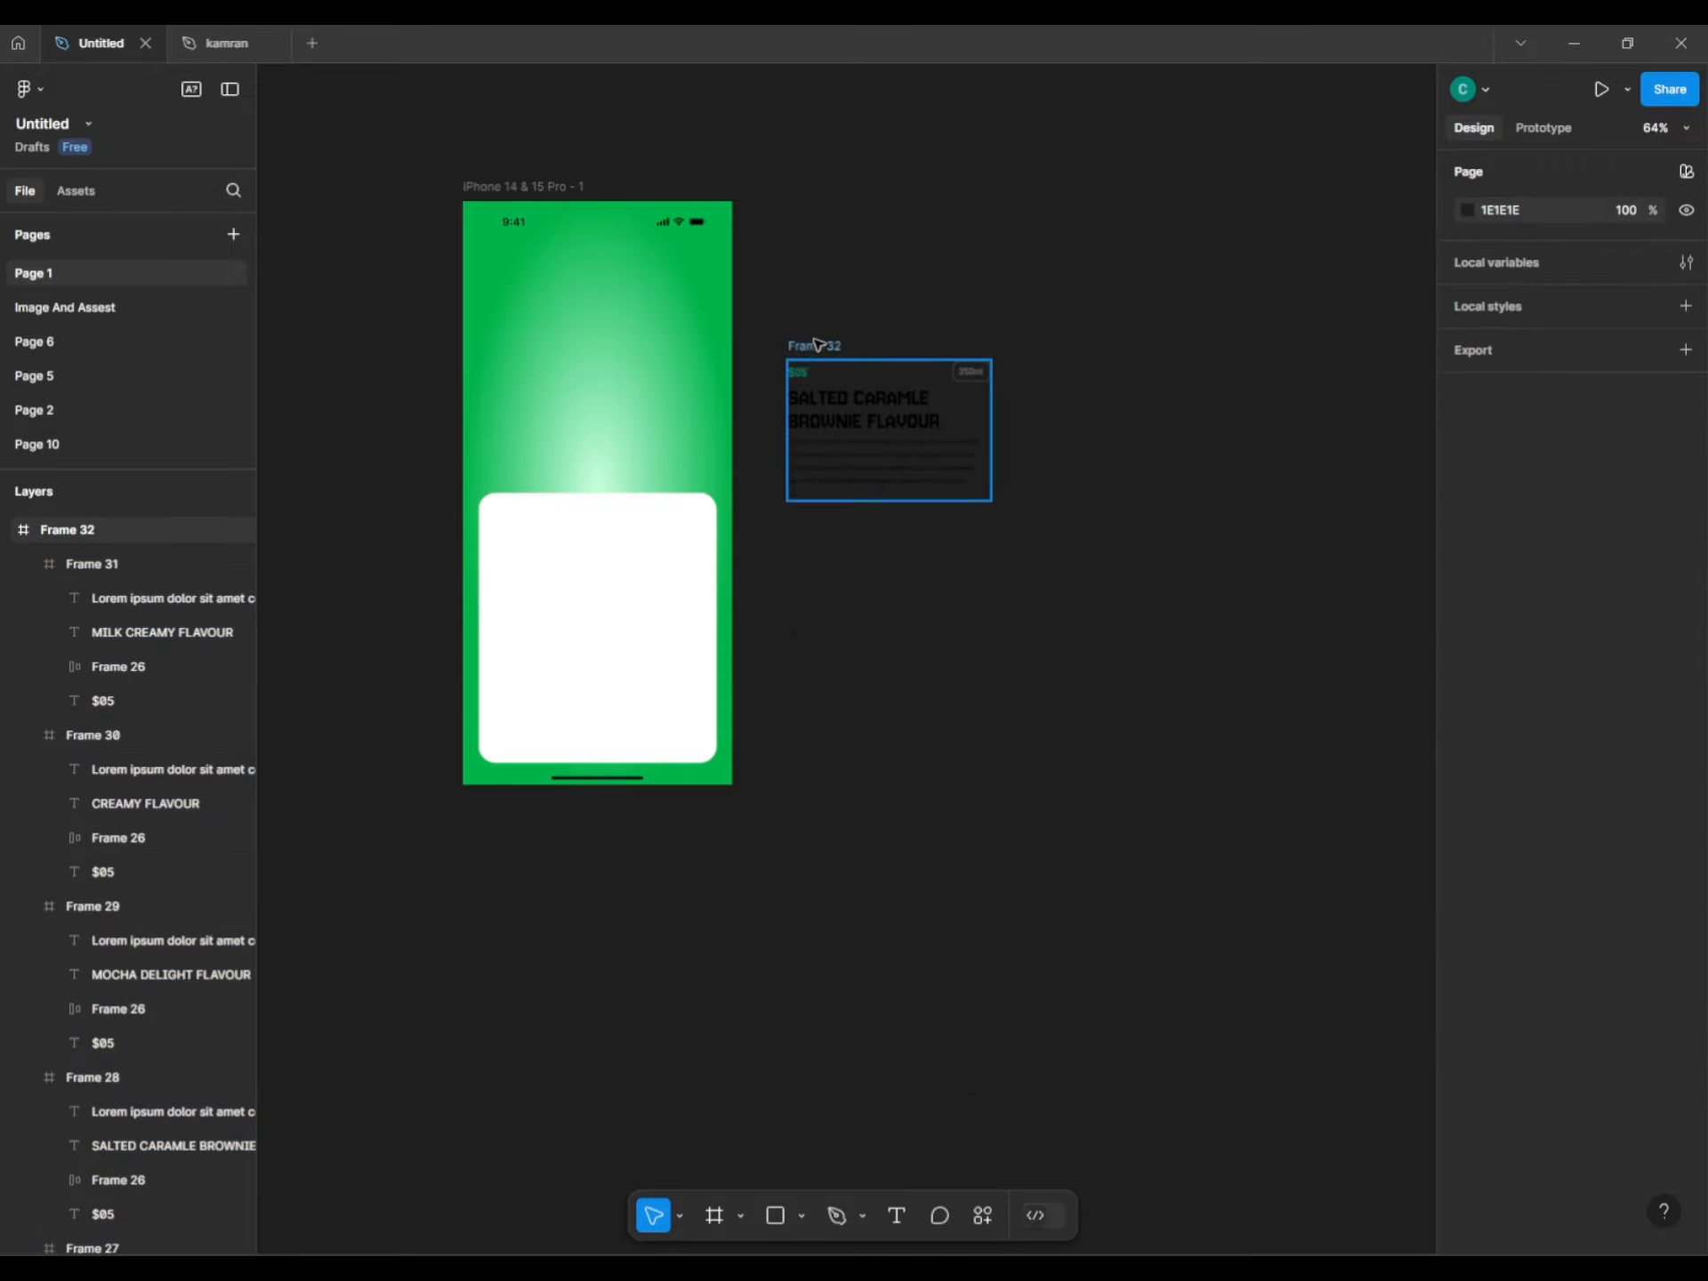
{"action": "left_click_drag", "start_coordinate": [804, 343], "coordinate": [538, 579]}
{"action": "left_click", "coordinate": [1505, 278]}
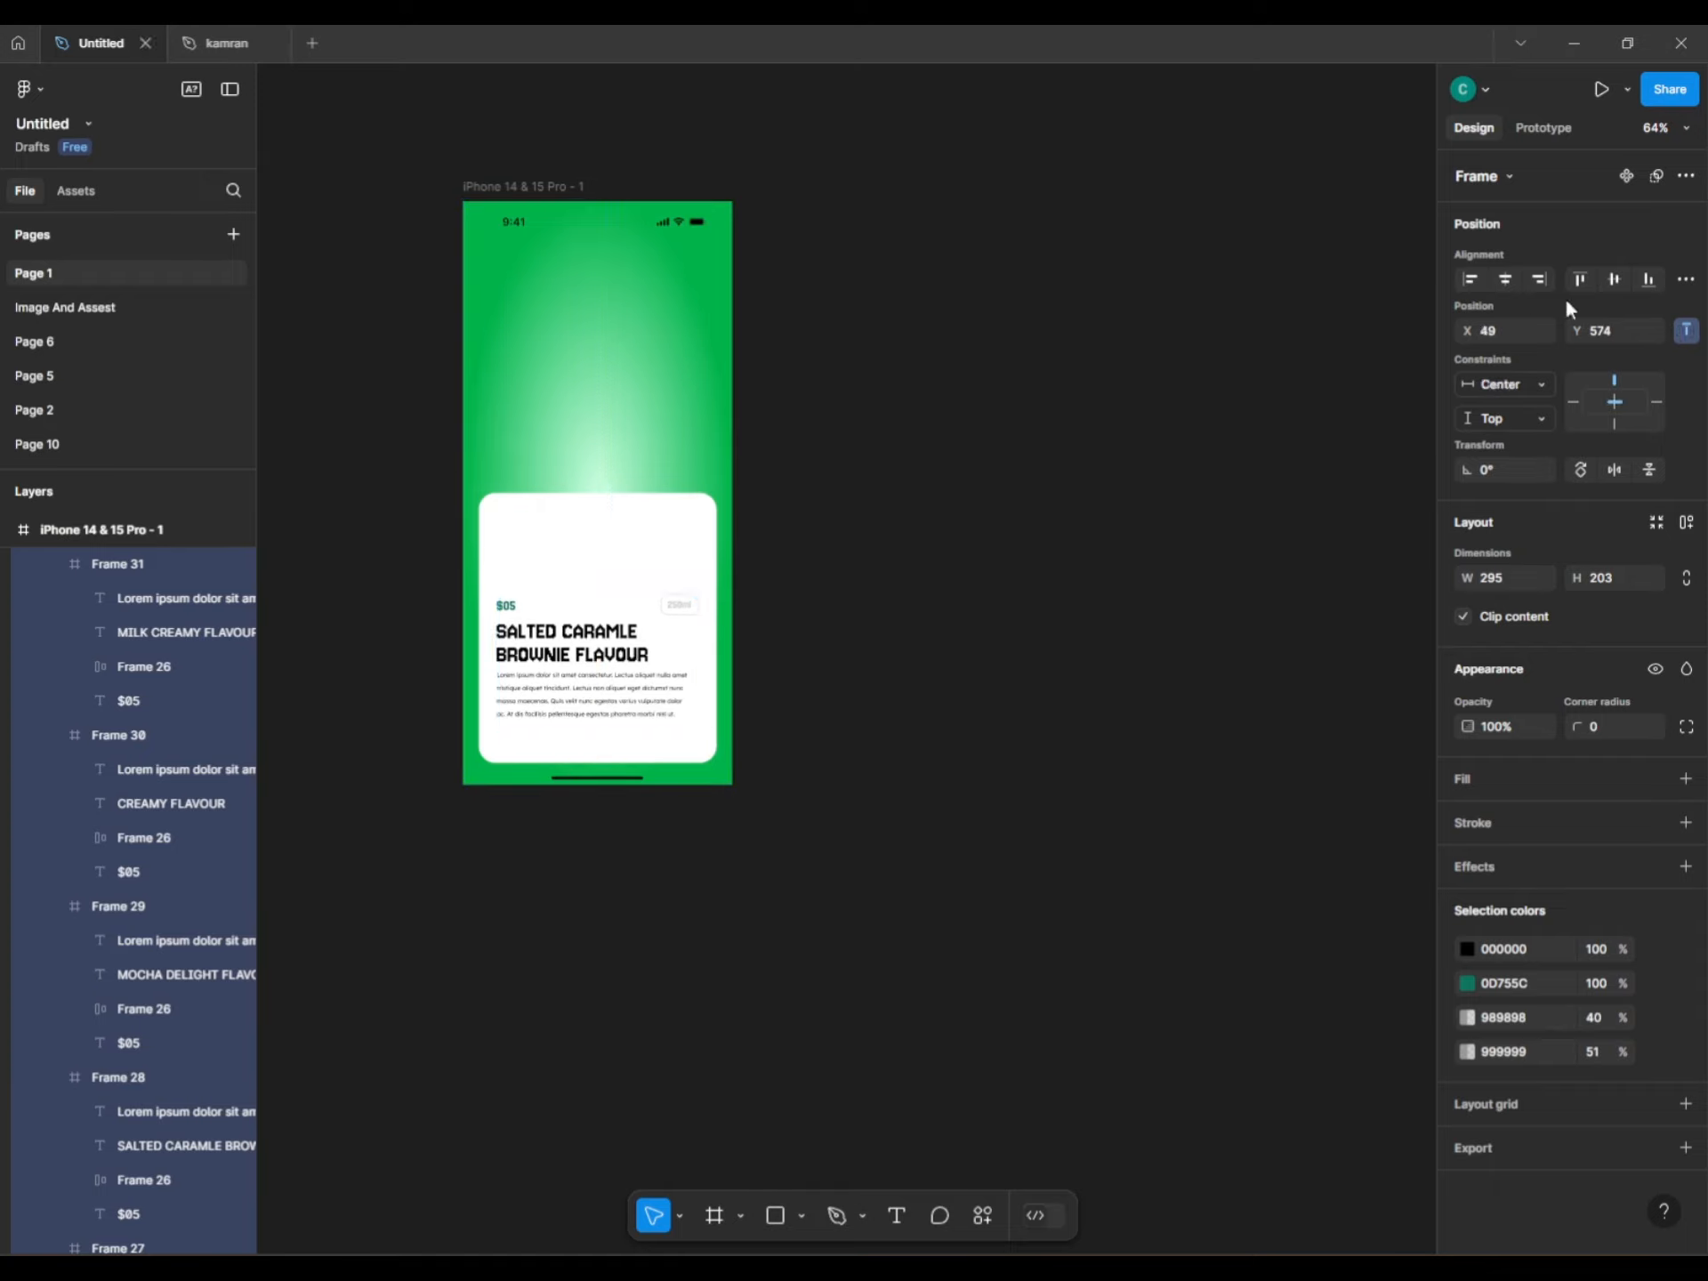
{"action": "left_click", "coordinate": [648, 839]}
{"action": "scroll", "coordinate": [450, 661], "scroll_direction": "up", "scroll_amount": 3}
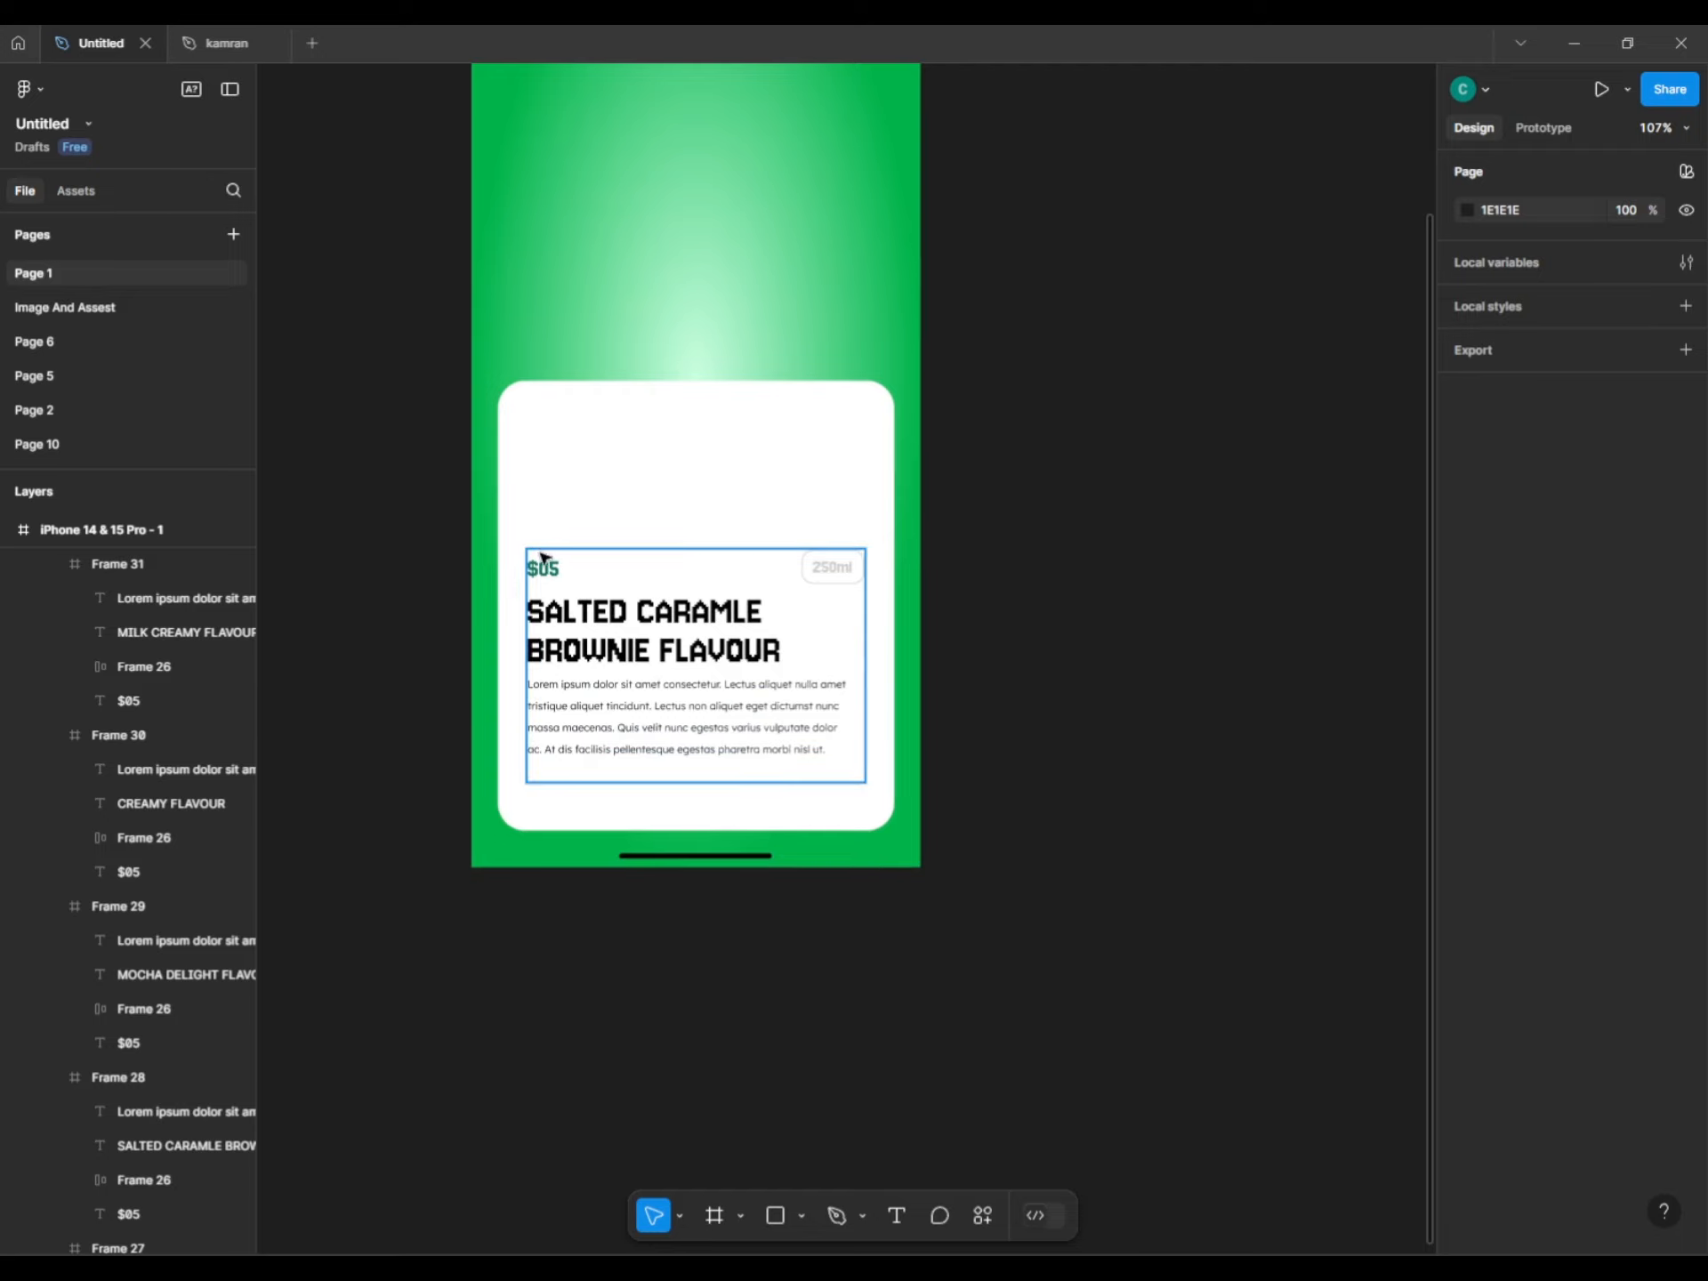
{"action": "left_click", "coordinate": [587, 618]}
{"action": "mouse_move", "coordinate": [587, 619]}
{"action": "left_mouse_down"}
{"action": "mouse_move", "coordinate": [587, 596]}
{"action": "mouse_move", "coordinate": [587, 691]}
{"action": "mouse_move", "coordinate": [587, 582]}
{"action": "left_mouse_up"}
{"action": "left_click", "coordinate": [907, 631]}
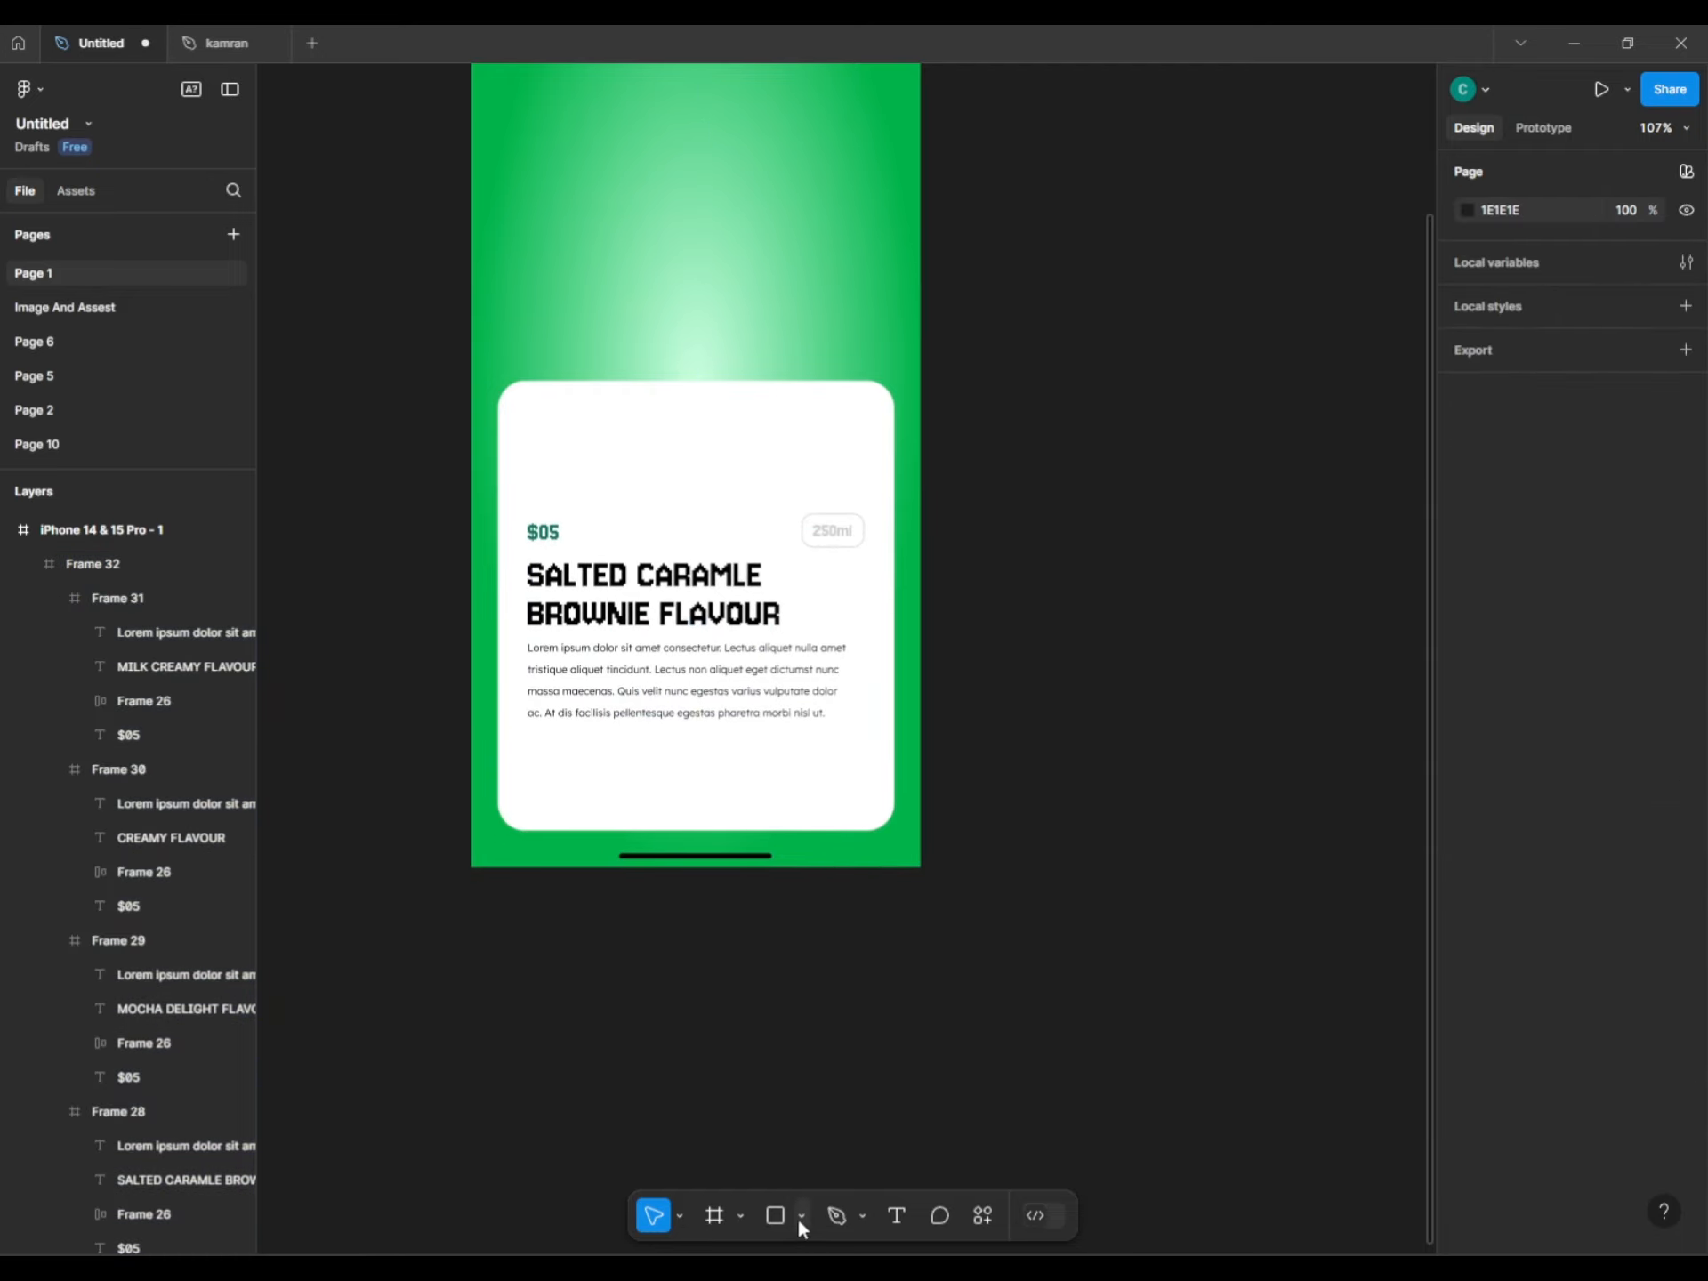
Add an EXPLORE NOW text layer below the card text with line height 23.
{"action": "left_click", "coordinate": [684, 787]}
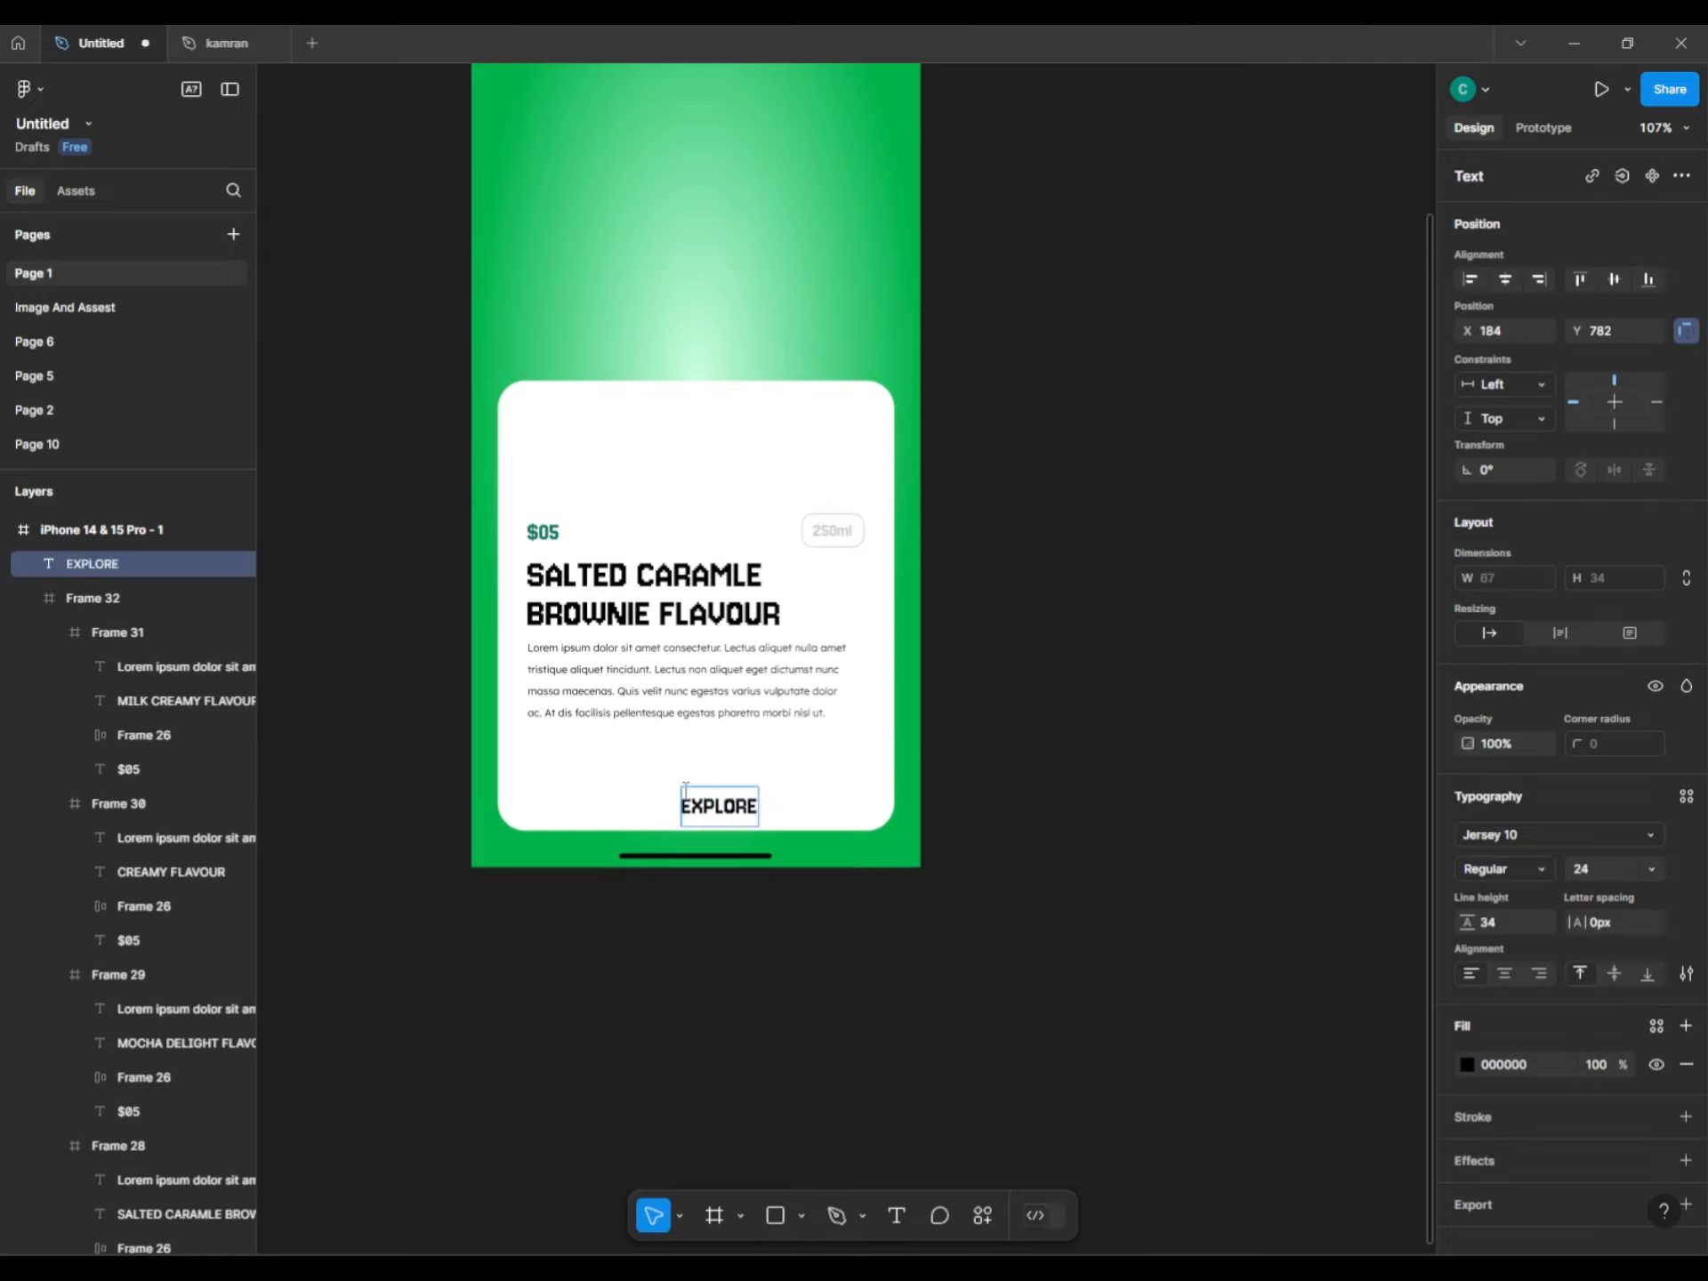
{"action": "key", "text": "Escape"}
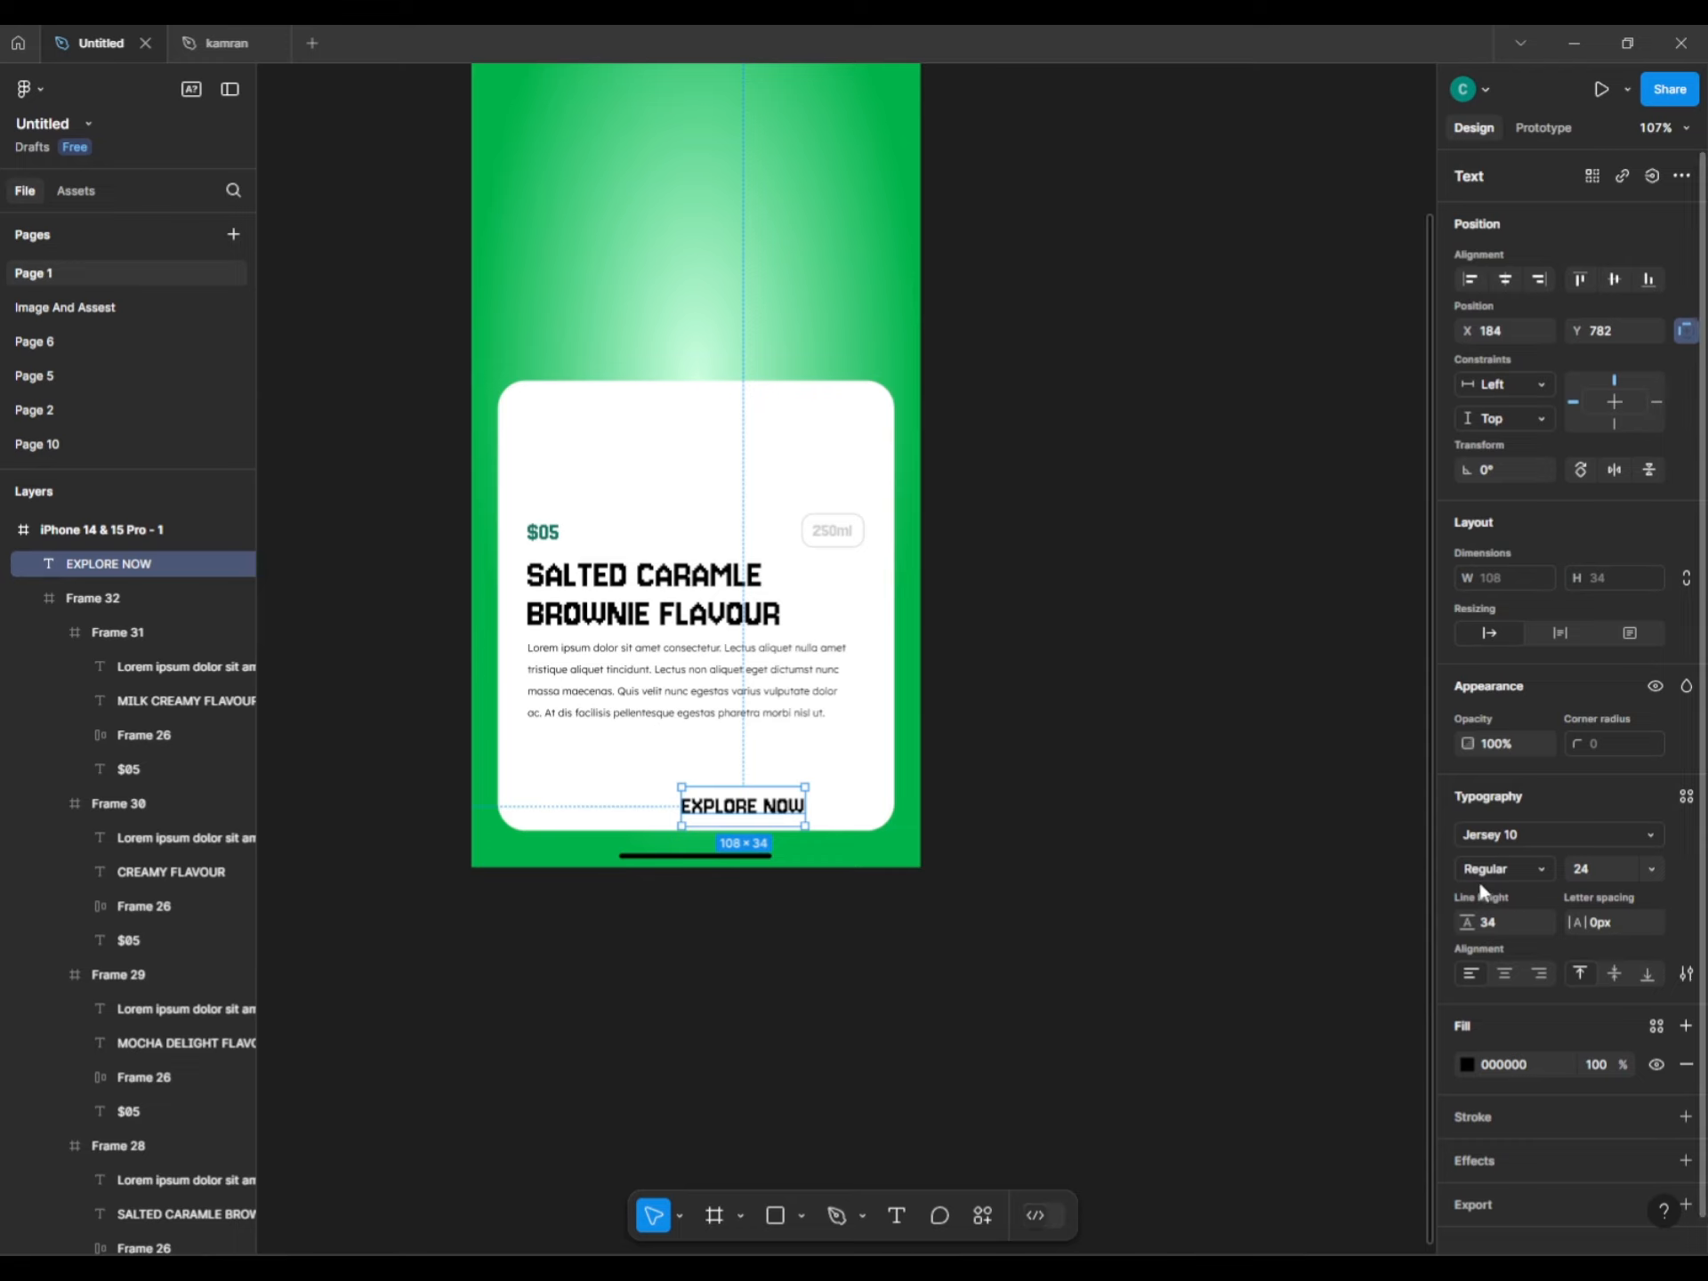
{"action": "left_click", "coordinate": [1479, 921]}
{"action": "type", "text": "23"}
{"action": "key", "text": "Return"}
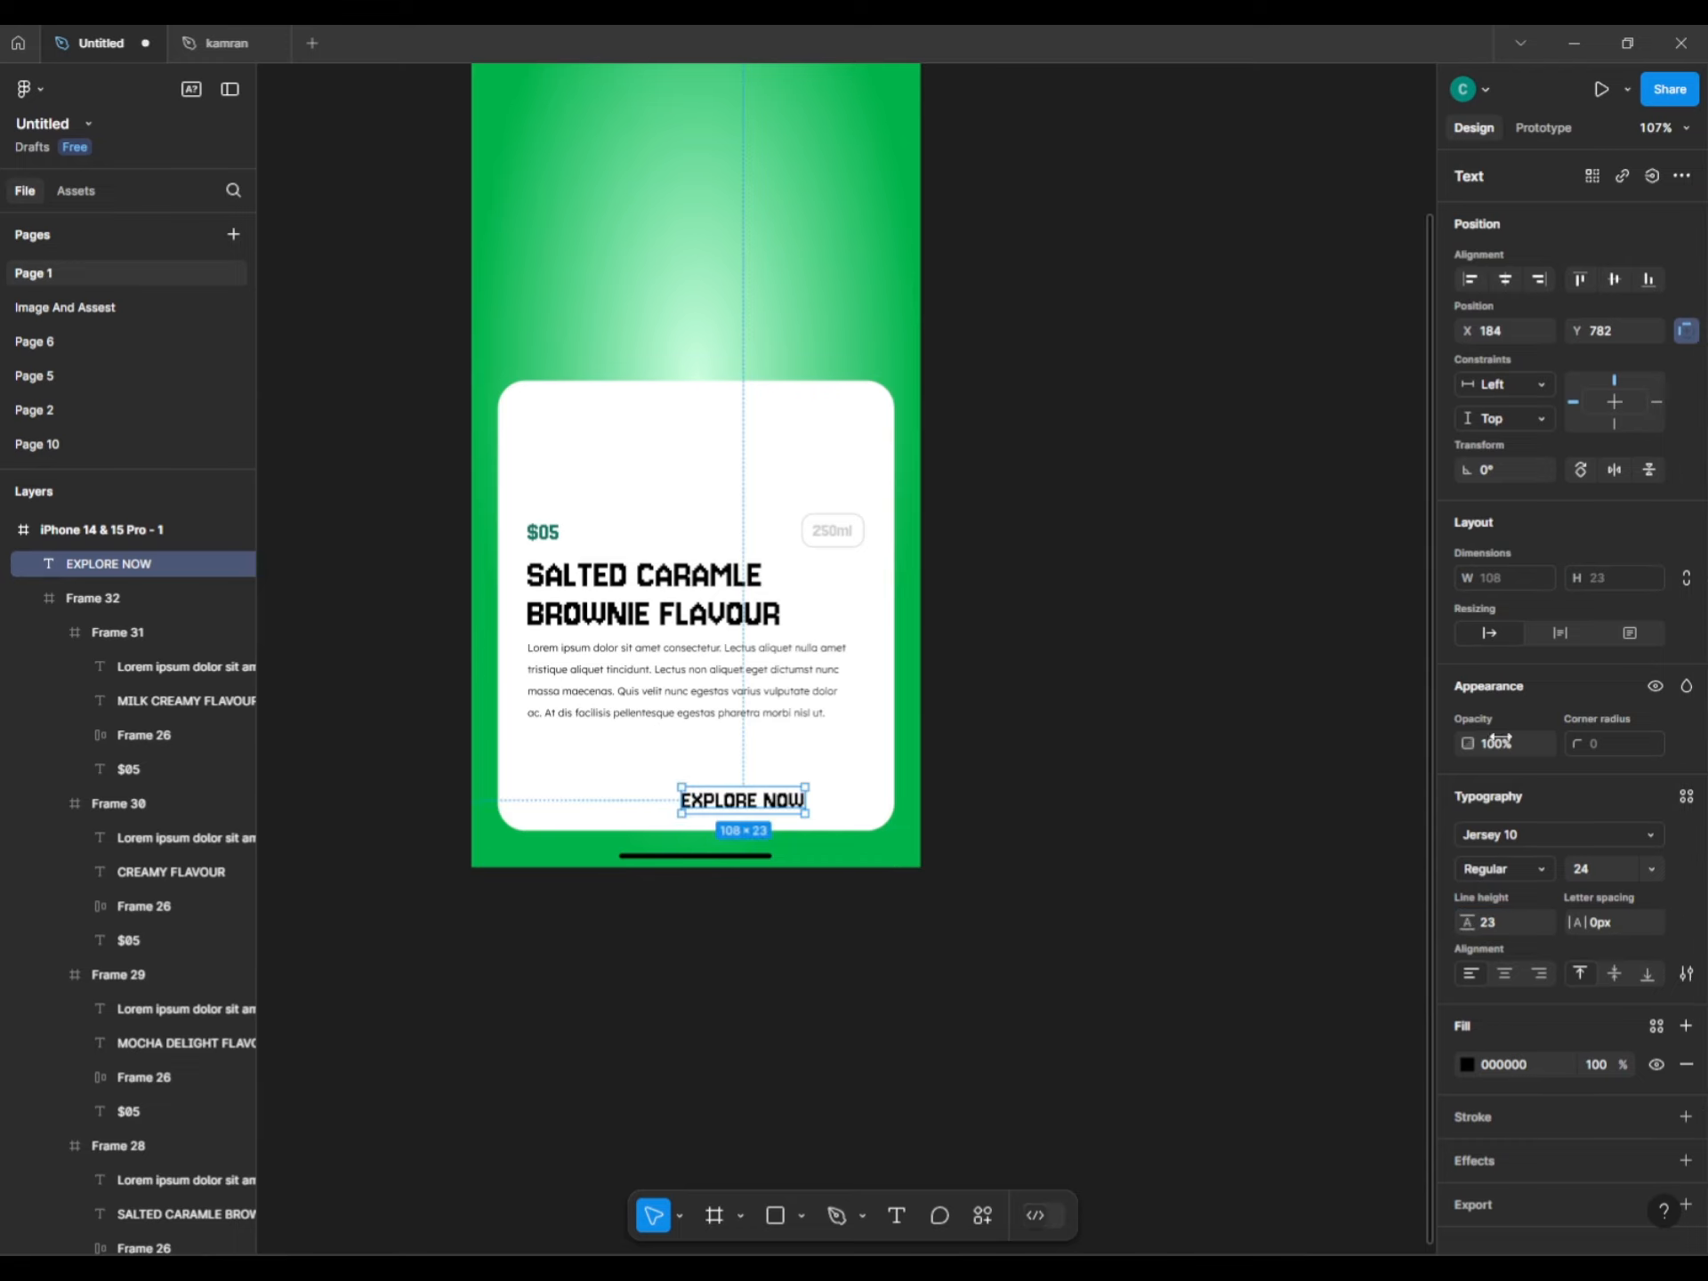
Turn EXPLORE NOW into an auto-layout button filled dark green 0D755C with white text.
{"action": "left_click", "coordinate": [885, 818]}
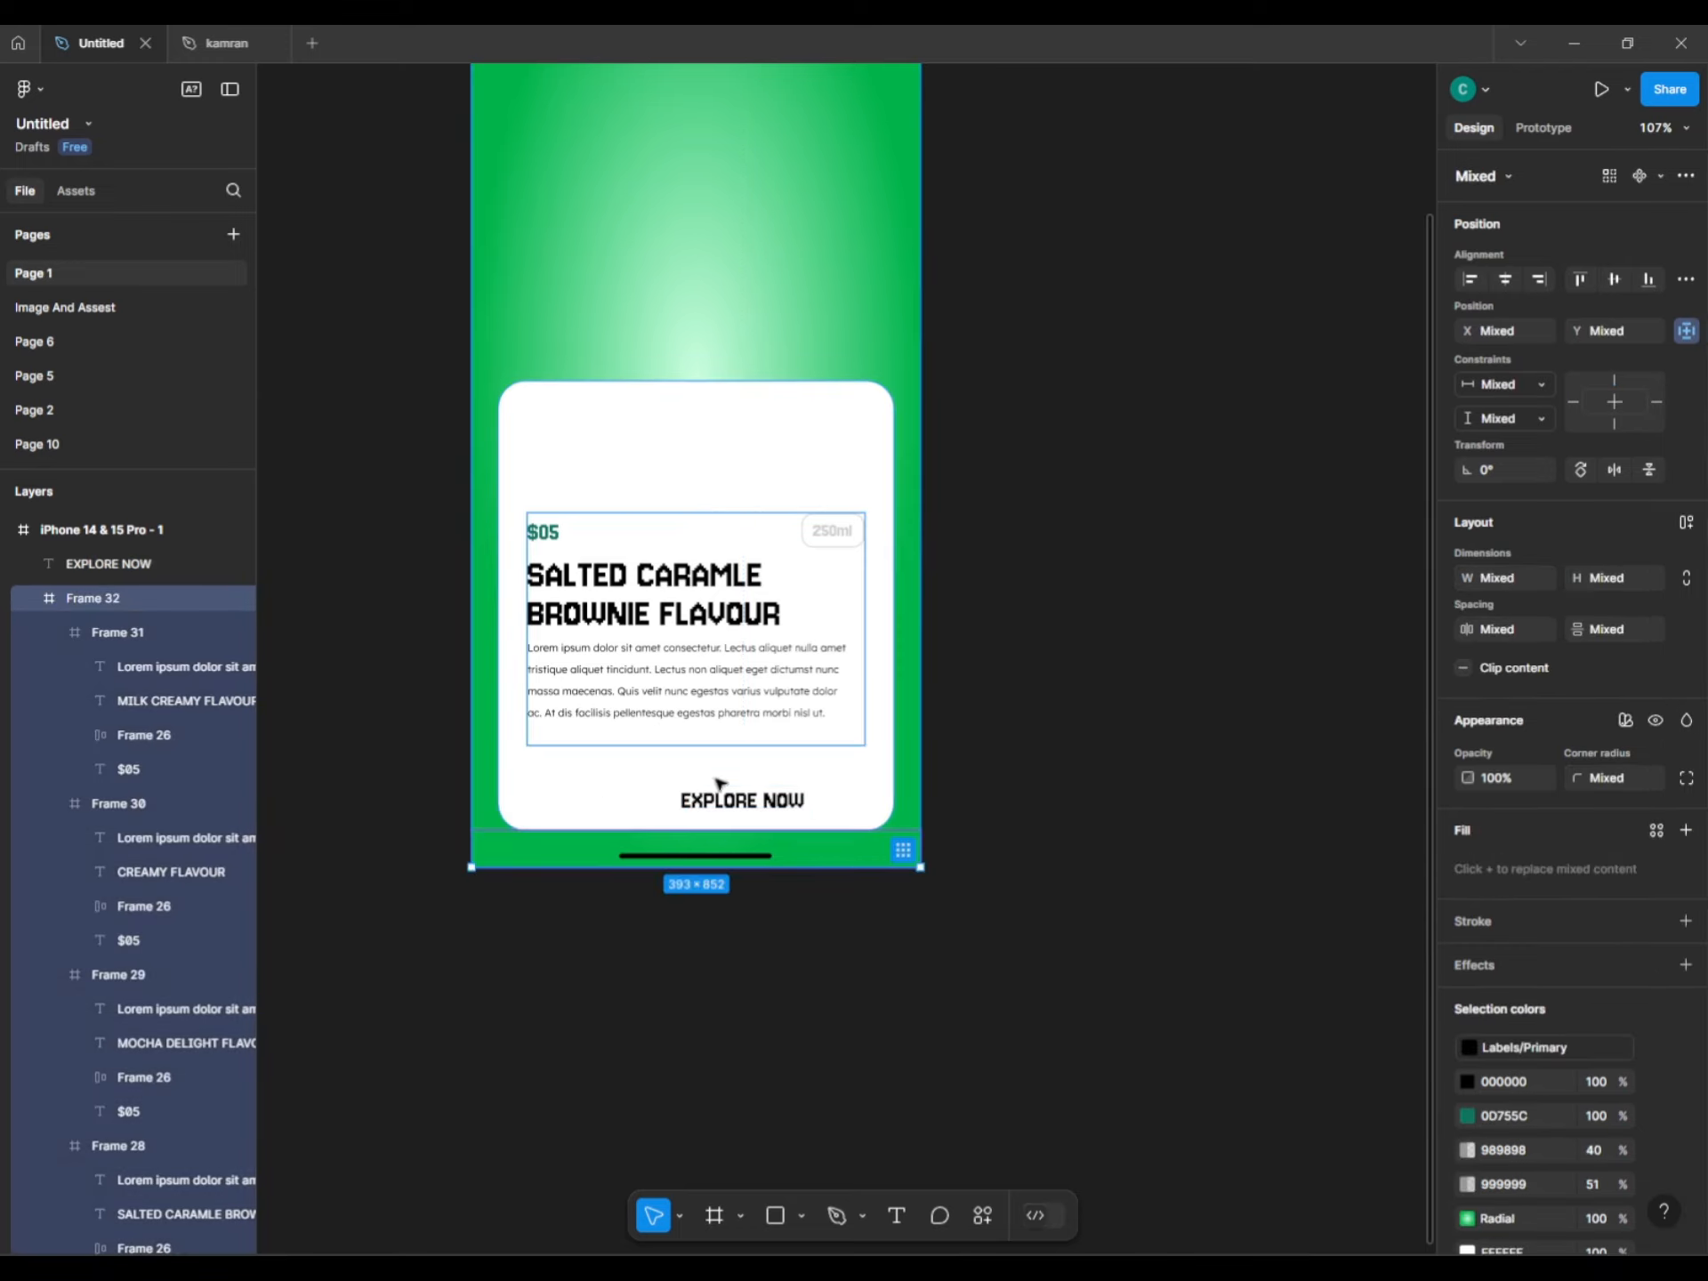
{"action": "left_click", "coordinate": [741, 803]}
{"action": "key", "text": "shift+a"}
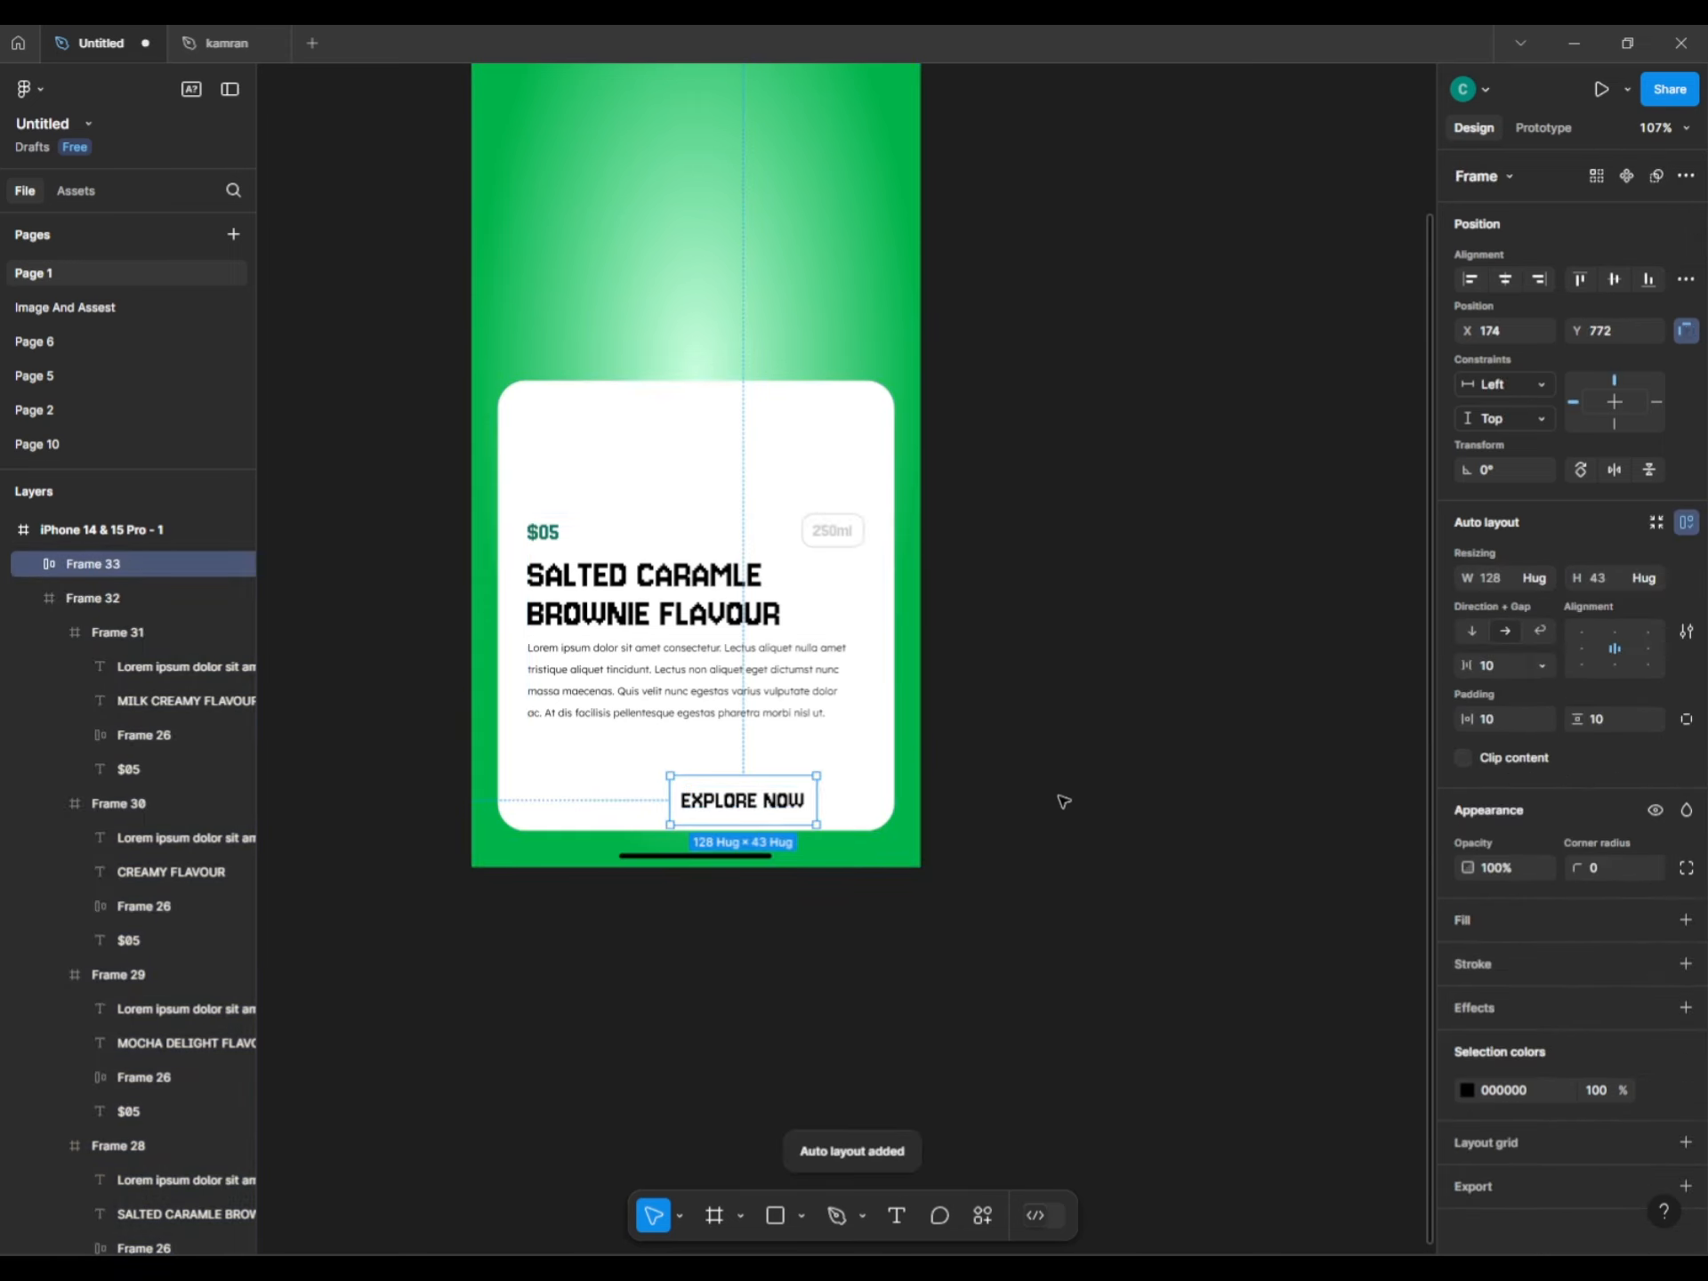
{"action": "left_click", "coordinate": [1481, 927]}
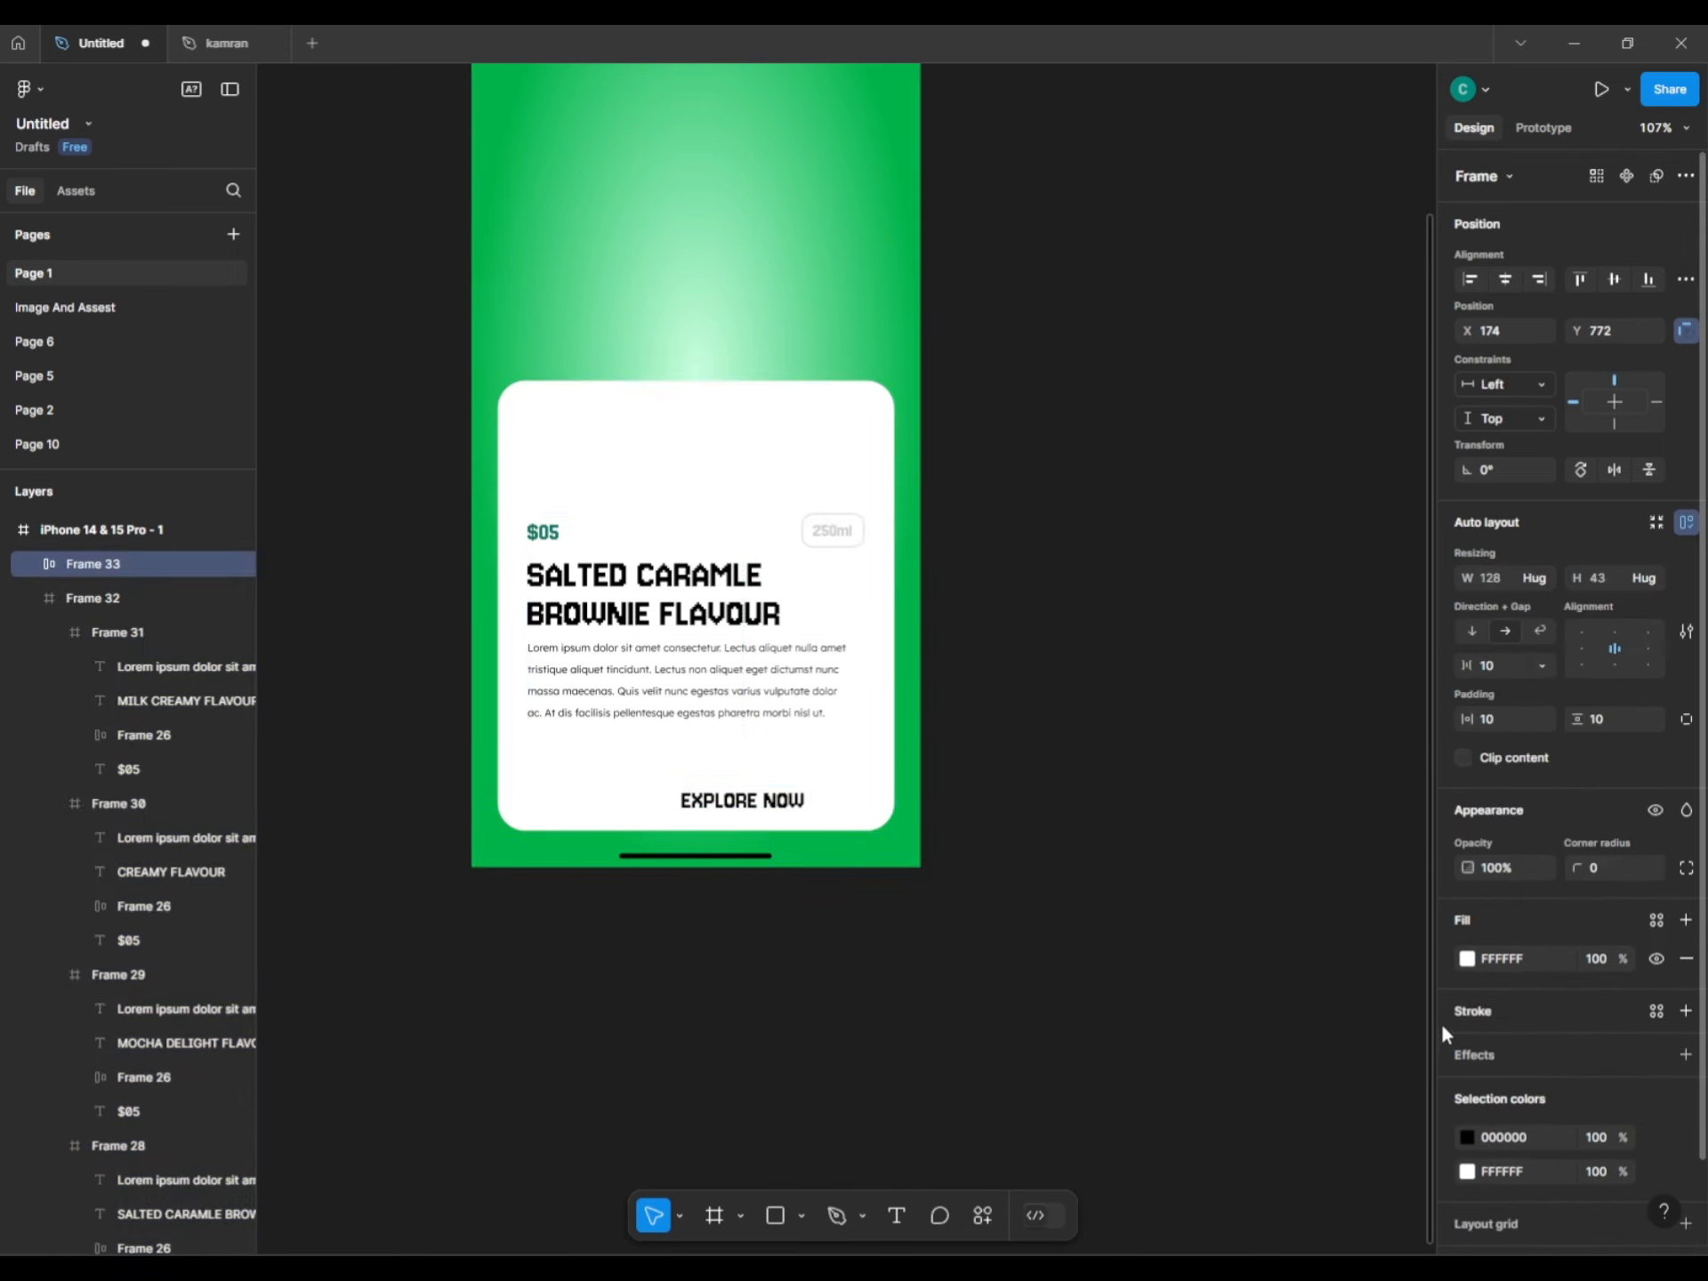
{"action": "left_click", "coordinate": [1466, 958]}
{"action": "left_click", "coordinate": [1282, 1147]}
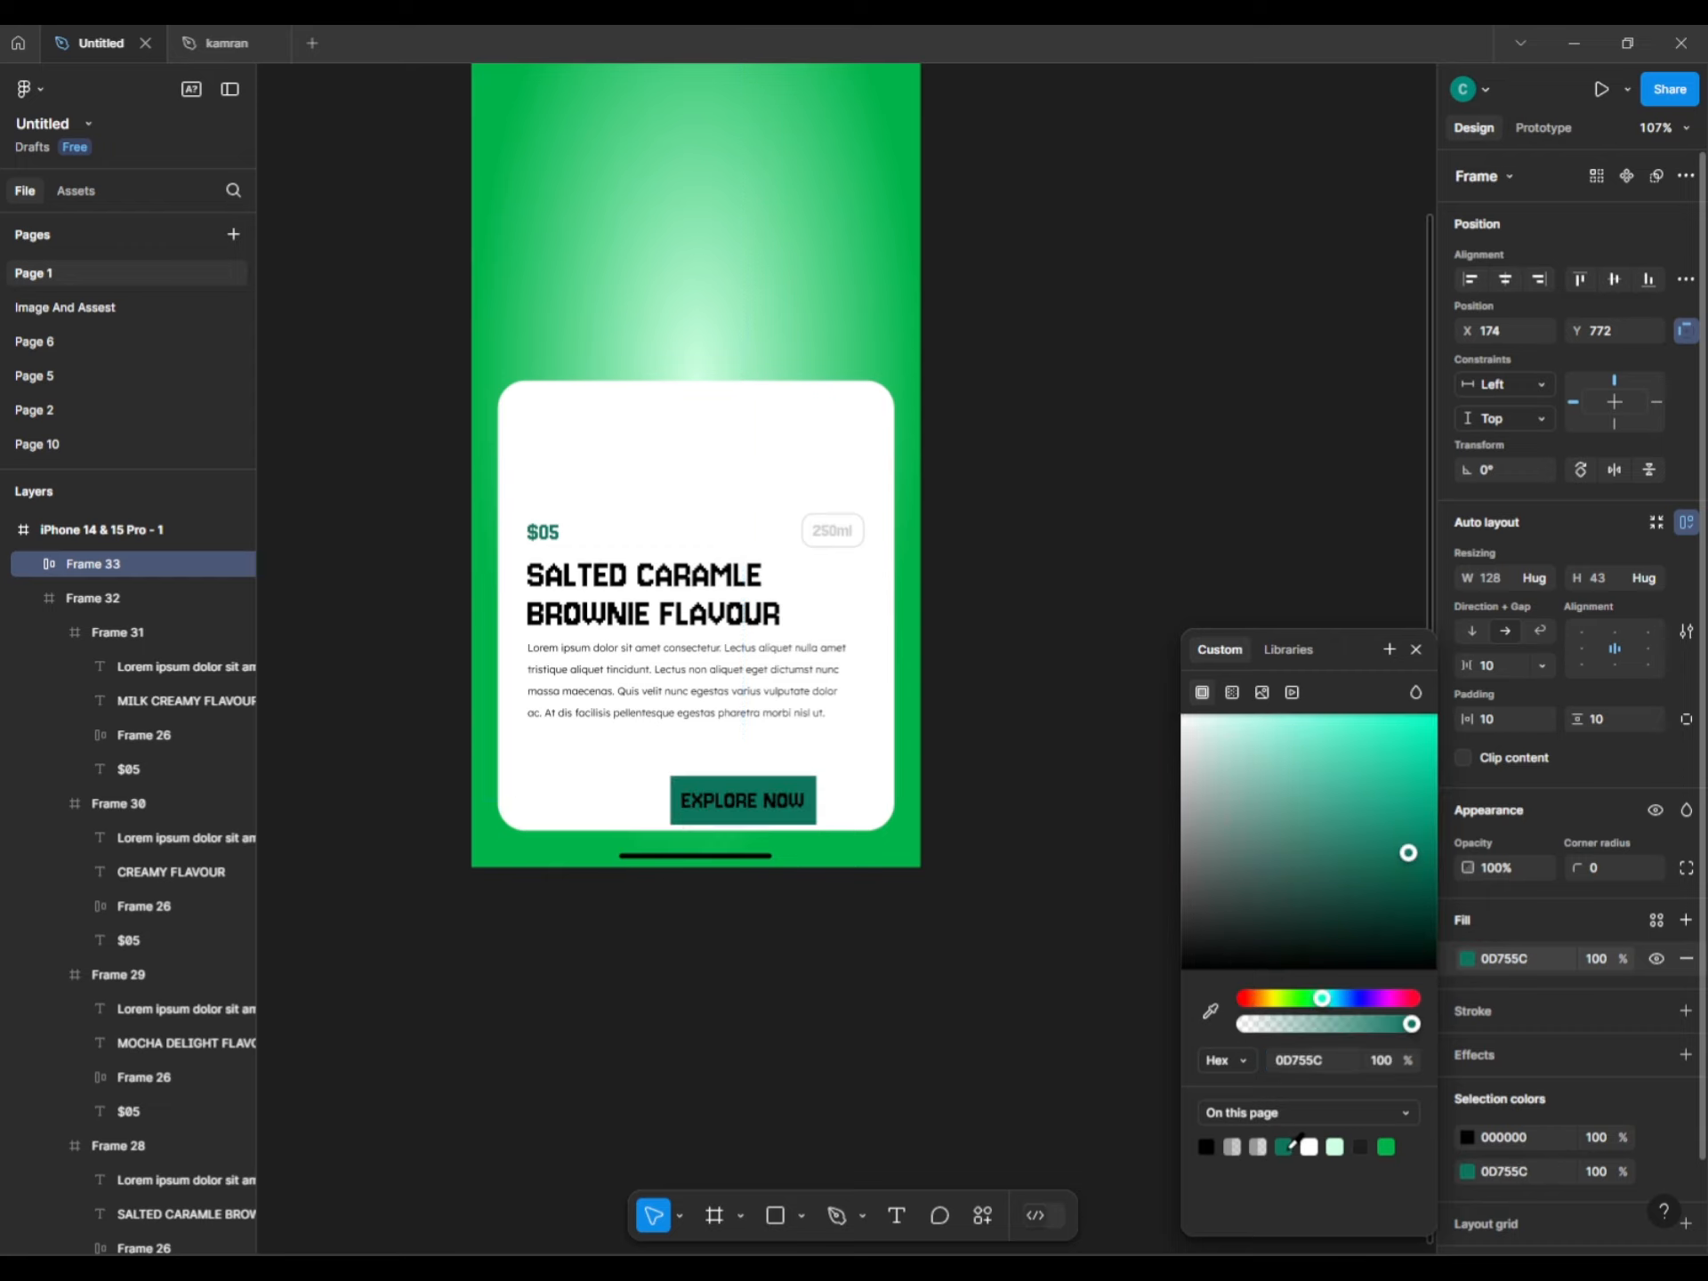
{"action": "left_click", "coordinate": [1121, 1098]}
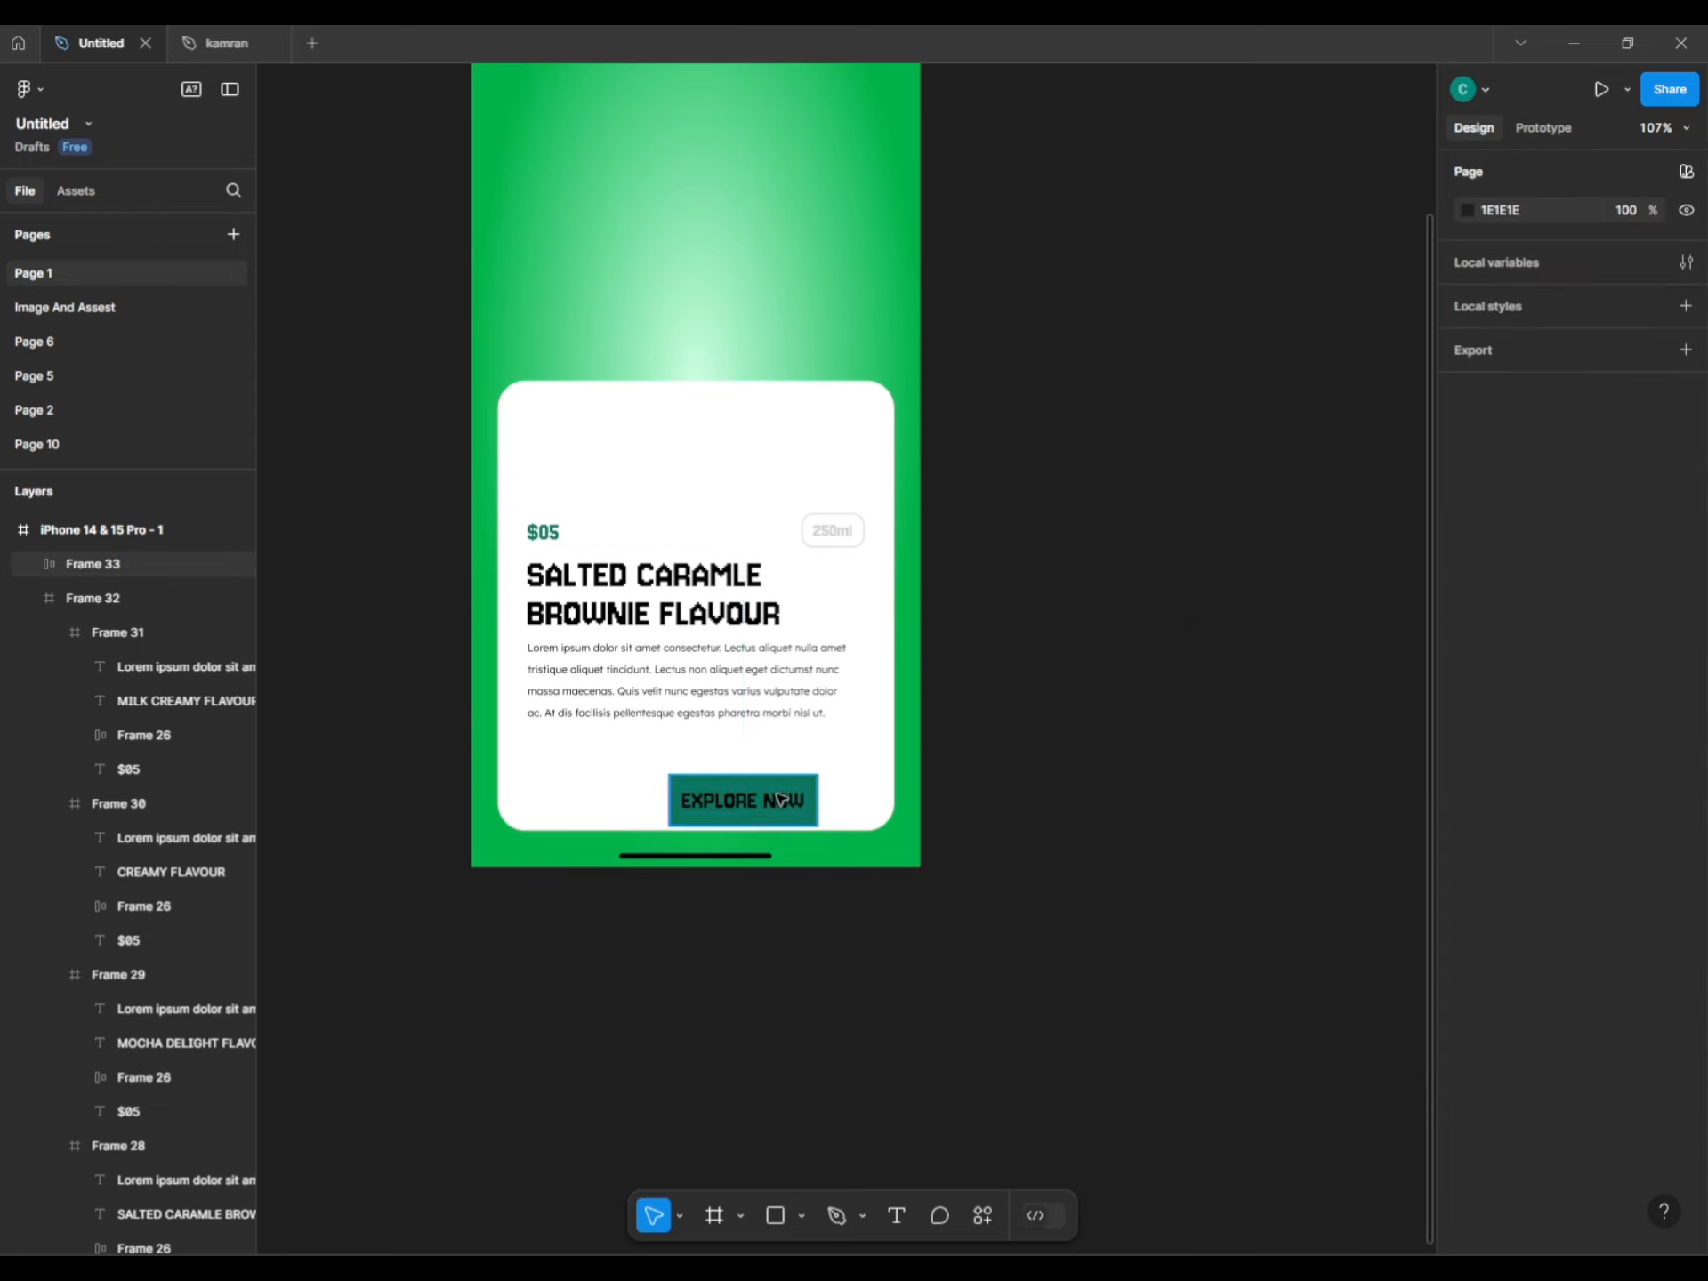
{"action": "double_click", "coordinate": [743, 801]}
{"action": "left_click", "coordinate": [1467, 976]}
{"action": "left_click", "coordinate": [1050, 845]}
Set the button's gap to 10 and horizontal padding to 97, then centre and raise it.
{"action": "left_click", "coordinate": [800, 814]}
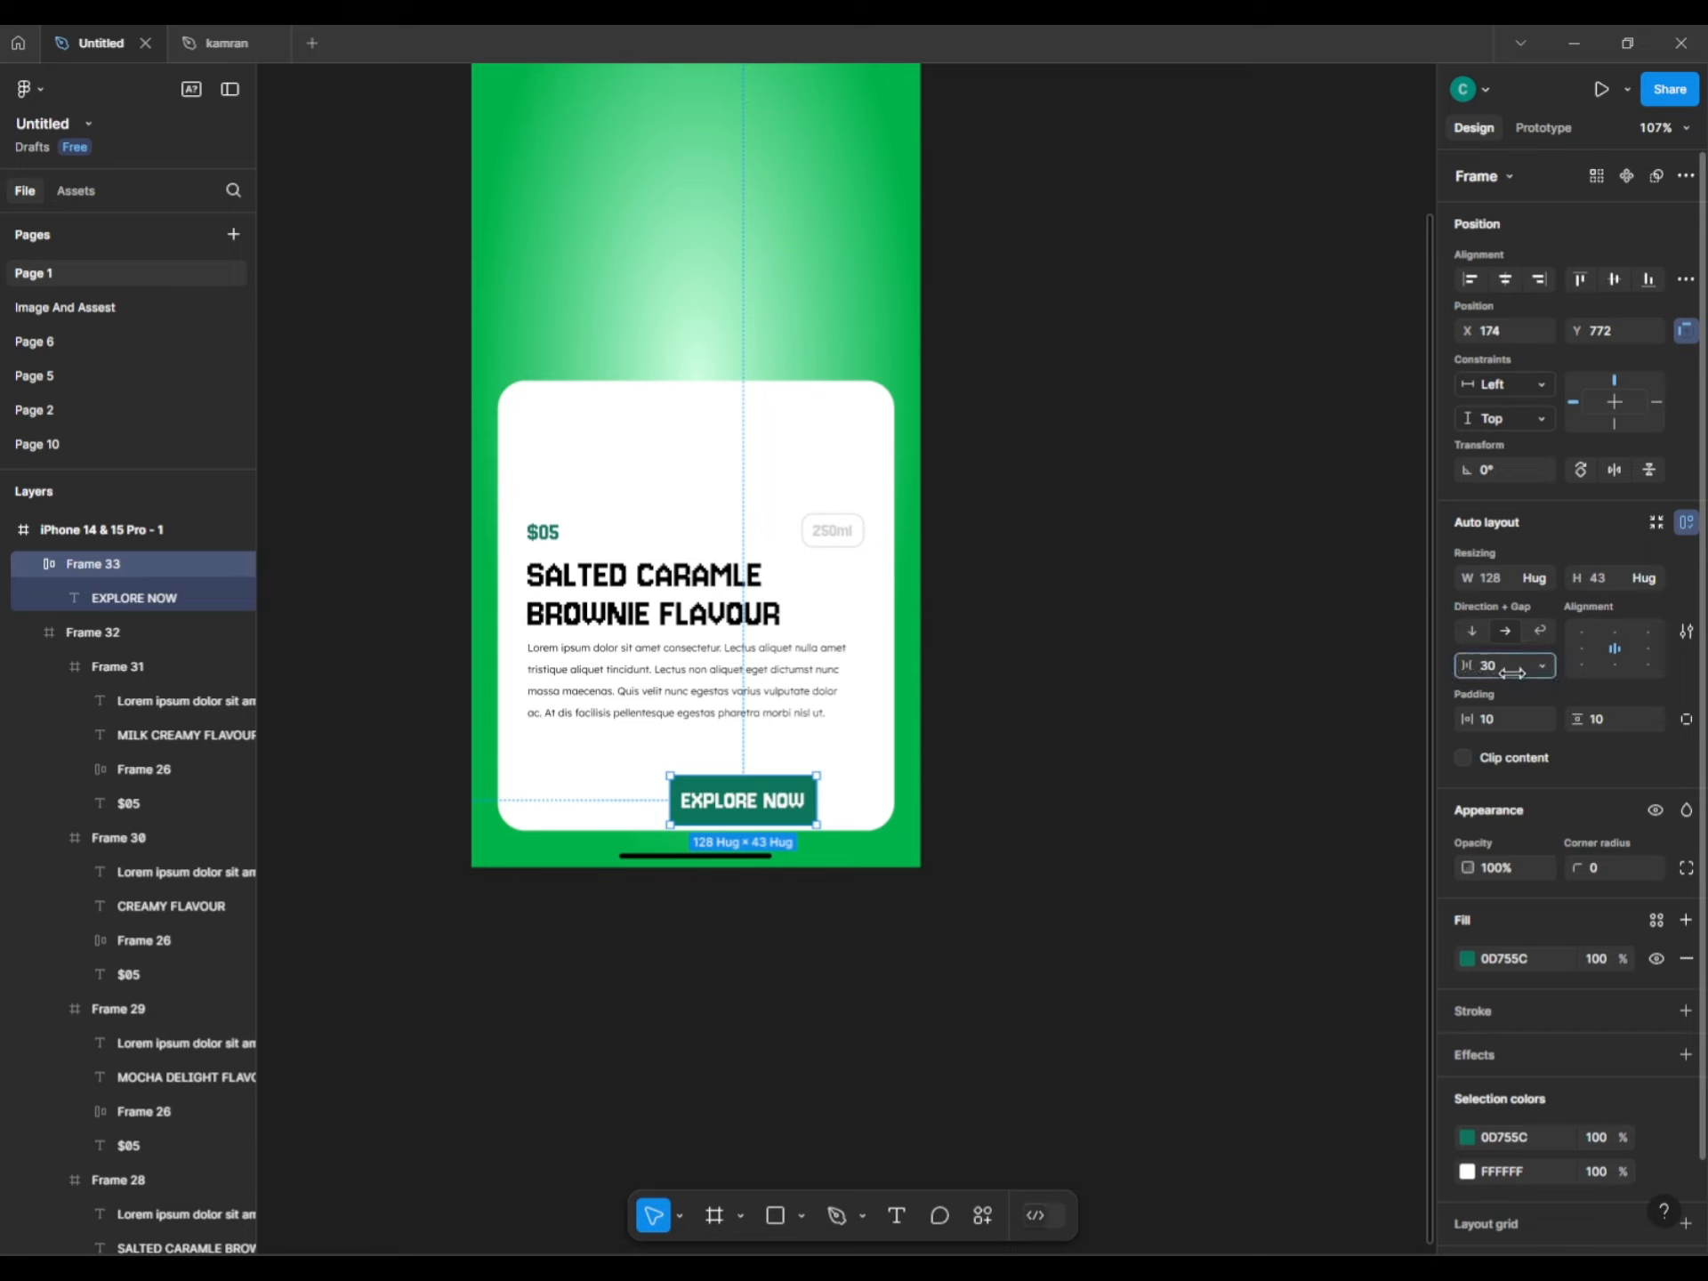
{"action": "left_click_drag", "start_coordinate": [1512, 673], "coordinate": [1485, 673]}
{"action": "left_click", "coordinate": [1488, 718]}
{"action": "type", "text": "97"}
{"action": "key", "text": "Return"}
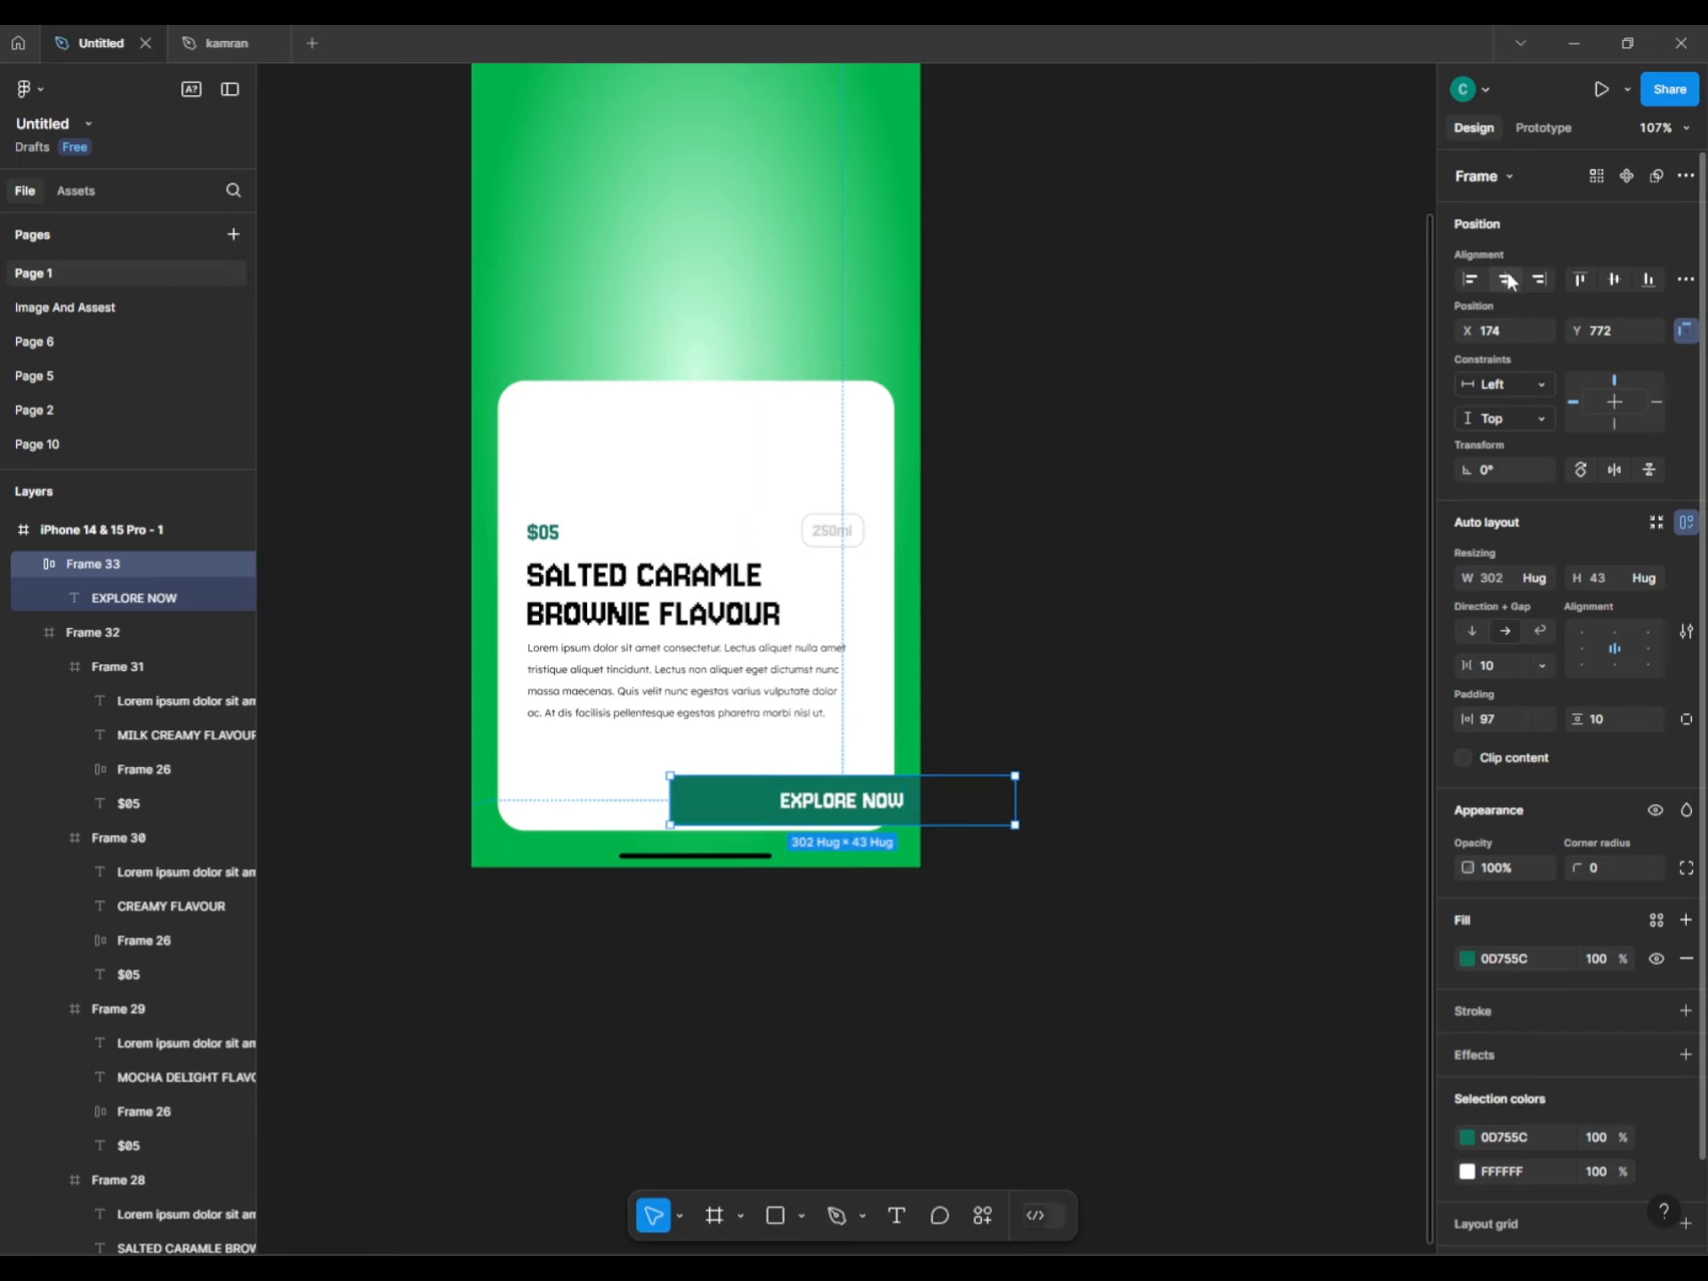
{"action": "left_click", "coordinate": [1509, 281]}
{"action": "left_click_drag", "start_coordinate": [734, 800], "coordinate": [729, 783]}
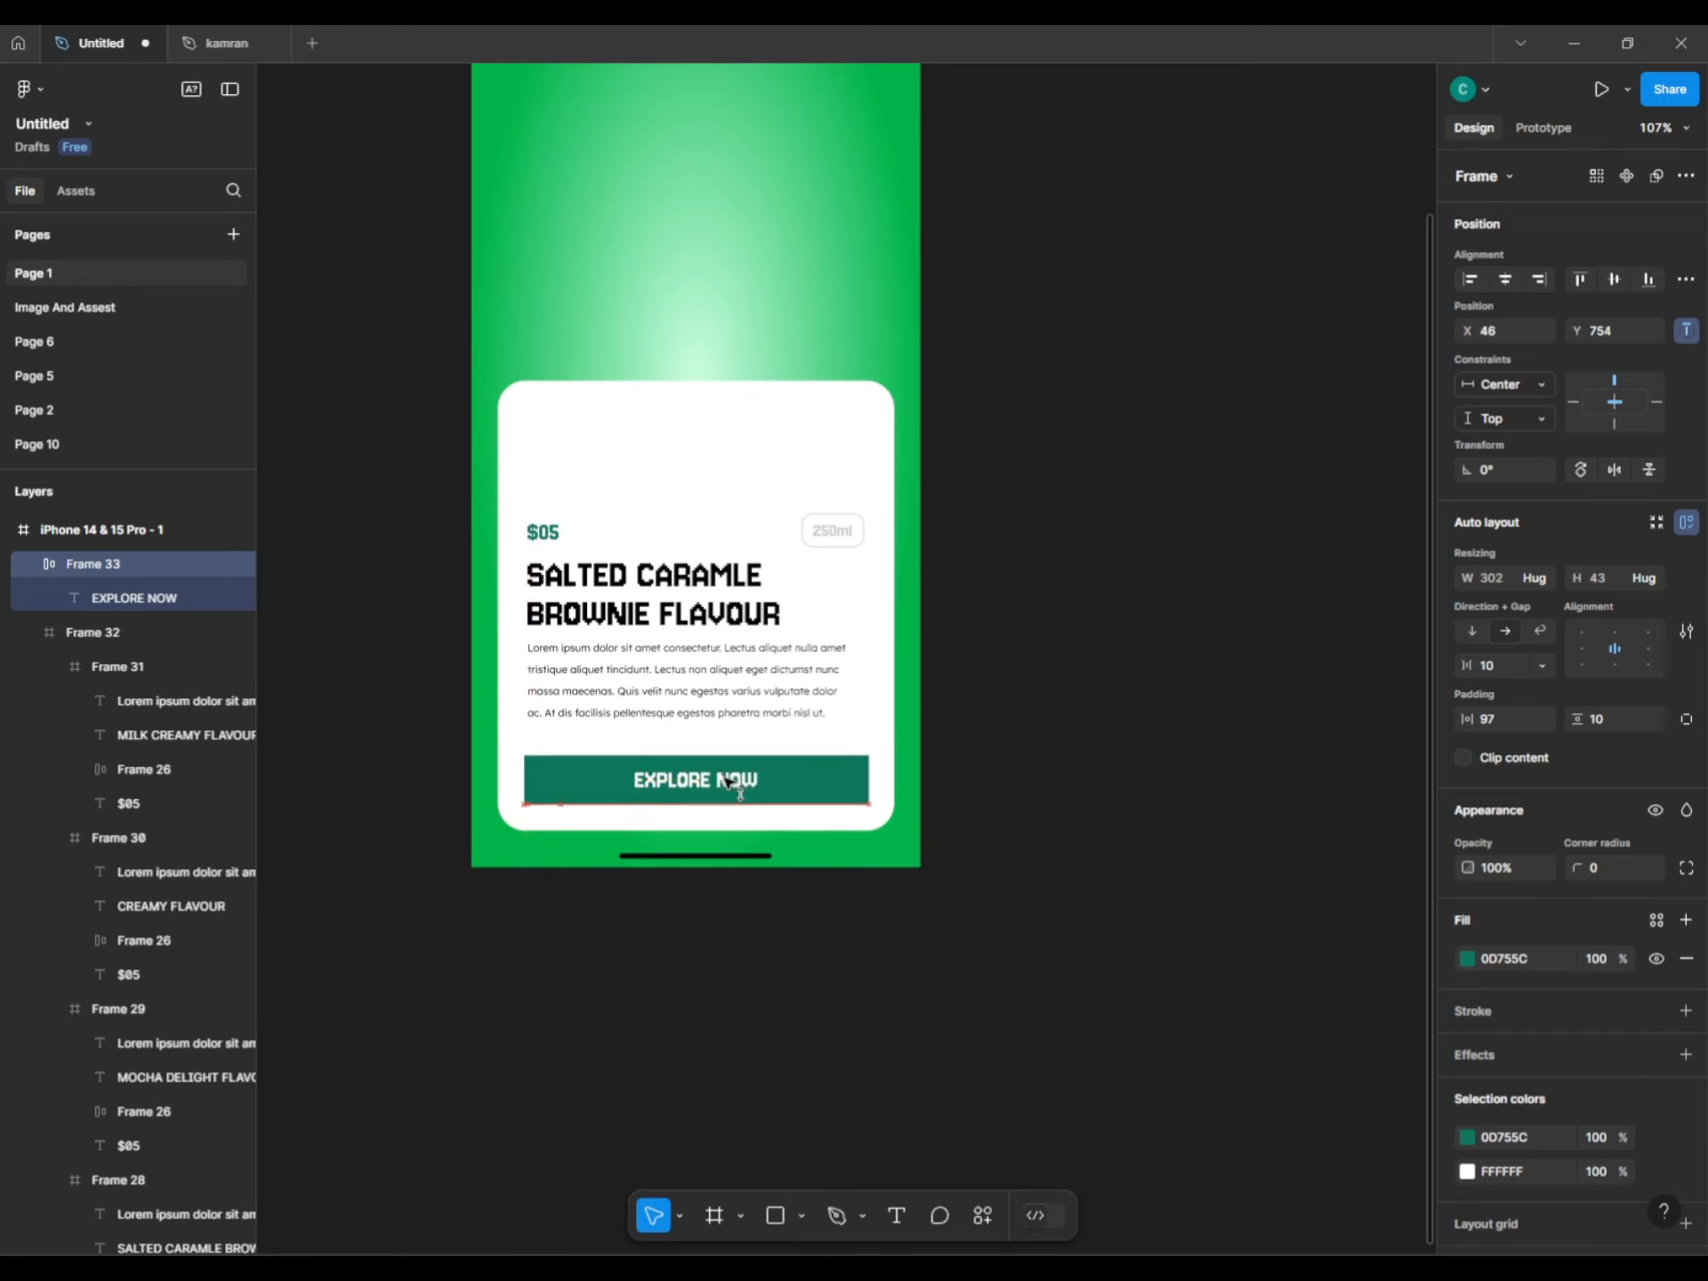
{"action": "key", "text": "alt"}
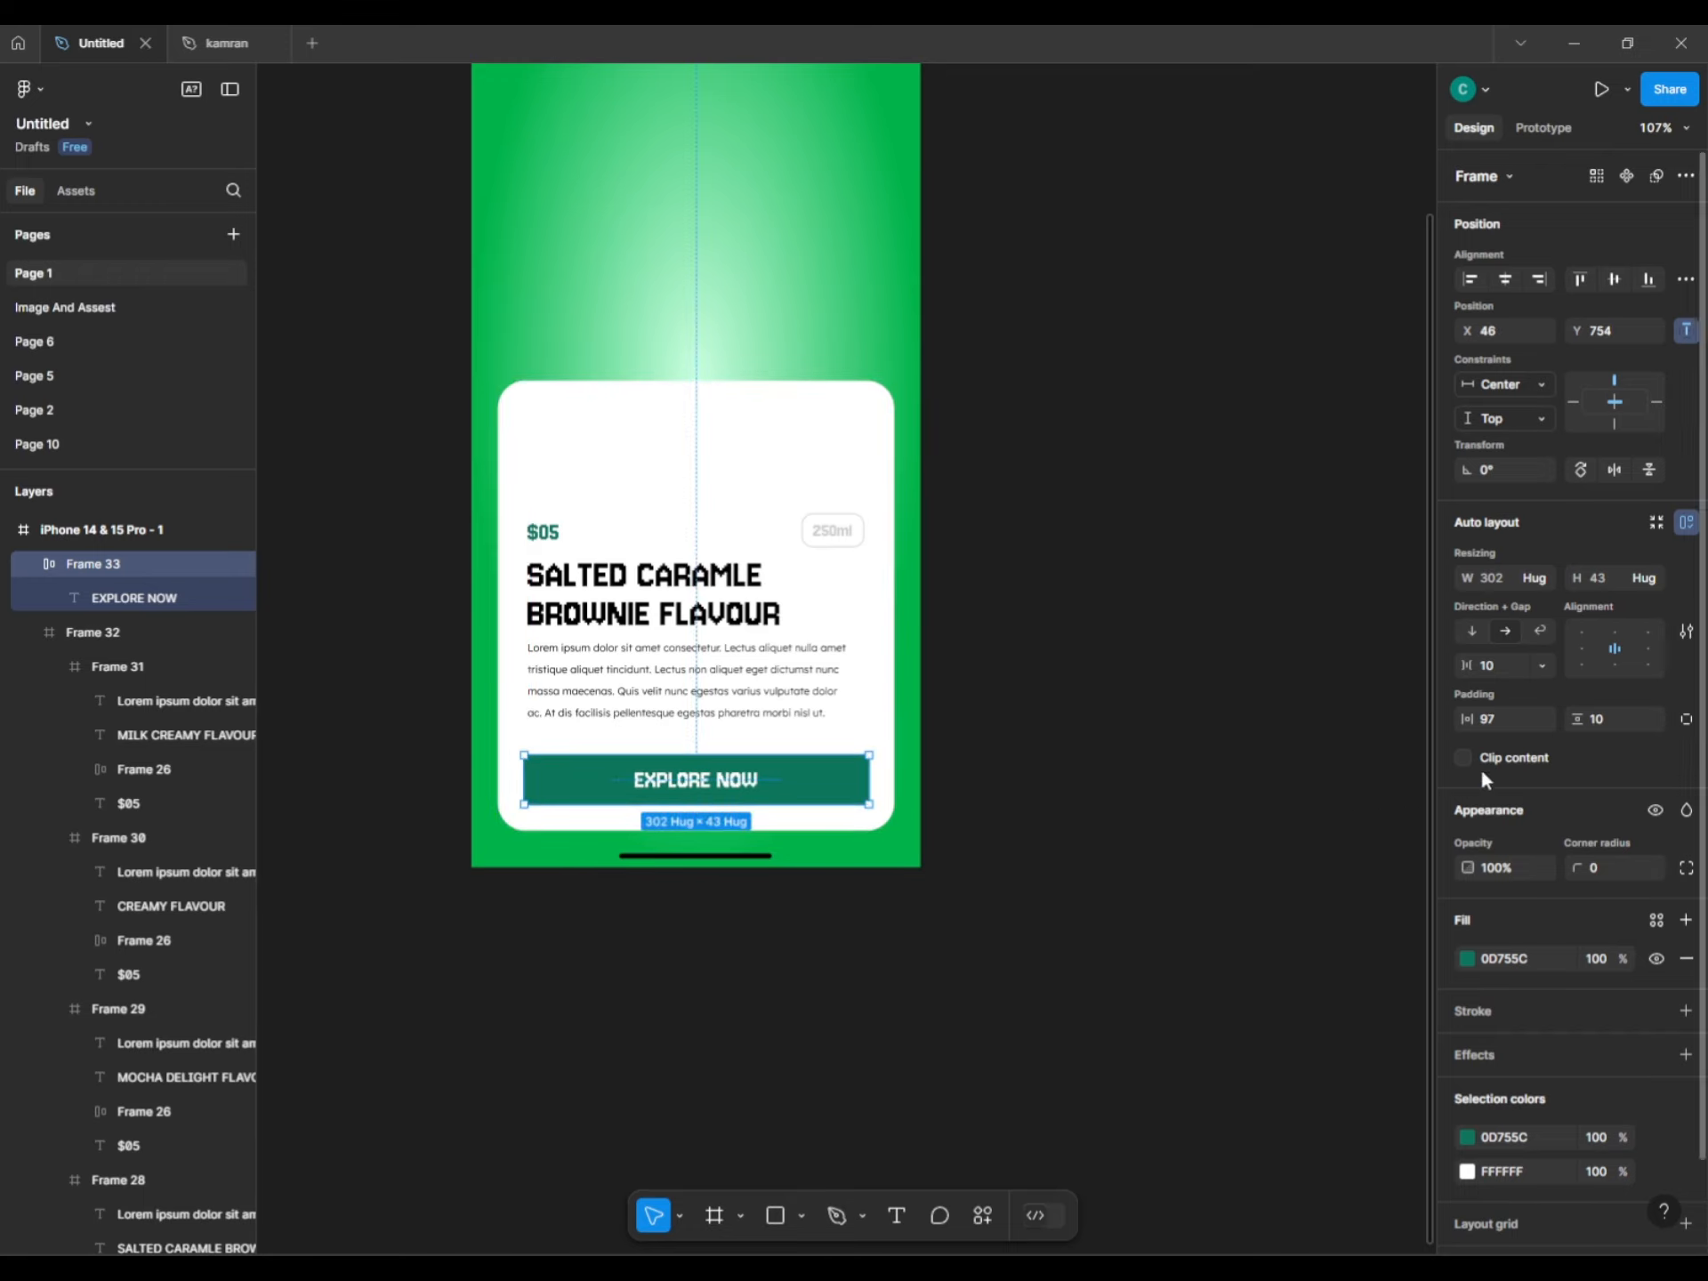
Give the button an 8 corner radius and vertical padding of 13.
{"action": "left_click_drag", "start_coordinate": [1571, 864], "coordinate": [1590, 861]}
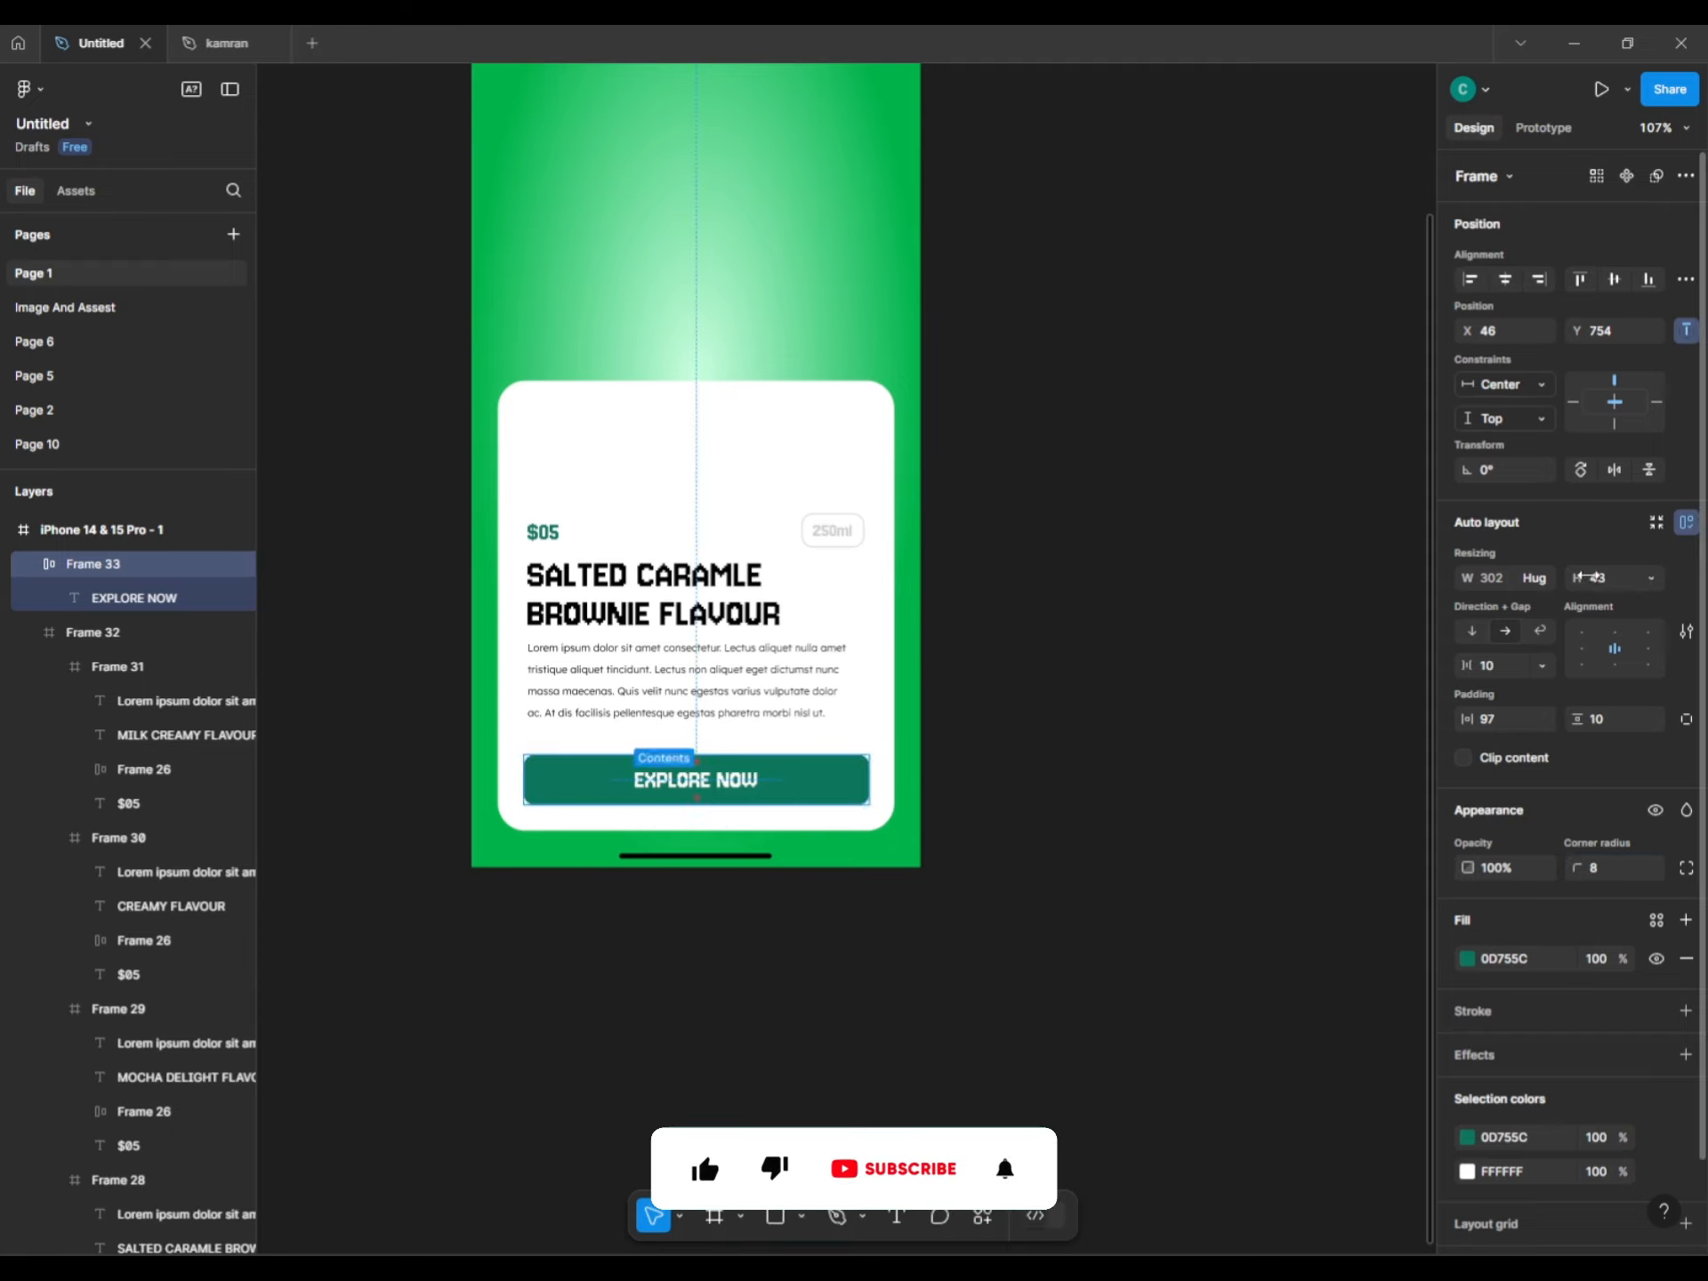
{"action": "left_click_drag", "start_coordinate": [1582, 719], "coordinate": [1601, 717]}
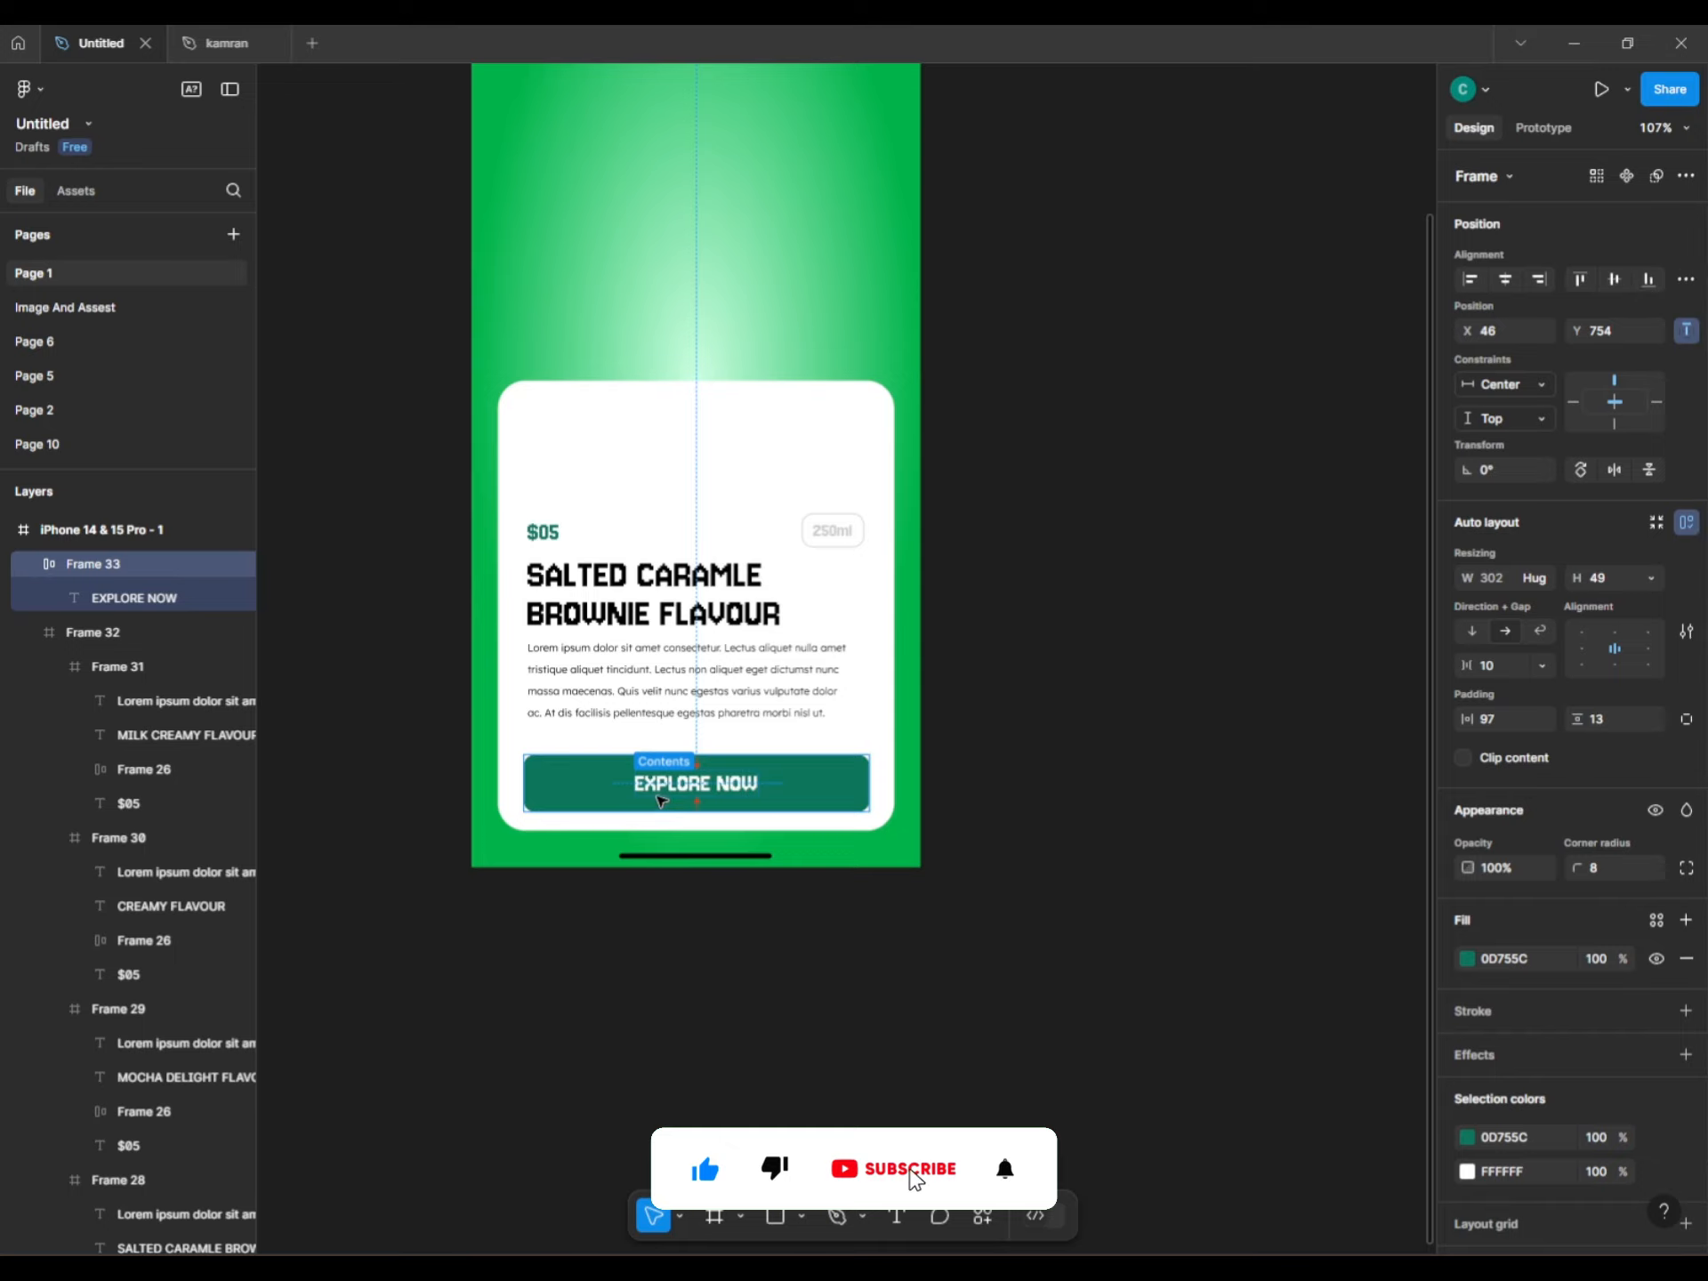
{"action": "left_click", "coordinate": [1128, 766]}
{"action": "scroll", "coordinate": [1086, 873], "scroll_direction": "up", "scroll_amount": 5}
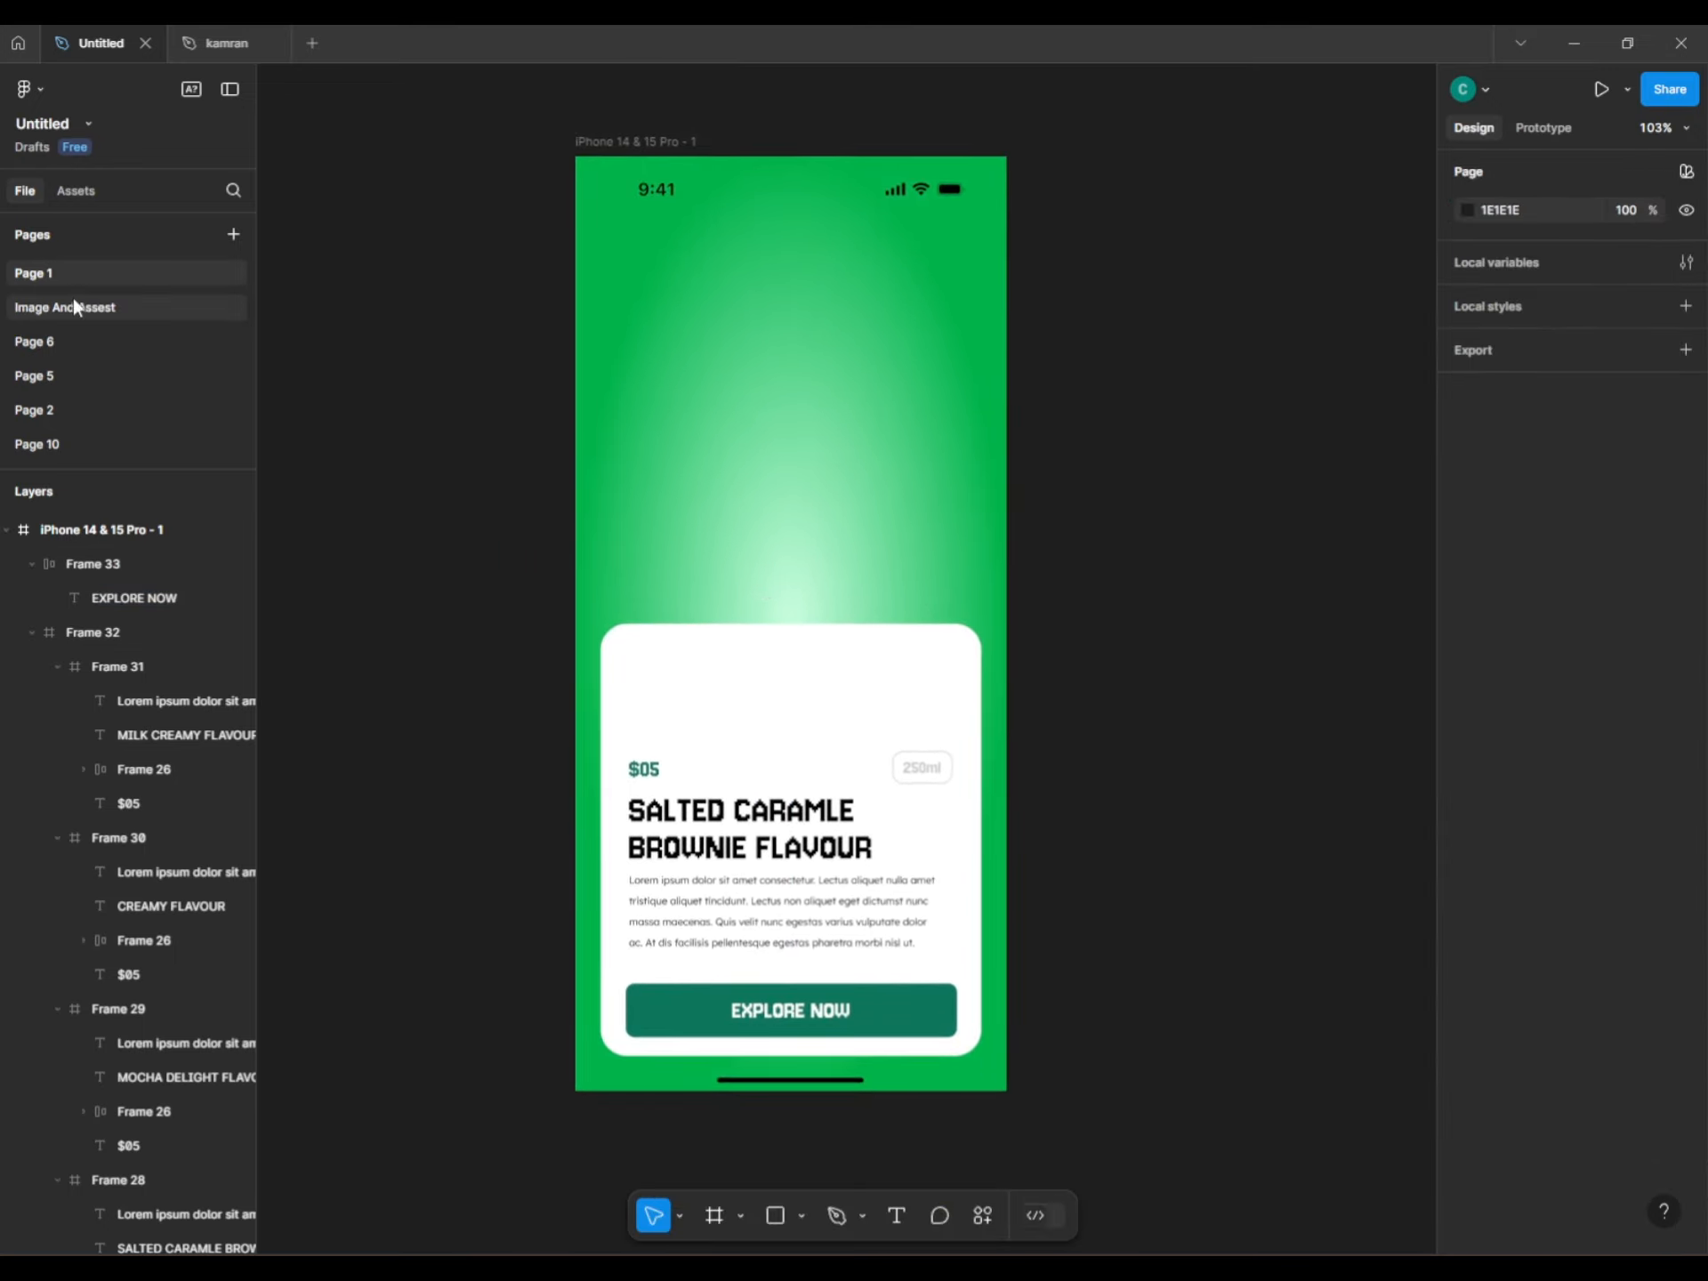
Select and copy the six Frappuccino bottle images on the Image And Assest page.
{"action": "left_click", "coordinate": [77, 307]}
{"action": "left_click", "coordinate": [463, 587]}
{"action": "left_click", "coordinate": [569, 587], "text": "shift"}
{"action": "left_click", "coordinate": [861, 604], "text": "shift"}
{"action": "left_click", "coordinate": [974, 604], "text": "shift"}
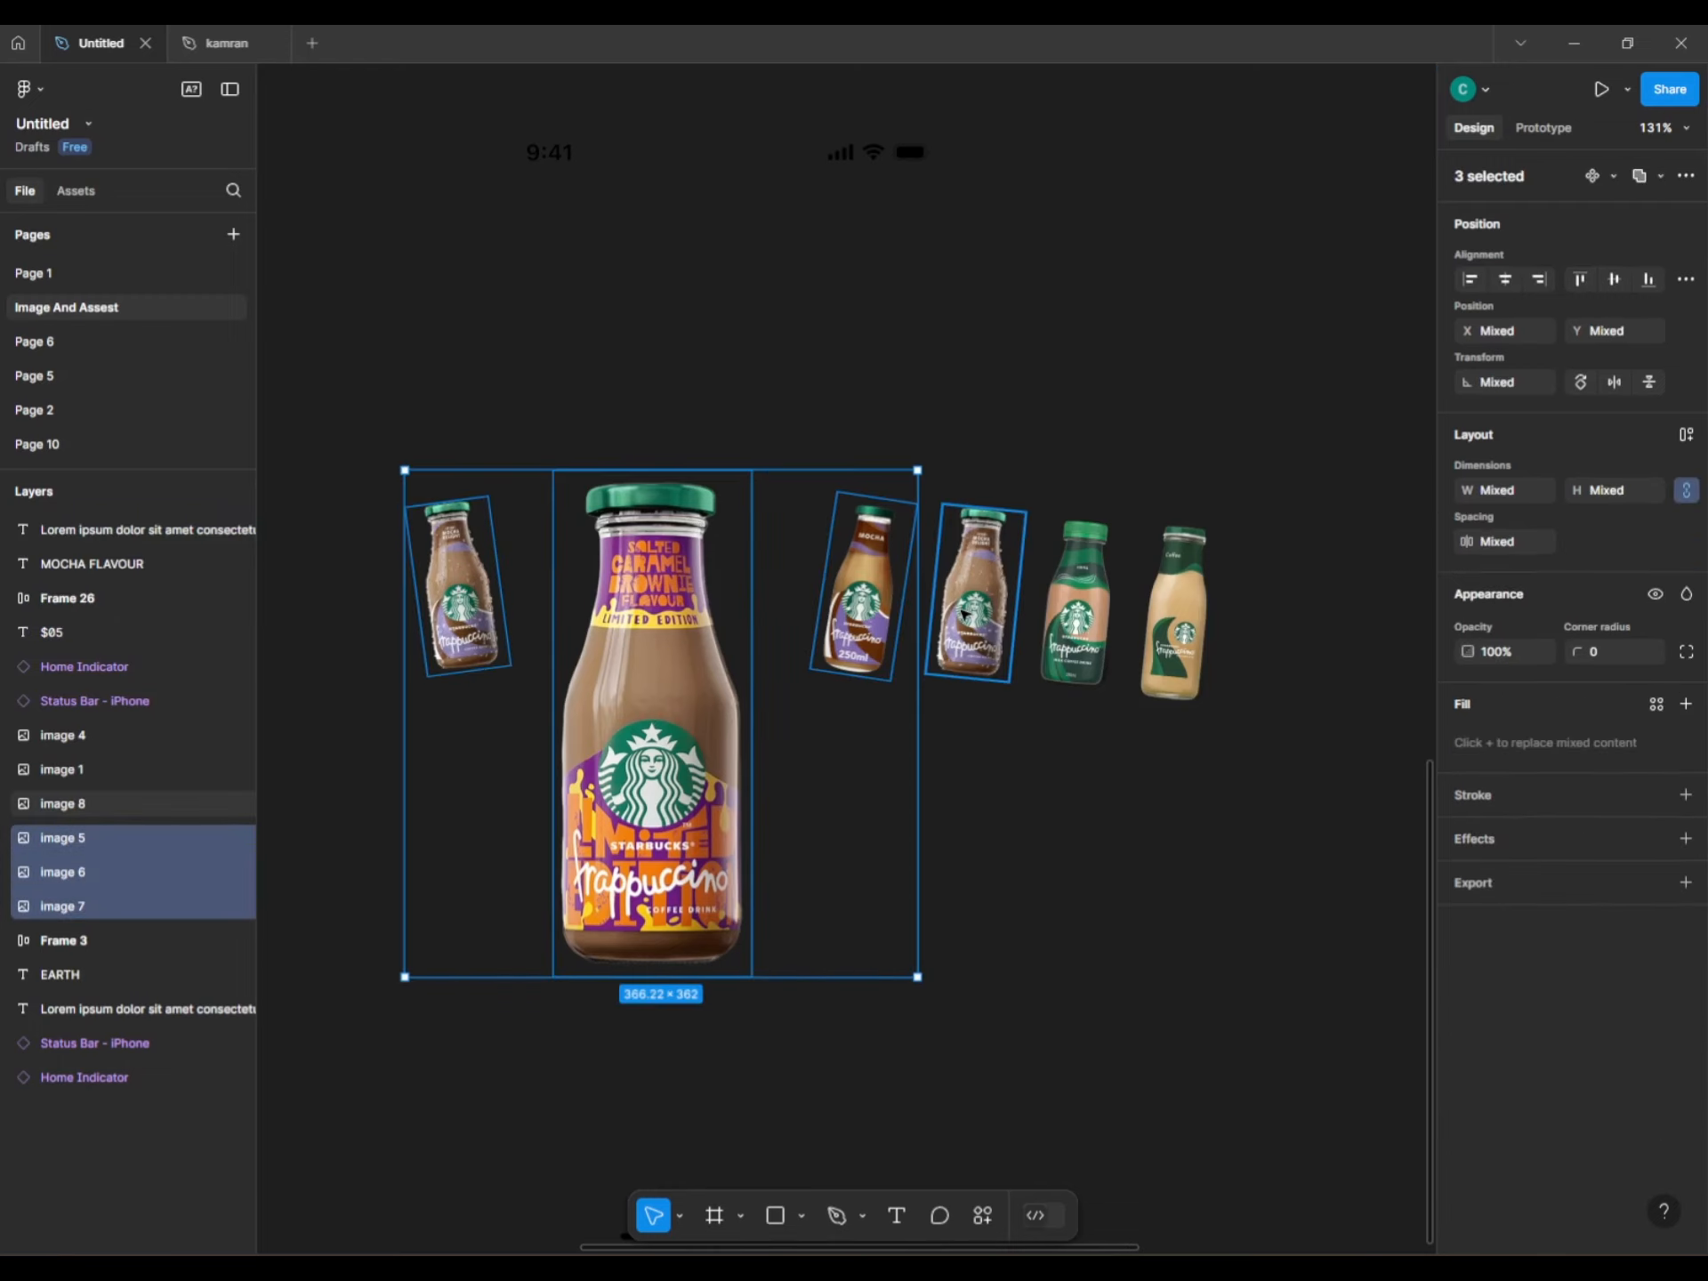
{"action": "left_click", "coordinate": [1076, 614], "text": "shift"}
{"action": "left_click", "coordinate": [1143, 645], "text": "shift"}
{"action": "key", "text": "ctrl+c"}
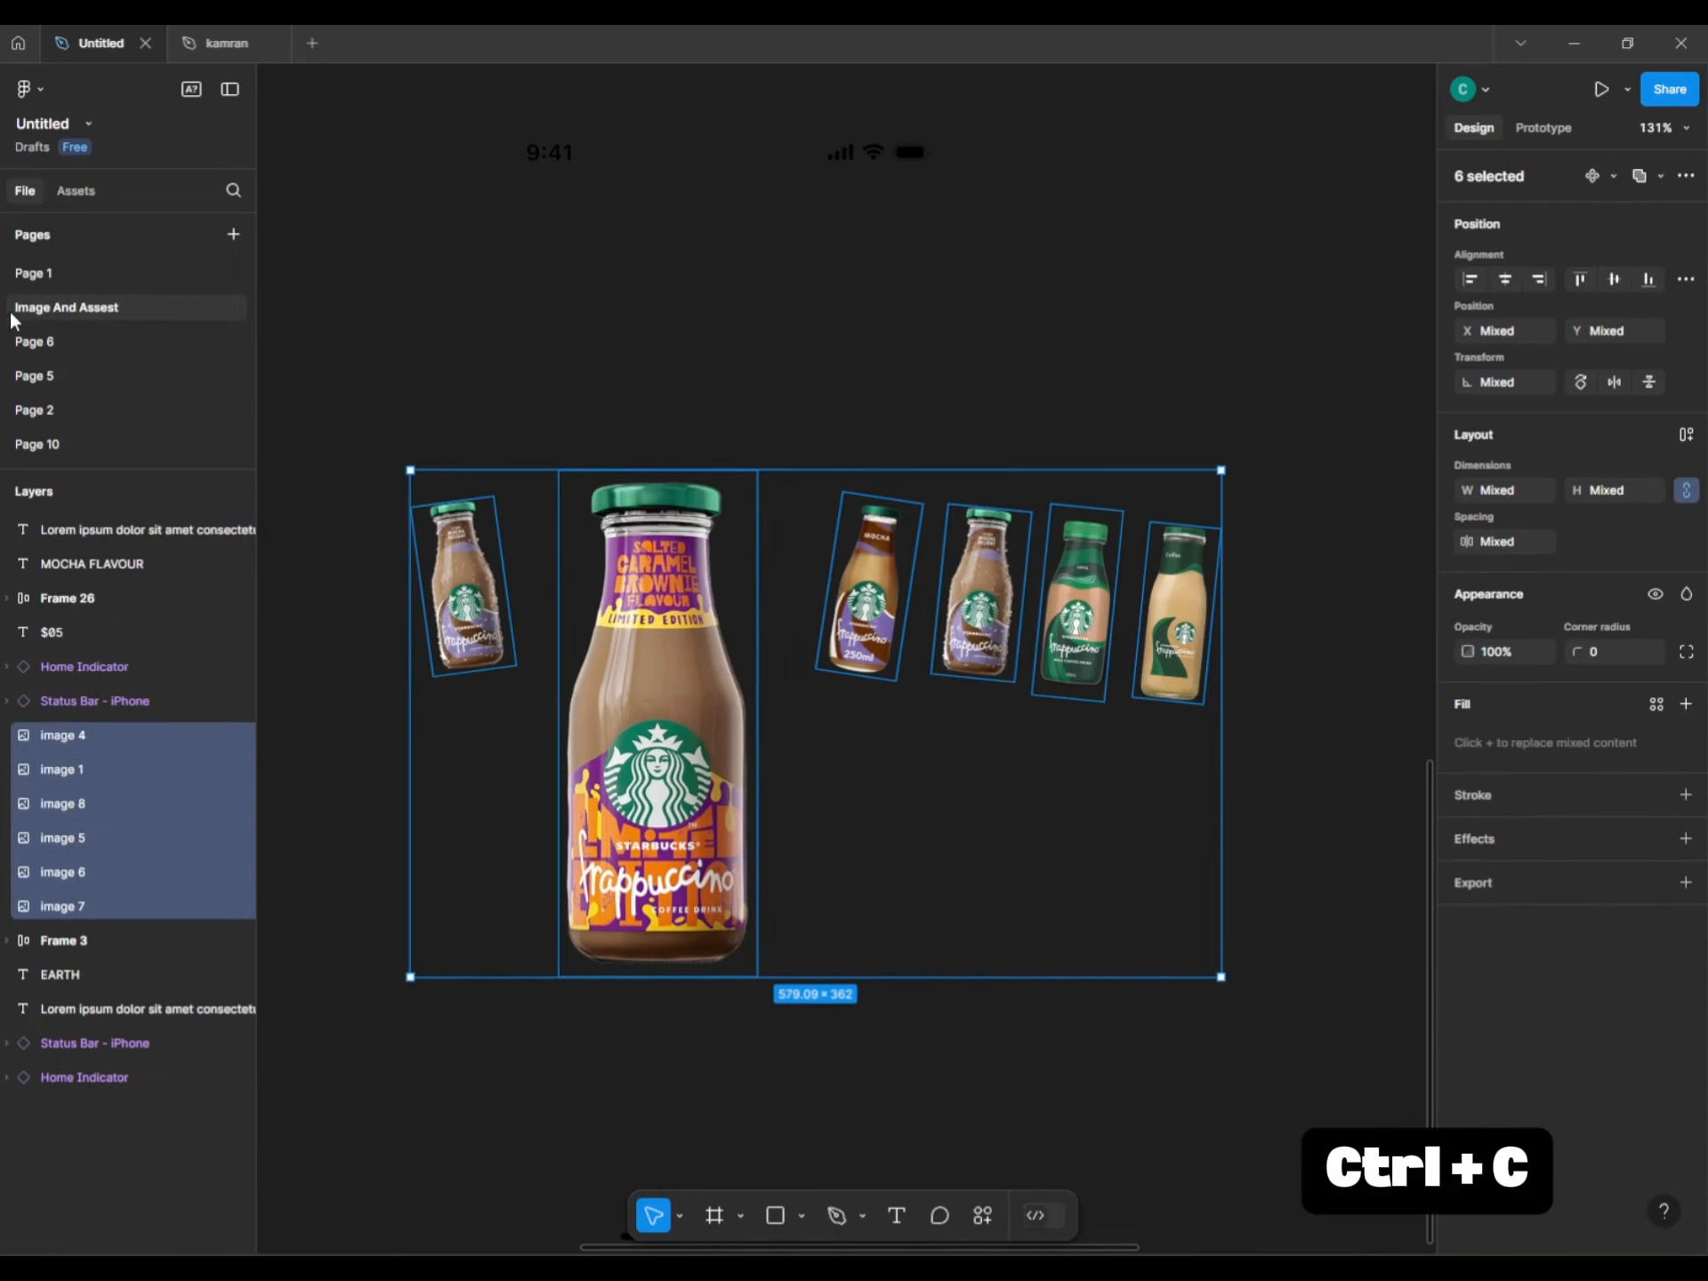
Paste the bottles onto the Page 1 phone screen and shift them up over the green area.
{"action": "left_click", "coordinate": [54, 273]}
{"action": "key", "text": "ctrl+v"}
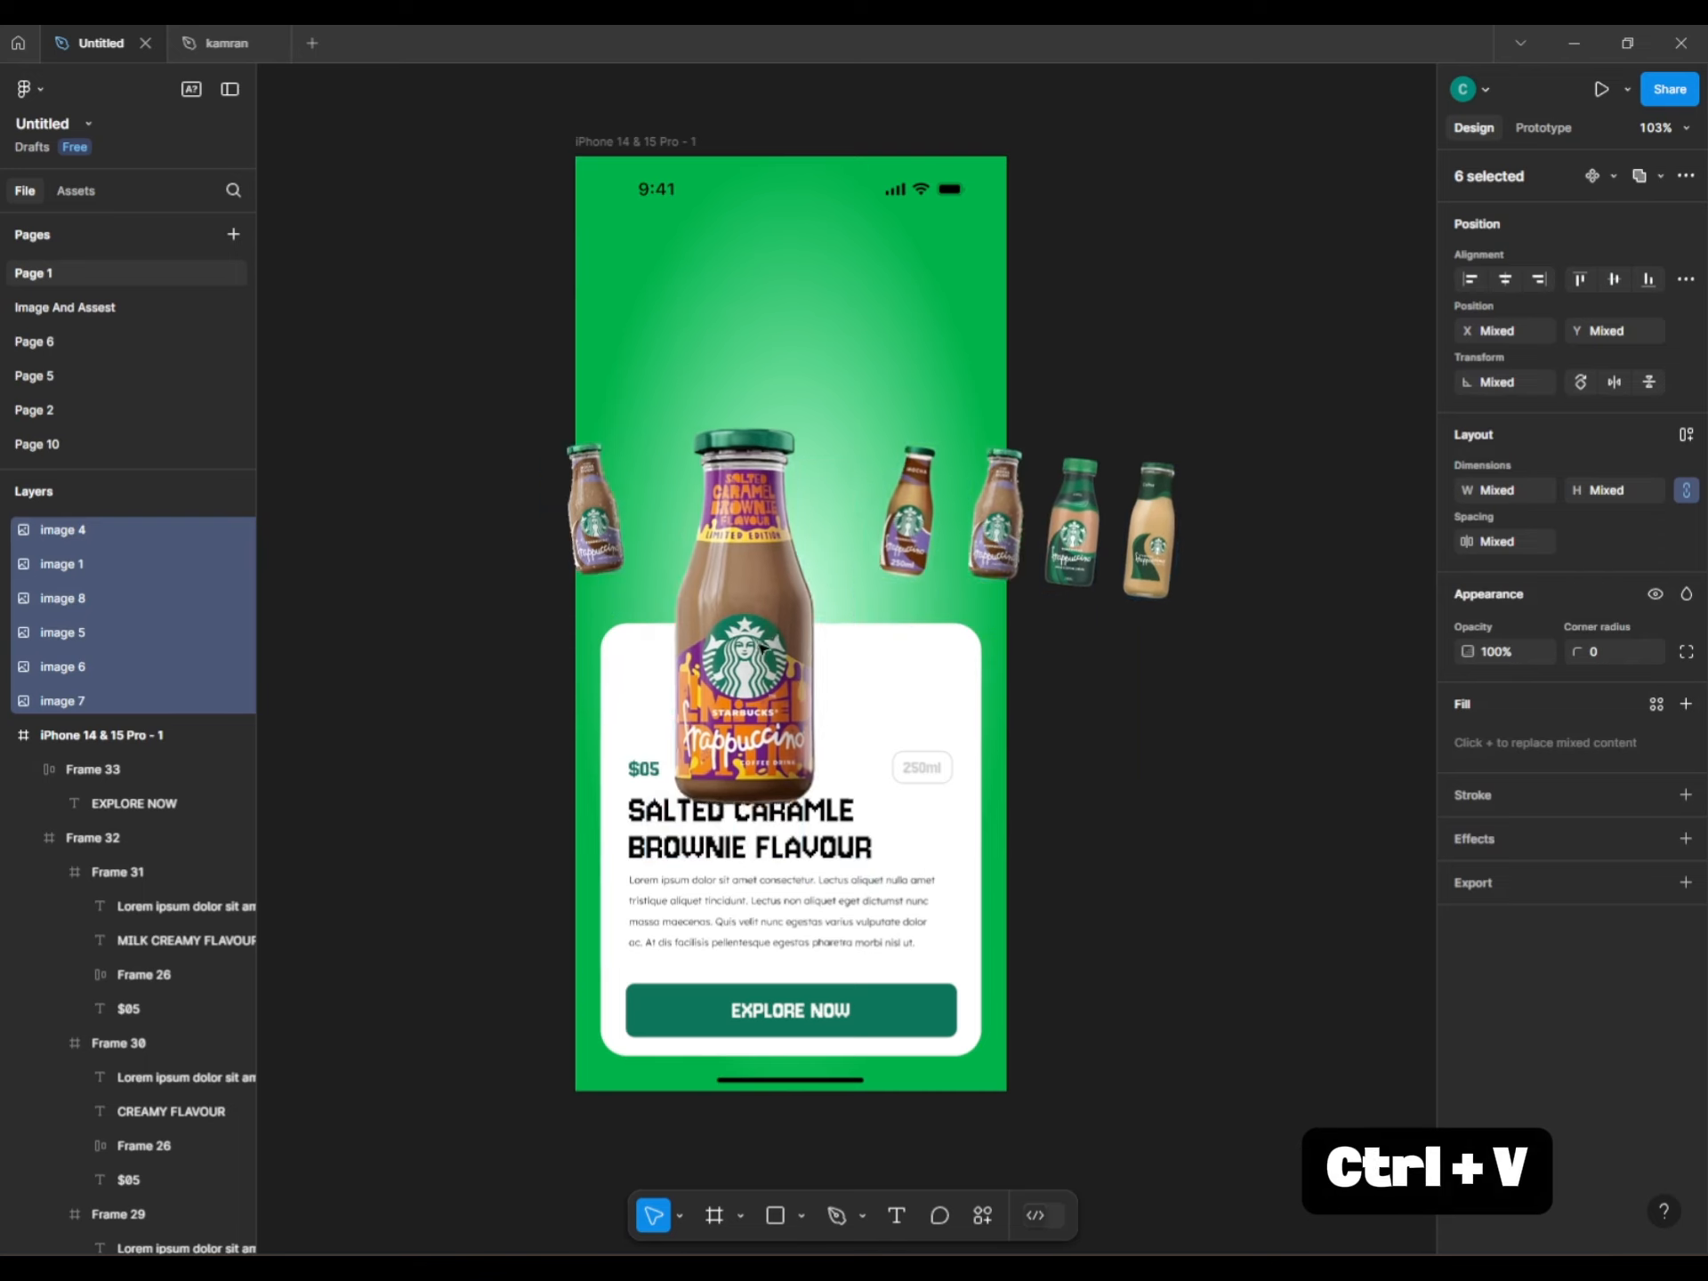
{"action": "left_click_drag", "start_coordinate": [783, 555], "coordinate": [790, 535]}
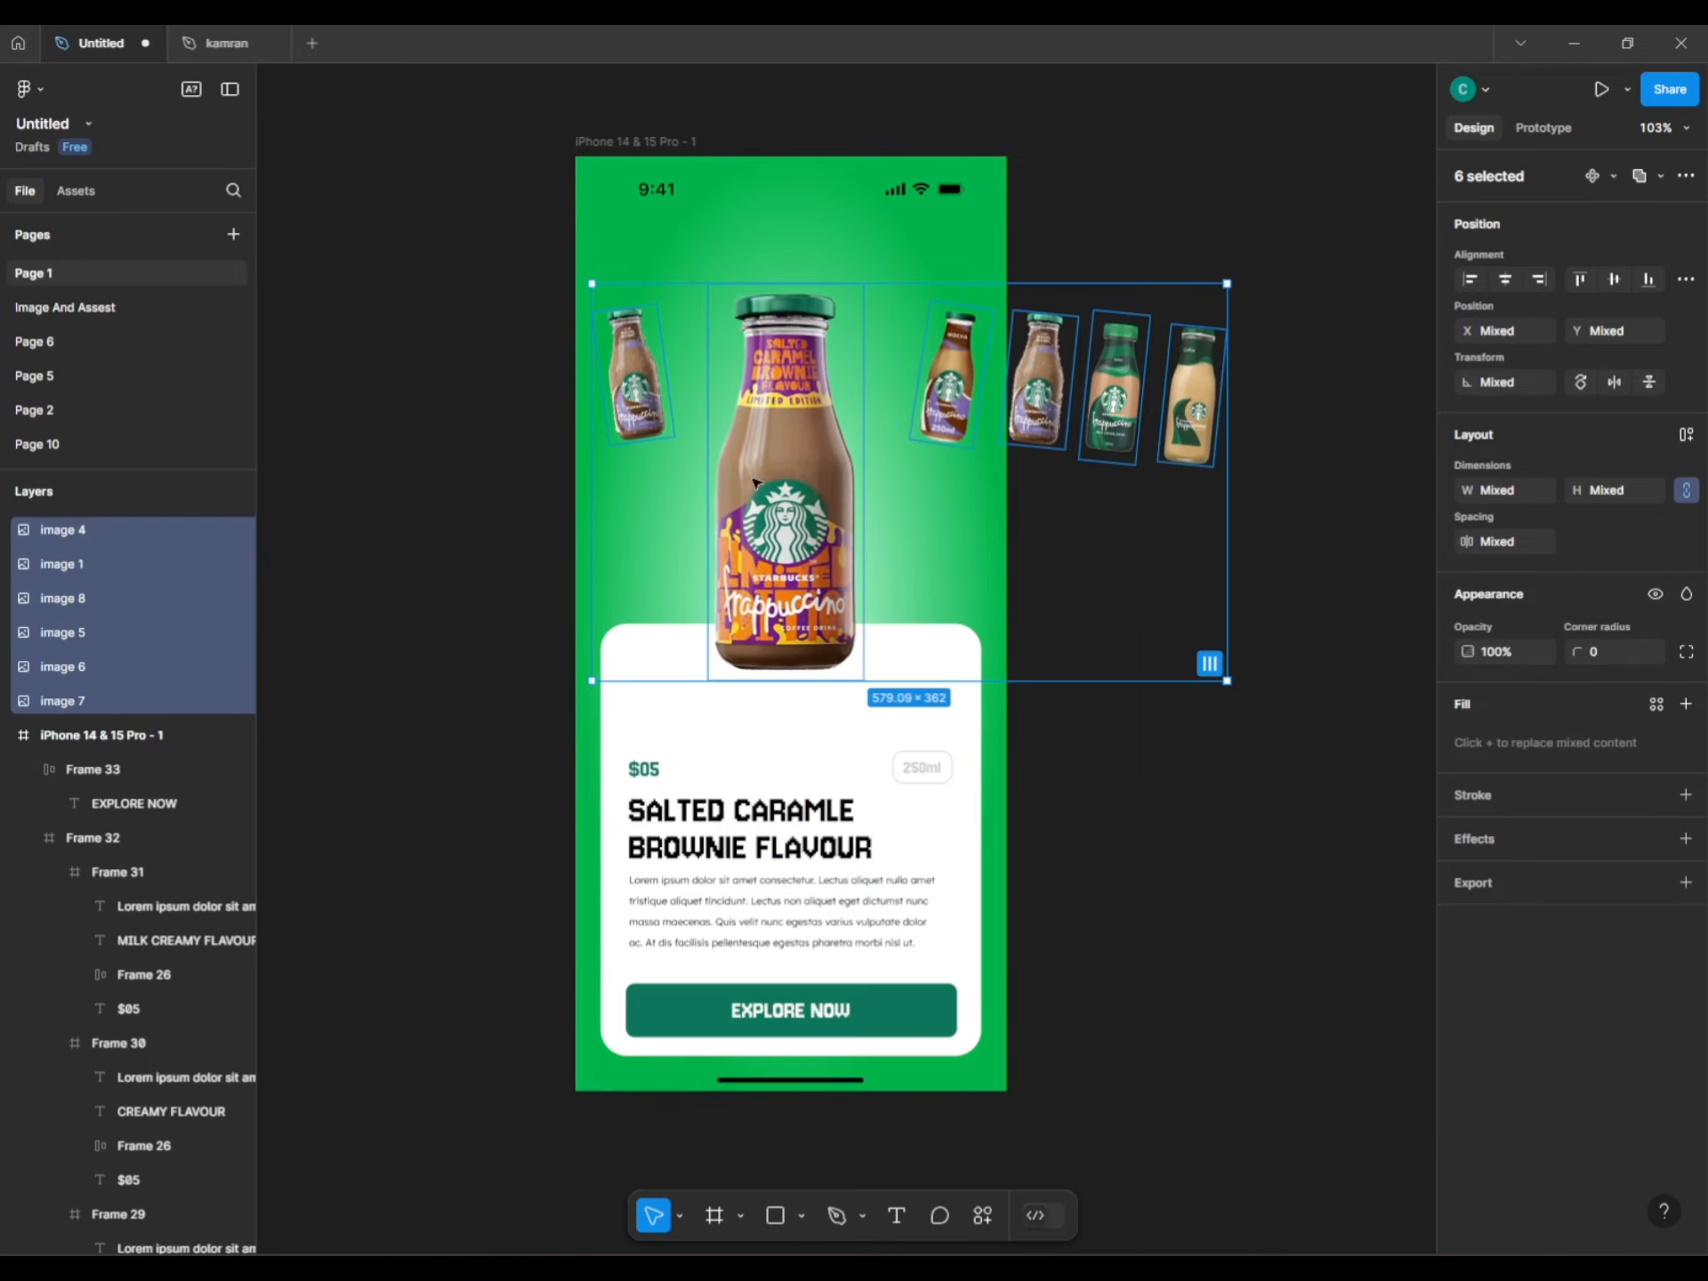
{"action": "left_click", "coordinate": [476, 487]}
{"action": "scroll", "coordinate": [498, 489], "scroll_direction": "up", "scroll_amount": 5}
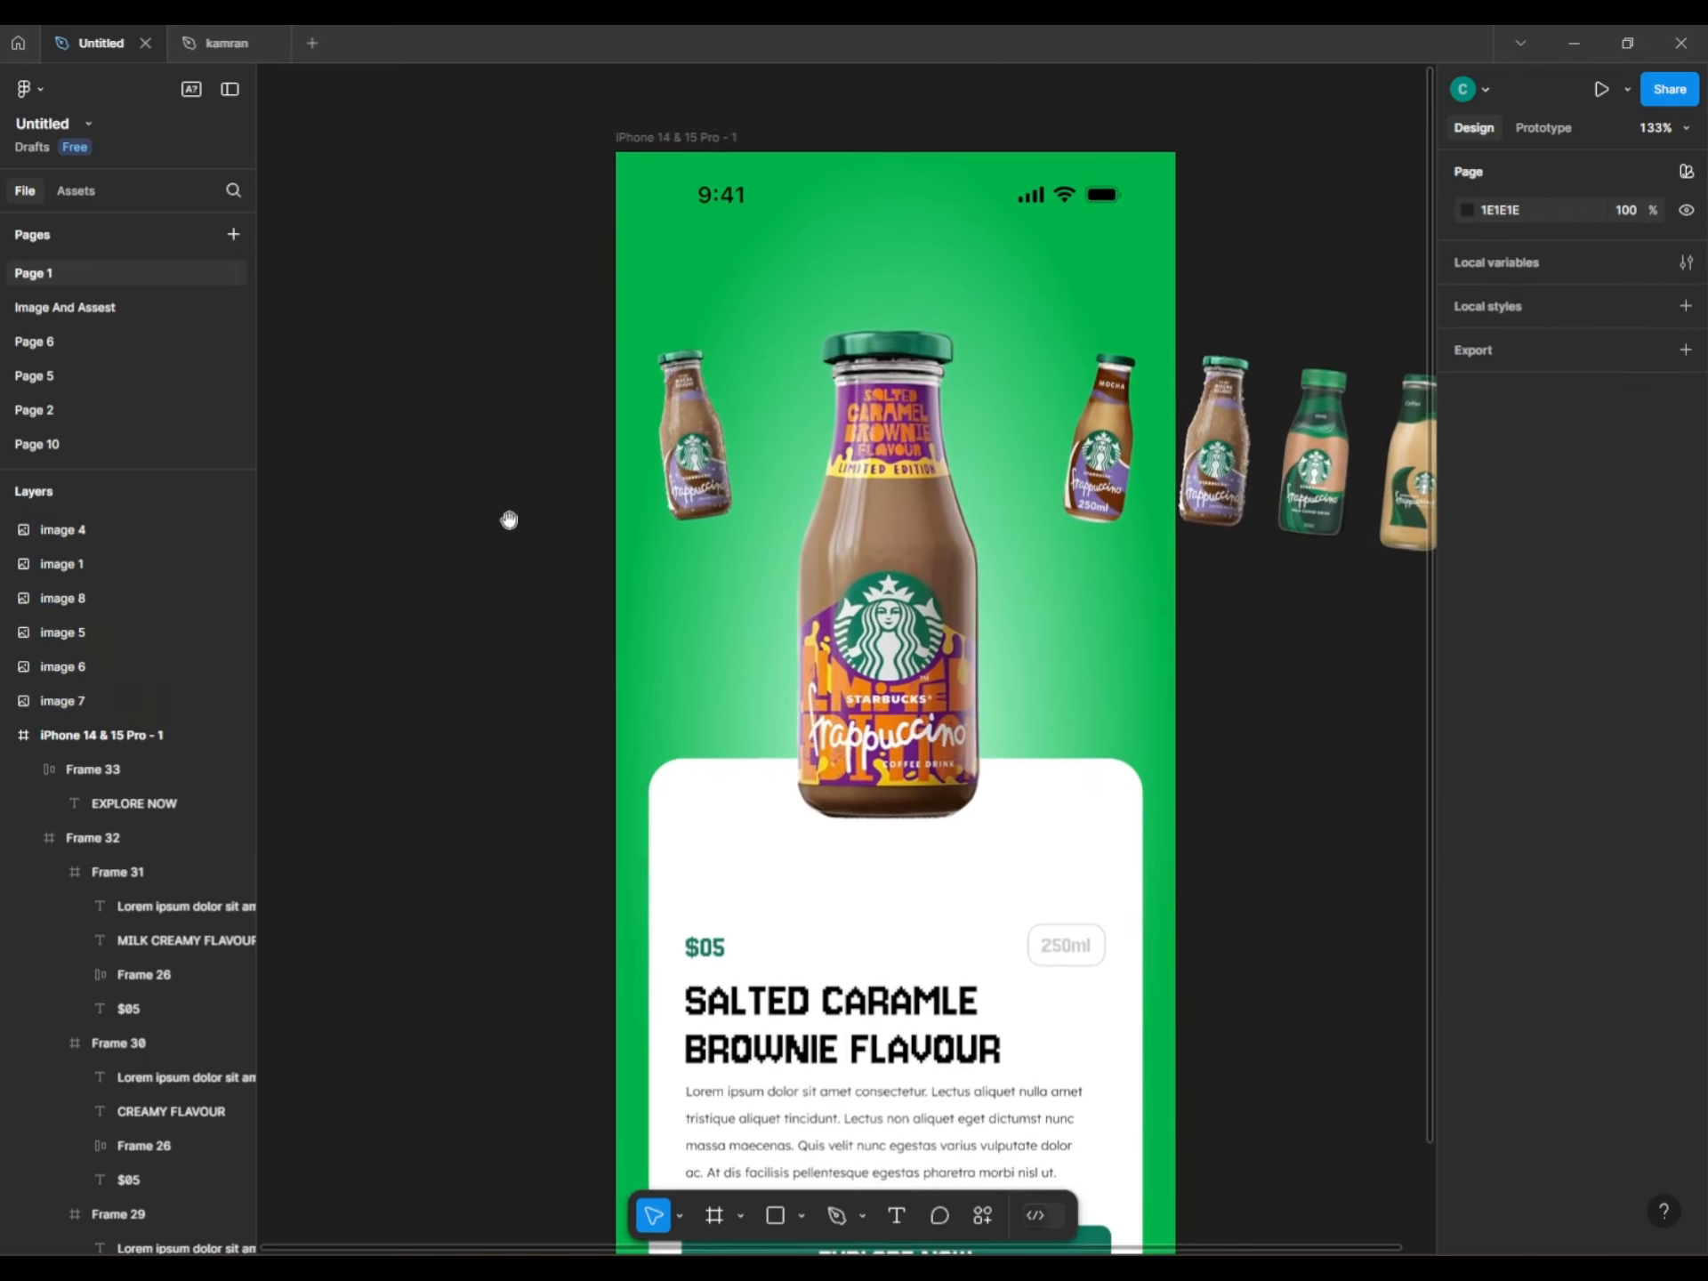
{"action": "scroll", "coordinate": [595, 505], "scroll_direction": "up", "scroll_amount": 2}
Rotate the small left bottle nearly upright, push it past the left edge, and nest all bottles inside the iPhone frame.
{"action": "left_click", "coordinate": [712, 472]}
{"action": "left_click_drag", "start_coordinate": [765, 355], "coordinate": [798, 340]}
{"action": "left_click_drag", "start_coordinate": [727, 499], "coordinate": [647, 499]}
{"action": "left_click", "coordinate": [77, 694]}
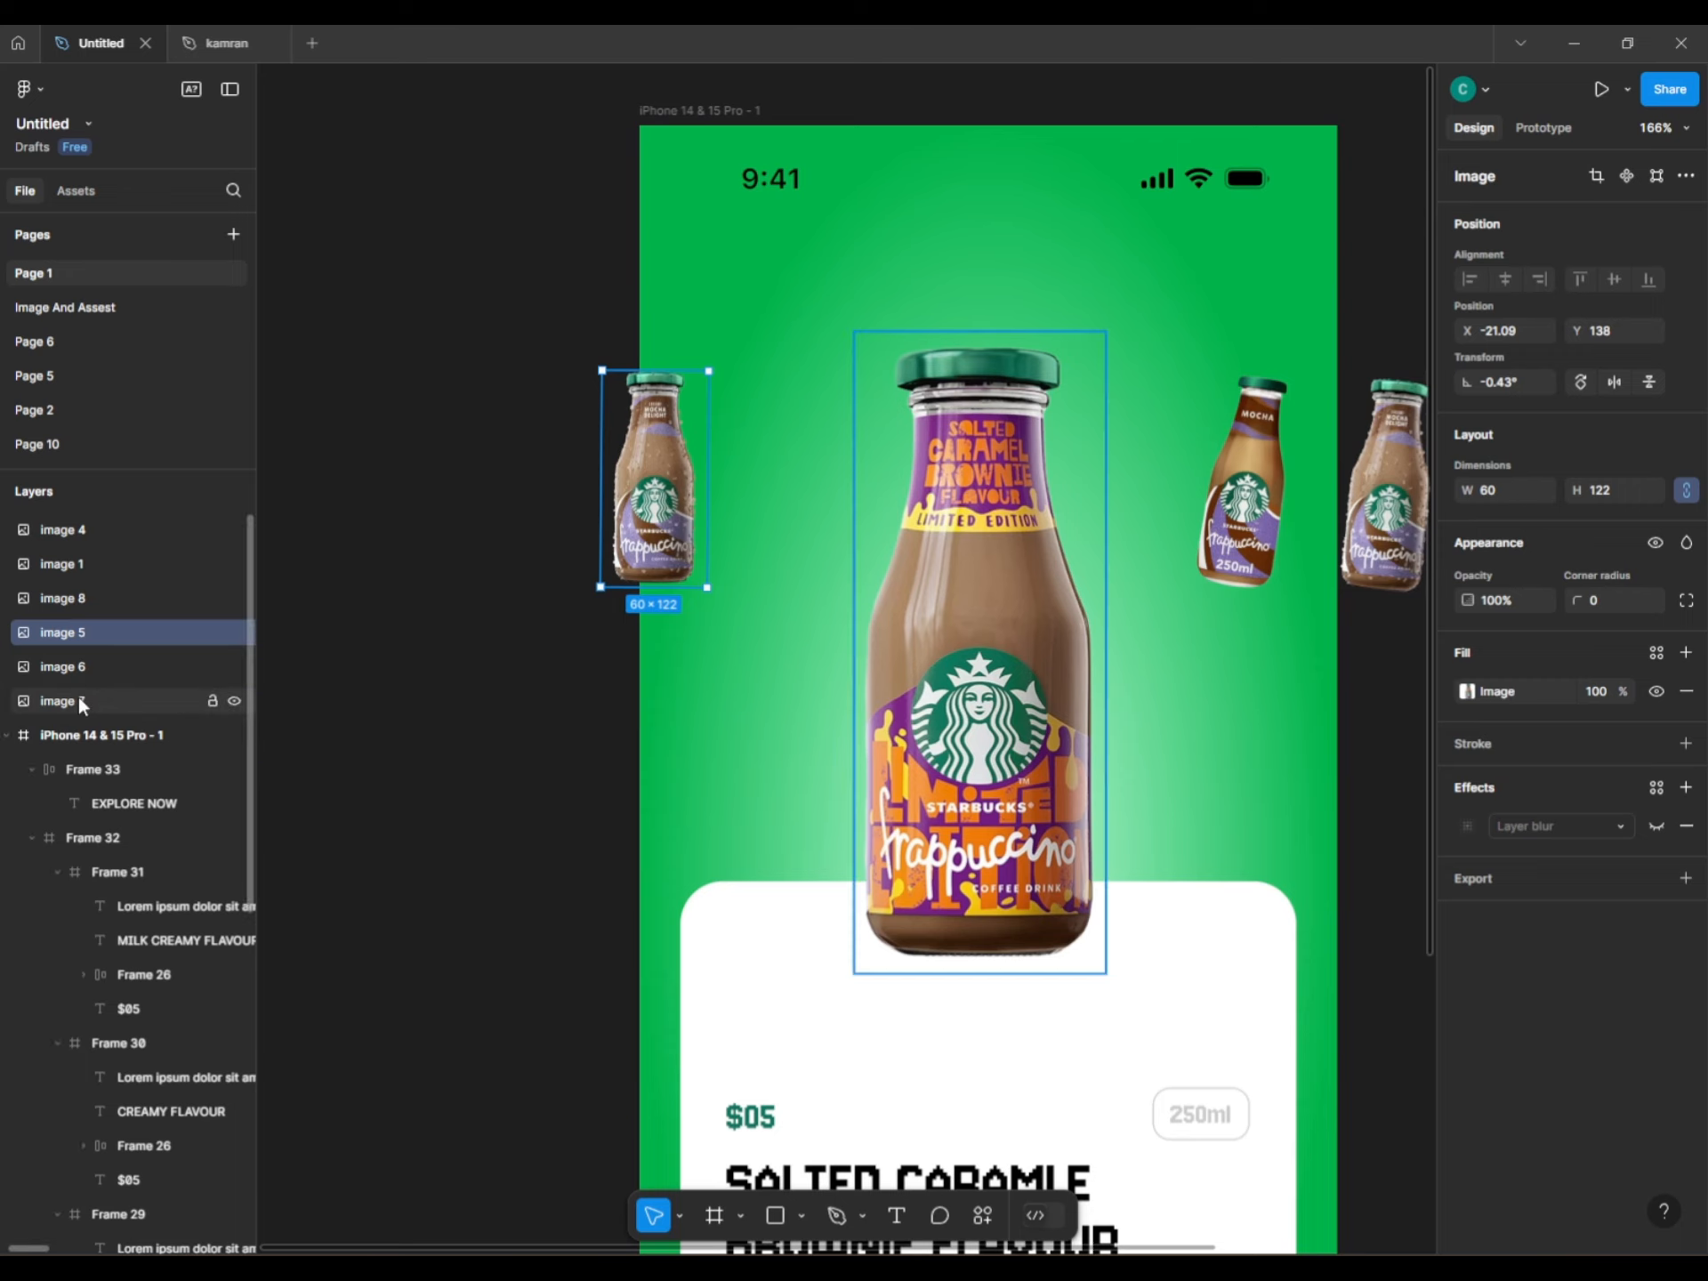
{"action": "left_click", "coordinate": [87, 536], "text": "shift"}
{"action": "left_click_drag", "start_coordinate": [108, 690], "coordinate": [115, 735]}
{"action": "left_click", "coordinate": [1388, 266]}
Let bottles show outside the iPhone frame, then nudge and slightly enlarge the left bottle.
{"action": "left_click", "coordinate": [739, 108]}
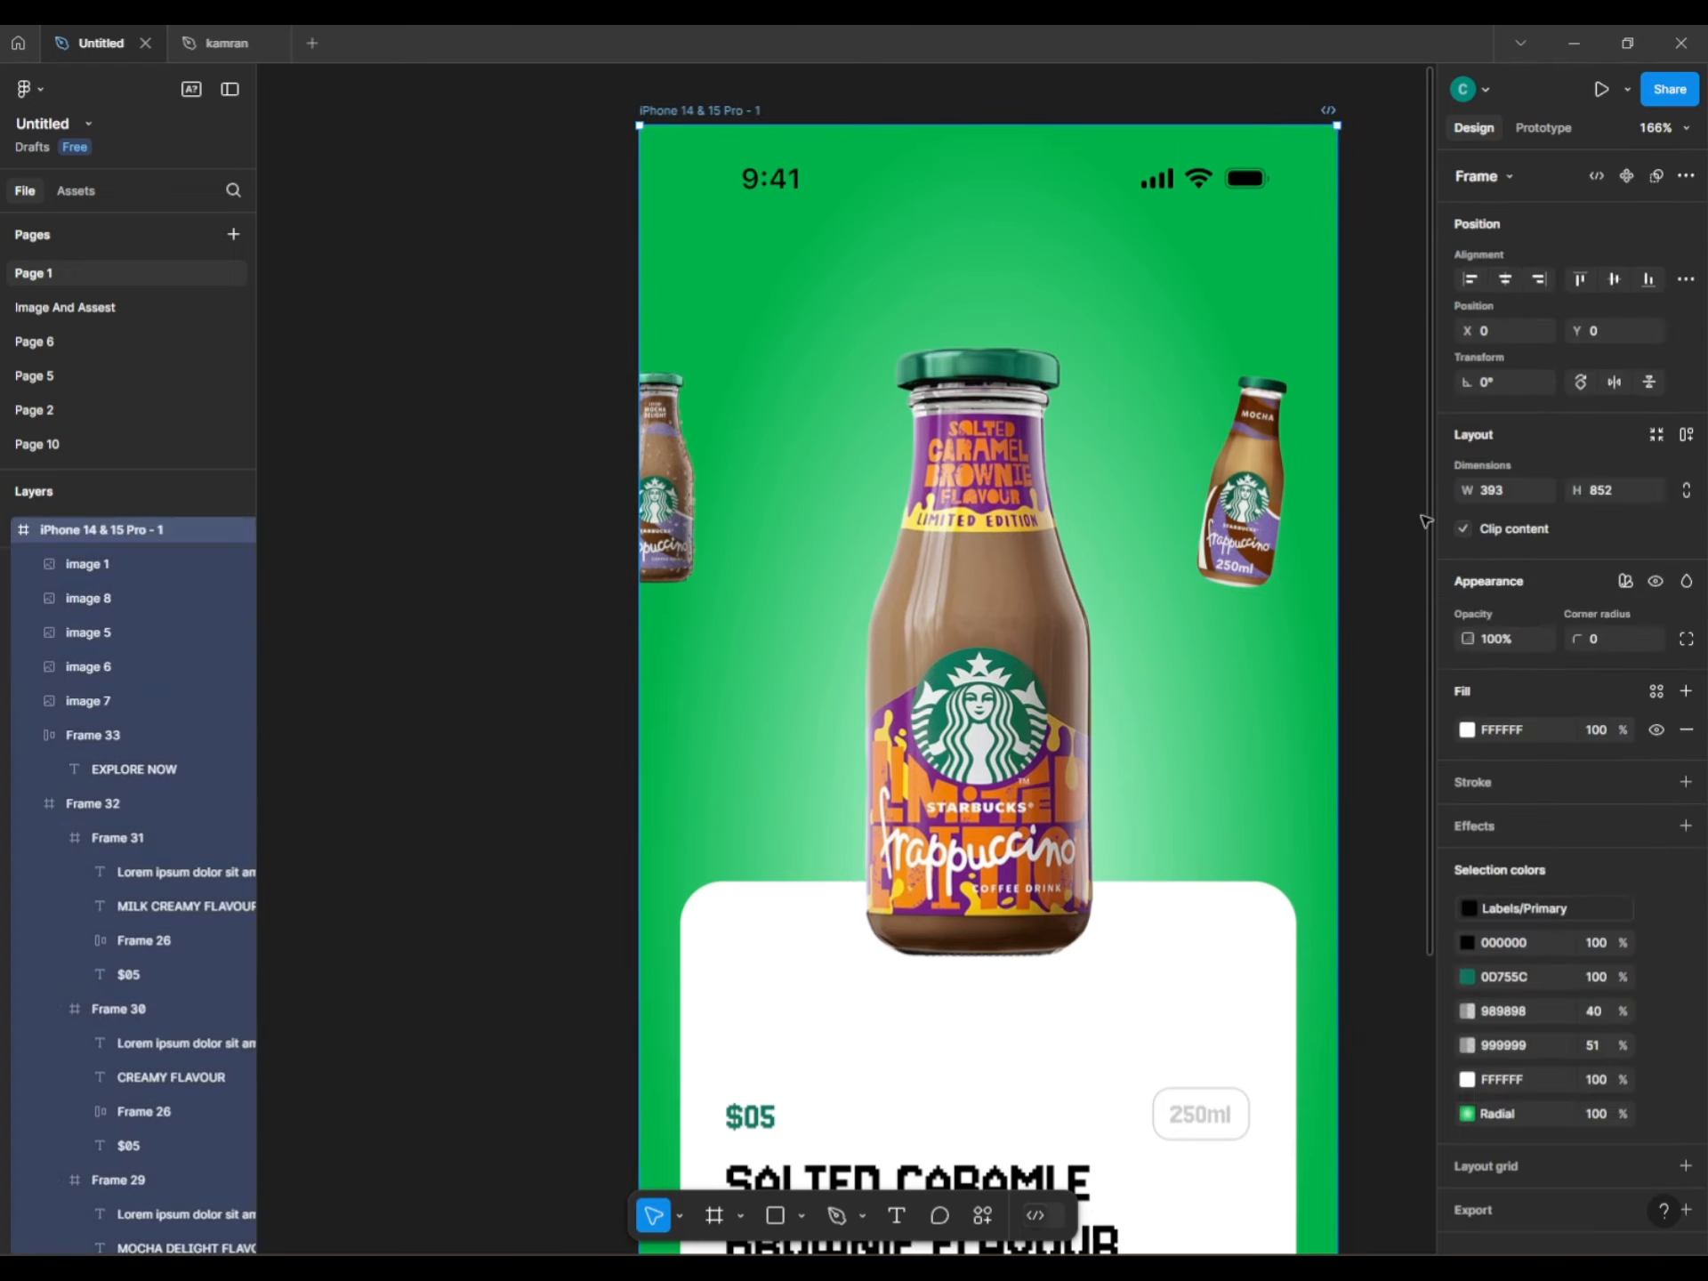
{"action": "left_click", "coordinate": [1476, 530]}
{"action": "left_click", "coordinate": [762, 658]}
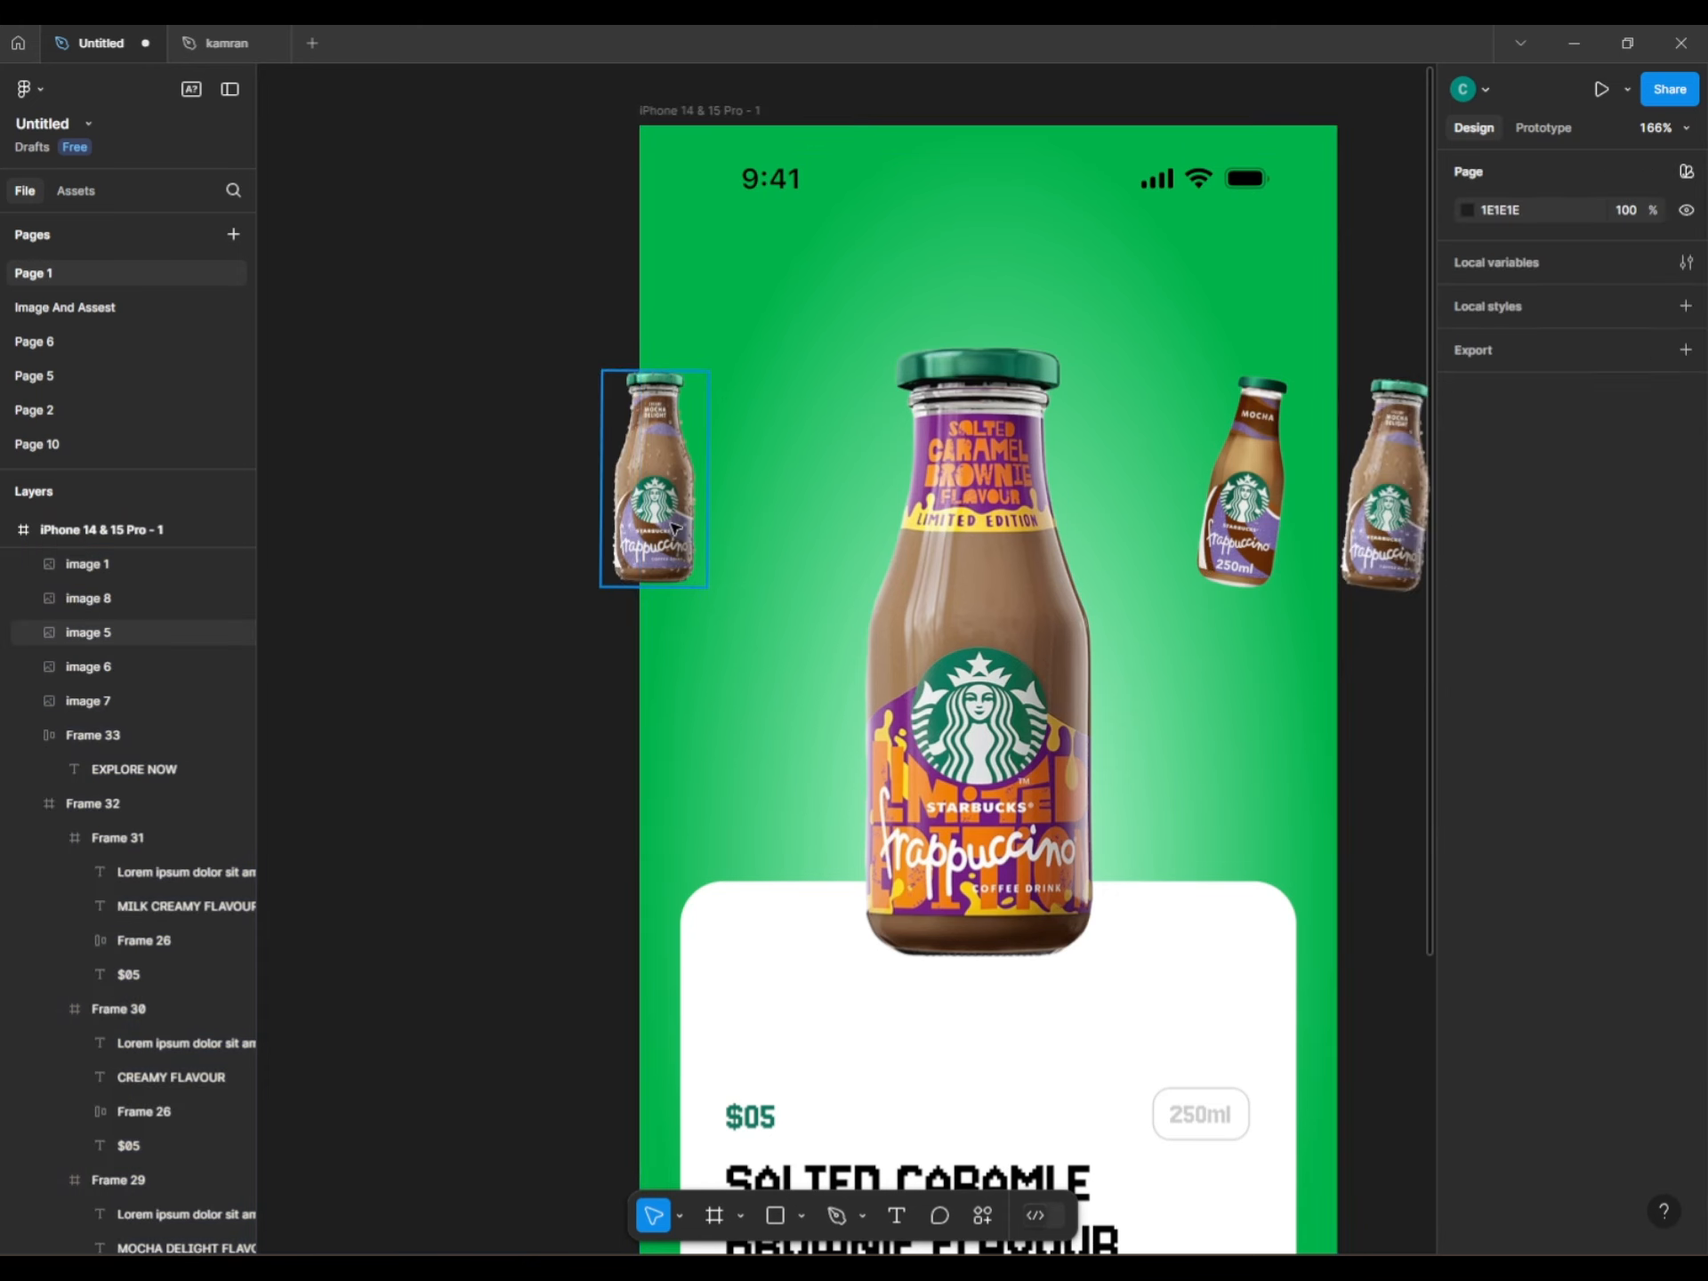
{"action": "left_click", "coordinate": [678, 526]}
{"action": "left_click_drag", "start_coordinate": [677, 526], "coordinate": [676, 523]}
{"action": "left_click_drag", "start_coordinate": [696, 376], "coordinate": [709, 353]}
{"action": "left_click", "coordinate": [515, 462]}
Straighten the Mocha bottle to 0° rotation, shift it right and enlarge it slightly.
{"action": "scroll", "coordinate": [890, 489], "scroll_direction": "right", "scroll_amount": 5}
{"action": "left_click", "coordinate": [943, 499]}
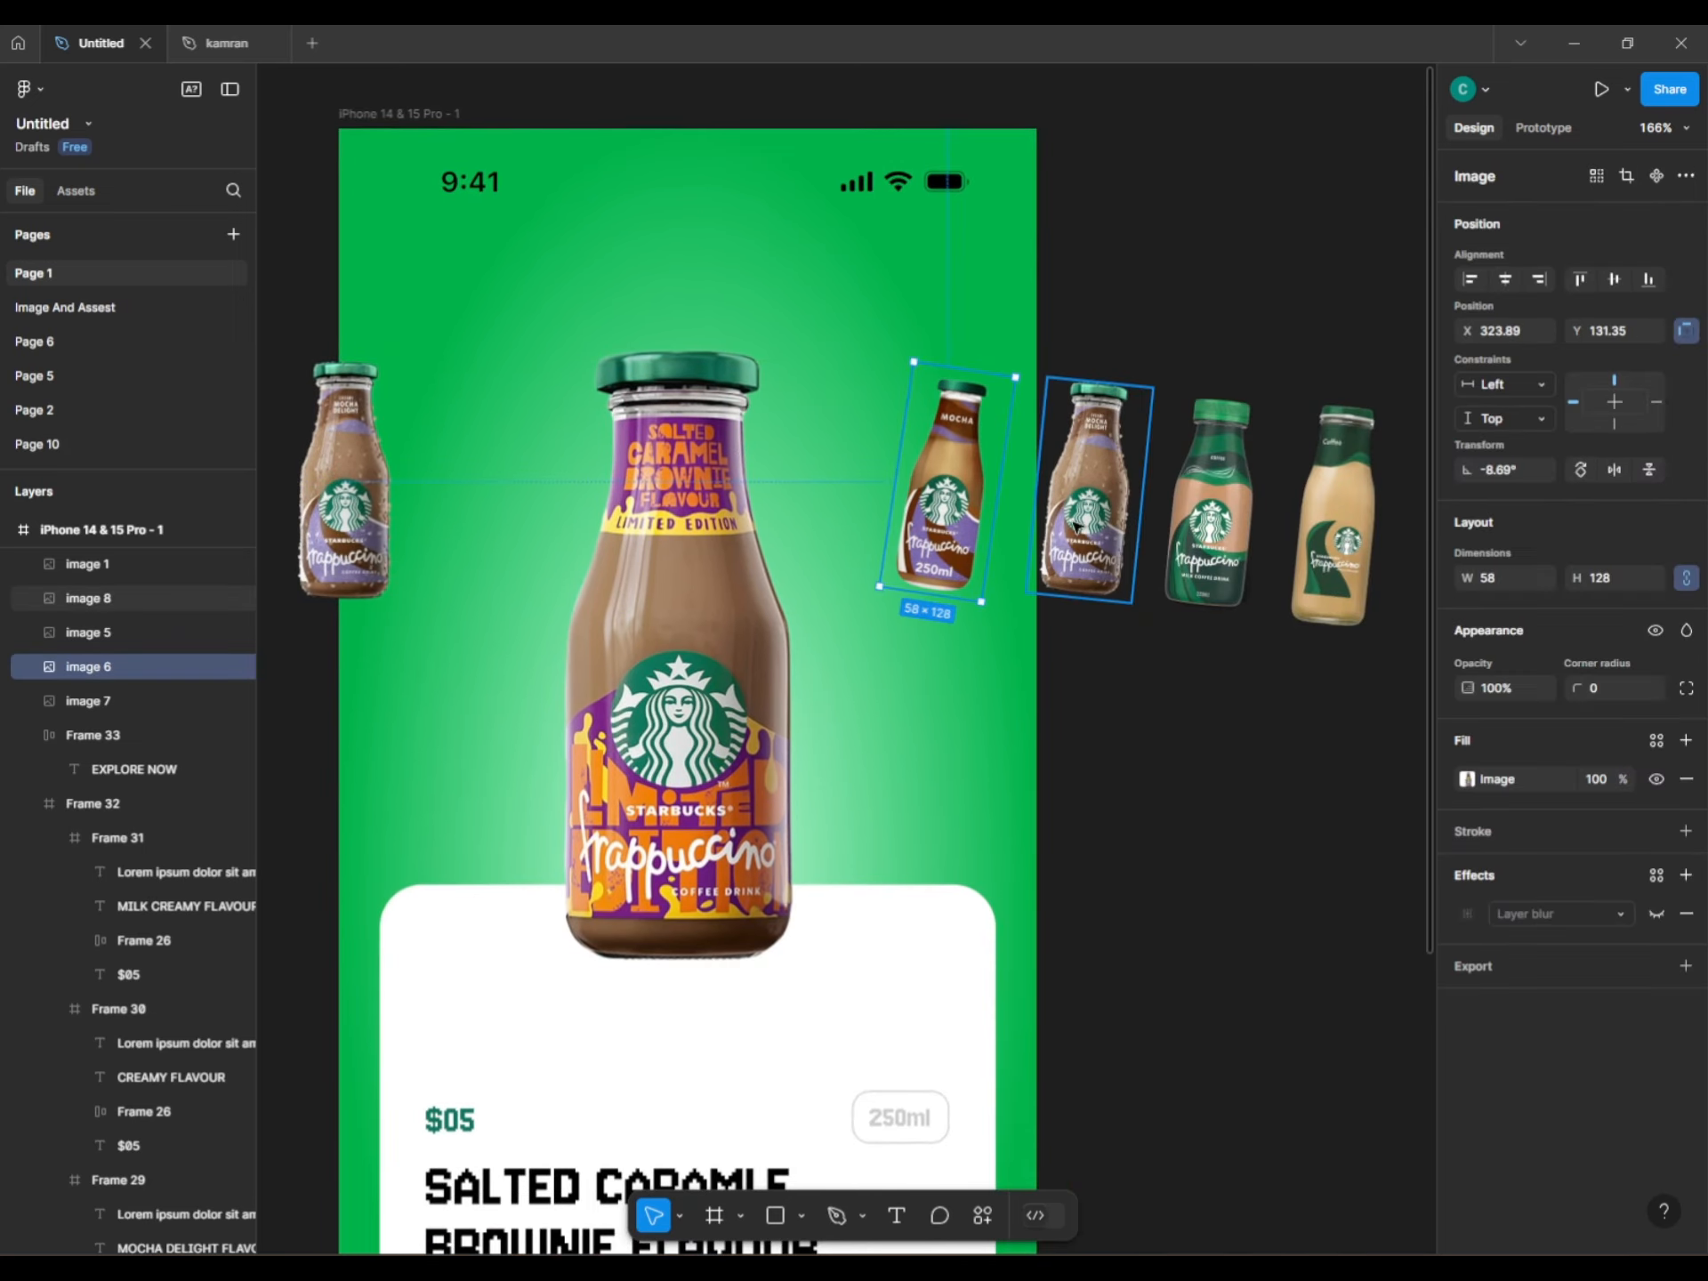
{"action": "left_click", "coordinate": [1090, 499], "text": "shift"}
{"action": "left_click", "coordinate": [1211, 507], "text": "shift"}
{"action": "left_click", "coordinate": [1320, 559], "text": "shift"}
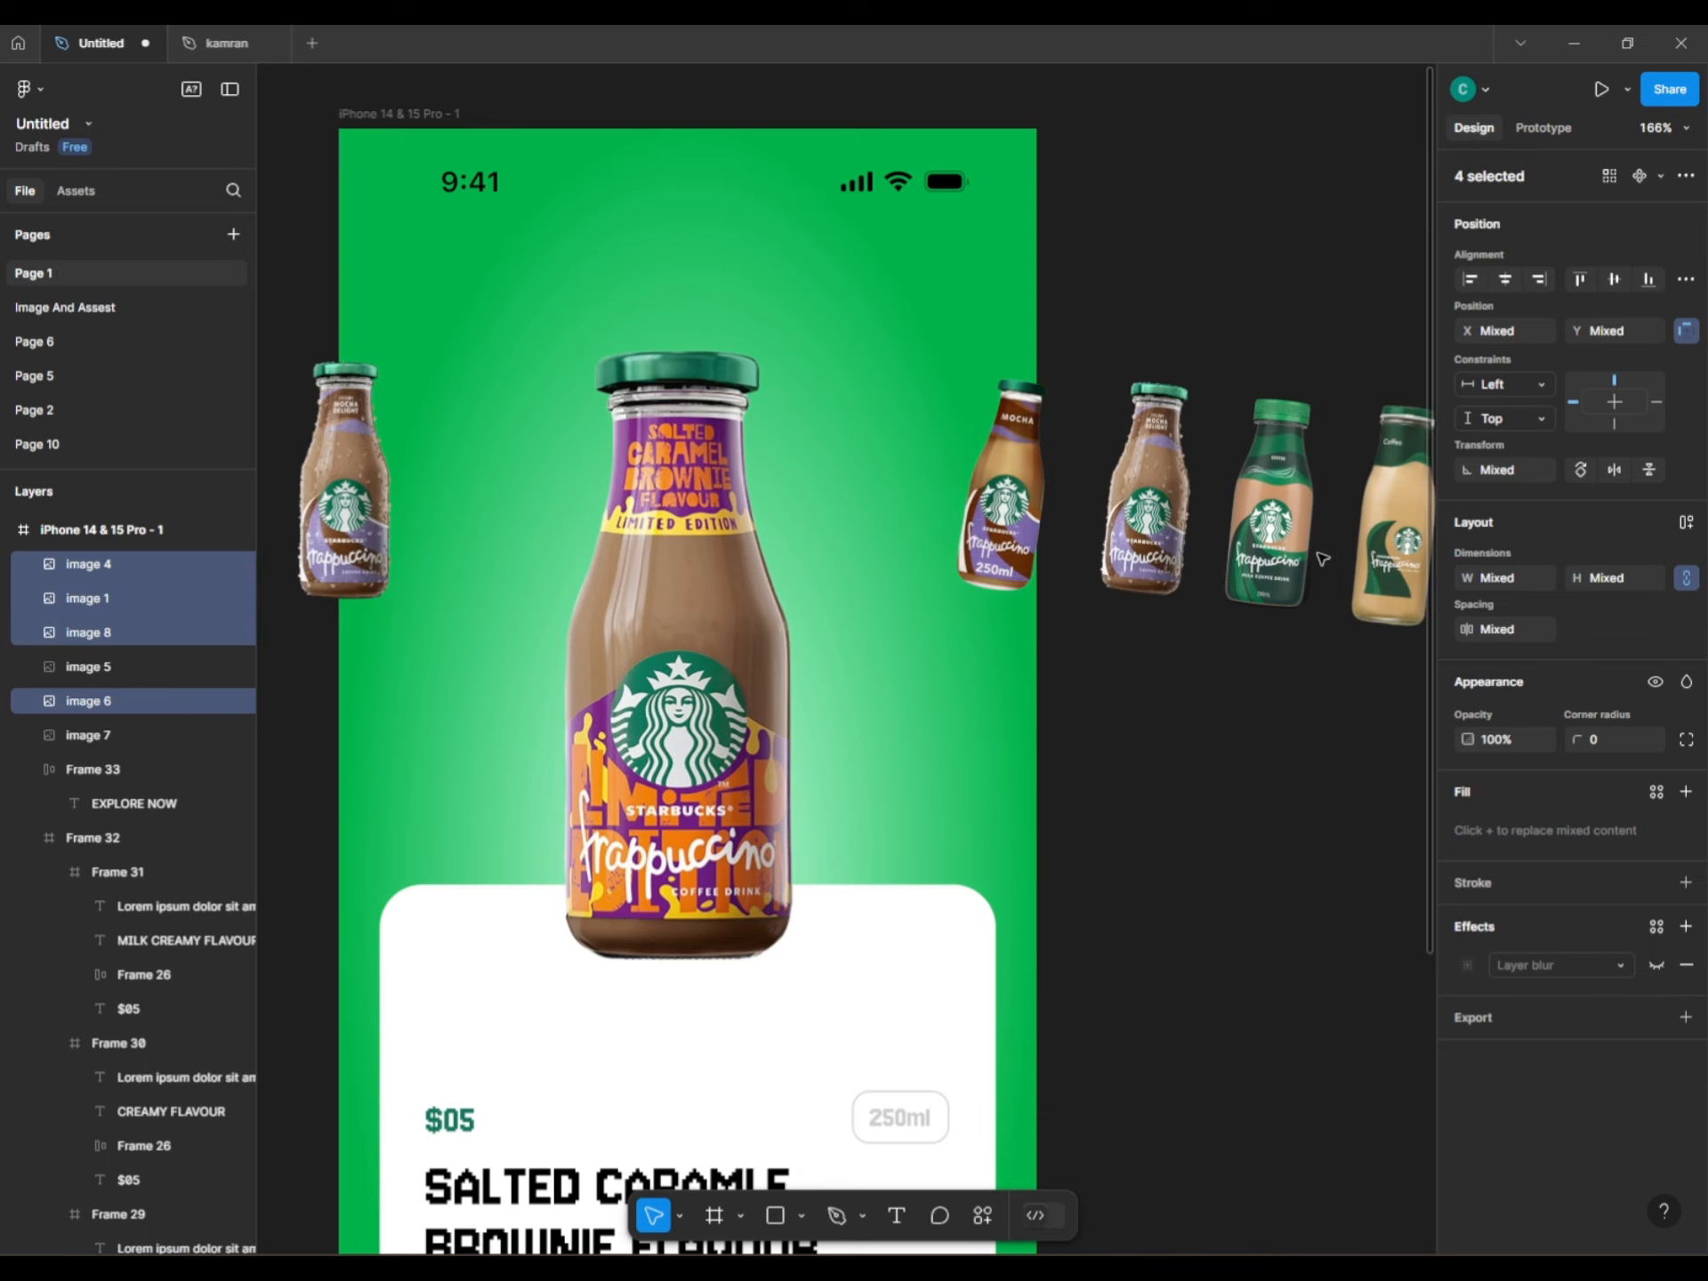
{"action": "left_click", "coordinate": [1054, 585]}
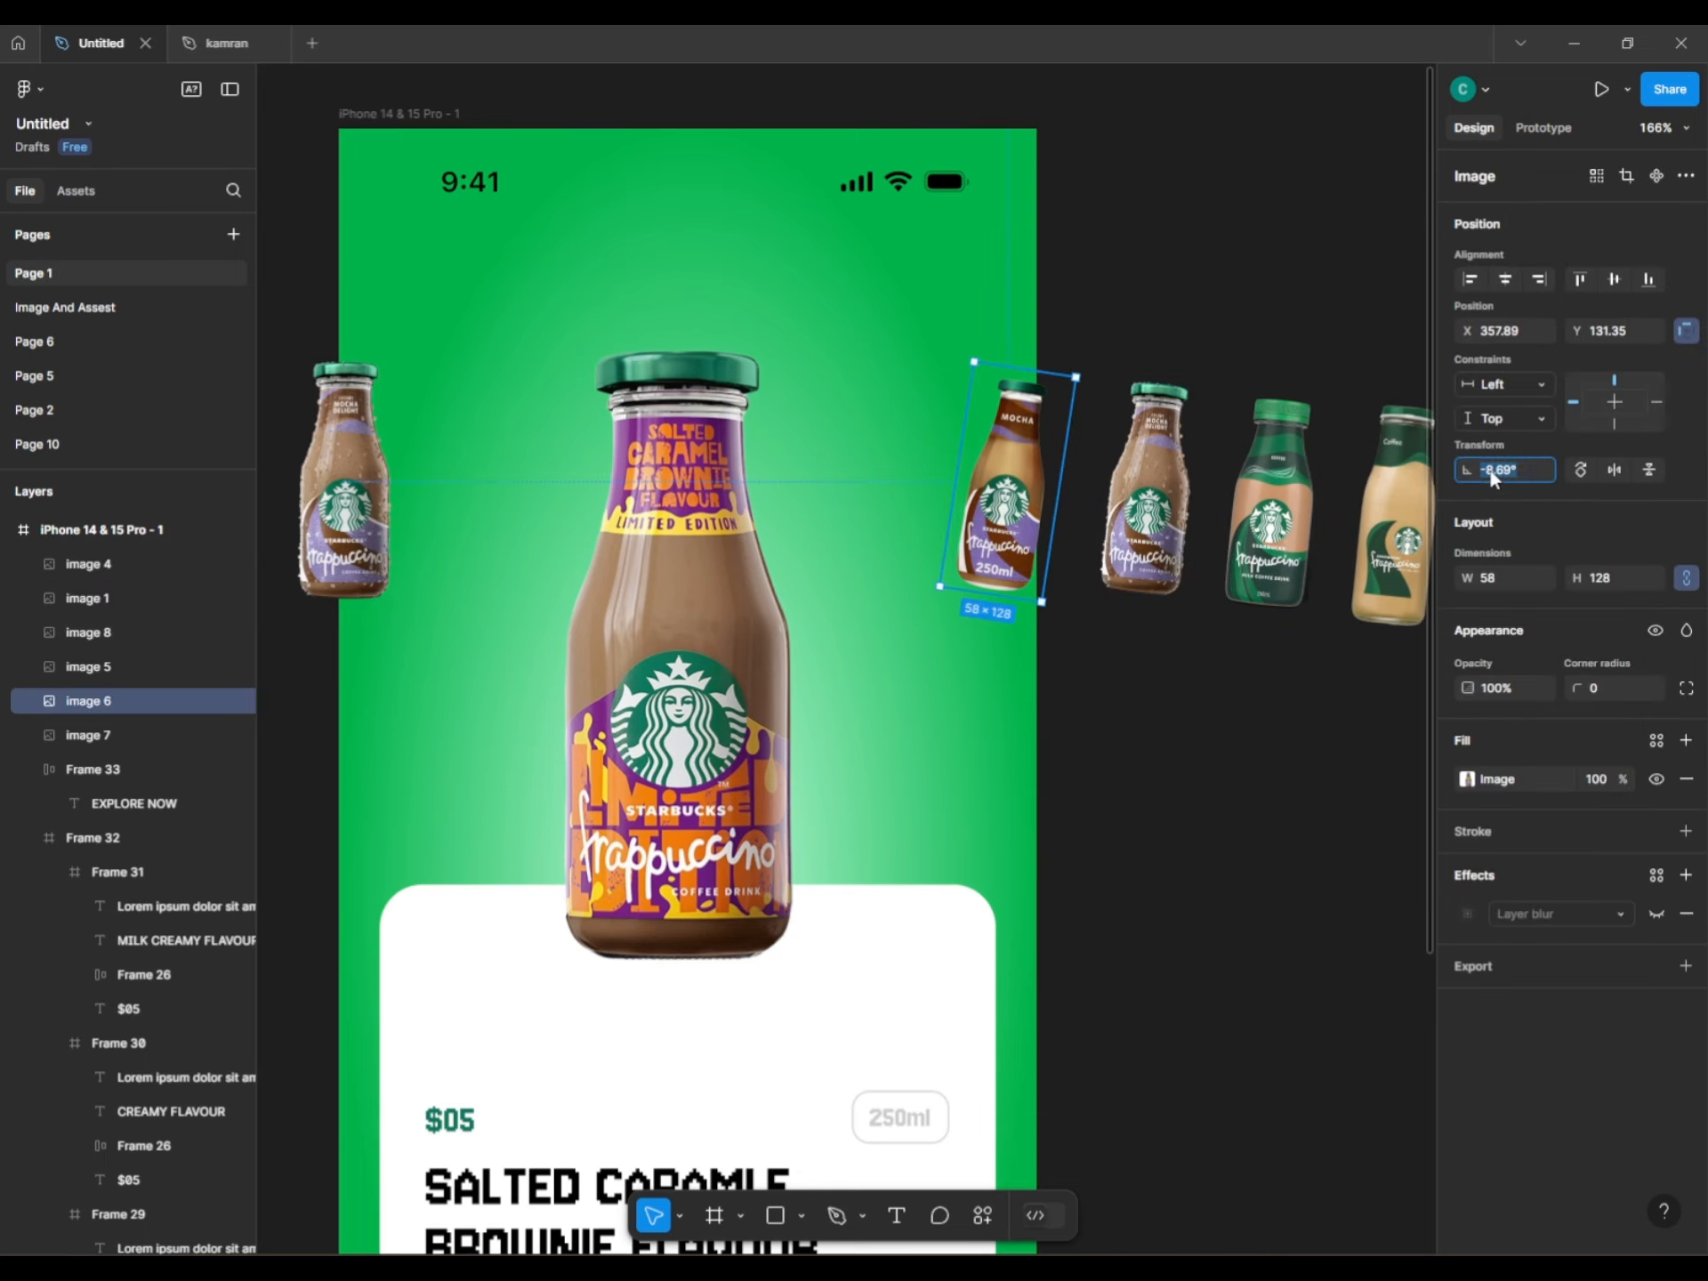
{"action": "type", "text": "0"}
{"action": "key", "text": "Return"}
{"action": "left_click_drag", "start_coordinate": [1038, 500], "coordinate": [1070, 503]}
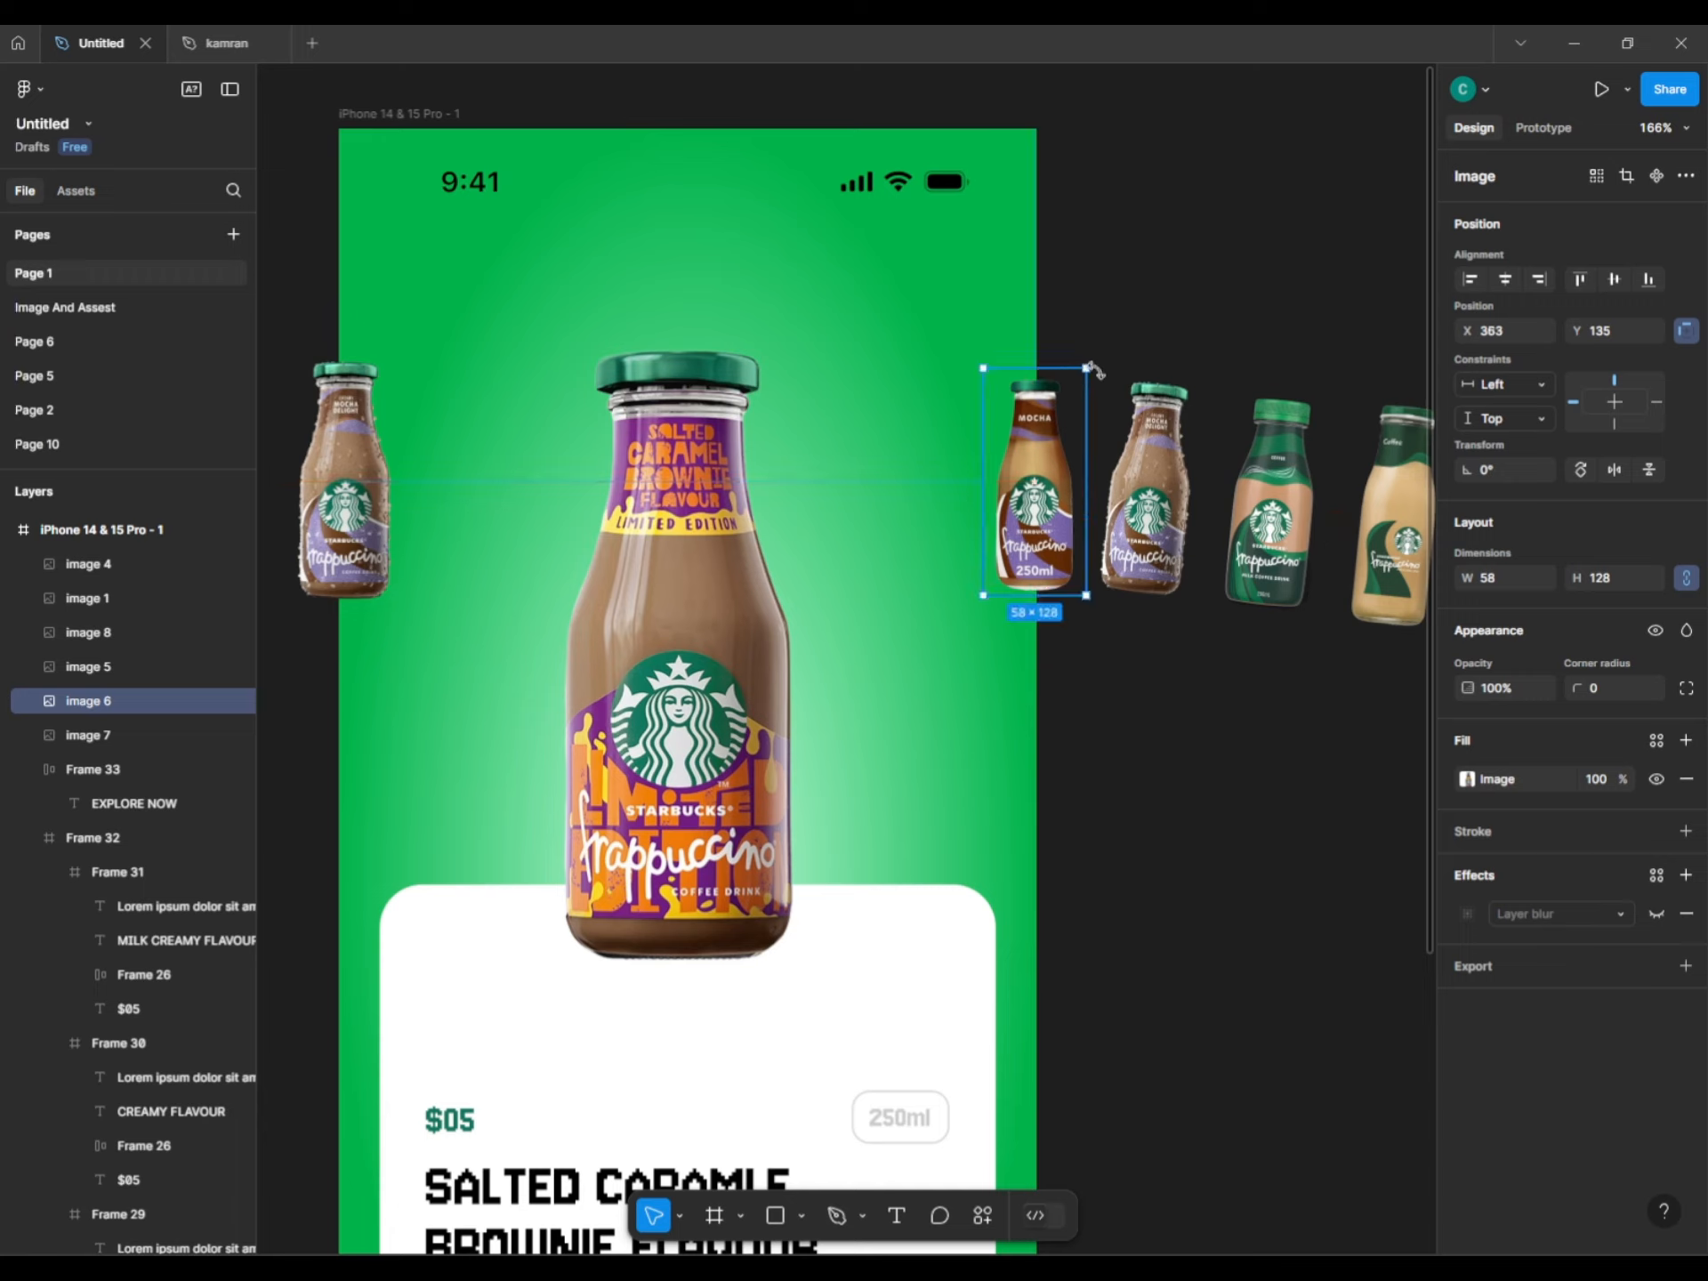
{"action": "left_click_drag", "start_coordinate": [1094, 365], "coordinate": [1095, 362]}
Undo the Mocha bottle's enlargement and compare it with the left bottle.
{"action": "left_click", "coordinate": [345, 498], "text": "shift"}
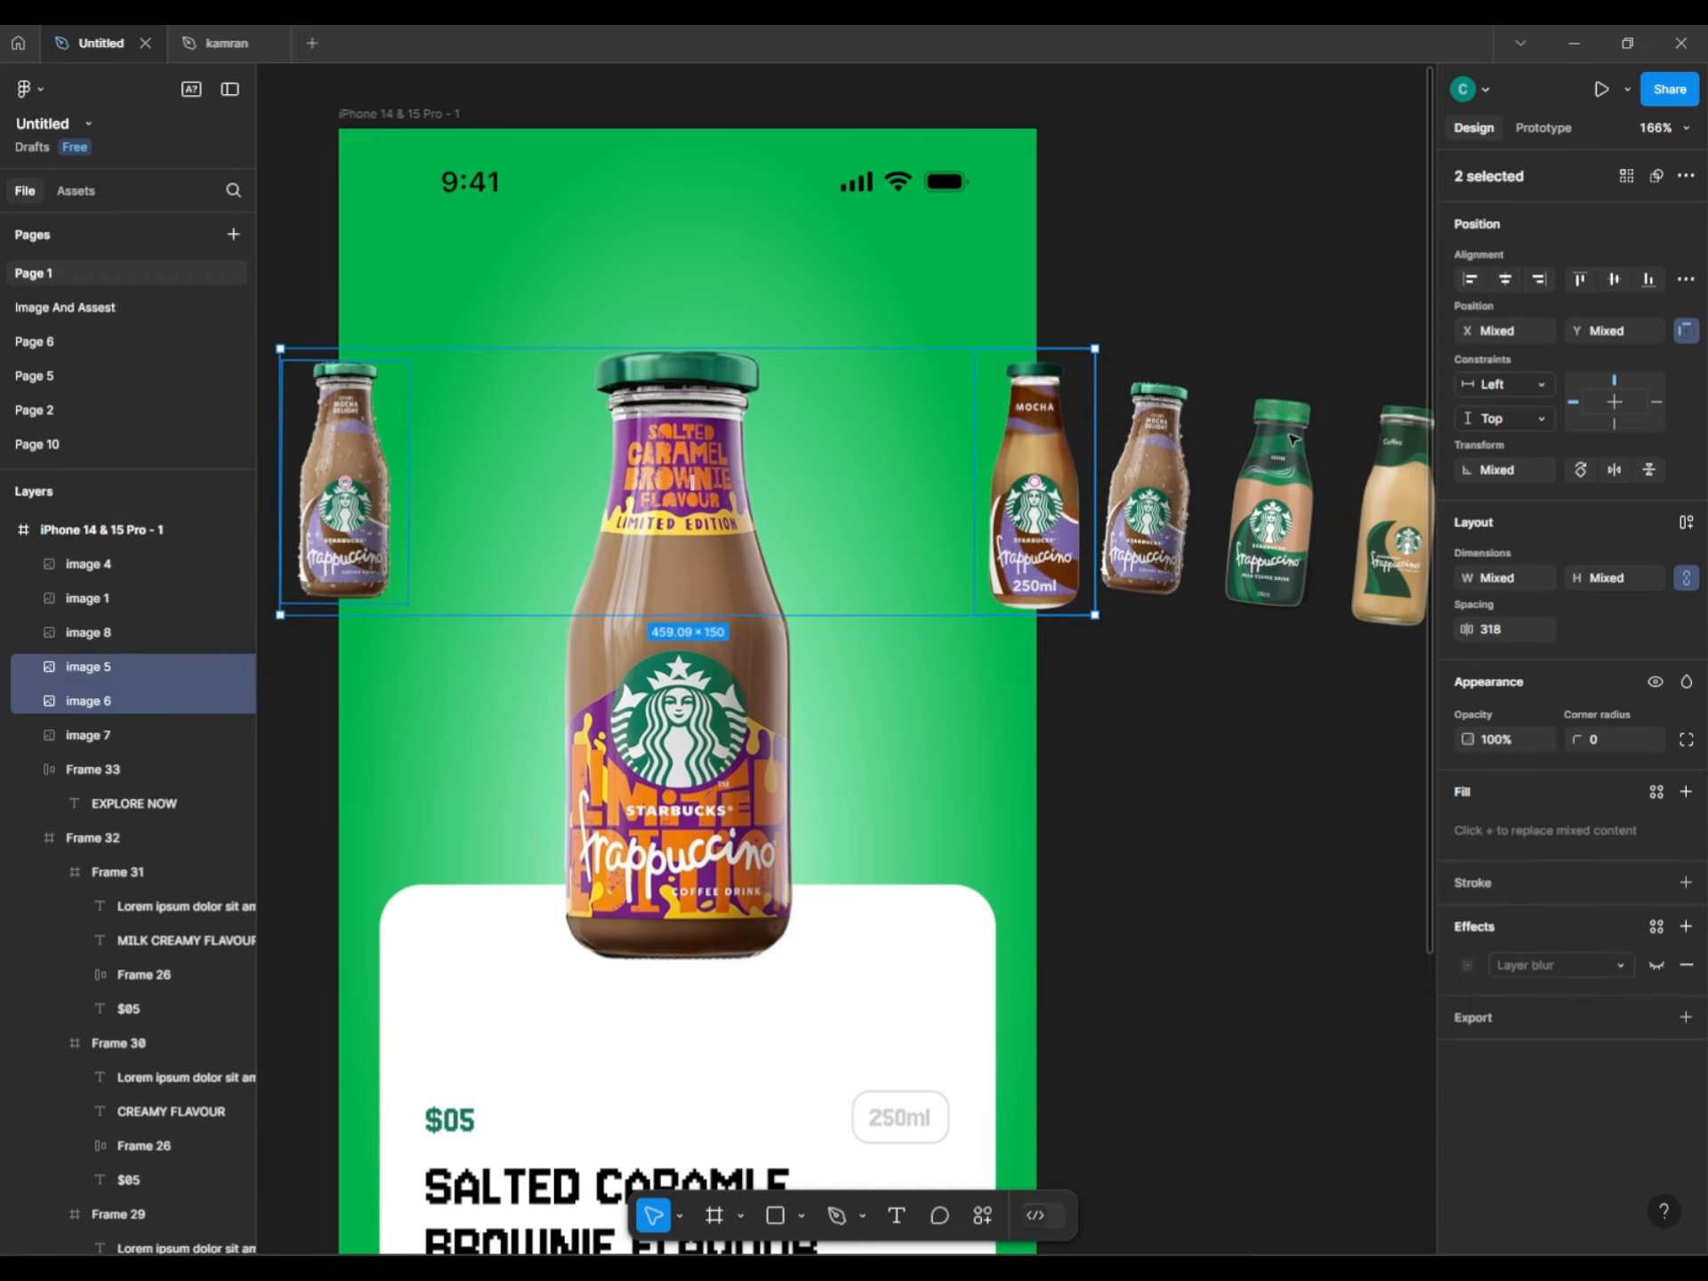
{"action": "left_click", "coordinate": [1087, 393]}
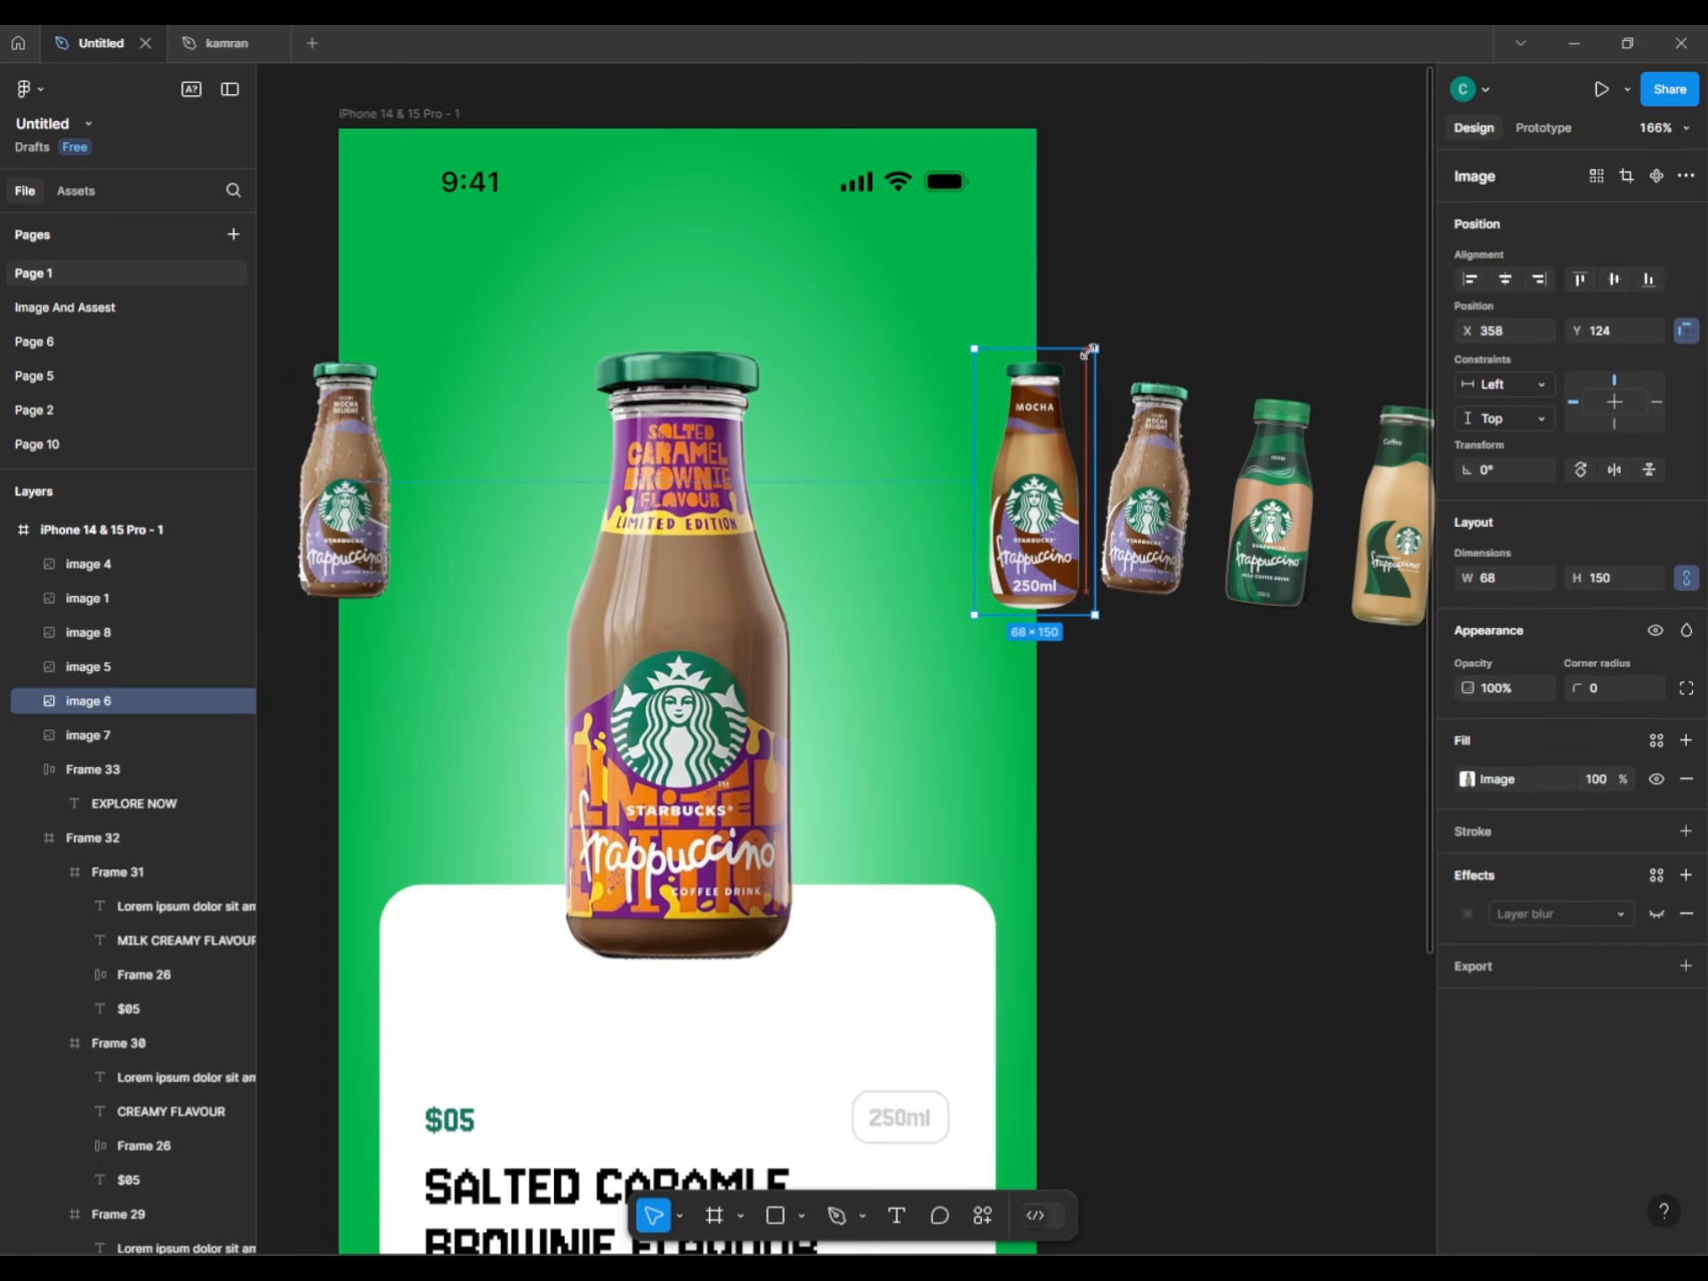
{"action": "key", "text": "ctrl+z"}
{"action": "left_click", "coordinate": [345, 498], "text": "shift"}
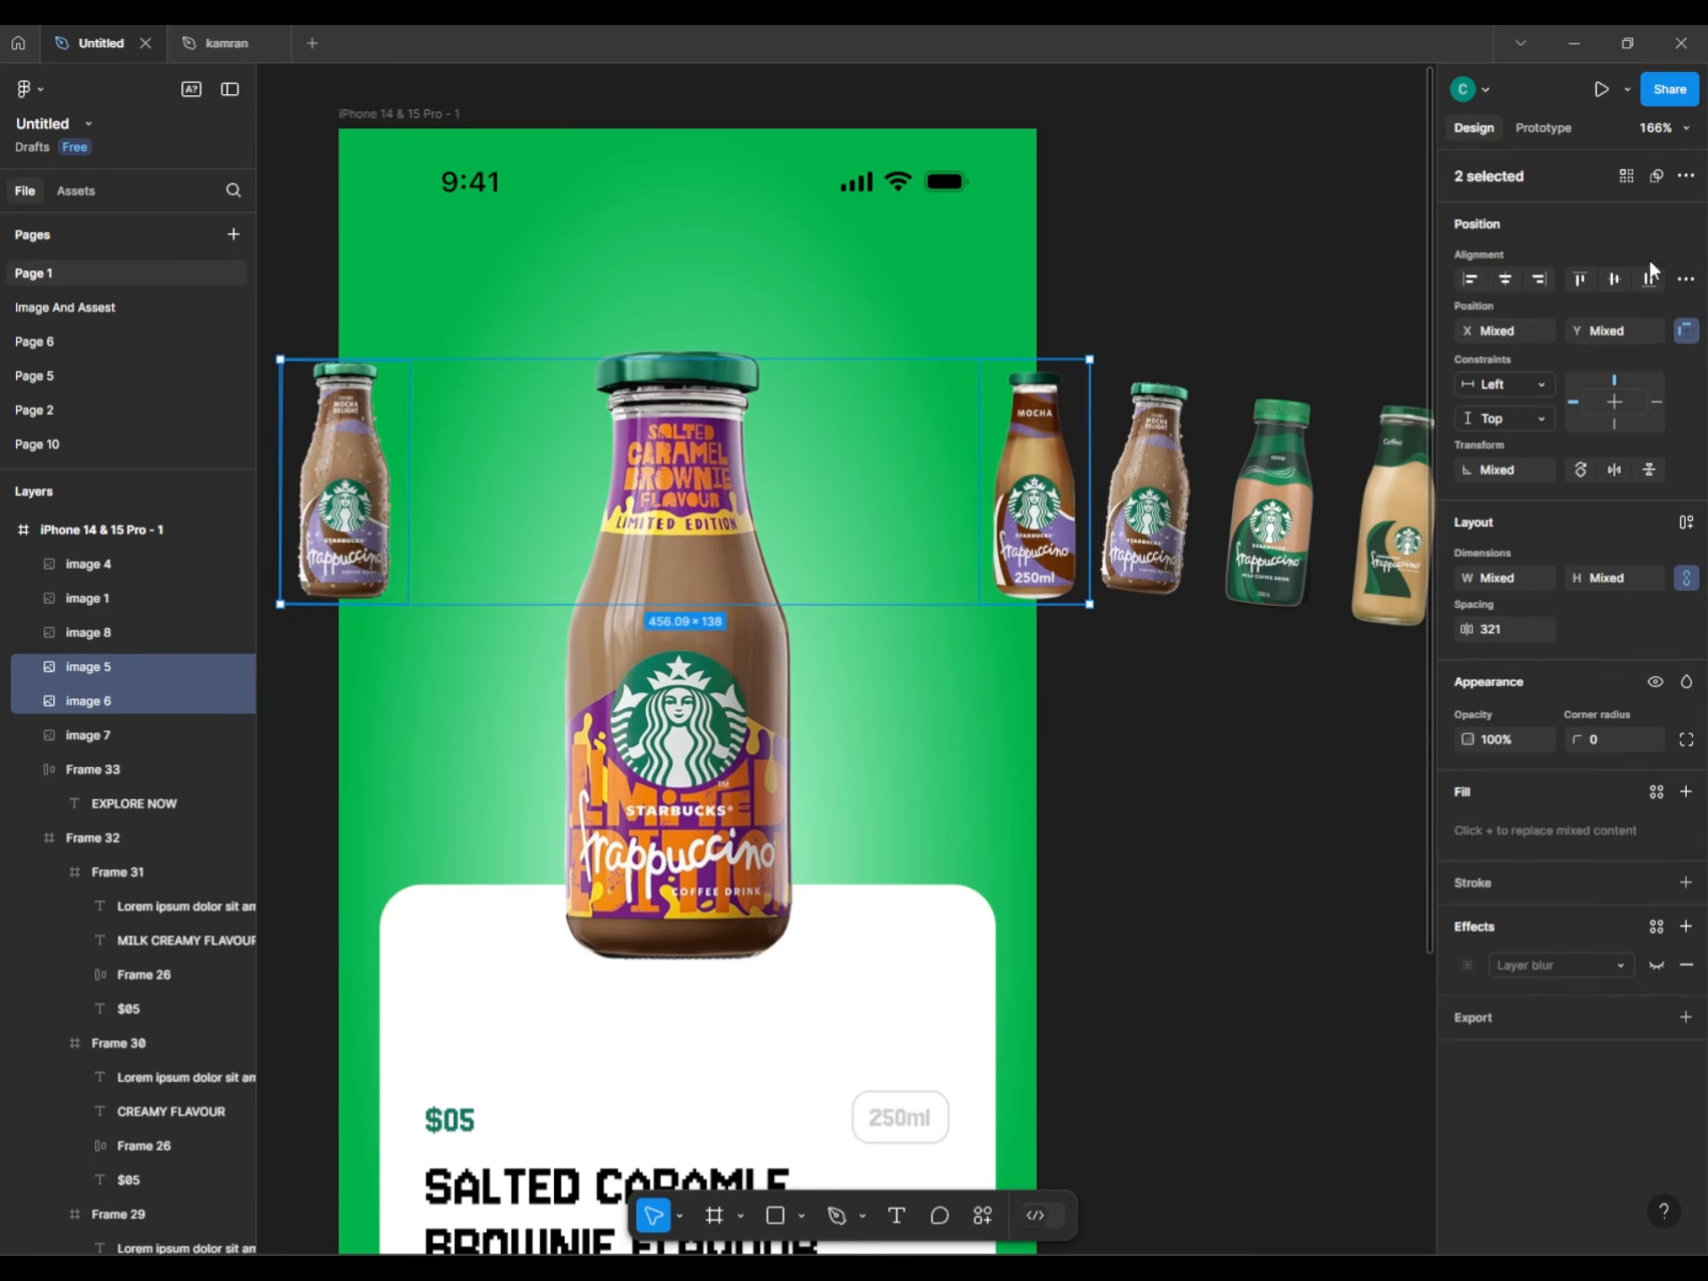
{"action": "left_click", "coordinate": [1159, 707]}
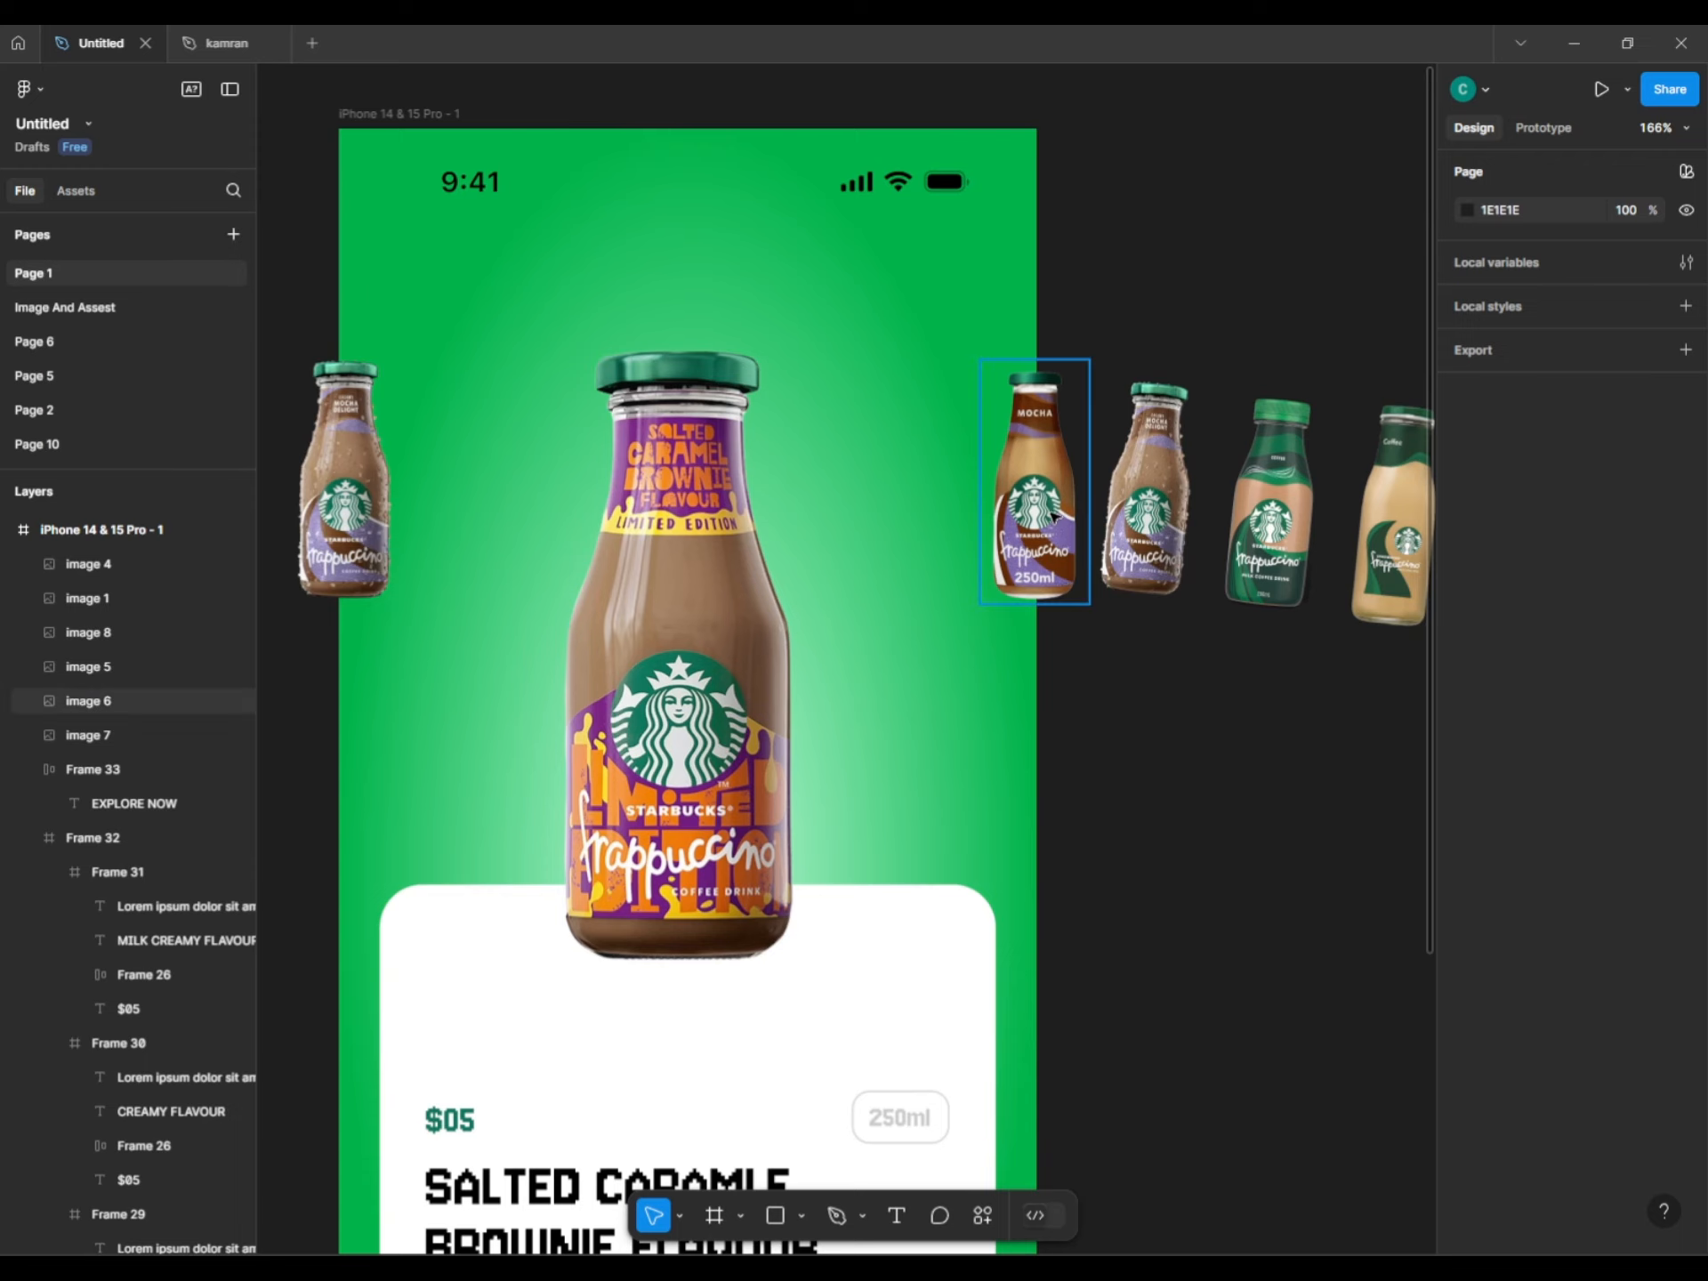
Rotate the three tilted bottles to 0° and align them with Mocha by vertical centres.
{"action": "left_click", "coordinate": [1156, 525]}
{"action": "left_click", "coordinate": [1267, 525], "text": "shift"}
{"action": "left_click", "coordinate": [1377, 551], "text": "shift"}
{"action": "left_click", "coordinate": [1512, 472]}
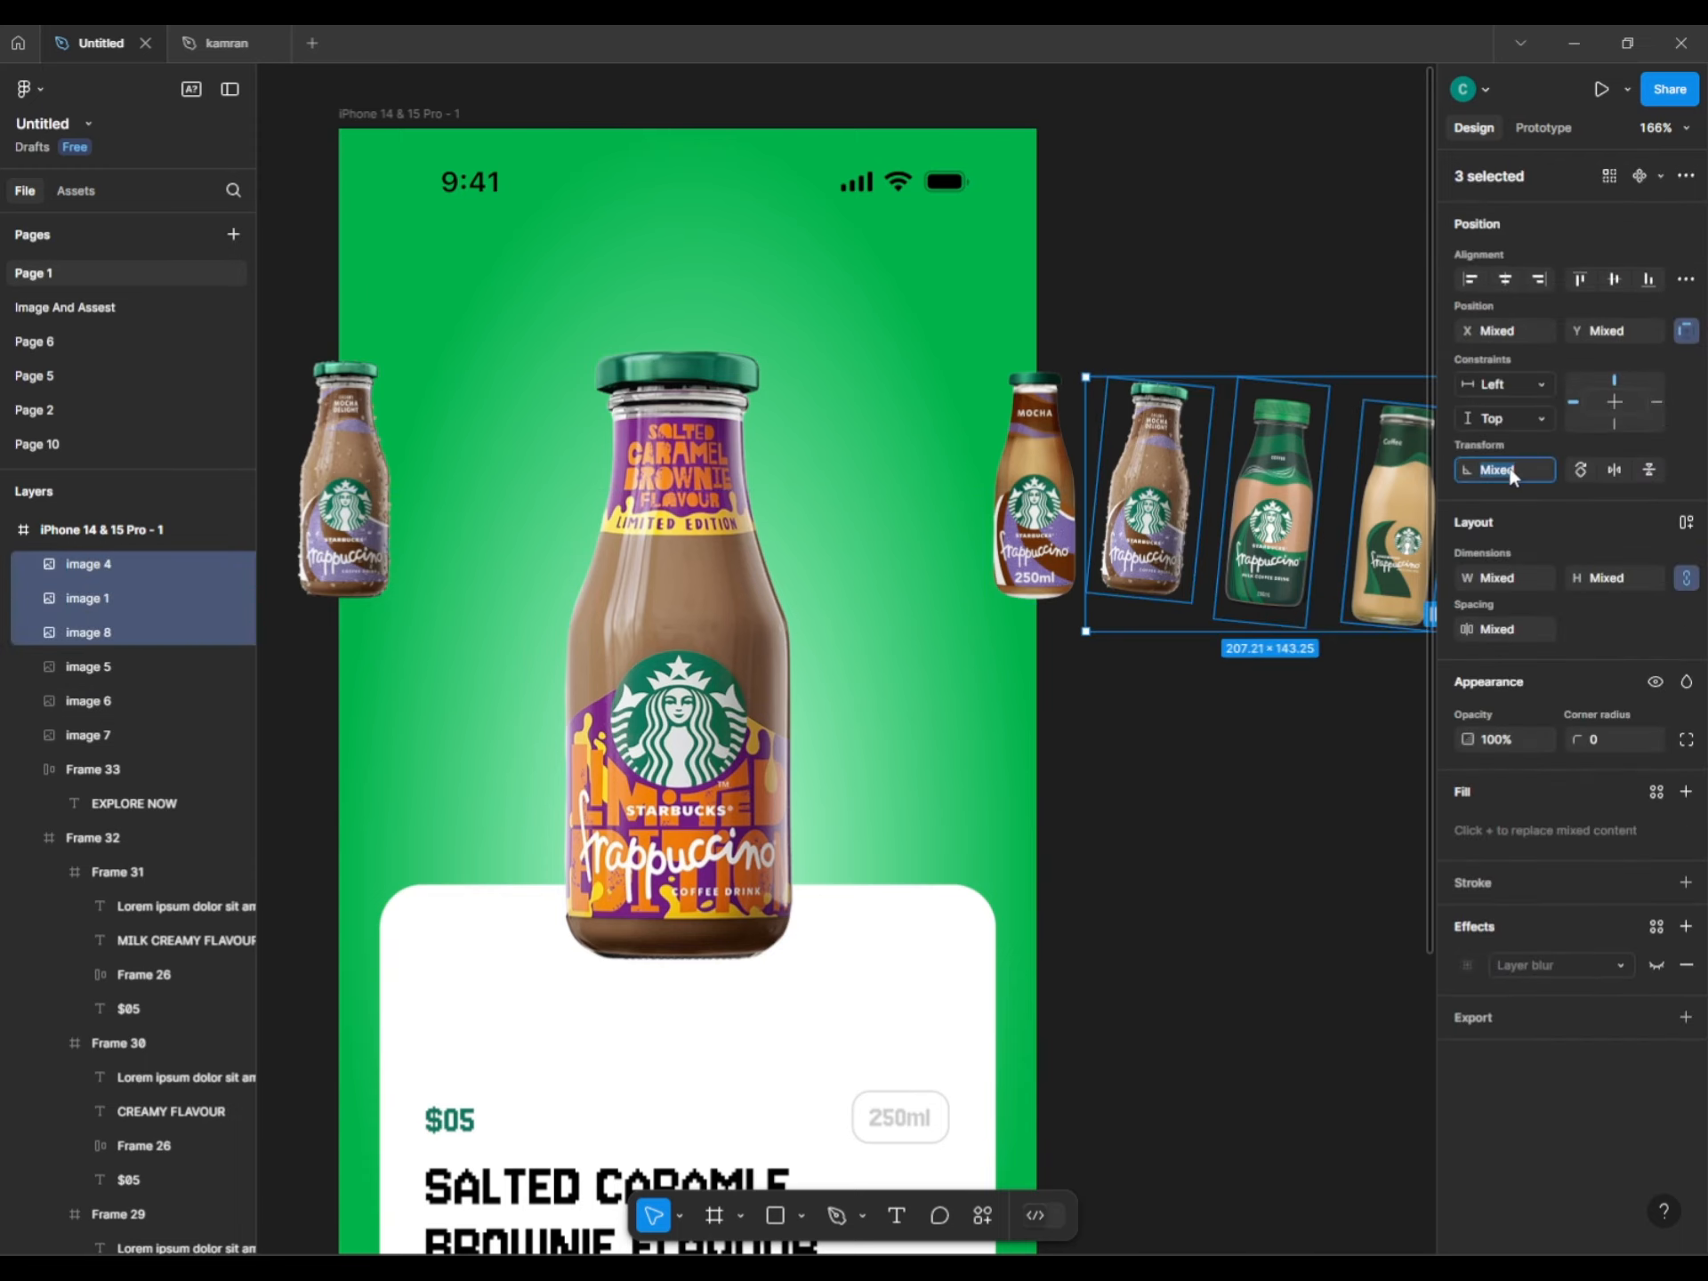
{"action": "key", "text": "Return"}
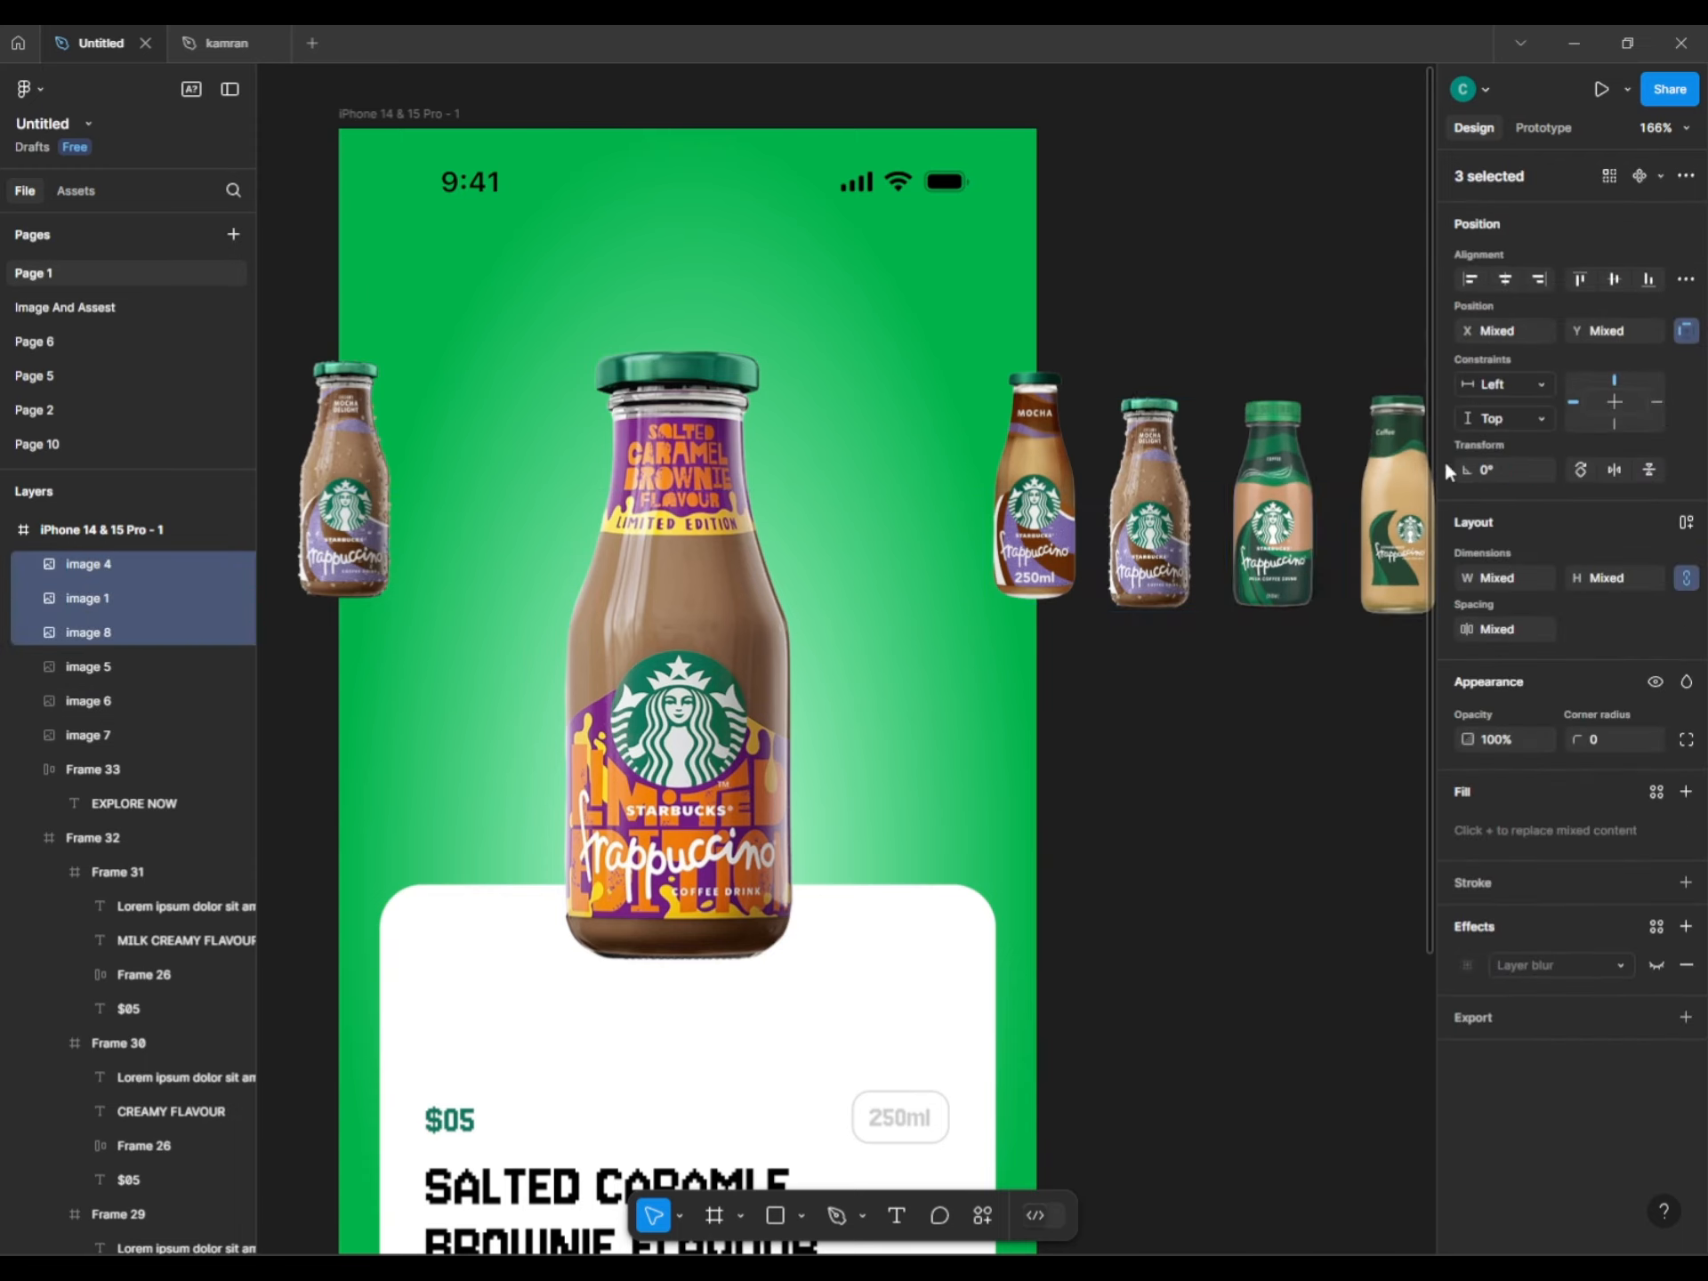
{"action": "scroll", "coordinate": [1106, 762], "scroll_direction": "right", "scroll_amount": 3}
{"action": "left_click_drag", "start_coordinate": [1050, 594], "coordinate": [1065, 583]}
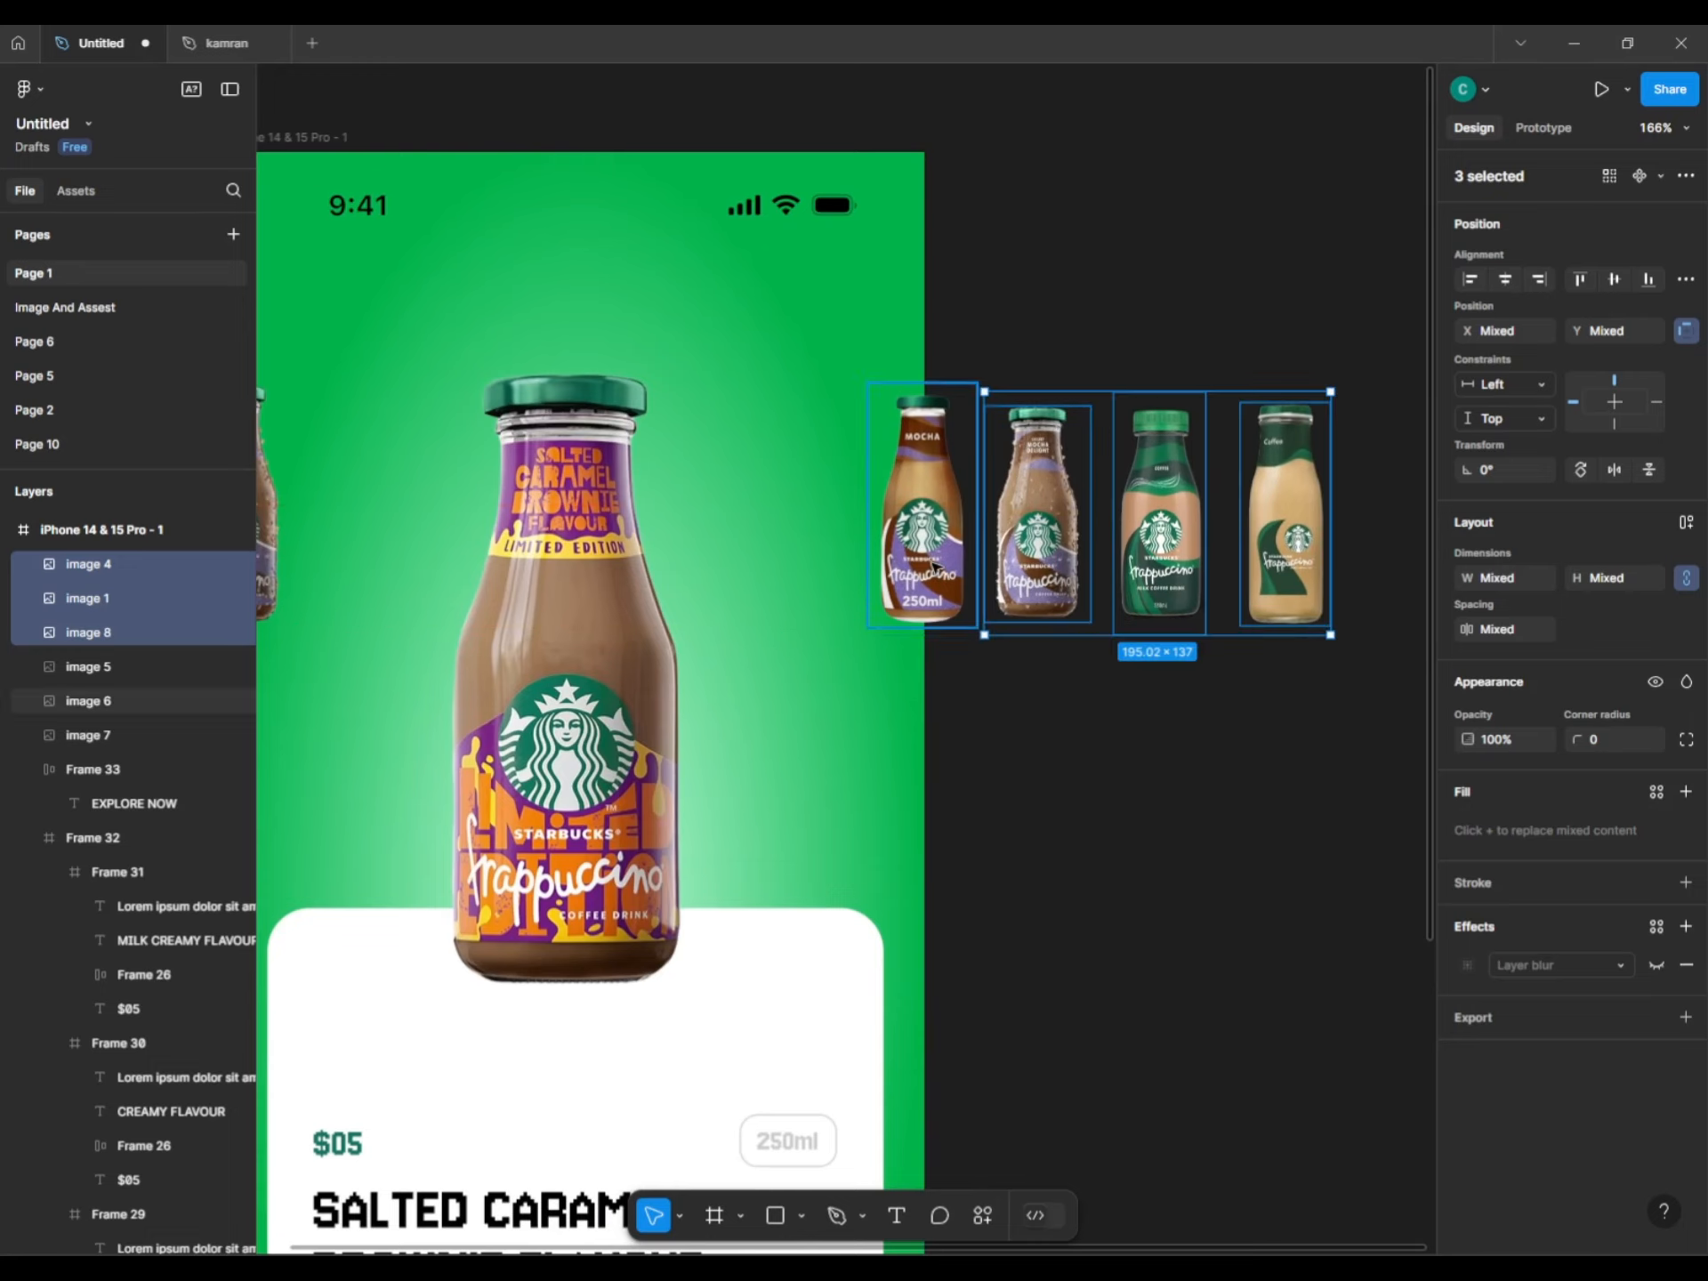
{"action": "left_click", "coordinate": [925, 552], "text": "shift"}
{"action": "left_click", "coordinate": [1614, 280]}
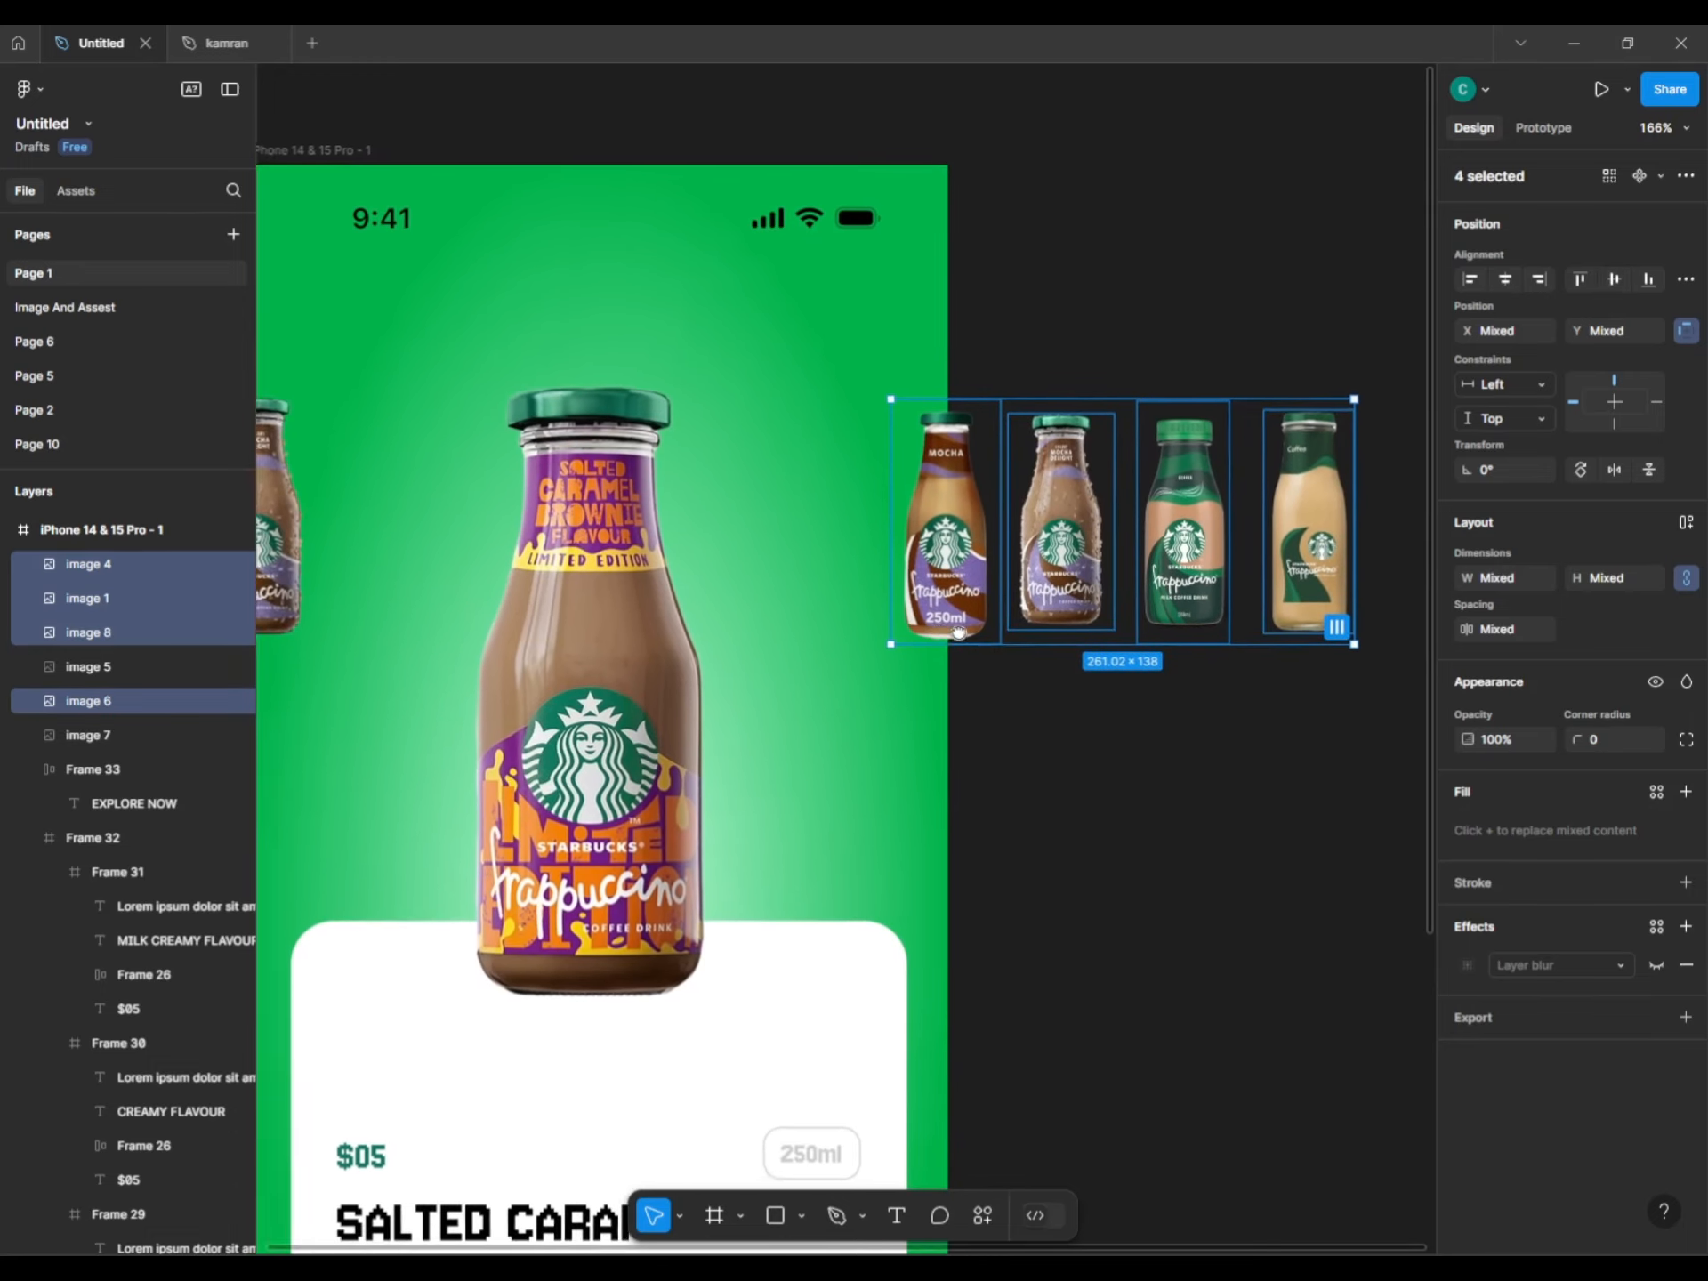
Resize the green bottle around its centre to 53×139.
{"action": "left_click", "coordinate": [1199, 445]}
{"action": "left_click_drag", "start_coordinate": [1207, 395], "coordinate": [1202, 409]}
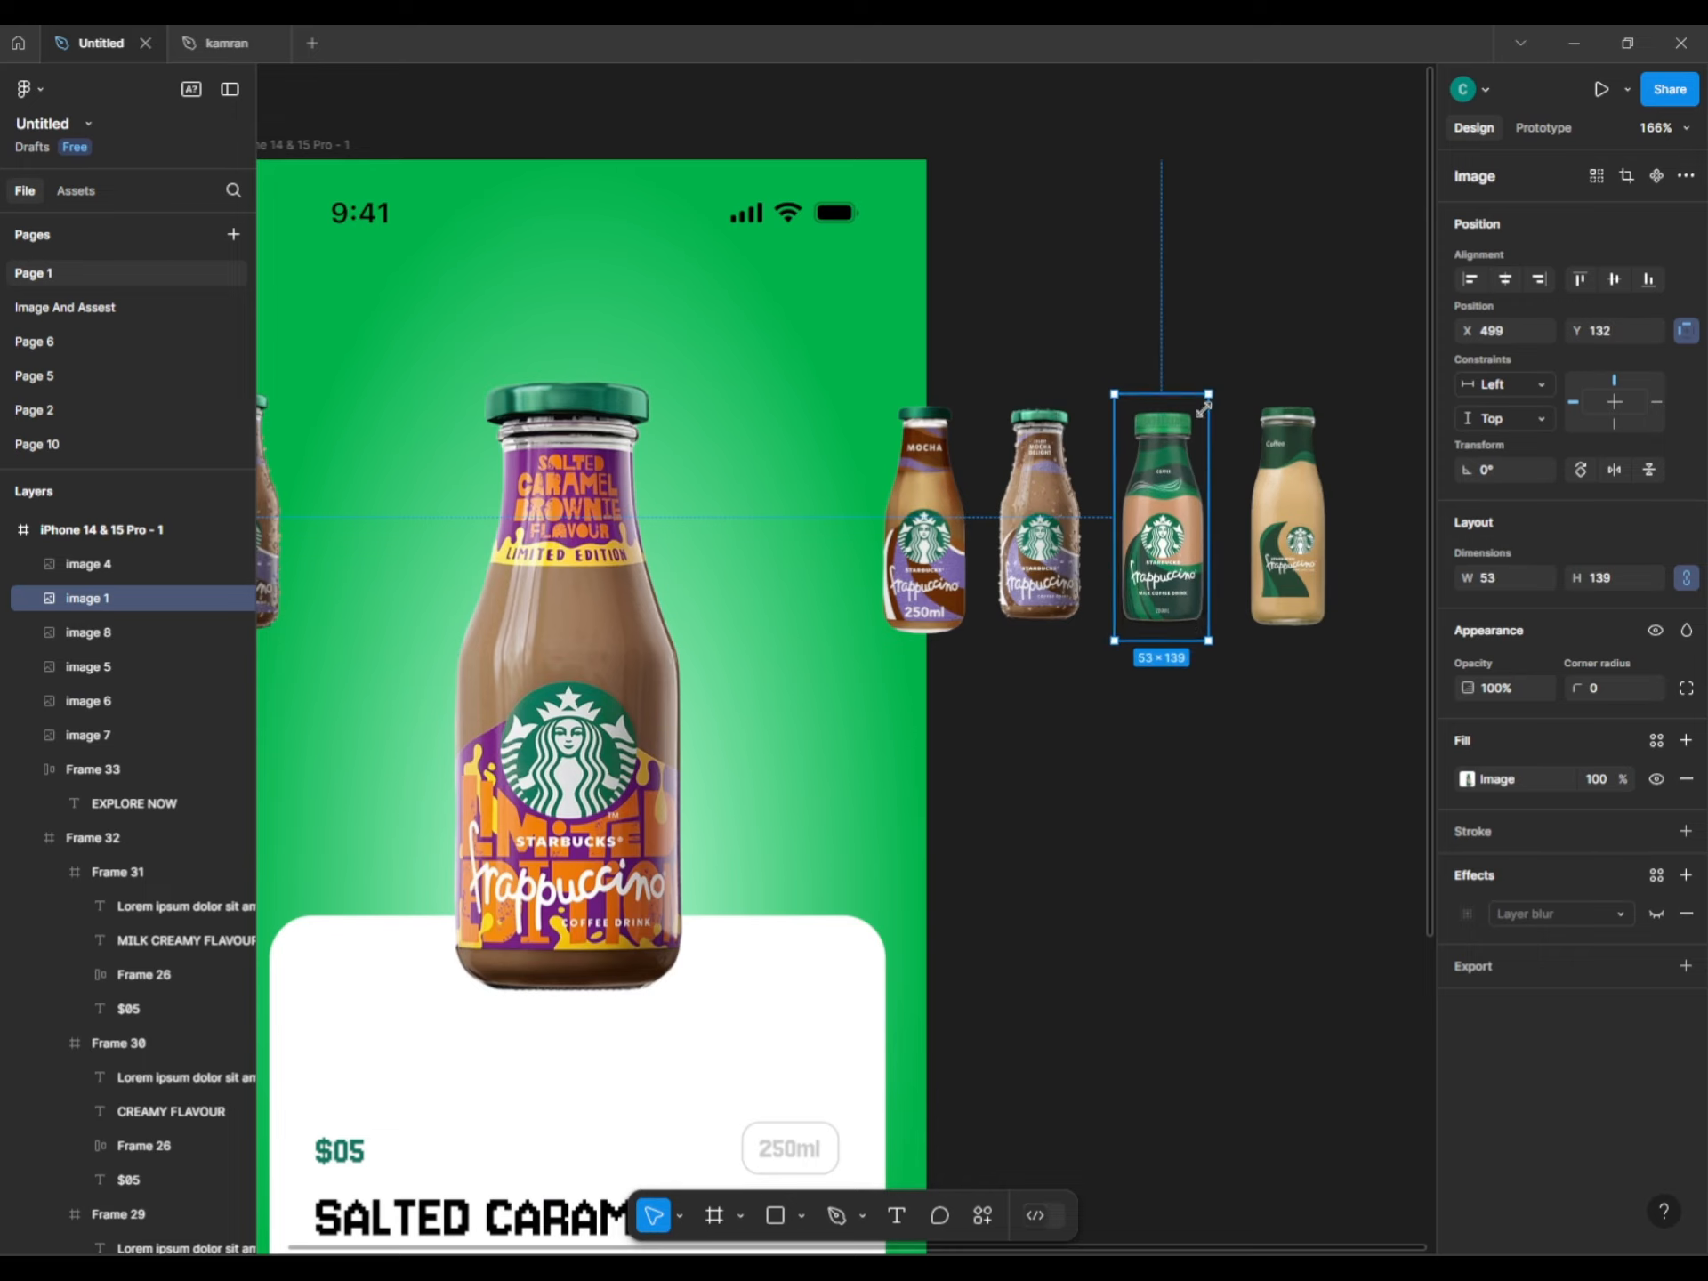
{"action": "left_click", "coordinate": [1194, 774]}
{"action": "left_click_drag", "start_coordinate": [982, 878], "coordinate": [953, 794]}
{"action": "scroll", "coordinate": [1041, 865], "scroll_direction": "down", "scroll_amount": 3}
{"action": "scroll", "coordinate": [843, 773], "scroll_direction": "up", "scroll_amount": 4}
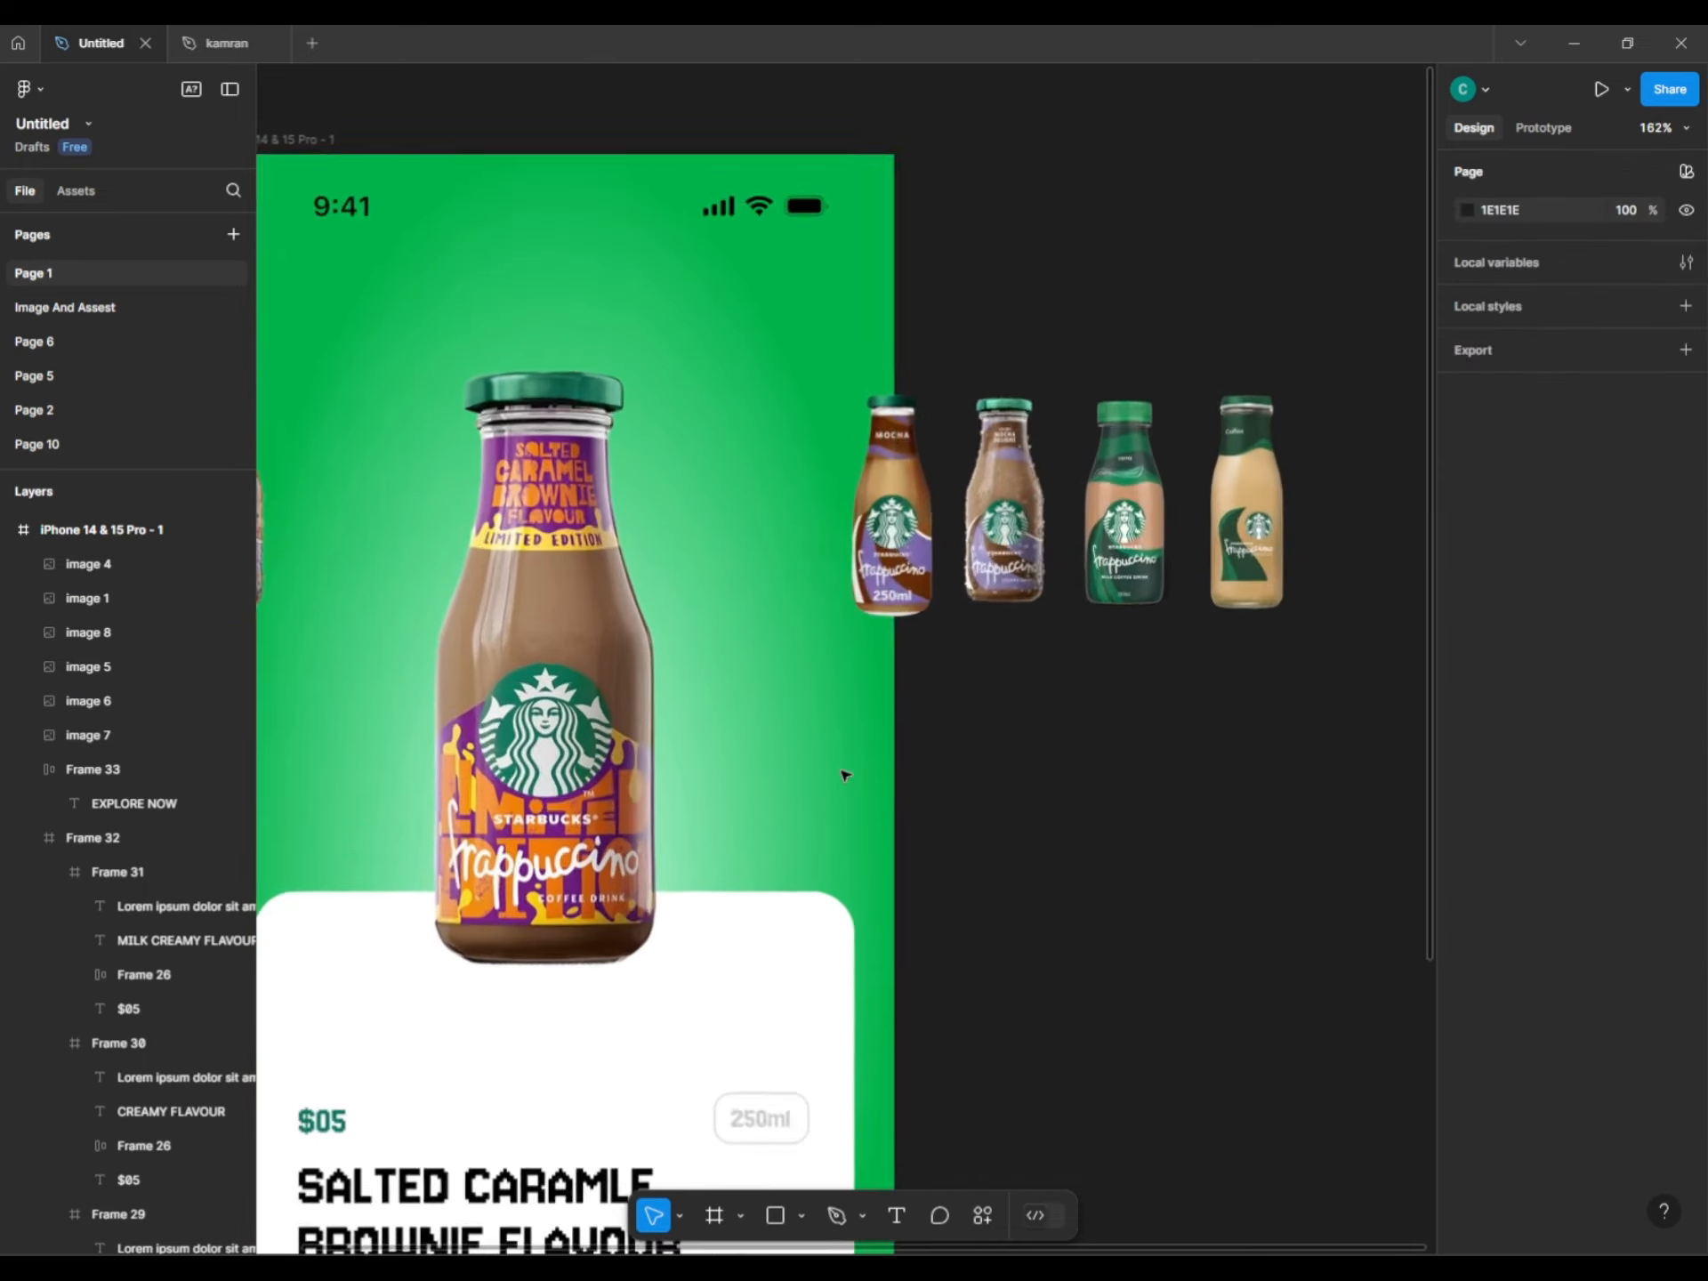
{"action": "left_click_drag", "start_coordinate": [816, 742], "coordinate": [828, 760]}
Draw a flat ellipse beneath the main Salted Caramel bottle.
{"action": "left_click", "coordinate": [776, 1215]}
{"action": "scroll", "coordinate": [772, 1151], "scroll_direction": "down", "scroll_amount": 2}
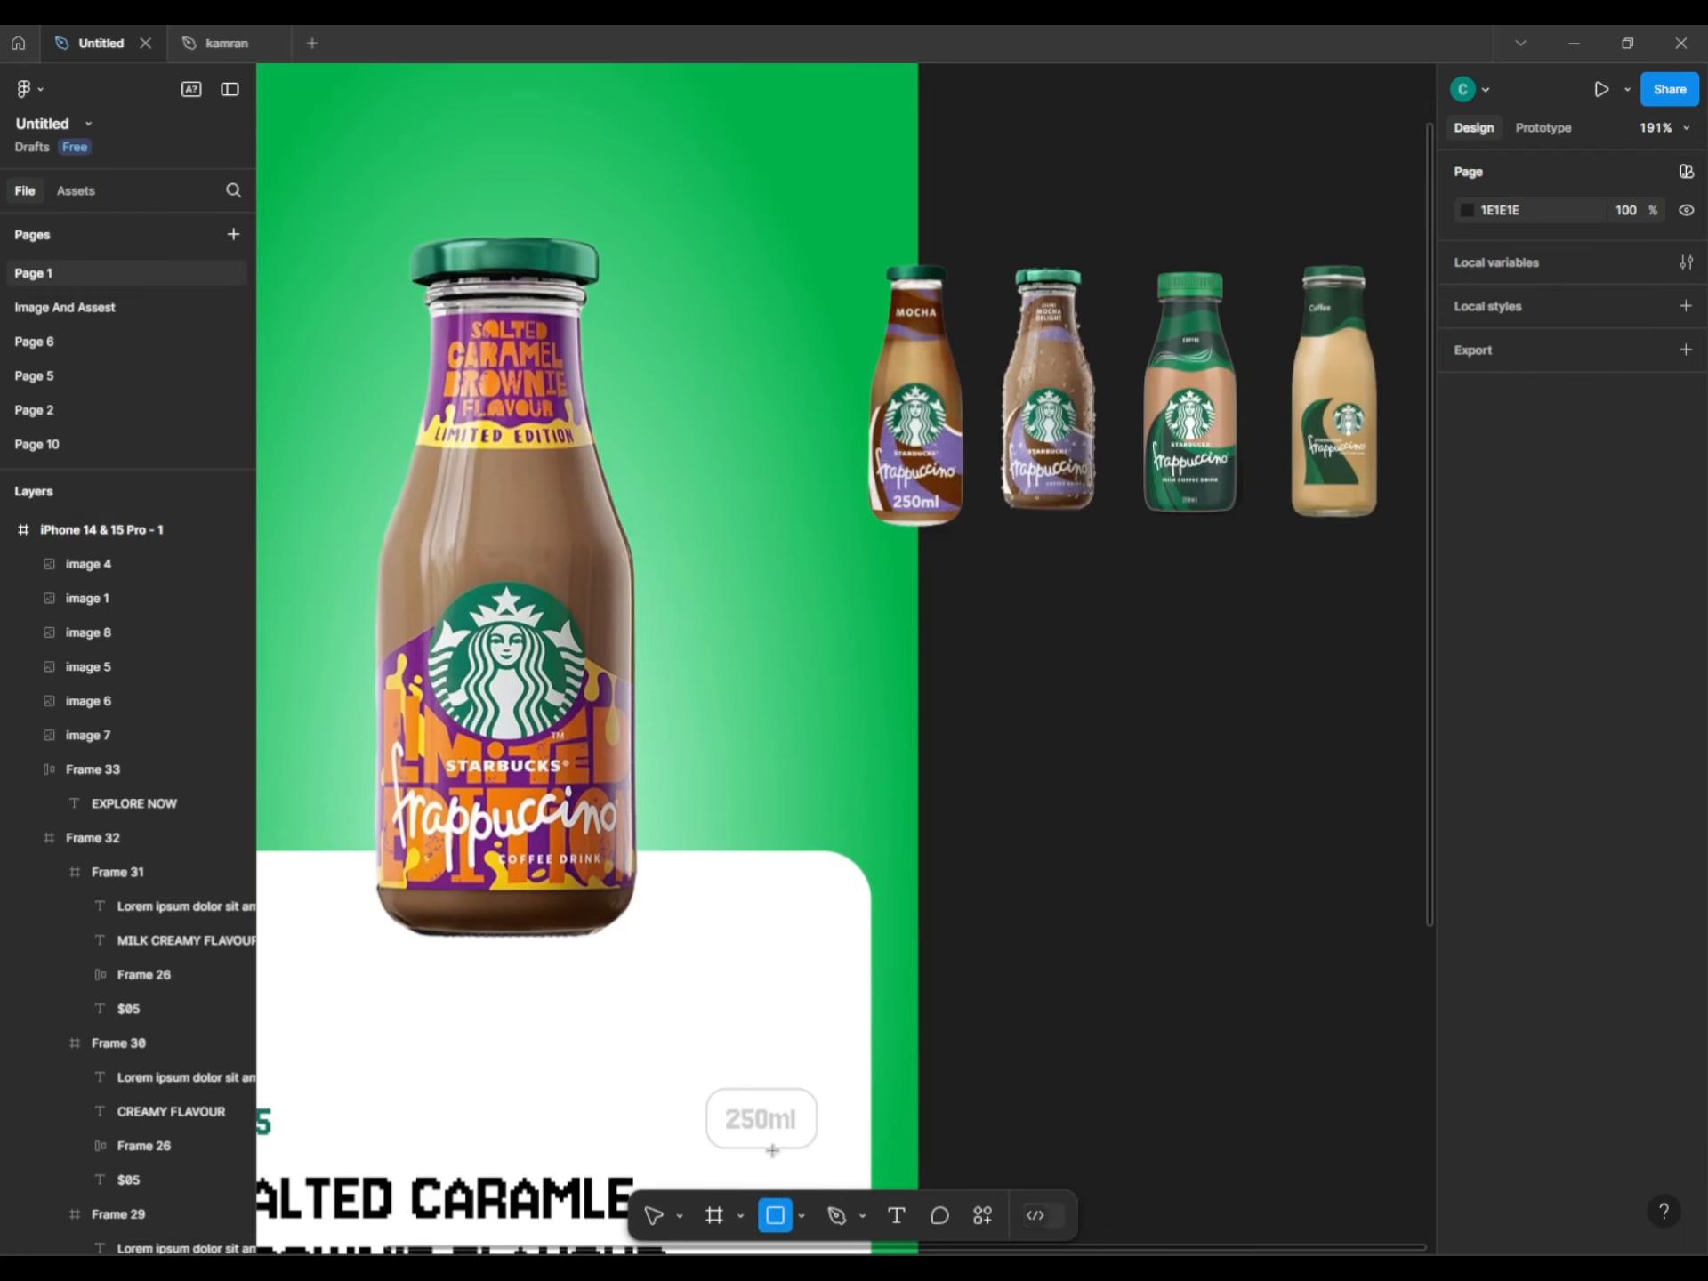
{"action": "left_click", "coordinate": [799, 1217]}
{"action": "left_click", "coordinate": [812, 1086]}
{"action": "scroll", "coordinate": [663, 819], "scroll_direction": "down", "scroll_amount": 4}
{"action": "scroll", "coordinate": [663, 818], "scroll_direction": "left", "scroll_amount": 4}
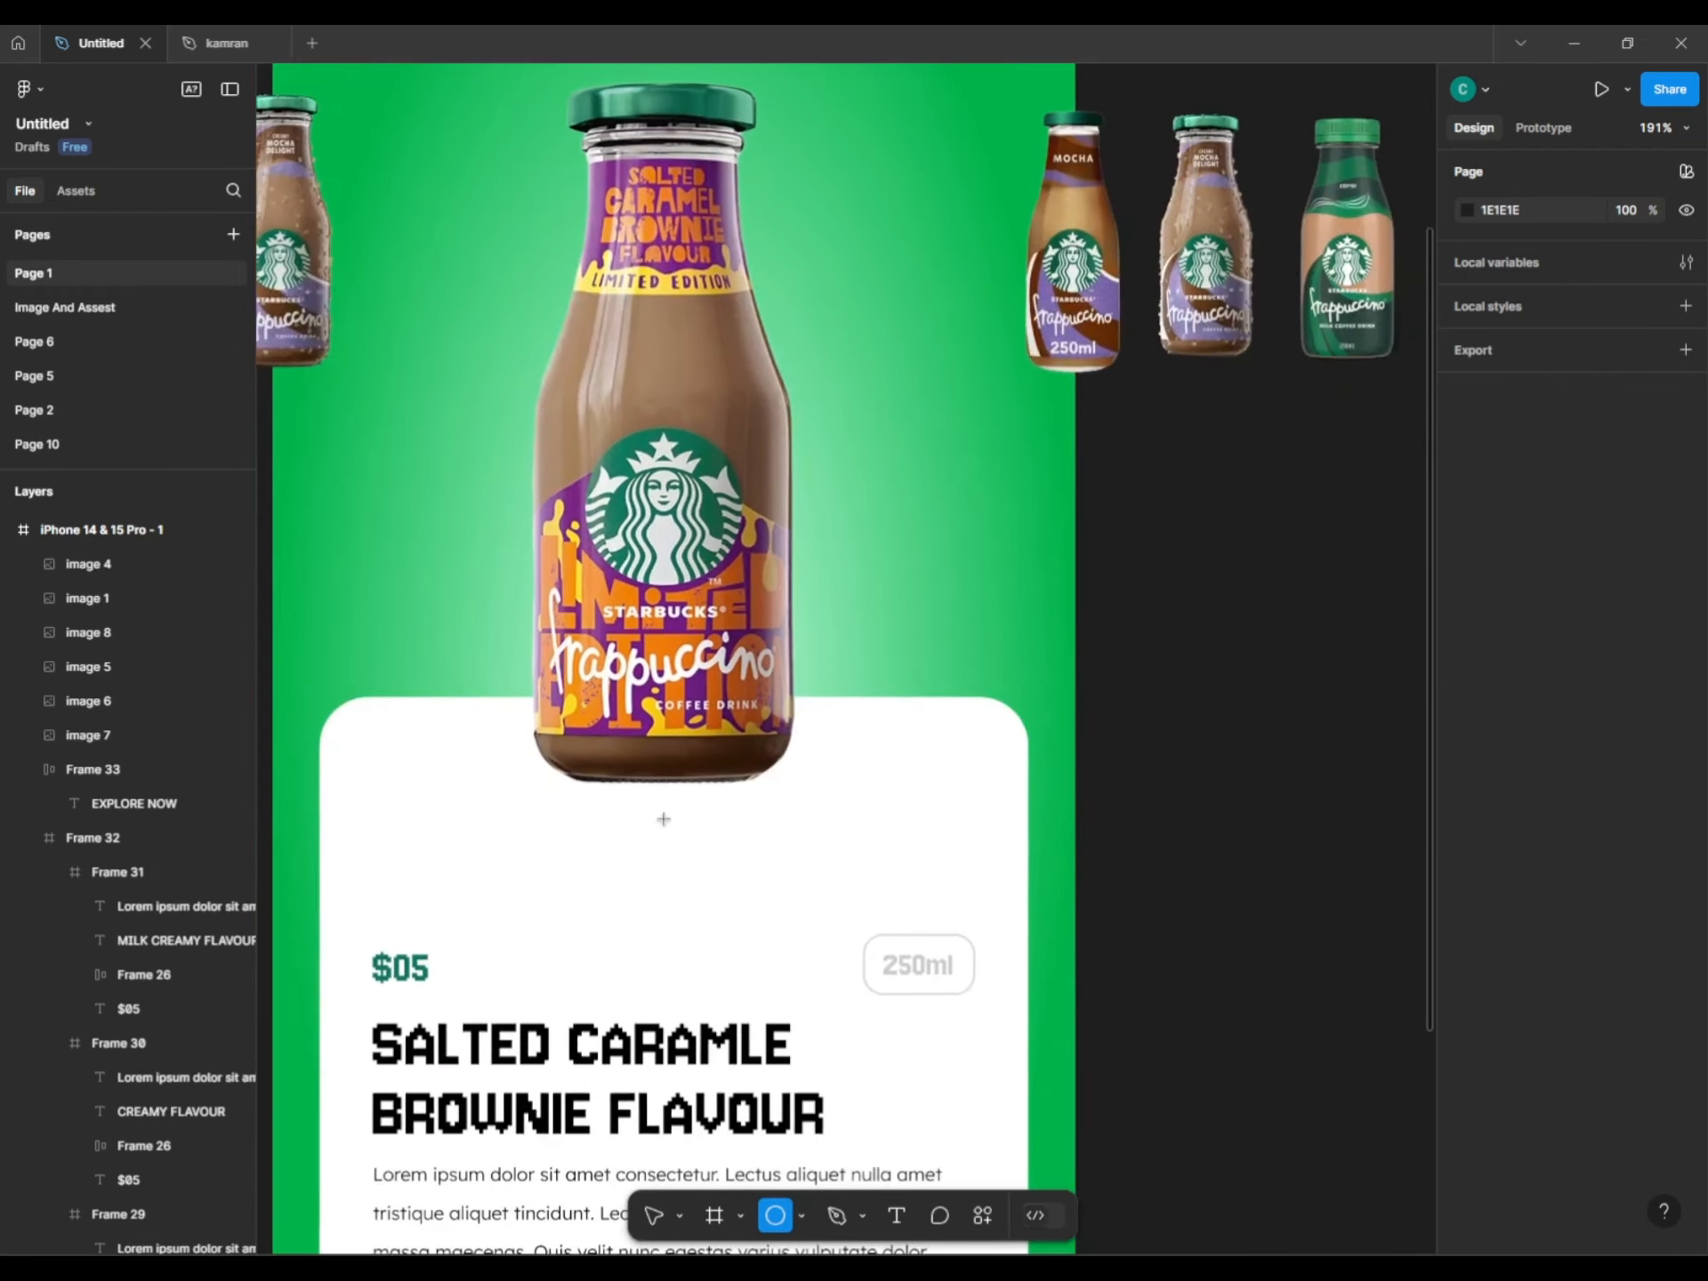
{"action": "left_click_drag", "start_coordinate": [560, 801], "coordinate": [674, 811]}
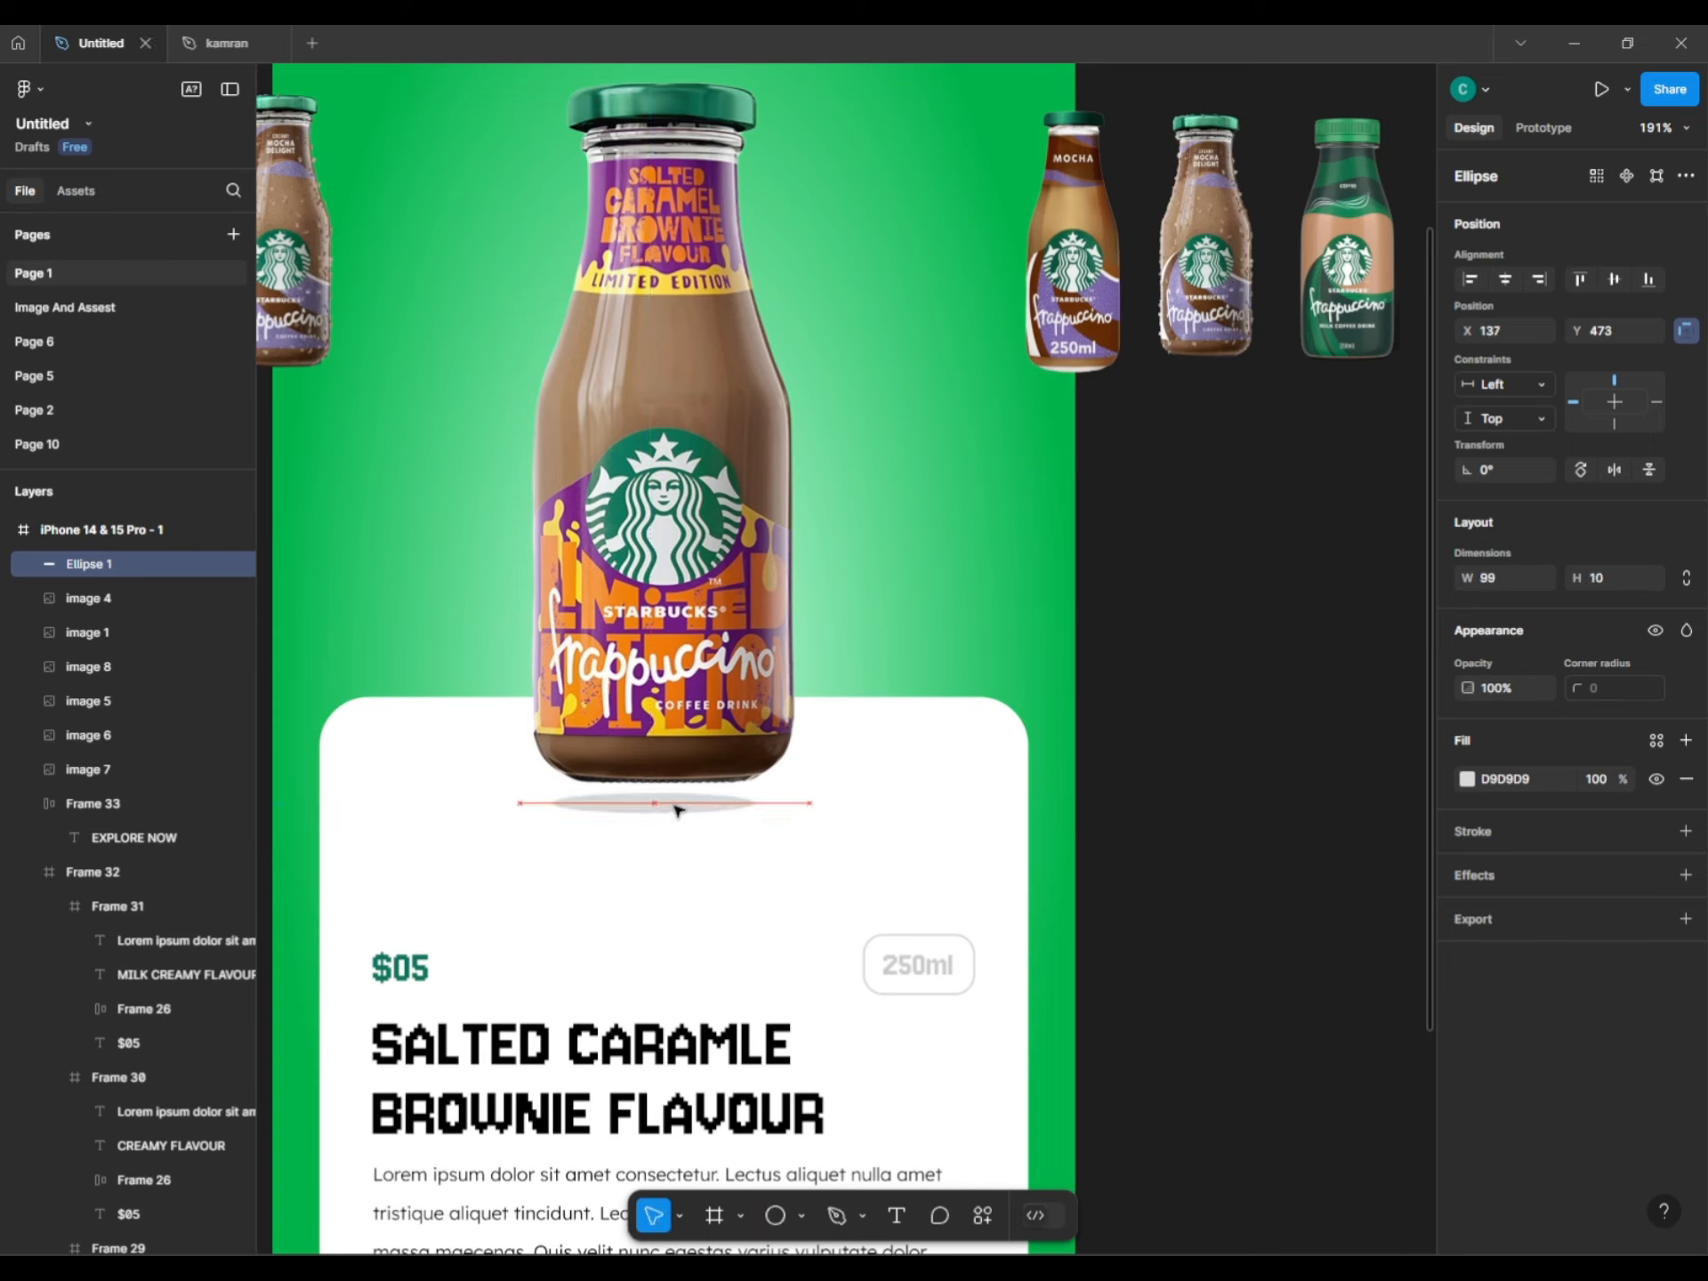
Centre both the ellipse and the main bottle horizontally in the frame.
{"action": "left_click", "coordinate": [1505, 279]}
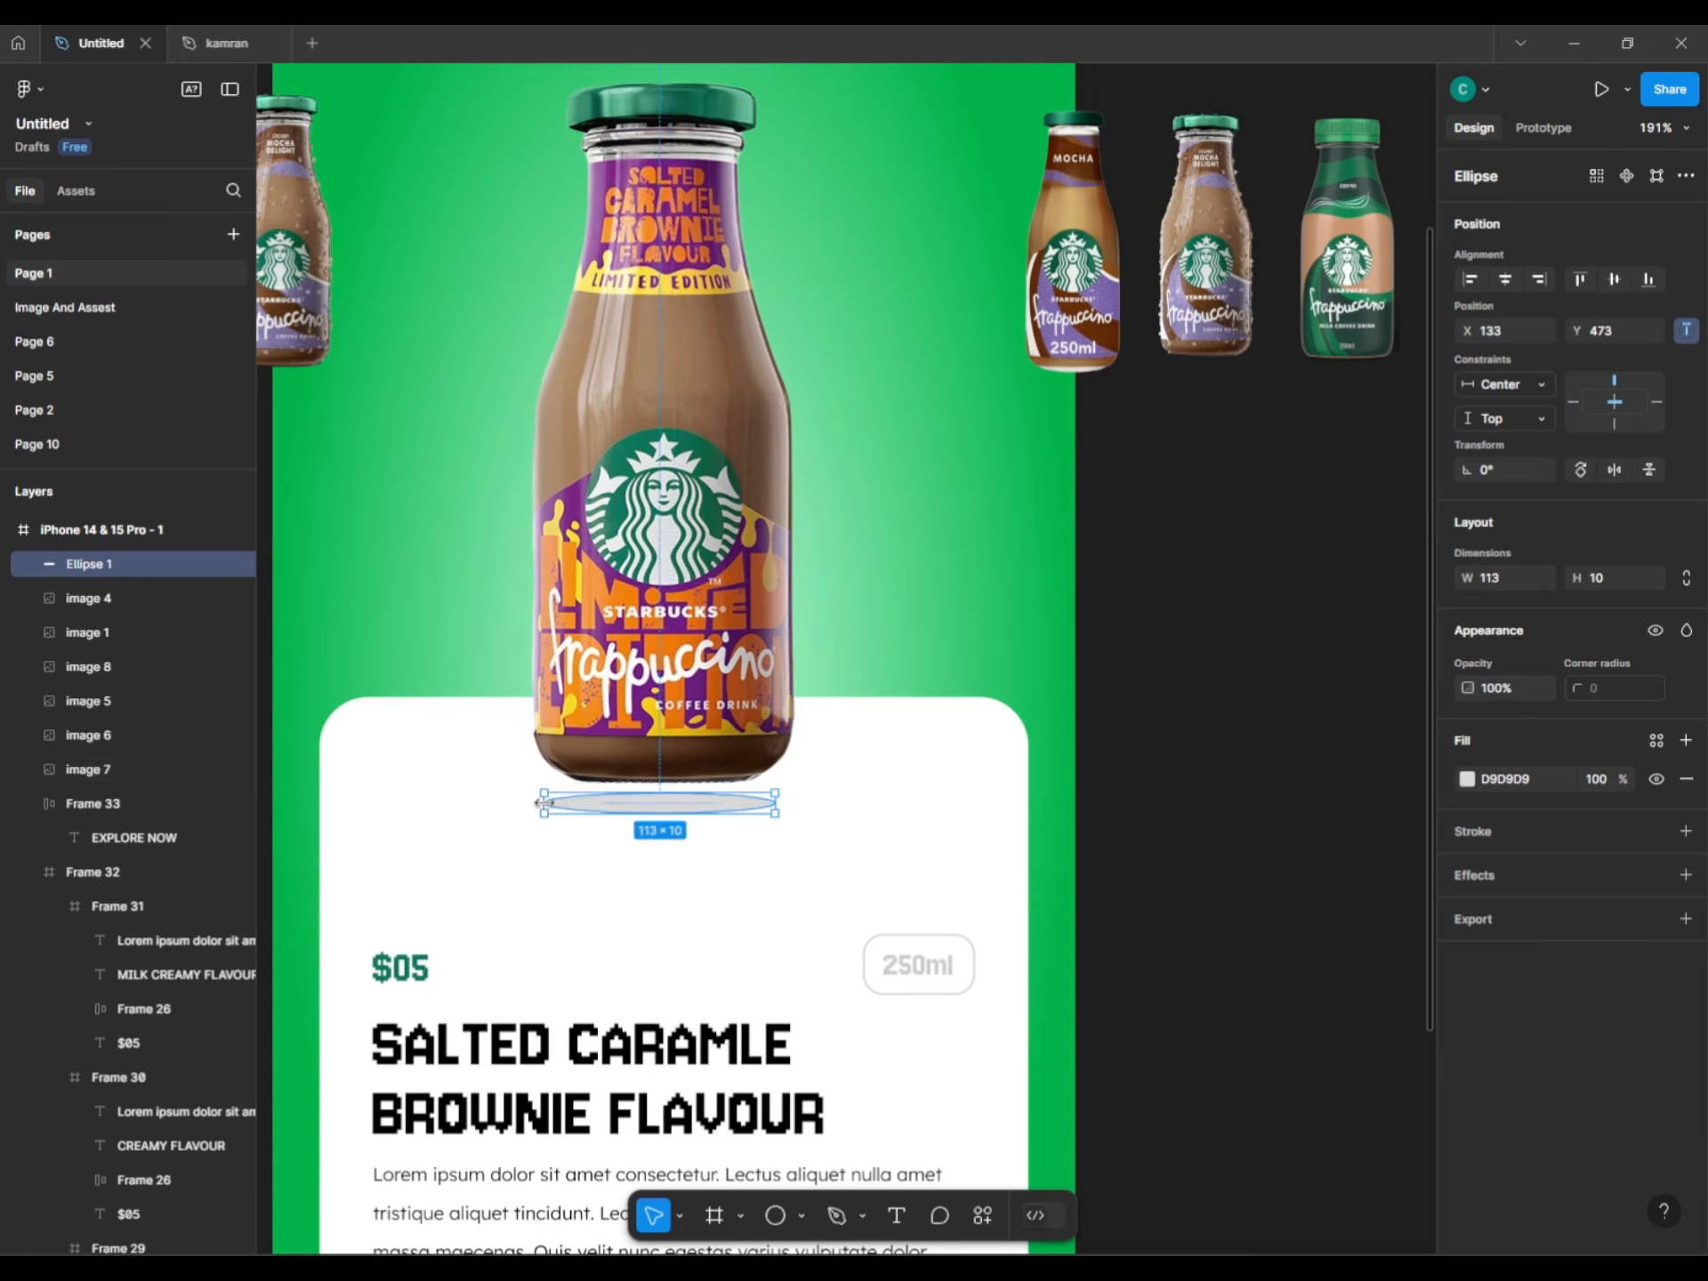
{"action": "left_click", "coordinate": [1505, 278]}
{"action": "left_click", "coordinate": [773, 623]}
{"action": "left_click", "coordinate": [1505, 278]}
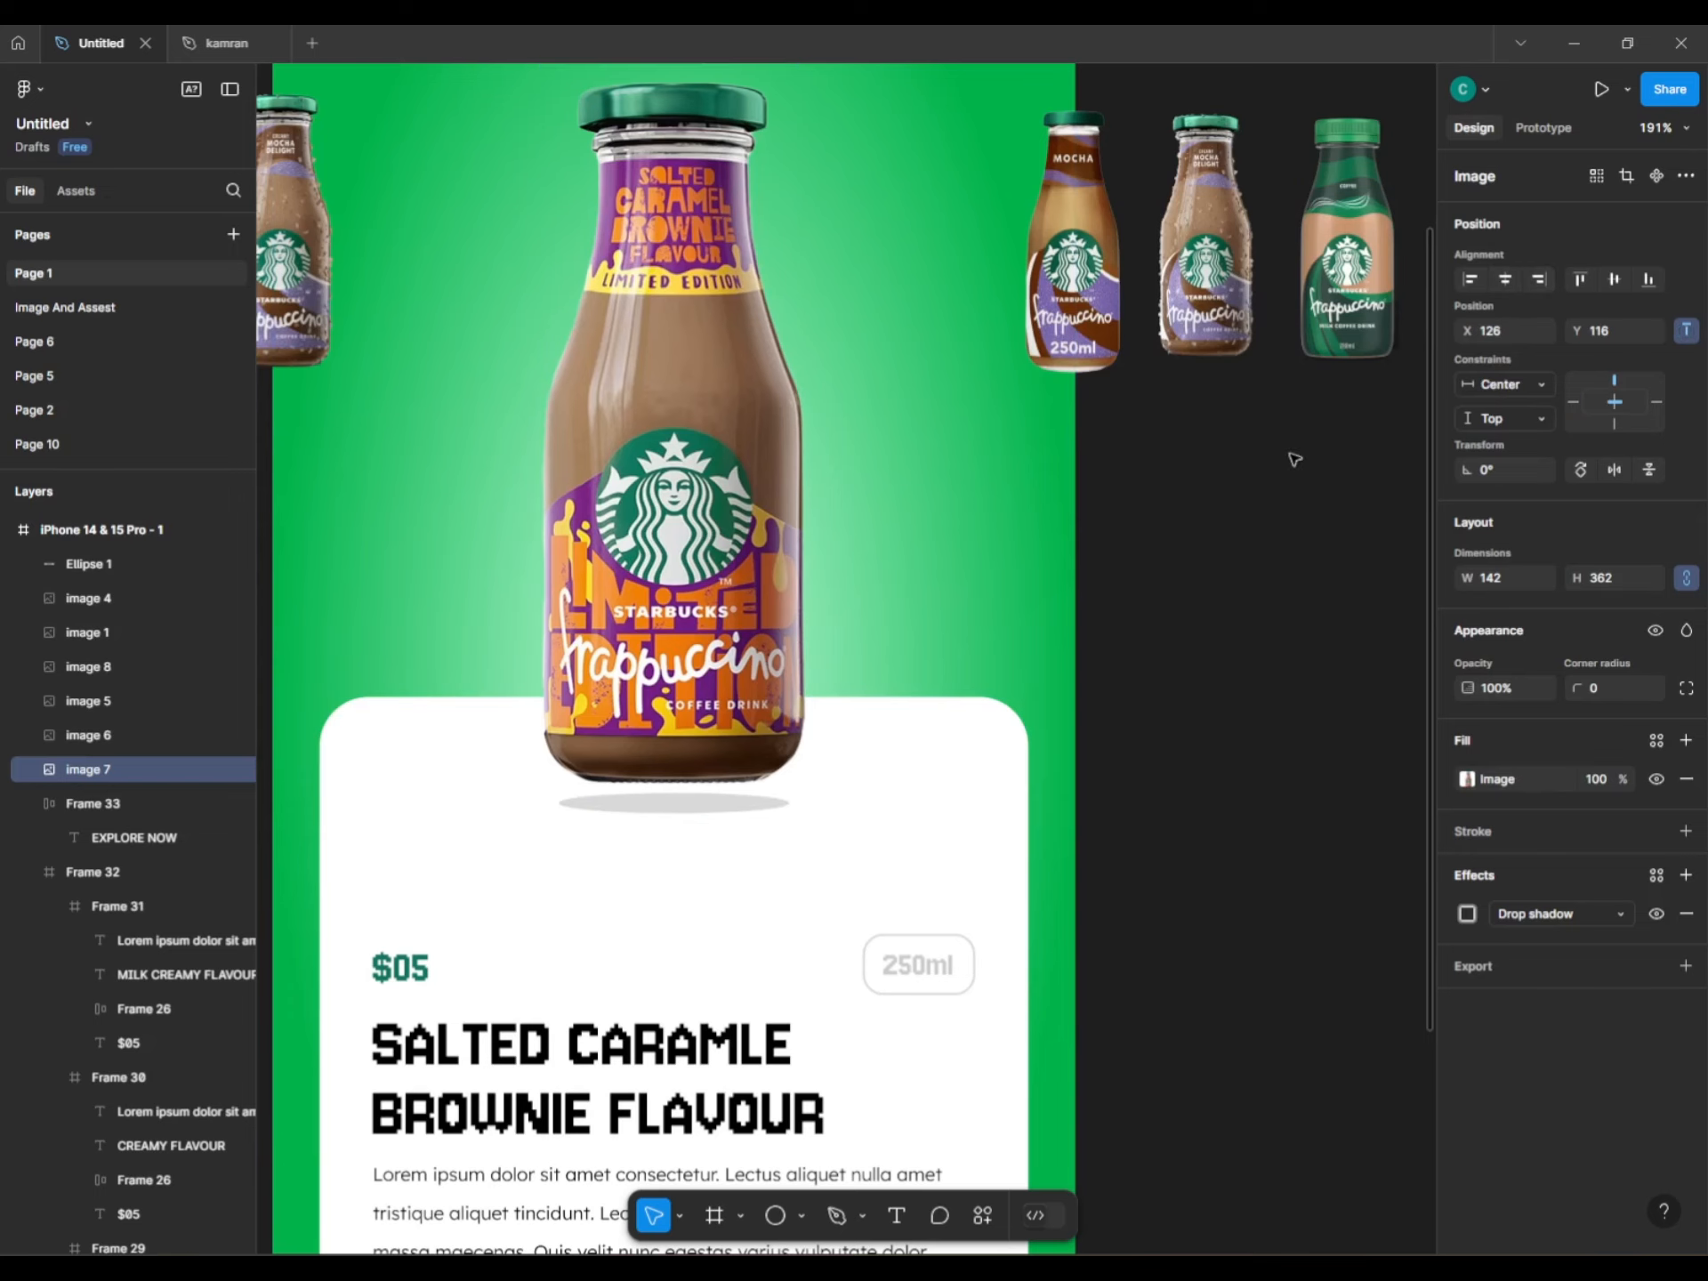
{"action": "left_click", "coordinate": [673, 804]}
Fill the ellipse black and add a Layer blur of about 11.
{"action": "left_click", "coordinate": [1467, 779]}
{"action": "left_click_drag", "start_coordinate": [1346, 831], "coordinate": [1445, 979]}
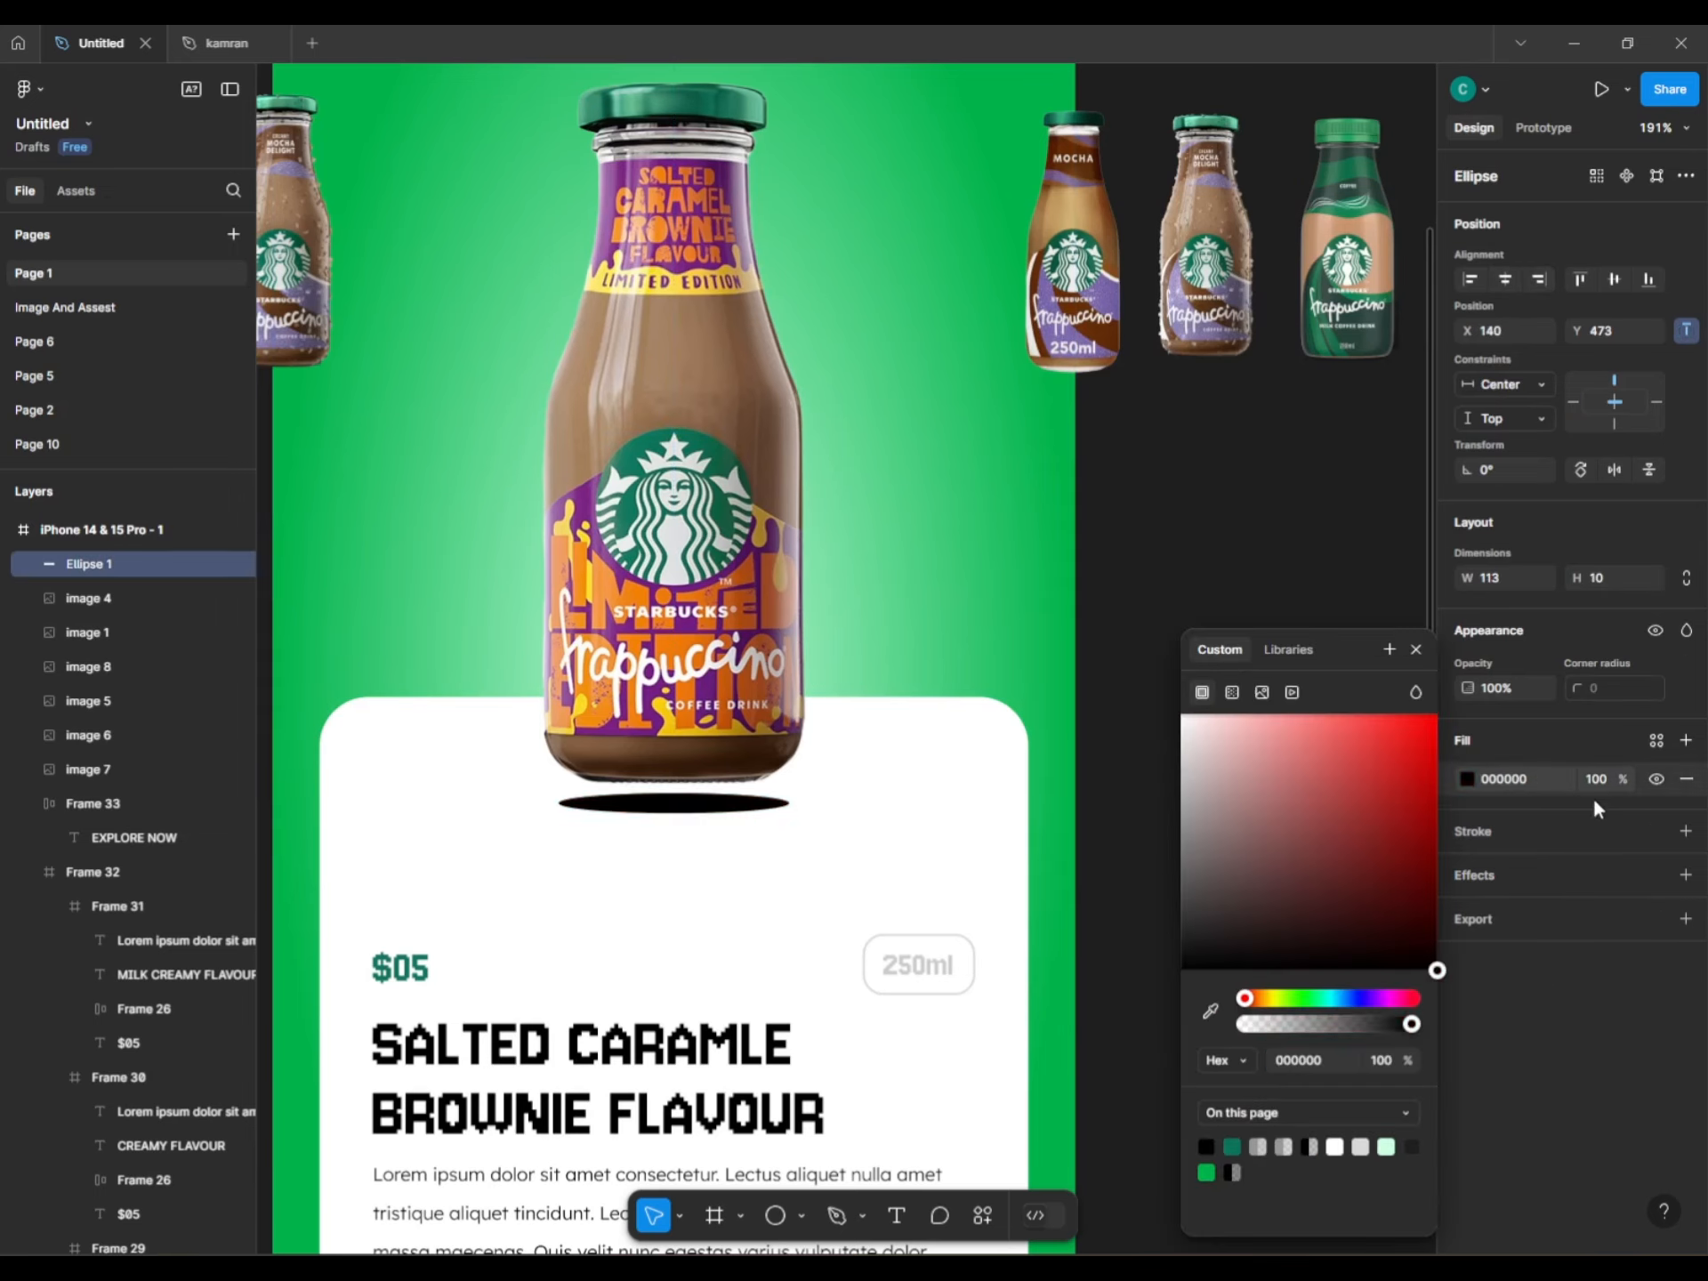
{"action": "left_click", "coordinate": [1477, 876]}
{"action": "left_click", "coordinate": [1498, 909]}
{"action": "left_click", "coordinate": [1503, 946]}
{"action": "left_click", "coordinate": [1469, 914]}
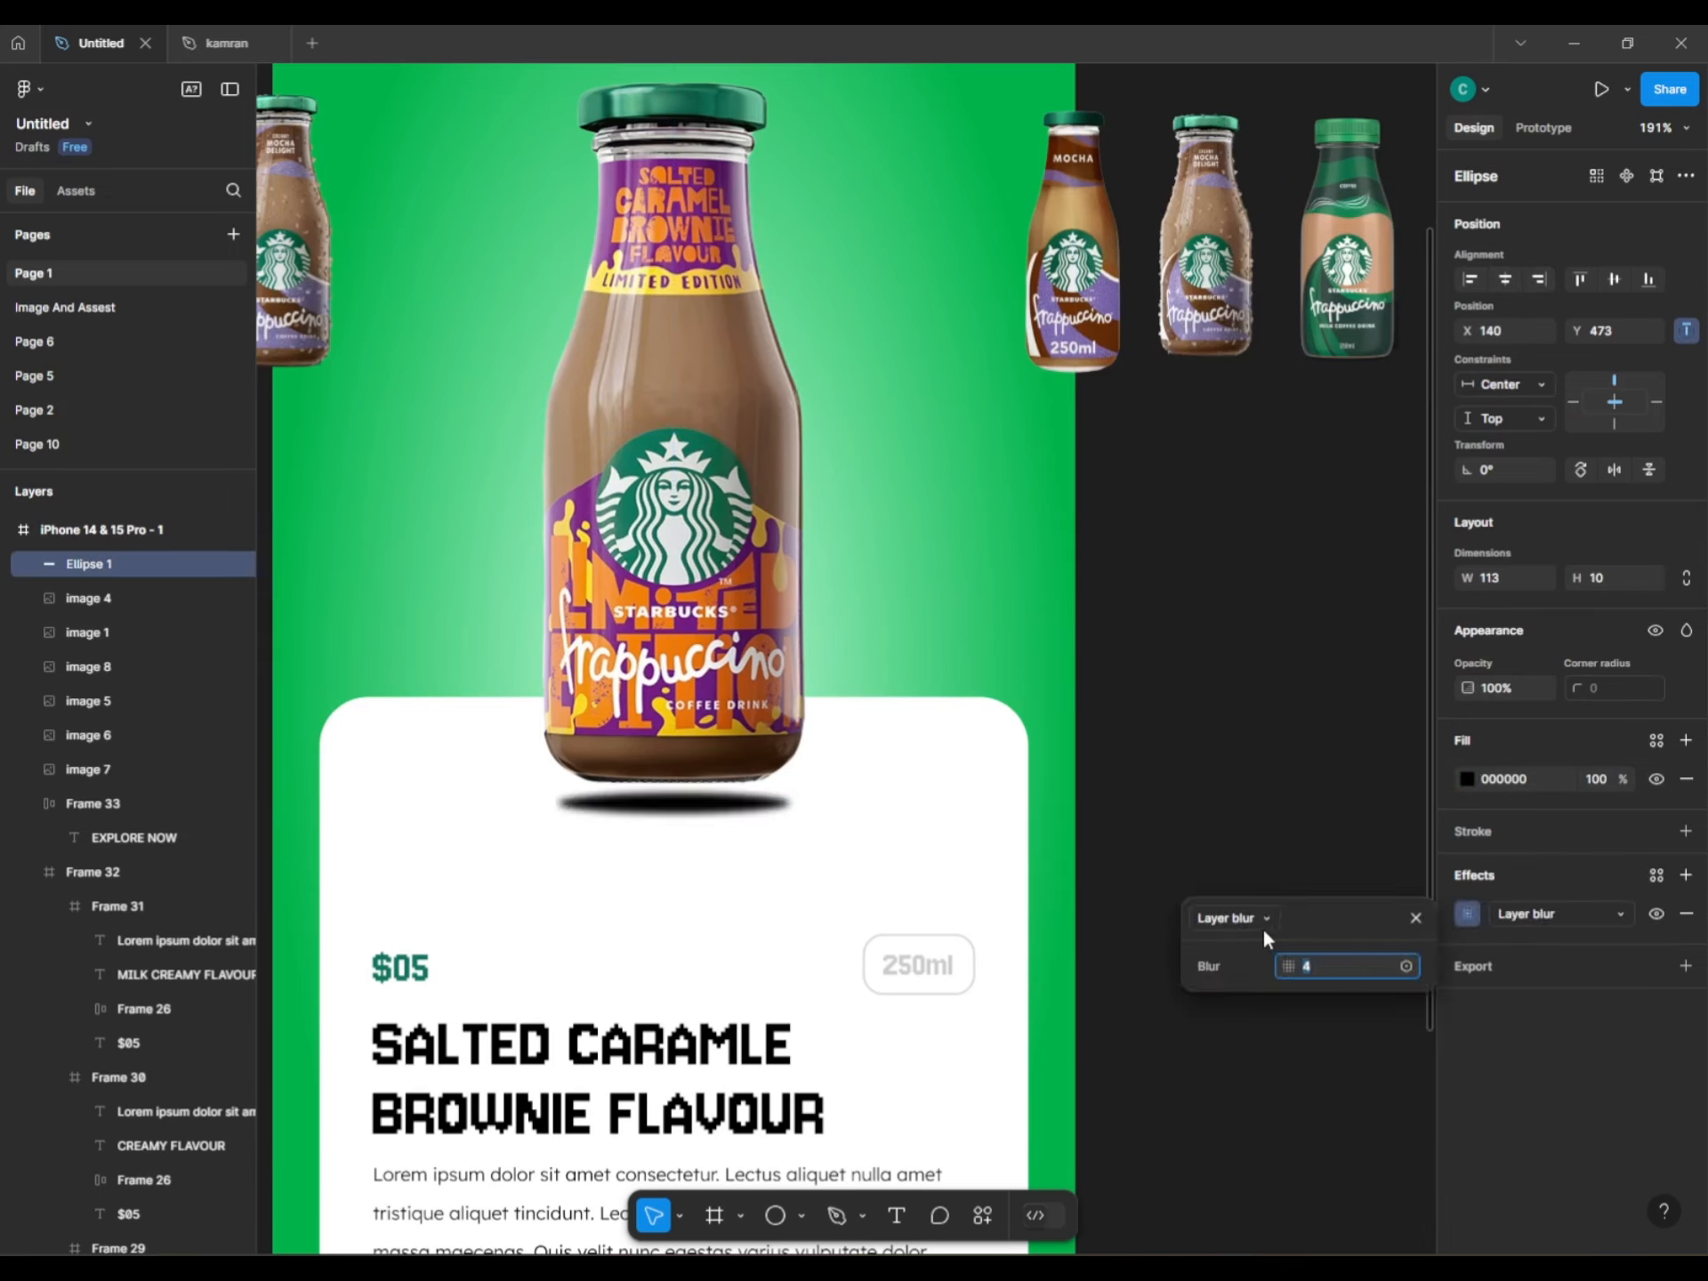
{"action": "left_click_drag", "start_coordinate": [1286, 962], "coordinate": [1424, 949]}
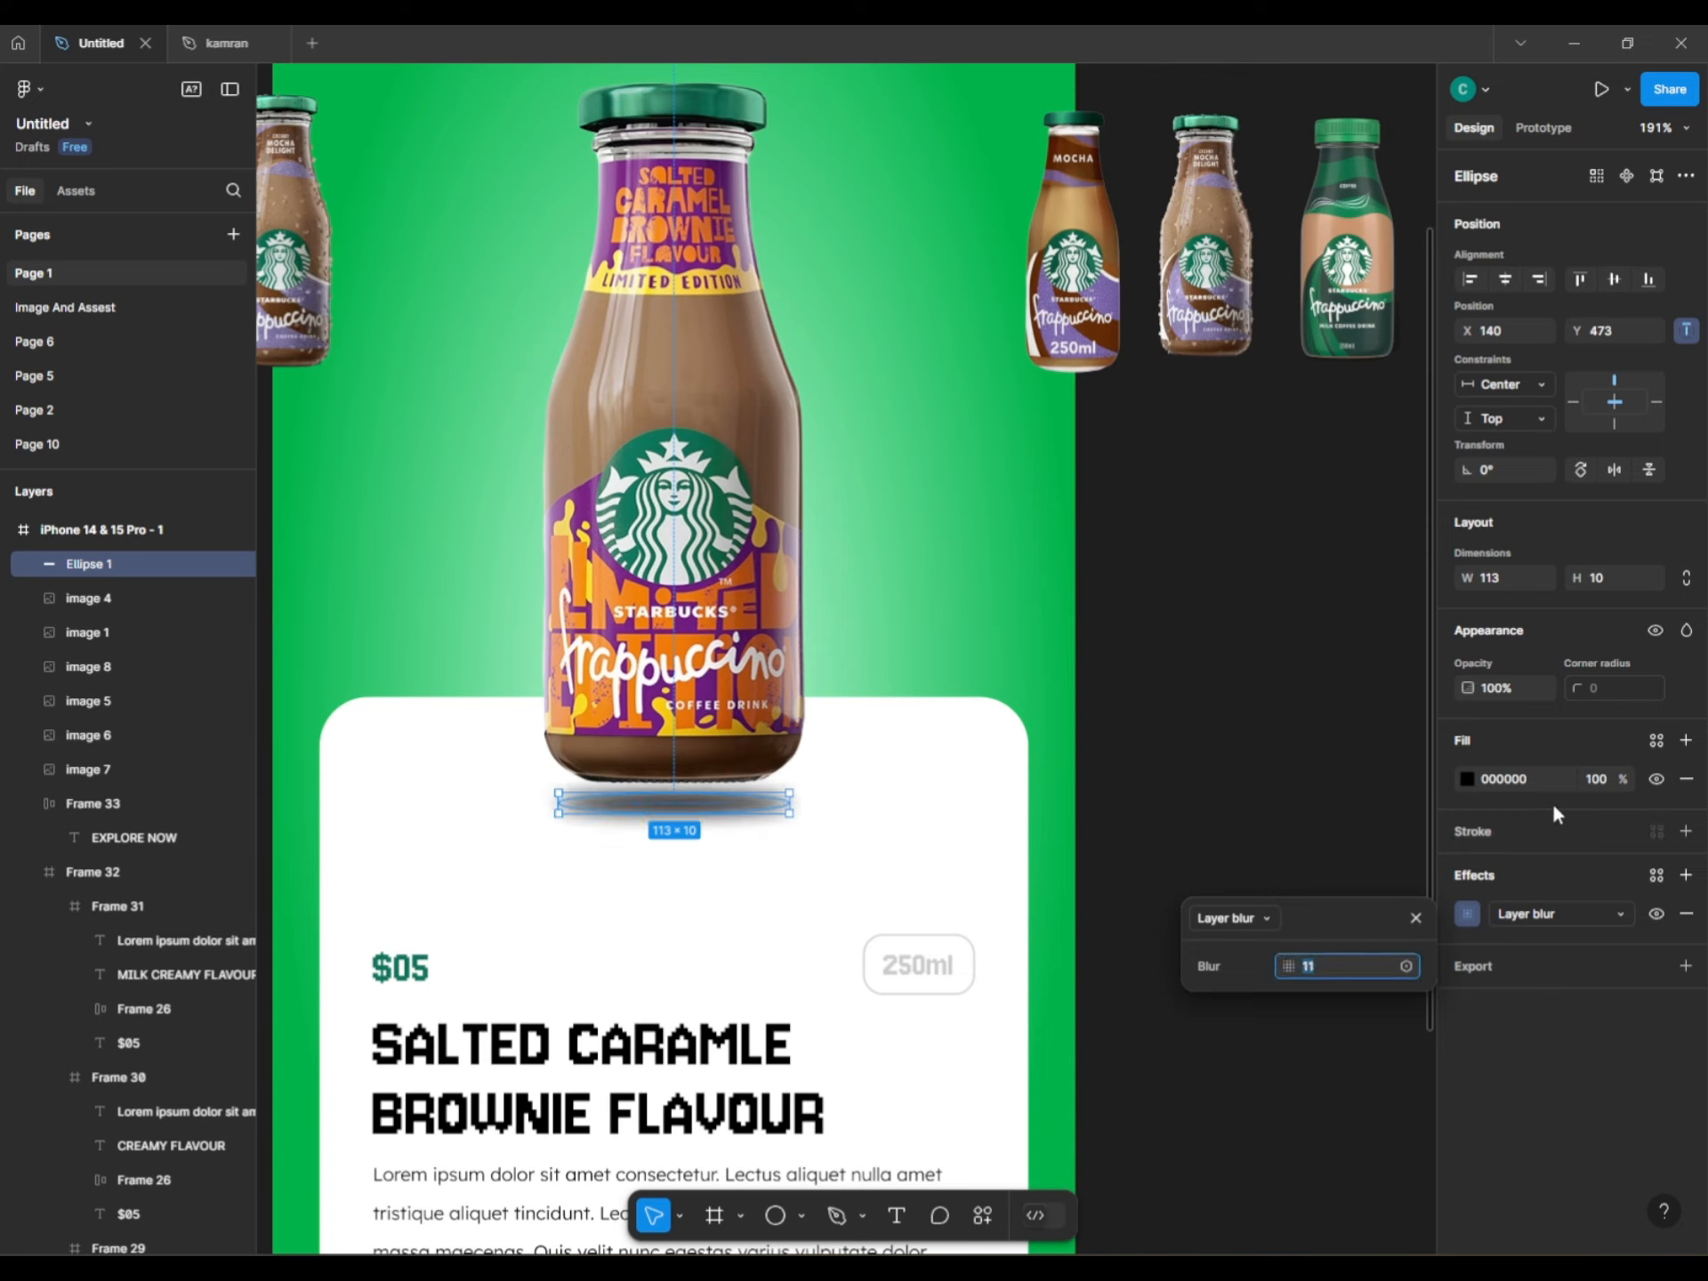
{"action": "left_click", "coordinate": [1321, 766]}
Lower the ellipse fill opacity to 70% and nudge the shadow slightly down.
{"action": "left_click", "coordinate": [648, 810]}
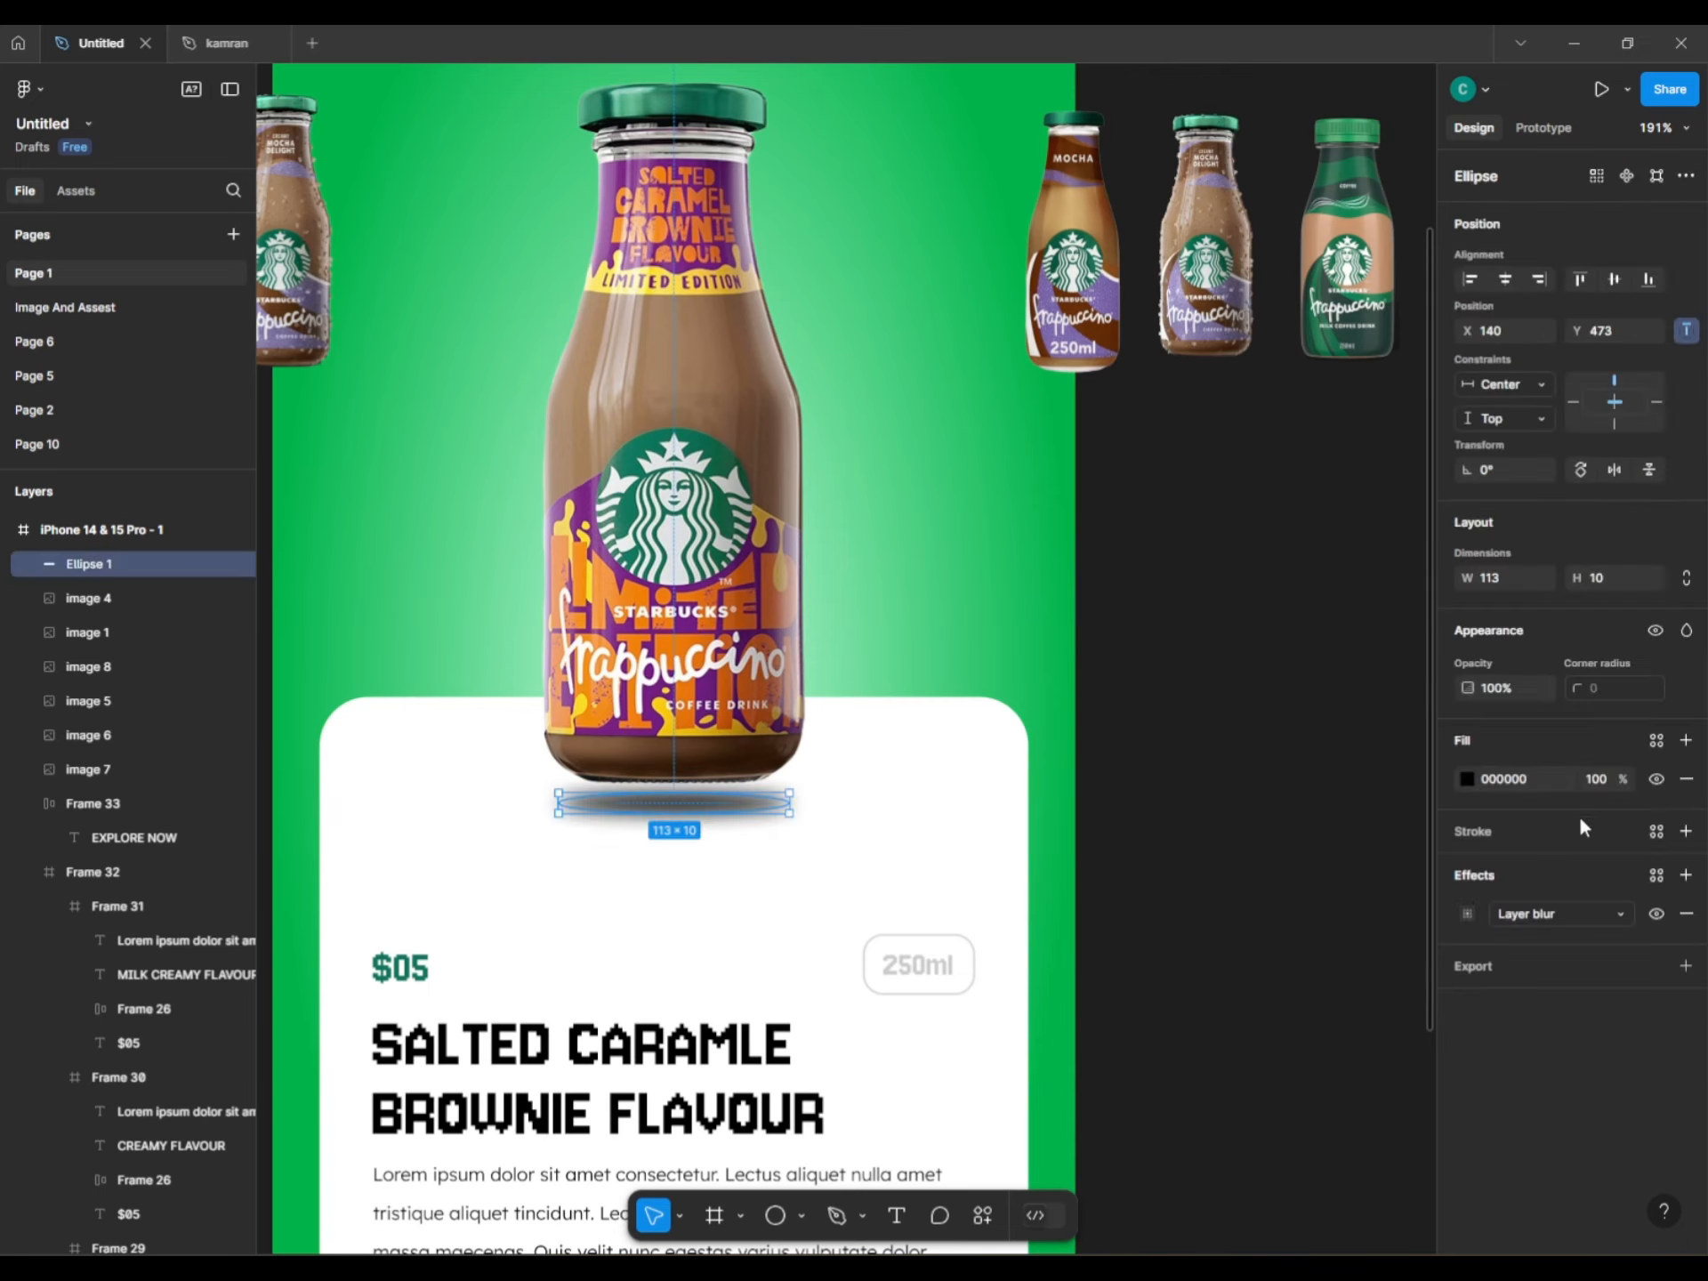
{"action": "left_click_drag", "start_coordinate": [1620, 778], "coordinate": [1576, 782]}
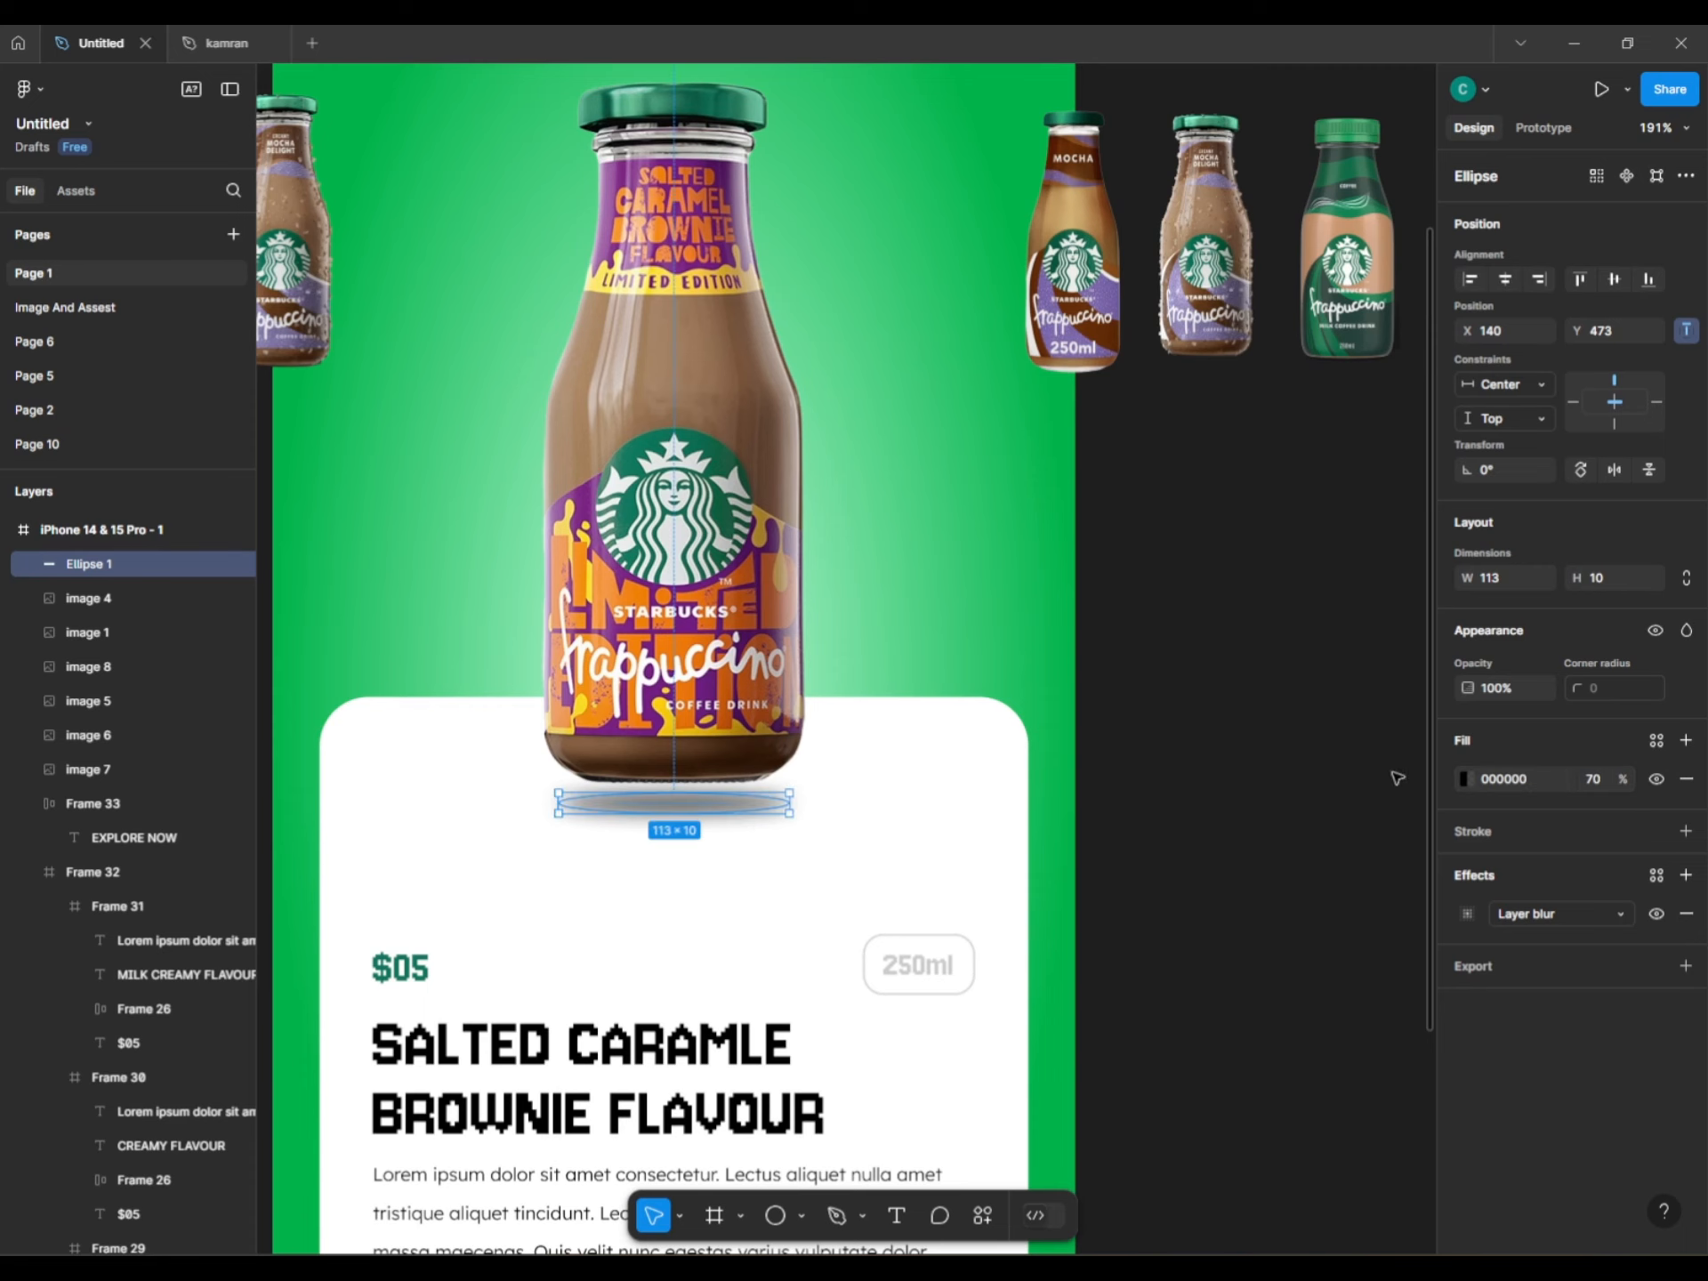
{"action": "left_click", "coordinate": [1267, 742]}
{"action": "scroll", "coordinate": [1231, 735], "scroll_direction": "down", "scroll_amount": 3}
{"action": "scroll", "coordinate": [759, 881], "scroll_direction": "up", "scroll_amount": 1}
{"action": "left_click", "coordinate": [801, 857]}
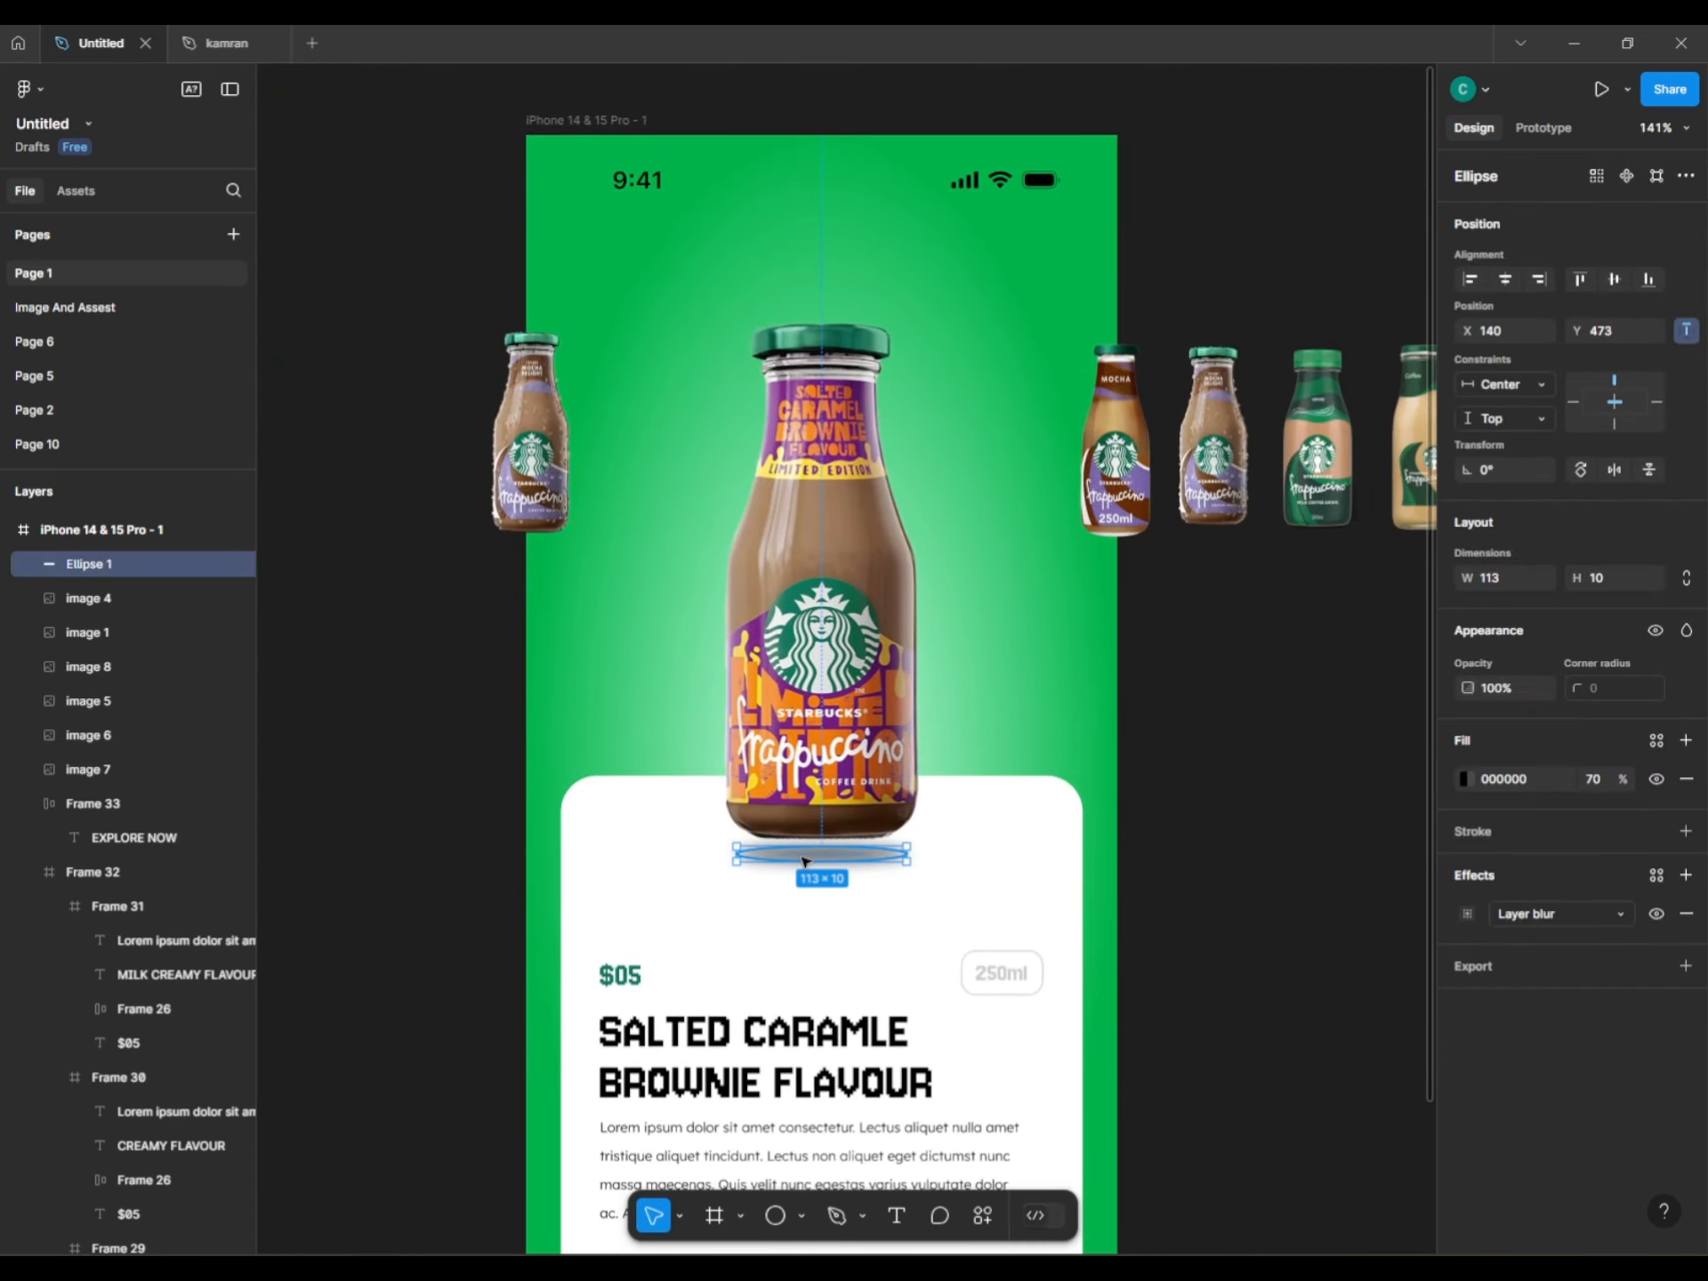
{"action": "left_click_drag", "start_coordinate": [803, 859], "coordinate": [803, 861]}
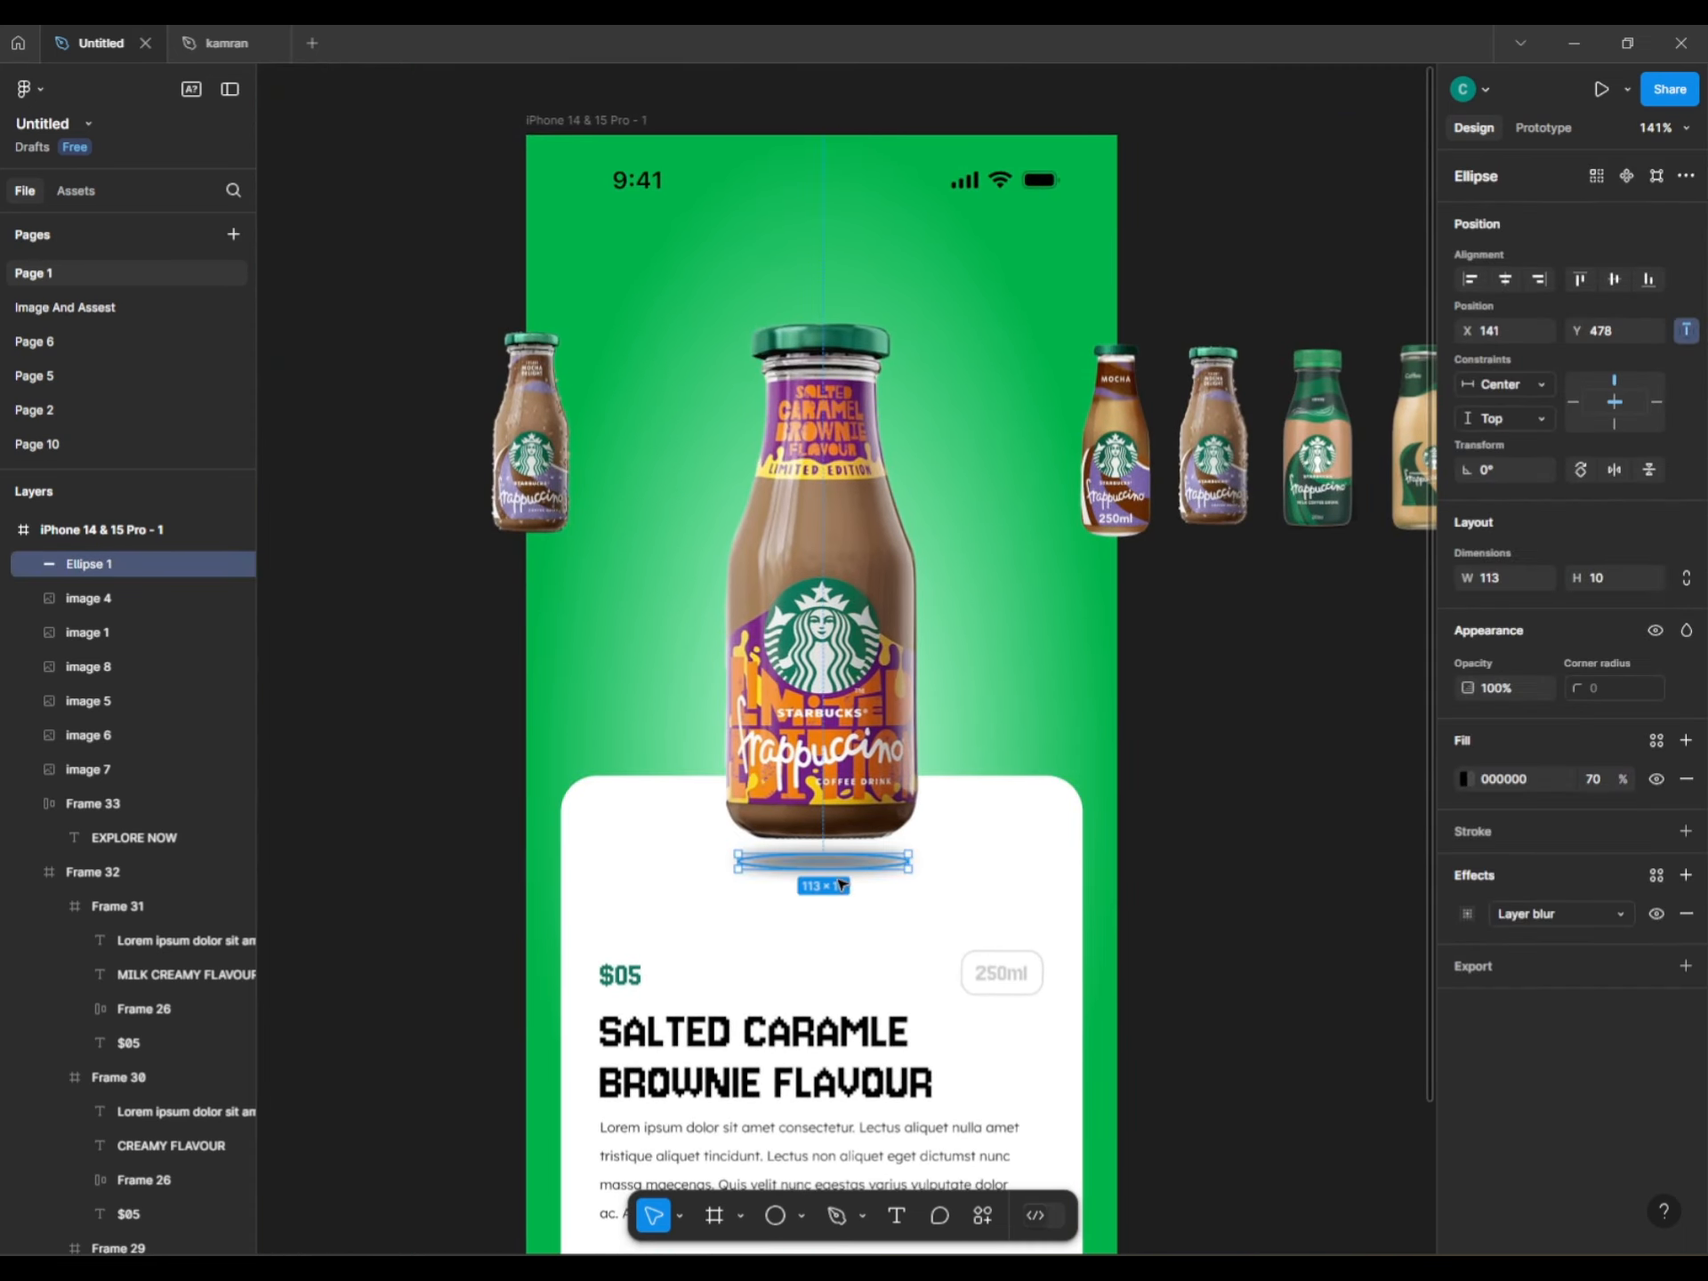
Copy the shadow under the left bottle and shrink it to 46 wide.
{"action": "key", "text": "ctrl+alt+g"}
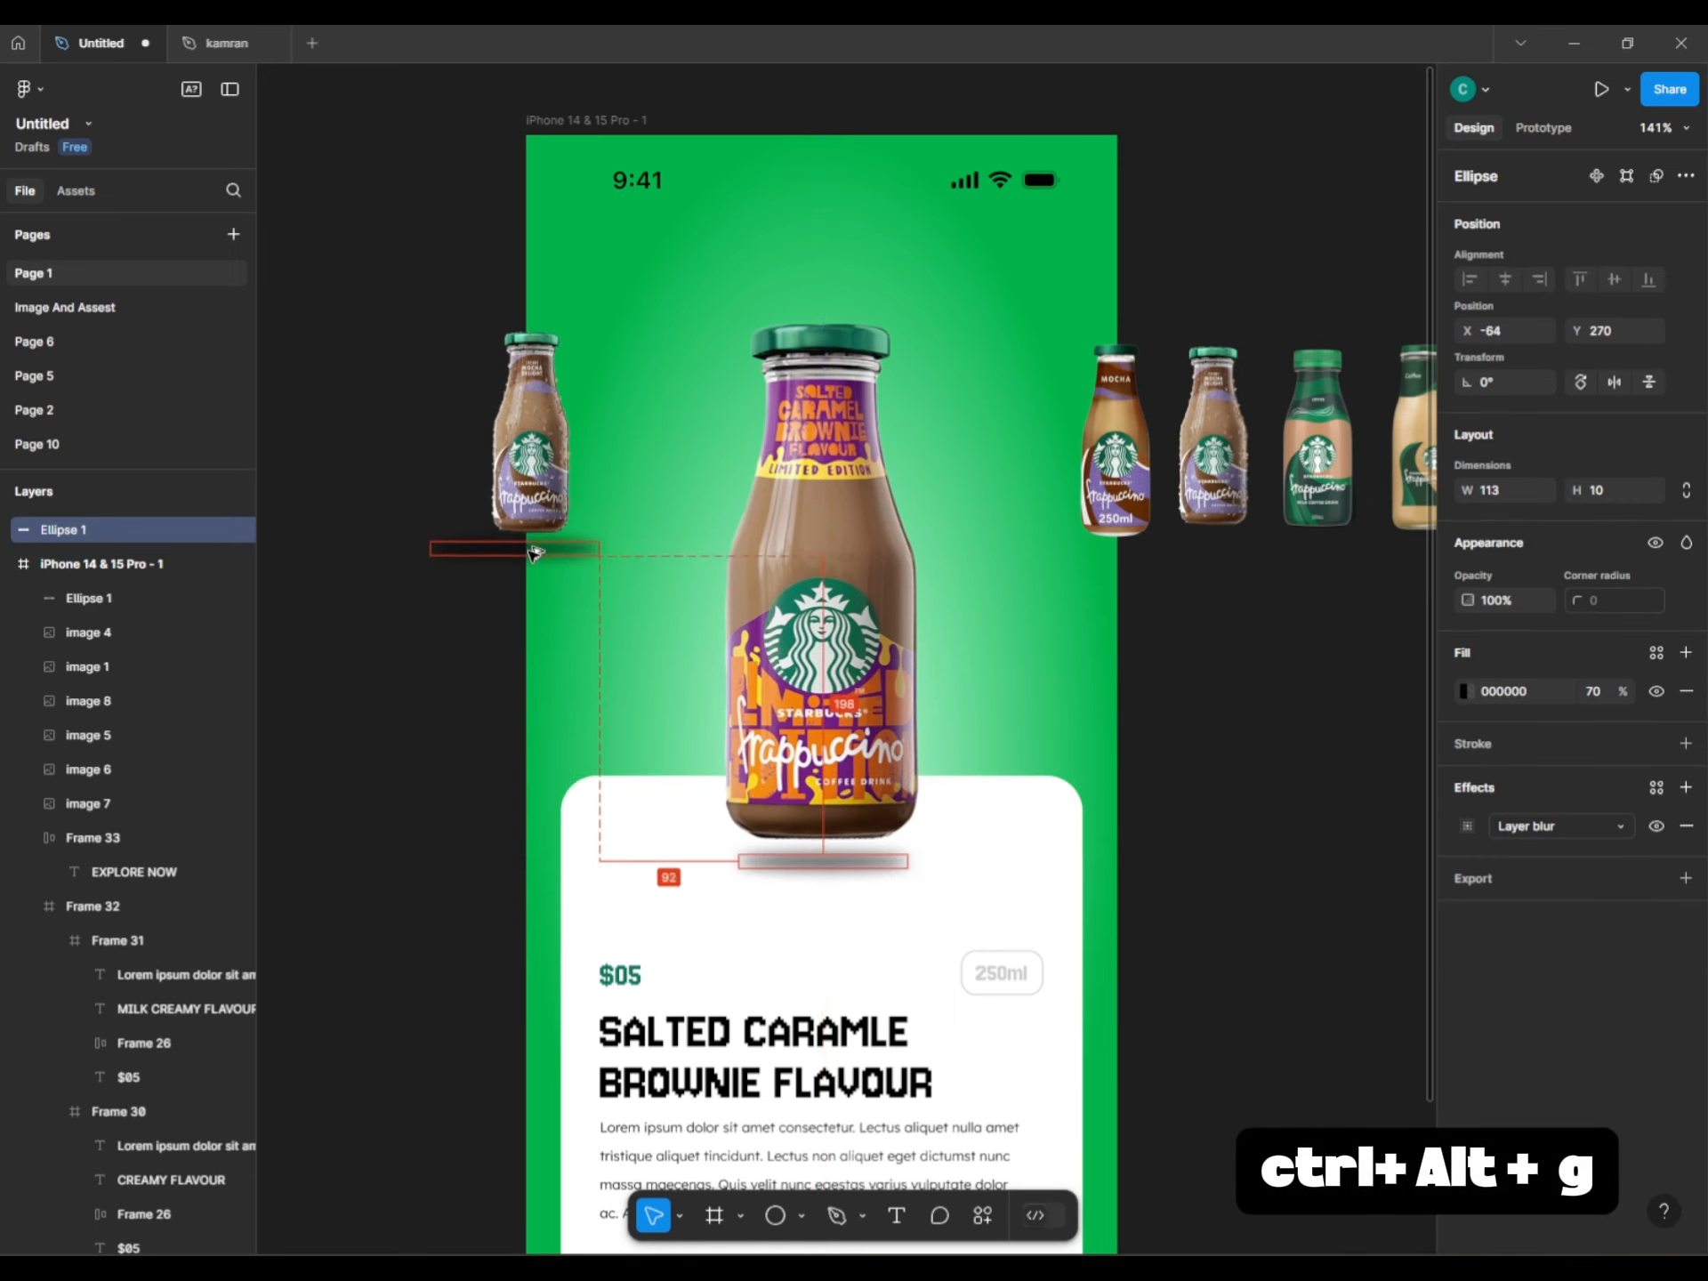
{"action": "left_click_drag", "start_coordinate": [533, 552], "coordinate": [534, 551]}
{"action": "scroll", "coordinate": [529, 547], "scroll_direction": "up", "scroll_amount": 5}
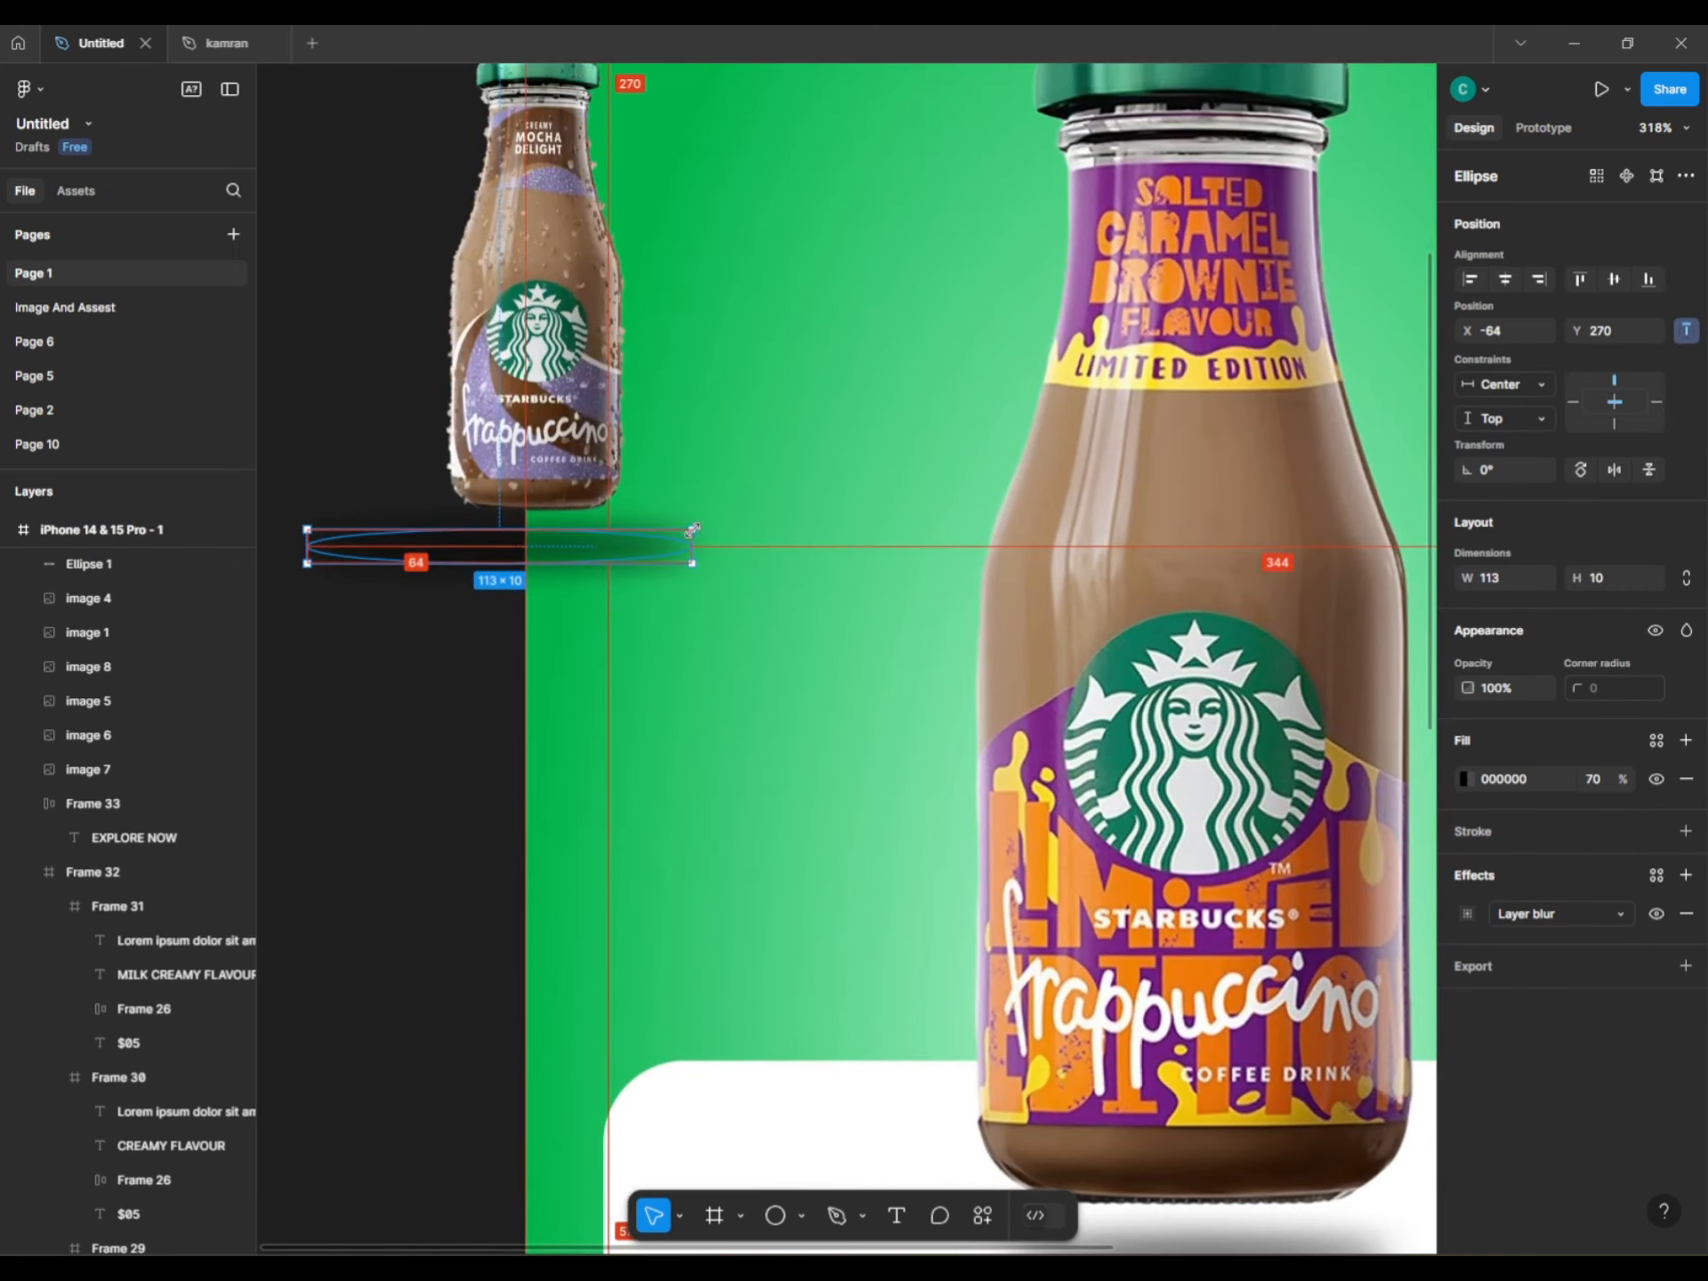
{"action": "mouse_move", "coordinate": [692, 530]}
{"action": "left_mouse_down"}
{"action": "mouse_move", "coordinate": [594, 540]}
{"action": "mouse_move", "coordinate": [692, 550]}
{"action": "mouse_move", "coordinate": [667, 556]}
{"action": "mouse_move", "coordinate": [609, 553]}
{"action": "mouse_move", "coordinate": [610, 533]}
{"action": "mouse_move", "coordinate": [694, 531]}
{"action": "left_mouse_up"}
{"action": "key", "text": "ctrl+d"}
{"action": "left_click_drag", "start_coordinate": [1467, 577], "coordinate": [1409, 578]}
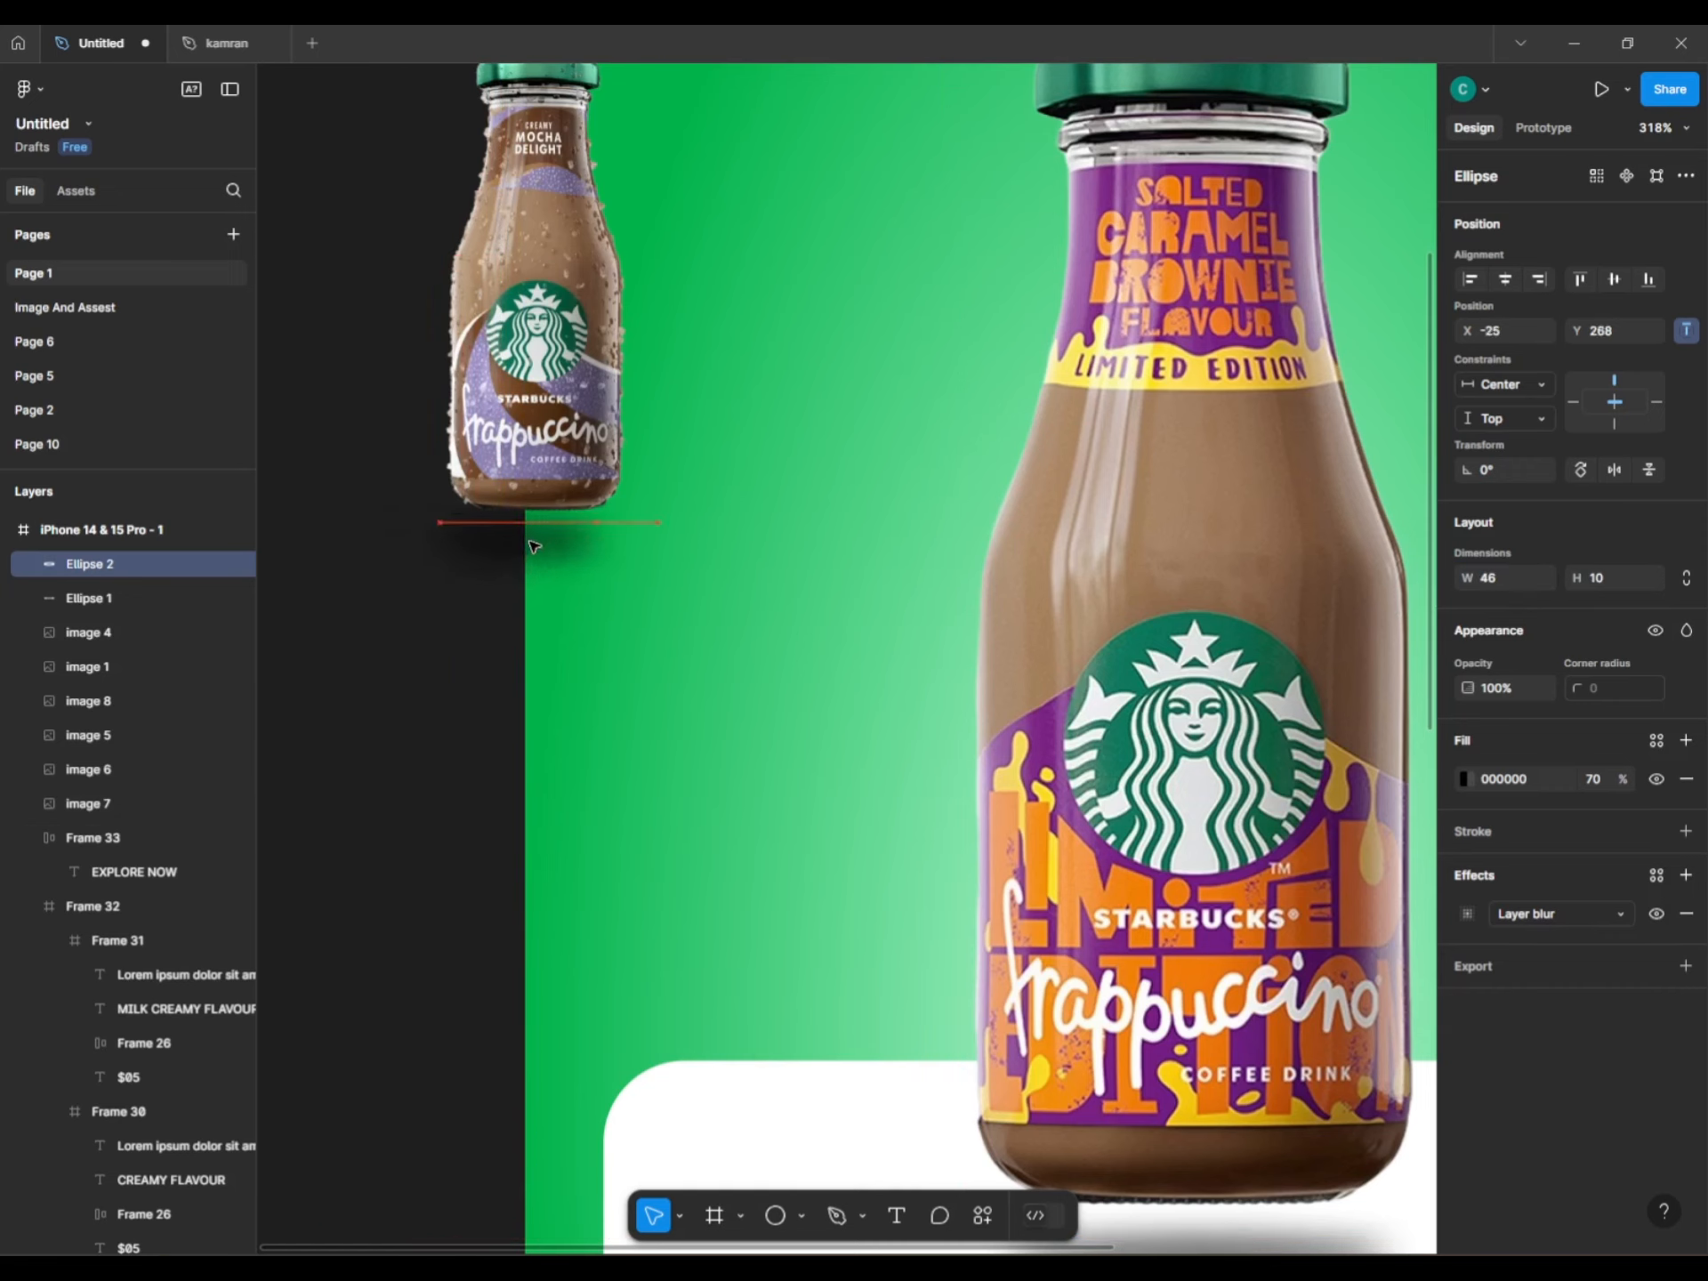
Place small shadow copies under the Mocha, second, green and fourth bottles.
{"action": "left_click", "coordinate": [392, 587]}
{"action": "scroll", "coordinate": [450, 611], "scroll_direction": "down", "scroll_amount": 8}
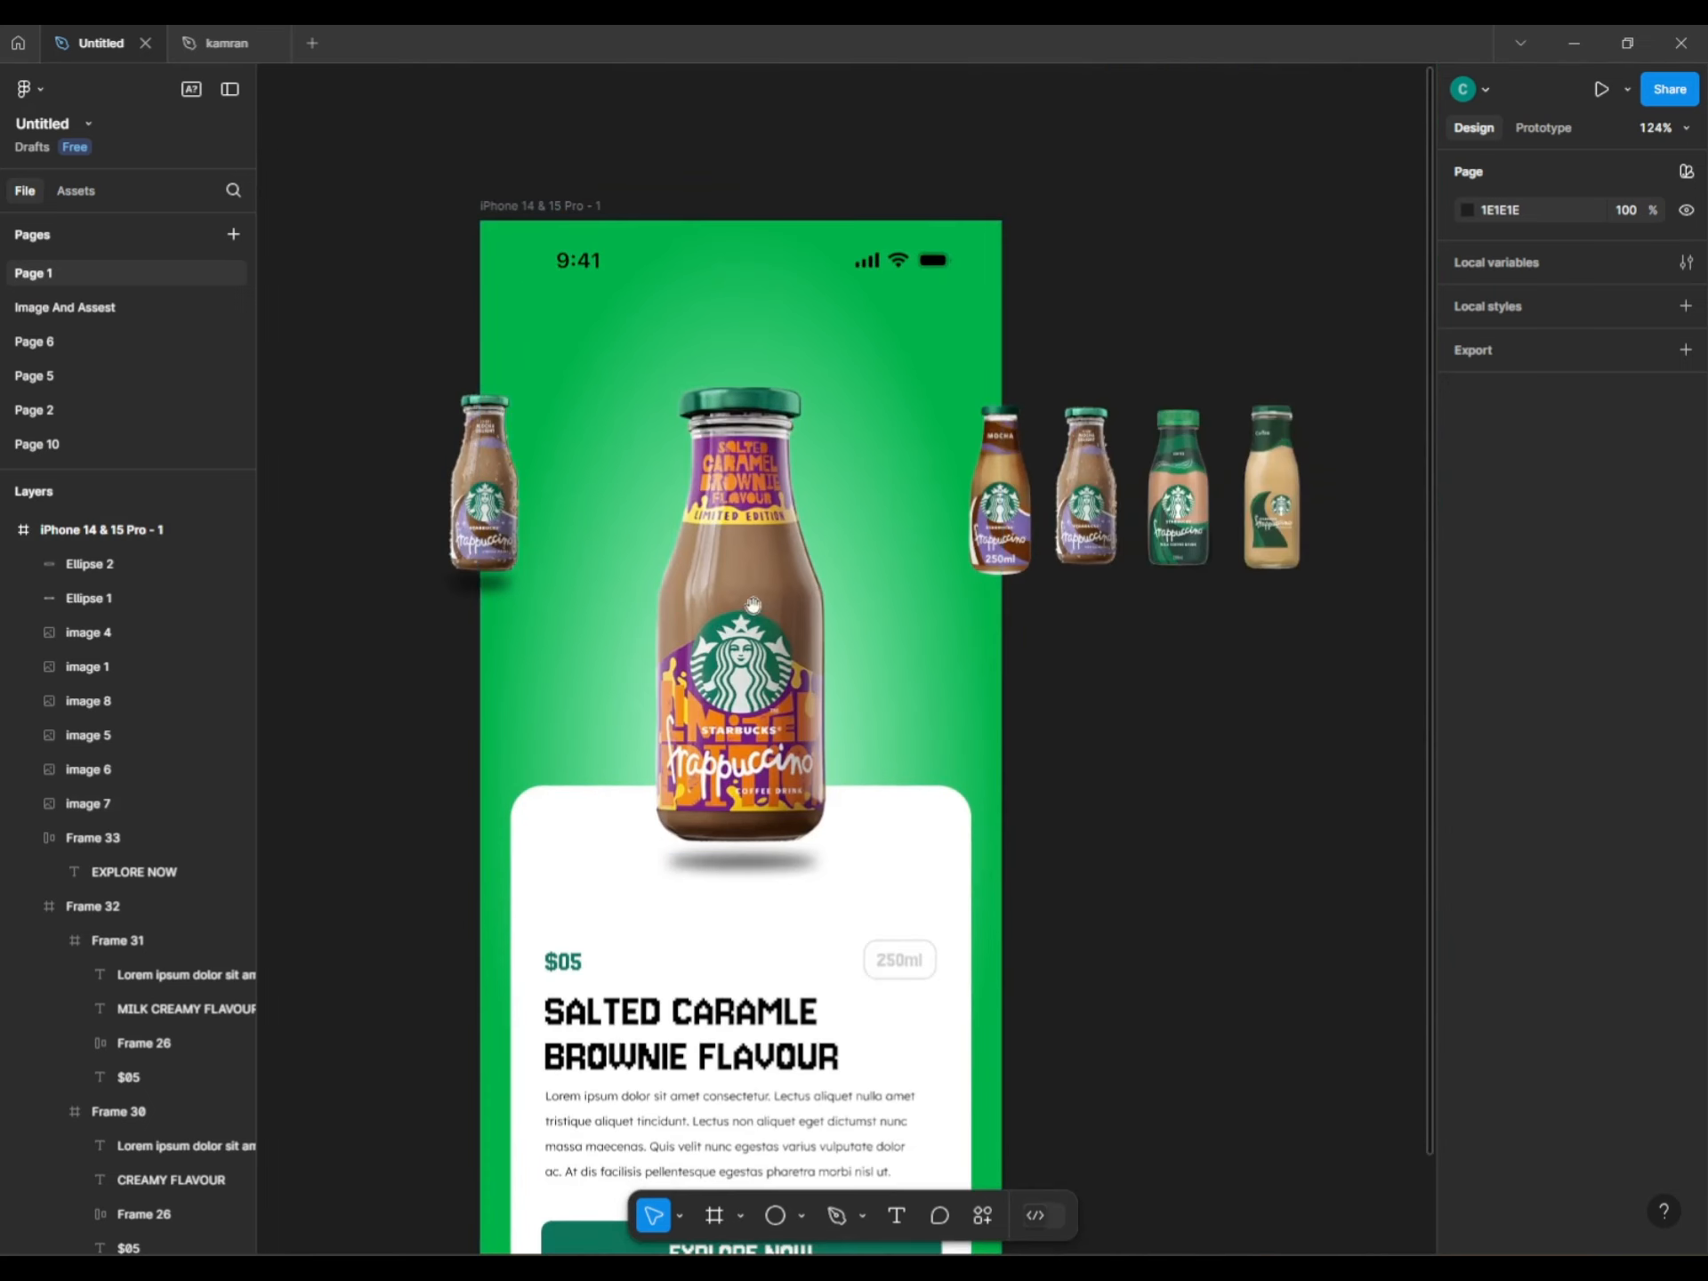
{"action": "scroll", "coordinate": [480, 629], "scroll_direction": "up", "scroll_amount": 5}
{"action": "left_click", "coordinate": [413, 594]}
{"action": "left_click_drag", "start_coordinate": [413, 594], "coordinate": [1380, 646]}
{"action": "scroll", "coordinate": [1361, 645], "scroll_direction": "right", "scroll_amount": 5}
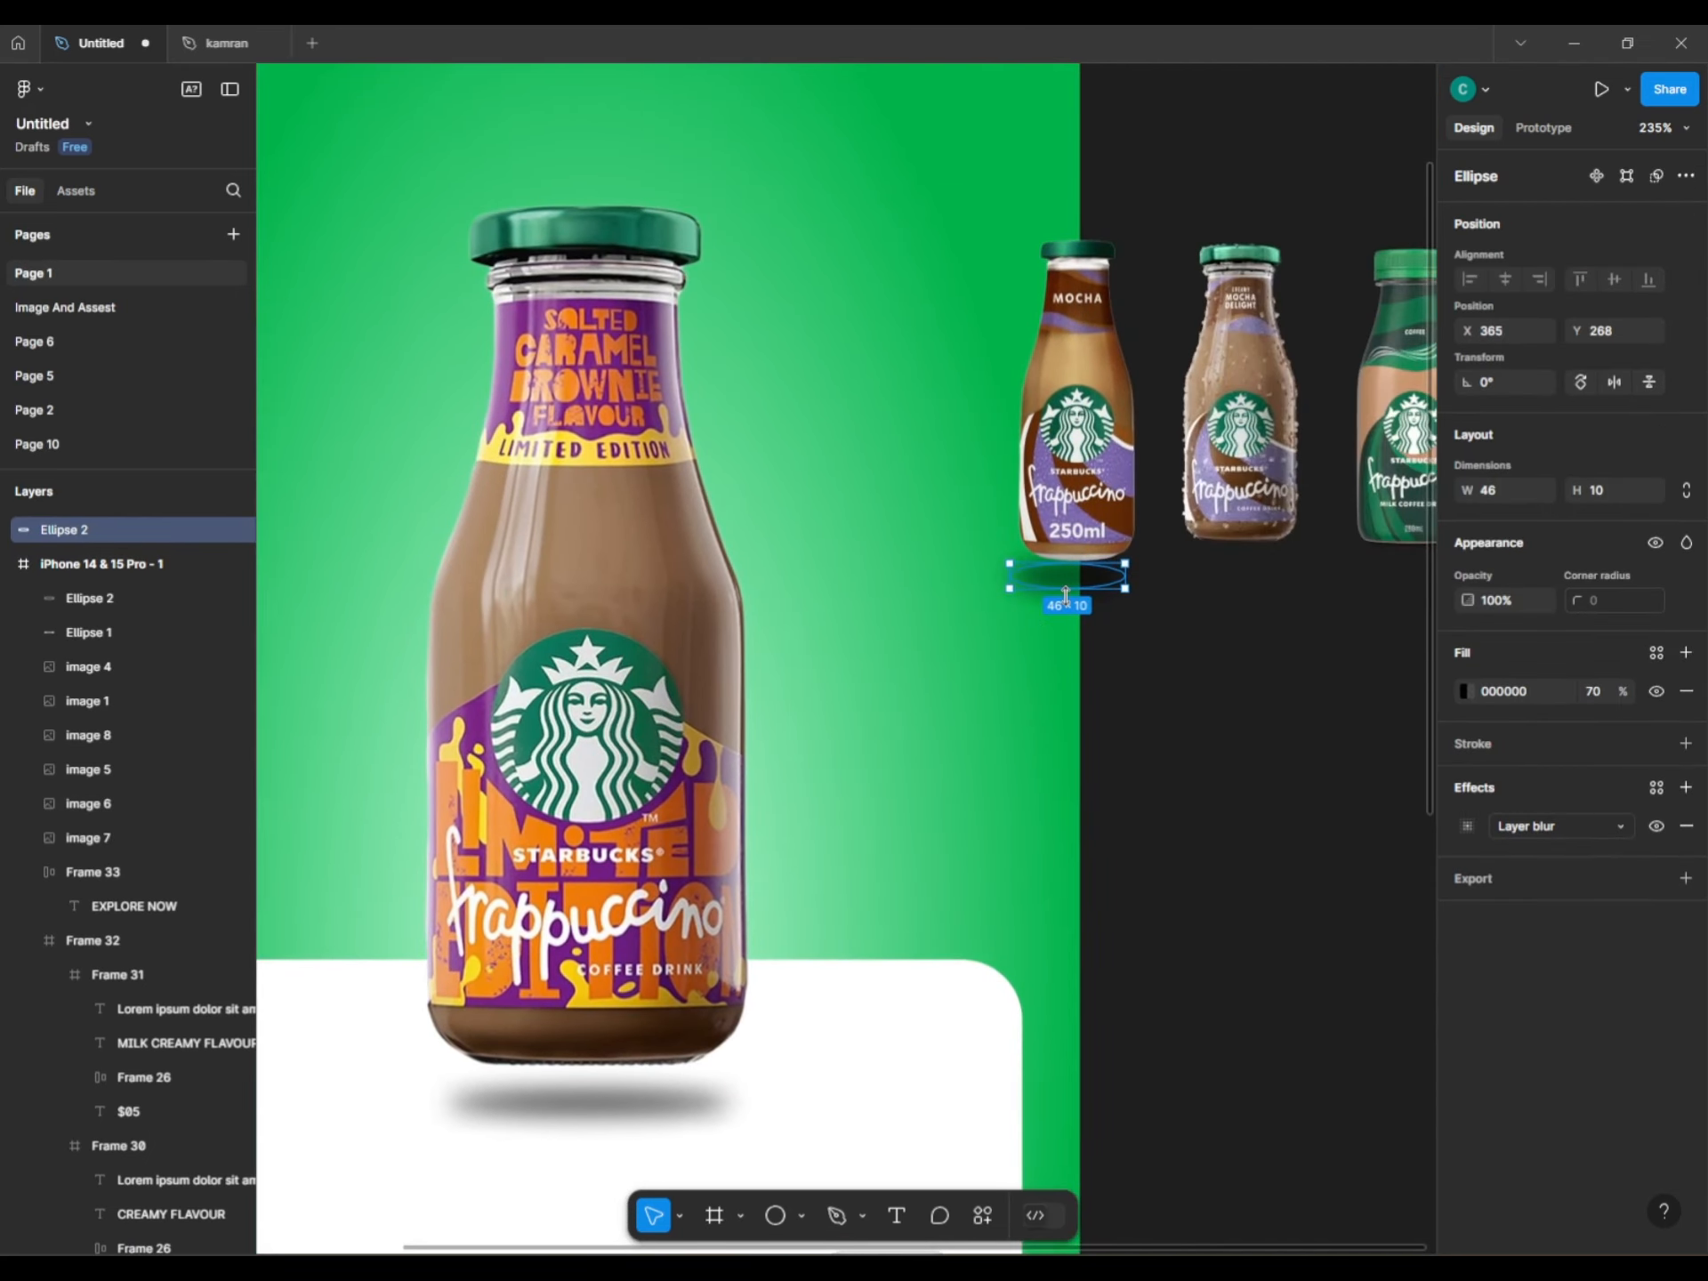
{"action": "left_click_drag", "start_coordinate": [1070, 598], "coordinate": [1243, 592]}
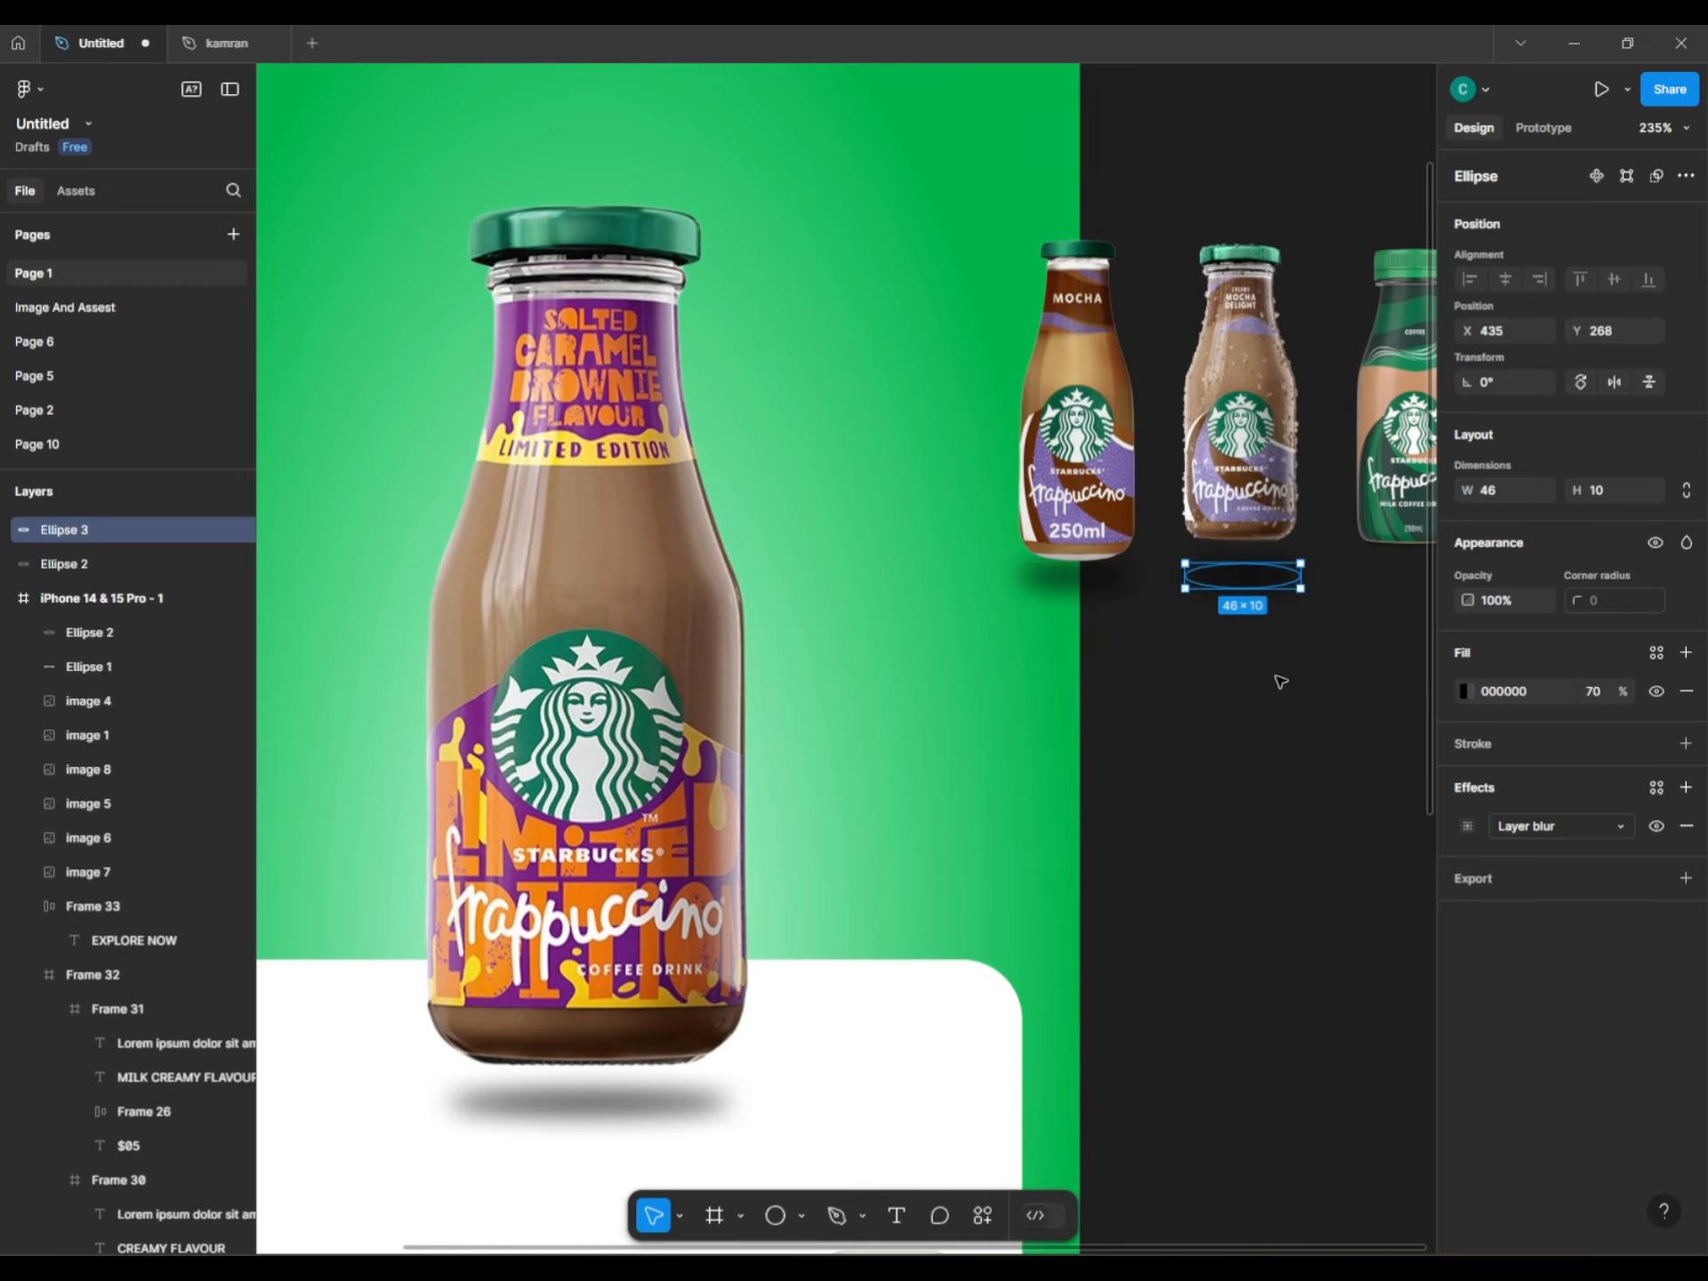
{"action": "scroll", "coordinate": [1278, 678], "scroll_direction": "right", "scroll_amount": 4}
{"action": "left_click_drag", "start_coordinate": [1079, 584], "coordinate": [1204, 587]}
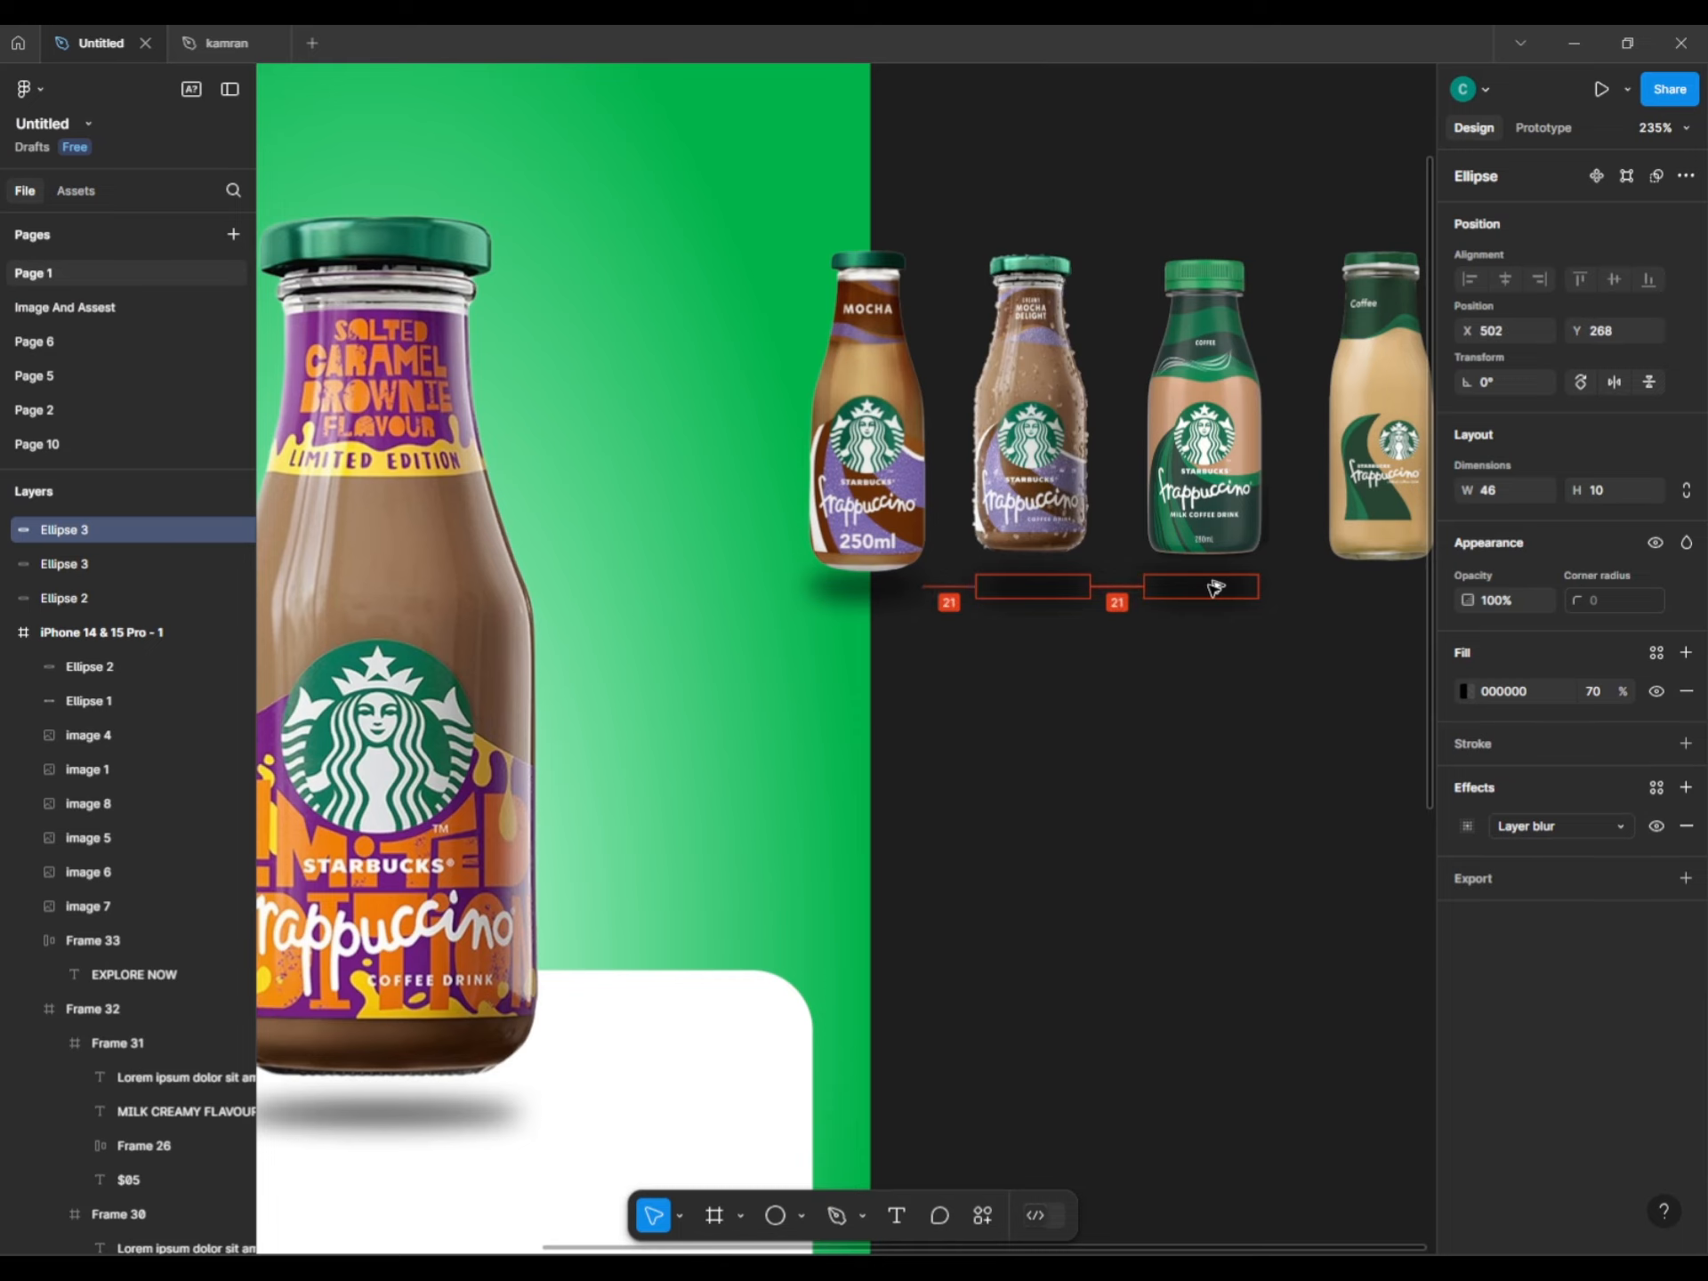
{"action": "scroll", "coordinate": [1215, 751], "scroll_direction": "right", "scroll_amount": 3}
{"action": "key", "text": "ctrl+d"}
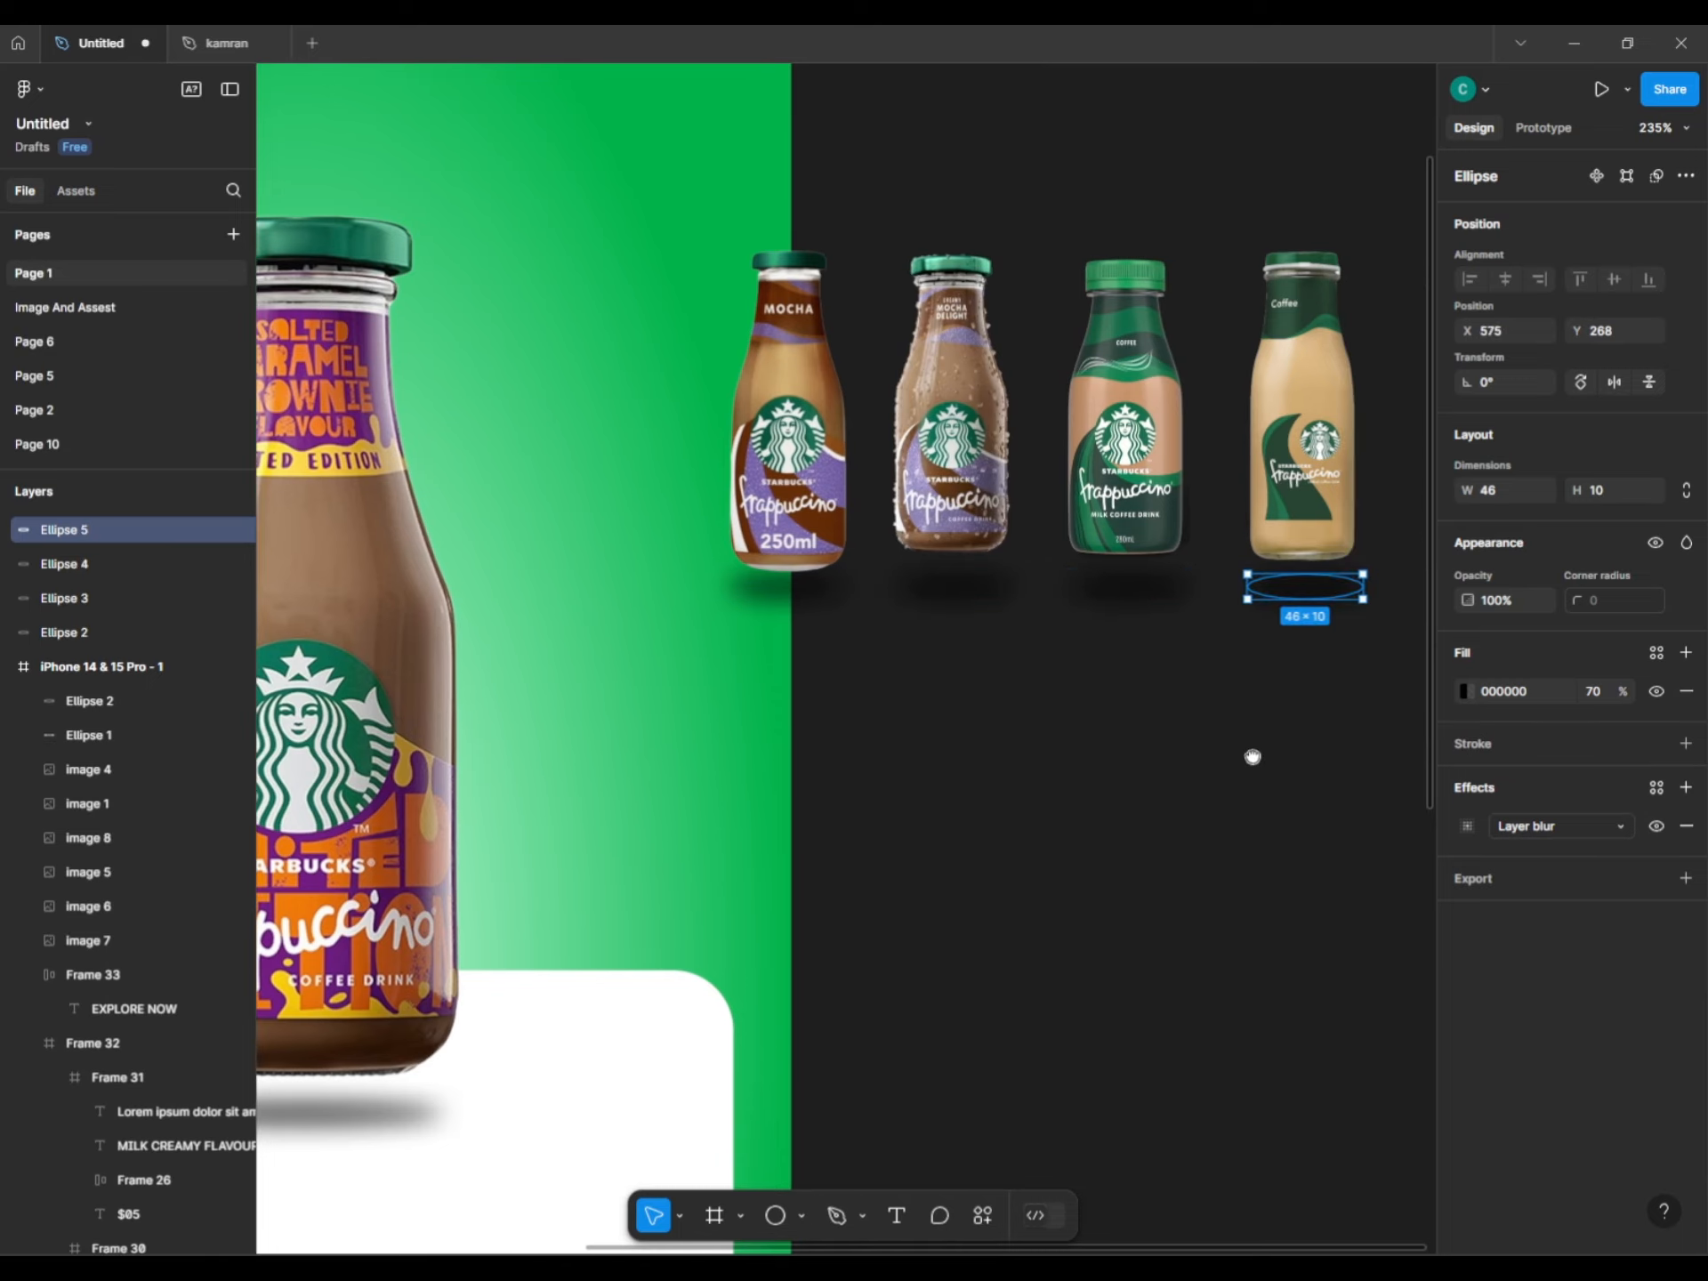
{"action": "key", "text": "Escape"}
{"action": "scroll", "coordinate": [1062, 740], "scroll_direction": "down", "scroll_amount": 3}
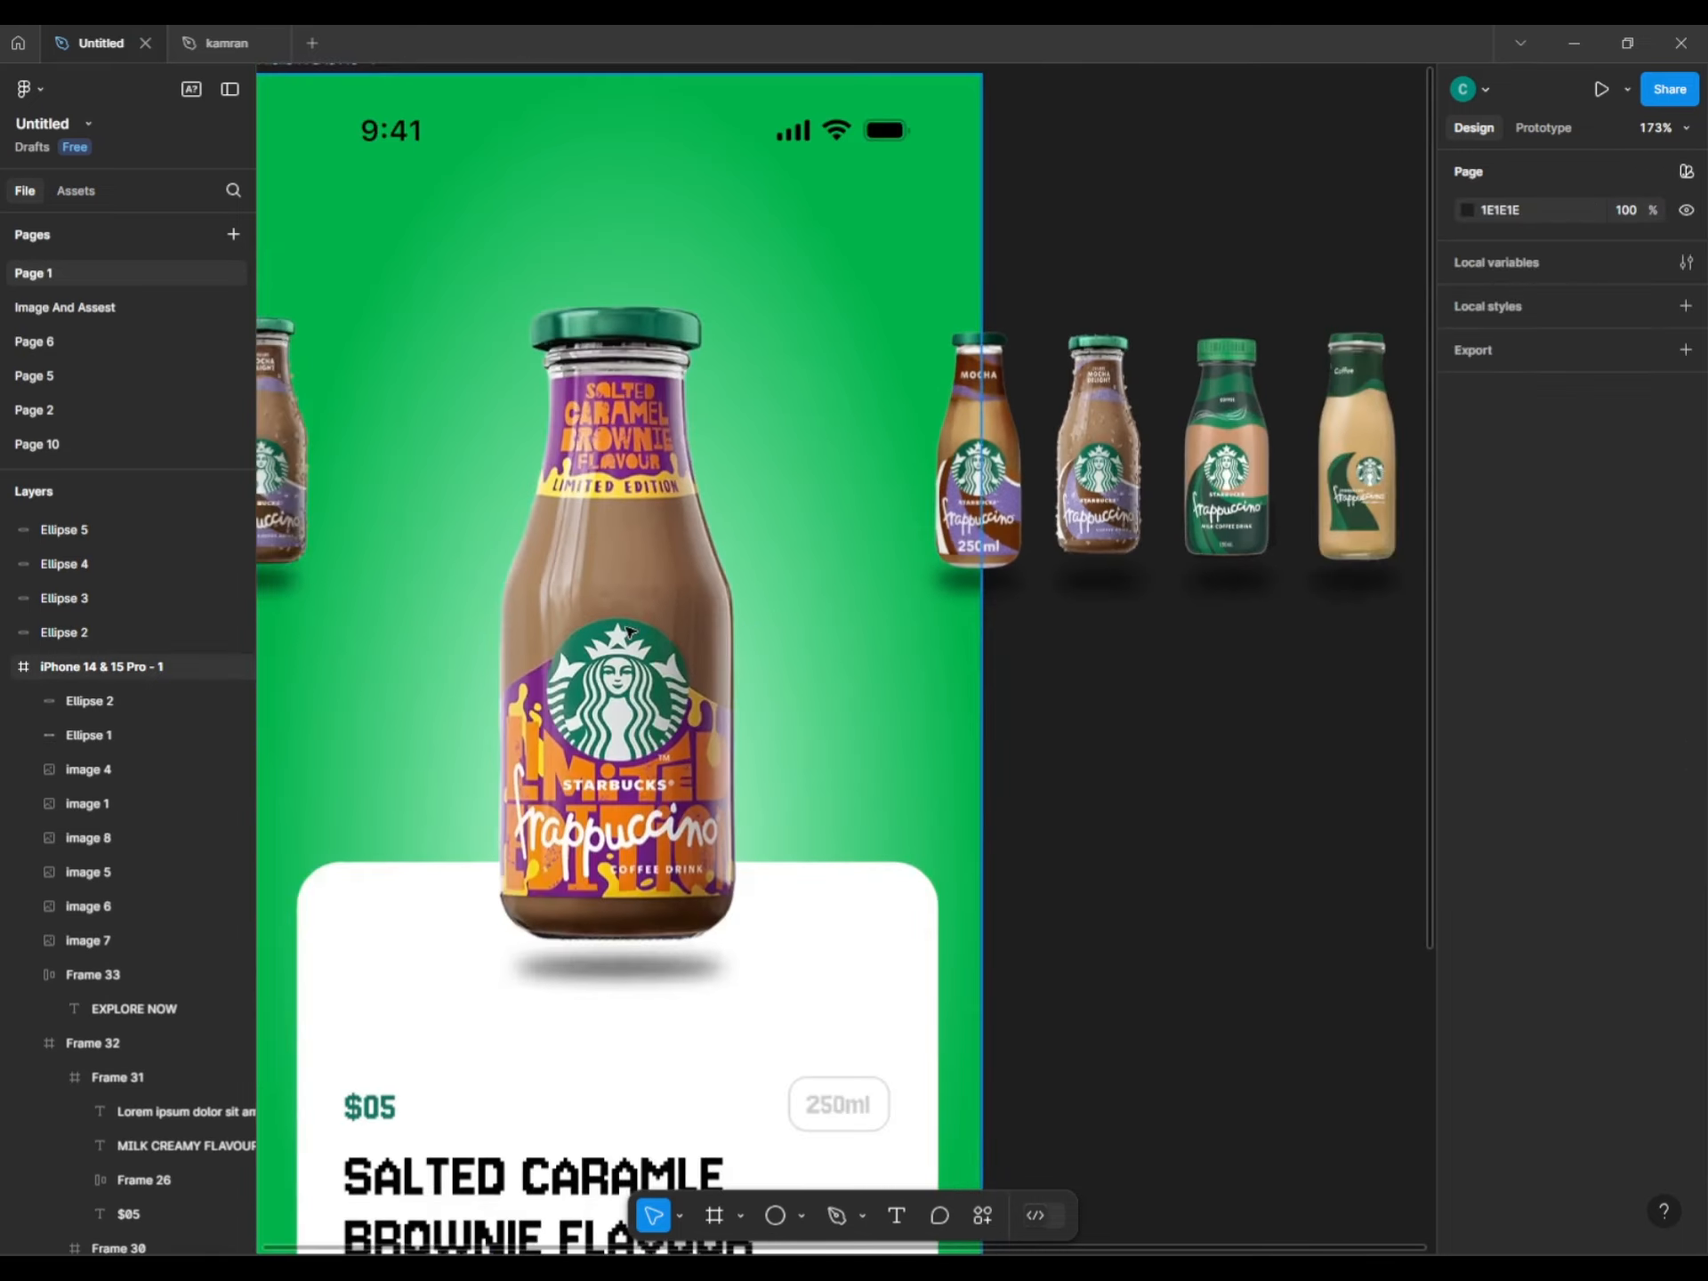
Move shadow Ellipses 2 to 5 into the iPhone frame.
{"action": "left_click", "coordinate": [97, 530]}
{"action": "left_click", "coordinate": [94, 601], "text": "shift"}
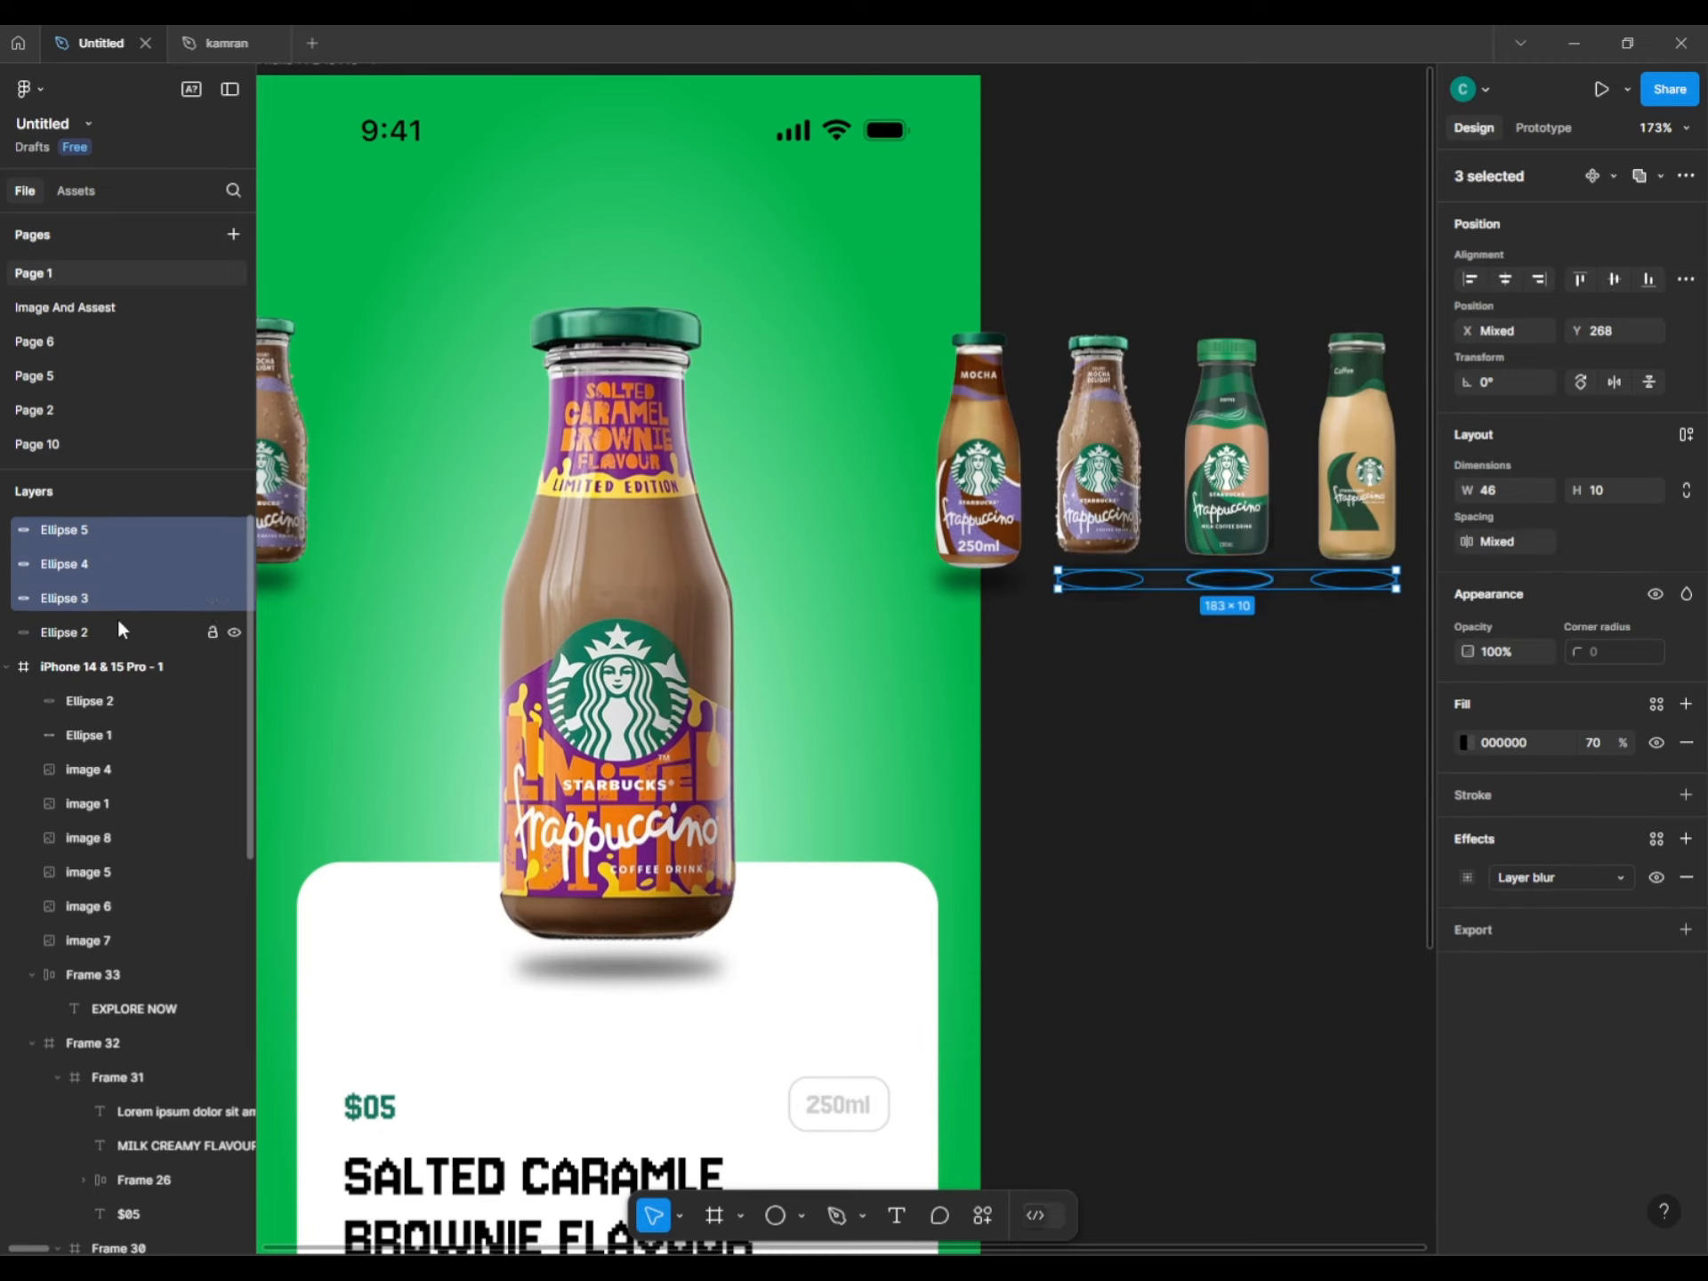
{"action": "left_click", "coordinate": [112, 627], "text": "shift"}
{"action": "left_click_drag", "start_coordinate": [142, 633], "coordinate": [141, 663]}
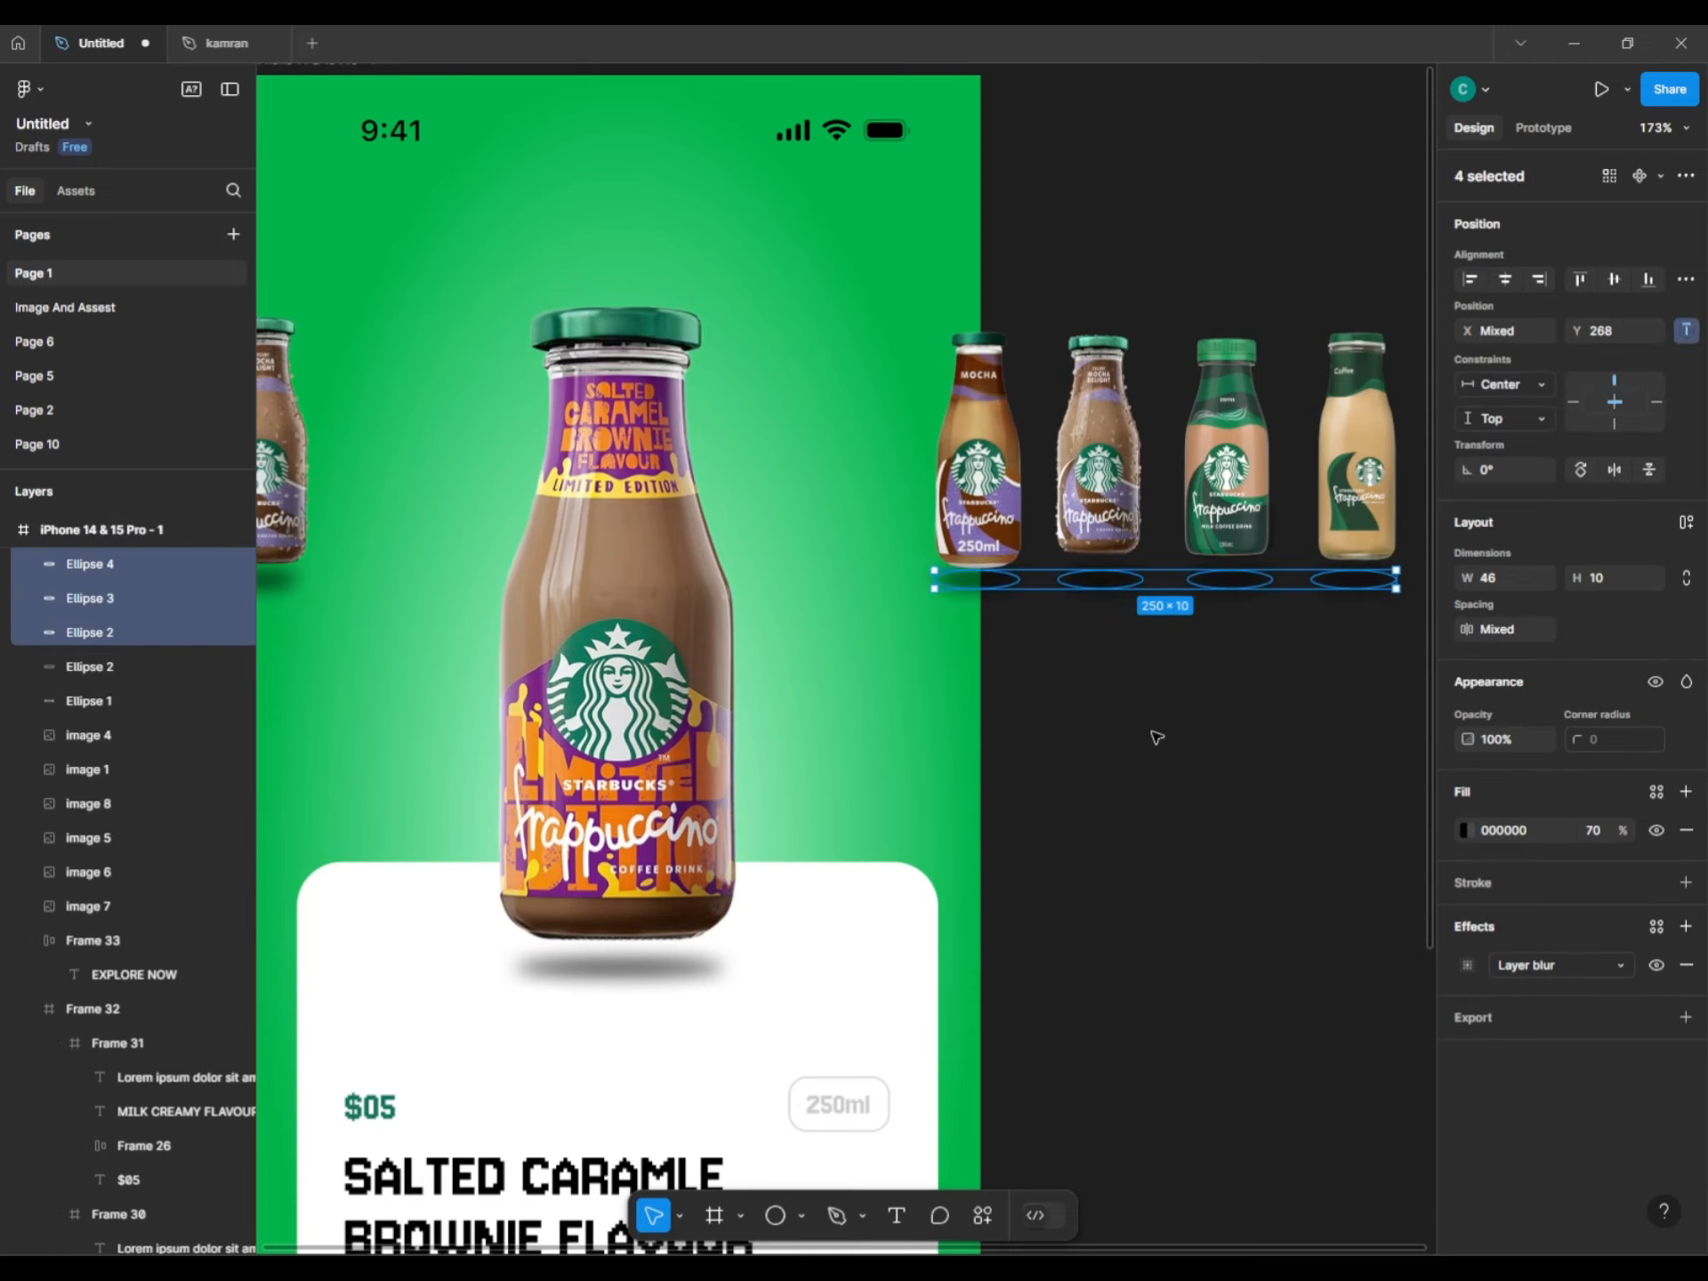
{"action": "left_click", "coordinate": [1155, 736]}
Layer Ellipses 2, 3 and 4 just beneath images 6, 8 and 1.
{"action": "left_click", "coordinate": [987, 580]}
{"action": "left_click", "coordinate": [976, 525]}
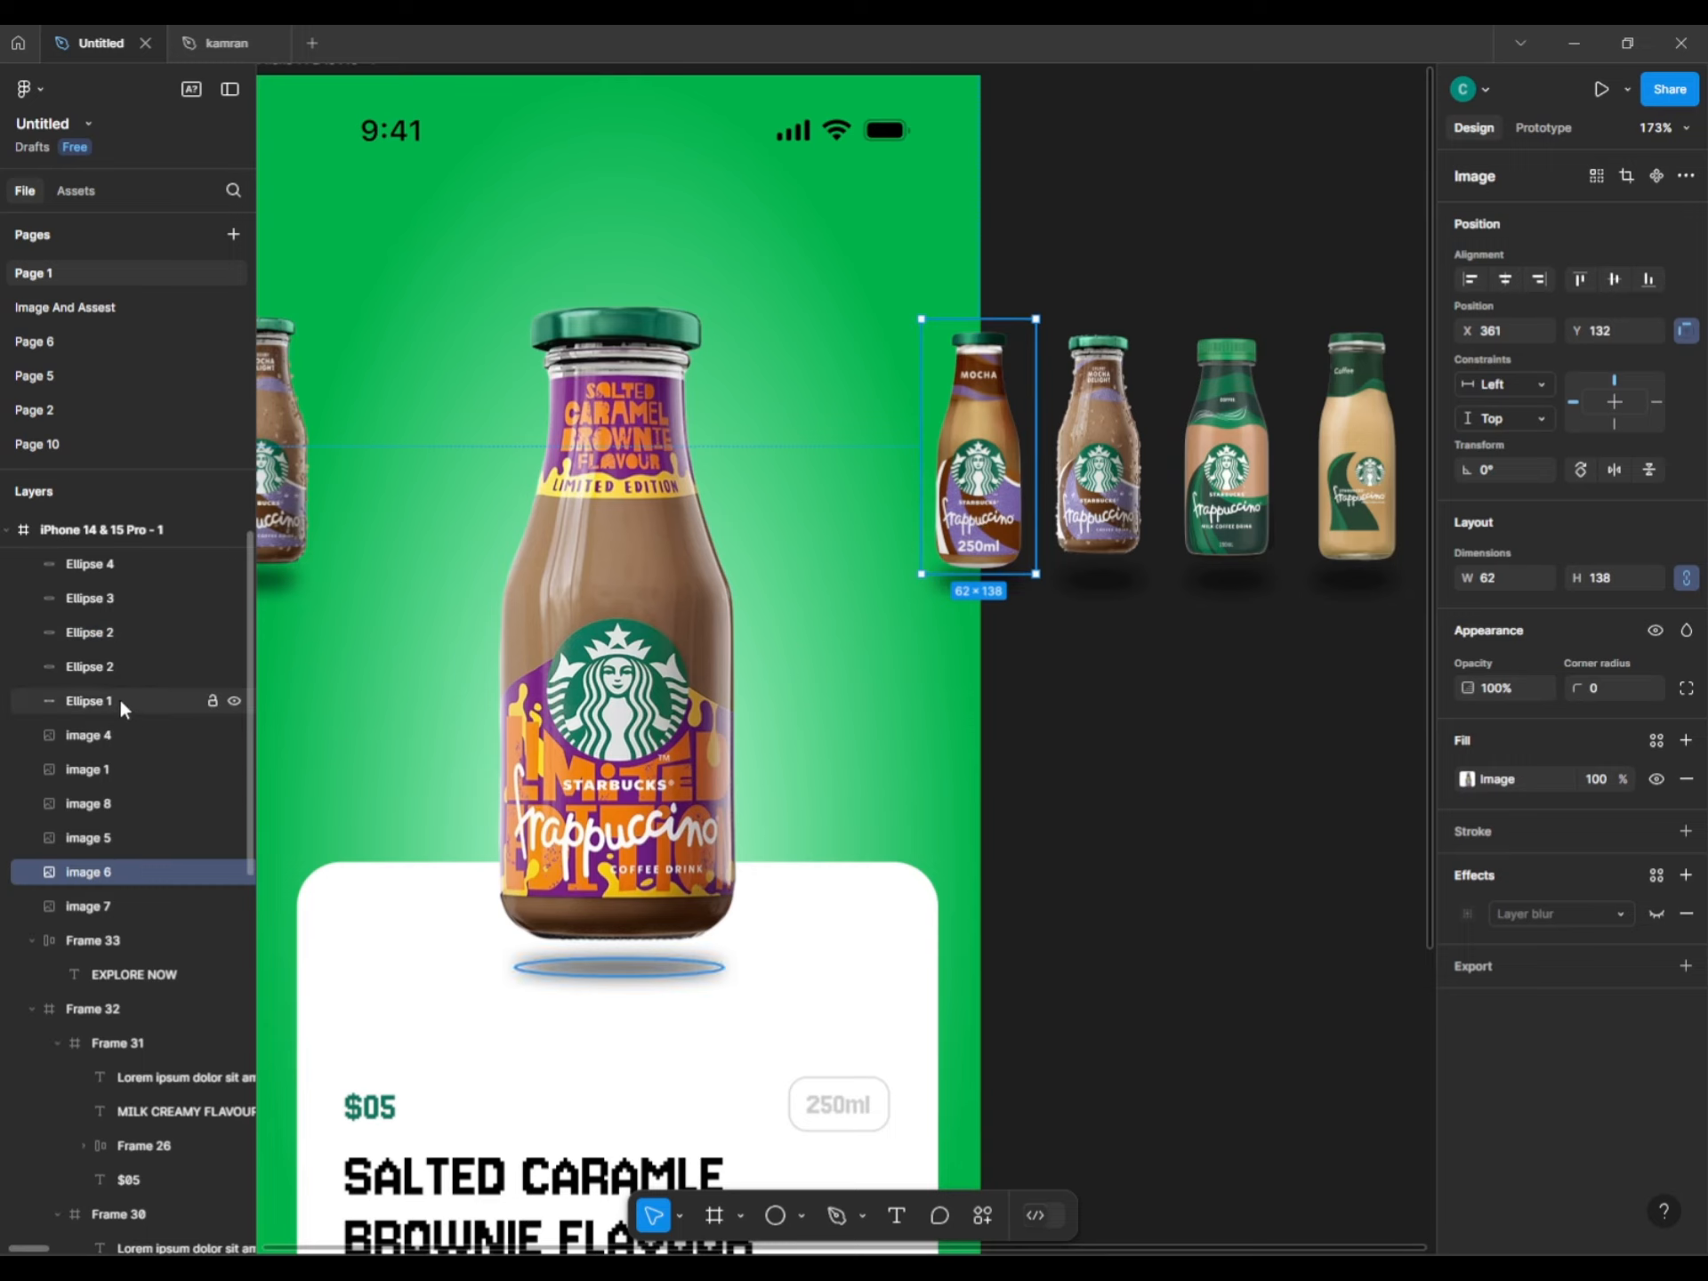
{"action": "left_click_drag", "start_coordinate": [73, 631], "coordinate": [89, 871]}
{"action": "left_click", "coordinate": [1076, 598]}
{"action": "left_click", "coordinate": [1076, 589]}
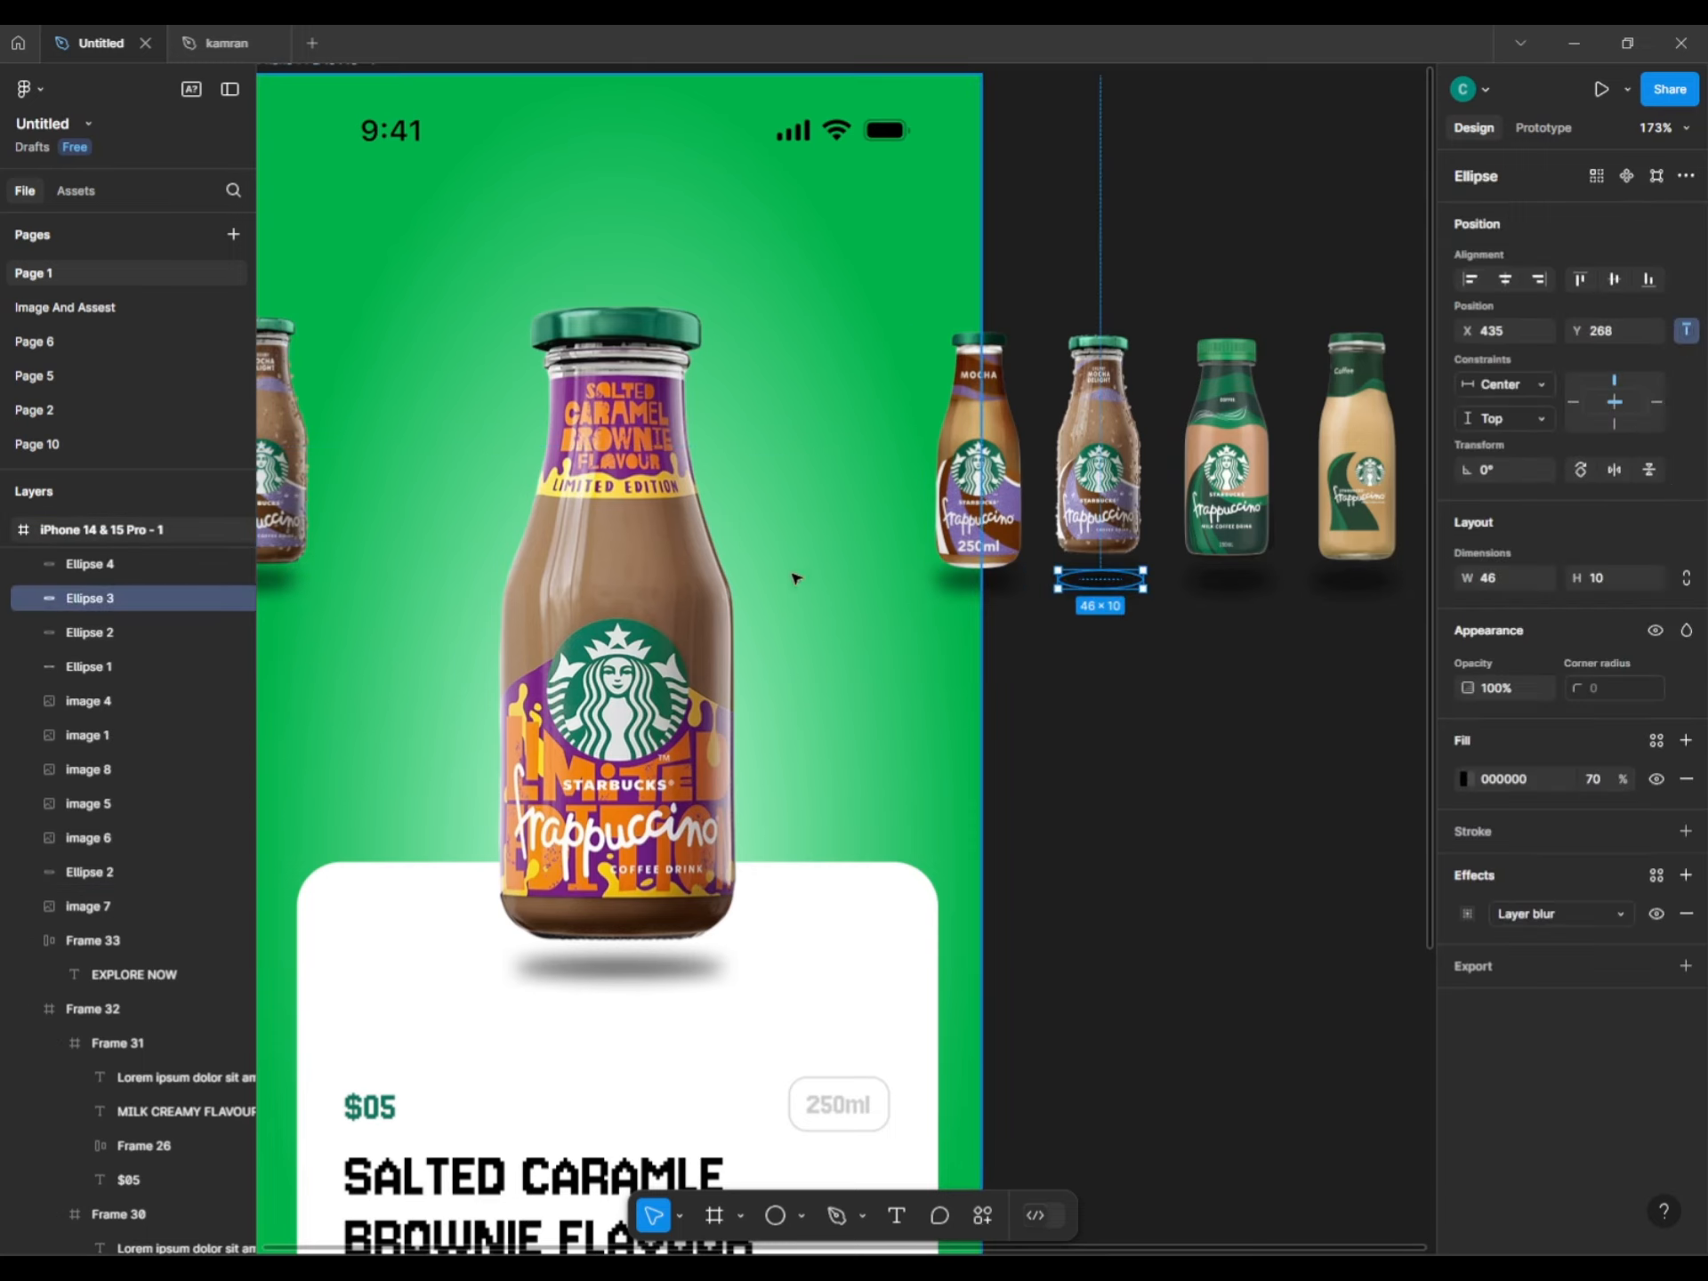
{"action": "left_click_drag", "start_coordinate": [107, 785], "coordinate": [107, 786]}
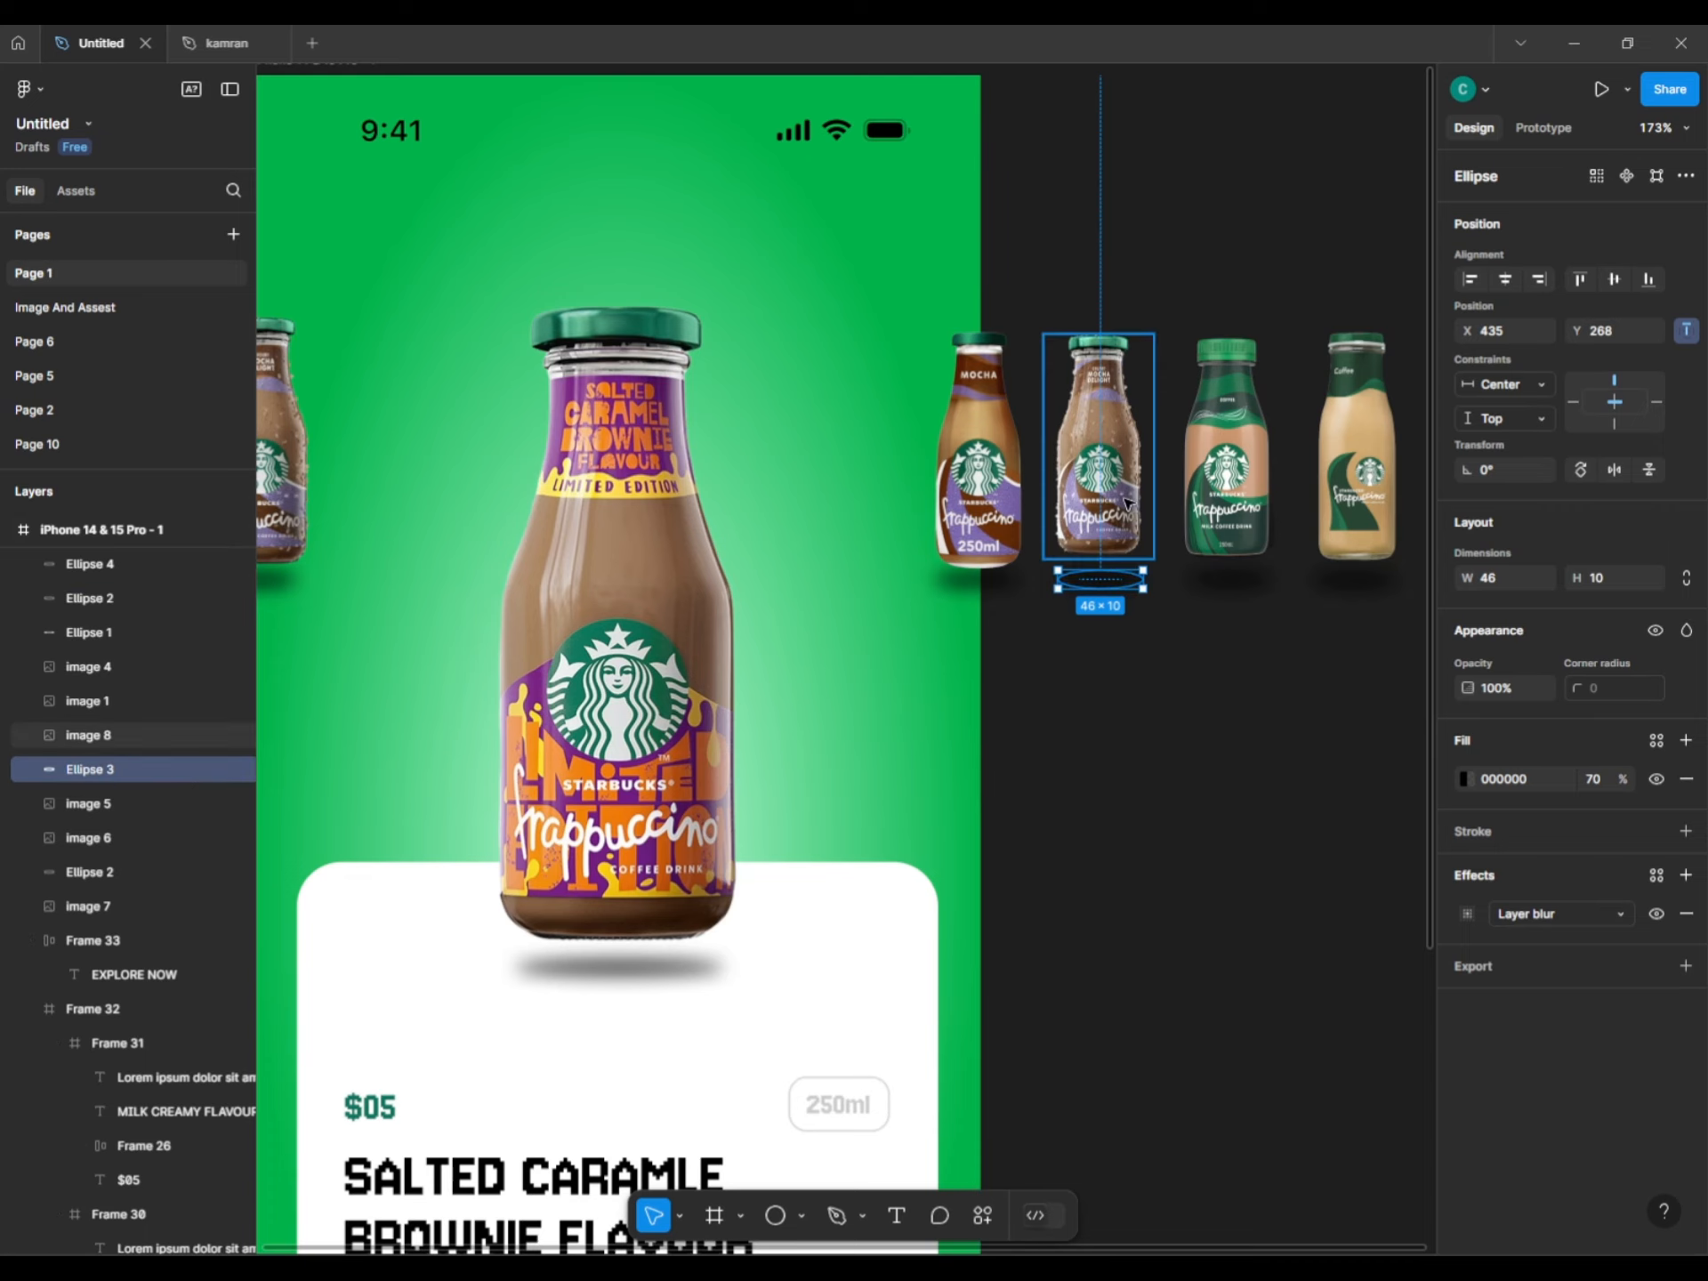
{"action": "left_click", "coordinate": [86, 564]}
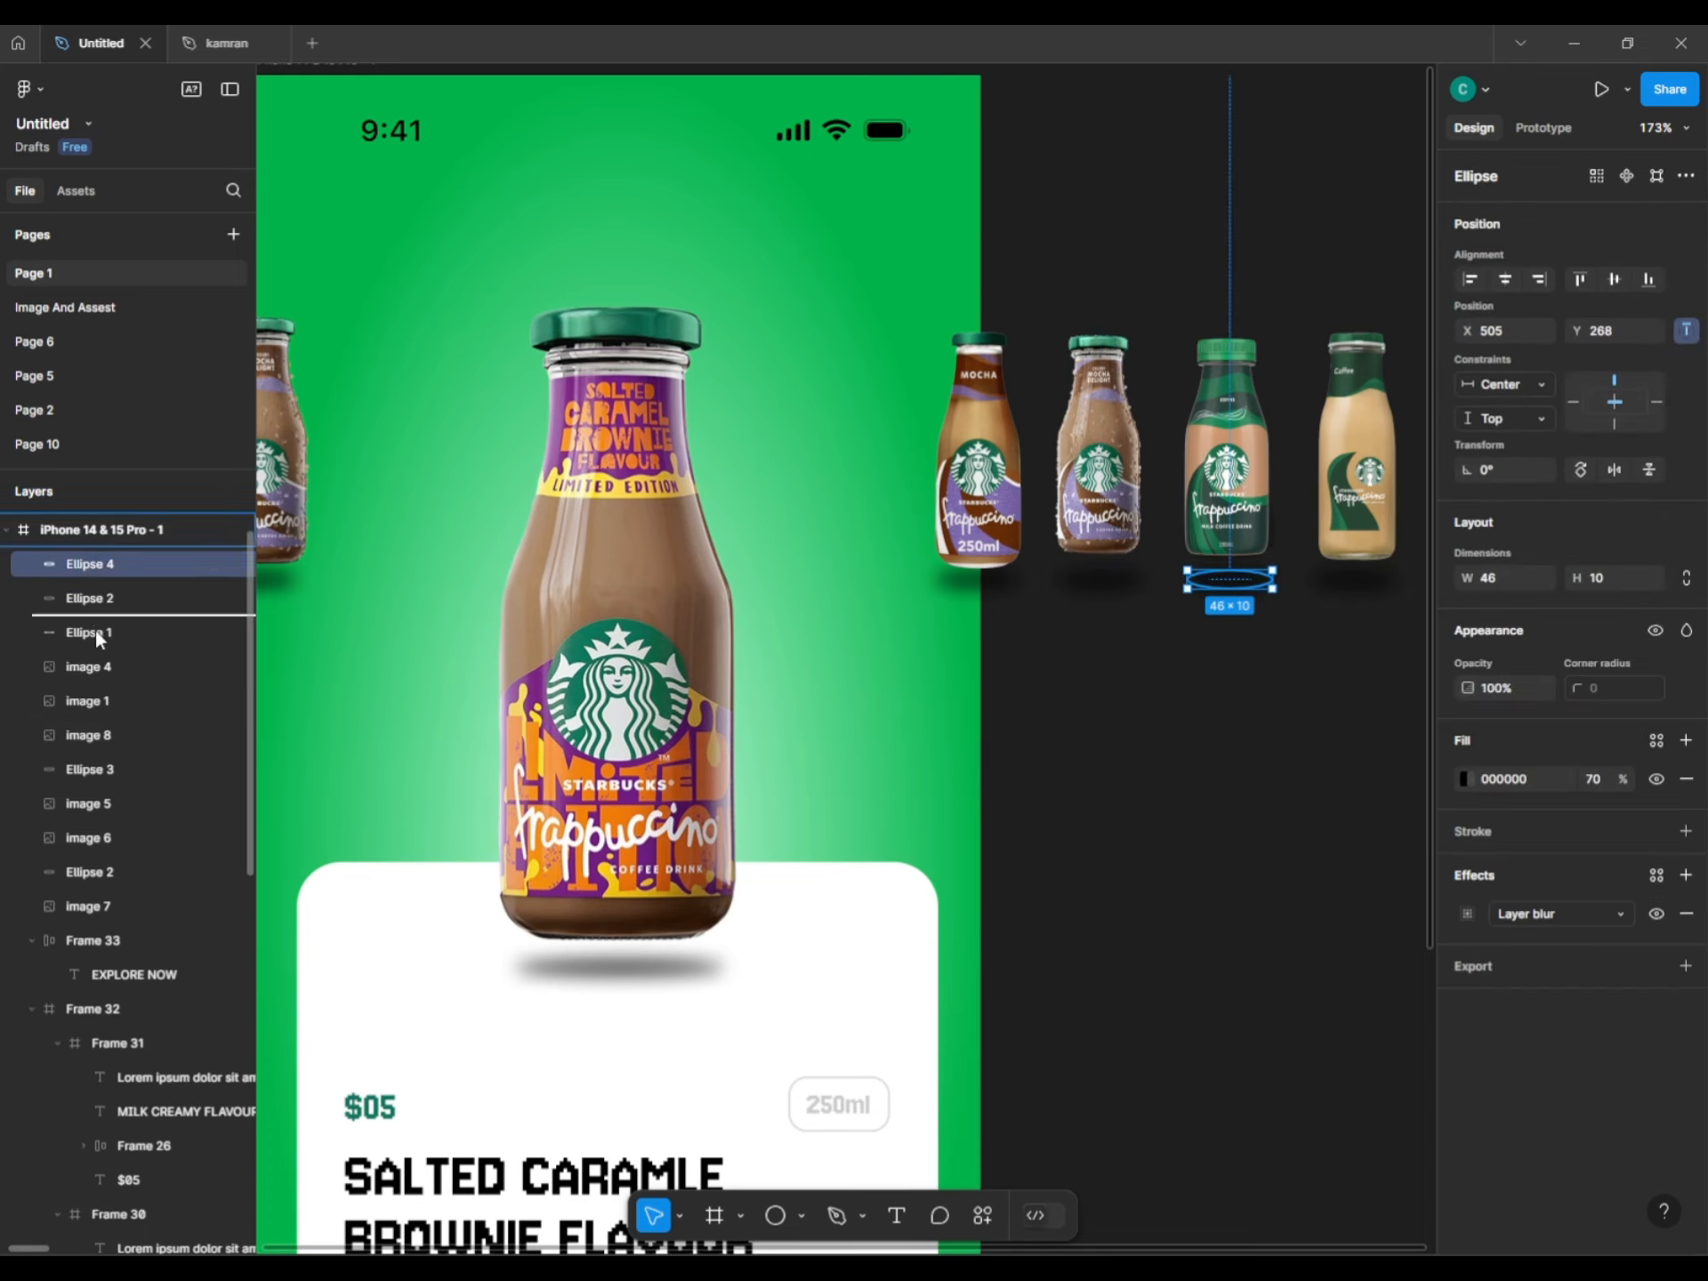
{"action": "left_click_drag", "start_coordinate": [86, 826], "coordinate": [72, 687]}
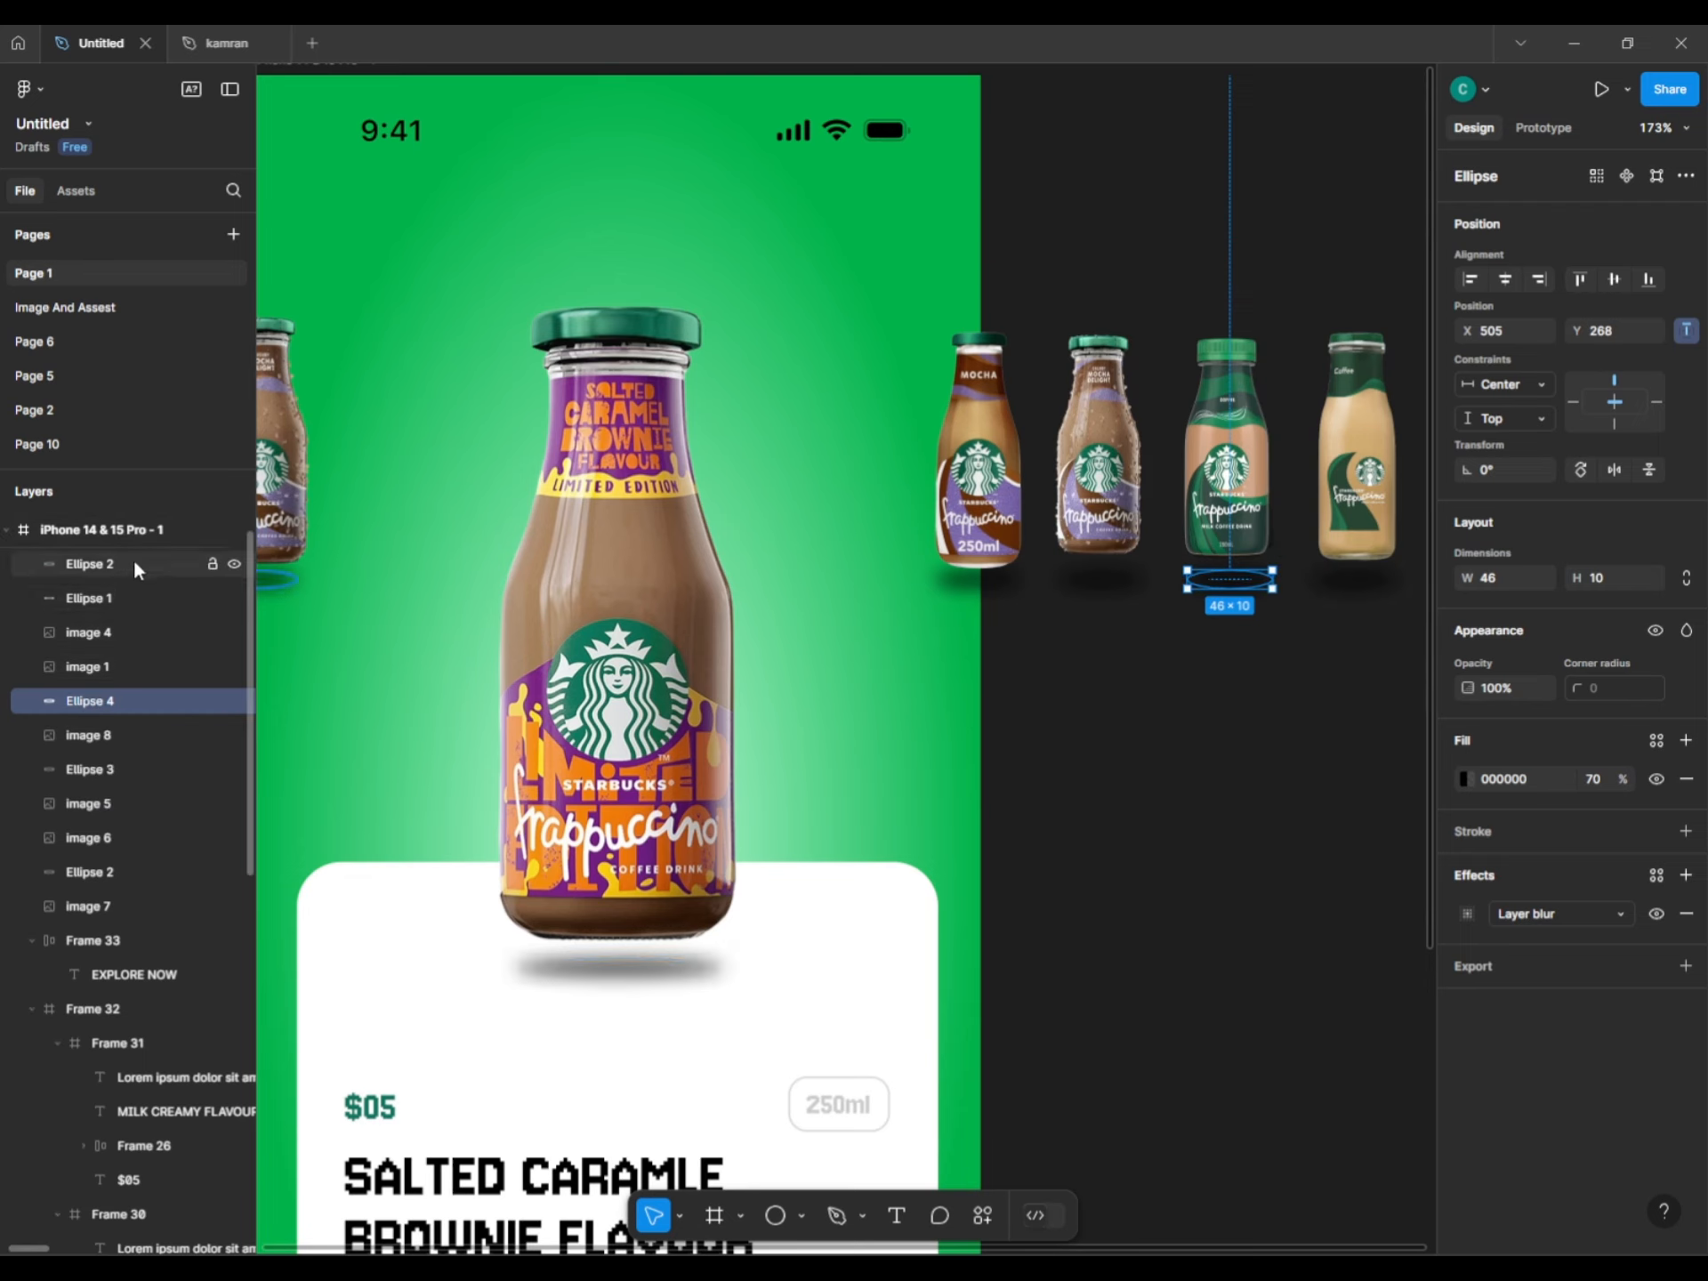
Layer Ellipse 5 under image 4, Ellipse 2 under image 5, Ellipse 1 under image 7.
{"action": "left_click", "coordinate": [1345, 587]}
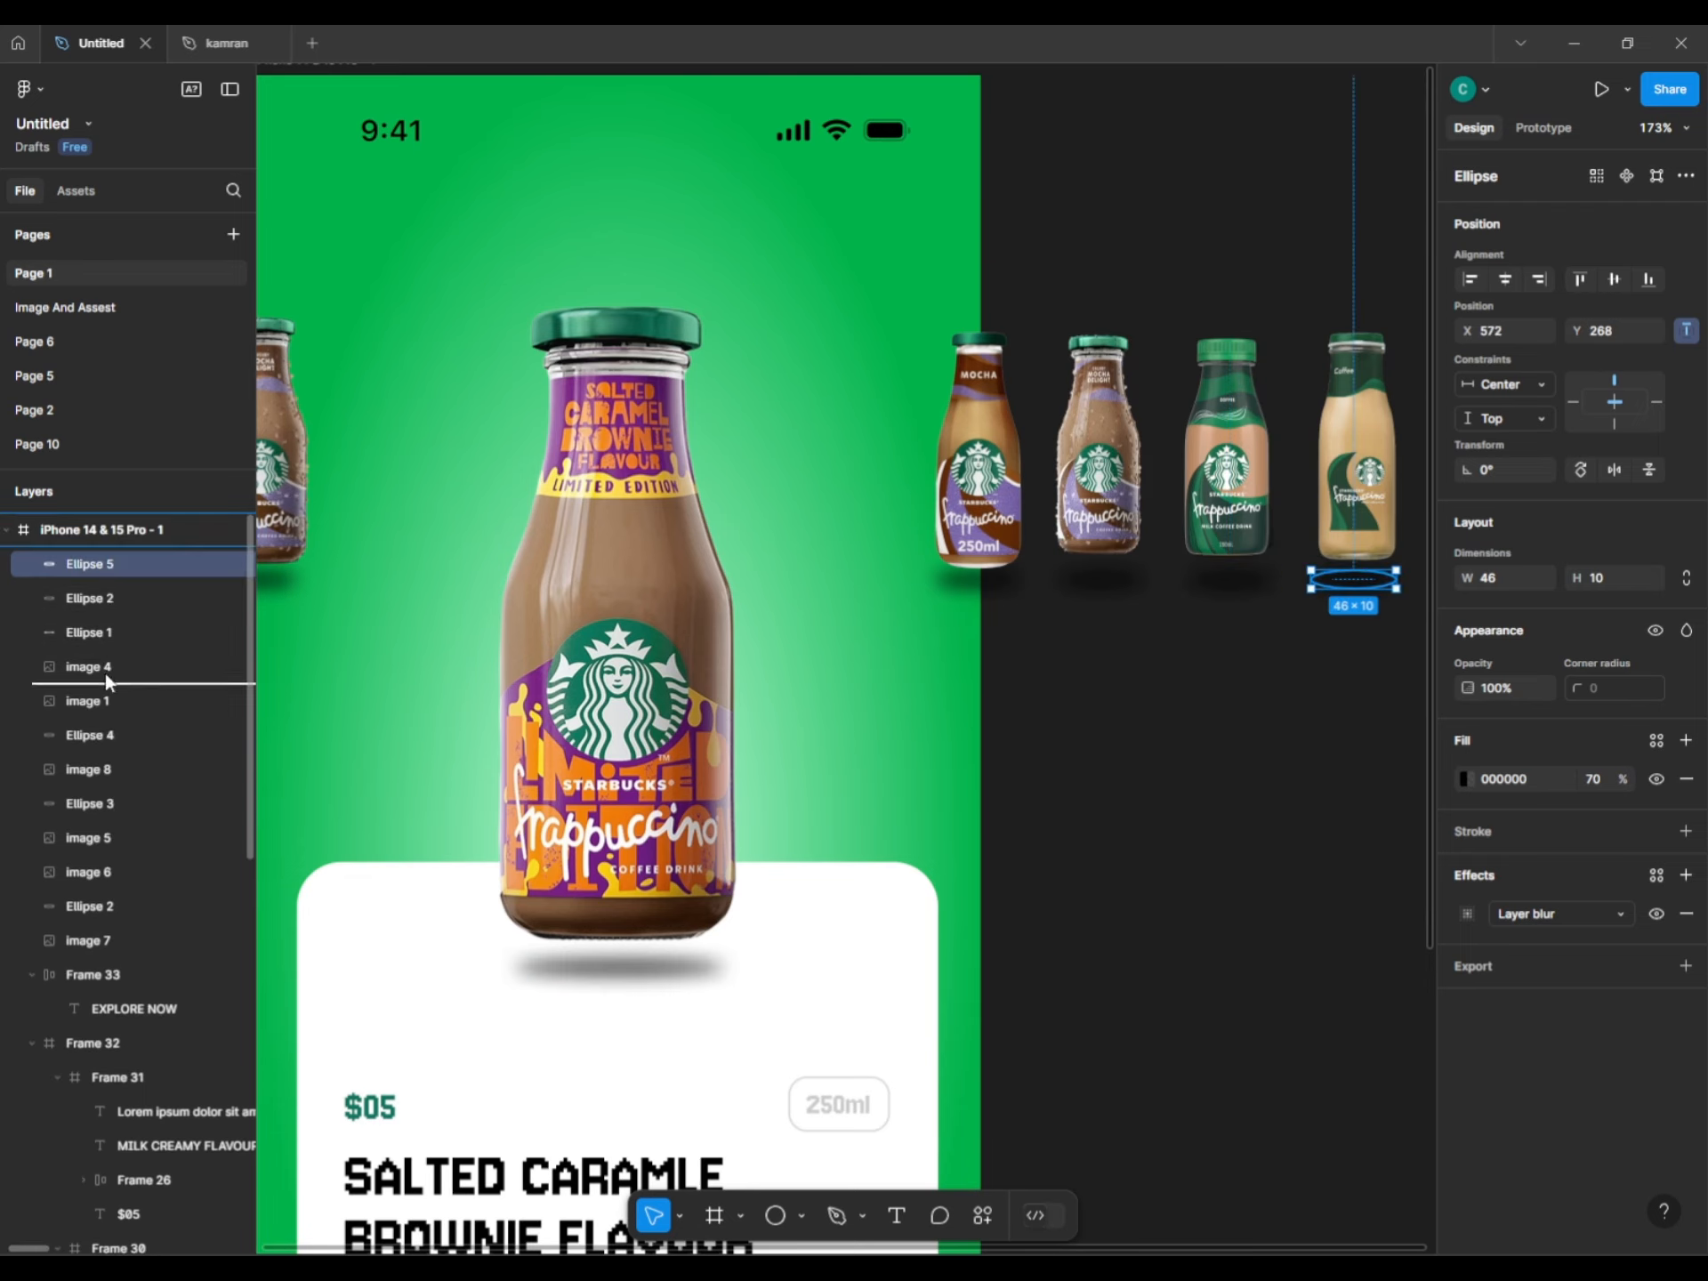
{"action": "left_click_drag", "start_coordinate": [106, 682], "coordinate": [107, 683]}
{"action": "left_click", "coordinate": [1201, 640]}
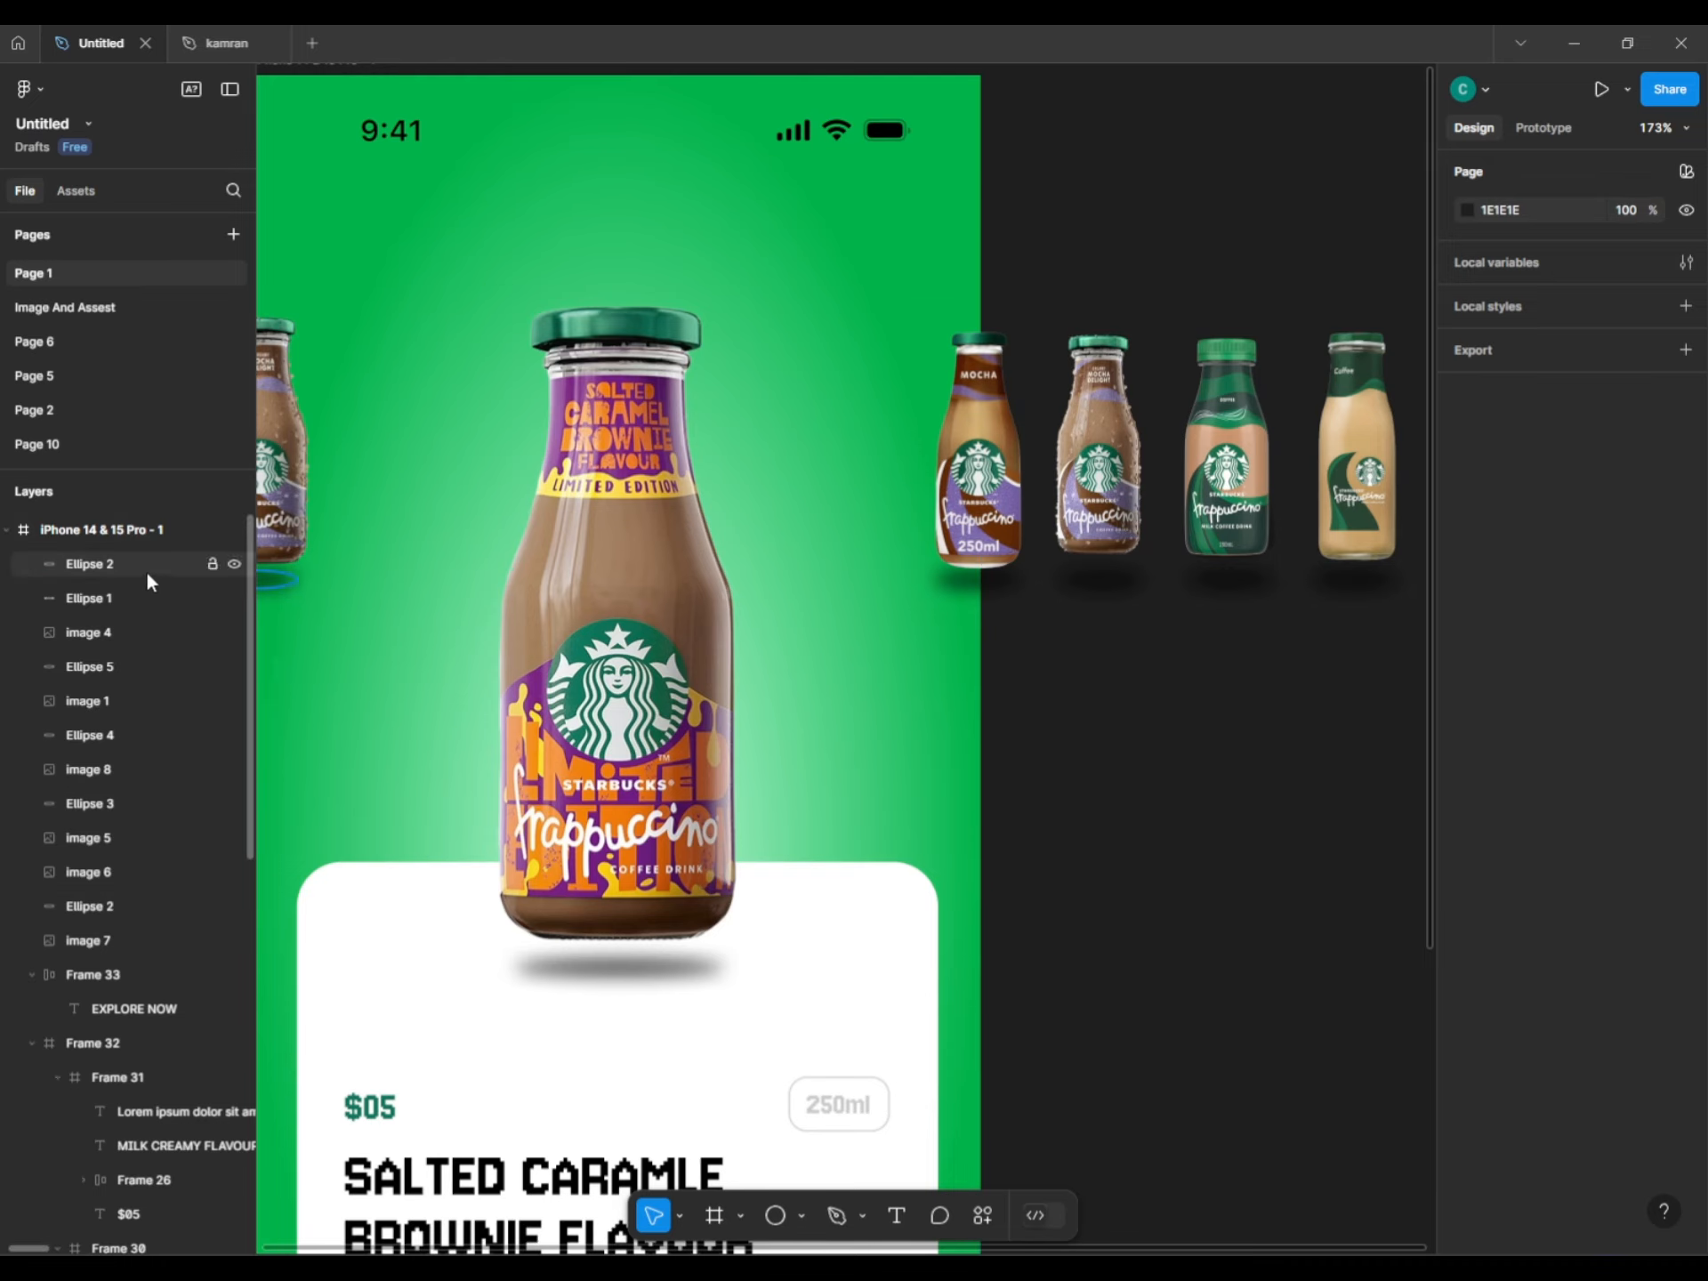
{"action": "left_click_drag", "start_coordinate": [145, 570], "coordinate": [112, 853]}
{"action": "left_click", "coordinate": [1029, 824]}
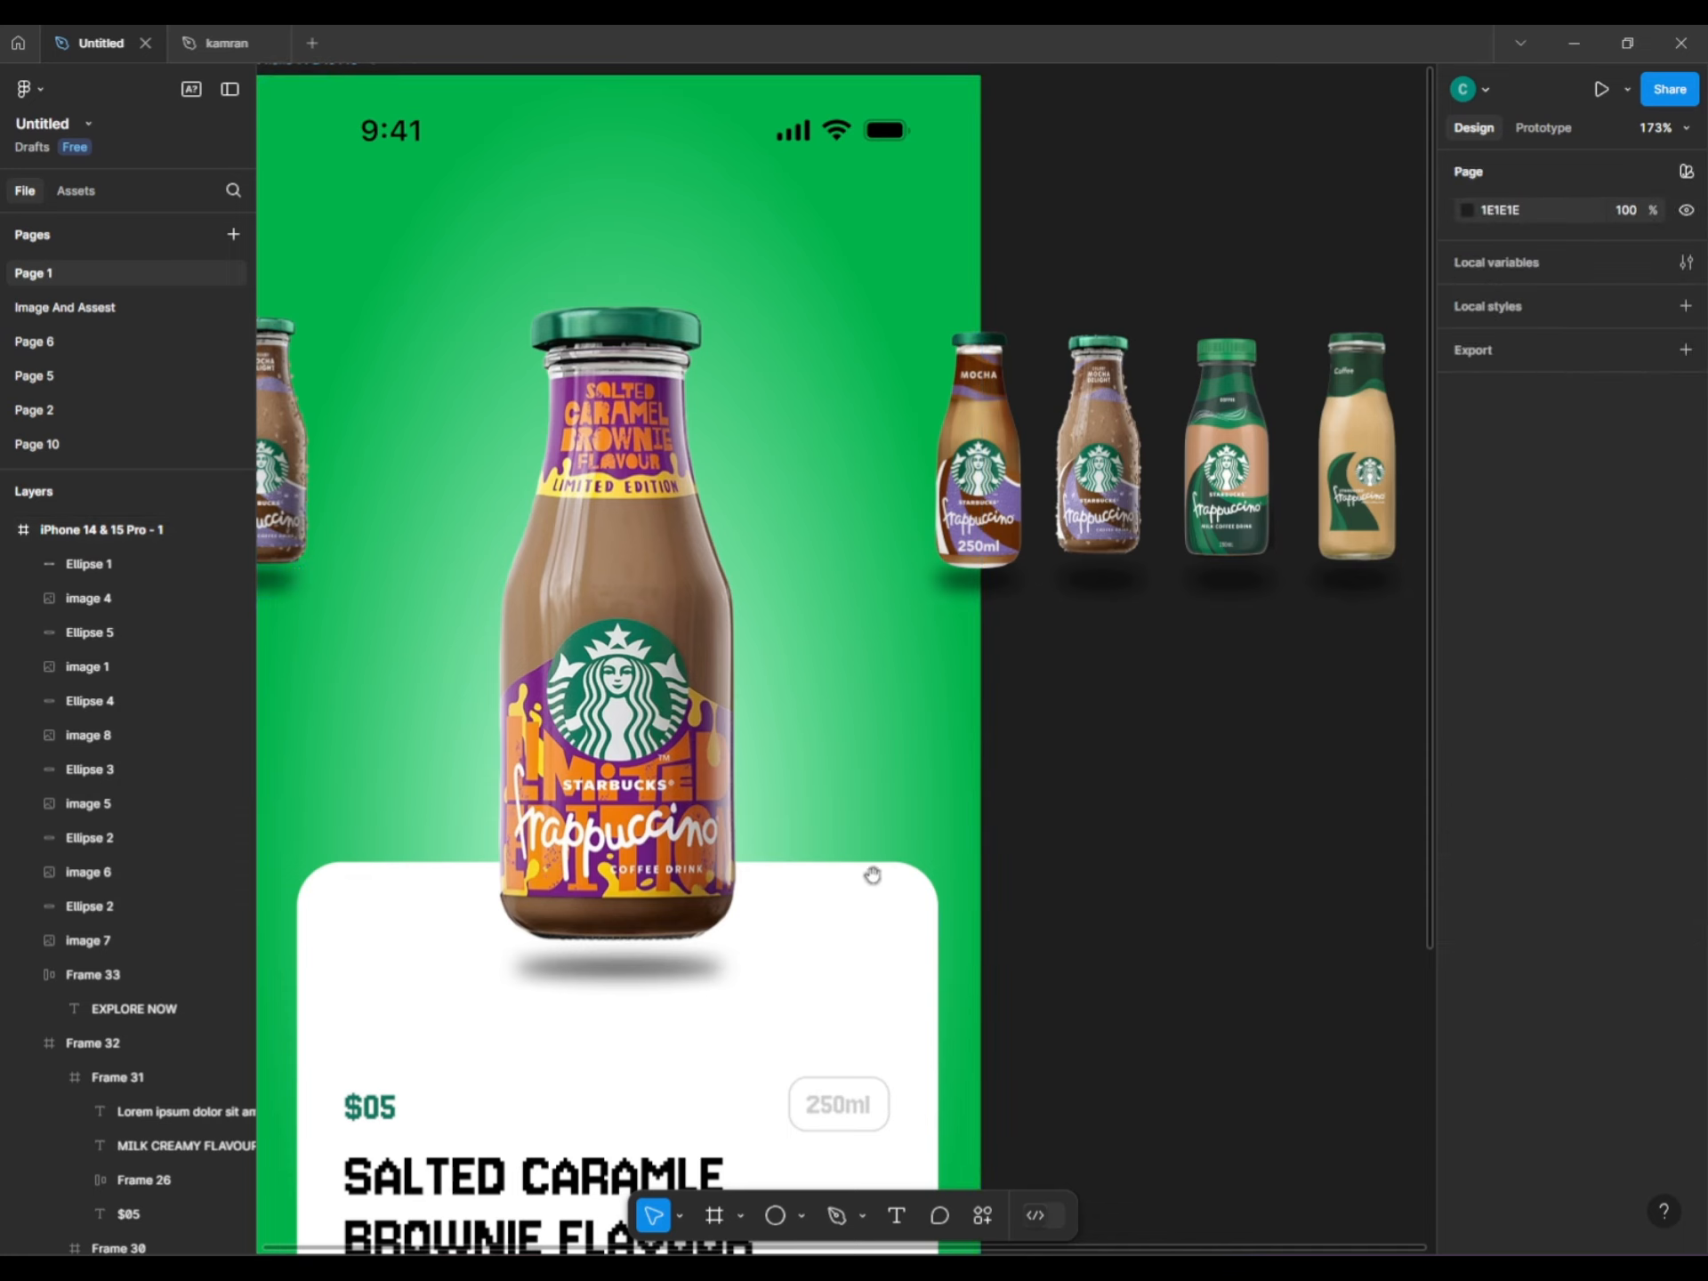
{"action": "left_click", "coordinate": [73, 569]}
{"action": "left_click_drag", "start_coordinate": [86, 959], "coordinate": [86, 959]}
Select the five side bottles together with their shadow ellipses.
{"action": "left_click", "coordinate": [854, 730]}
{"action": "scroll", "coordinate": [800, 729], "scroll_direction": "down", "scroll_amount": 5}
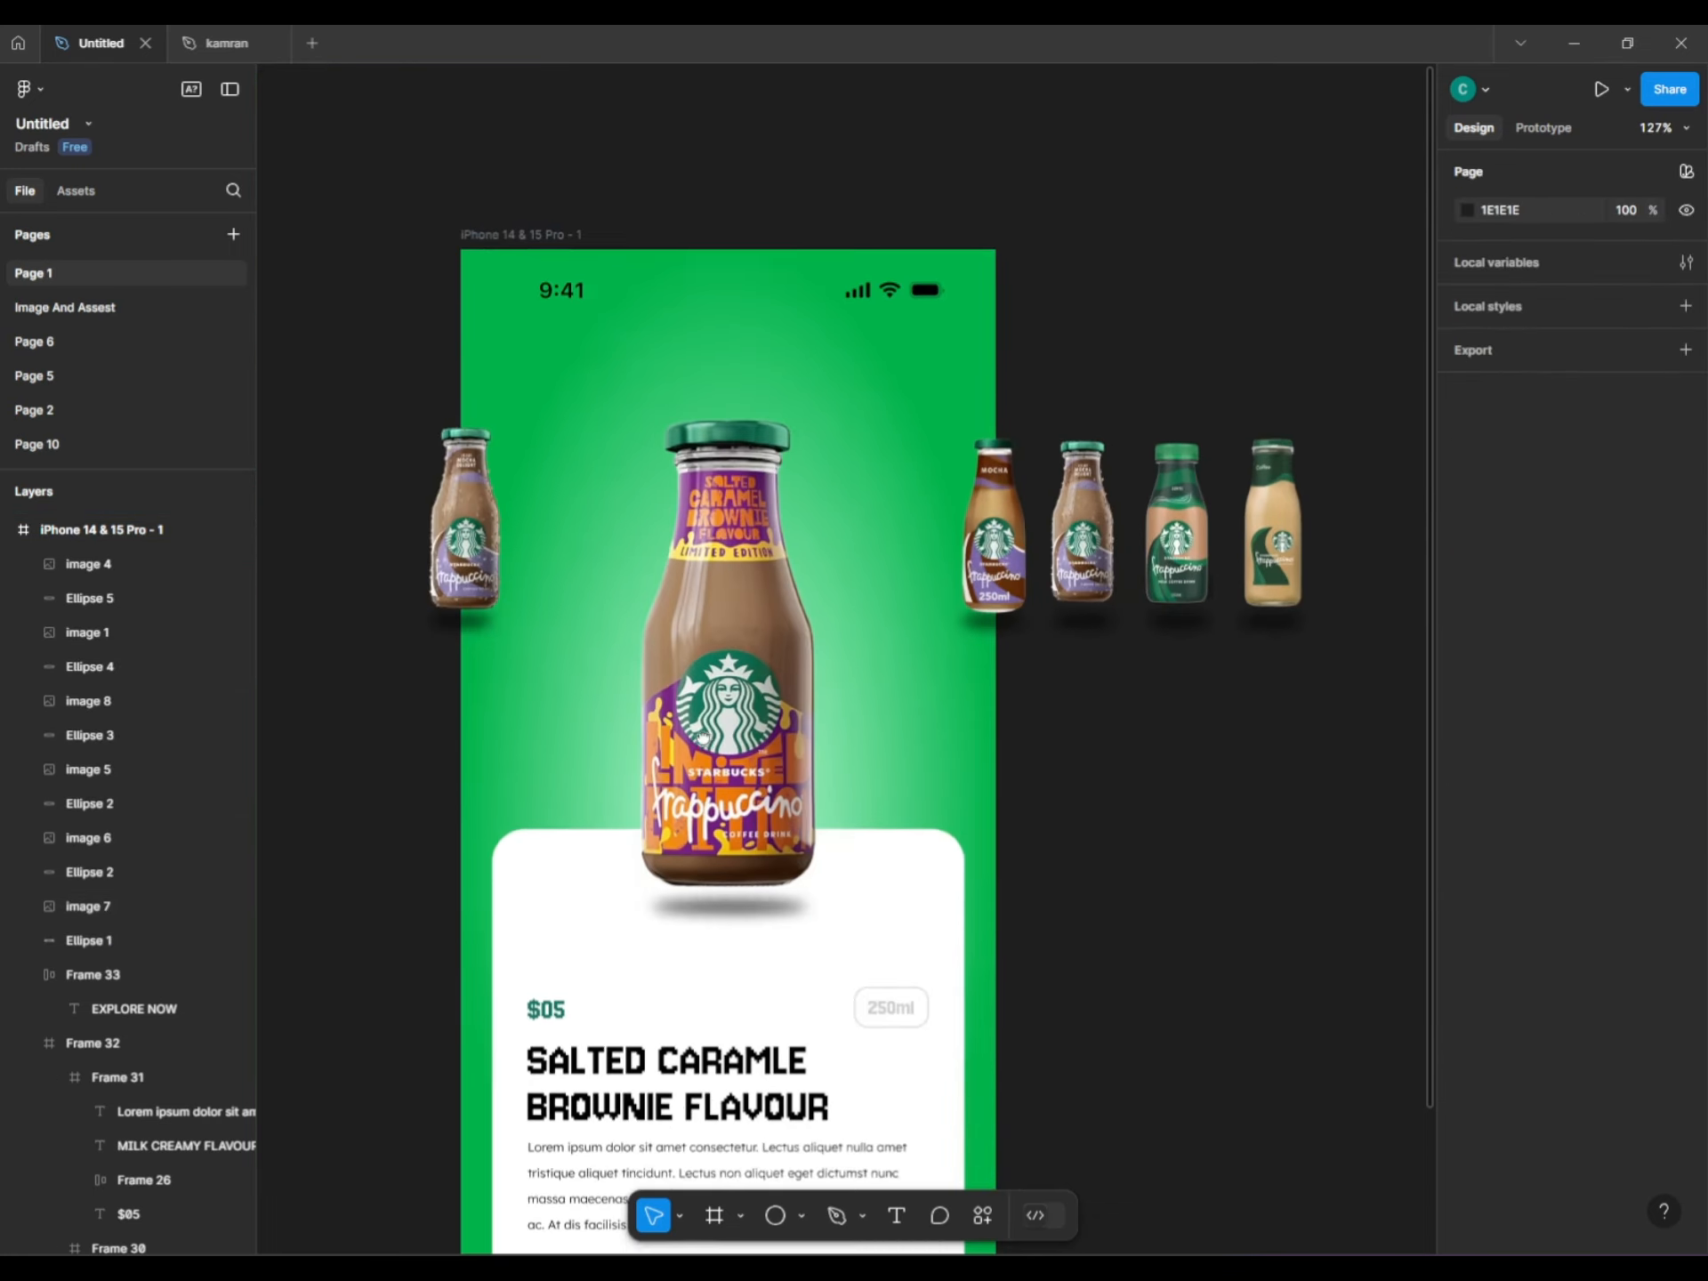
{"action": "scroll", "coordinate": [776, 730], "scroll_direction": "up", "scroll_amount": 3}
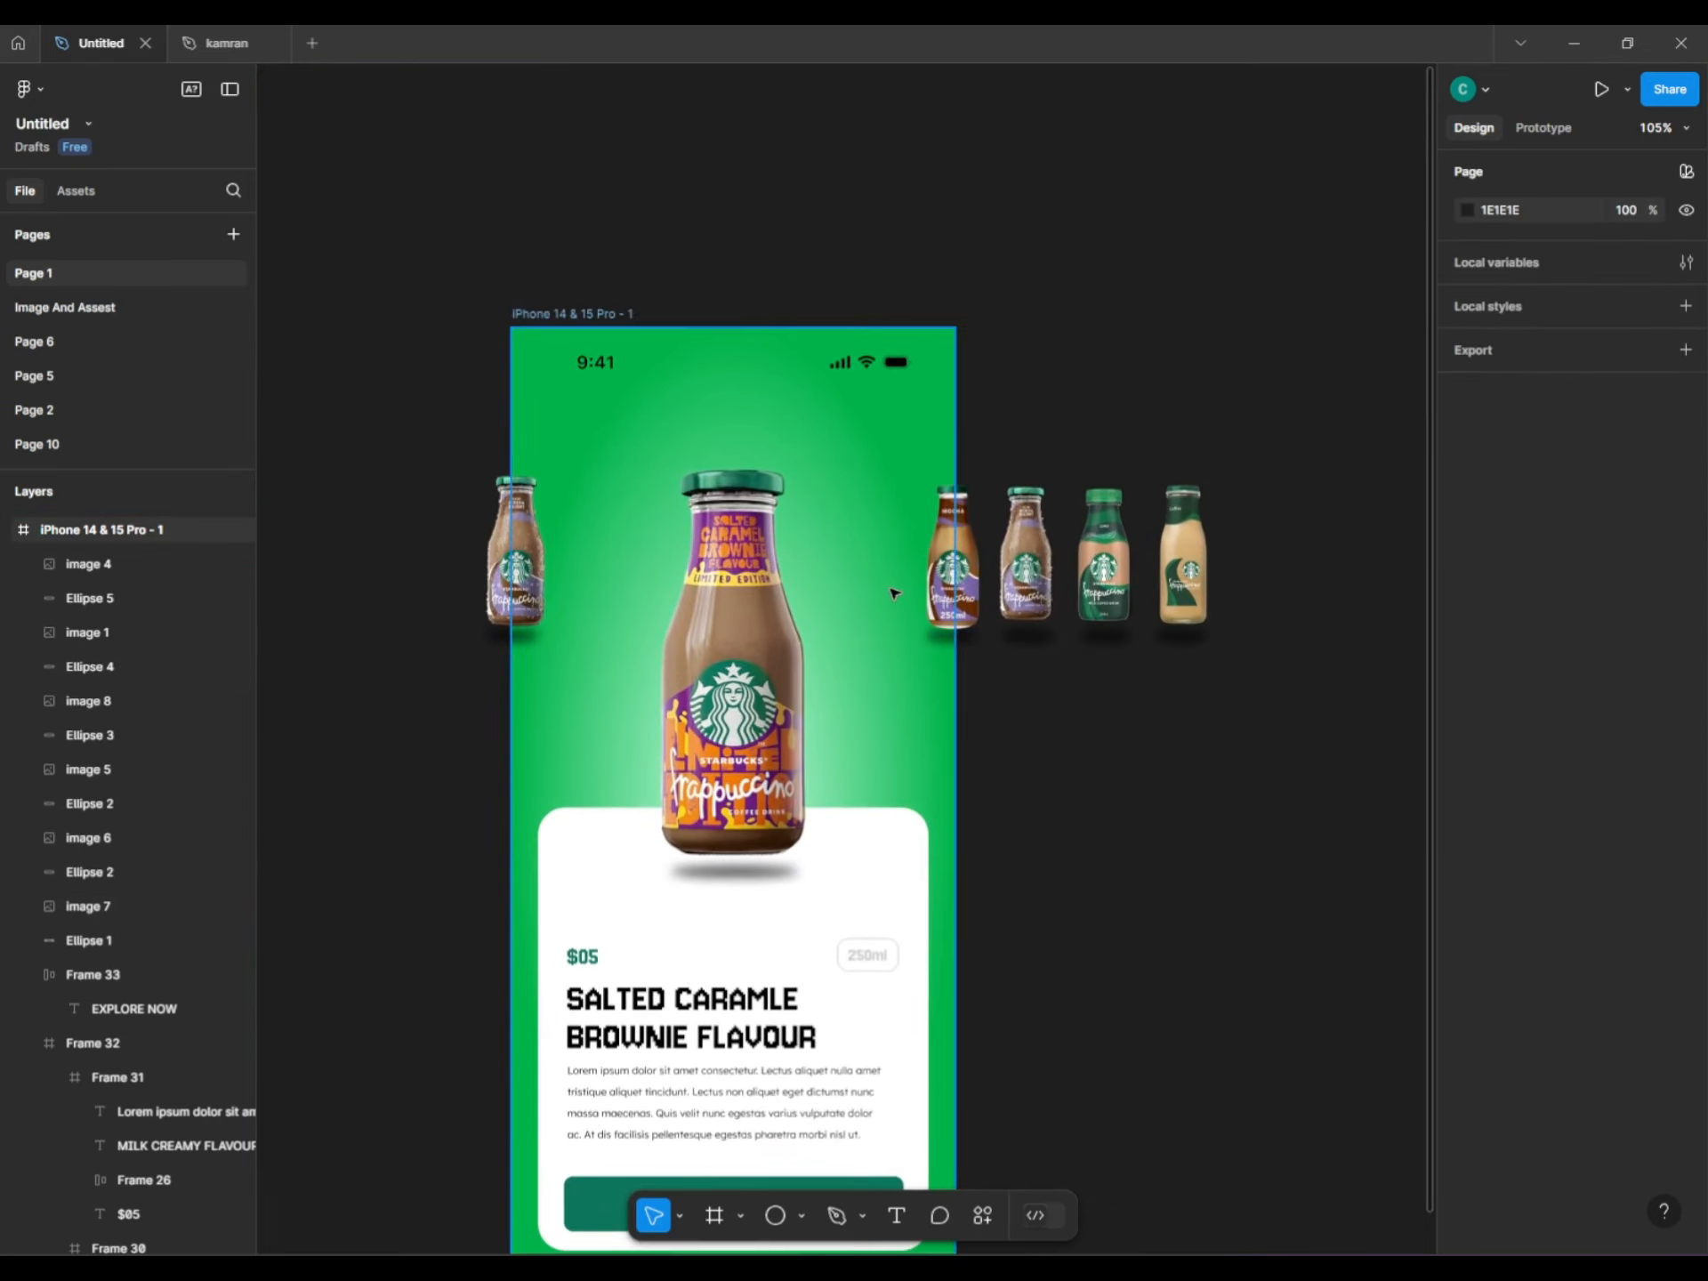
{"action": "left_click", "coordinate": [921, 579]}
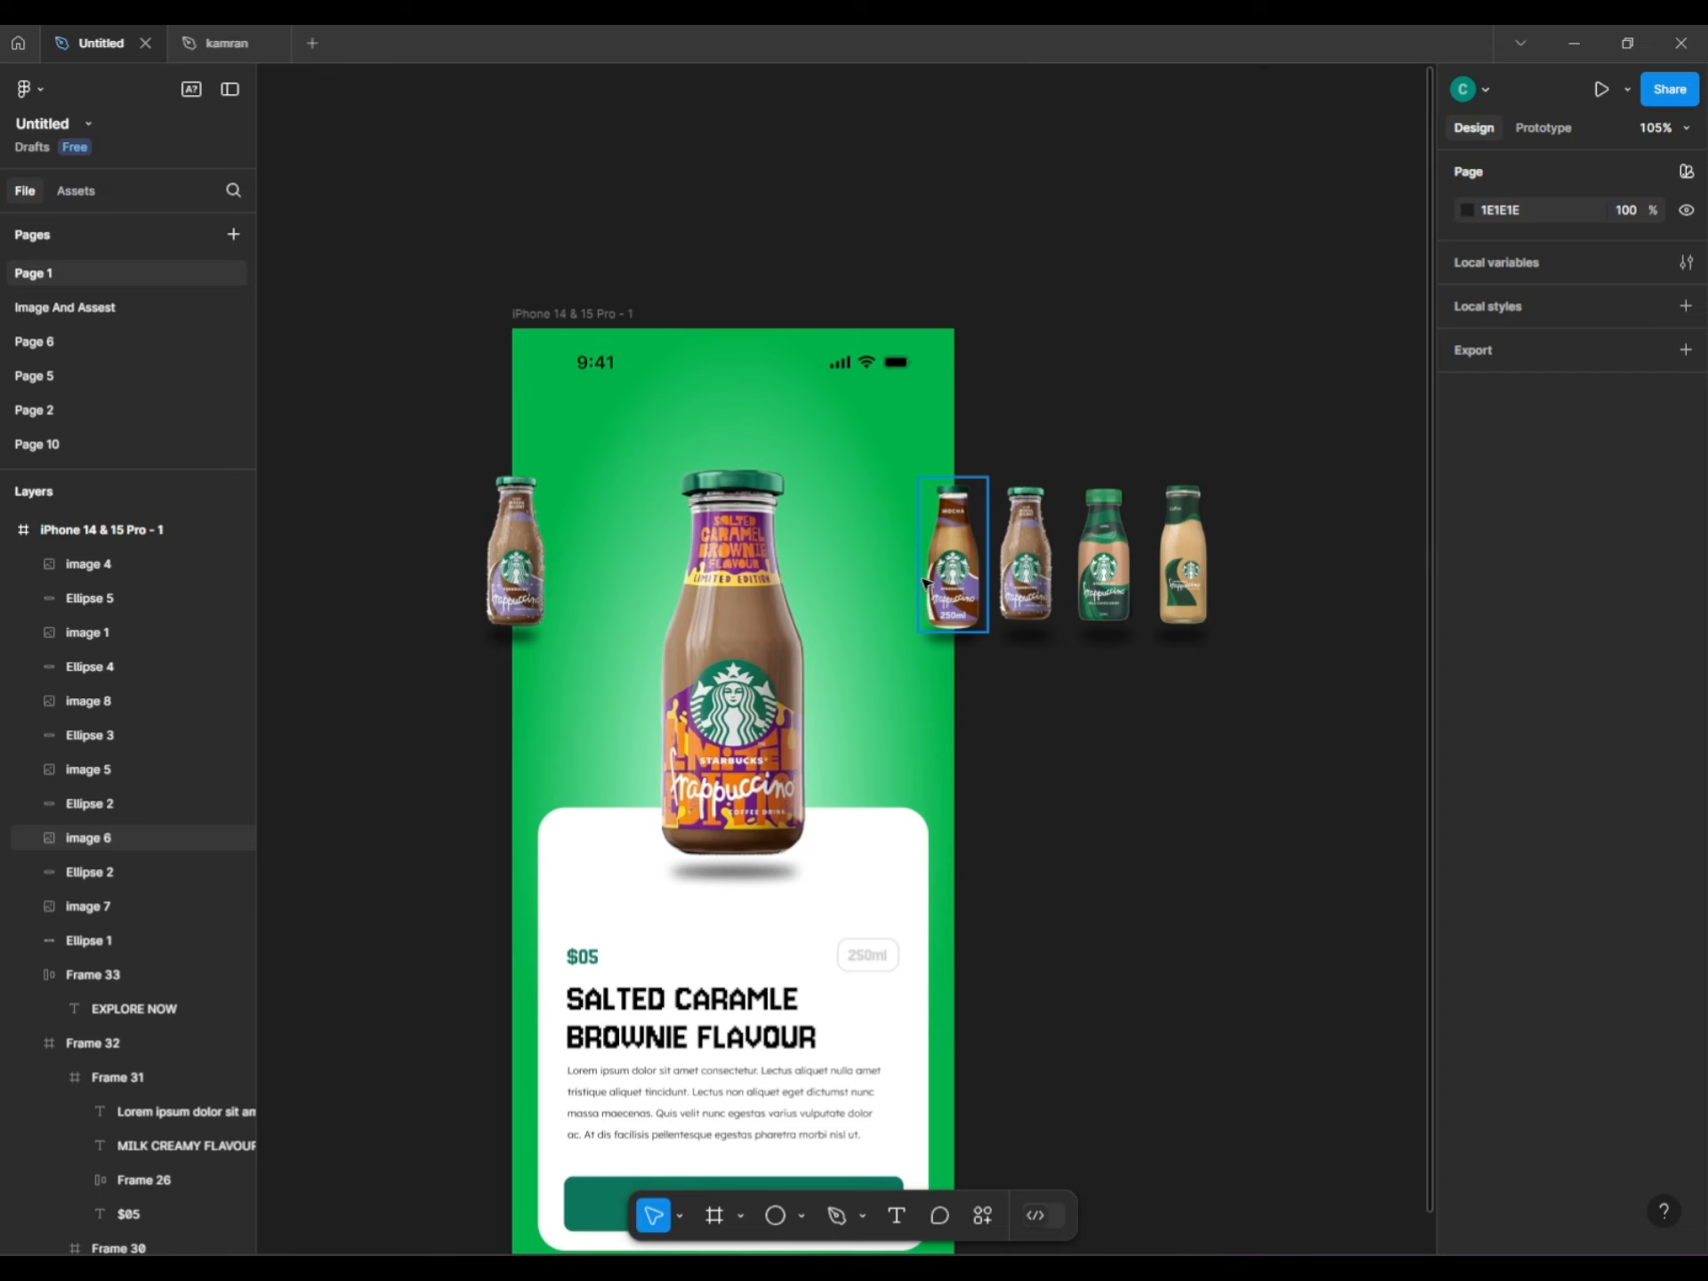
{"action": "left_click", "coordinate": [950, 629], "text": "shift"}
{"action": "left_click", "coordinate": [1327, 487]}
{"action": "left_click_drag", "start_coordinate": [1327, 487], "coordinate": [529, 565]}
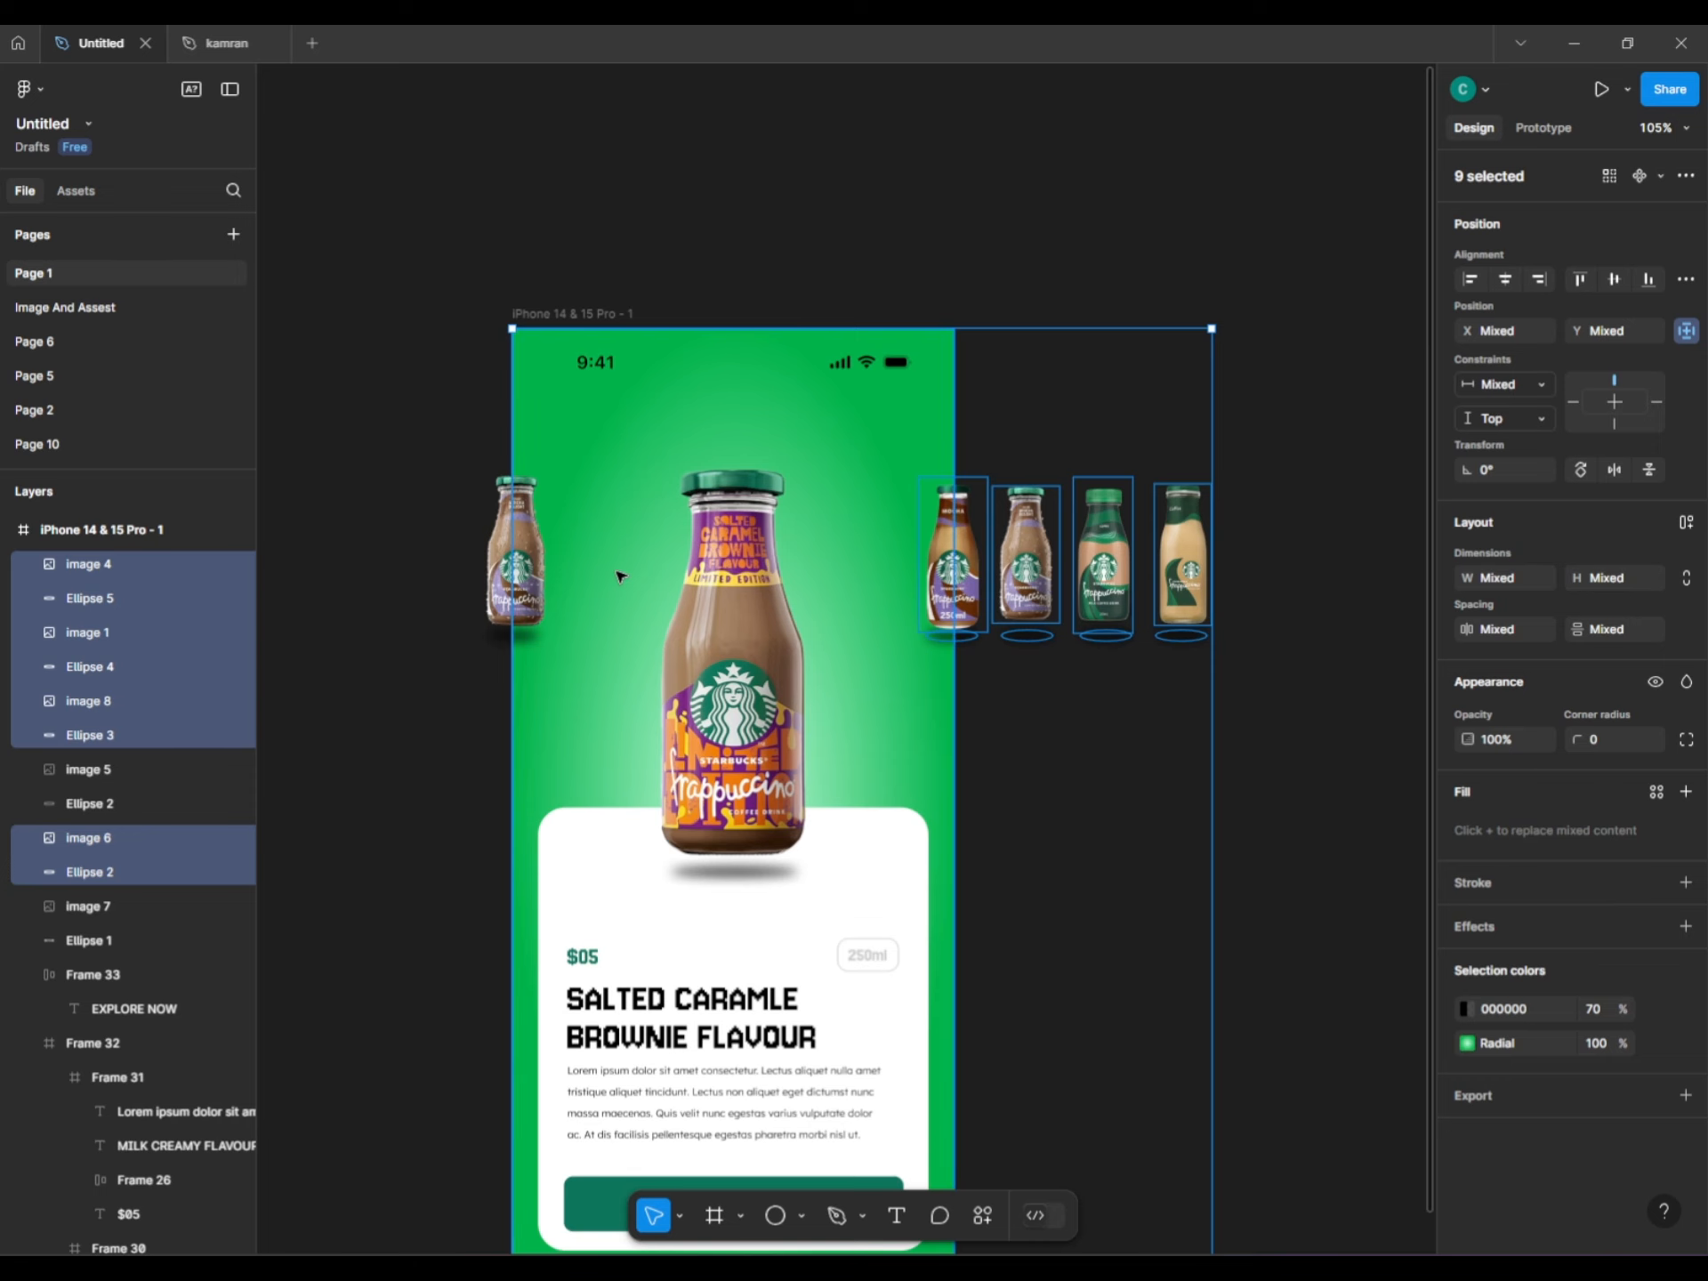
{"action": "left_click", "coordinate": [489, 604], "text": "shift"}
{"action": "left_click", "coordinate": [491, 609], "text": "shift"}
{"action": "scroll", "coordinate": [516, 635], "scroll_direction": "up", "scroll_amount": 3}
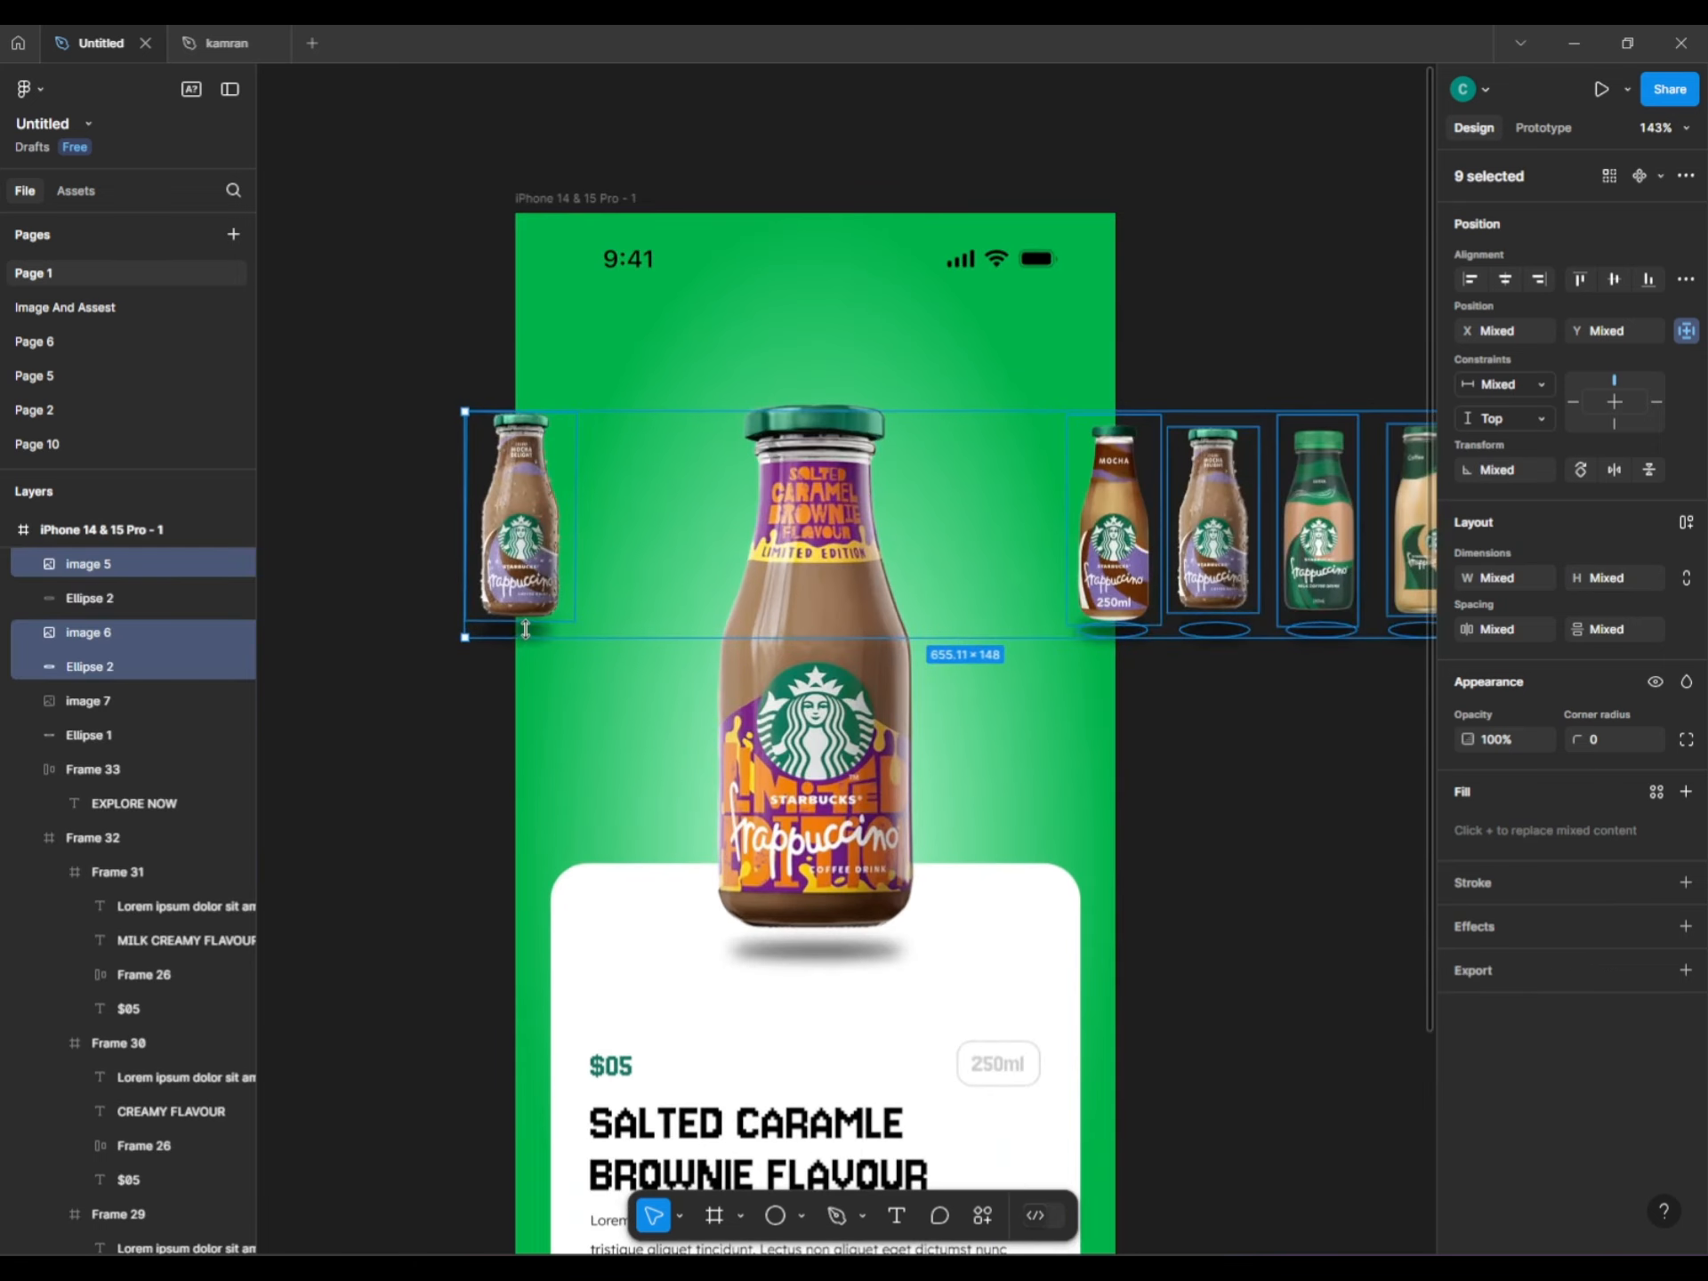
{"action": "left_click", "coordinate": [539, 631], "text": "shift"}
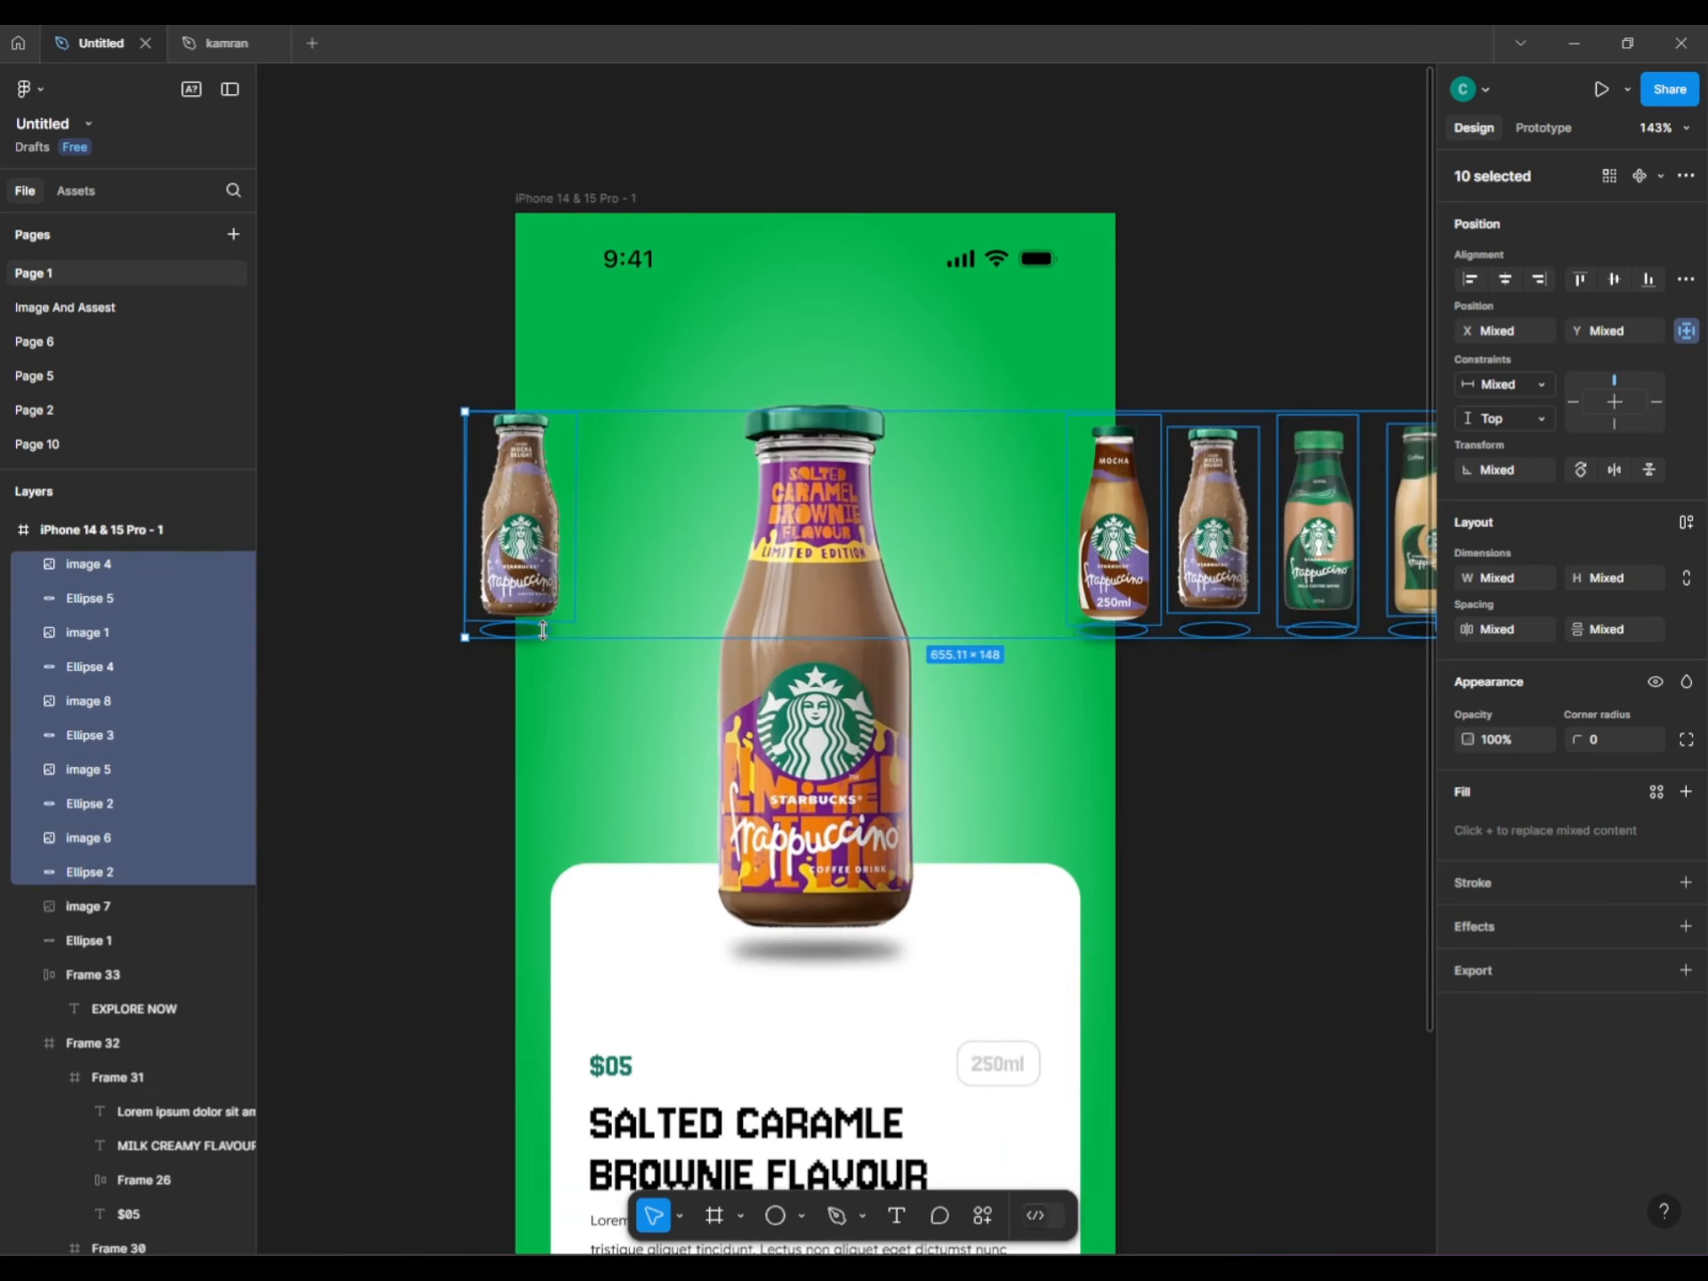
Apply a Layer blur effect to the selected side bottles and shadows.
{"action": "left_click", "coordinate": [1685, 926]}
{"action": "left_click", "coordinate": [1557, 969]}
{"action": "left_click", "coordinate": [1550, 987]}
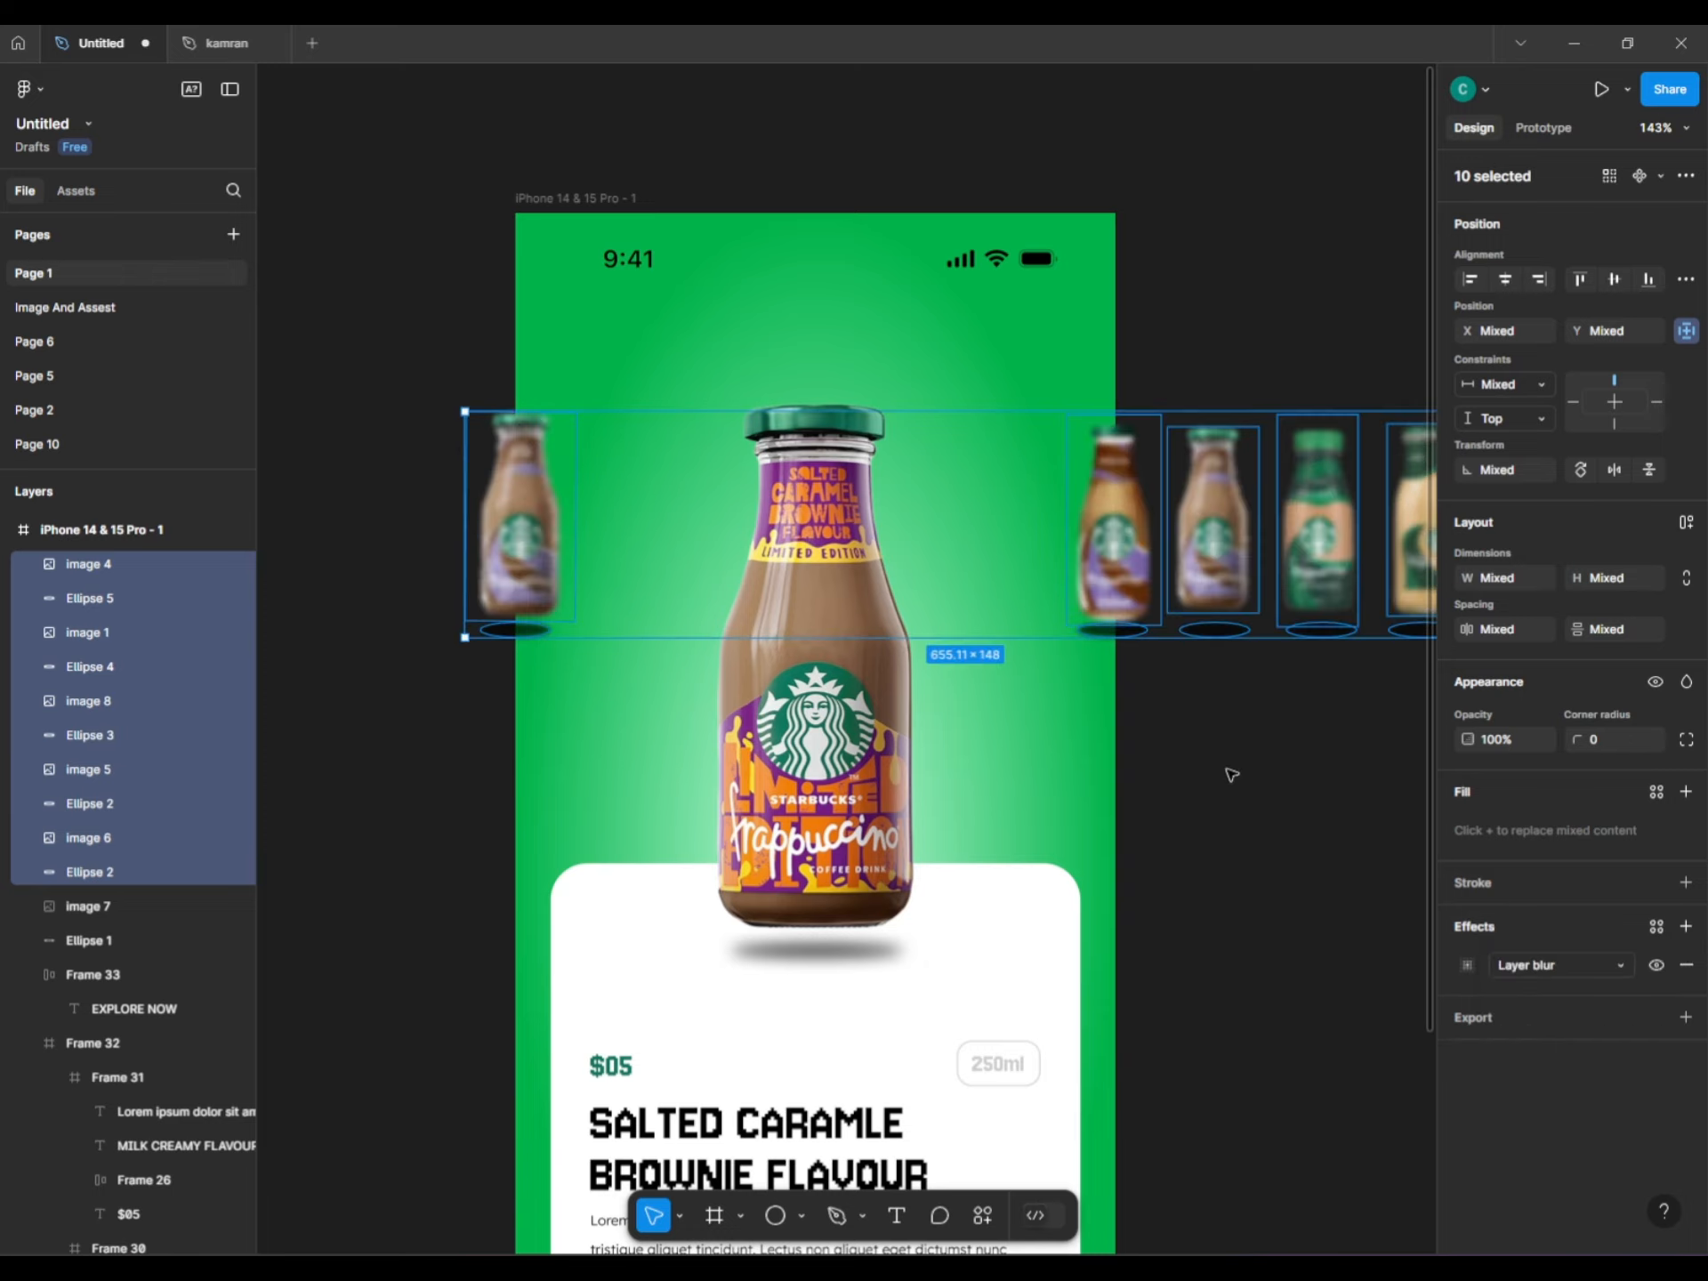
{"action": "left_click", "coordinate": [1231, 773]}
{"action": "scroll", "coordinate": [1219, 756], "scroll_direction": "down", "scroll_amount": 4}
{"action": "scroll", "coordinate": [1147, 743], "scroll_direction": "right", "scroll_amount": 2}
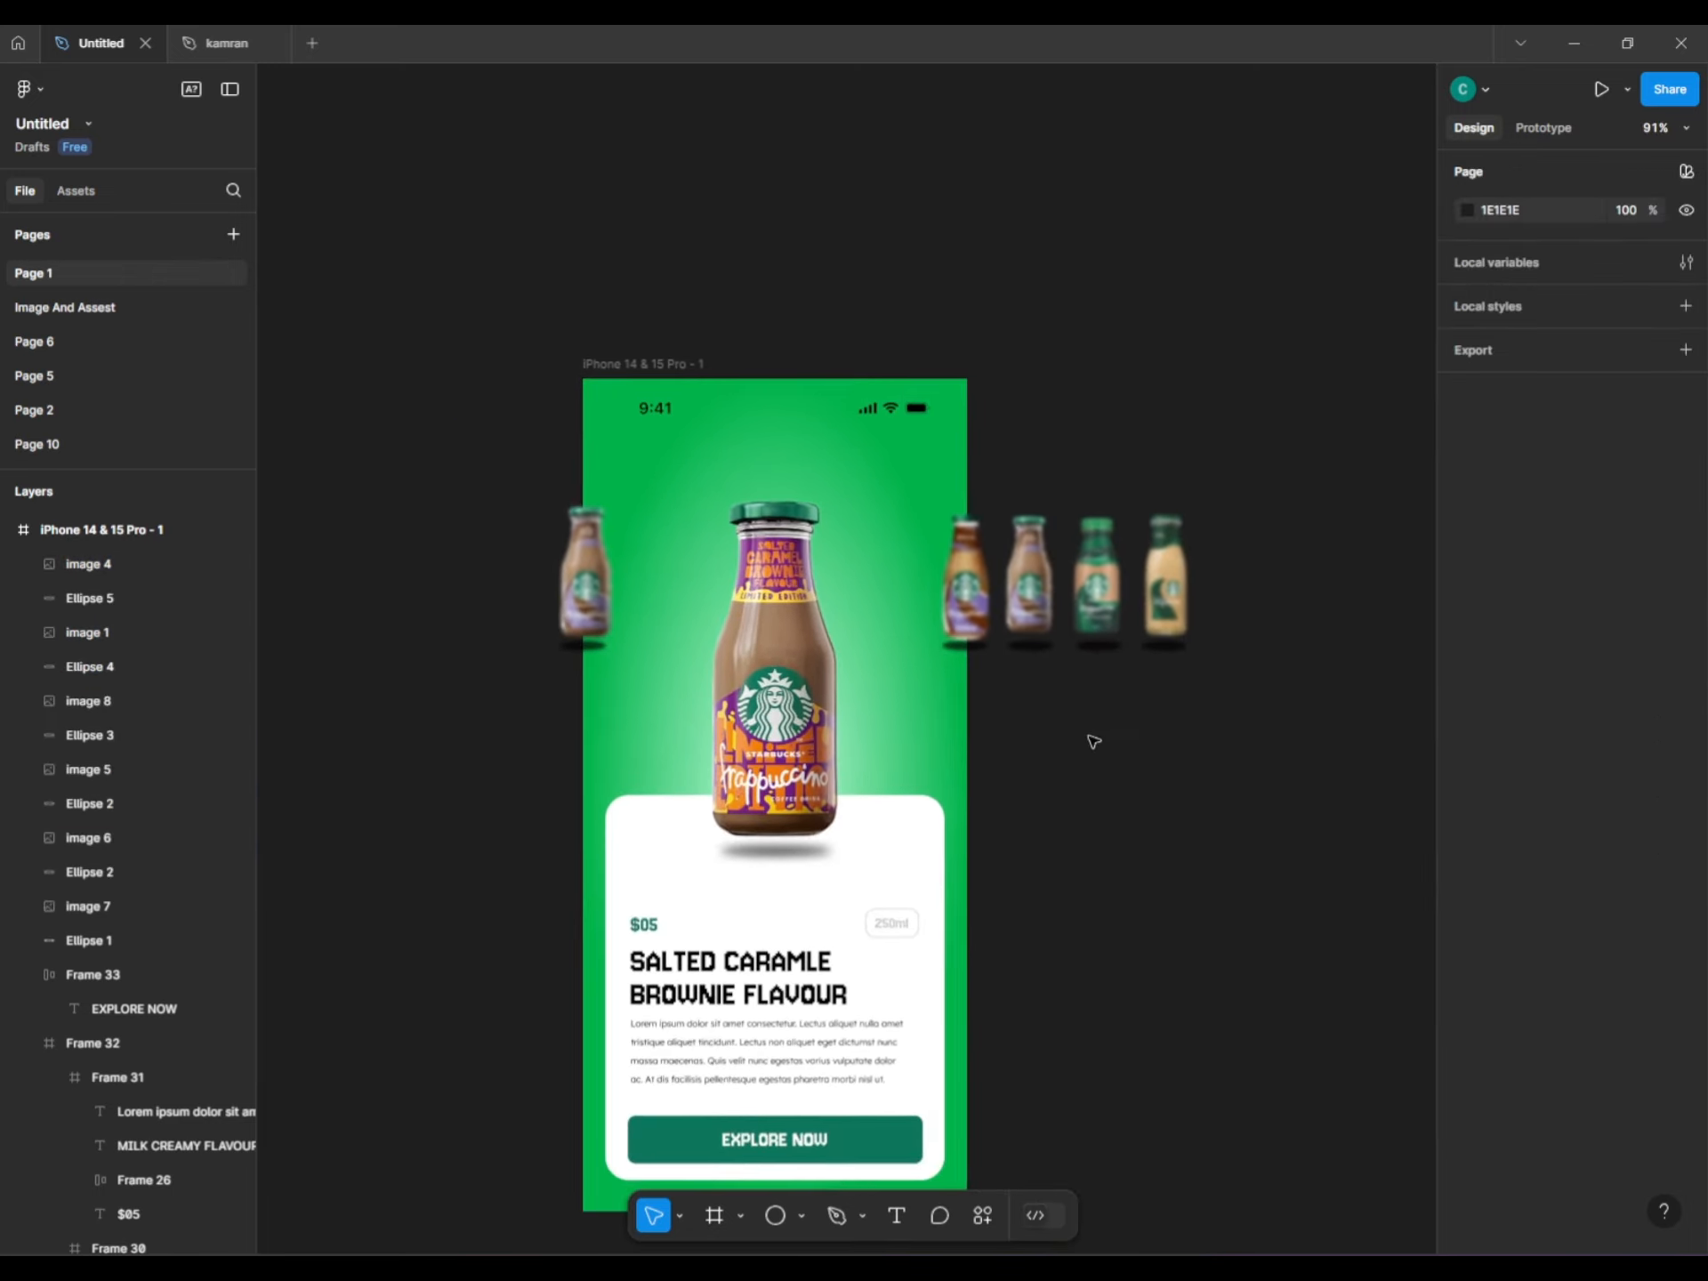
{"action": "scroll", "coordinate": [1094, 744], "scroll_direction": "up", "scroll_amount": 5}
{"action": "scroll", "coordinate": [909, 601], "scroll_direction": "up", "scroll_amount": 1}
{"action": "scroll", "coordinate": [1022, 671], "scroll_direction": "down", "scroll_amount": 5}
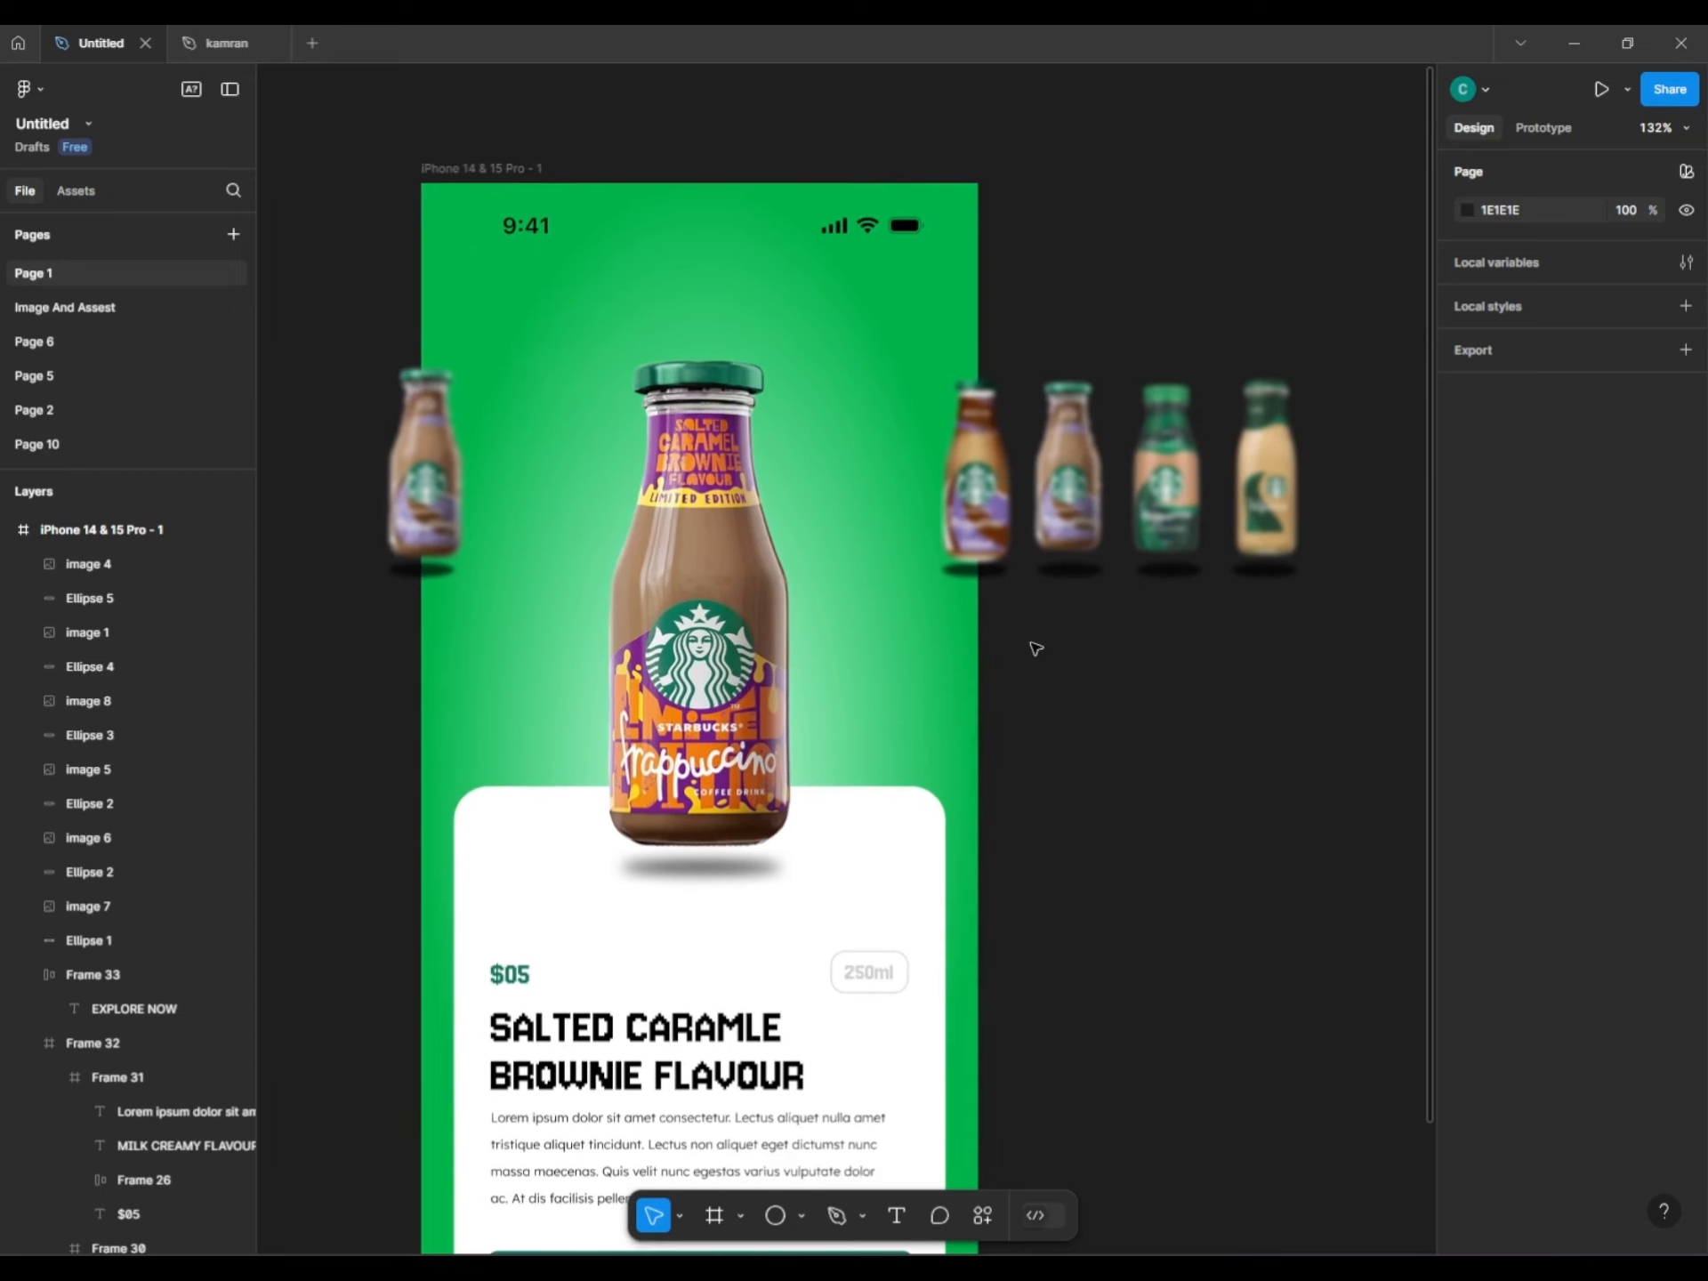
{"action": "scroll", "coordinate": [1058, 677], "scroll_direction": "down", "scroll_amount": 1}
{"action": "scroll", "coordinate": [1041, 676], "scroll_direction": "right", "scroll_amount": 1}
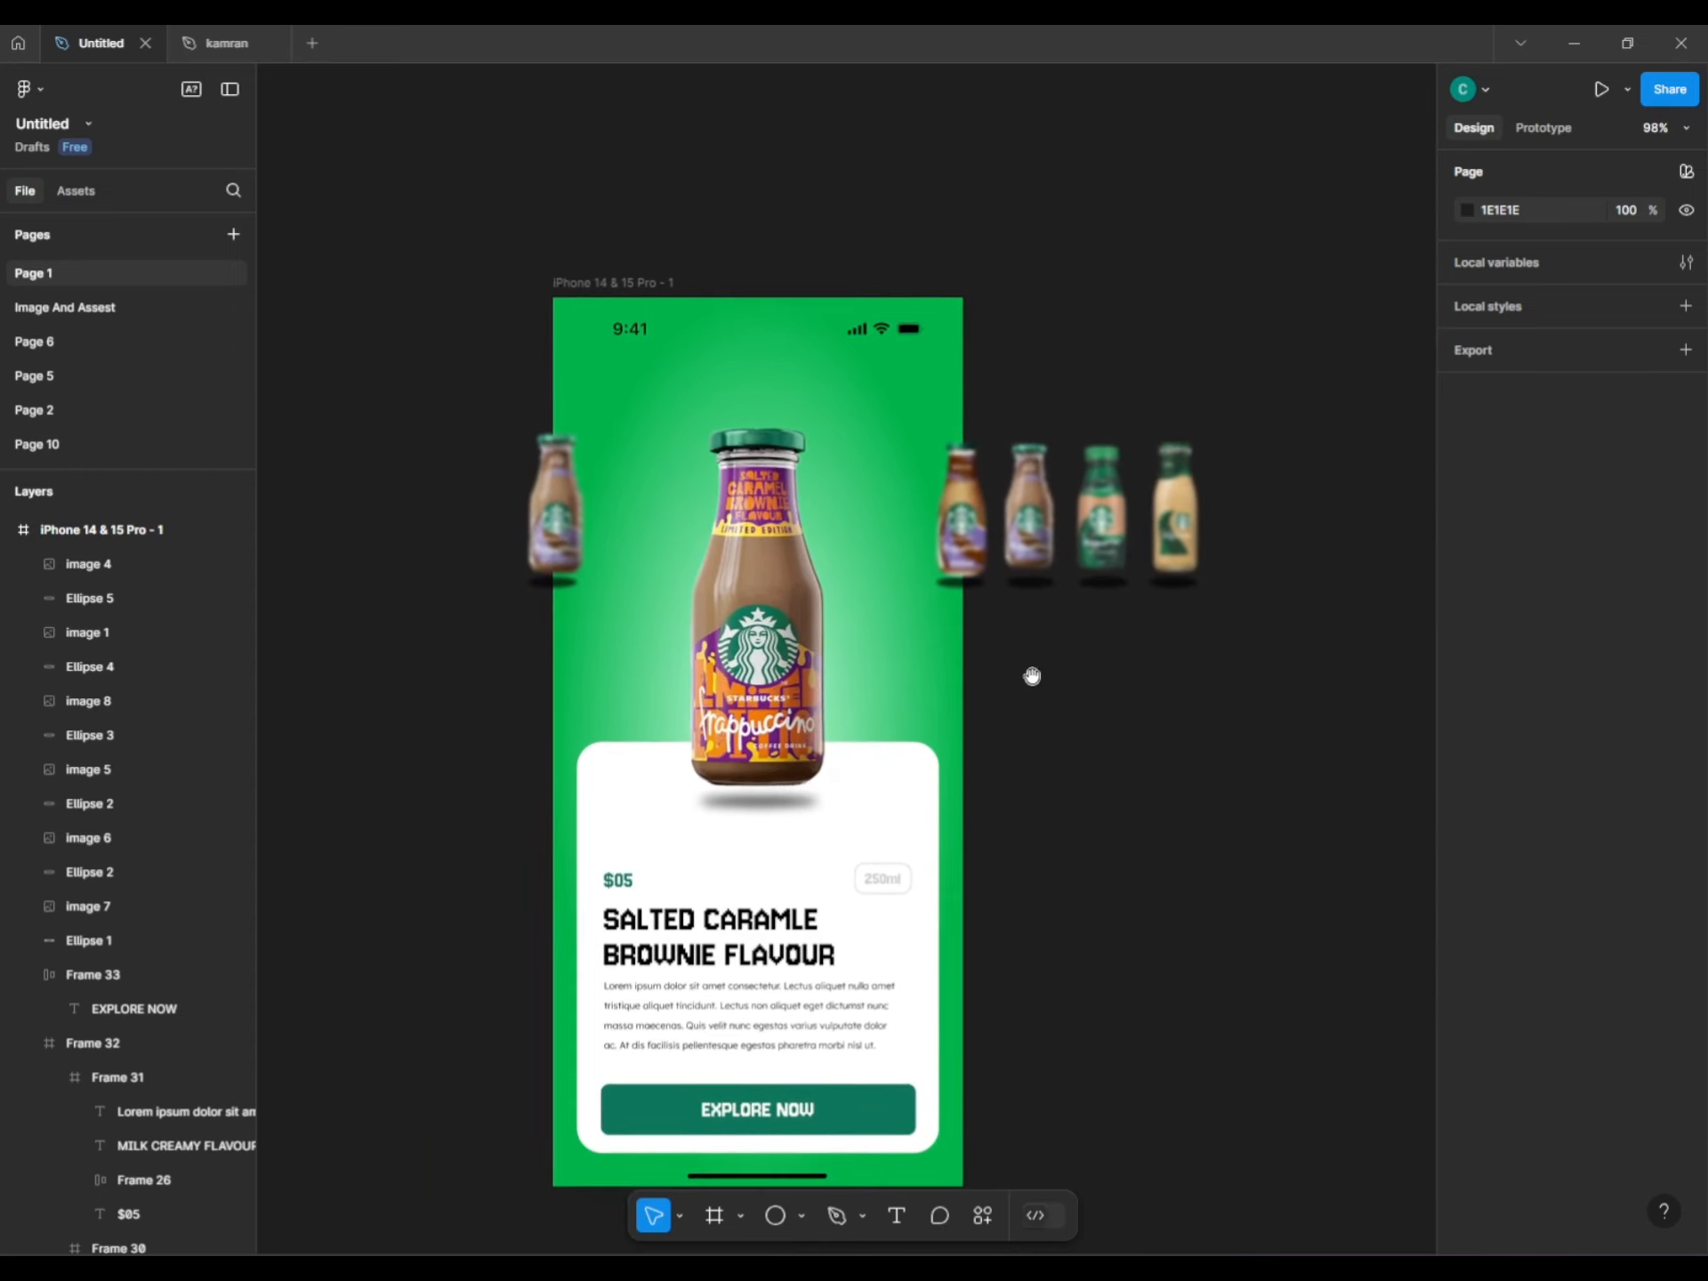
Turn on Clip content for the iPhone 14 & 15 Pro - 1 frame.
{"action": "left_click", "coordinate": [594, 283]}
{"action": "left_click", "coordinate": [1463, 529]}
{"action": "left_click", "coordinate": [1168, 631]}
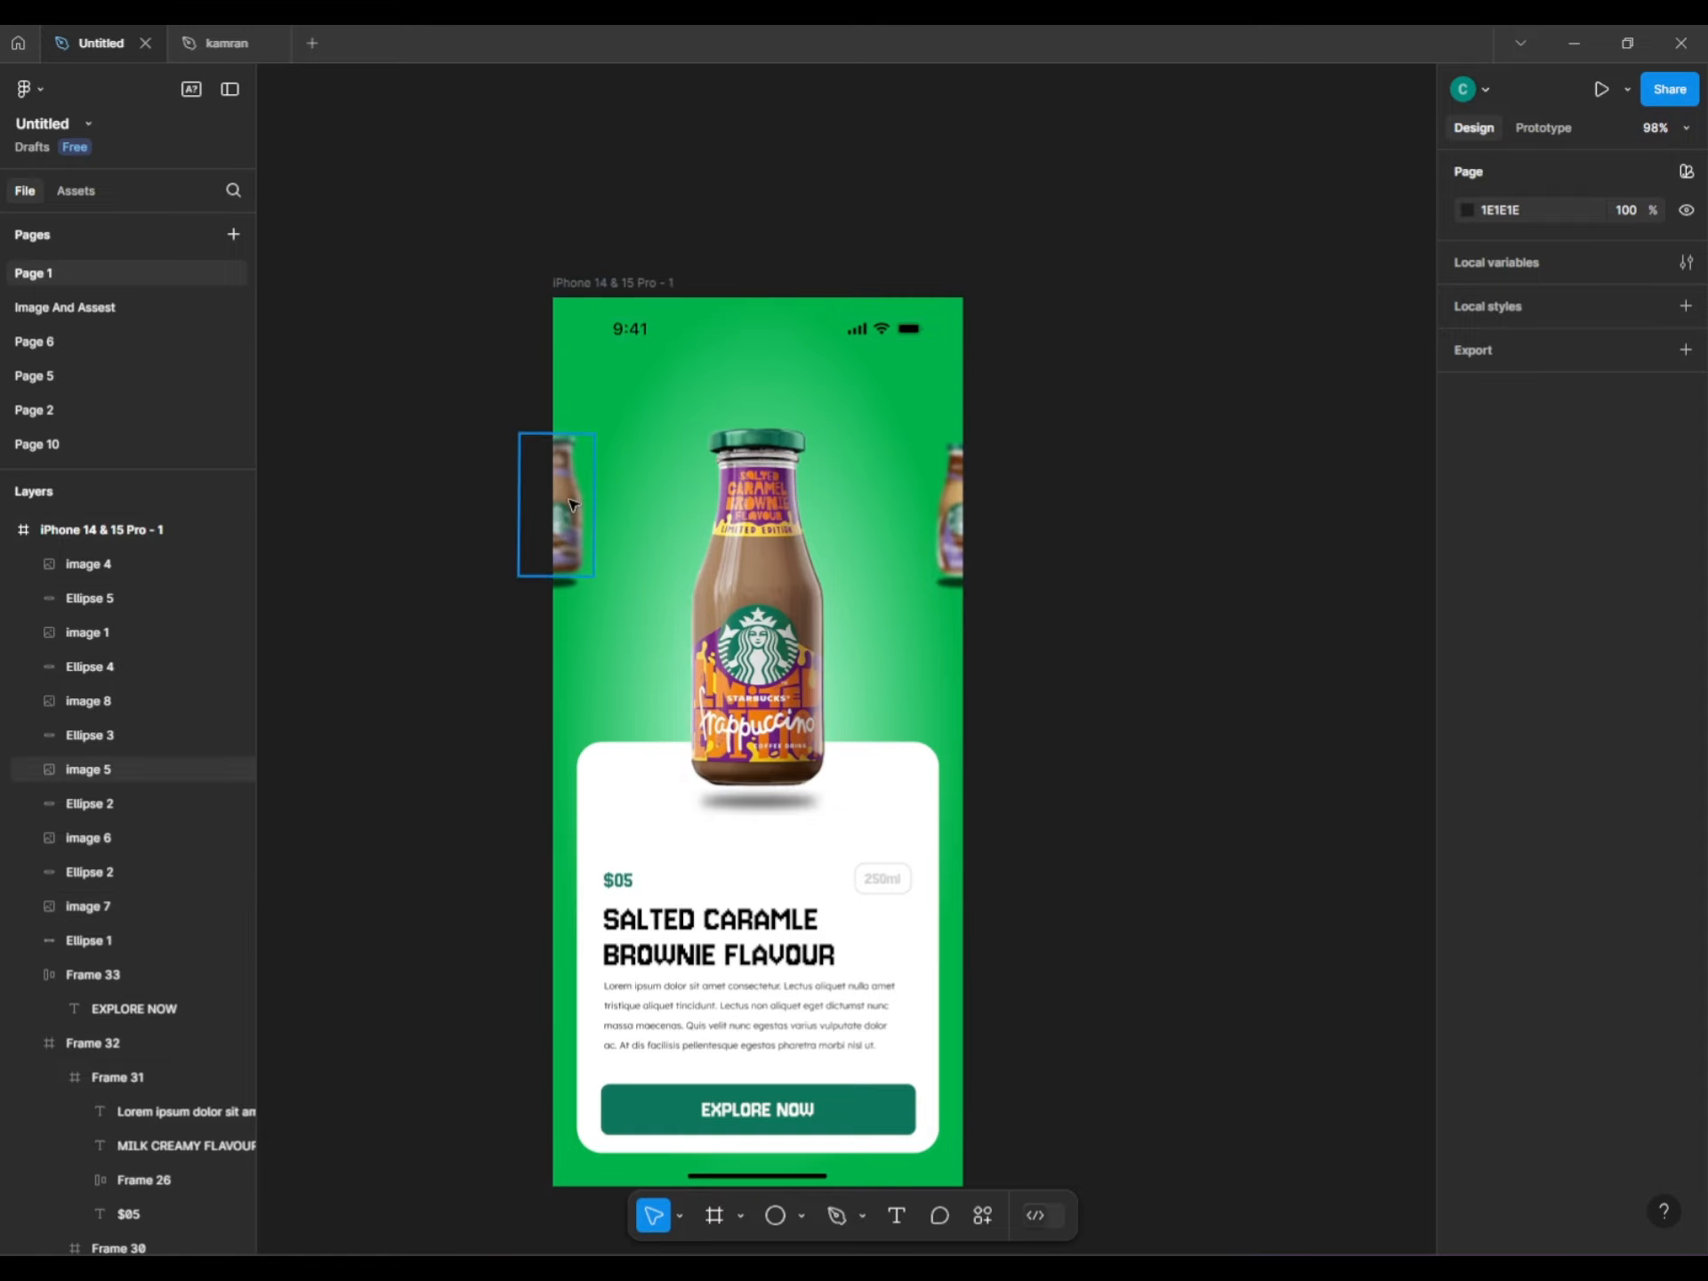
Duplicate the iPhone 14 & 15 Pro - 1 frame to its right.
{"action": "left_click_drag", "start_coordinate": [427, 413], "coordinate": [547, 498]}
{"action": "left_click", "coordinate": [805, 293]}
{"action": "left_click_drag", "start_coordinate": [805, 293], "coordinate": [1247, 294]}
In the copy, push the small blurred bottle image 5 and its shadow Ellipse 2 off the edge.
{"action": "scroll", "coordinate": [901, 418], "scroll_direction": "right", "scroll_amount": 3}
{"action": "scroll", "coordinate": [693, 498], "scroll_direction": "up", "scroll_amount": 5}
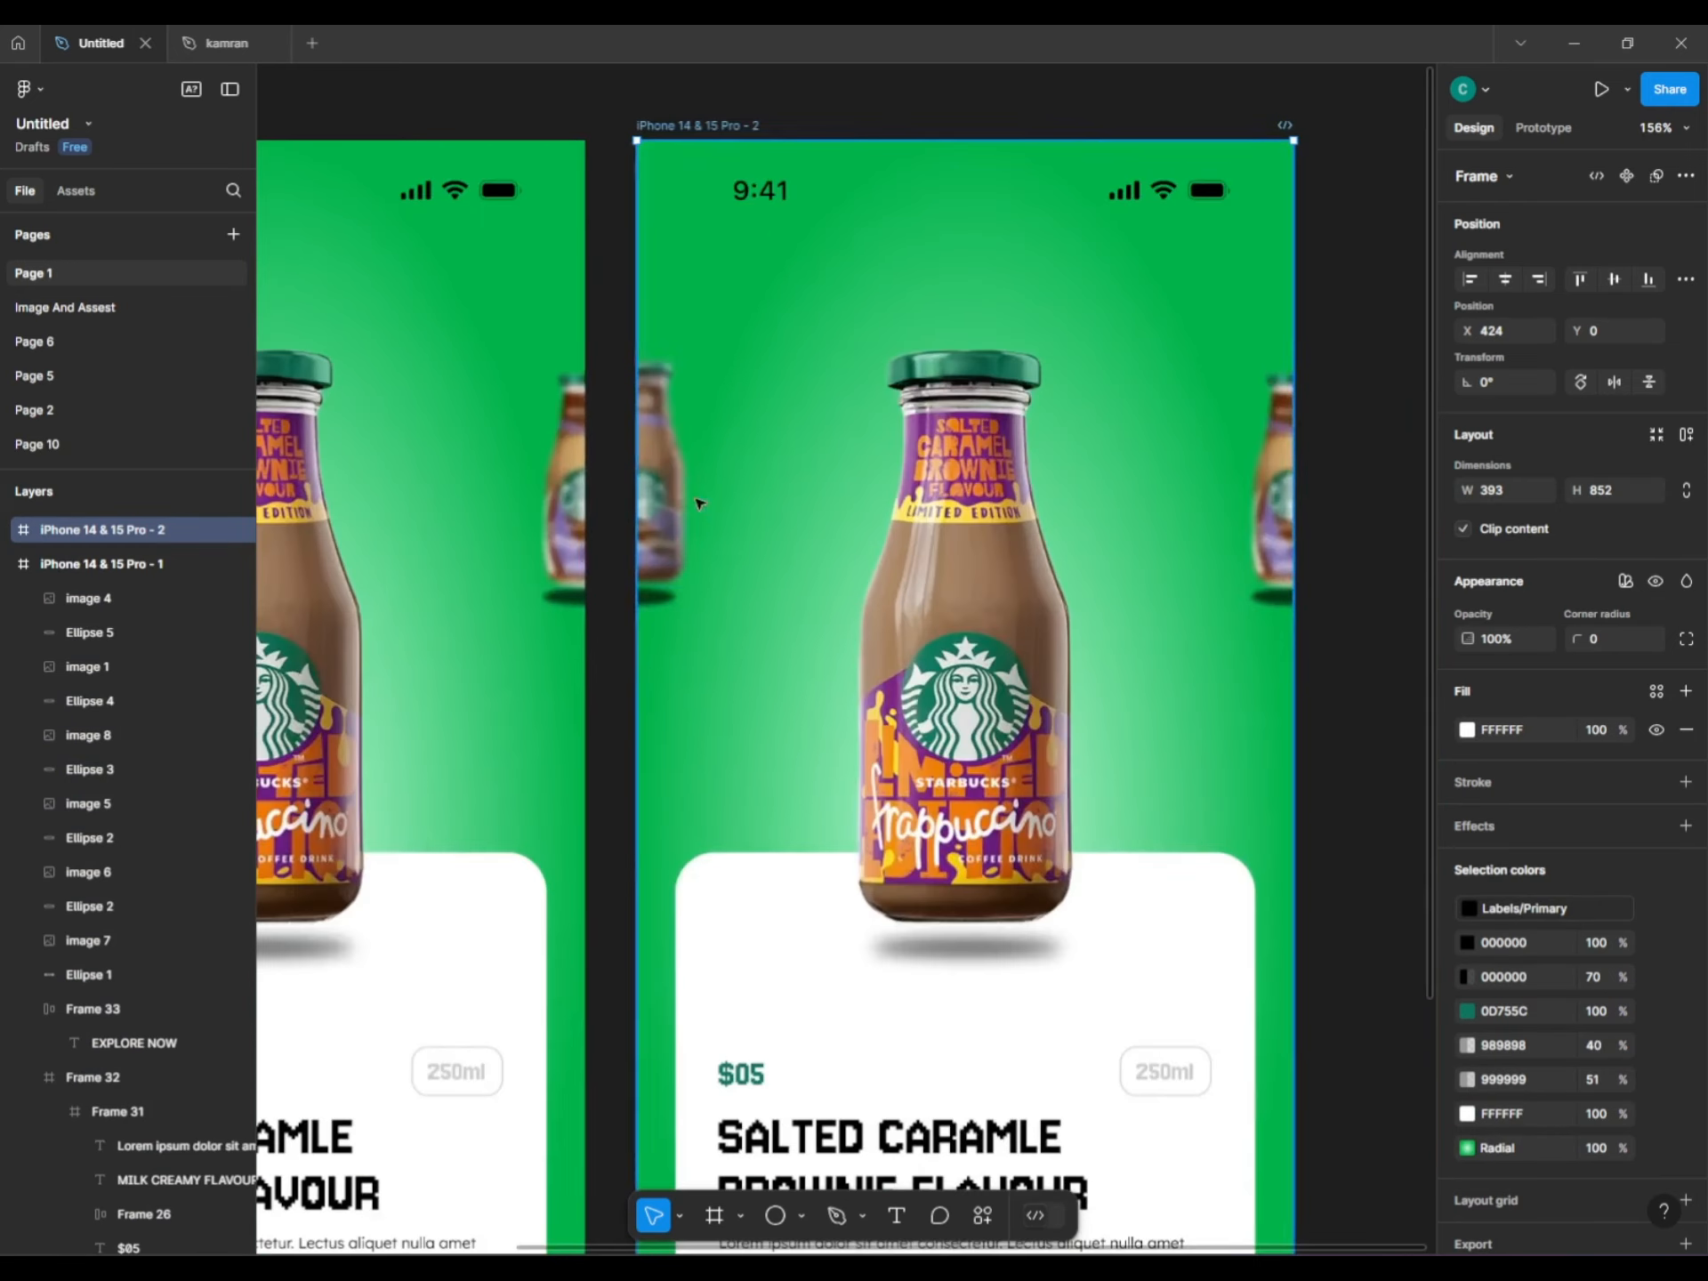
{"action": "left_click", "coordinate": [669, 494]}
{"action": "left_click", "coordinate": [666, 608], "text": "shift"}
{"action": "left_click_drag", "start_coordinate": [665, 608], "coordinate": [669, 605]}
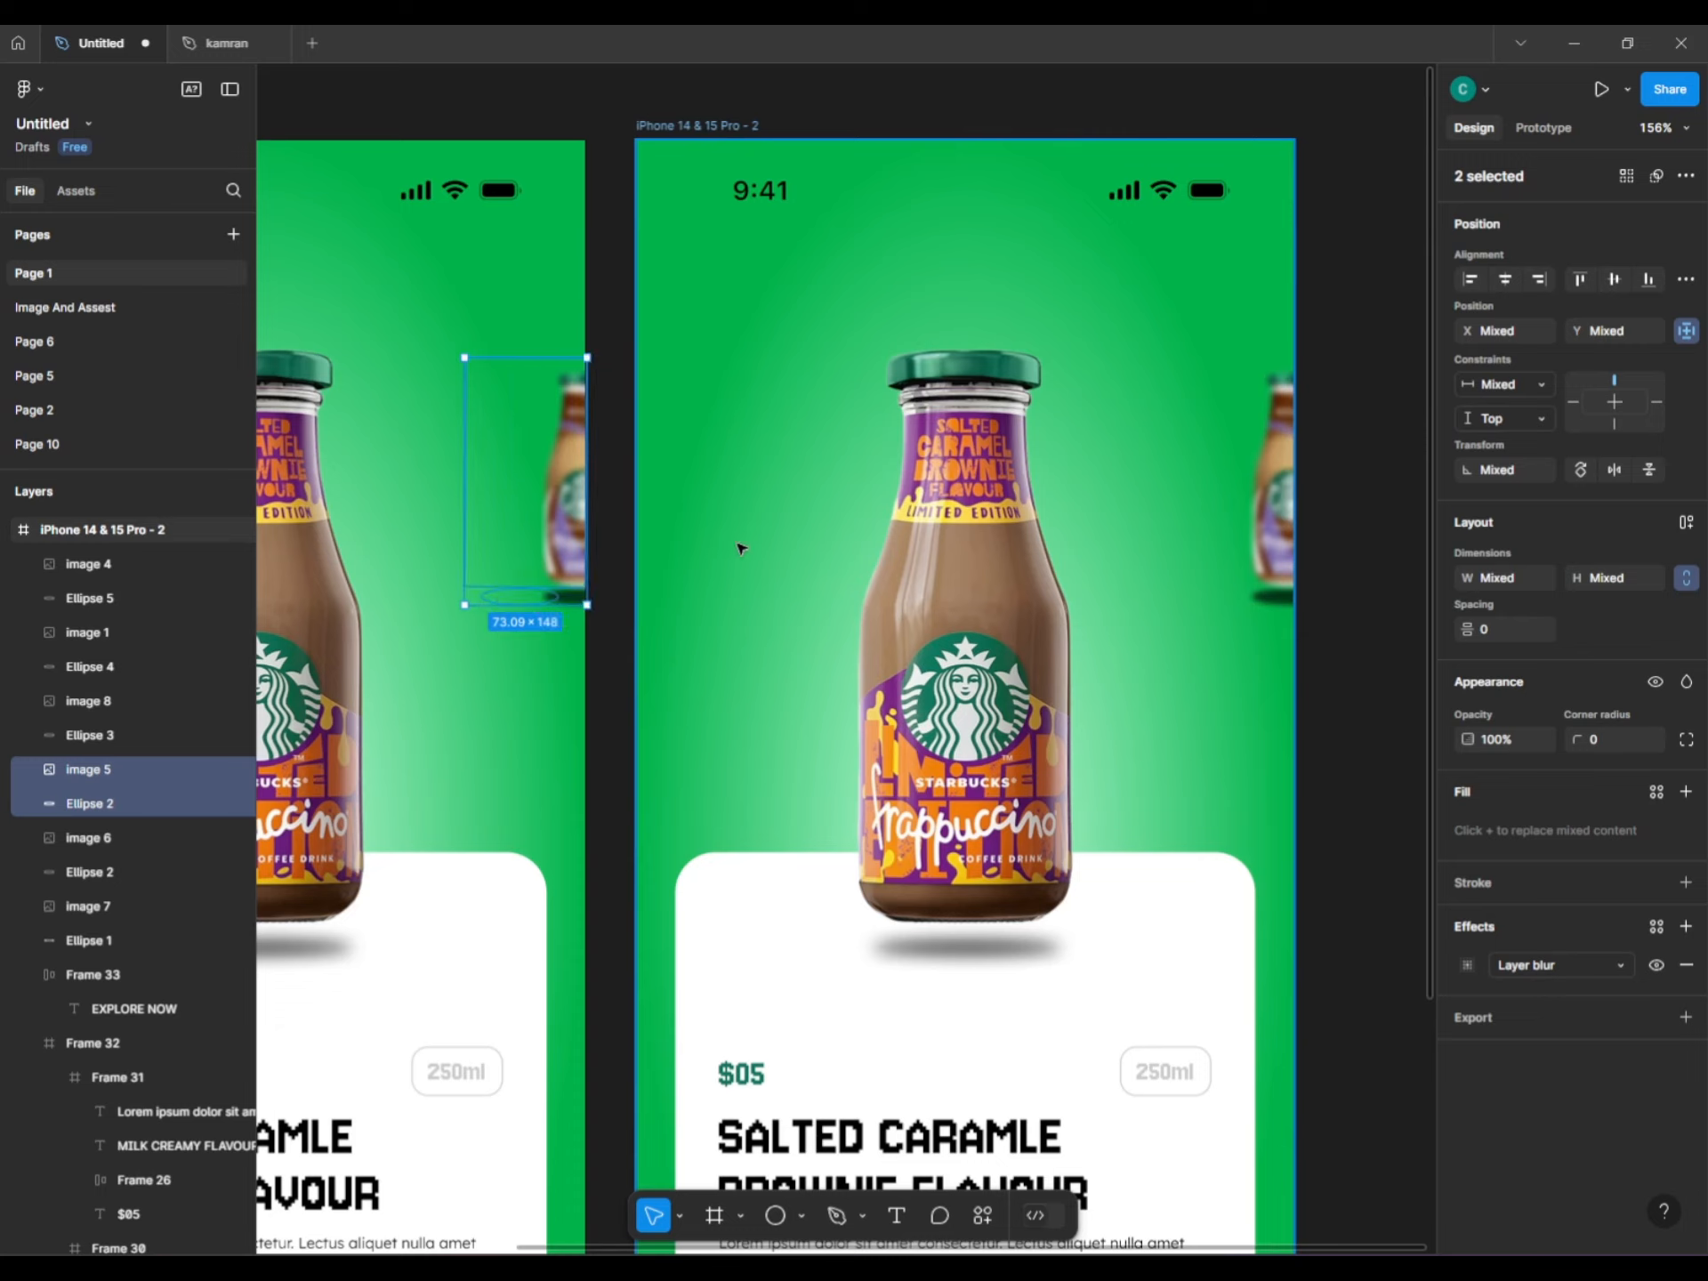
Shrink the large bottle image 7 and shadow Ellipse 1 to 54×140 against the left edge.
{"action": "left_click", "coordinate": [903, 580]}
{"action": "left_click", "coordinate": [925, 950], "text": "shift"}
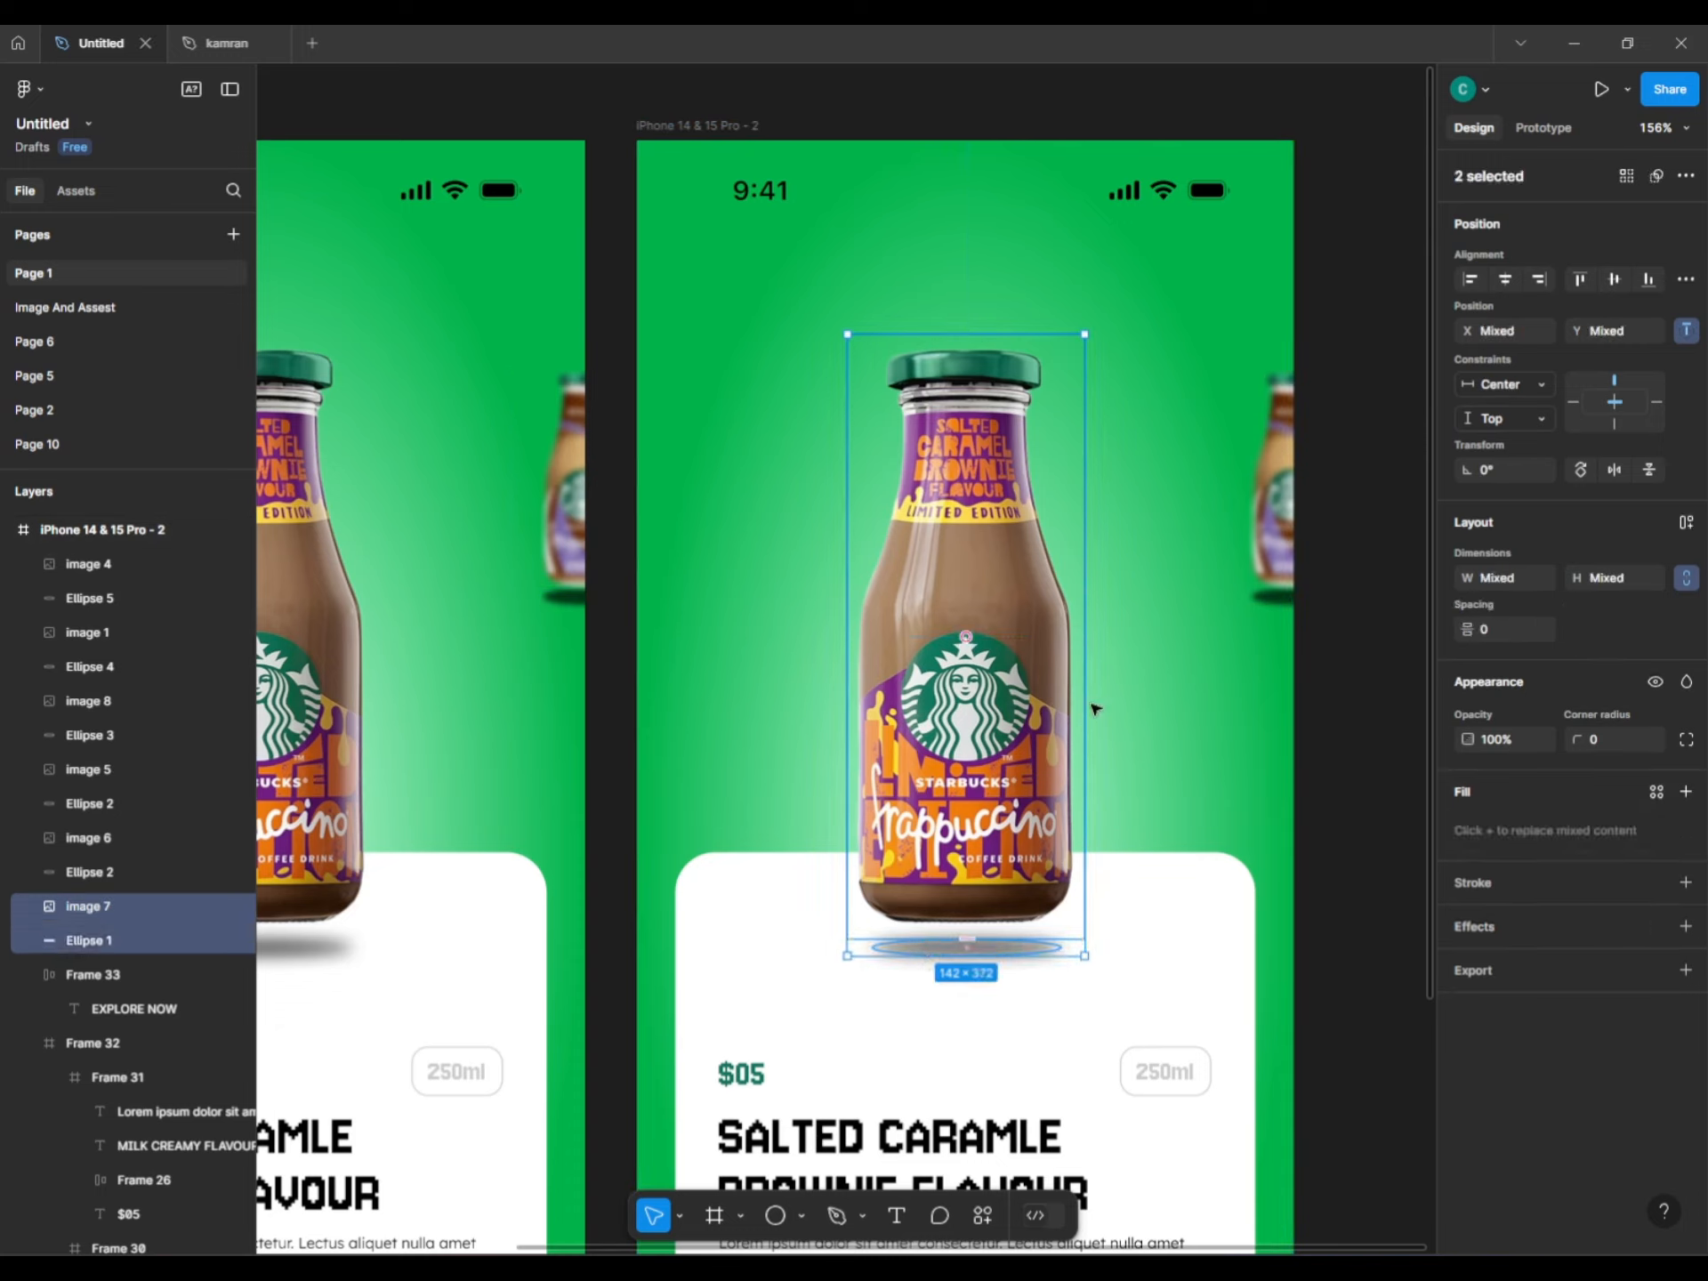
{"action": "left_click_drag", "start_coordinate": [1084, 336], "coordinate": [1018, 512]}
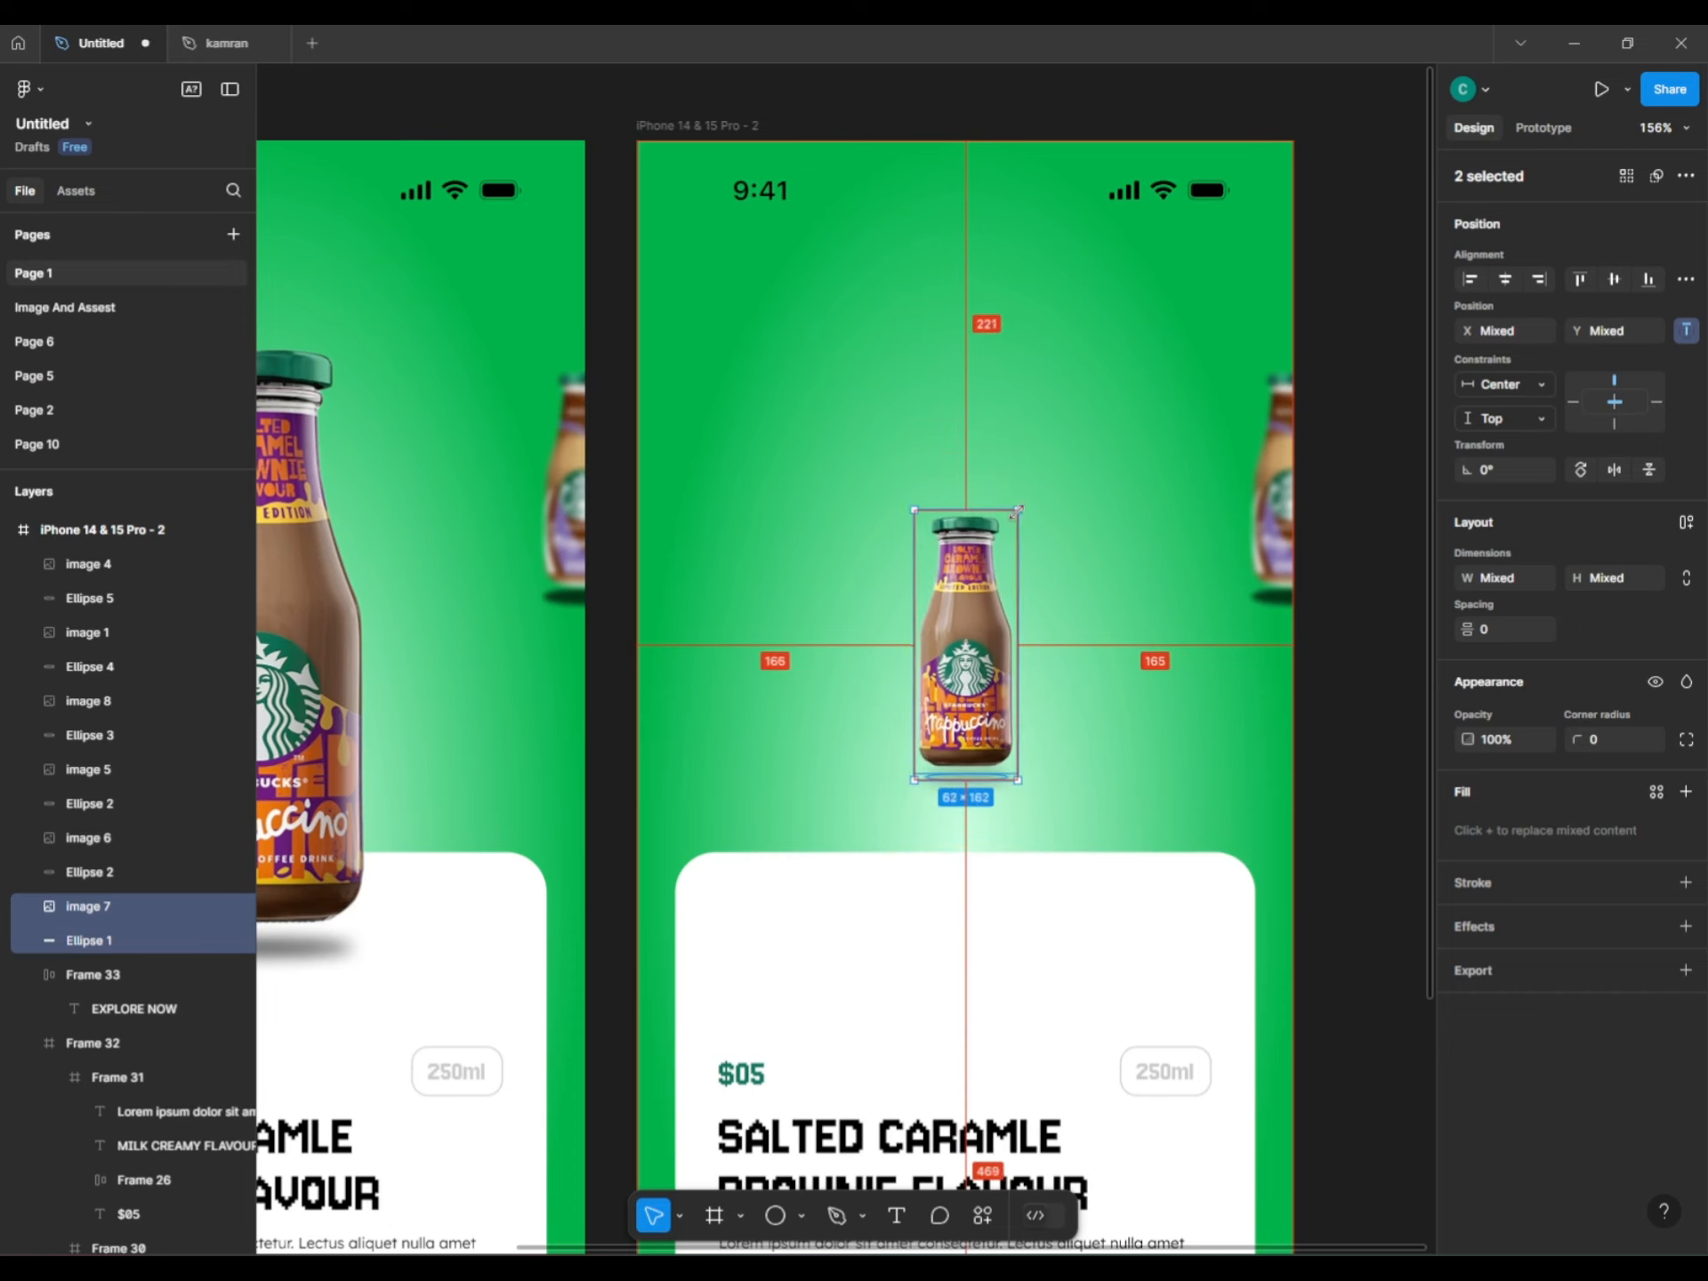
{"action": "left_click_drag", "start_coordinate": [992, 612], "coordinate": [701, 474]}
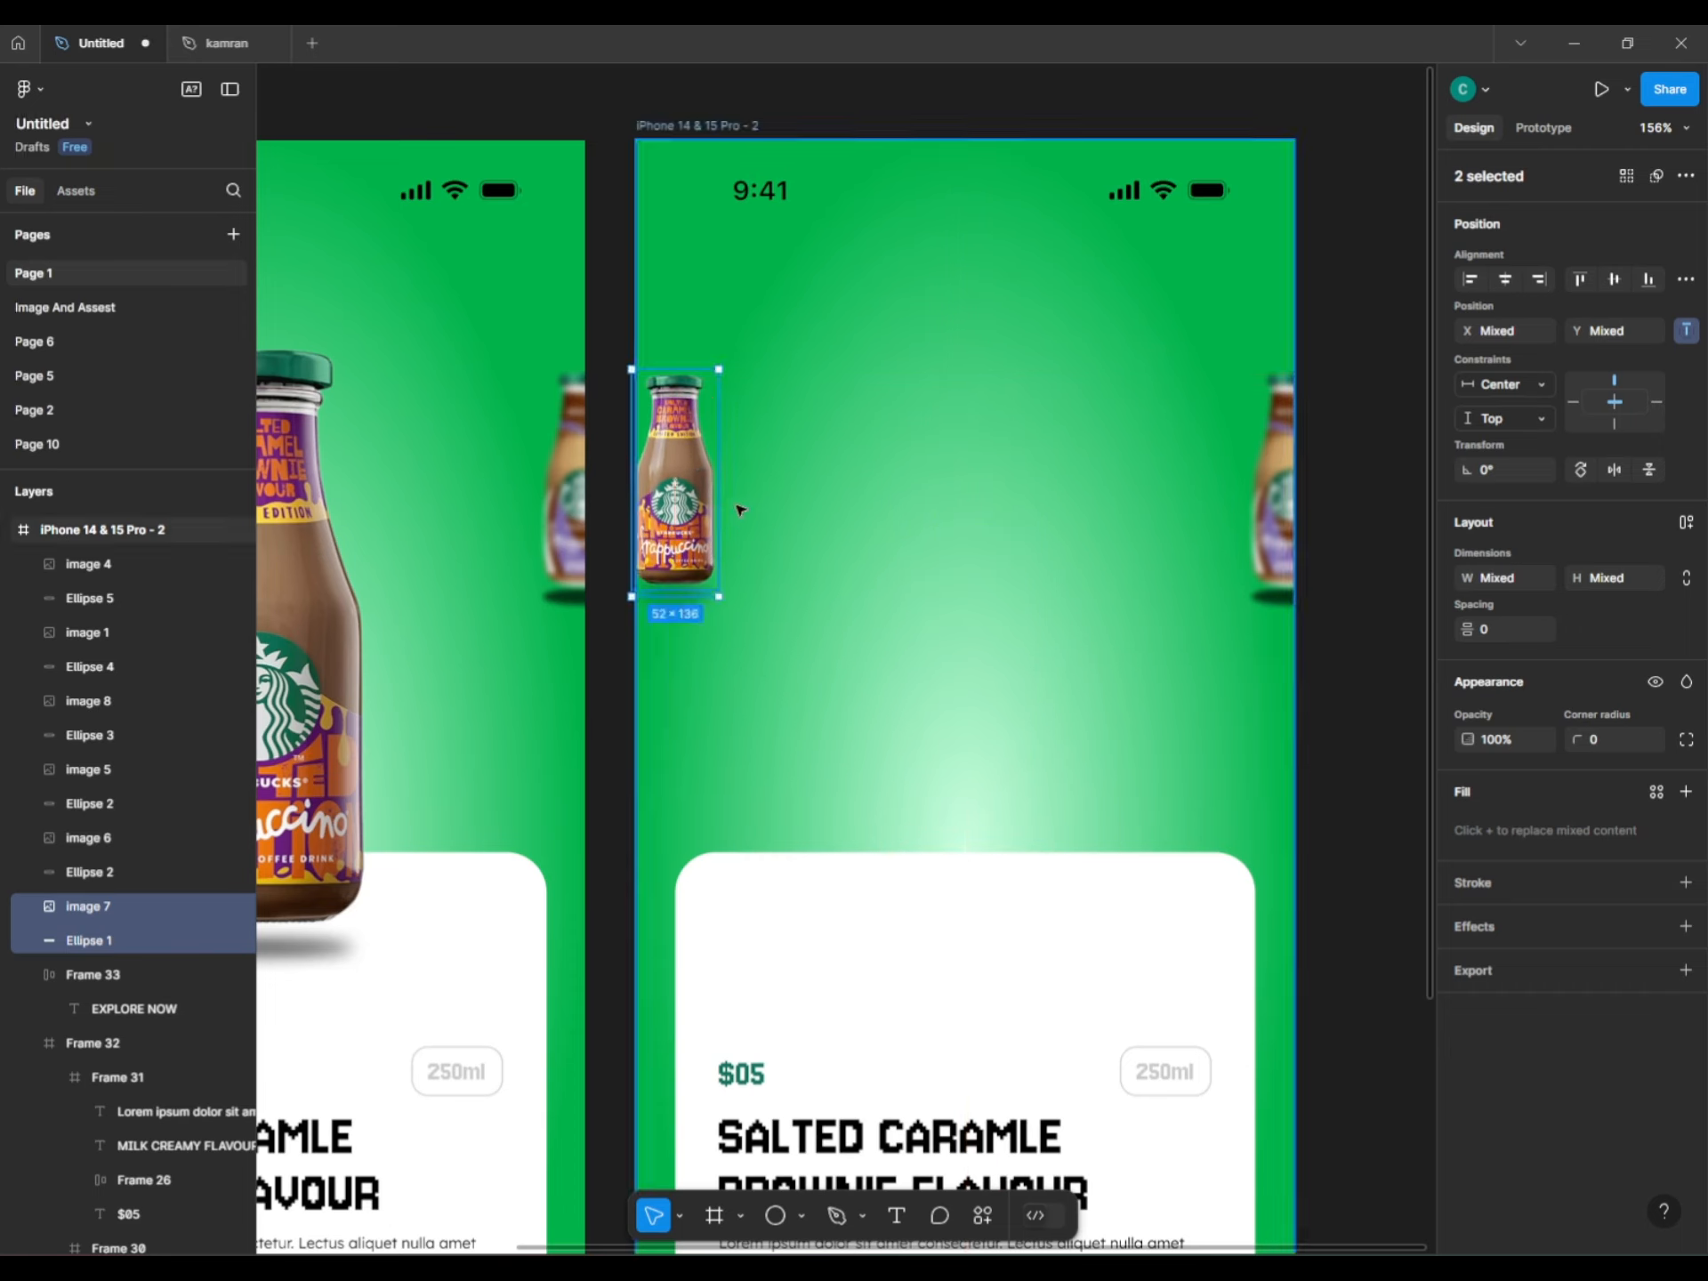
{"action": "left_click_drag", "start_coordinate": [723, 368], "coordinate": [730, 361]}
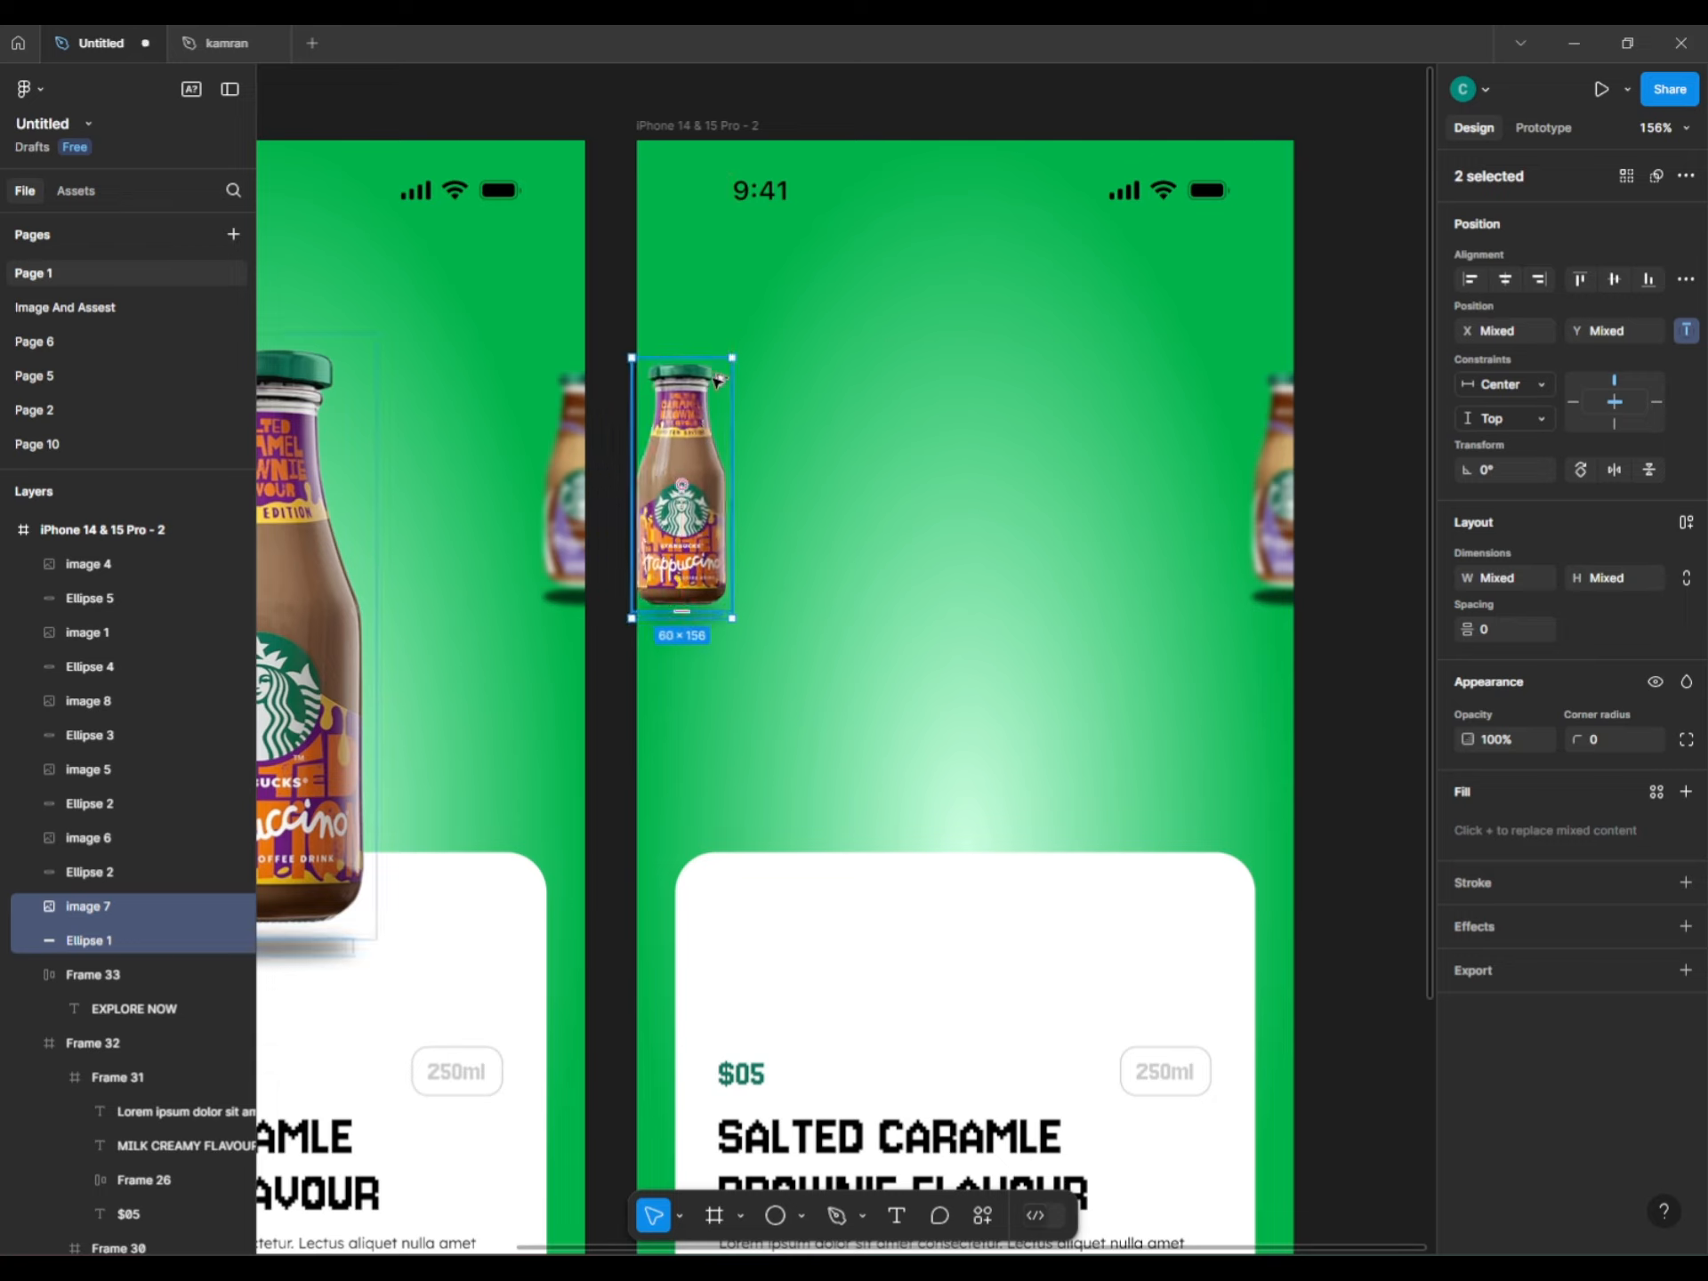
{"action": "key", "text": "shift+Left"}
{"action": "key", "text": "shift+Left"}
{"action": "key", "text": "shift+Left"}
{"action": "key", "text": "shift+Left"}
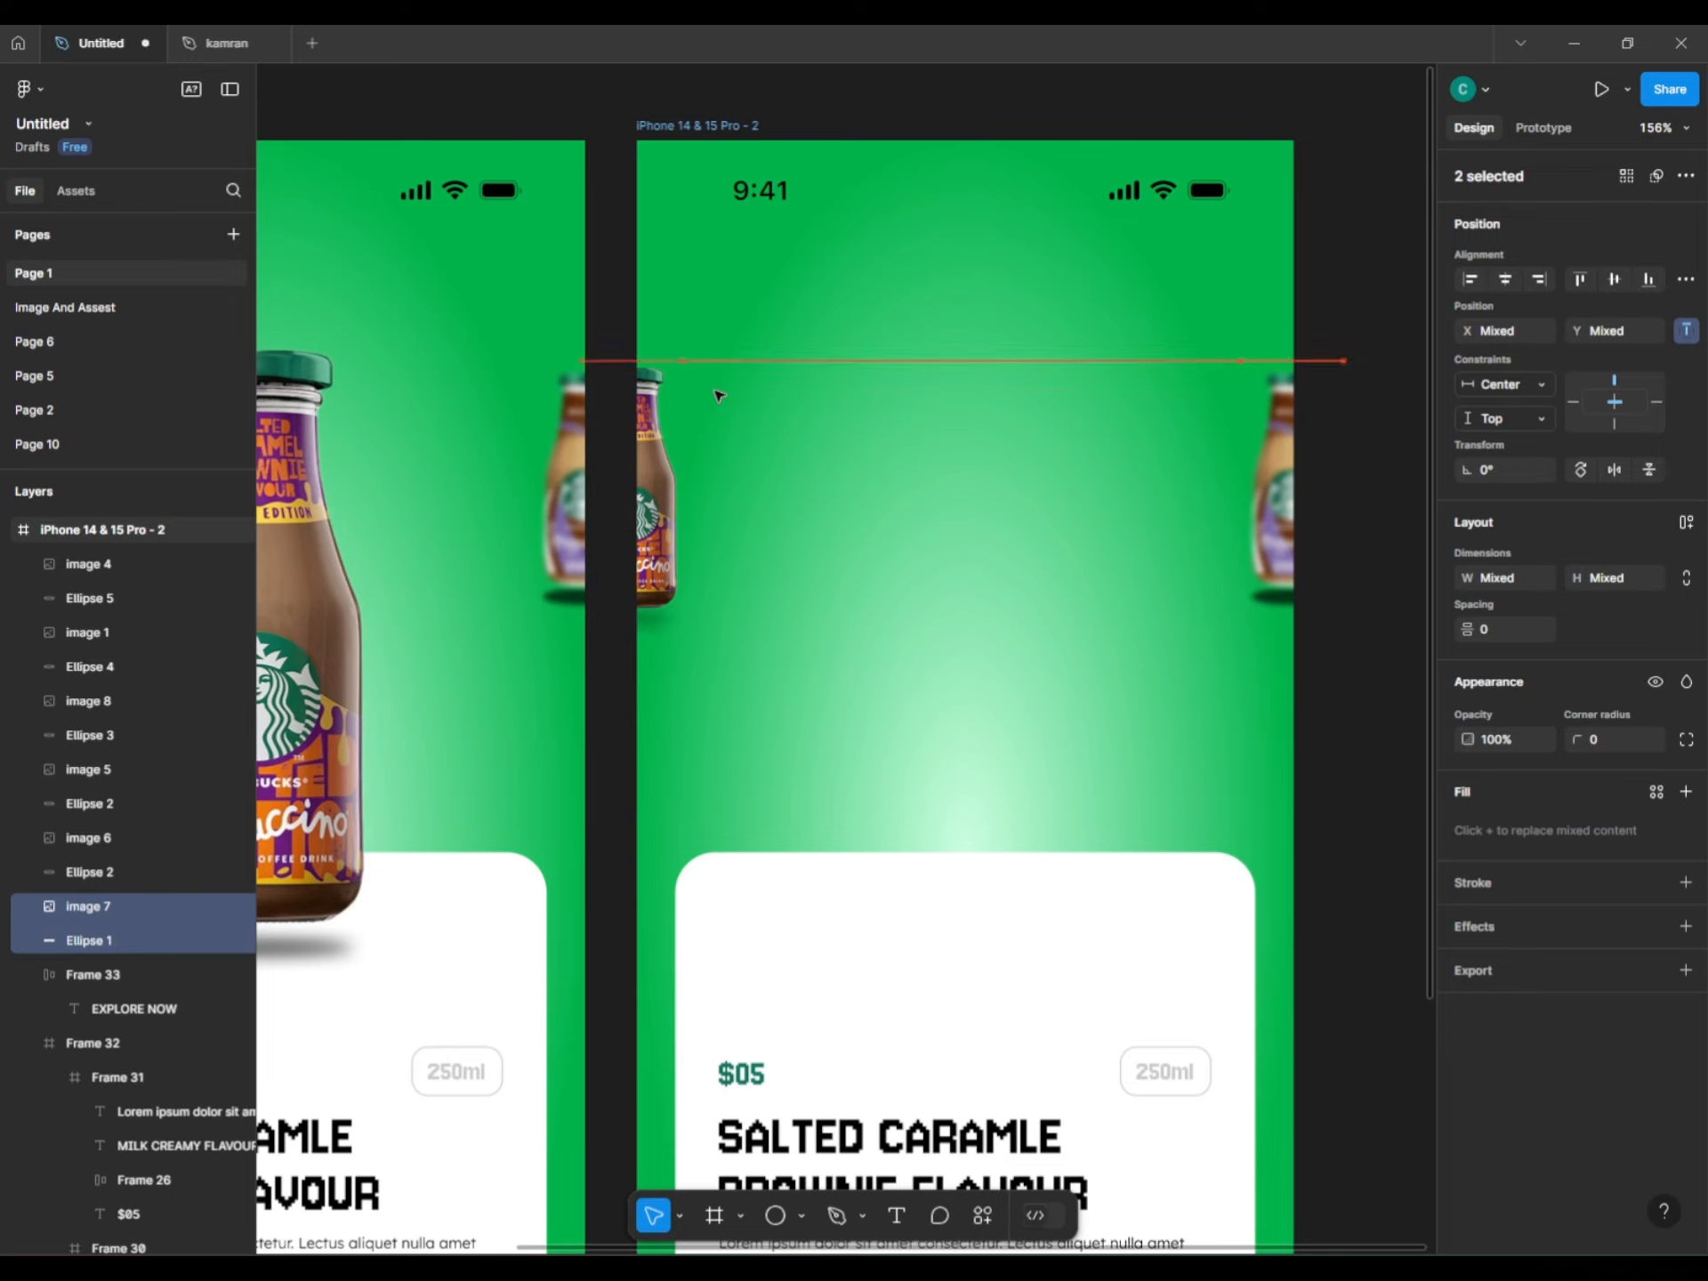
{"action": "left_click_drag", "start_coordinate": [673, 362], "coordinate": [675, 378]}
Give the shrunken left-edge bottle and shadow a Layer blur effect.
{"action": "left_click", "coordinate": [1686, 926]}
{"action": "left_click", "coordinate": [1557, 965]}
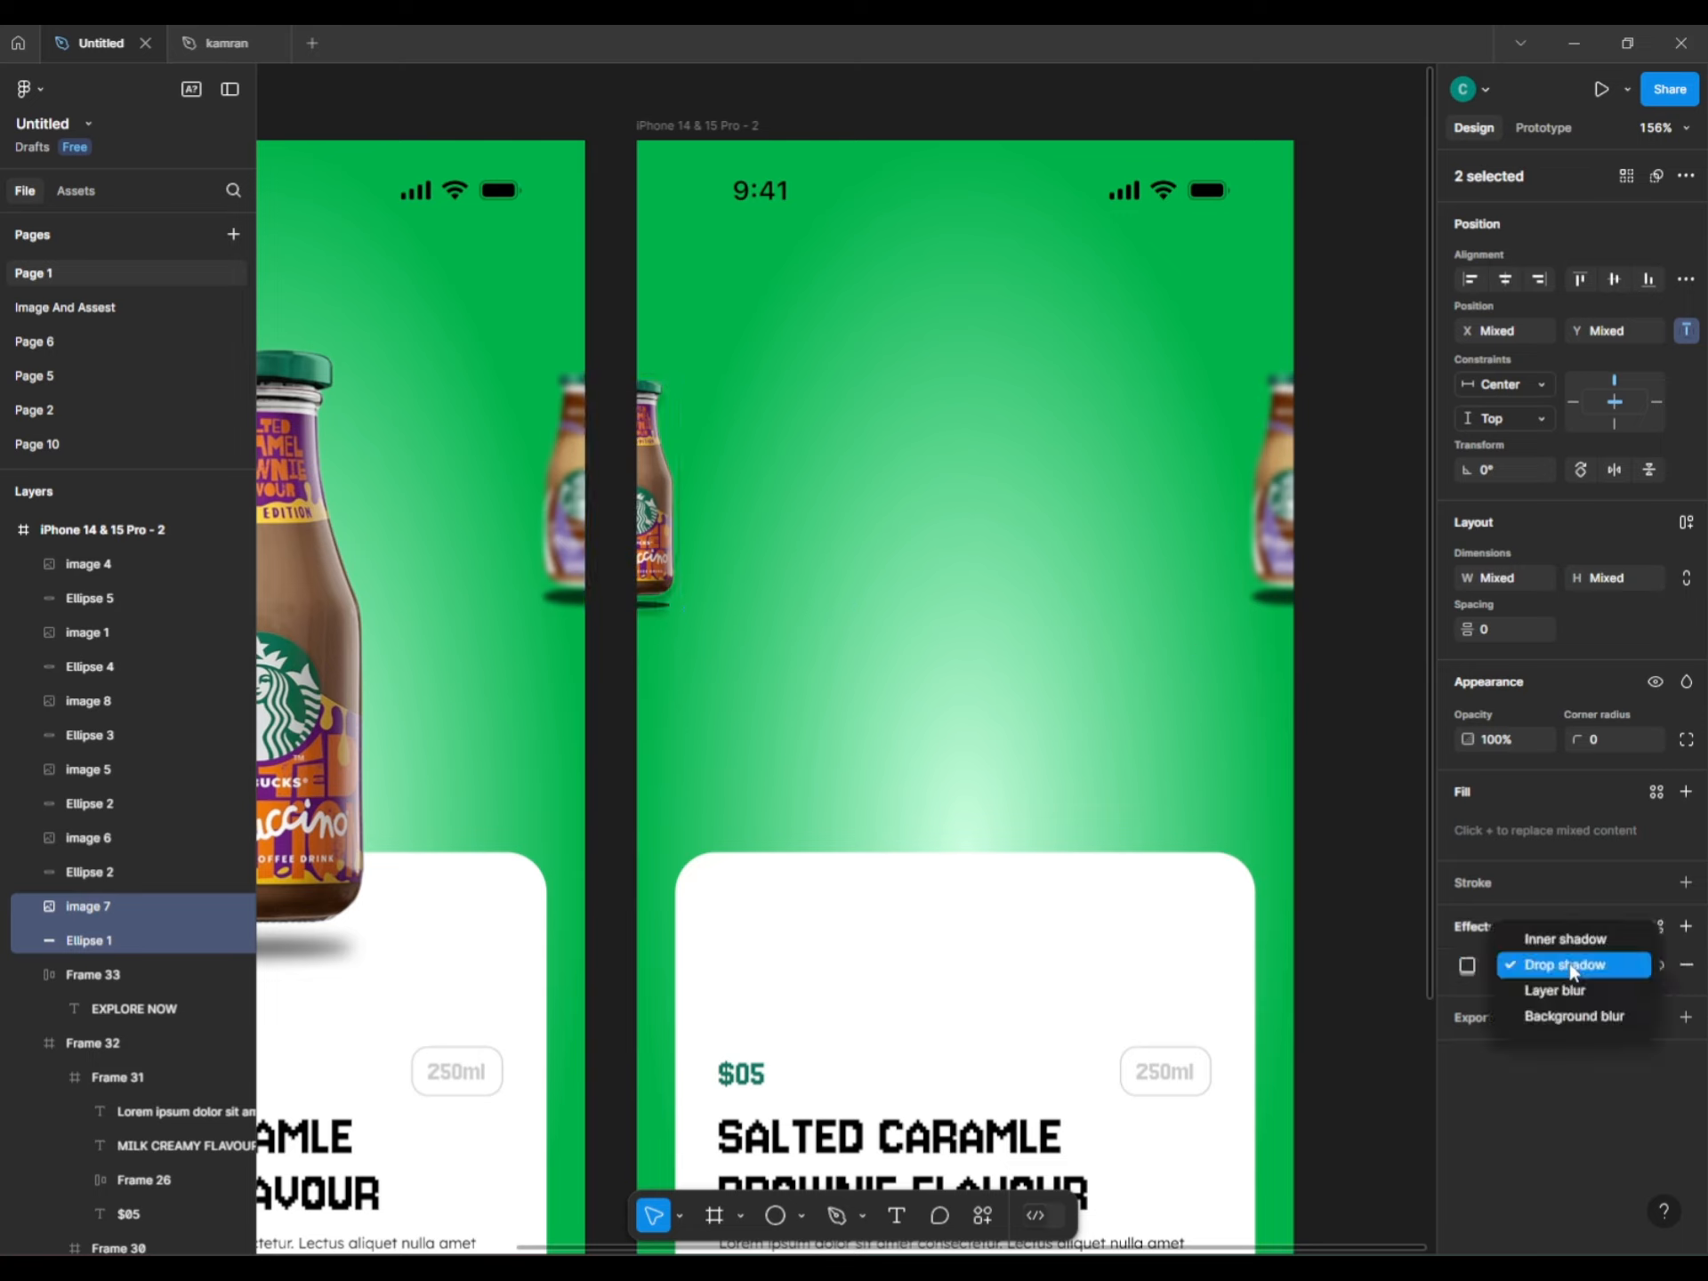
{"action": "left_click", "coordinate": [1530, 988]}
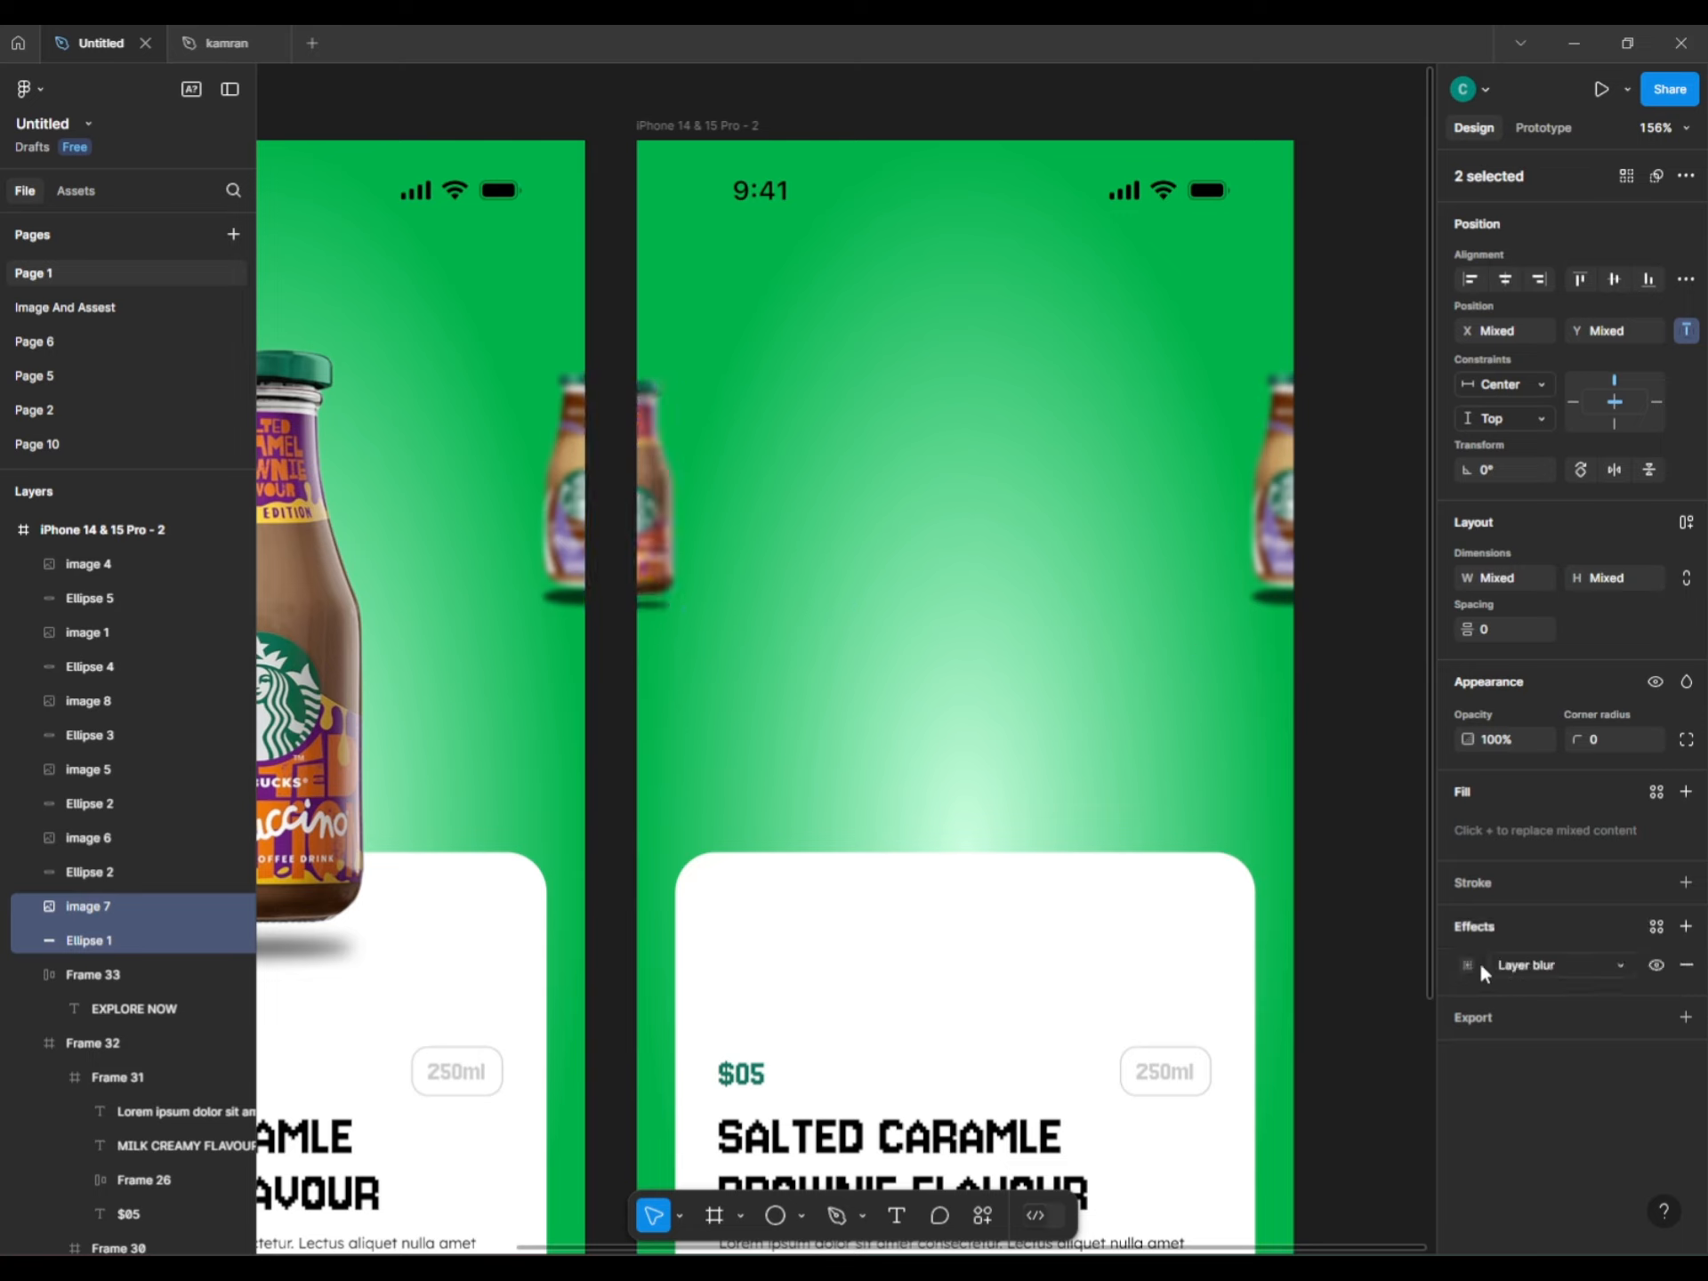
Move the right-edge mocha bottle image 6 and Ellipse 2 to the centre, enlarged to 158×372.
{"action": "left_click", "coordinate": [1383, 726]}
{"action": "left_click", "coordinate": [1303, 480]}
{"action": "left_click", "coordinate": [1281, 594], "text": "shift"}
{"action": "left_click_drag", "start_coordinate": [1279, 535], "coordinate": [954, 862]}
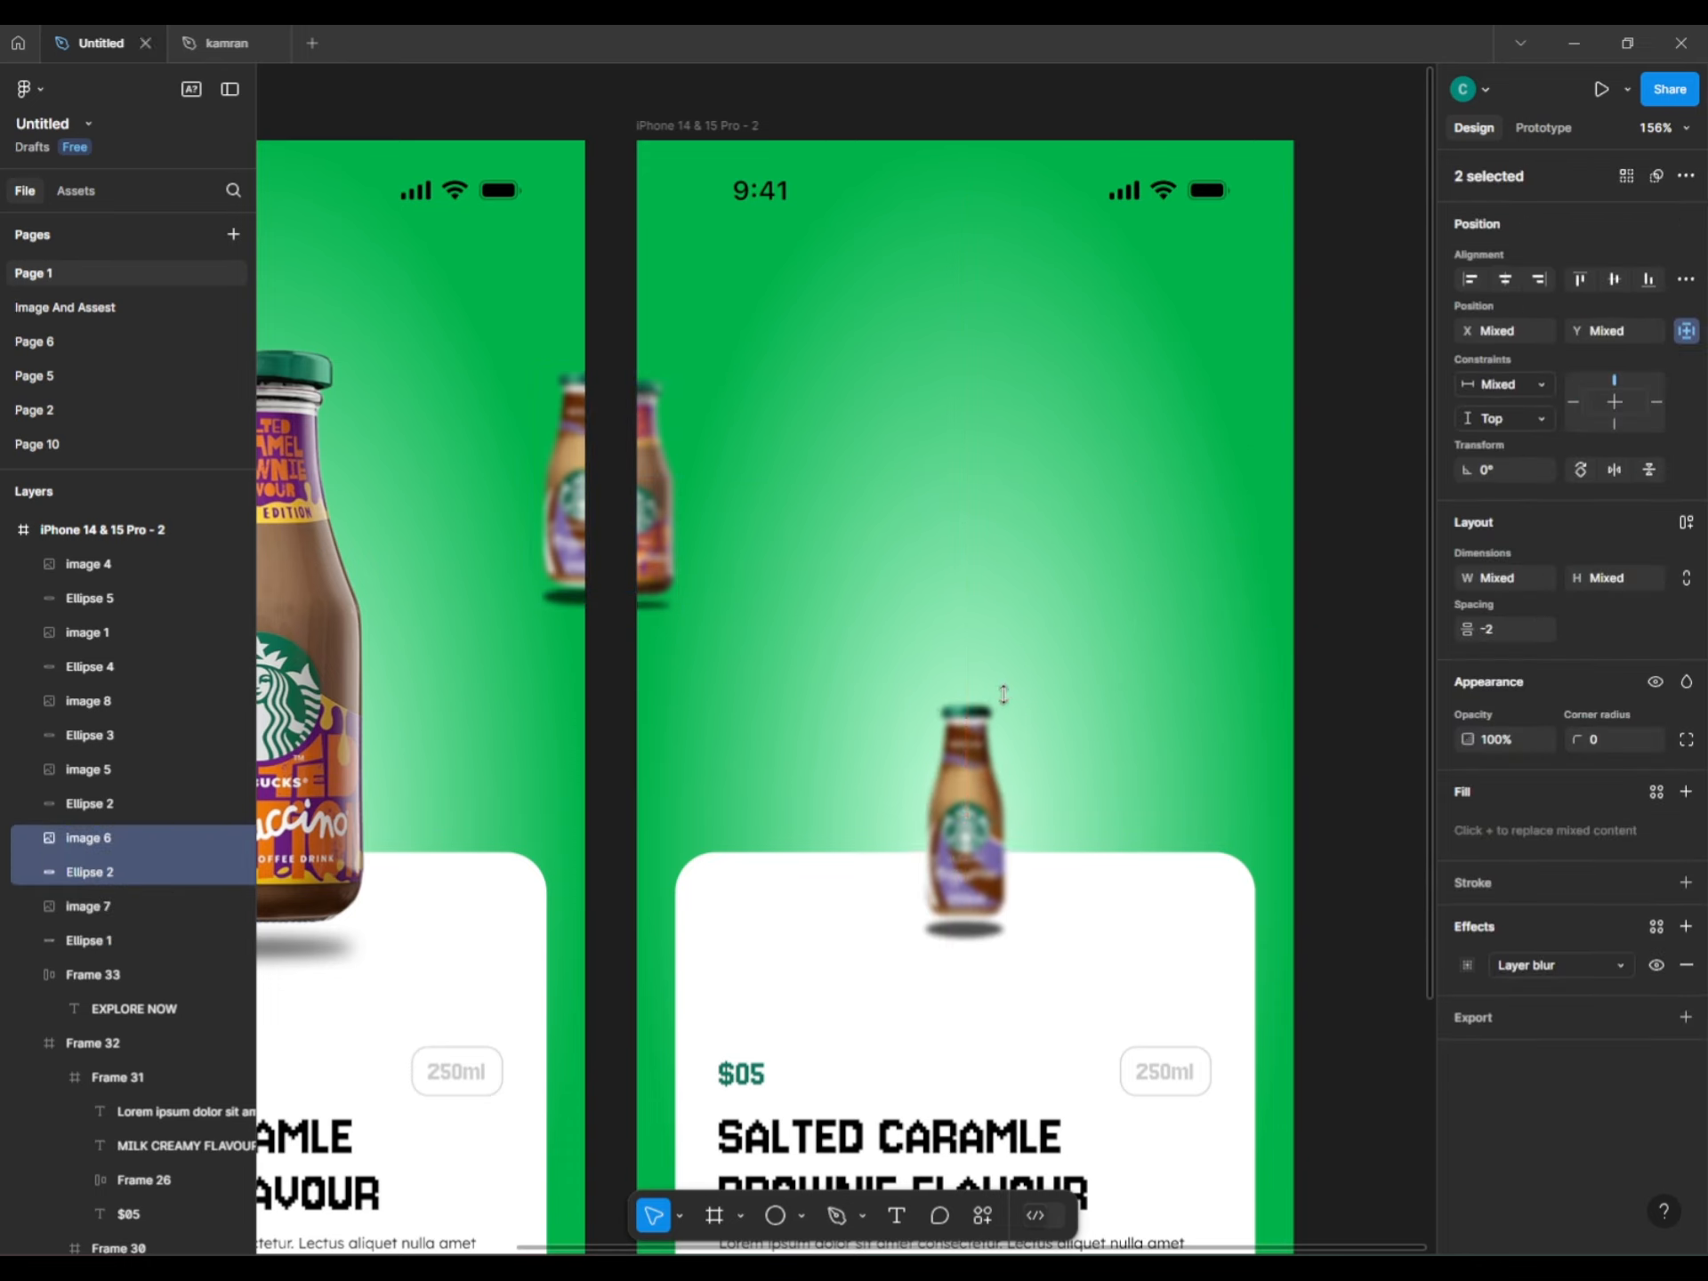
{"action": "left_click_drag", "start_coordinate": [1016, 689], "coordinate": [1078, 590]}
{"action": "scroll", "coordinate": [1078, 591], "scroll_direction": "down", "scroll_amount": 3}
{"action": "mouse_move", "coordinate": [985, 664]}
{"action": "left_mouse_down"}
{"action": "mouse_move", "coordinate": [985, 527]}
{"action": "mouse_move", "coordinate": [977, 655]}
{"action": "left_mouse_up"}
{"action": "left_click_drag", "start_coordinate": [1087, 359], "coordinate": [1108, 326]}
{"action": "left_click_drag", "start_coordinate": [1033, 556], "coordinate": [1029, 513]}
{"action": "scroll", "coordinate": [1023, 529], "scroll_direction": "down", "scroll_amount": 5}
Turn off the mocha bottle's Layer blur so it appears sharp.
{"action": "left_click", "coordinate": [1652, 964]}
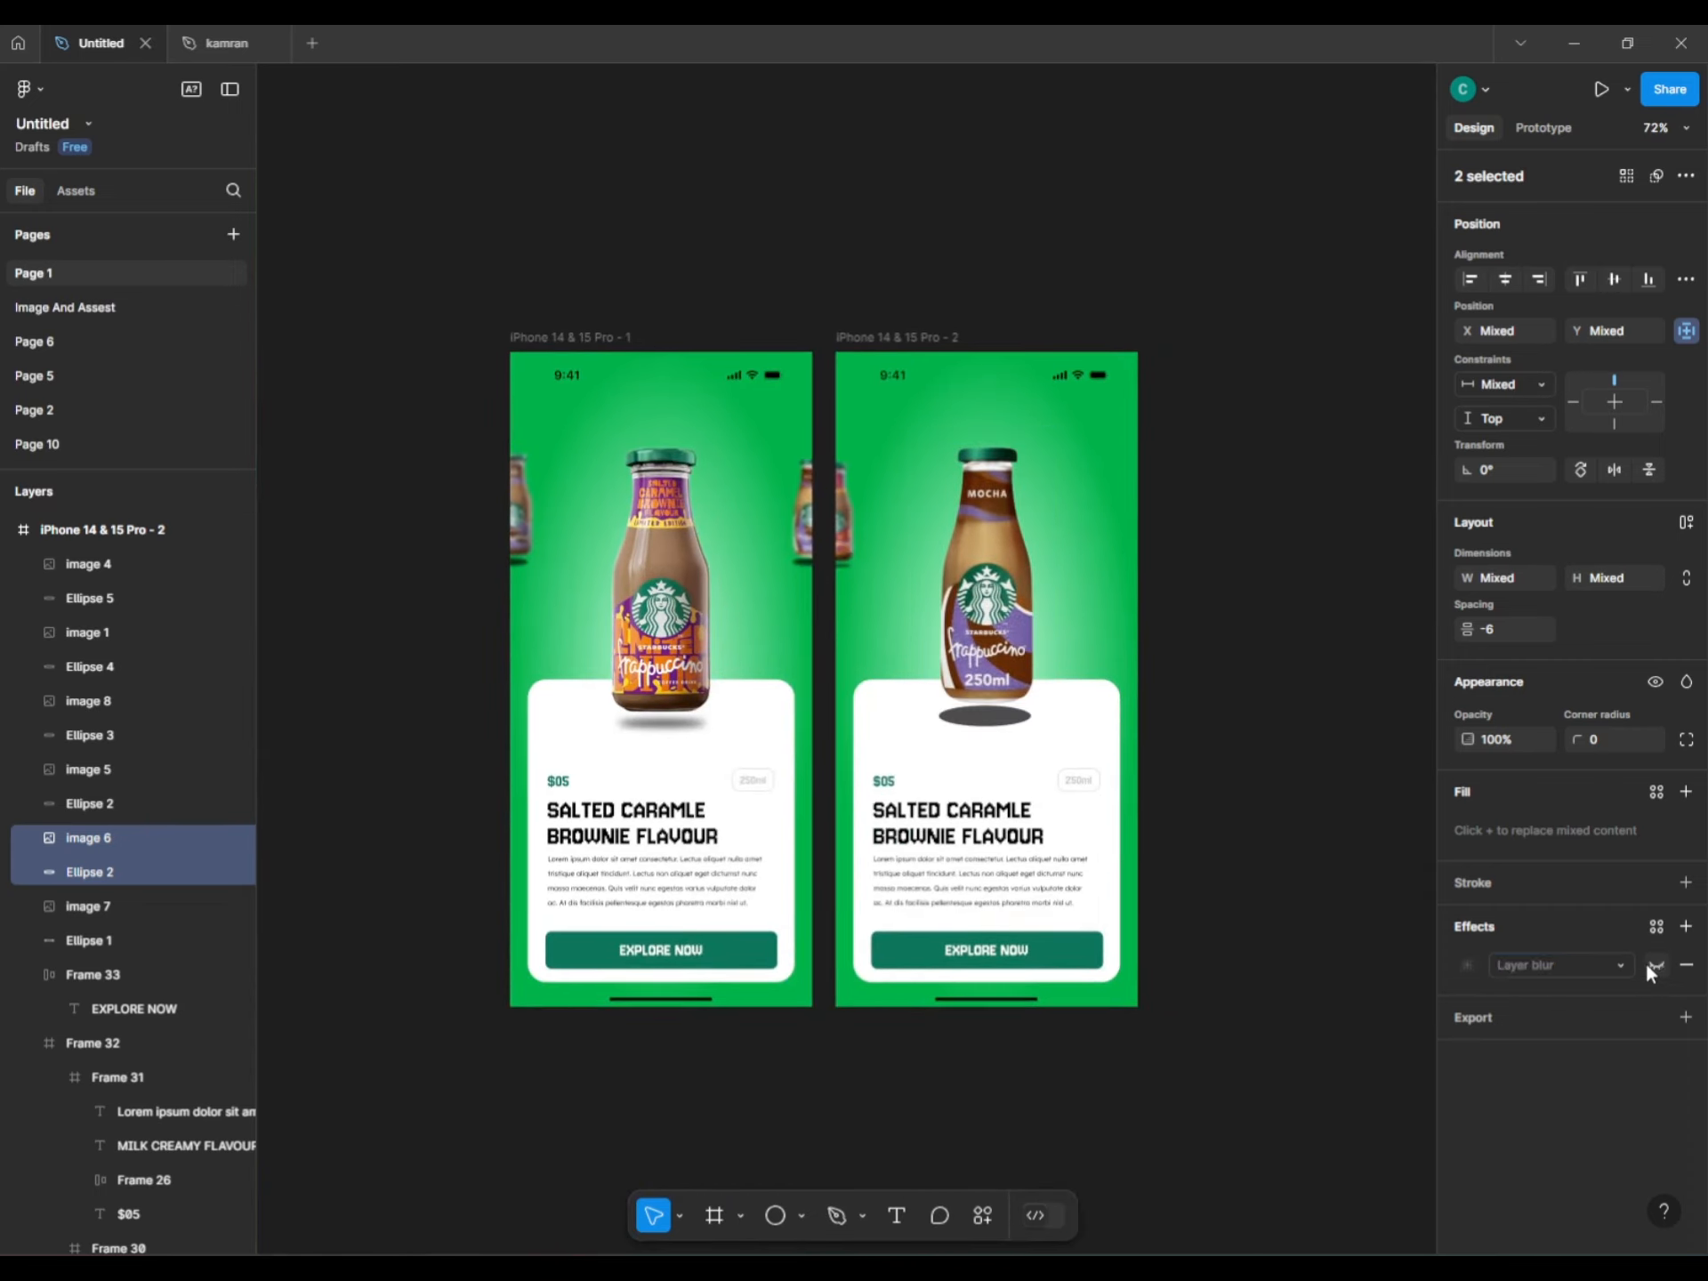
{"action": "left_click", "coordinate": [1653, 964]}
{"action": "left_click", "coordinate": [1655, 965]}
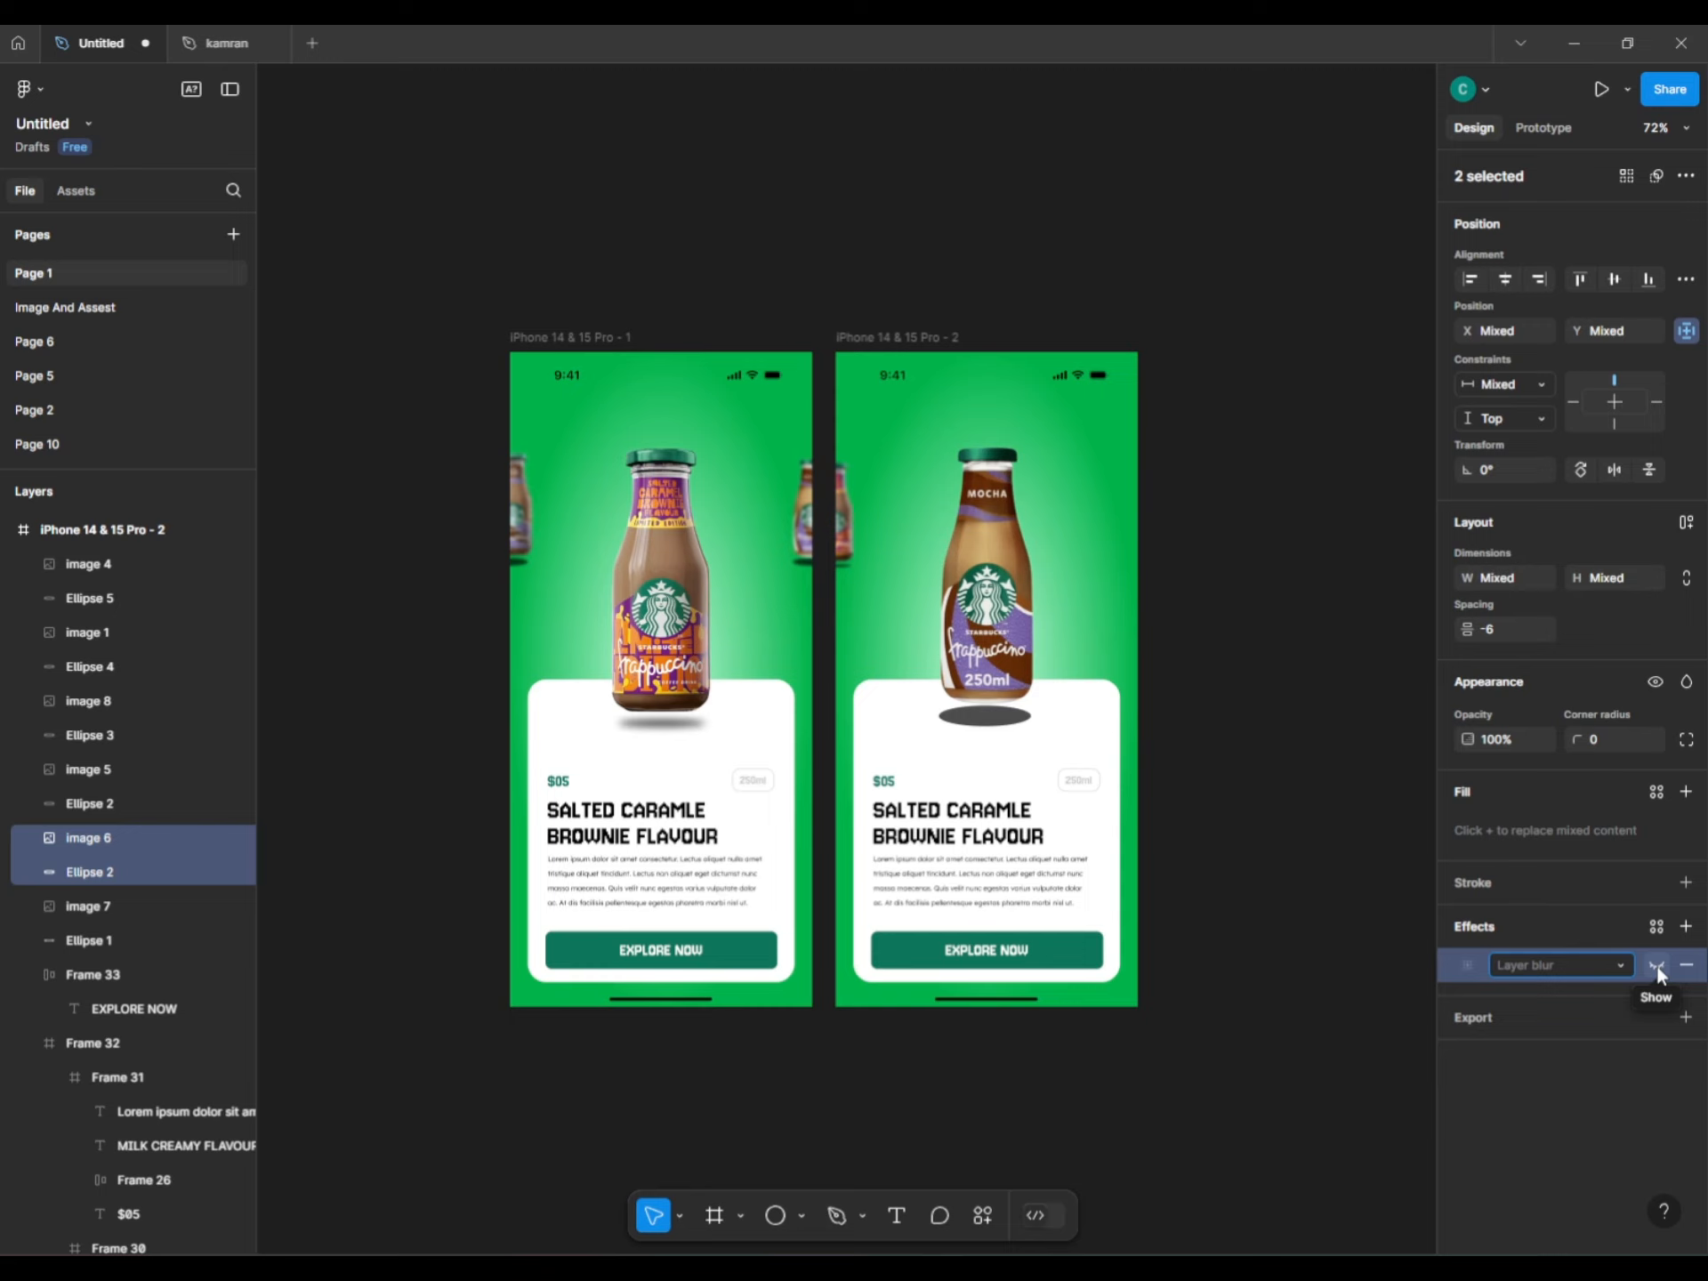
Select the mocha bottle's shadow ellipse and raise its Layer blur to 14.6.
{"action": "left_click", "coordinate": [1294, 765]}
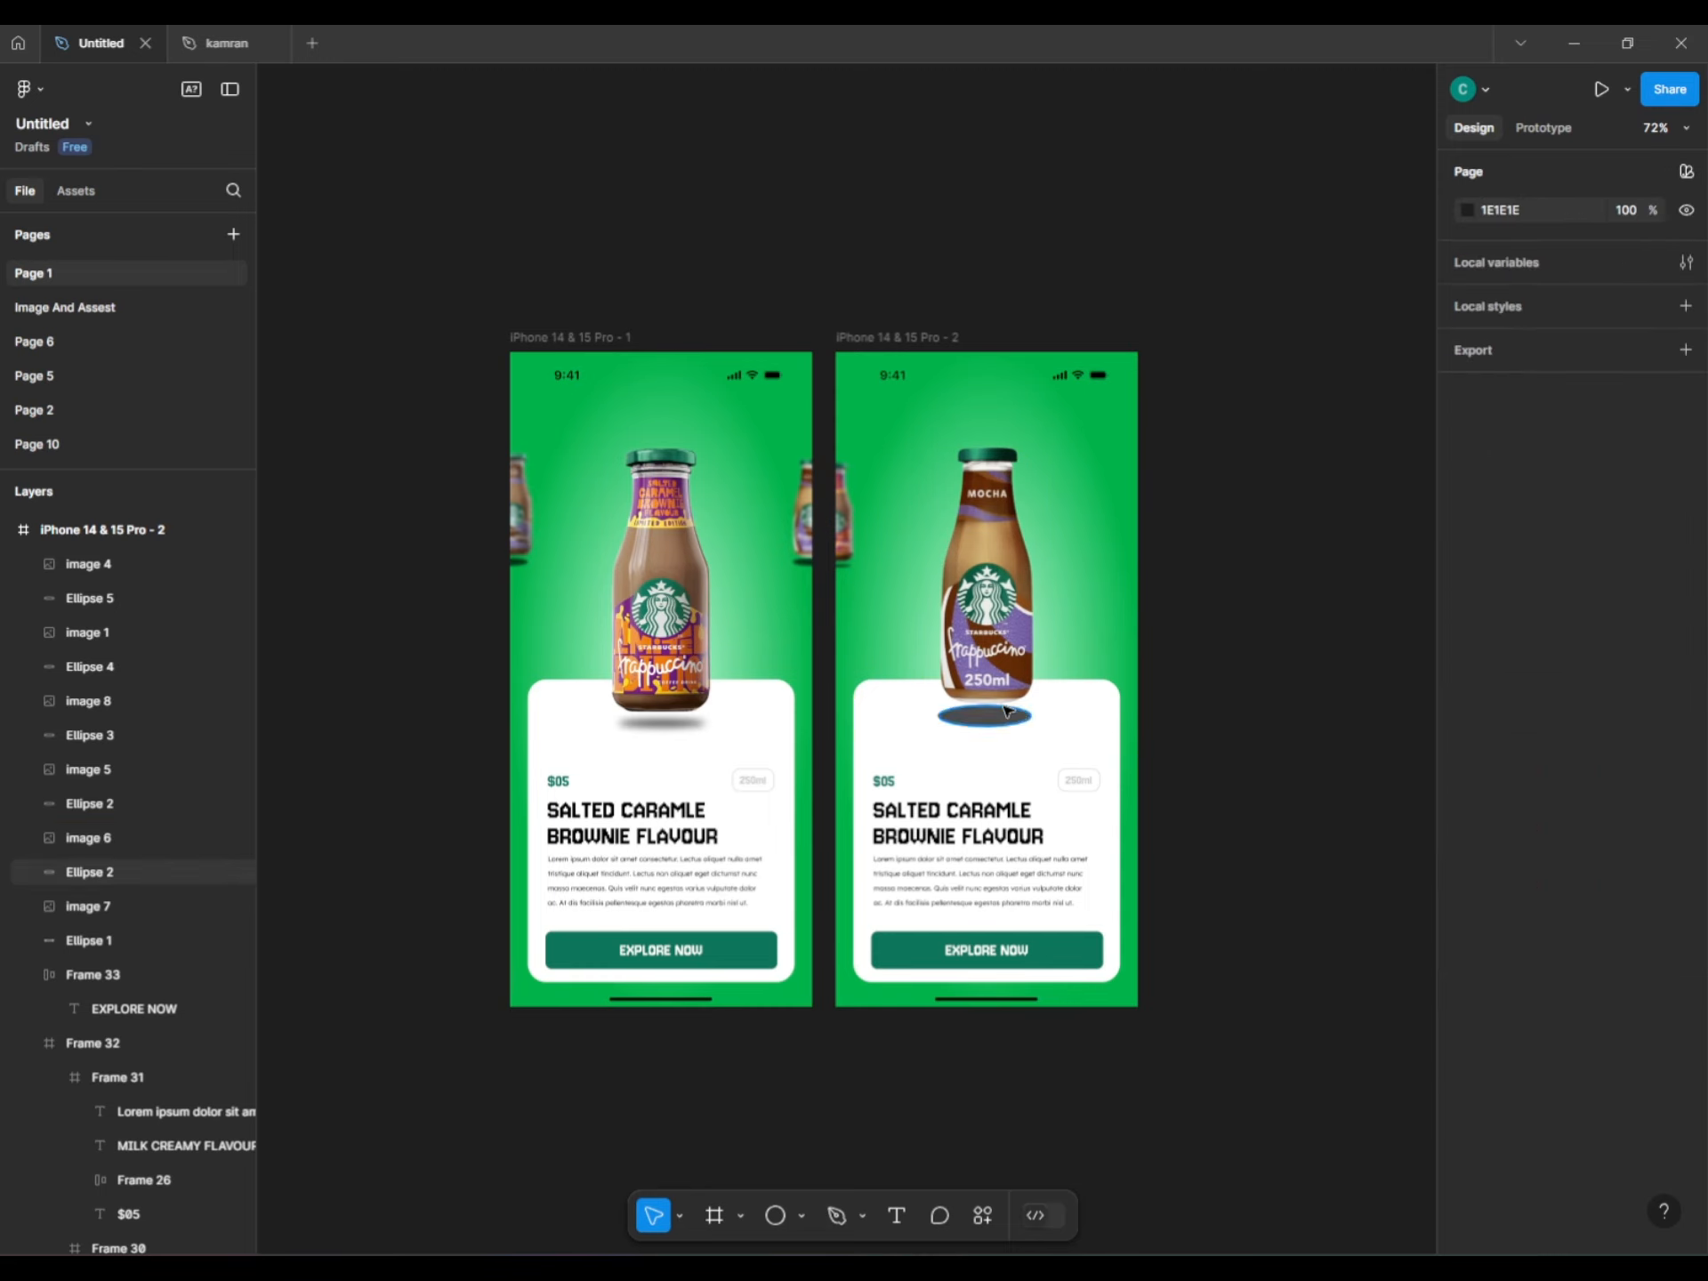
{"action": "left_click", "coordinate": [986, 717]}
{"action": "scroll", "coordinate": [979, 716], "scroll_direction": "up", "scroll_amount": 5}
{"action": "key", "text": "Escape"}
{"action": "left_click", "coordinate": [1053, 722]}
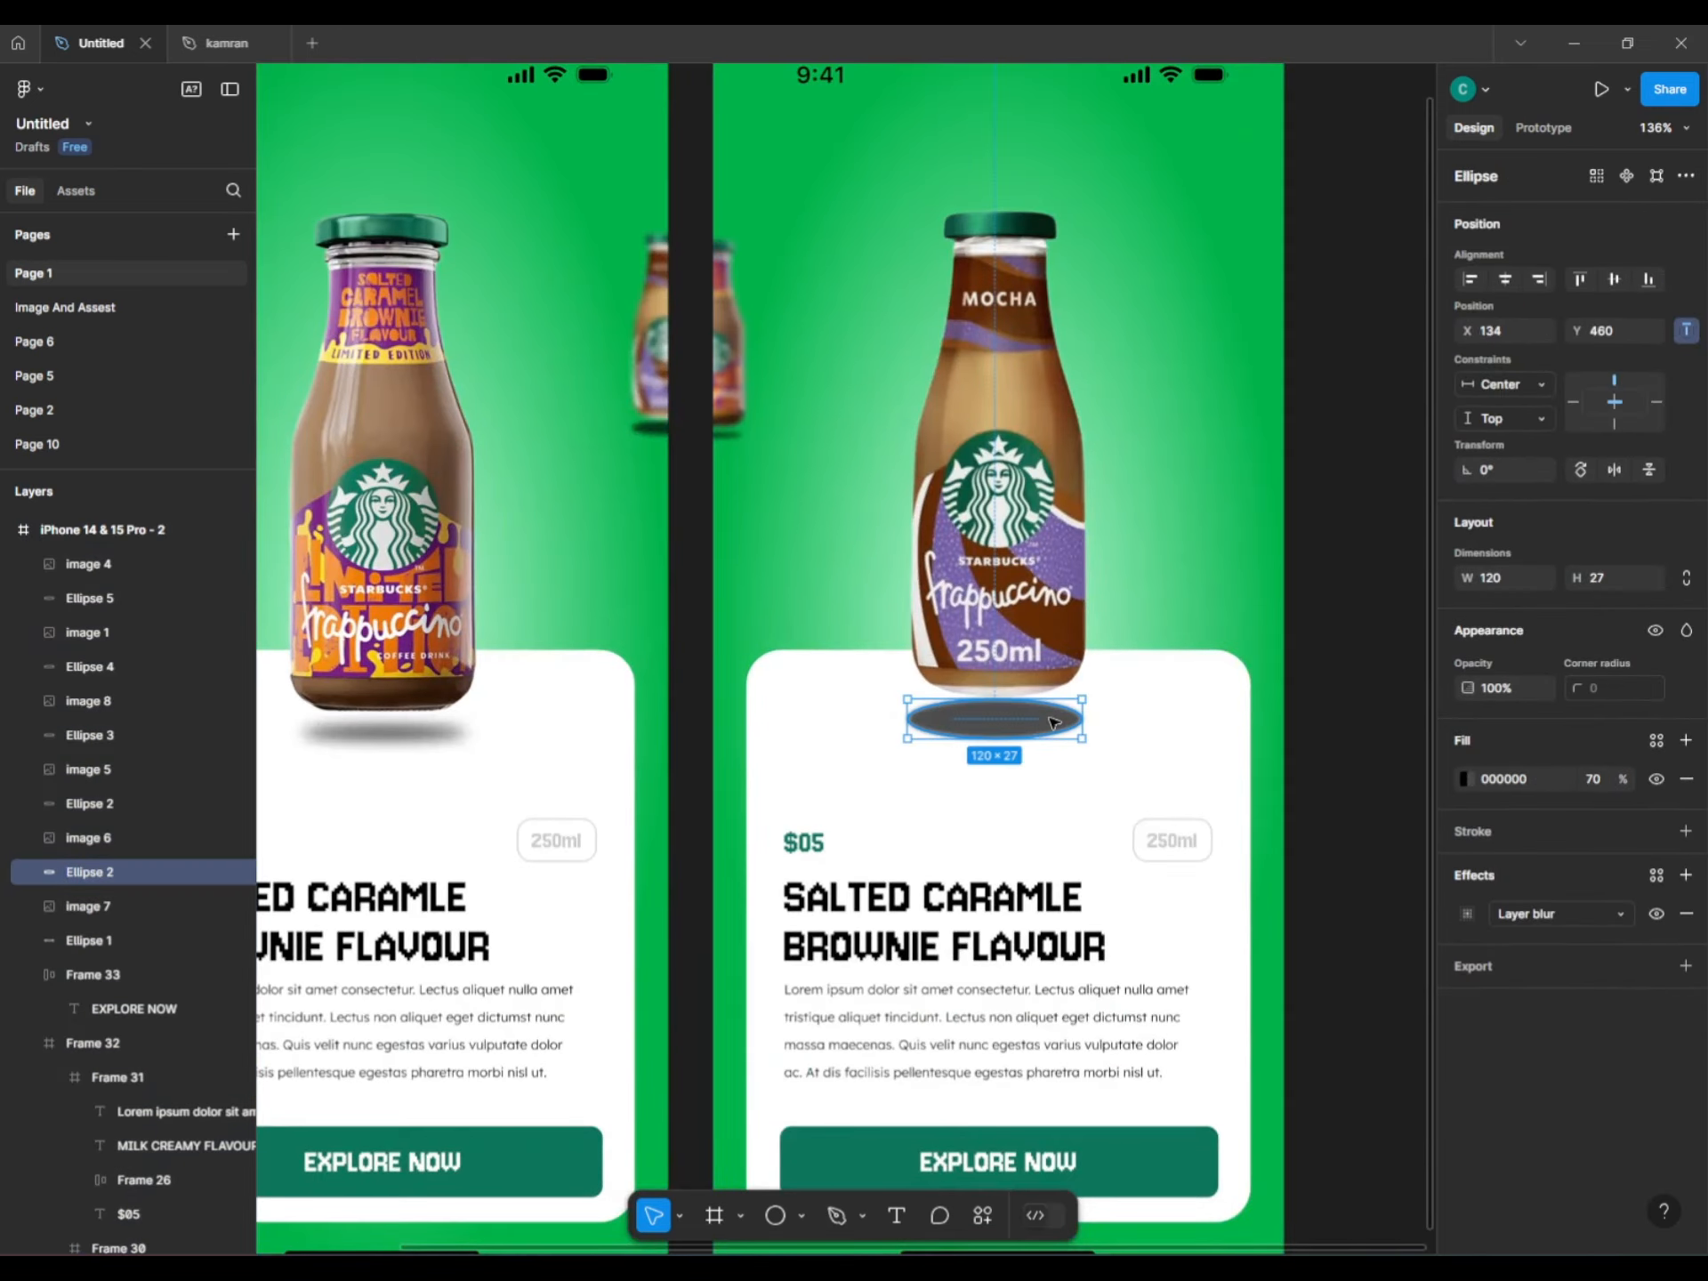
{"action": "left_click", "coordinate": [1467, 914]}
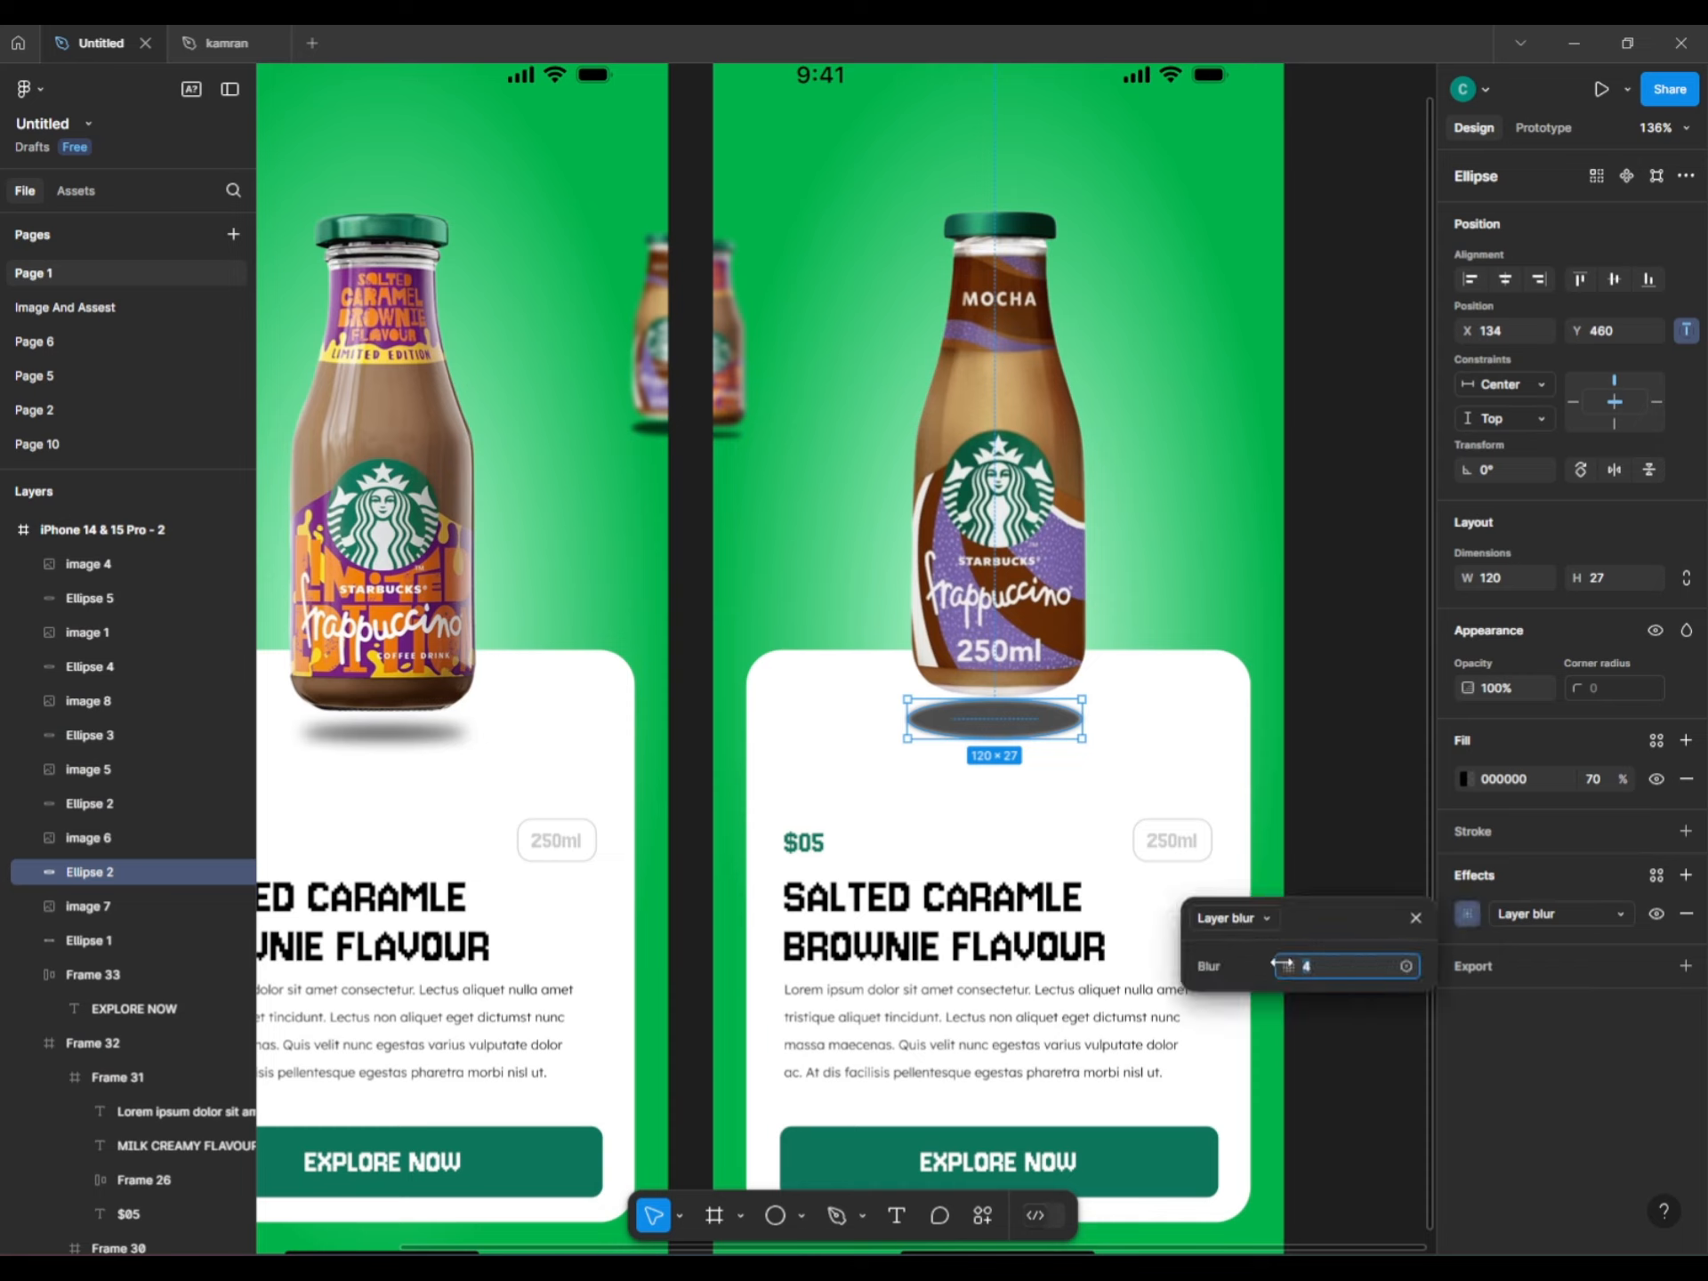
{"action": "left_click_drag", "start_coordinate": [1287, 966], "coordinate": [1514, 983]}
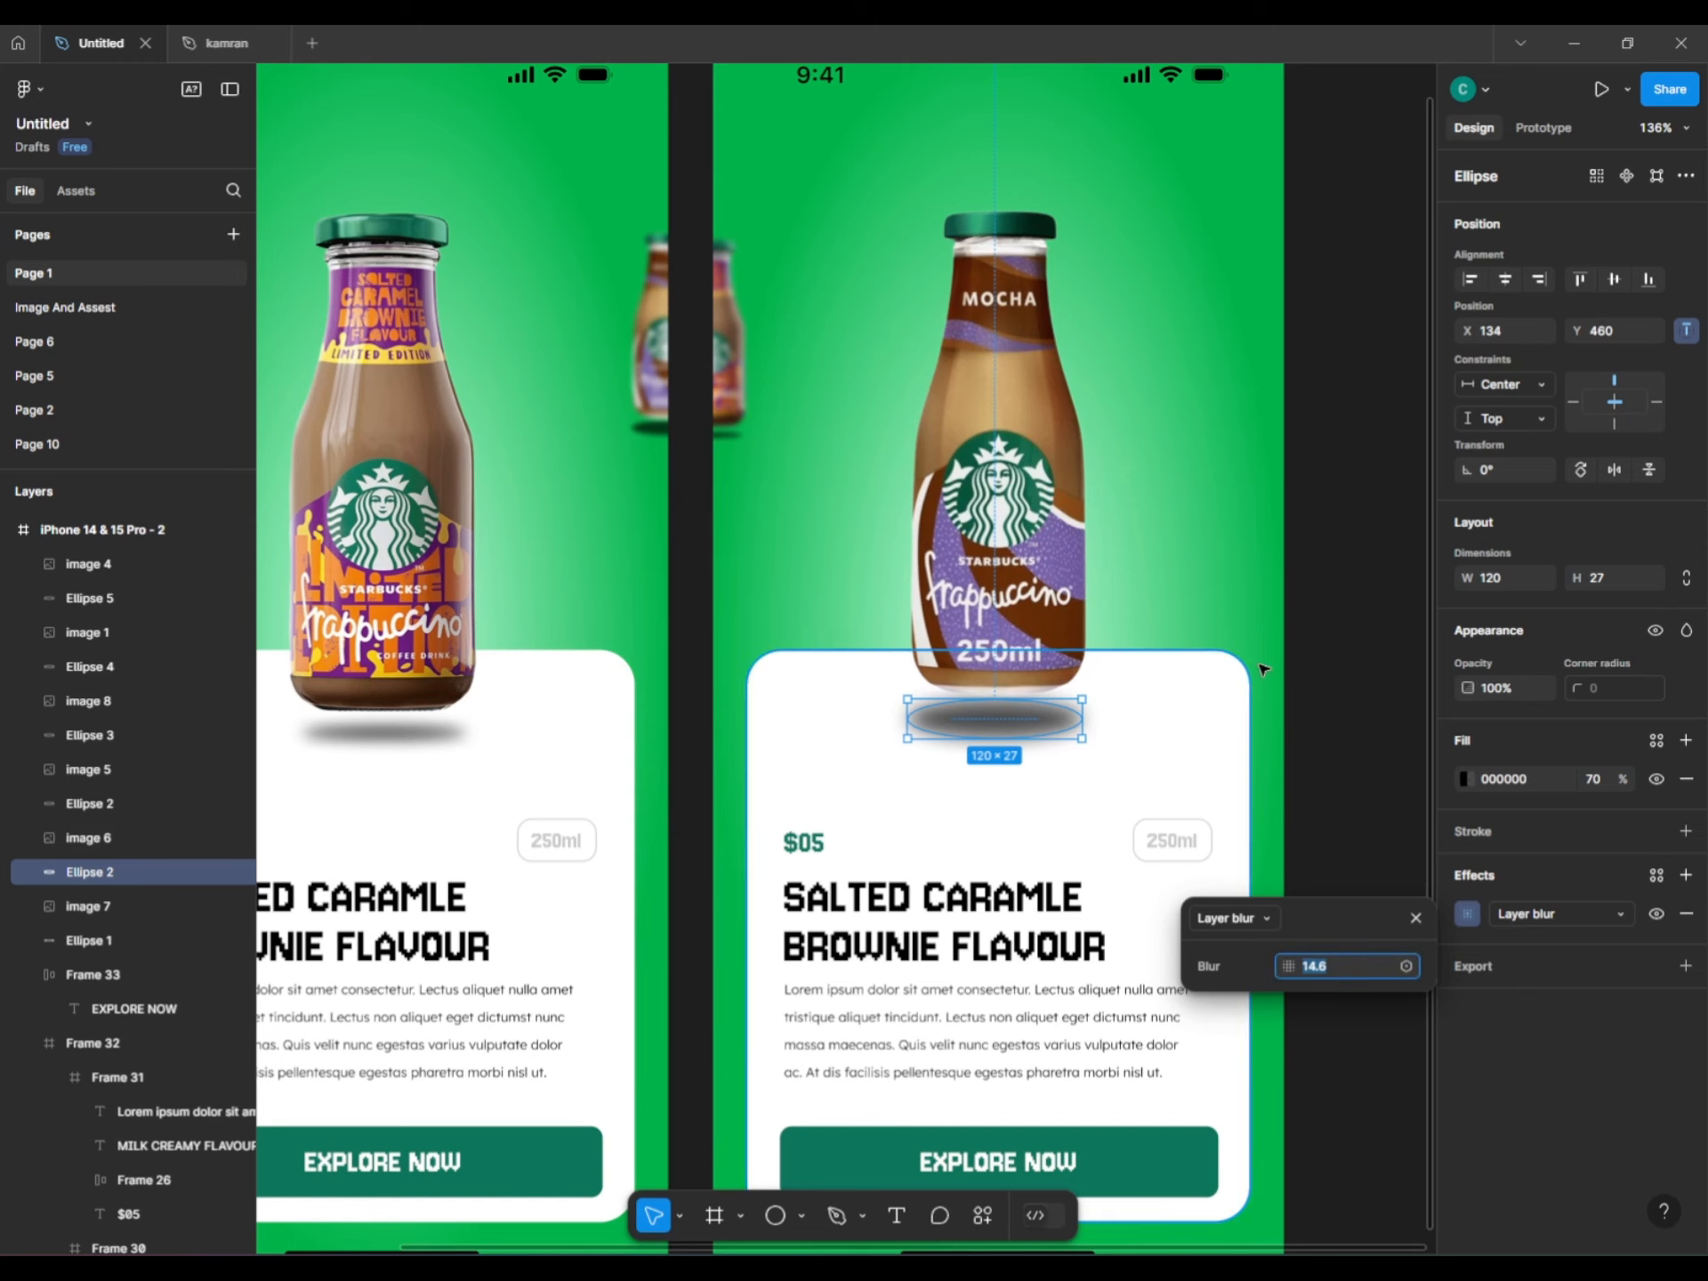
{"action": "left_click", "coordinate": [1352, 890]}
Check the first screen's shadow ellipse blur amount for comparison.
{"action": "scroll", "coordinate": [892, 714], "scroll_direction": "down", "scroll_amount": 5}
{"action": "left_click", "coordinate": [596, 728]}
{"action": "scroll", "coordinate": [671, 756], "scroll_direction": "up", "scroll_amount": 3}
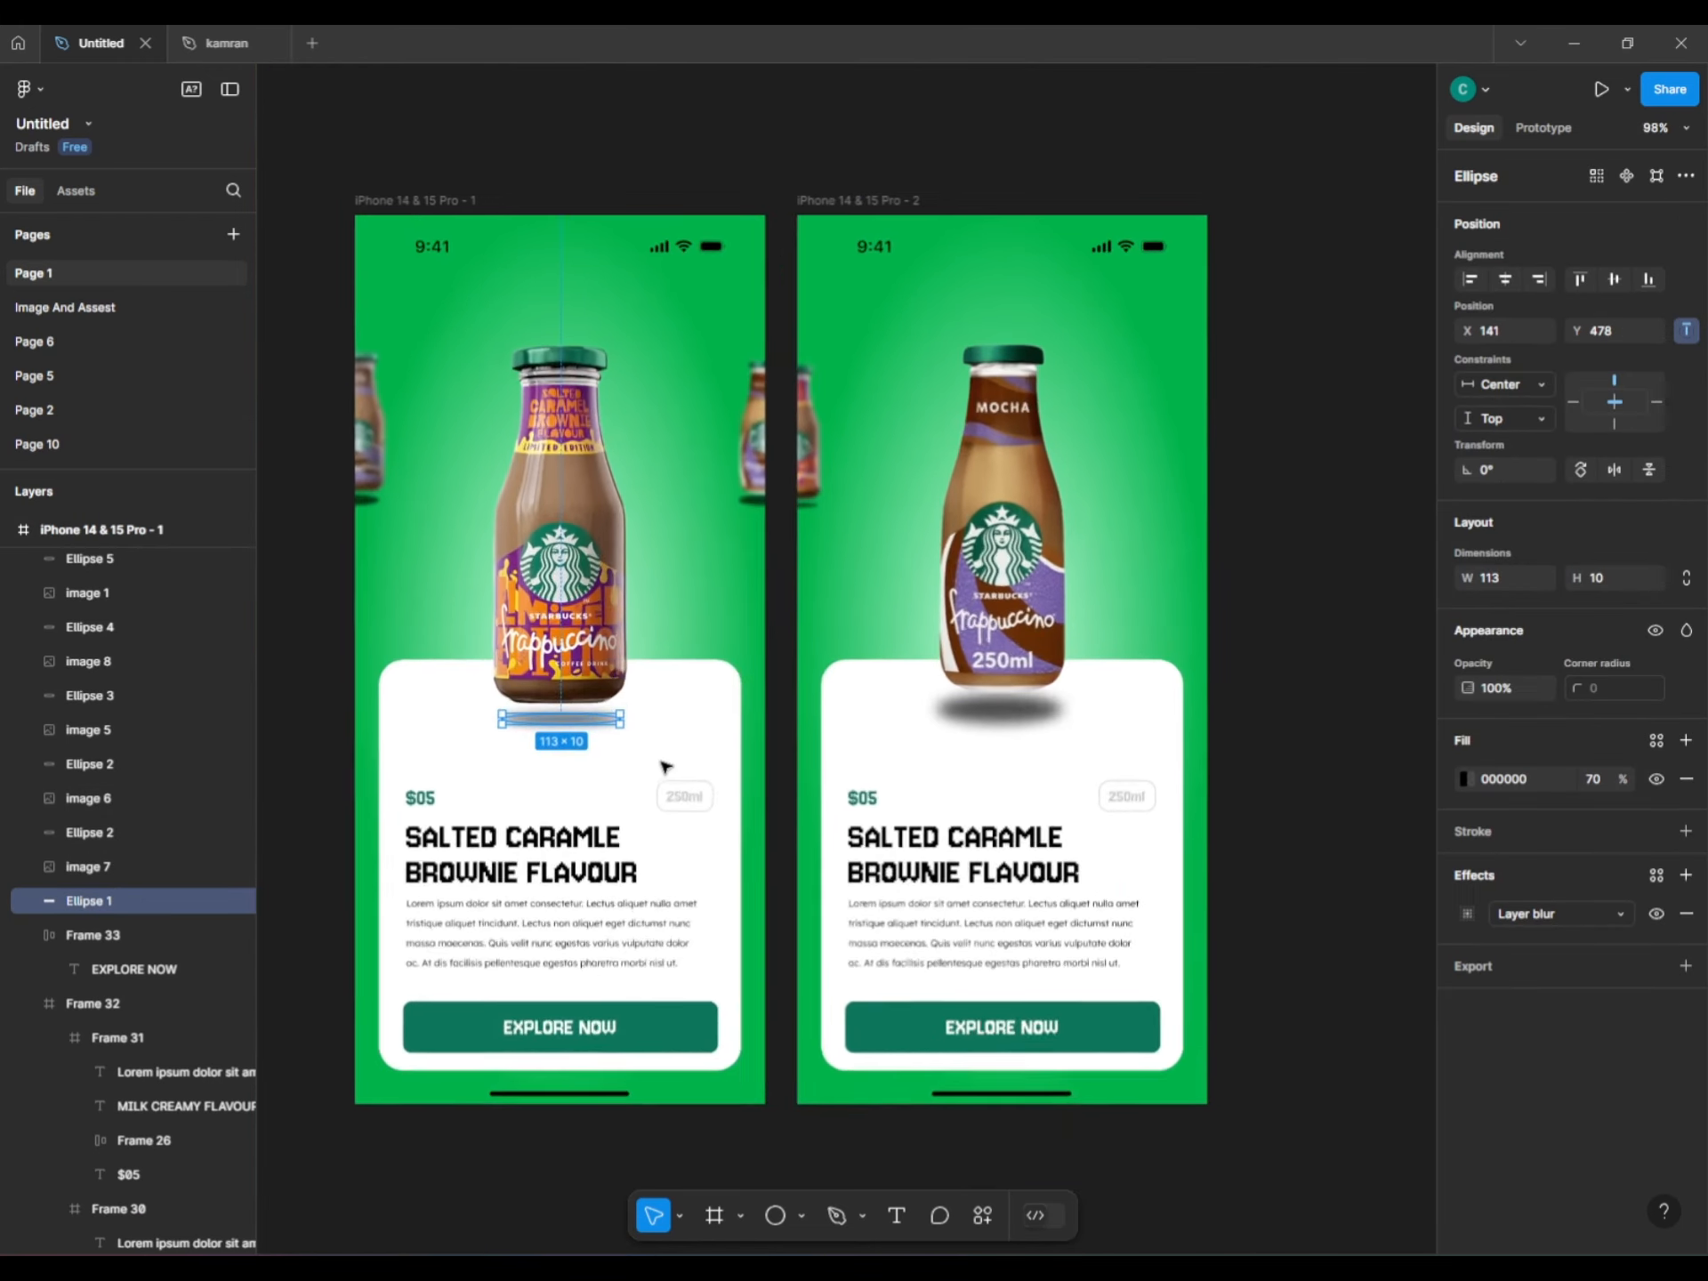
{"action": "left_click", "coordinate": [954, 717]}
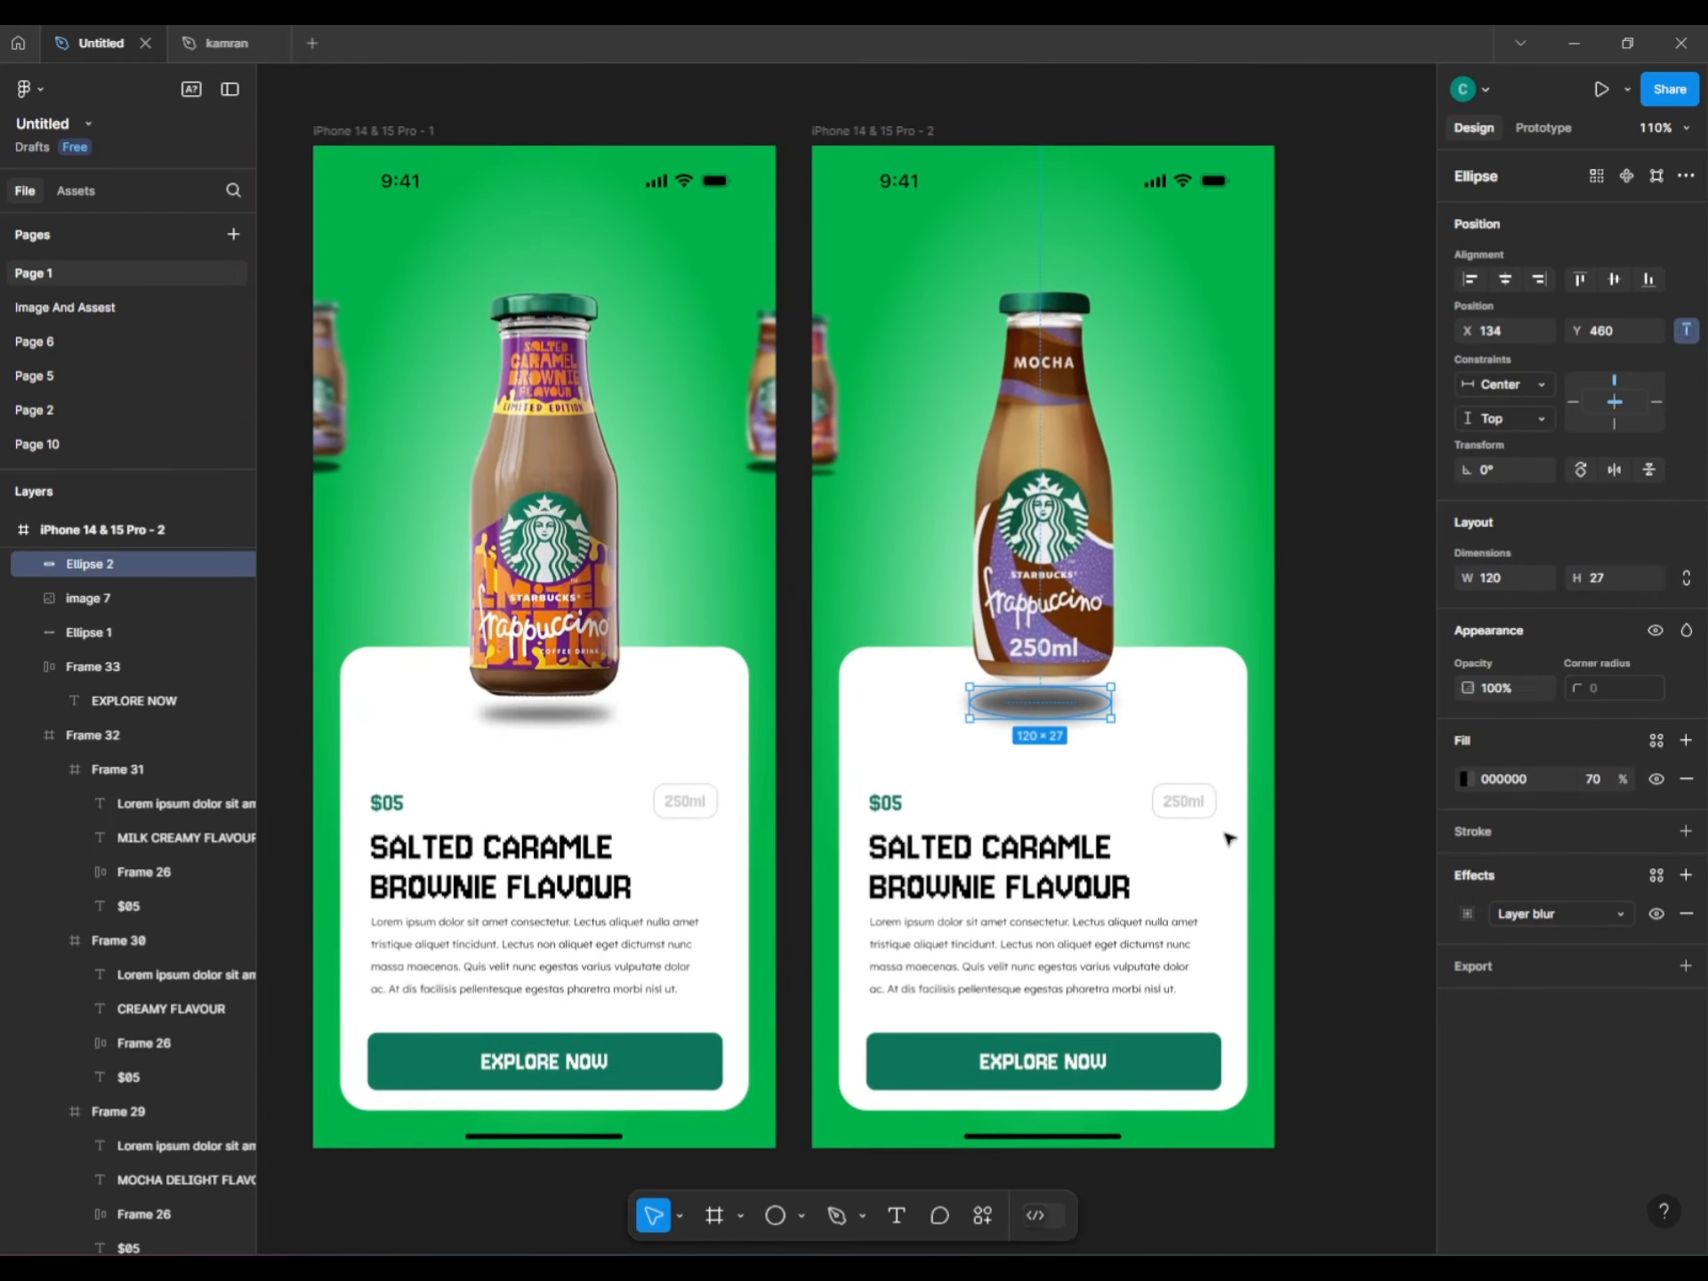
{"action": "left_click", "coordinate": [546, 717]}
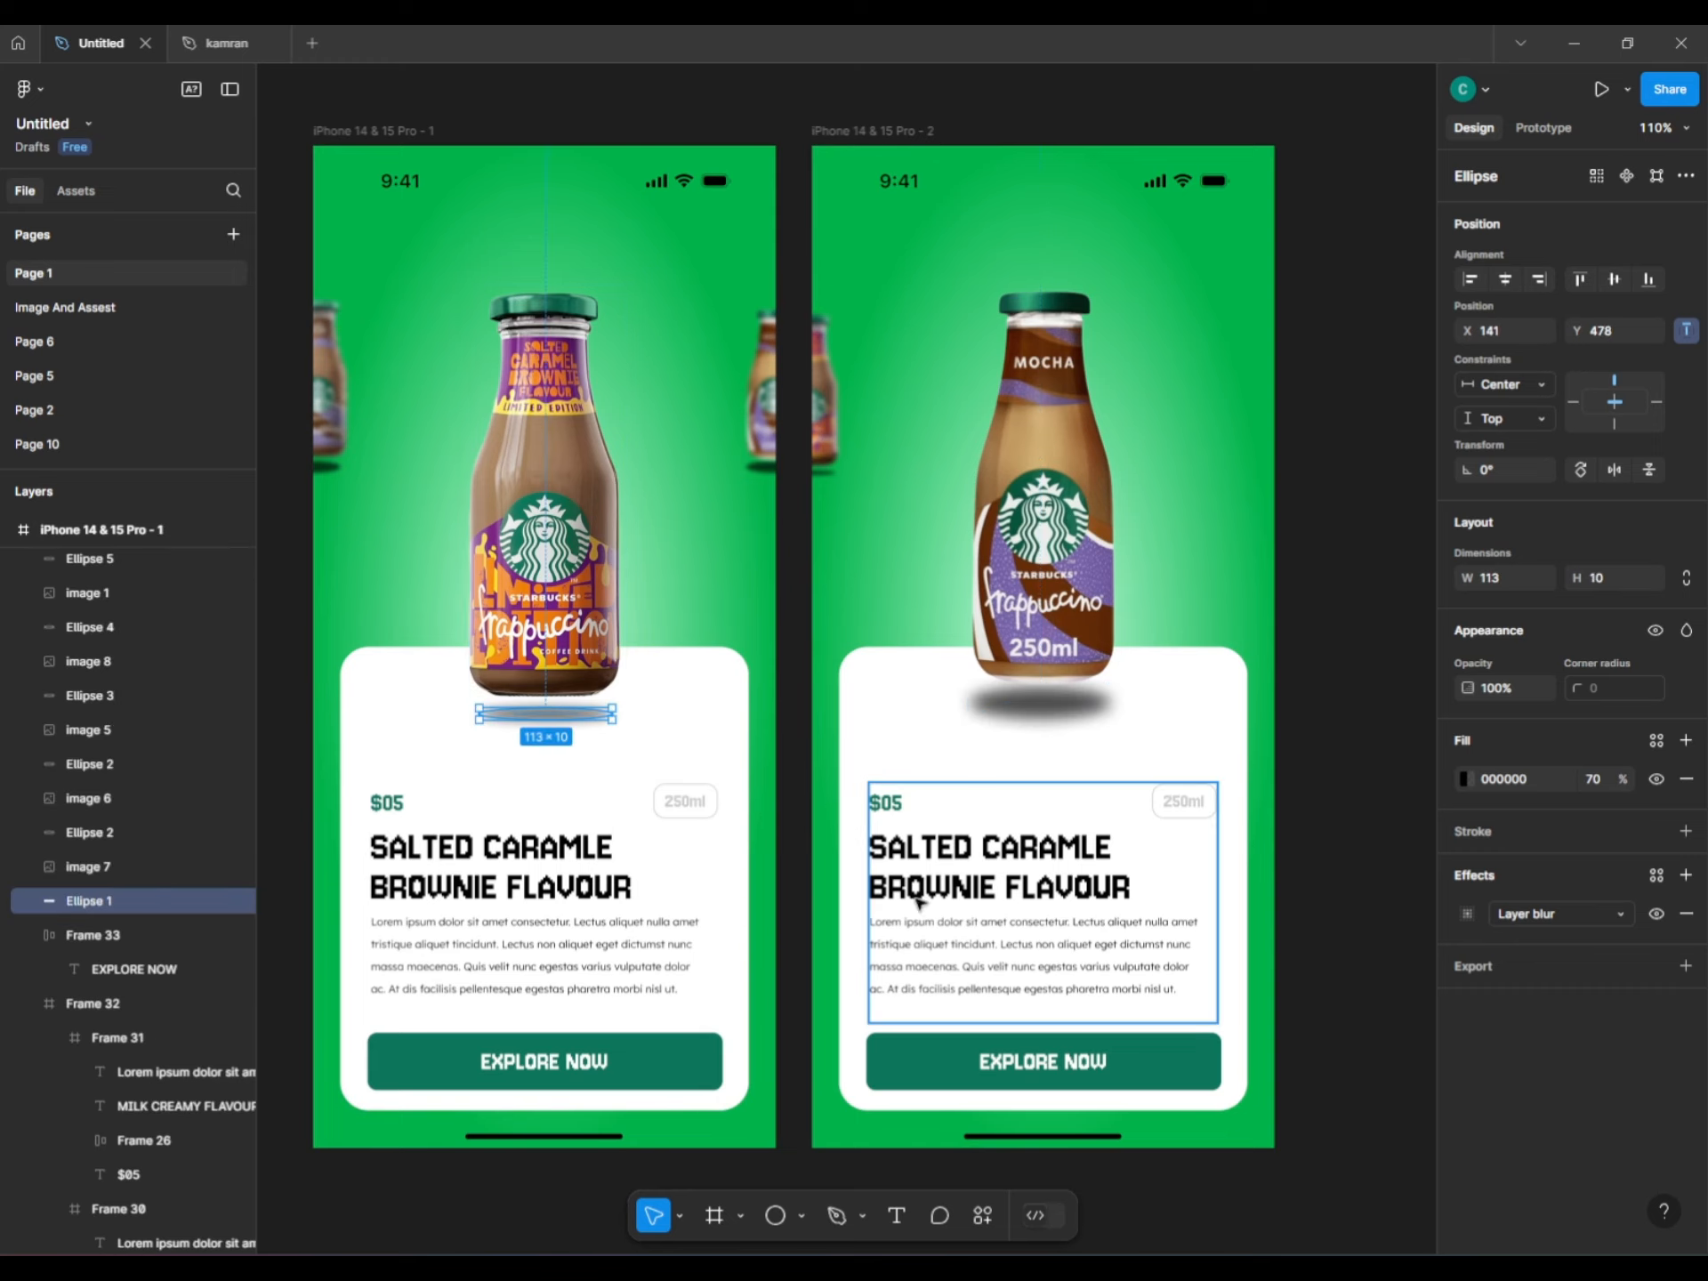
{"action": "left_click", "coordinate": [1466, 913]}
{"action": "left_click", "coordinate": [1337, 815]}
Set the mocha shadow ellipse's Layer blur to 11.
{"action": "left_click", "coordinate": [1040, 704]}
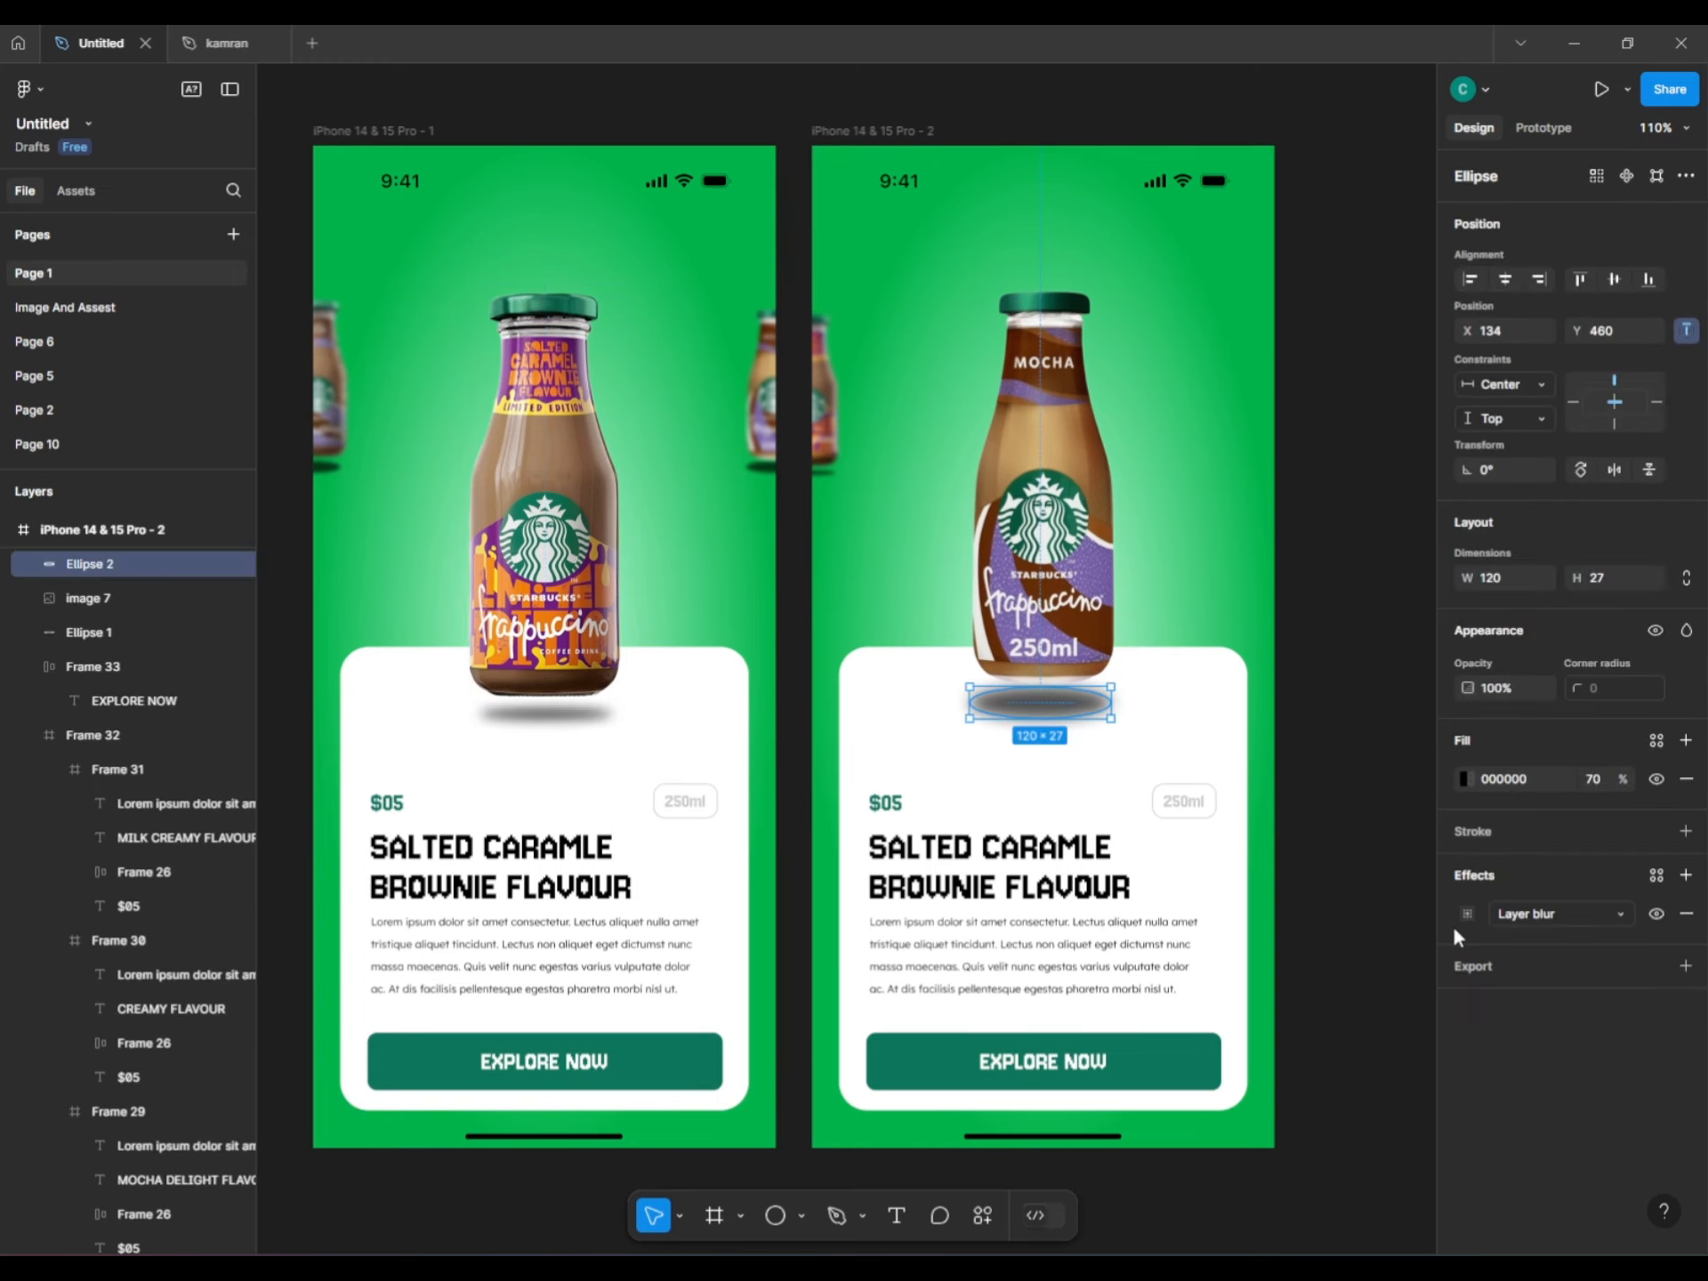
{"action": "left_click", "coordinate": [1466, 913]}
{"action": "type", "text": "11"}
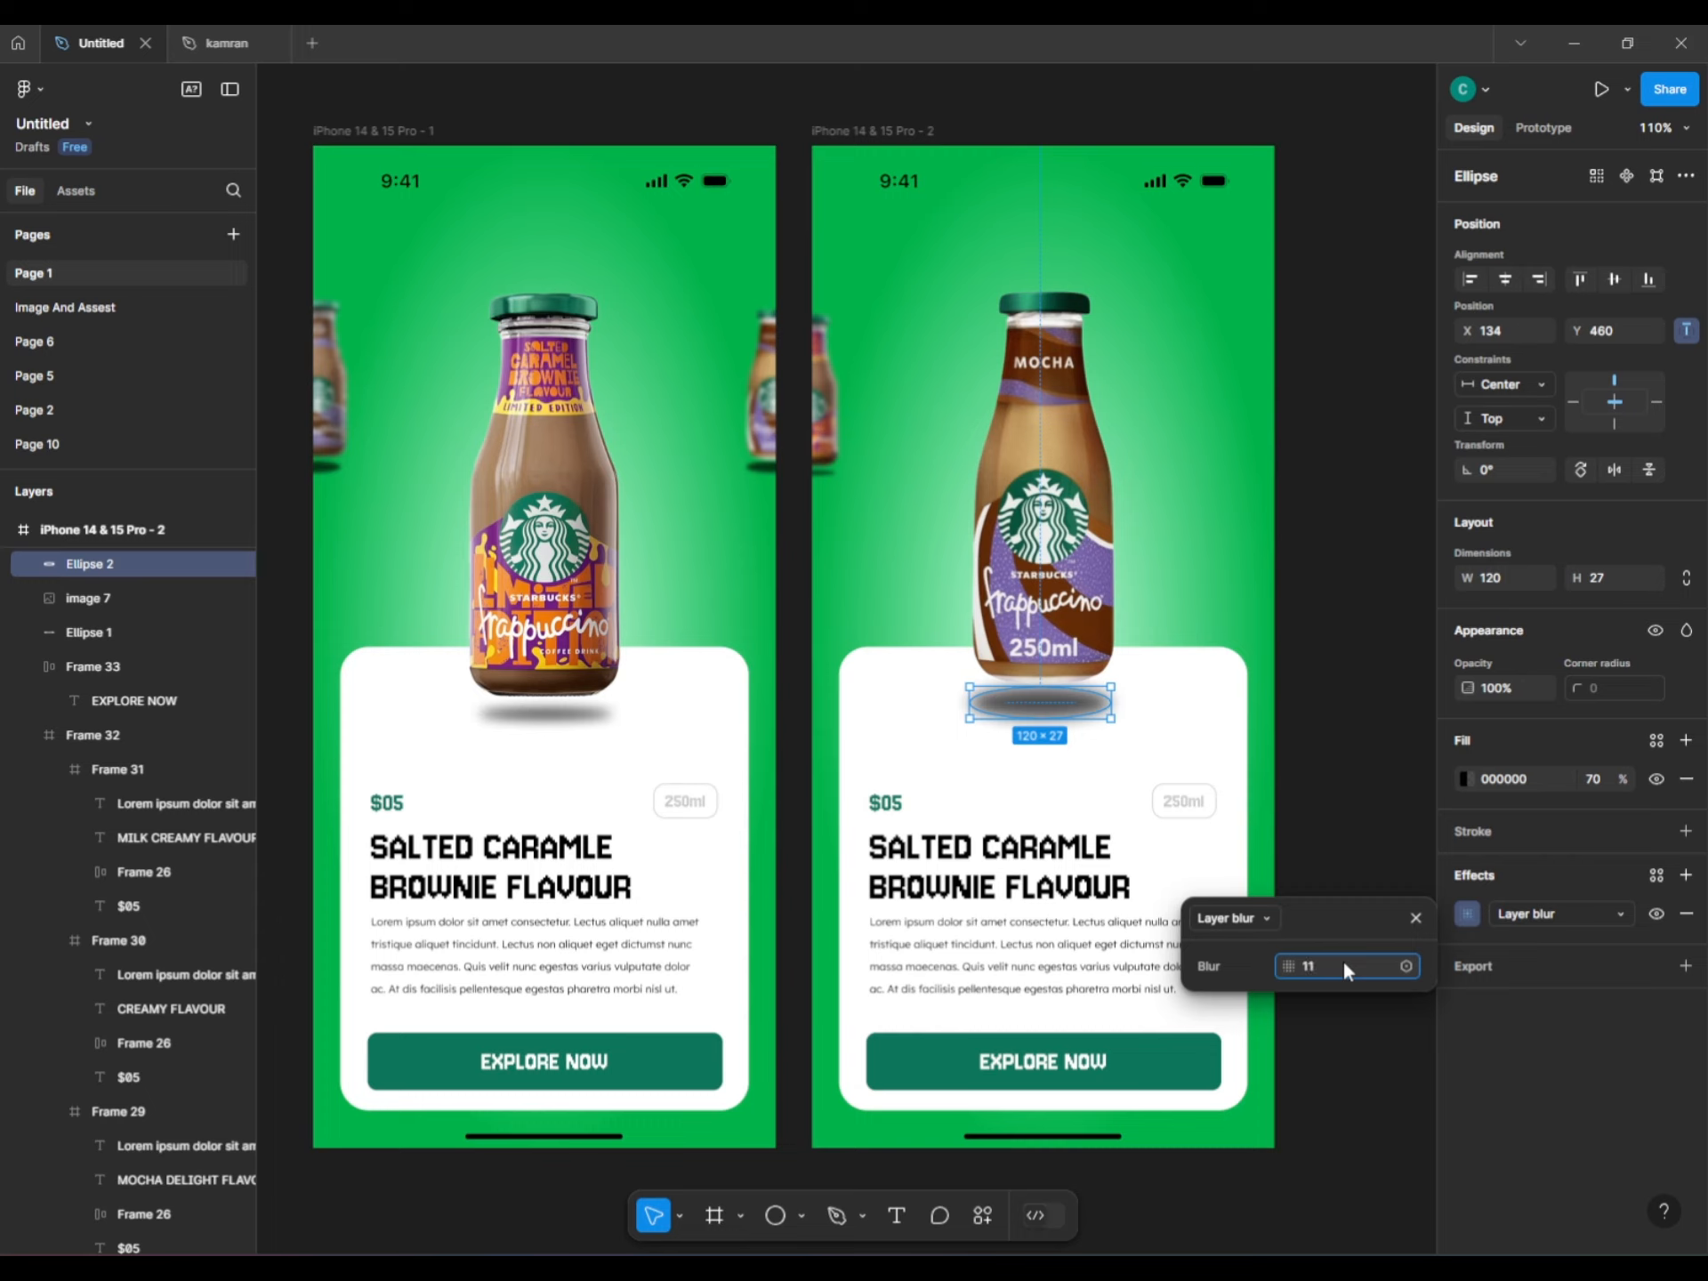
{"action": "key", "text": "Return"}
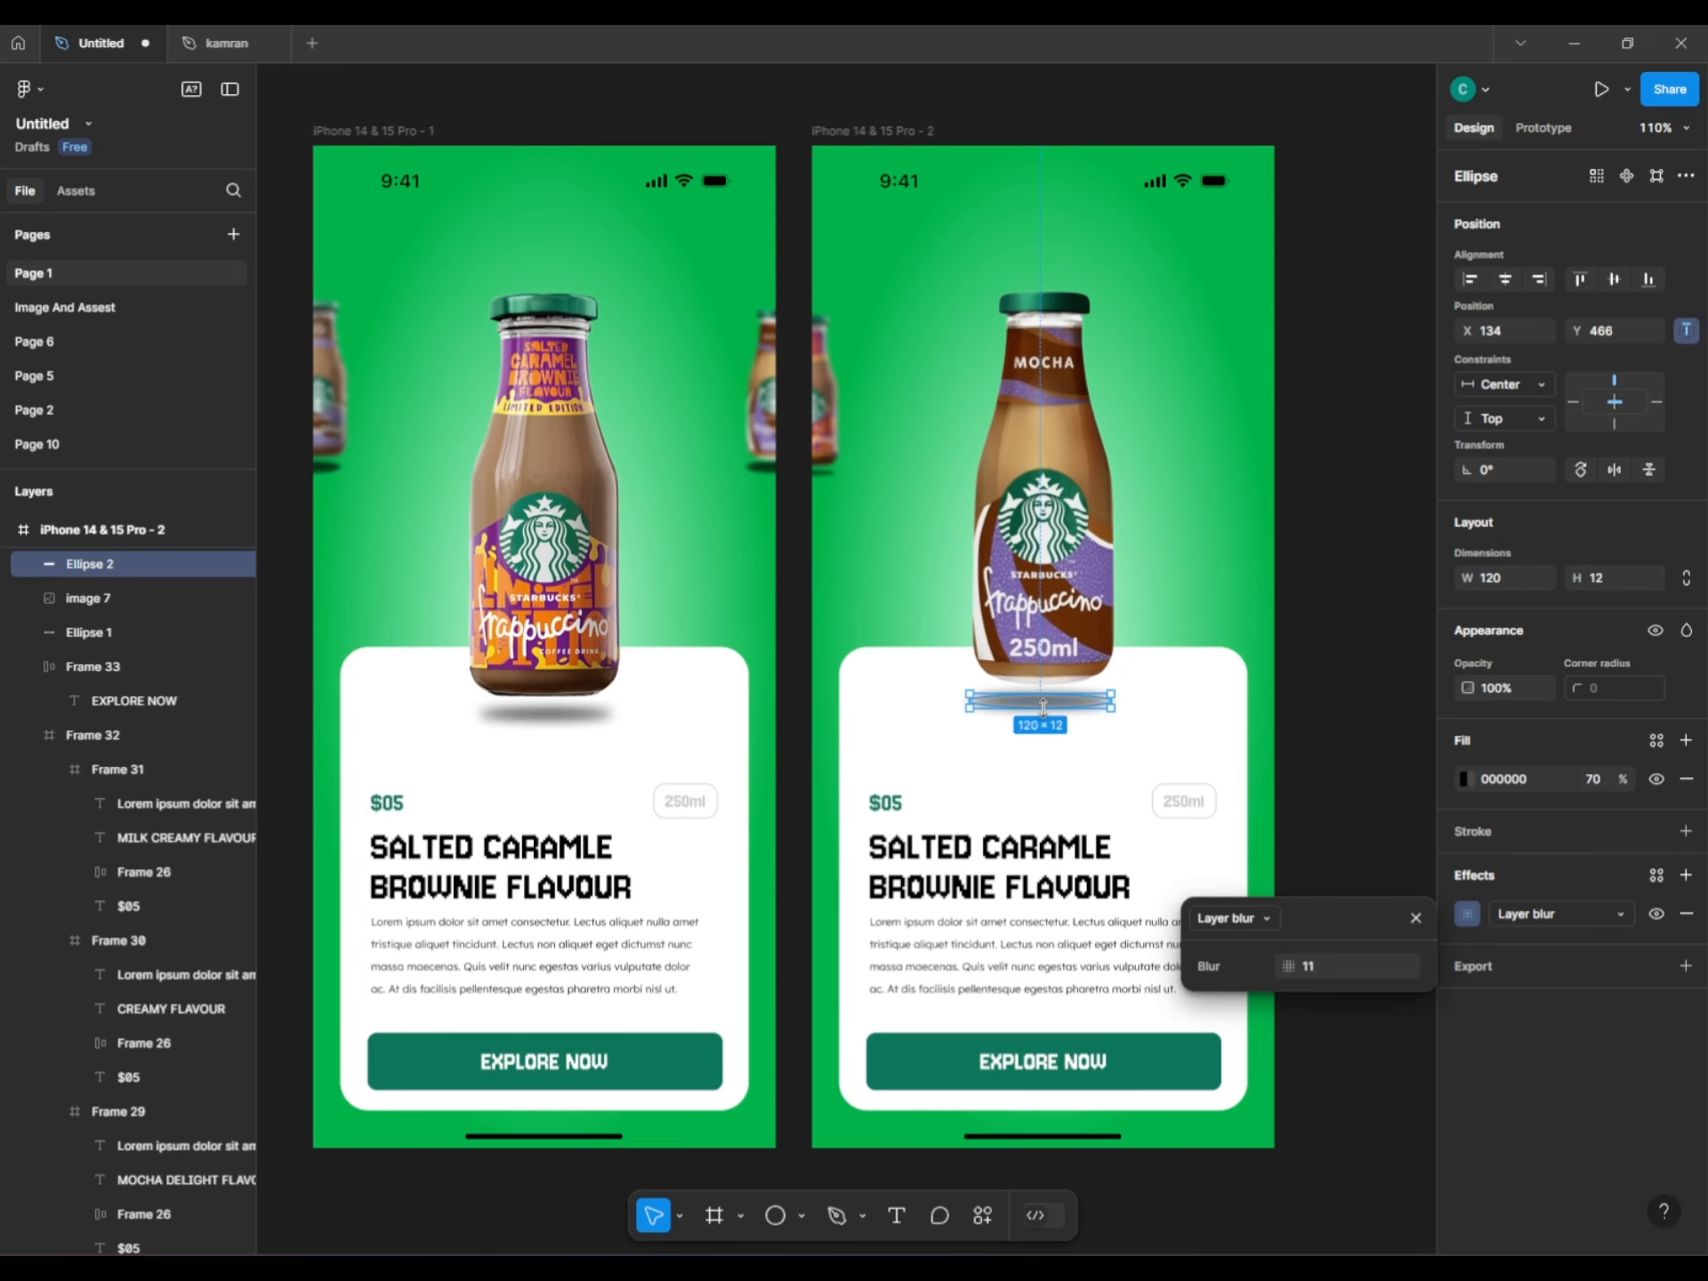
{"action": "left_click", "coordinate": [1296, 698]}
Nudge the shadow ellipse slightly left so it sits centred under the bottle.
{"action": "scroll", "coordinate": [1079, 728], "scroll_direction": "up", "scroll_amount": 3}
{"action": "left_click", "coordinate": [1018, 697]}
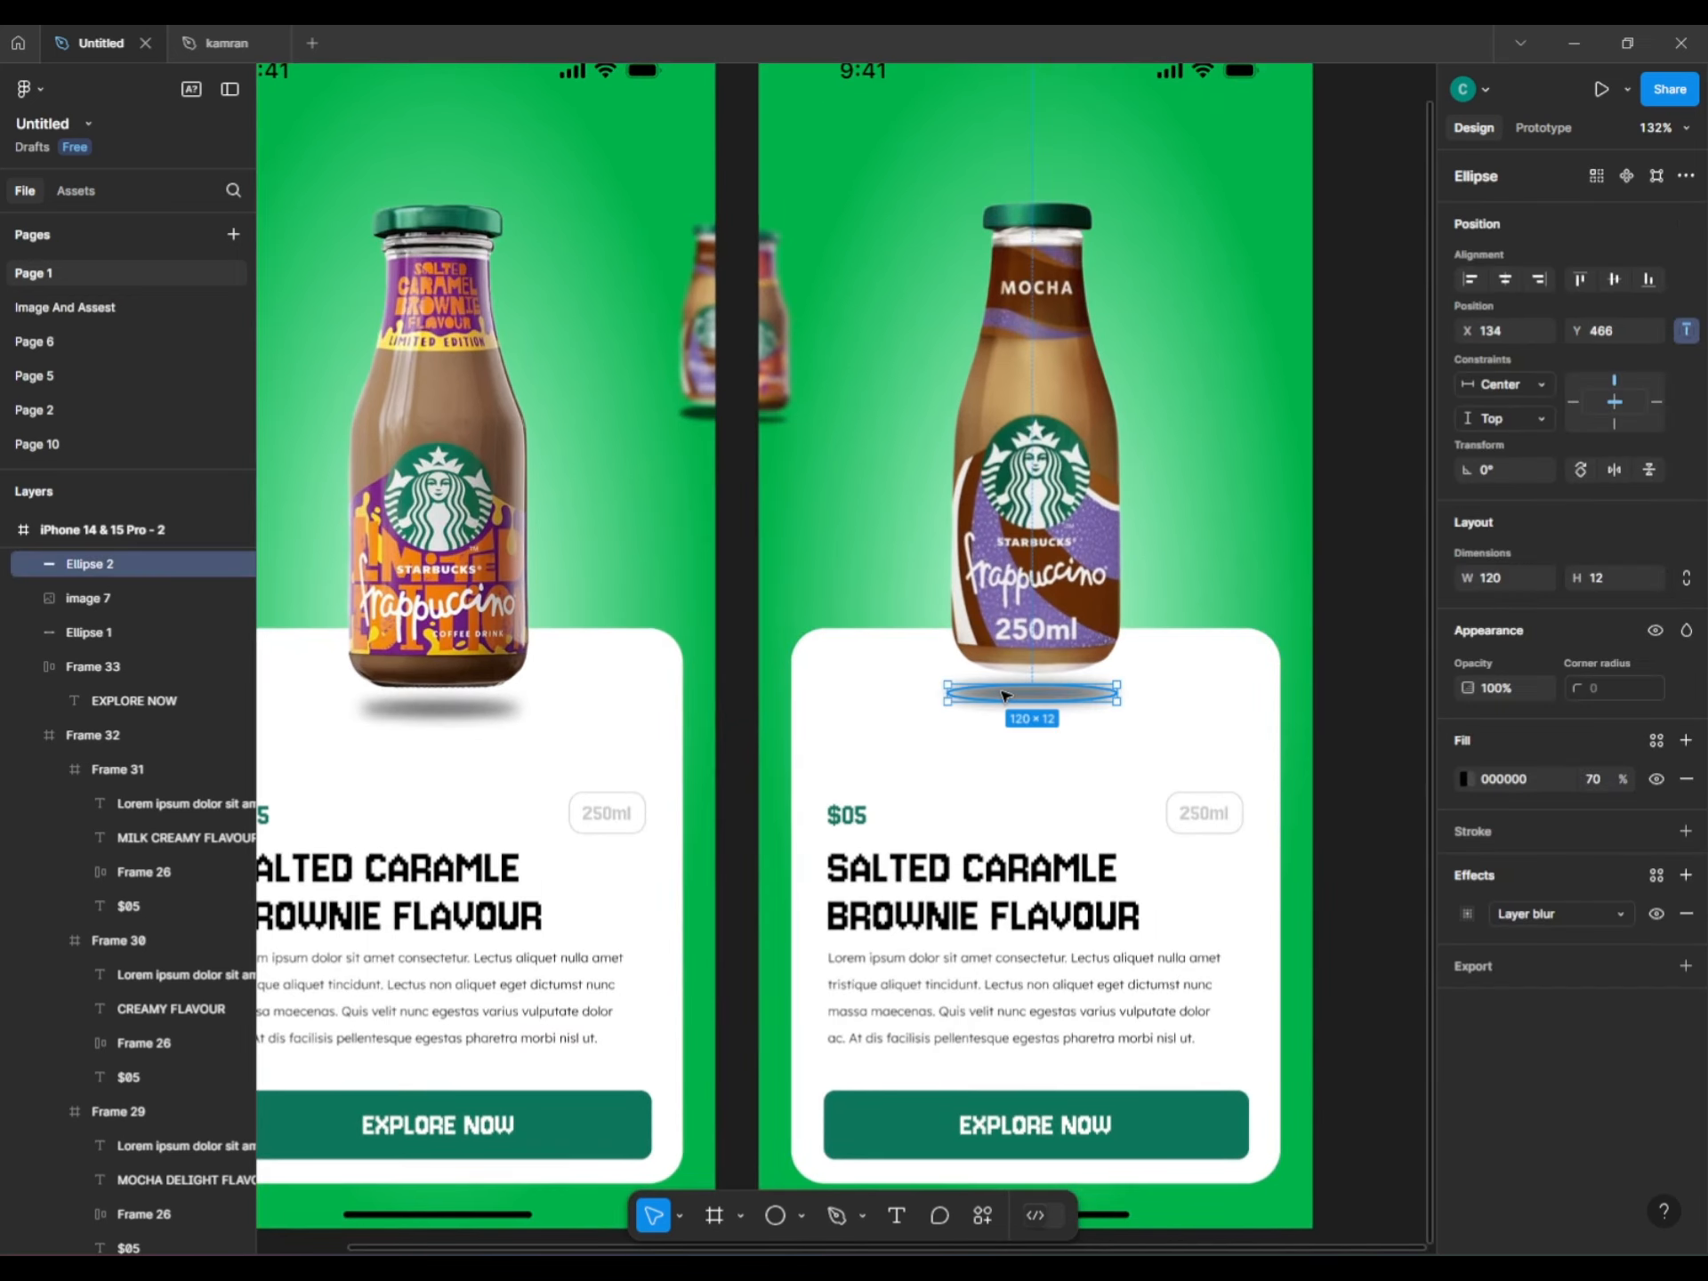
{"action": "left_click_drag", "start_coordinate": [1020, 702], "coordinate": [1018, 702]}
Centre the shadow under the mocha bottle and bring both phone screens into view.
{"action": "left_click", "coordinate": [1504, 279]}
{"action": "left_click", "coordinate": [1068, 498]}
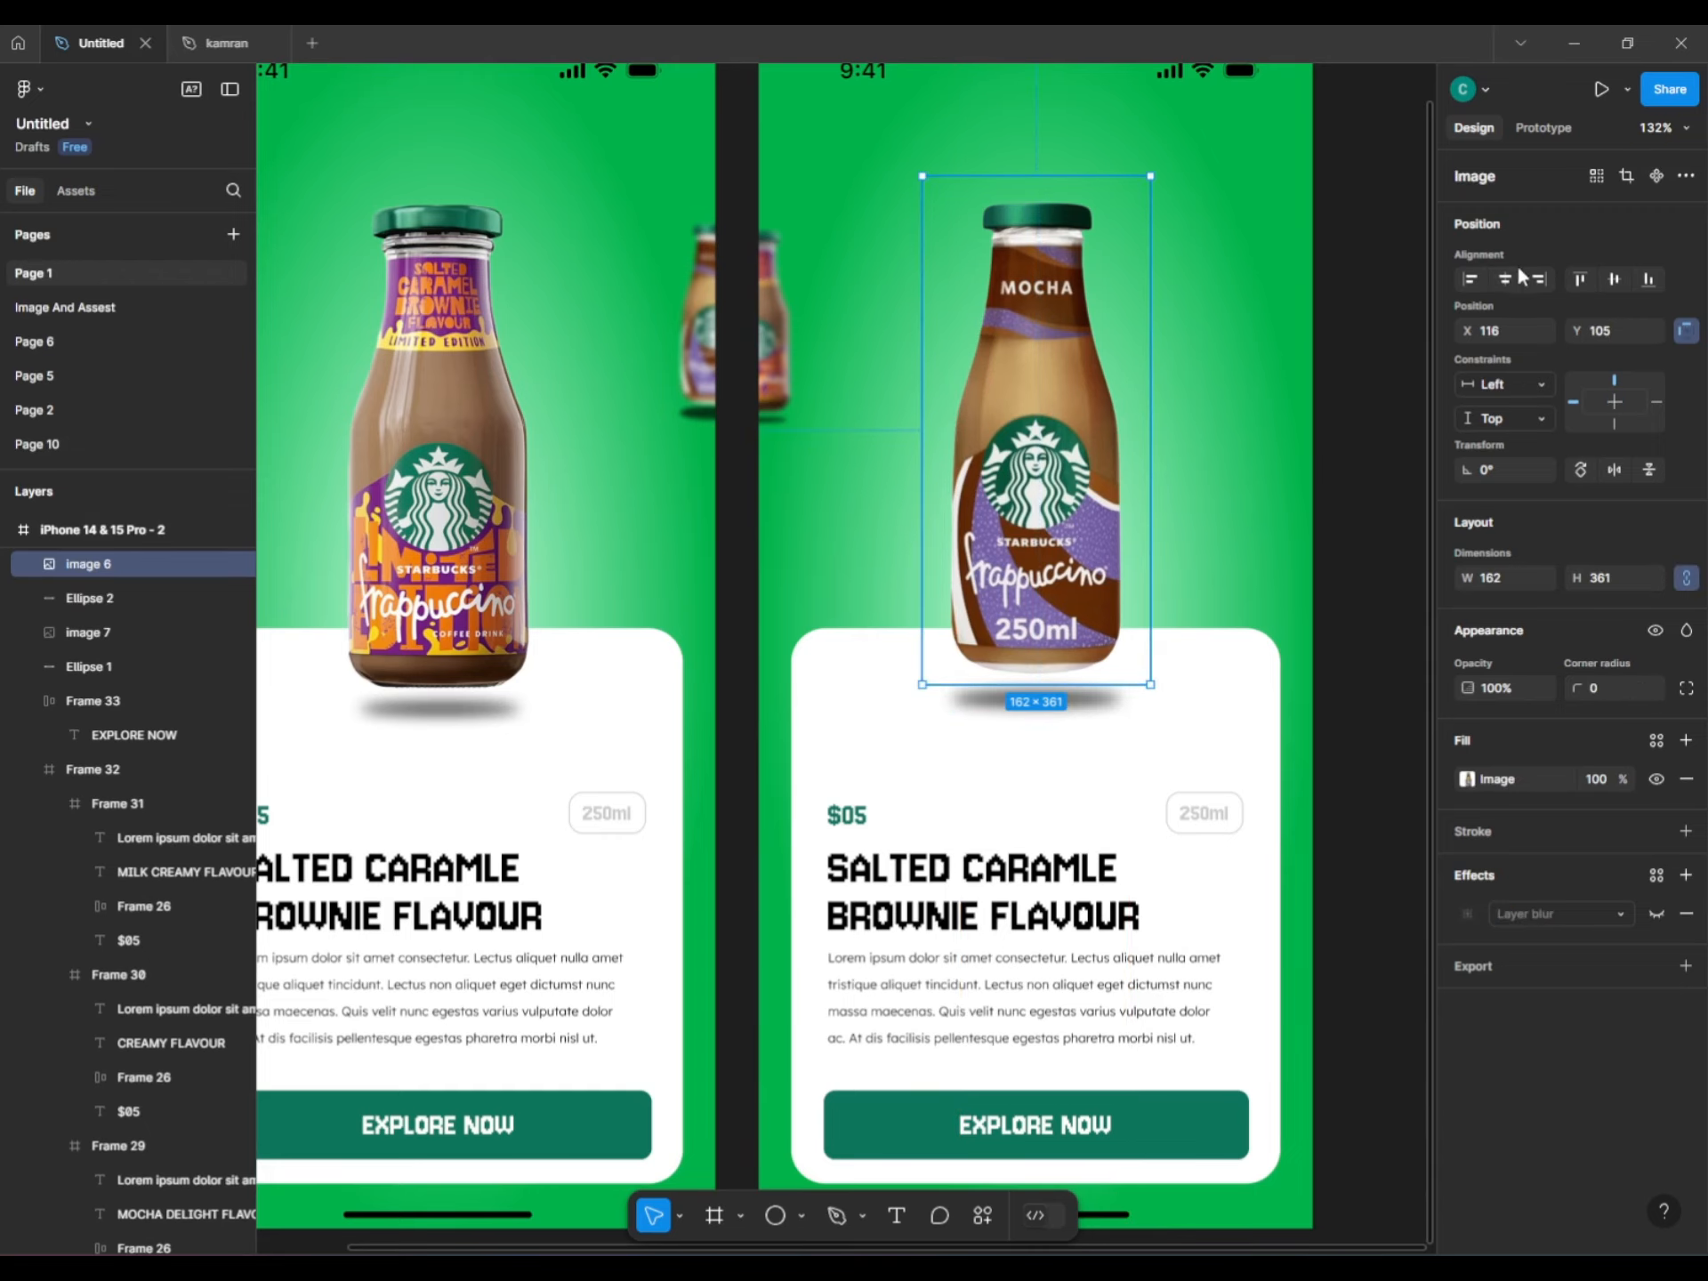
{"action": "left_click", "coordinate": [1334, 445]}
{"action": "scroll", "coordinate": [1334, 448], "scroll_direction": "down", "scroll_amount": 3}
{"action": "left_click_drag", "start_coordinate": [1335, 451], "coordinate": [1209, 439]}
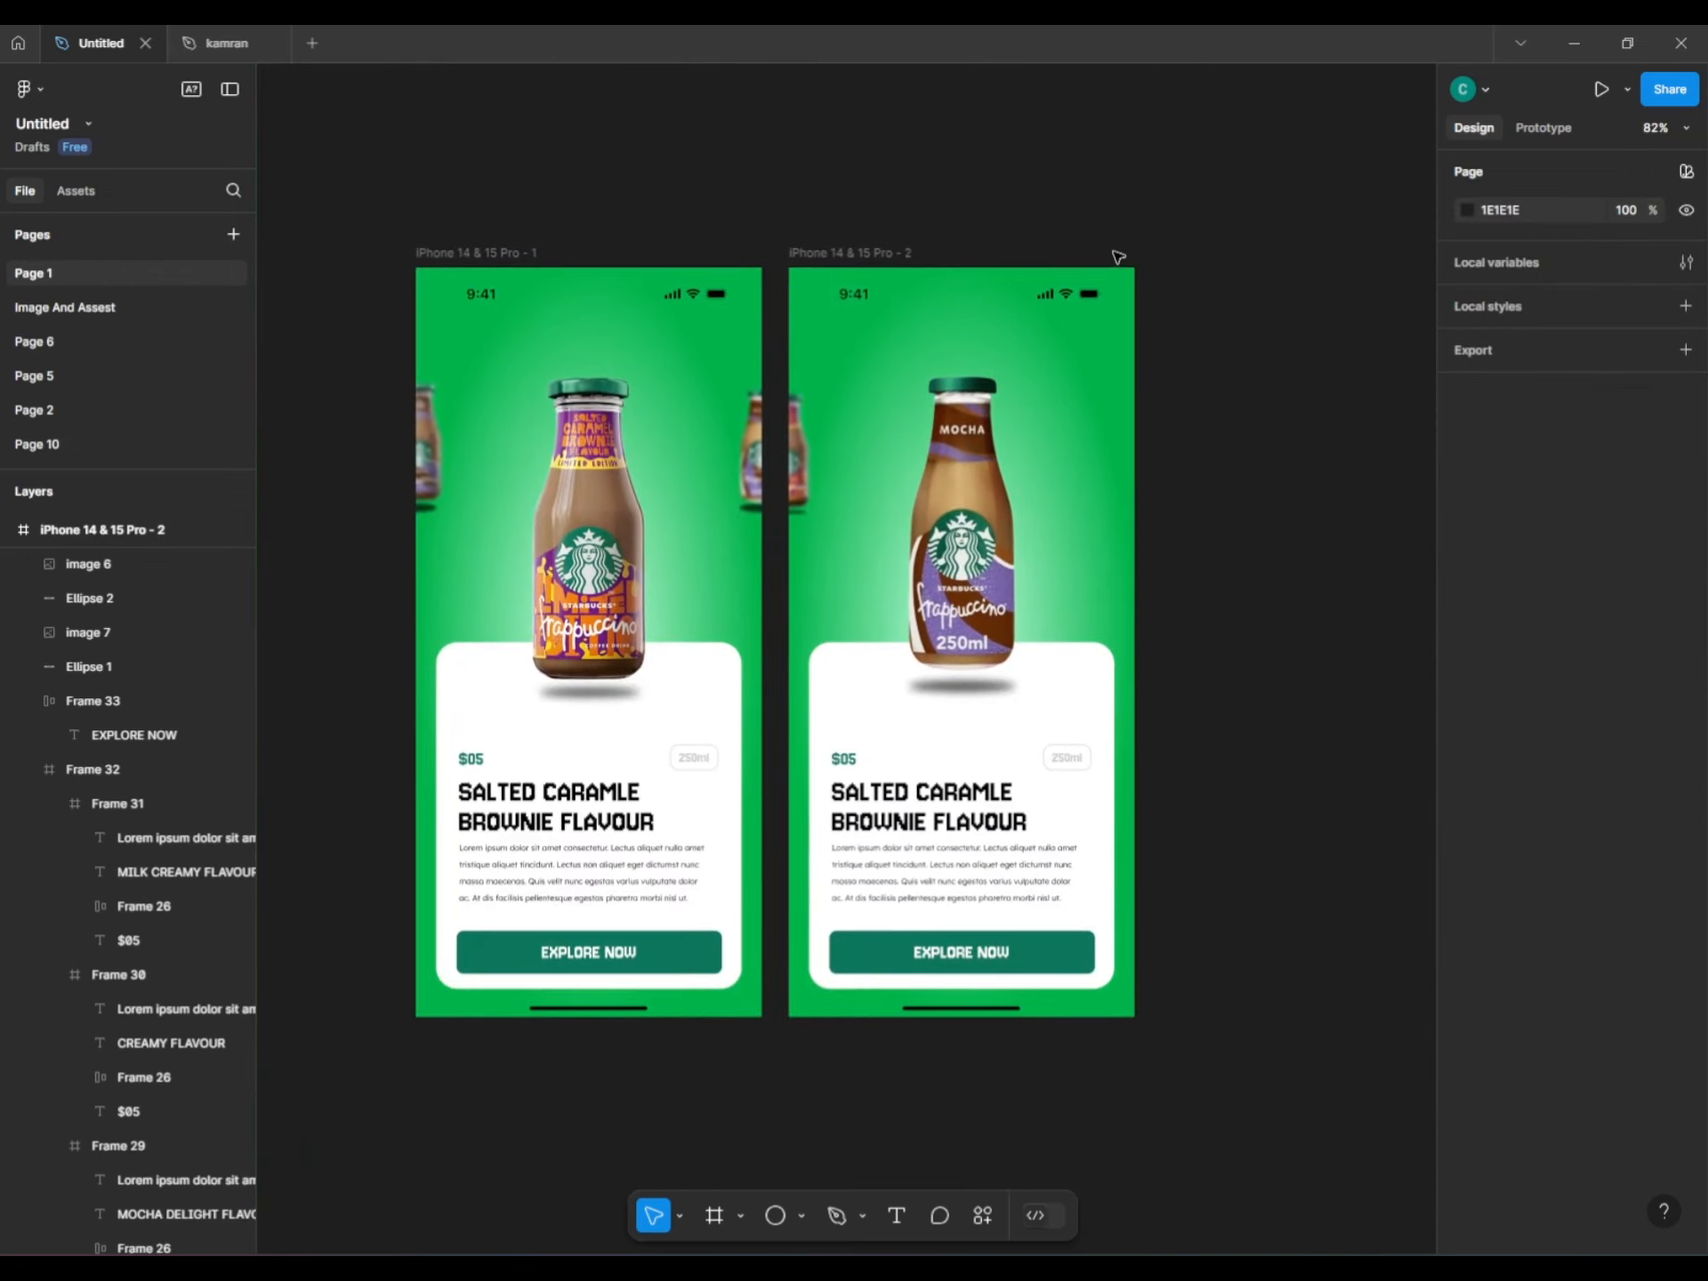
Select the six side bottles and shadows, excluding the status bar, and nudge them left.
{"action": "left_click_drag", "start_coordinate": [1130, 246], "coordinate": [1339, 552]}
{"action": "left_click", "coordinate": [1113, 302], "text": "shift"}
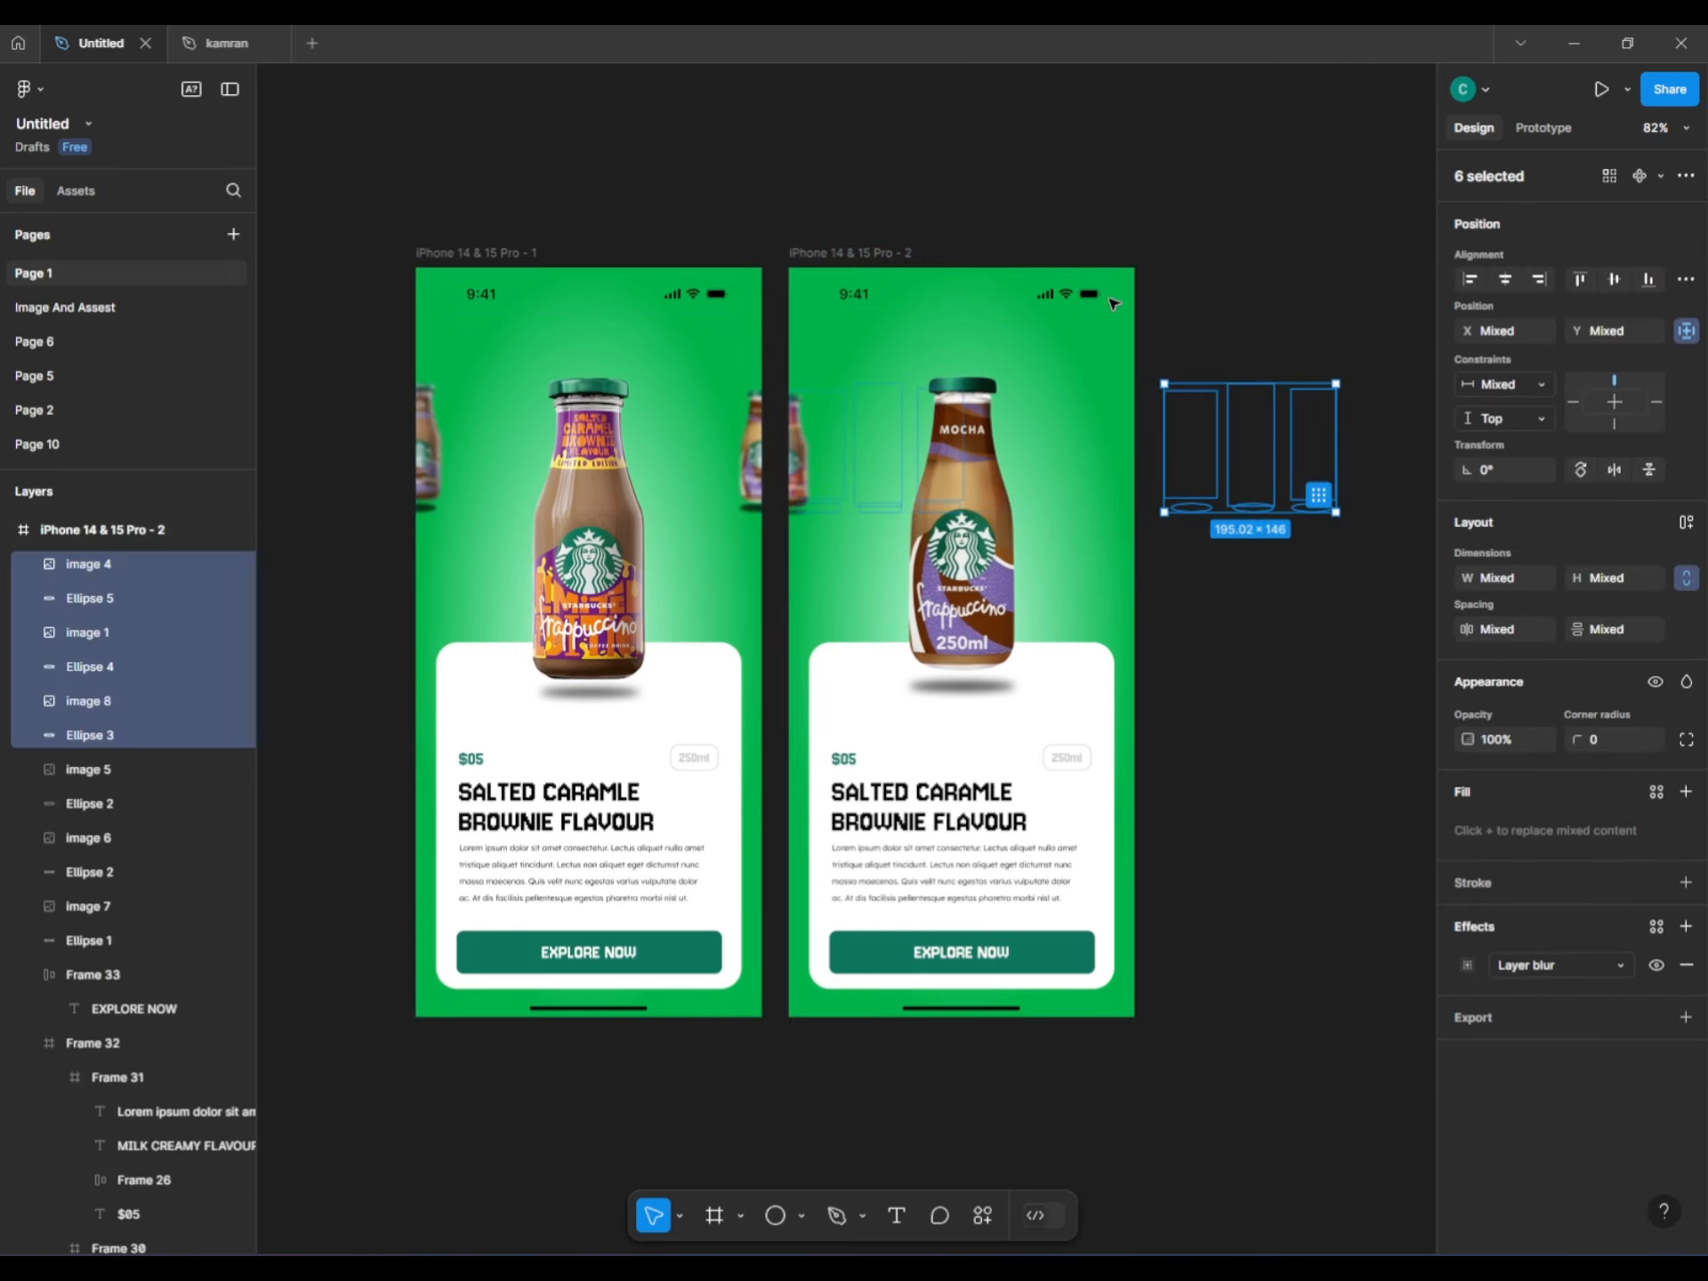
{"action": "key", "text": "Left"}
{"action": "key", "text": "Left"}
{"action": "key", "text": "Left"}
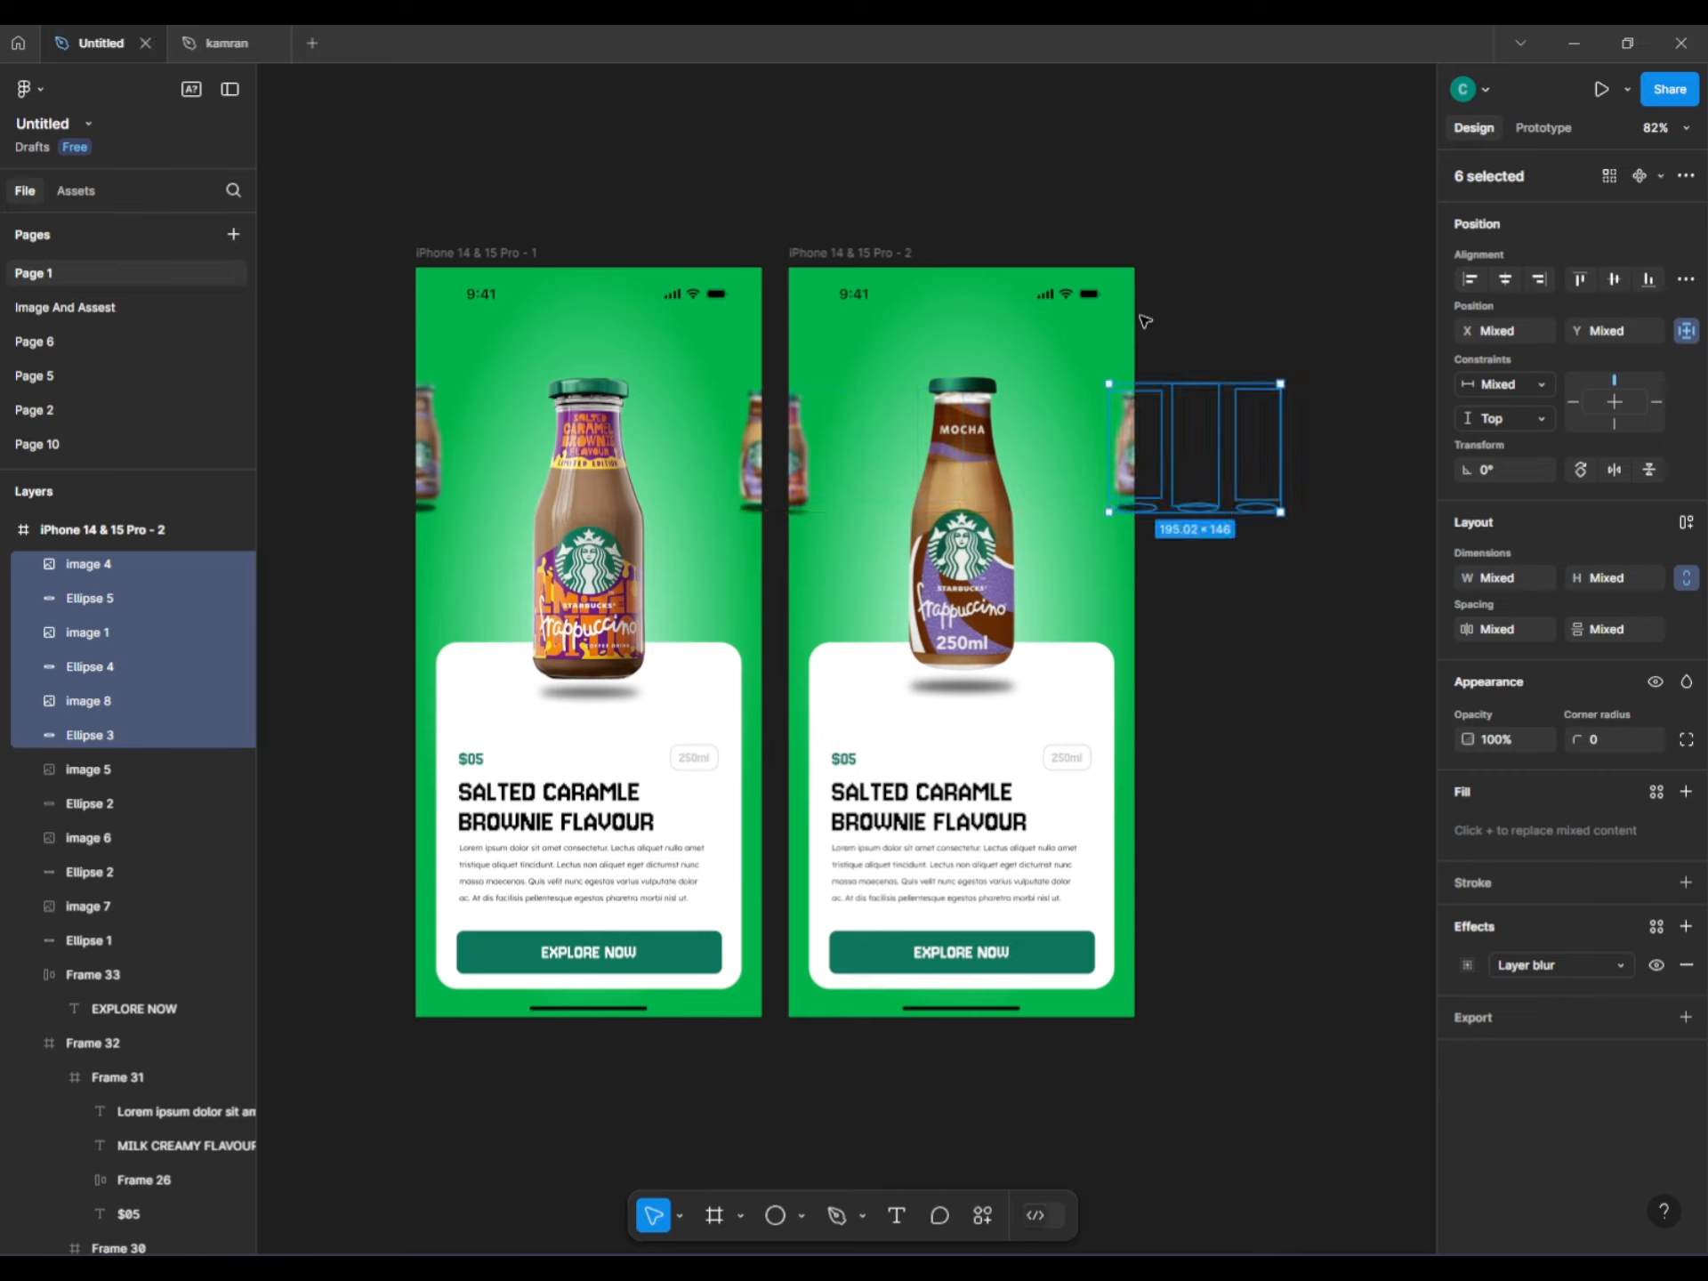
{"action": "scroll", "coordinate": [1156, 504], "scroll_direction": "up", "scroll_amount": 3}
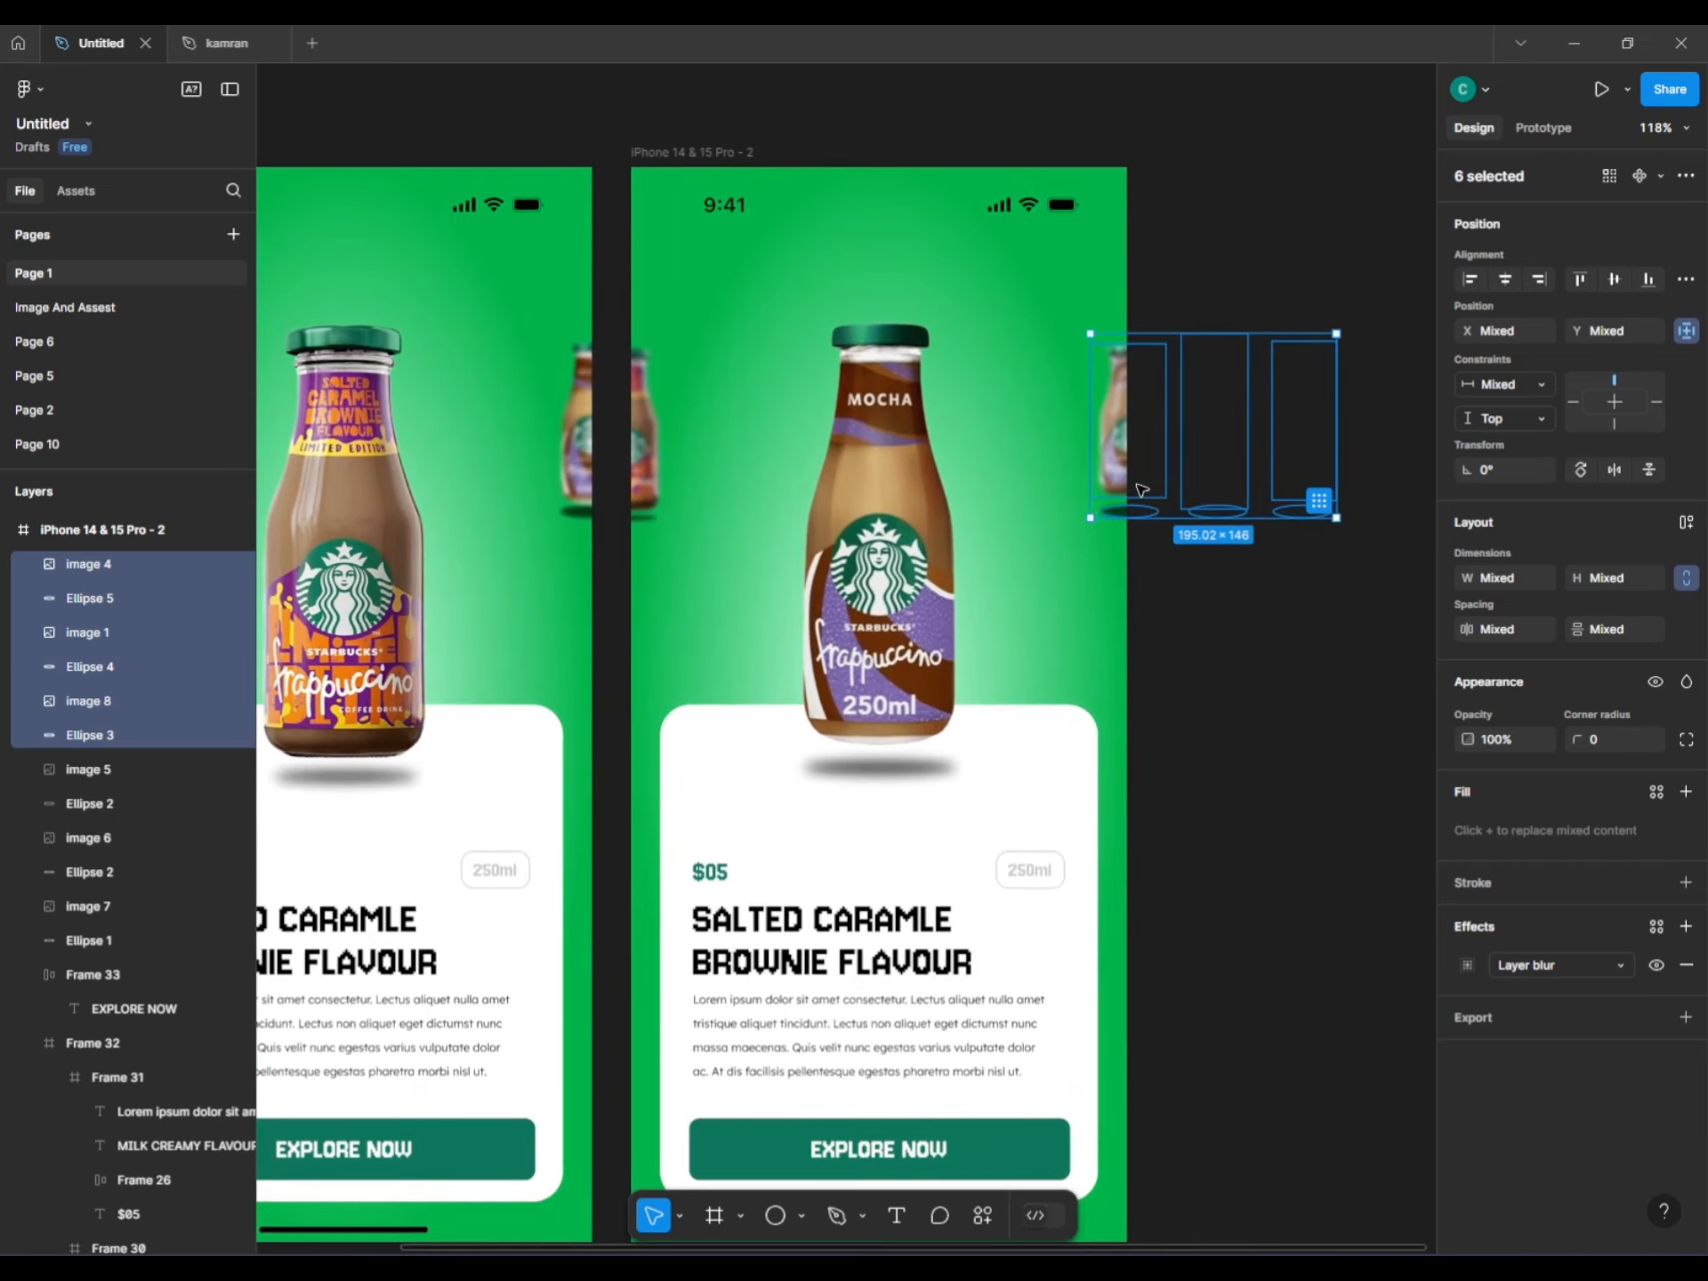
{"action": "key", "text": "Left"}
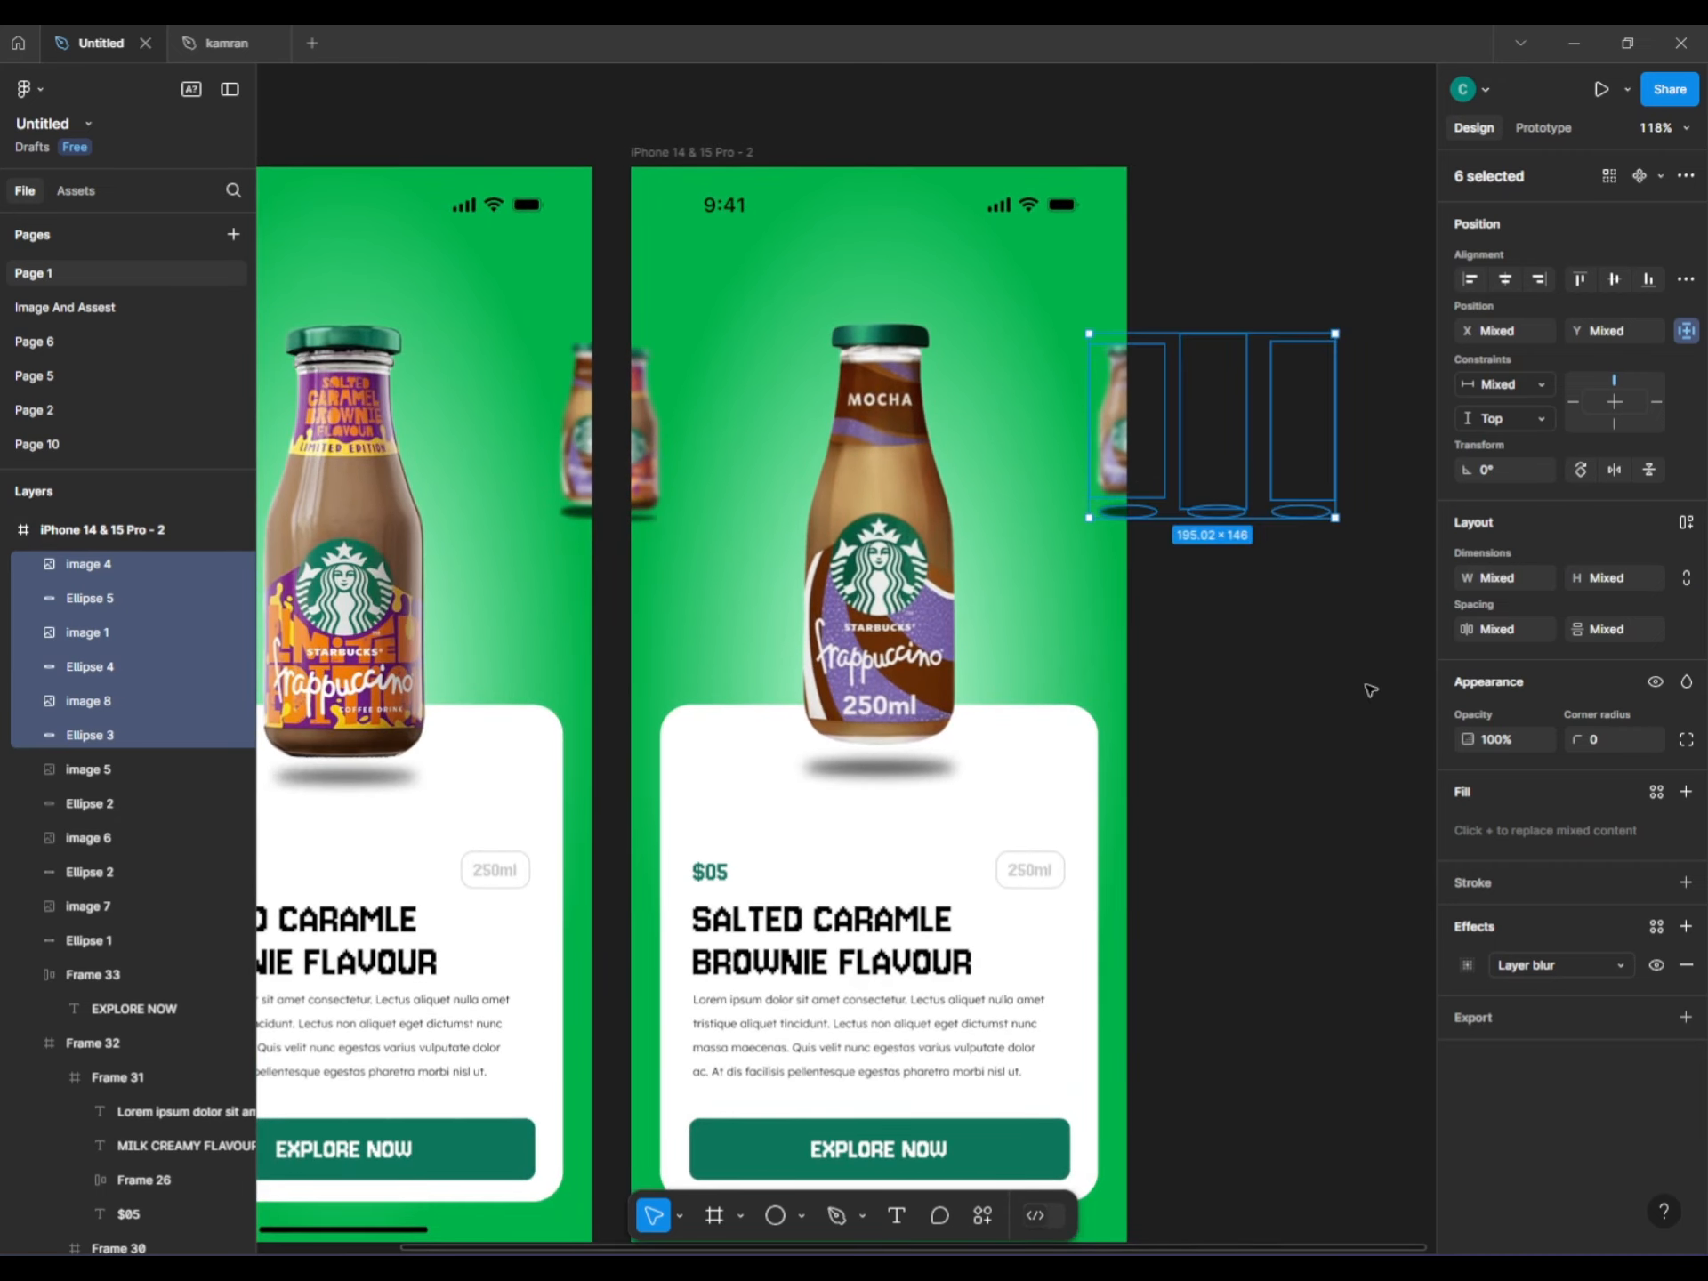
{"action": "left_click", "coordinate": [1219, 760]}
{"action": "scroll", "coordinate": [1233, 636], "scroll_direction": "down", "scroll_amount": 2}
{"action": "left_click_drag", "start_coordinate": [1233, 637], "coordinate": [1196, 666]}
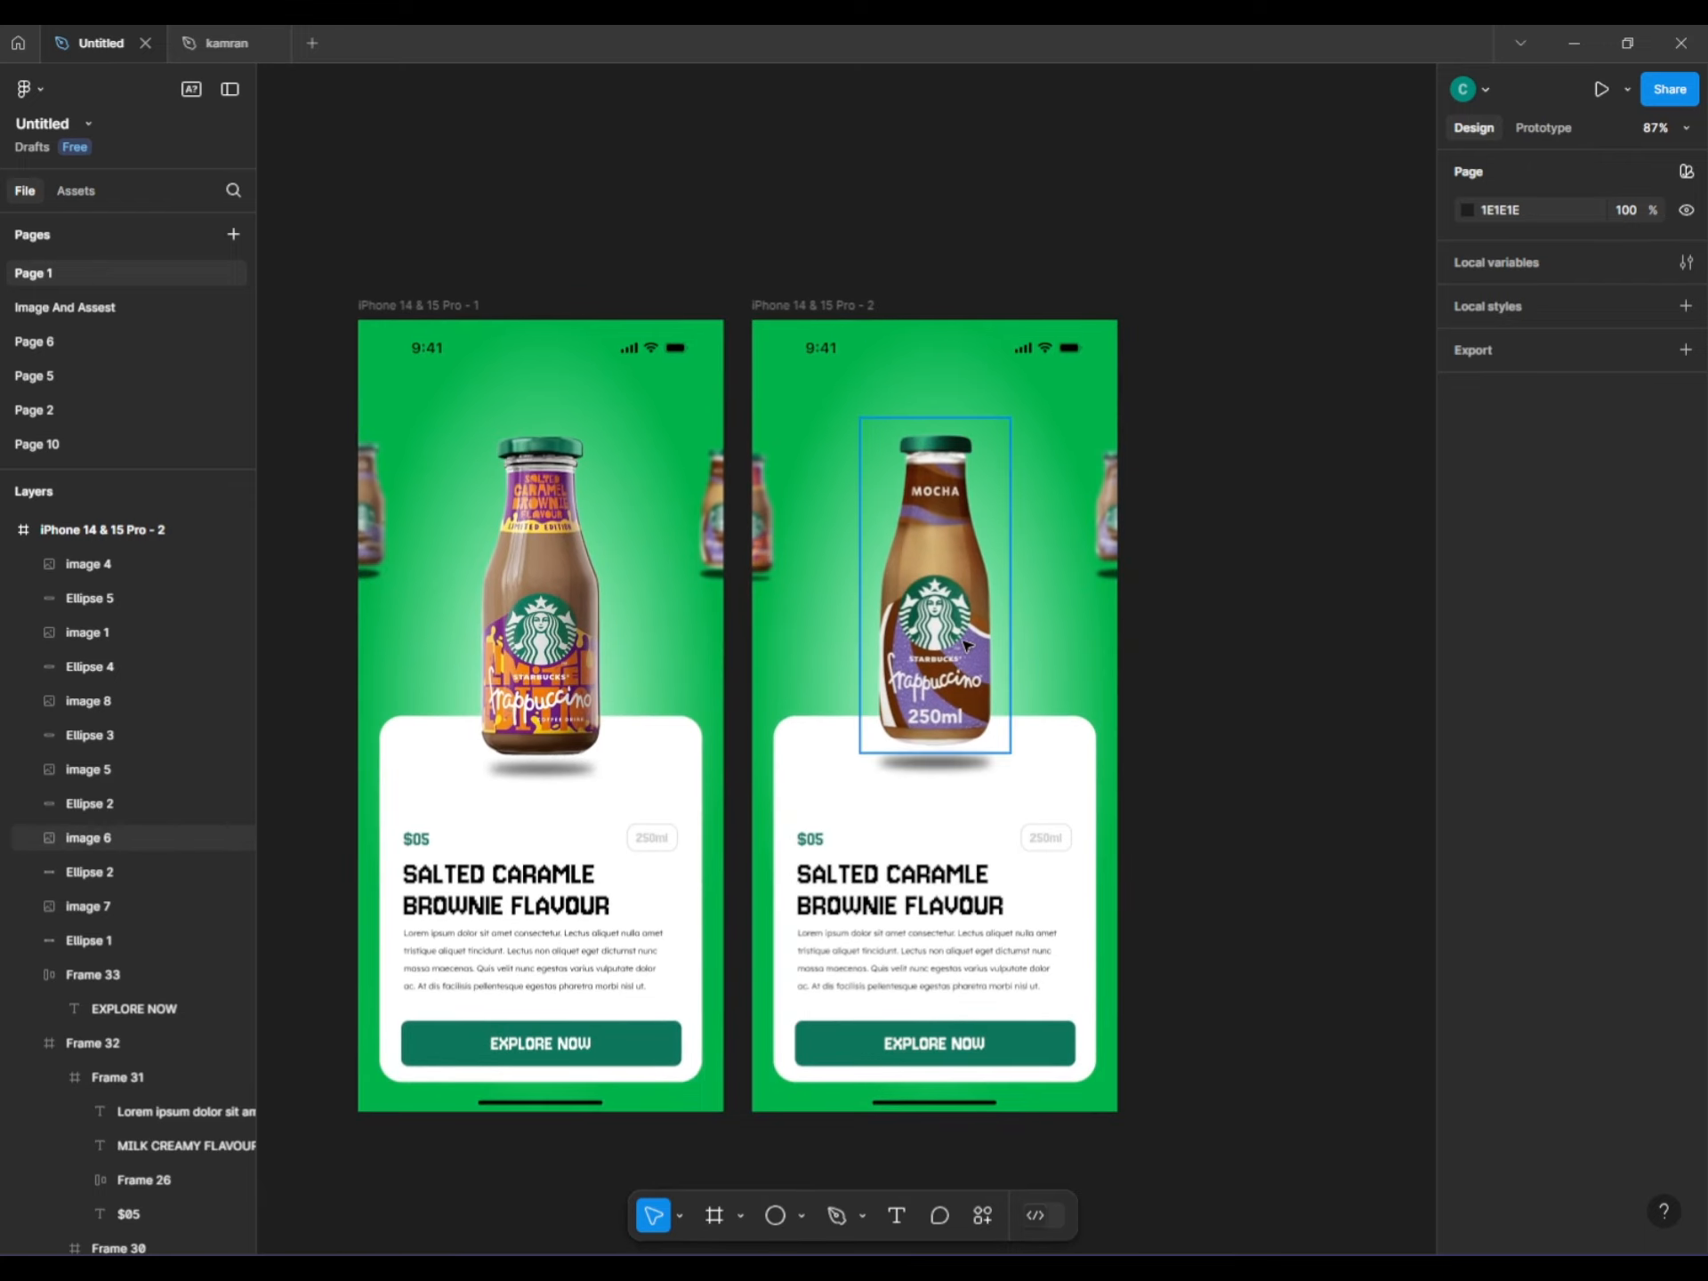
{"action": "scroll", "coordinate": [957, 652], "scroll_direction": "up", "scroll_amount": 1}
Duplicate the second phone screen to create a third screen.
{"action": "left_click", "coordinate": [774, 255]}
{"action": "key", "text": "ctrl+d"}
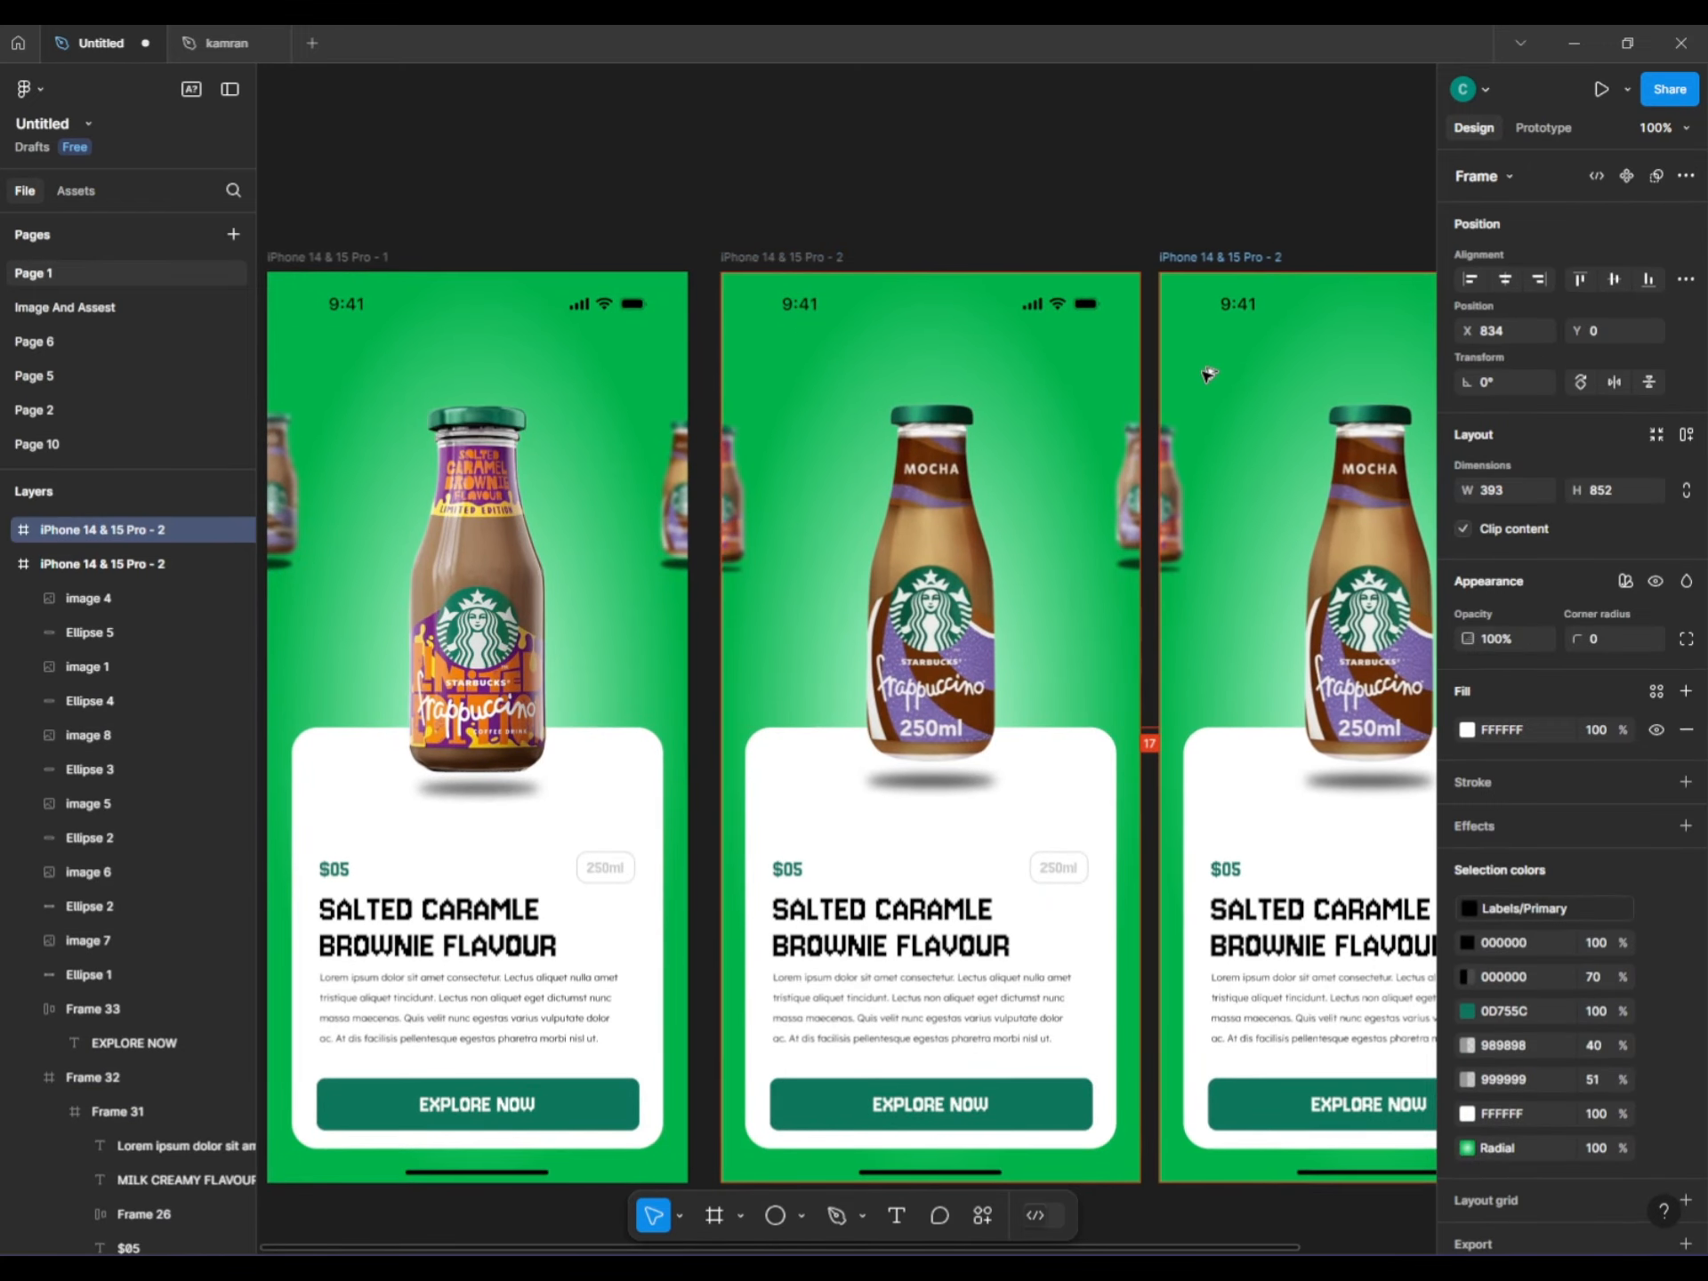
{"action": "left_click_drag", "start_coordinate": [1206, 376], "coordinate": [812, 358]}
Push the third screen's small edge bottle and its shadow out of view.
{"action": "left_click", "coordinate": [723, 520]}
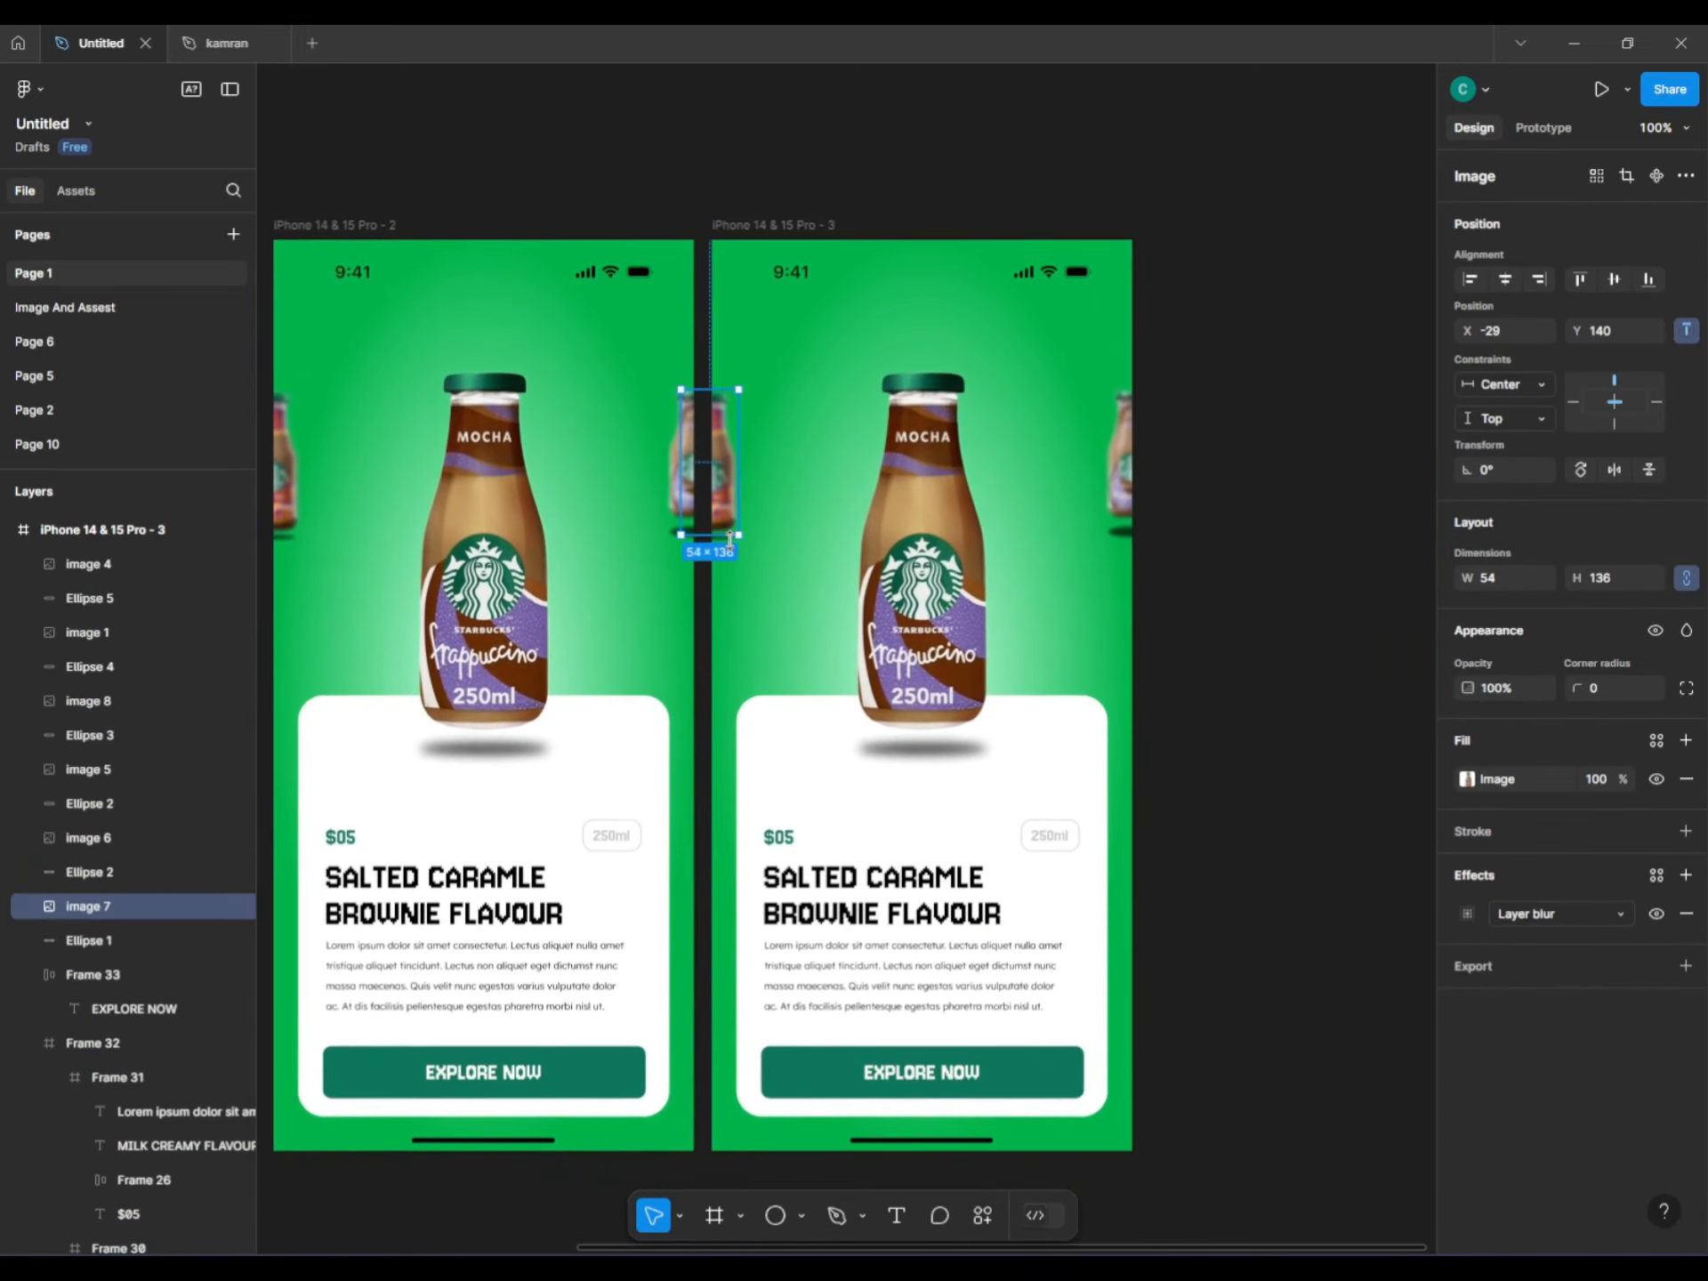
{"action": "scroll", "coordinate": [731, 538], "scroll_direction": "up", "scroll_amount": 3}
{"action": "scroll", "coordinate": [731, 538], "scroll_direction": "up", "scroll_amount": 3}
{"action": "left_click", "coordinate": [722, 534], "text": "shift"}
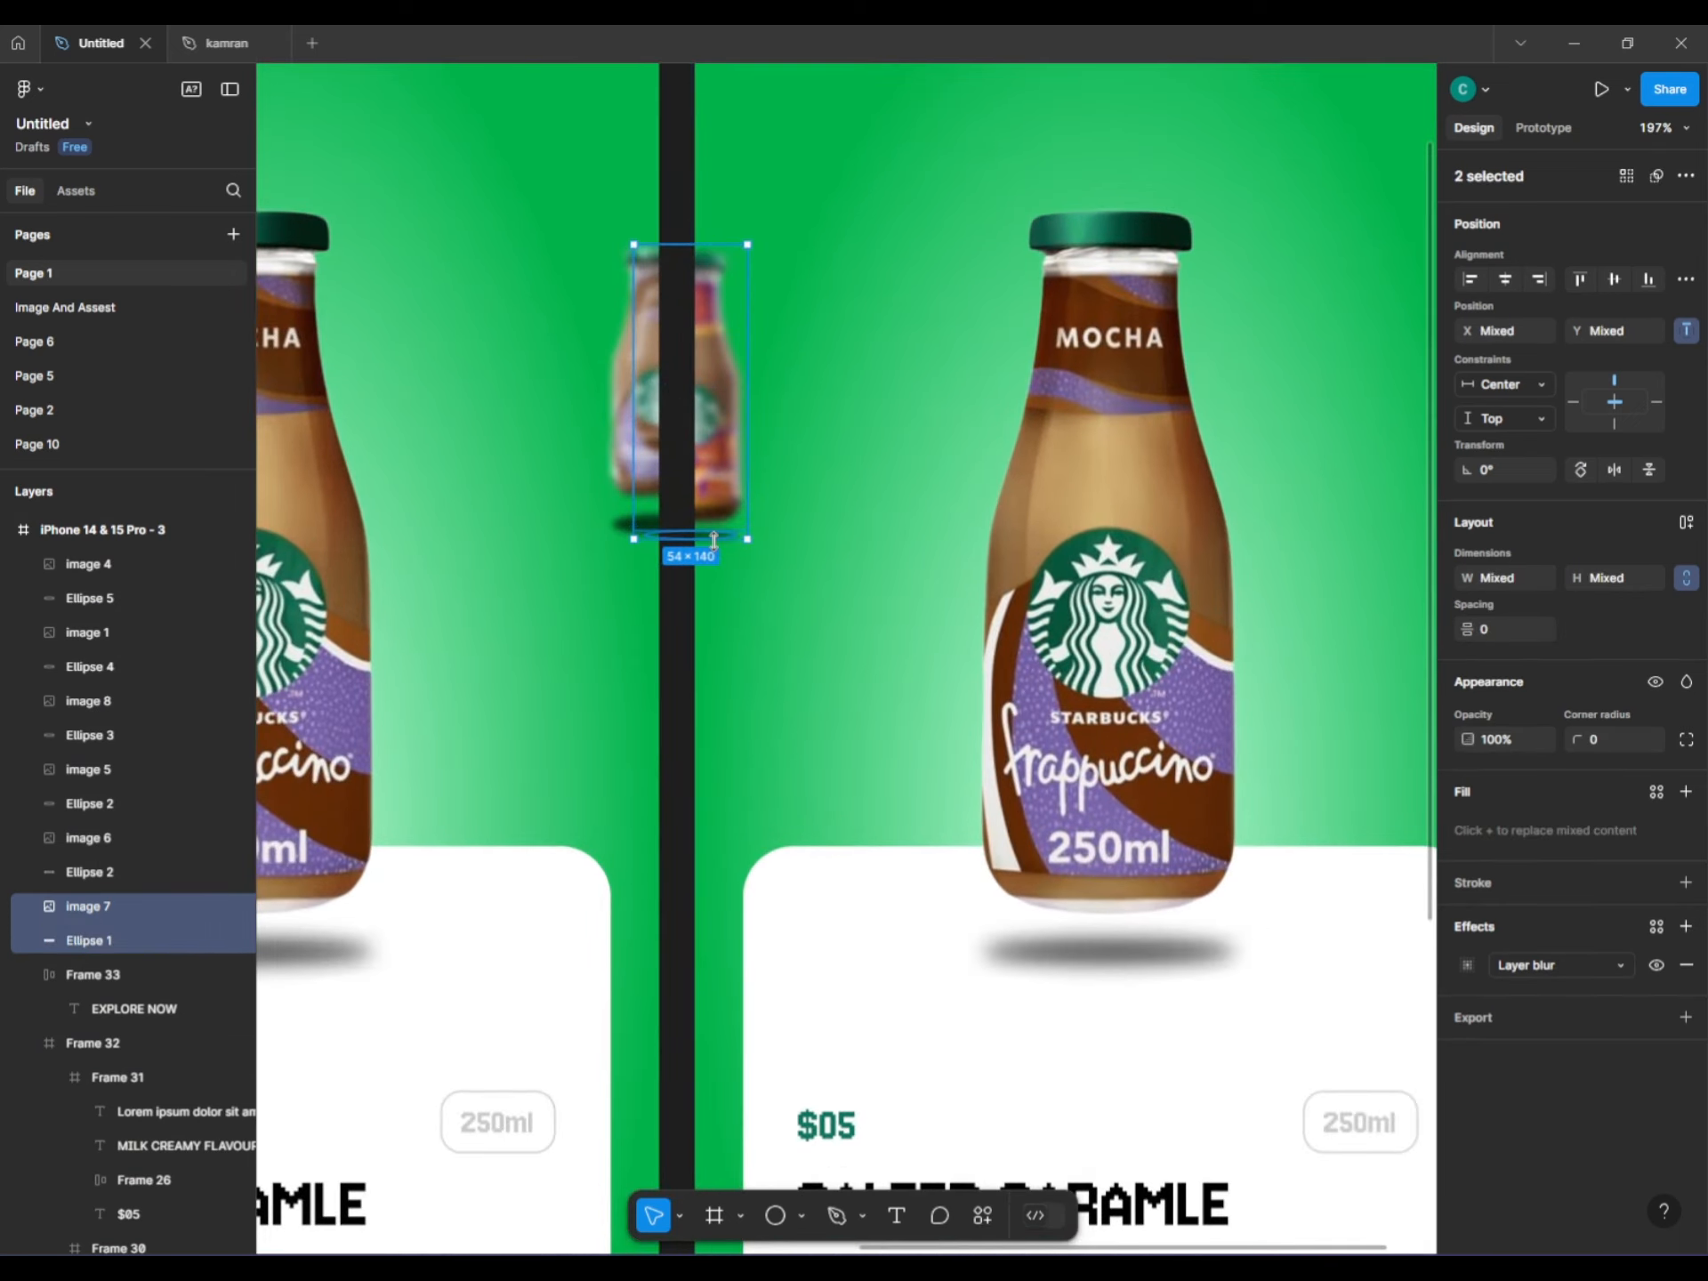
{"action": "key", "text": "shift+Left"}
{"action": "key", "text": "shift+Left"}
{"action": "key", "text": "shift+Left"}
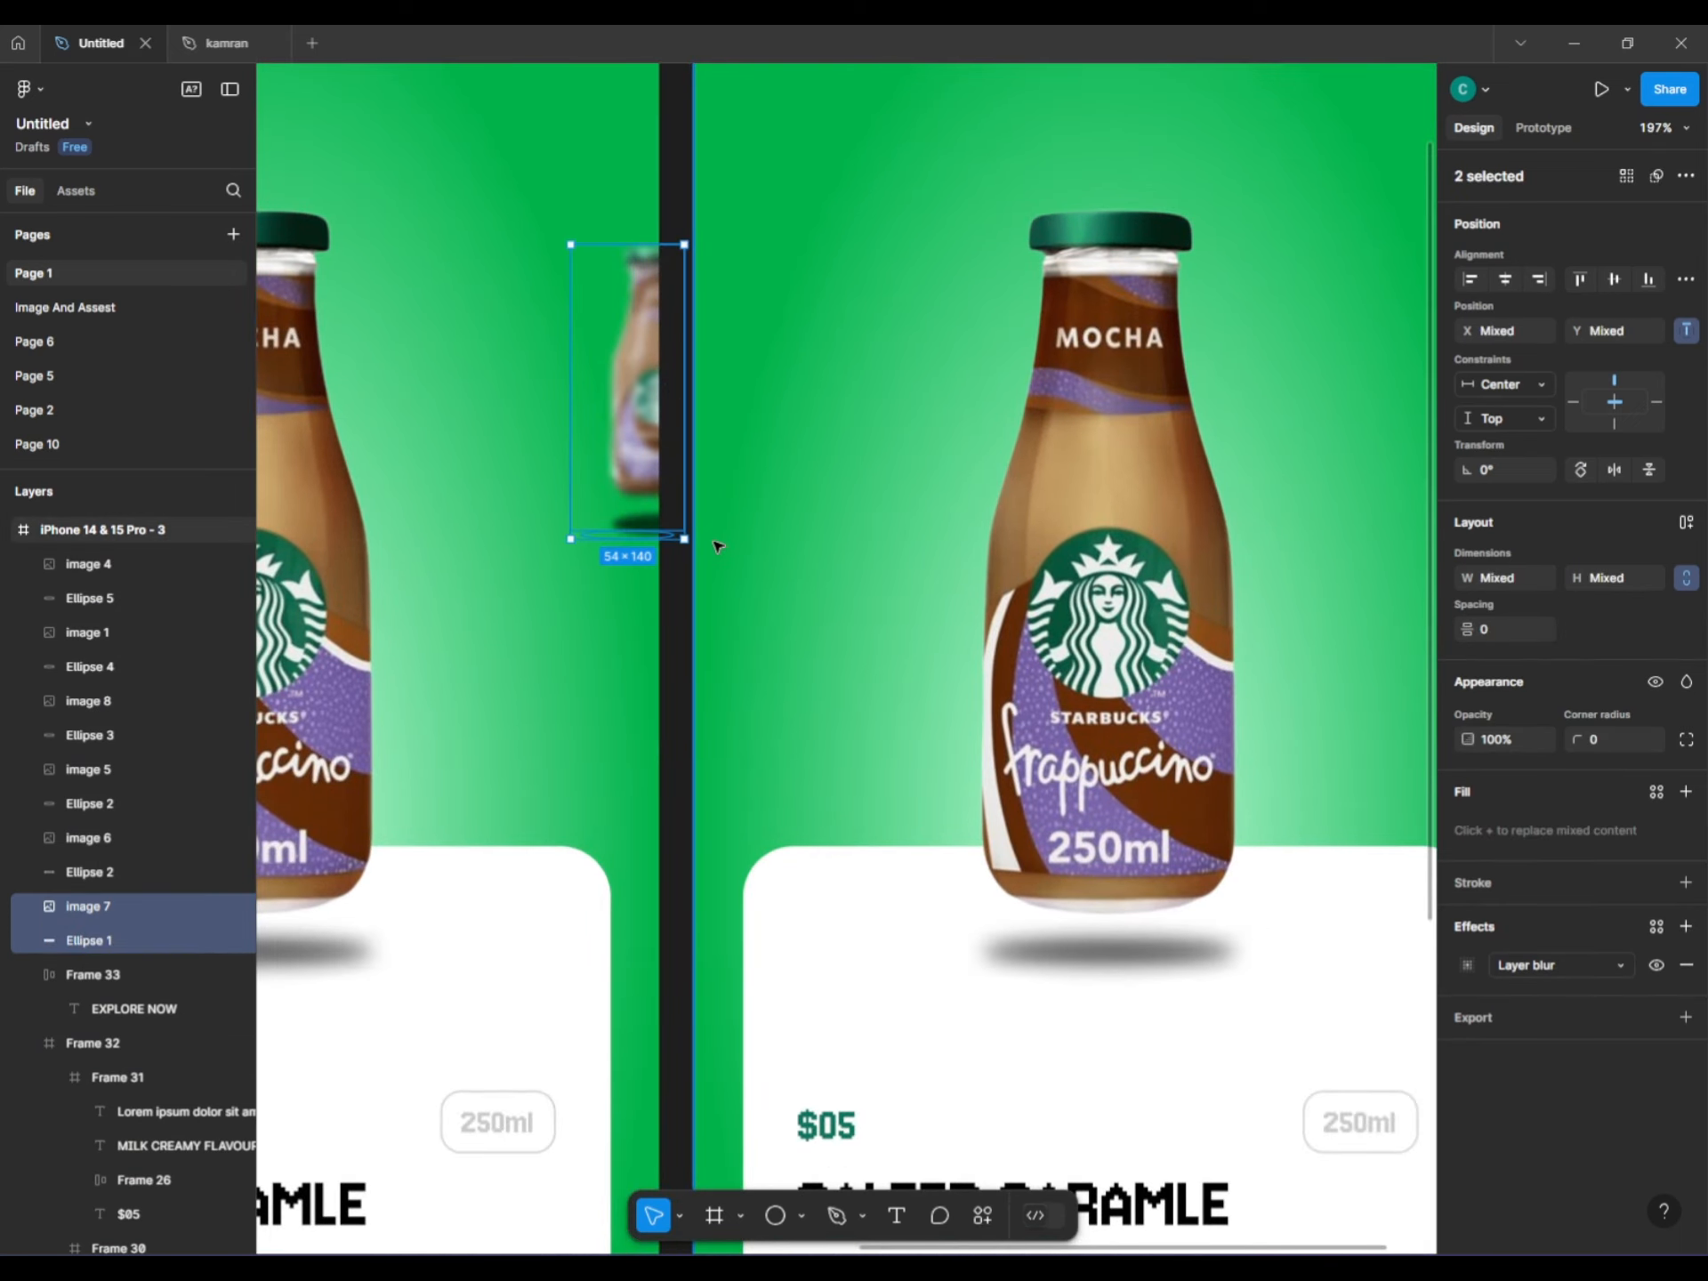
{"action": "scroll", "coordinate": [718, 544], "scroll_direction": "down", "scroll_amount": 3}
Shrink the large mocha bottle and shadow to 58×133 at the left edge.
{"action": "left_click", "coordinate": [978, 800]}
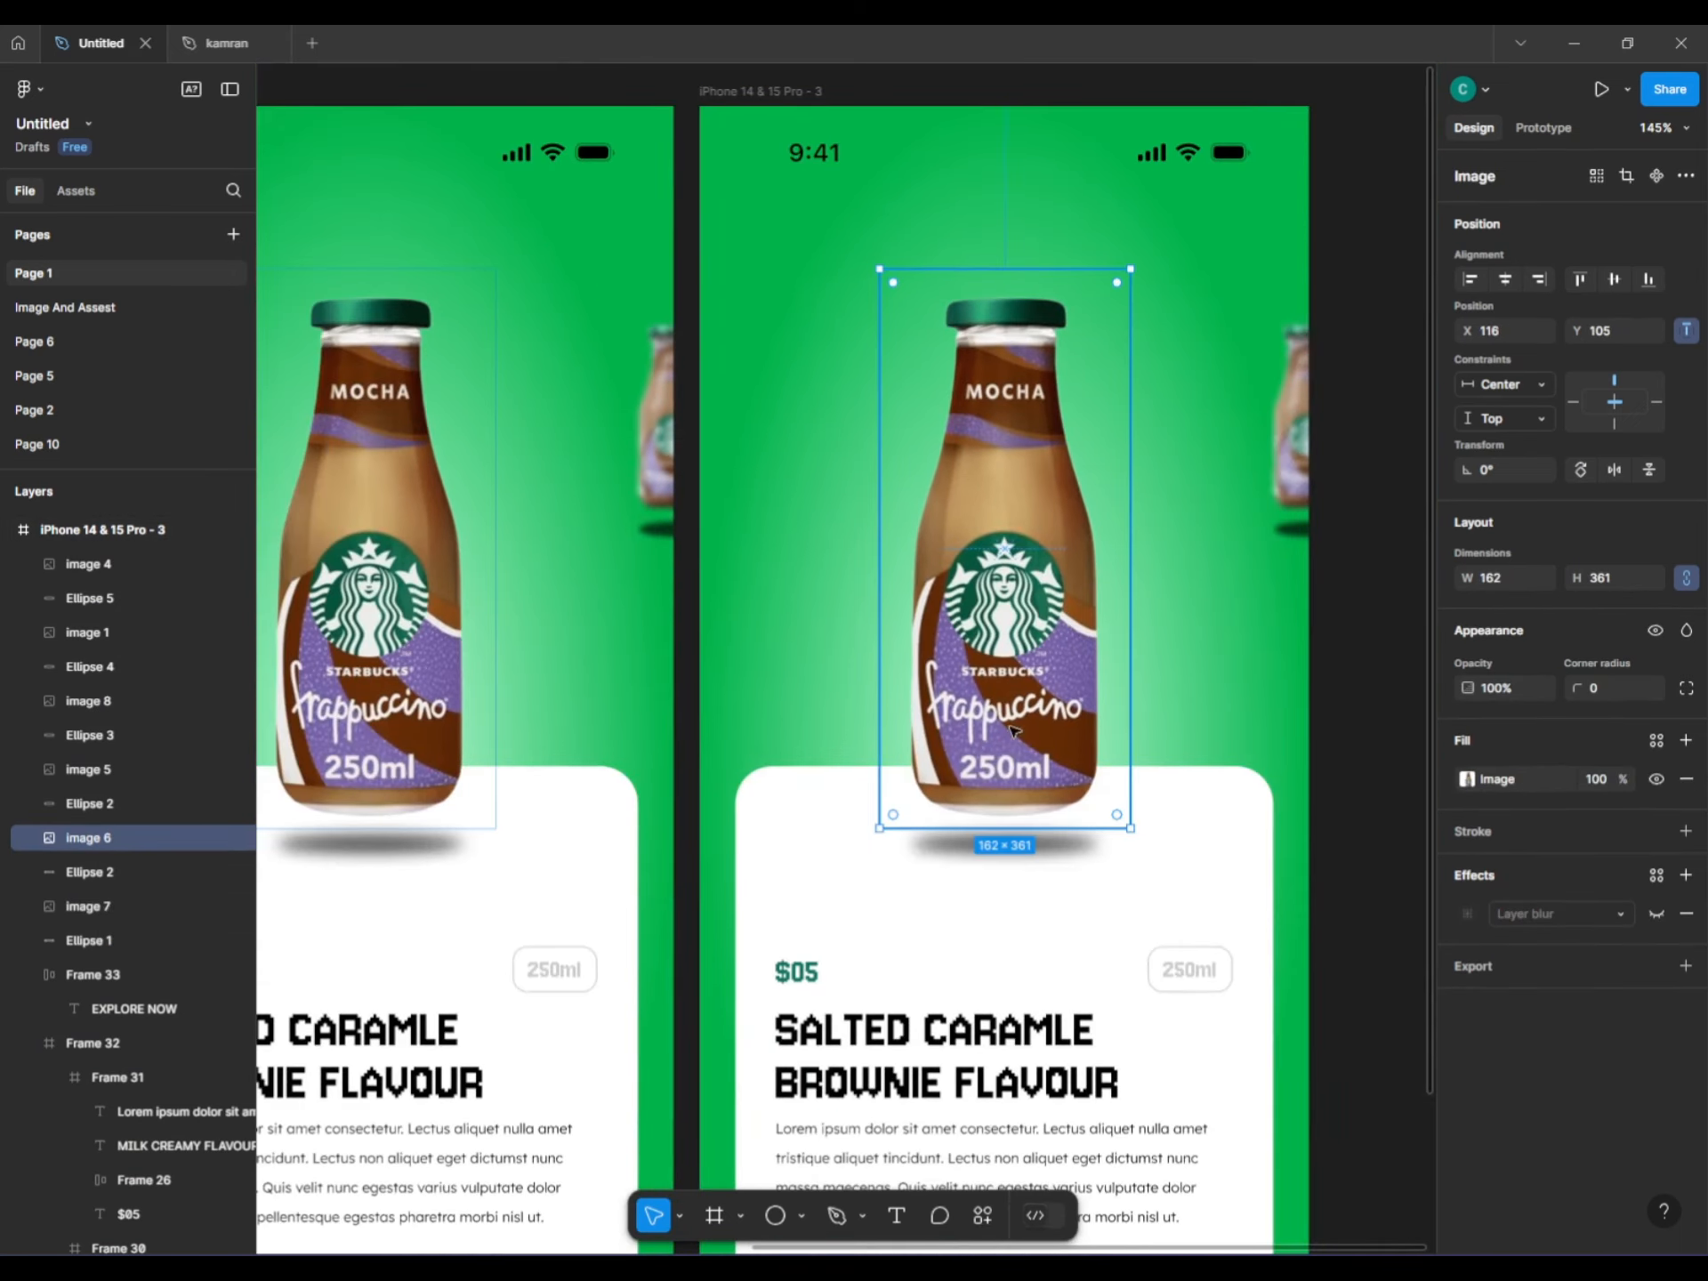
{"action": "left_click", "coordinate": [979, 847], "text": "shift"}
{"action": "mouse_move", "coordinate": [1131, 268]}
{"action": "left_mouse_down"}
{"action": "mouse_move", "coordinate": [1023, 430]}
{"action": "mouse_move", "coordinate": [1044, 472]}
{"action": "mouse_move", "coordinate": [755, 396]}
{"action": "mouse_move", "coordinate": [678, 349]}
{"action": "left_mouse_up"}
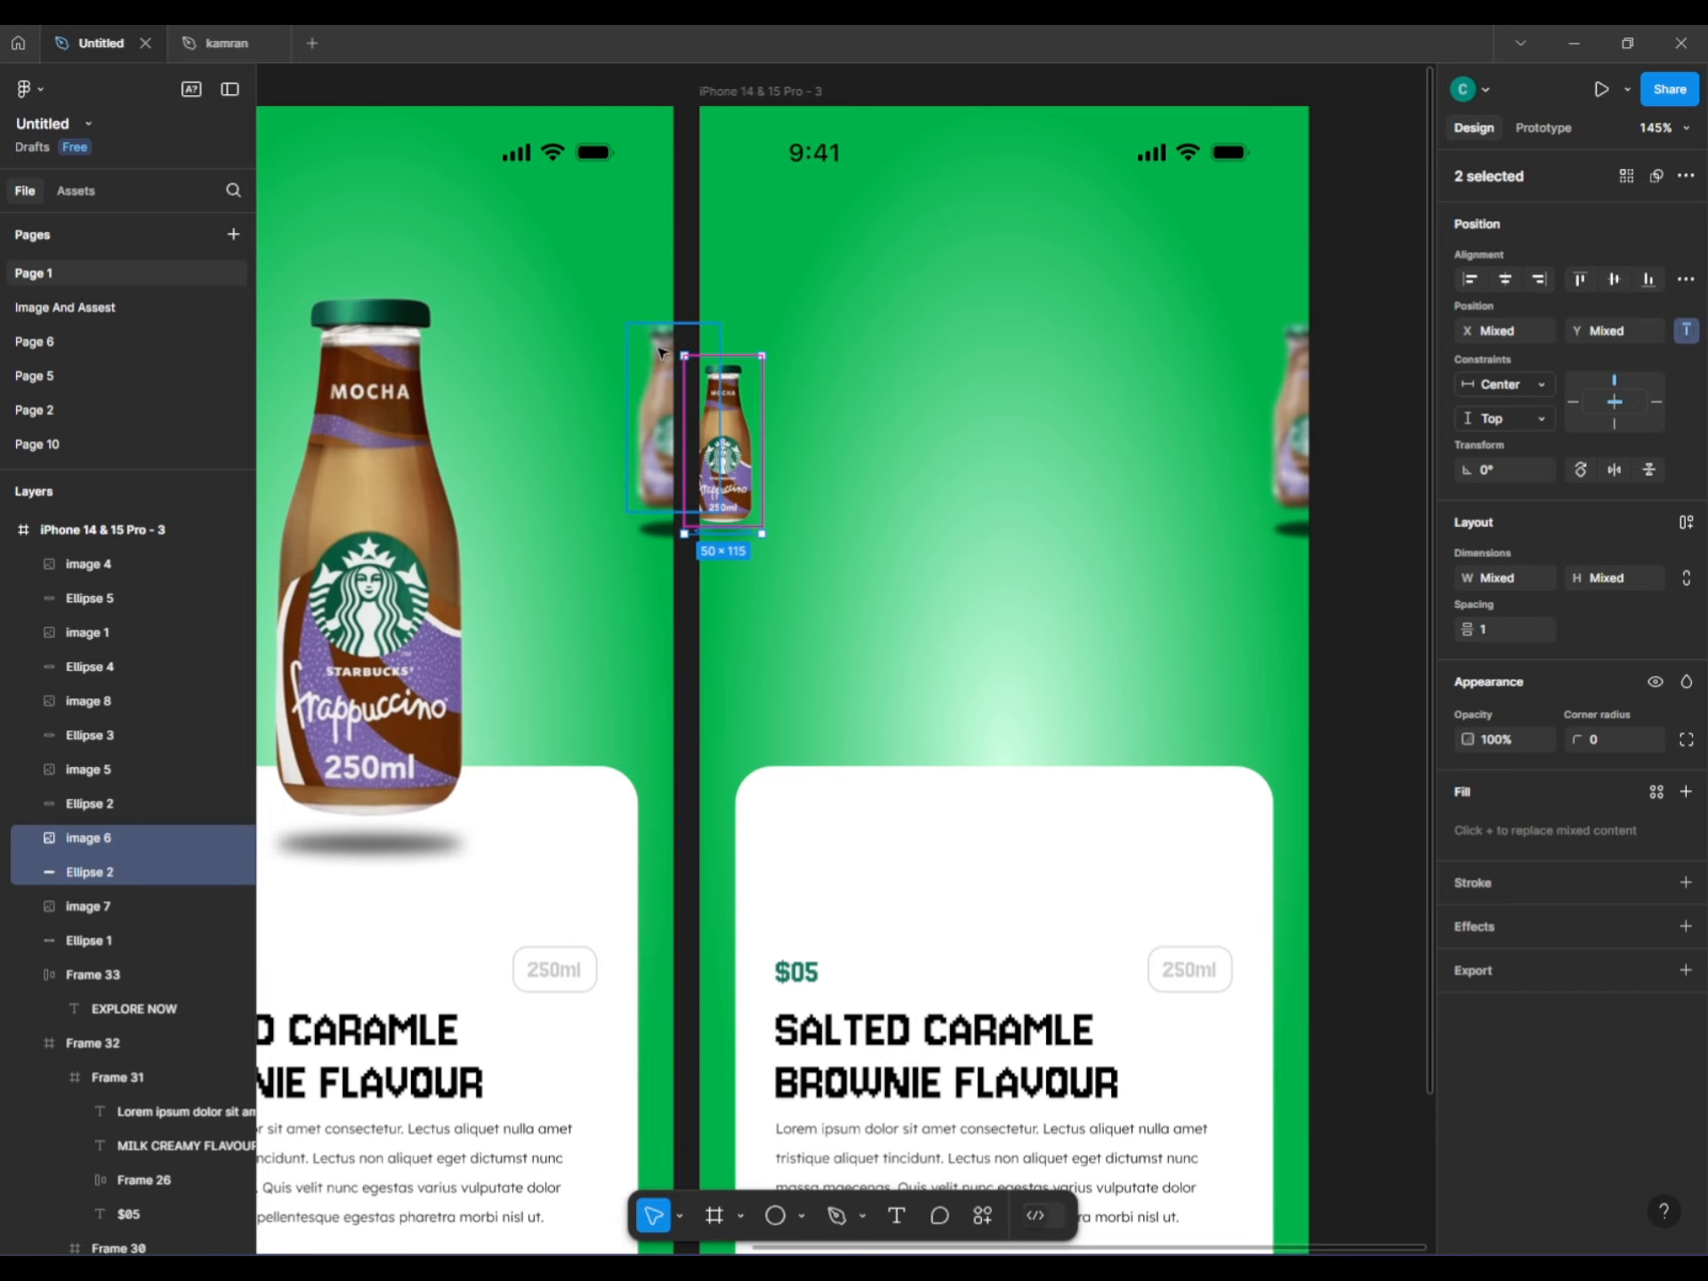
{"action": "left_click", "coordinate": [778, 408]}
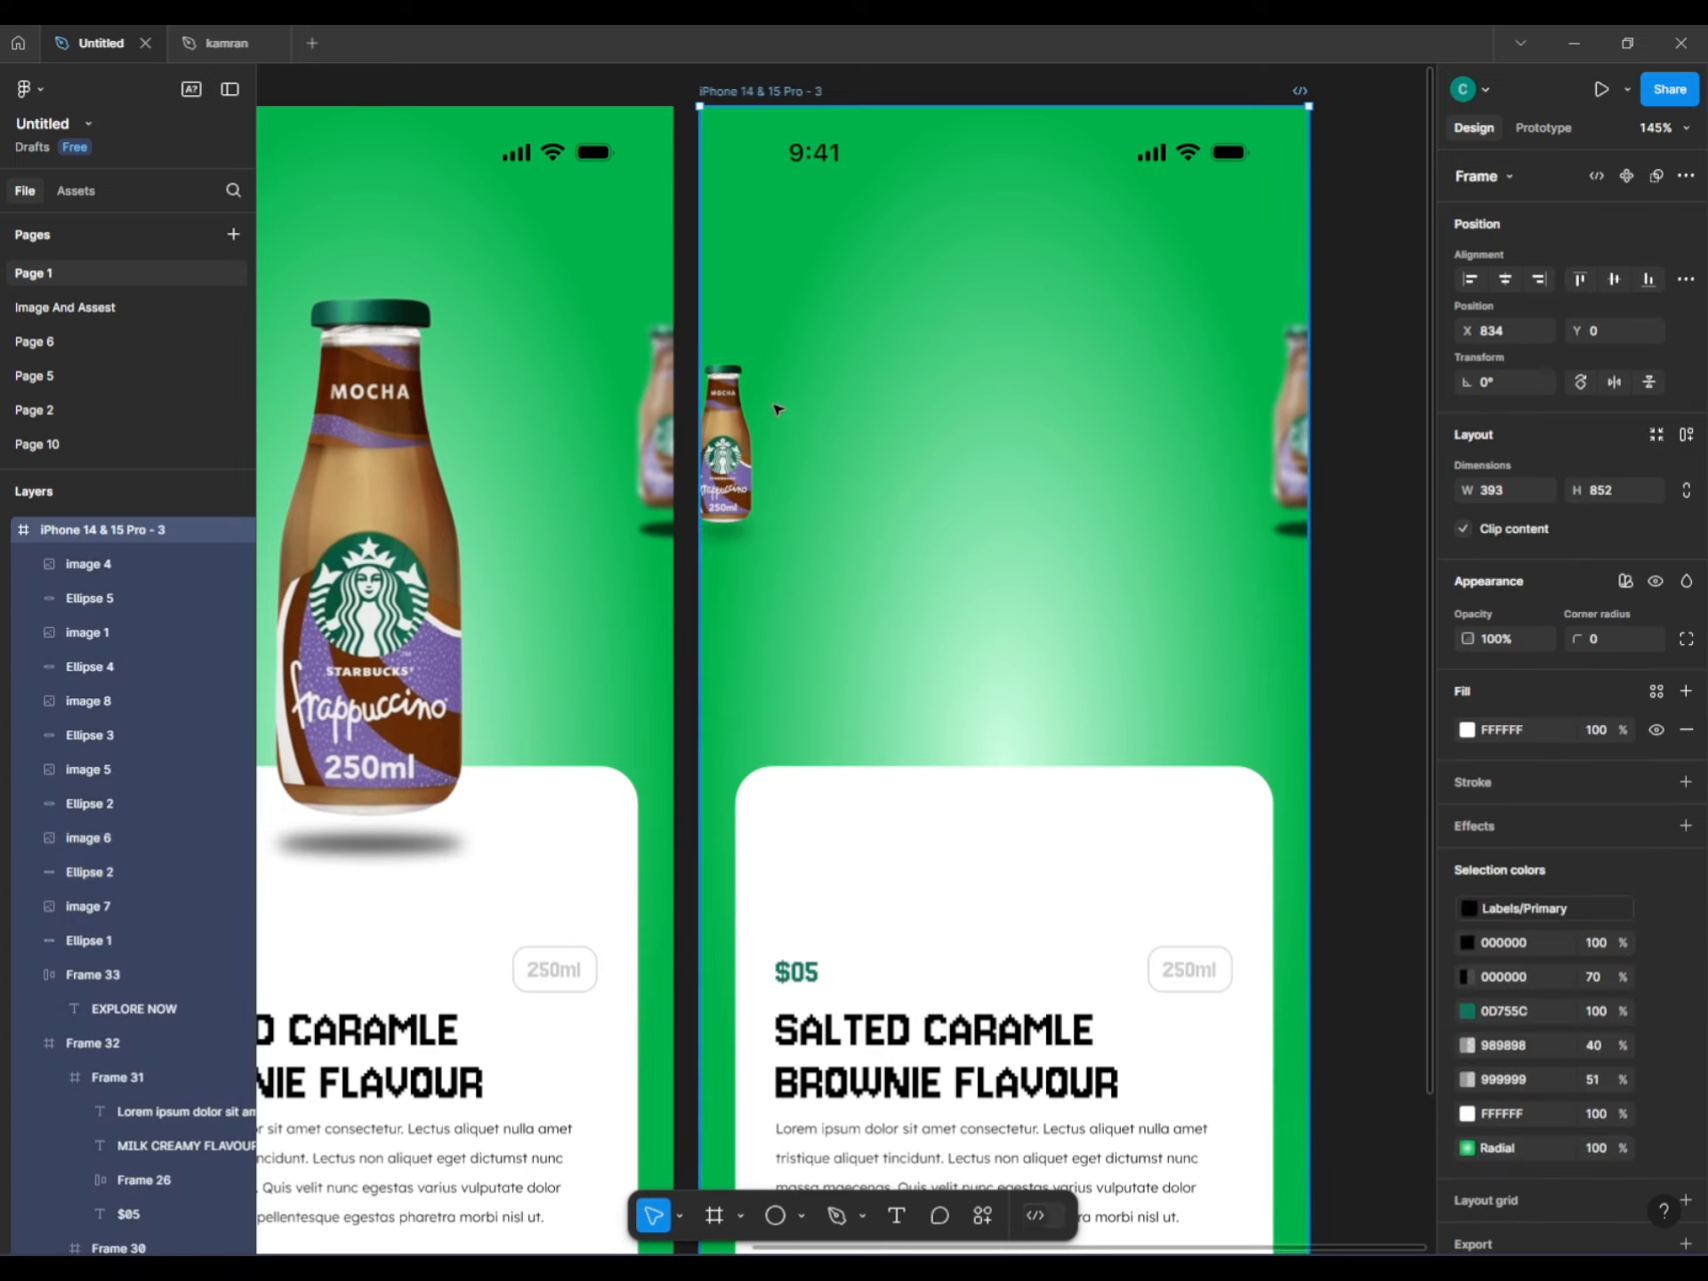
{"action": "left_click", "coordinate": [722, 511]}
{"action": "left_click", "coordinate": [719, 532], "text": "shift"}
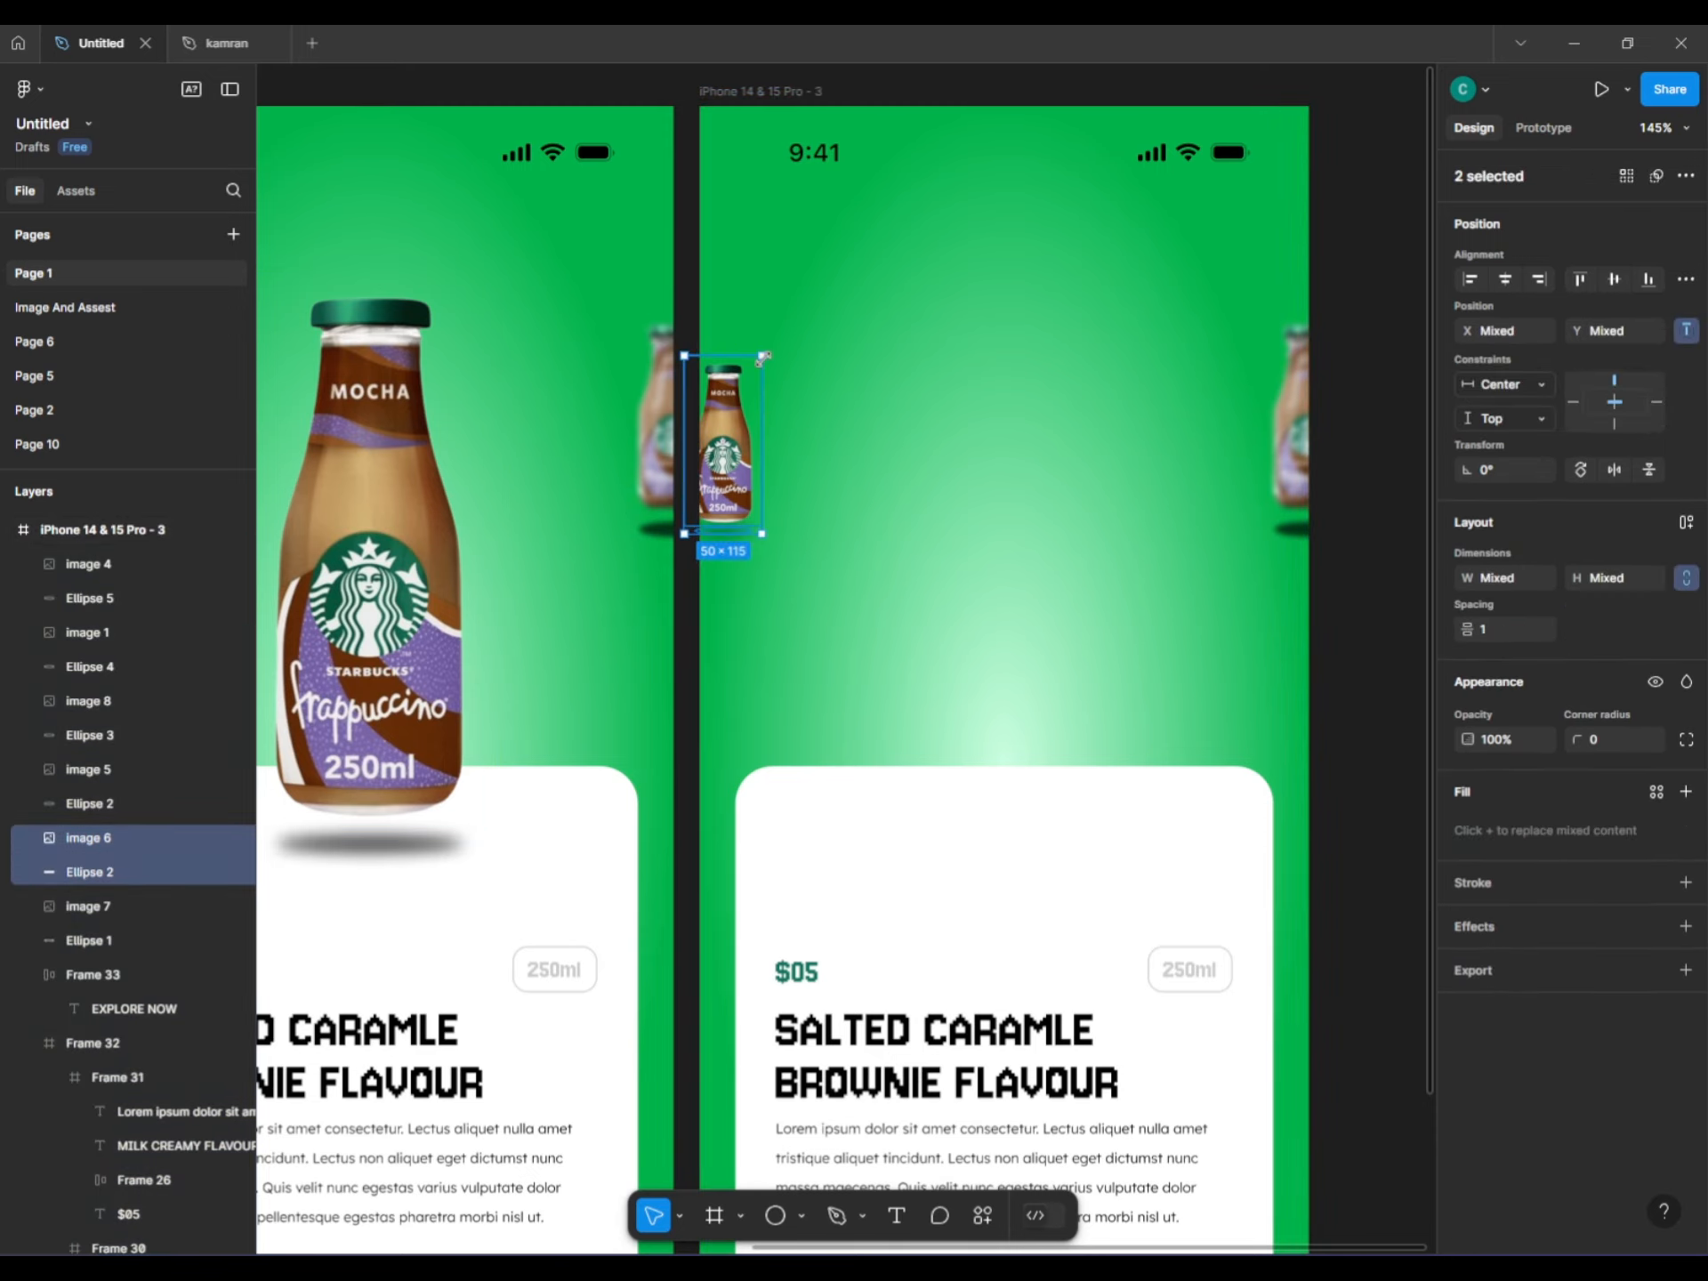
{"action": "left_click_drag", "start_coordinate": [762, 356], "coordinate": [747, 314]}
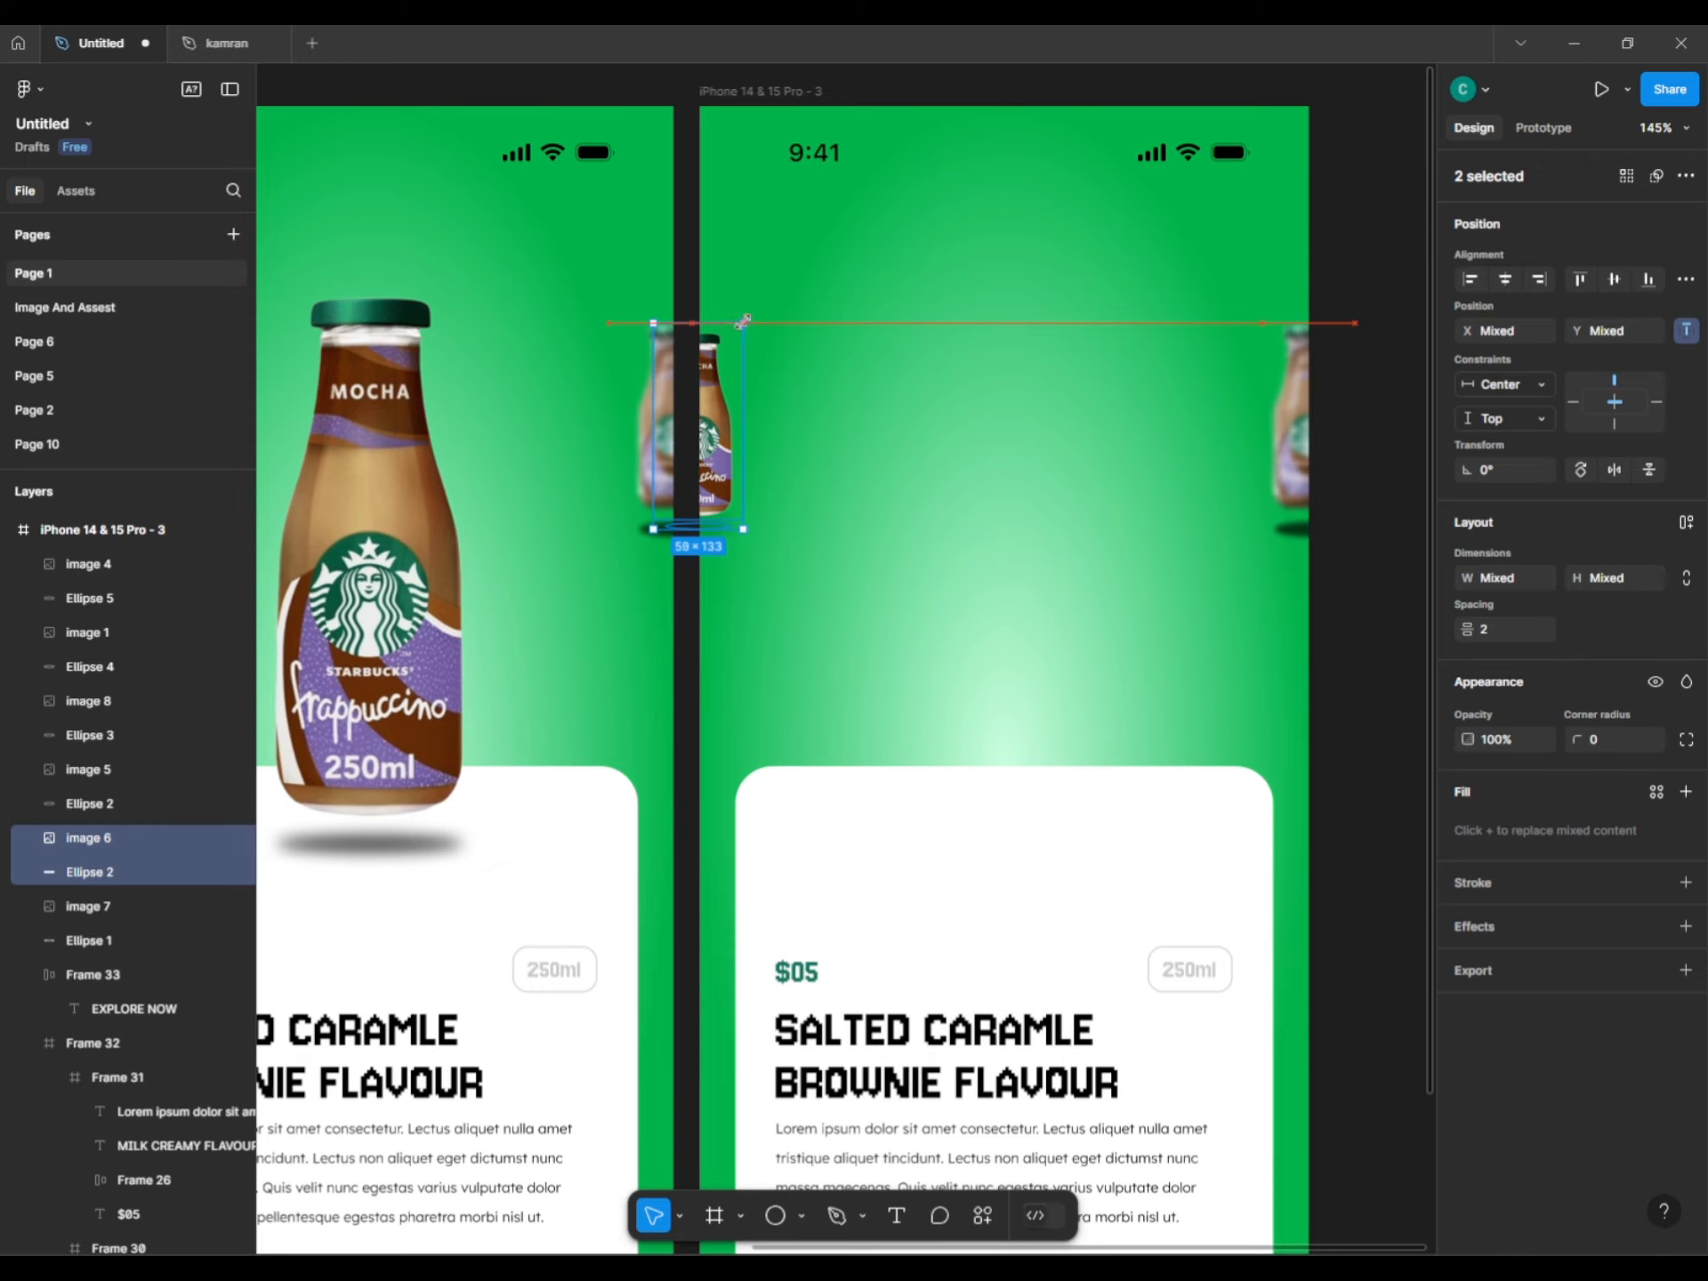
Give the shrunken left-edge bottle and shadow a Layer blur effect.
{"action": "left_click", "coordinate": [1685, 926]}
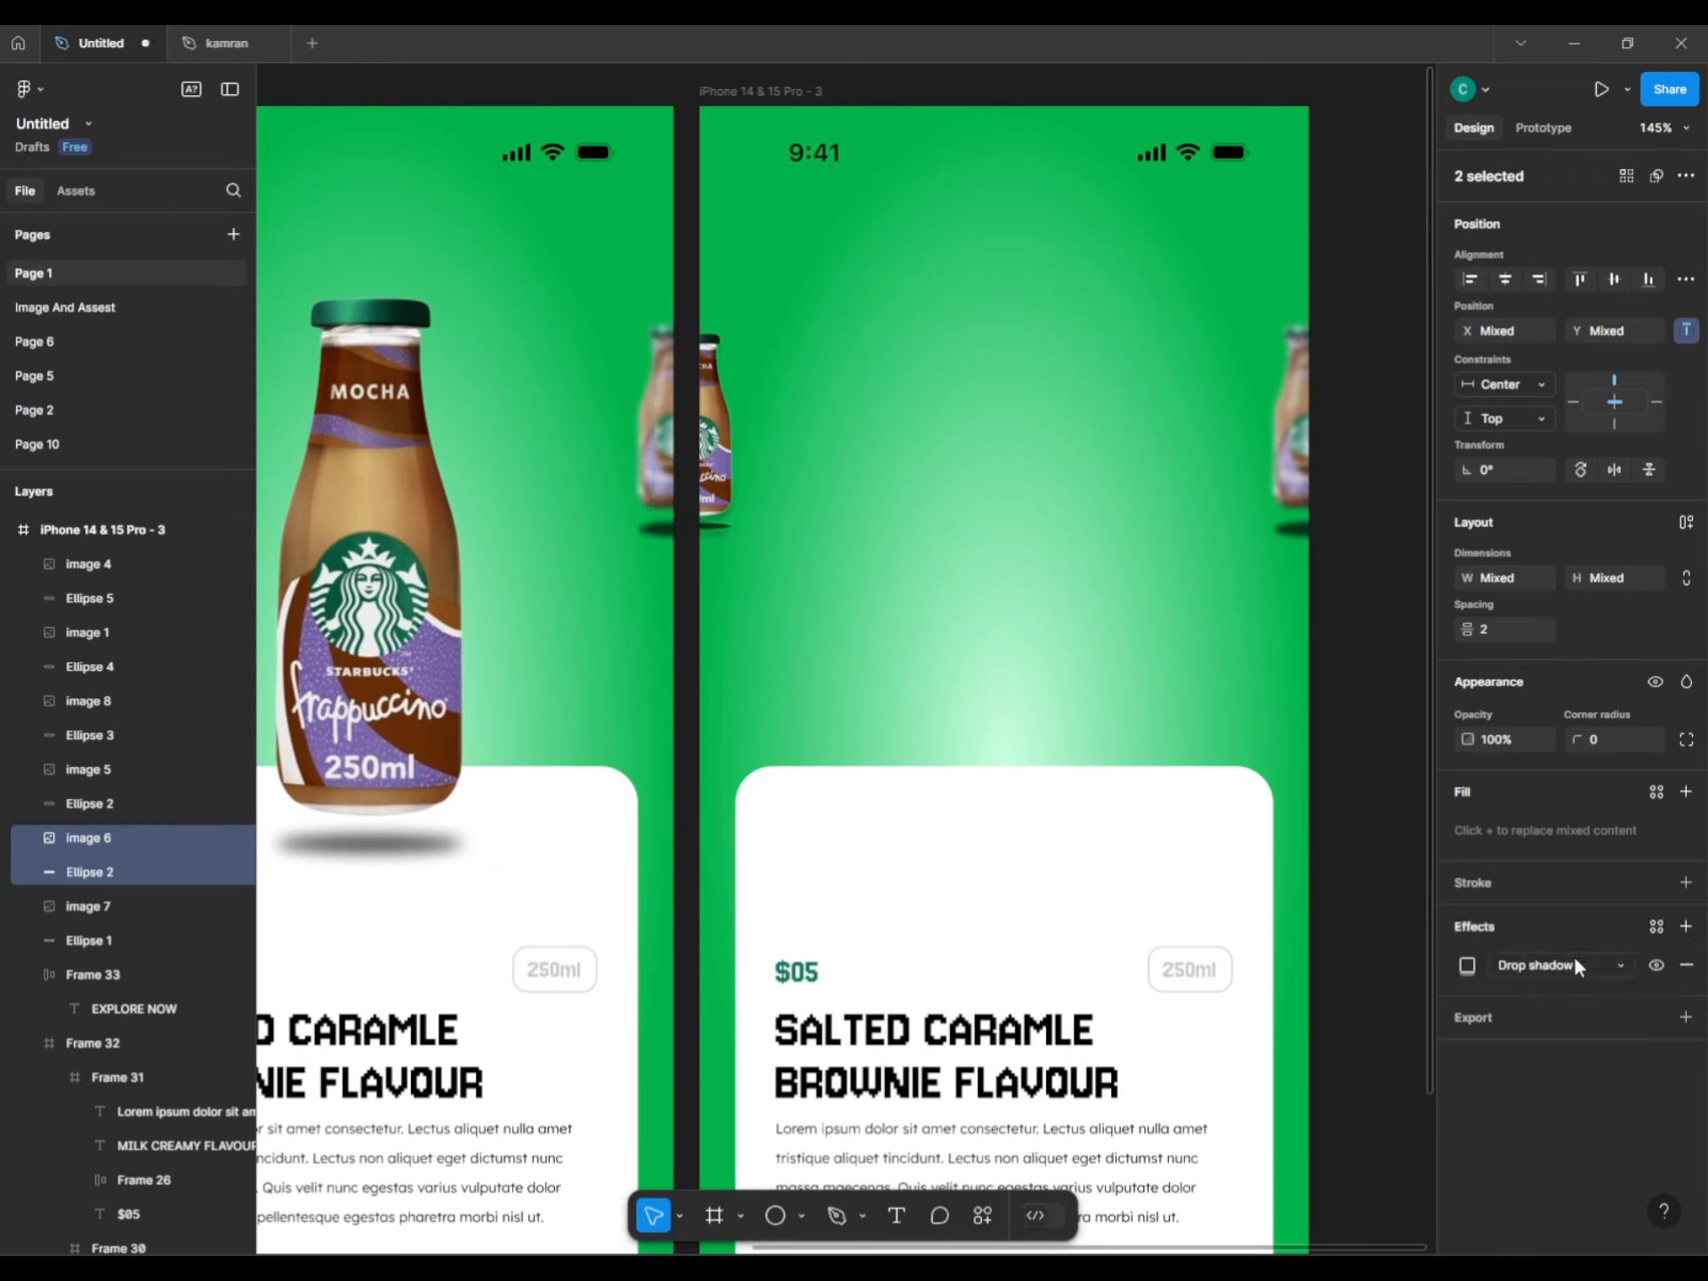
{"action": "left_click", "coordinate": [1561, 965]}
{"action": "left_click", "coordinate": [1548, 989]}
{"action": "left_click", "coordinate": [1395, 693]}
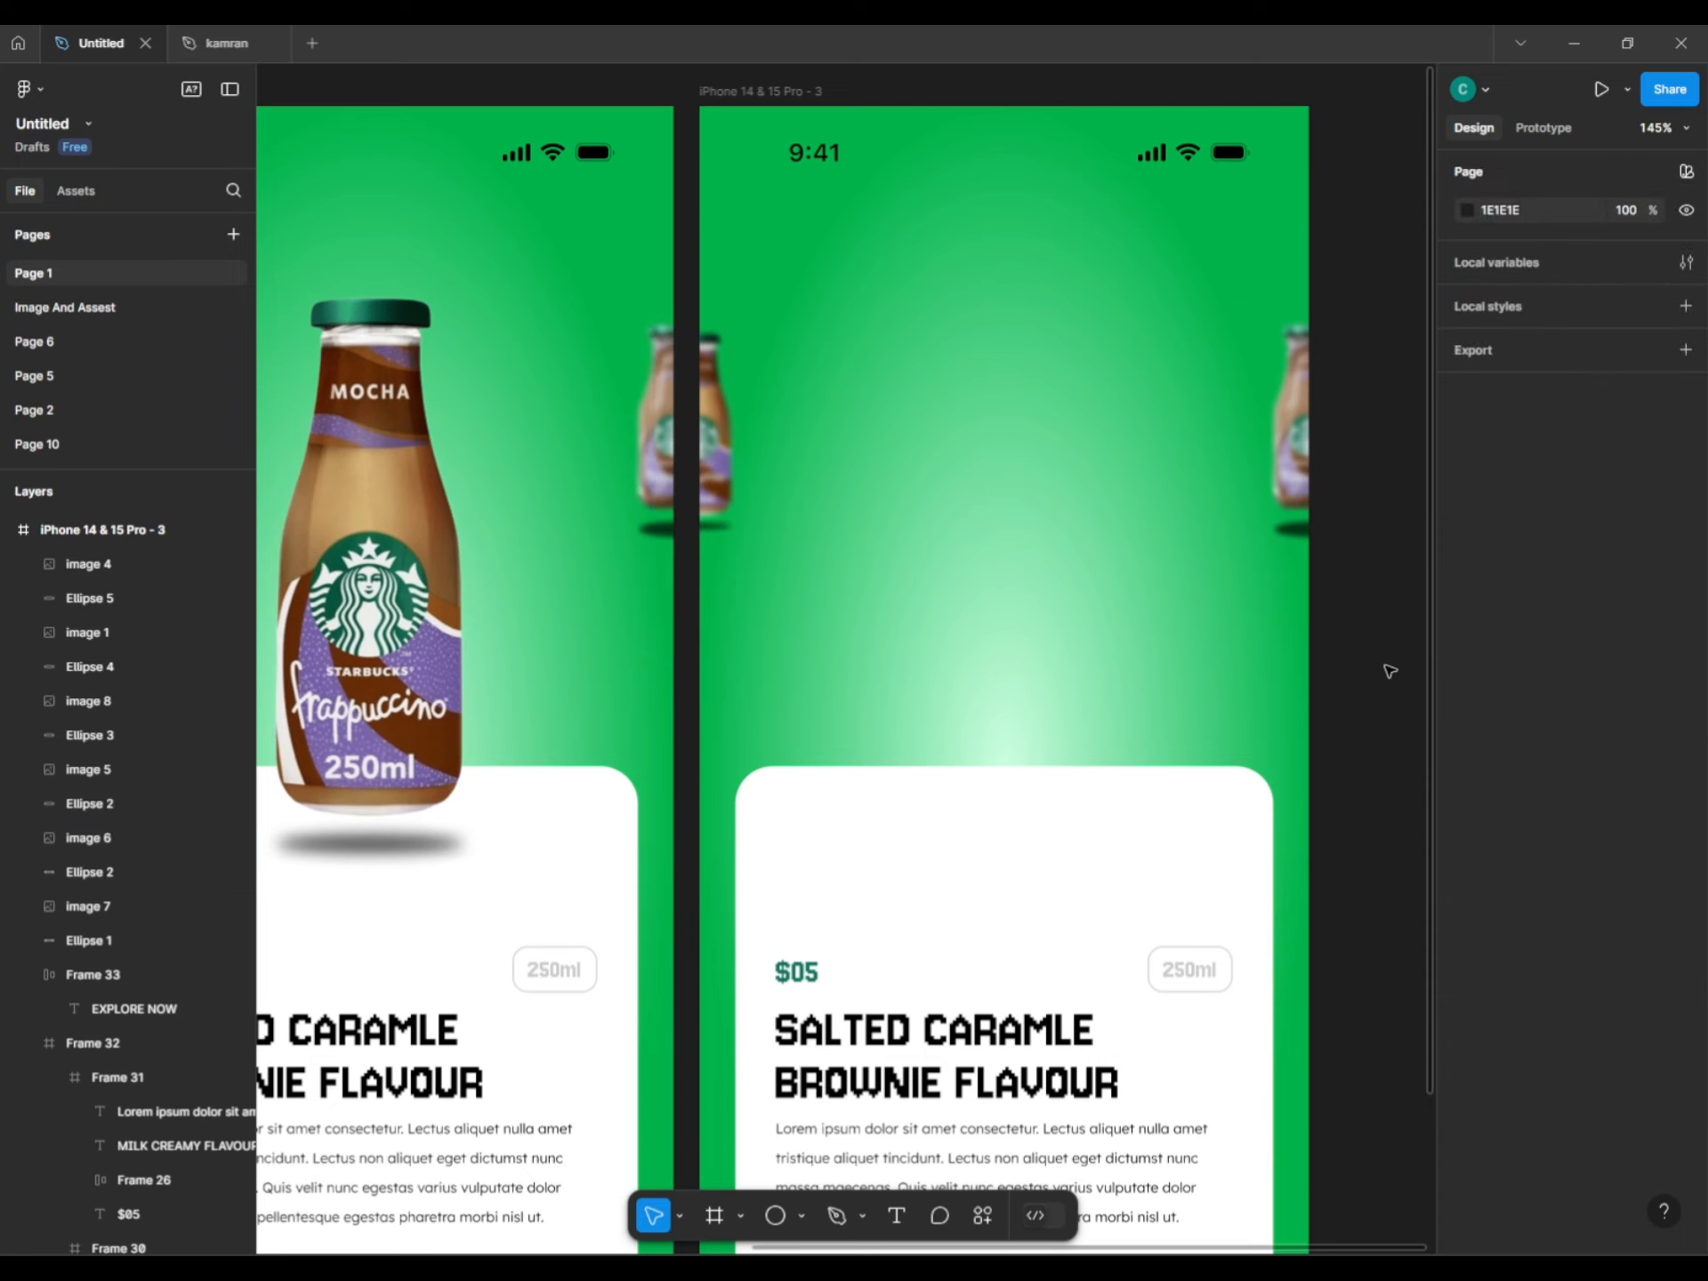
{"action": "left_click", "coordinate": [716, 509]}
Move the right-edge bottle image 8 and its shadow onto the card's centre, enlarged.
{"action": "left_click", "coordinate": [718, 529], "text": "shift"}
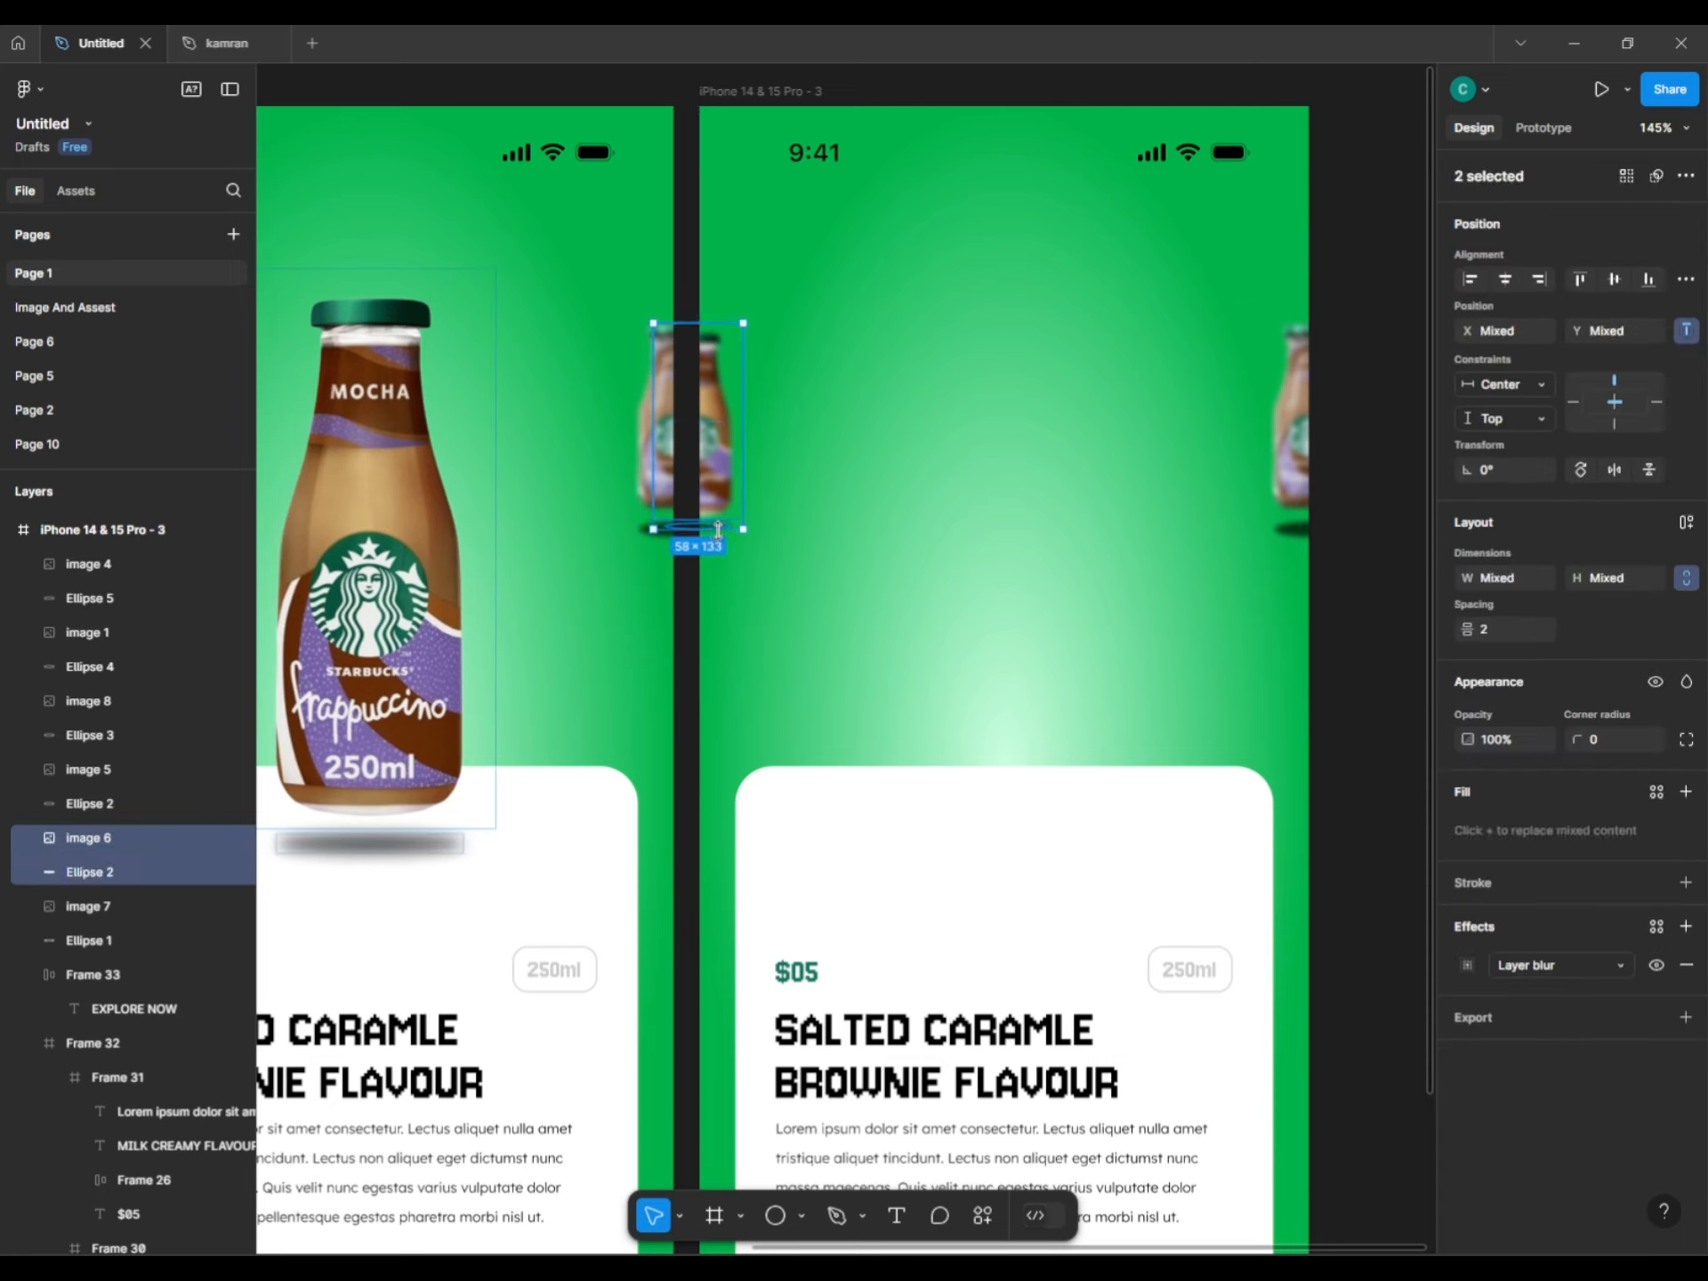
{"action": "left_click_drag", "start_coordinate": [718, 530], "coordinate": [717, 529]}
{"action": "left_click", "coordinate": [1380, 590]}
{"action": "left_click", "coordinate": [1300, 458]}
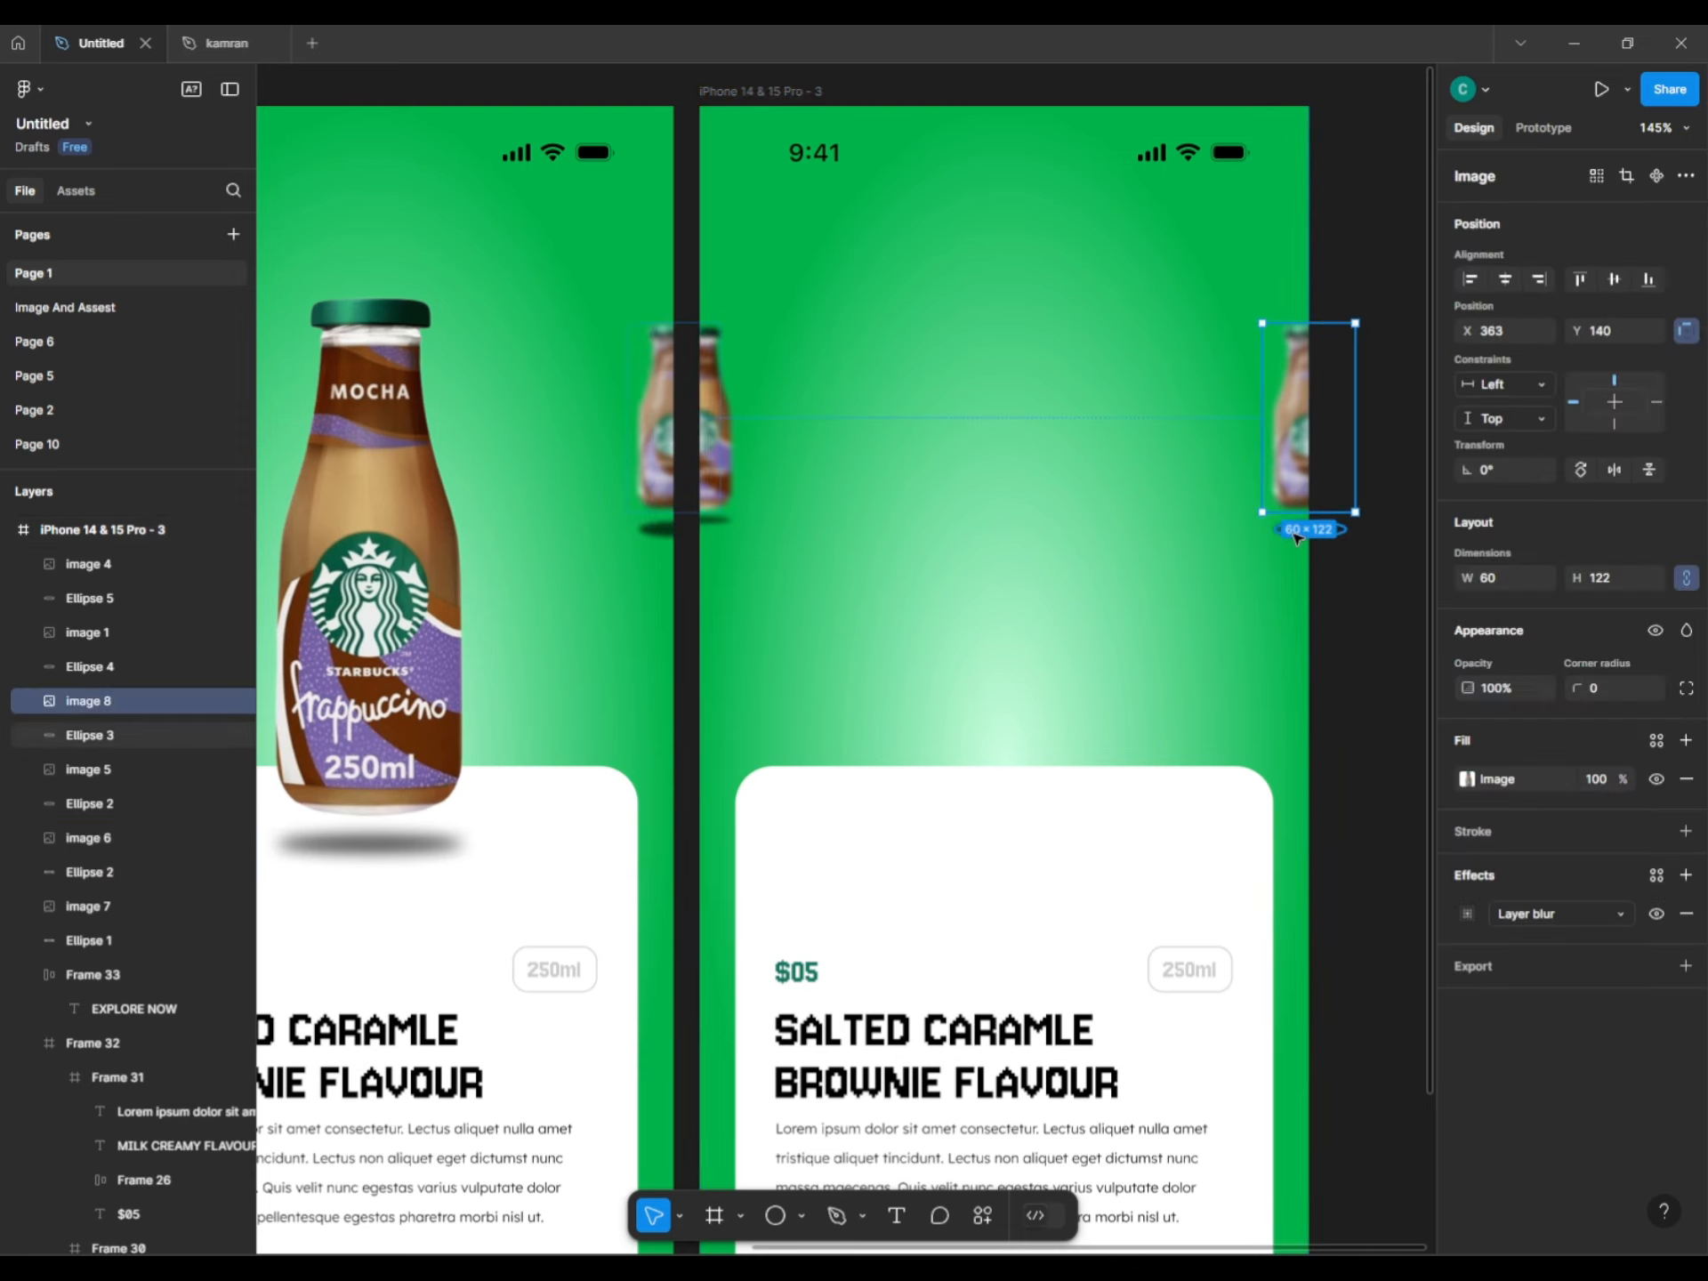
{"action": "left_click", "coordinate": [1297, 534], "text": "shift"}
{"action": "left_click_drag", "start_coordinate": [1297, 534], "coordinate": [1006, 781]}
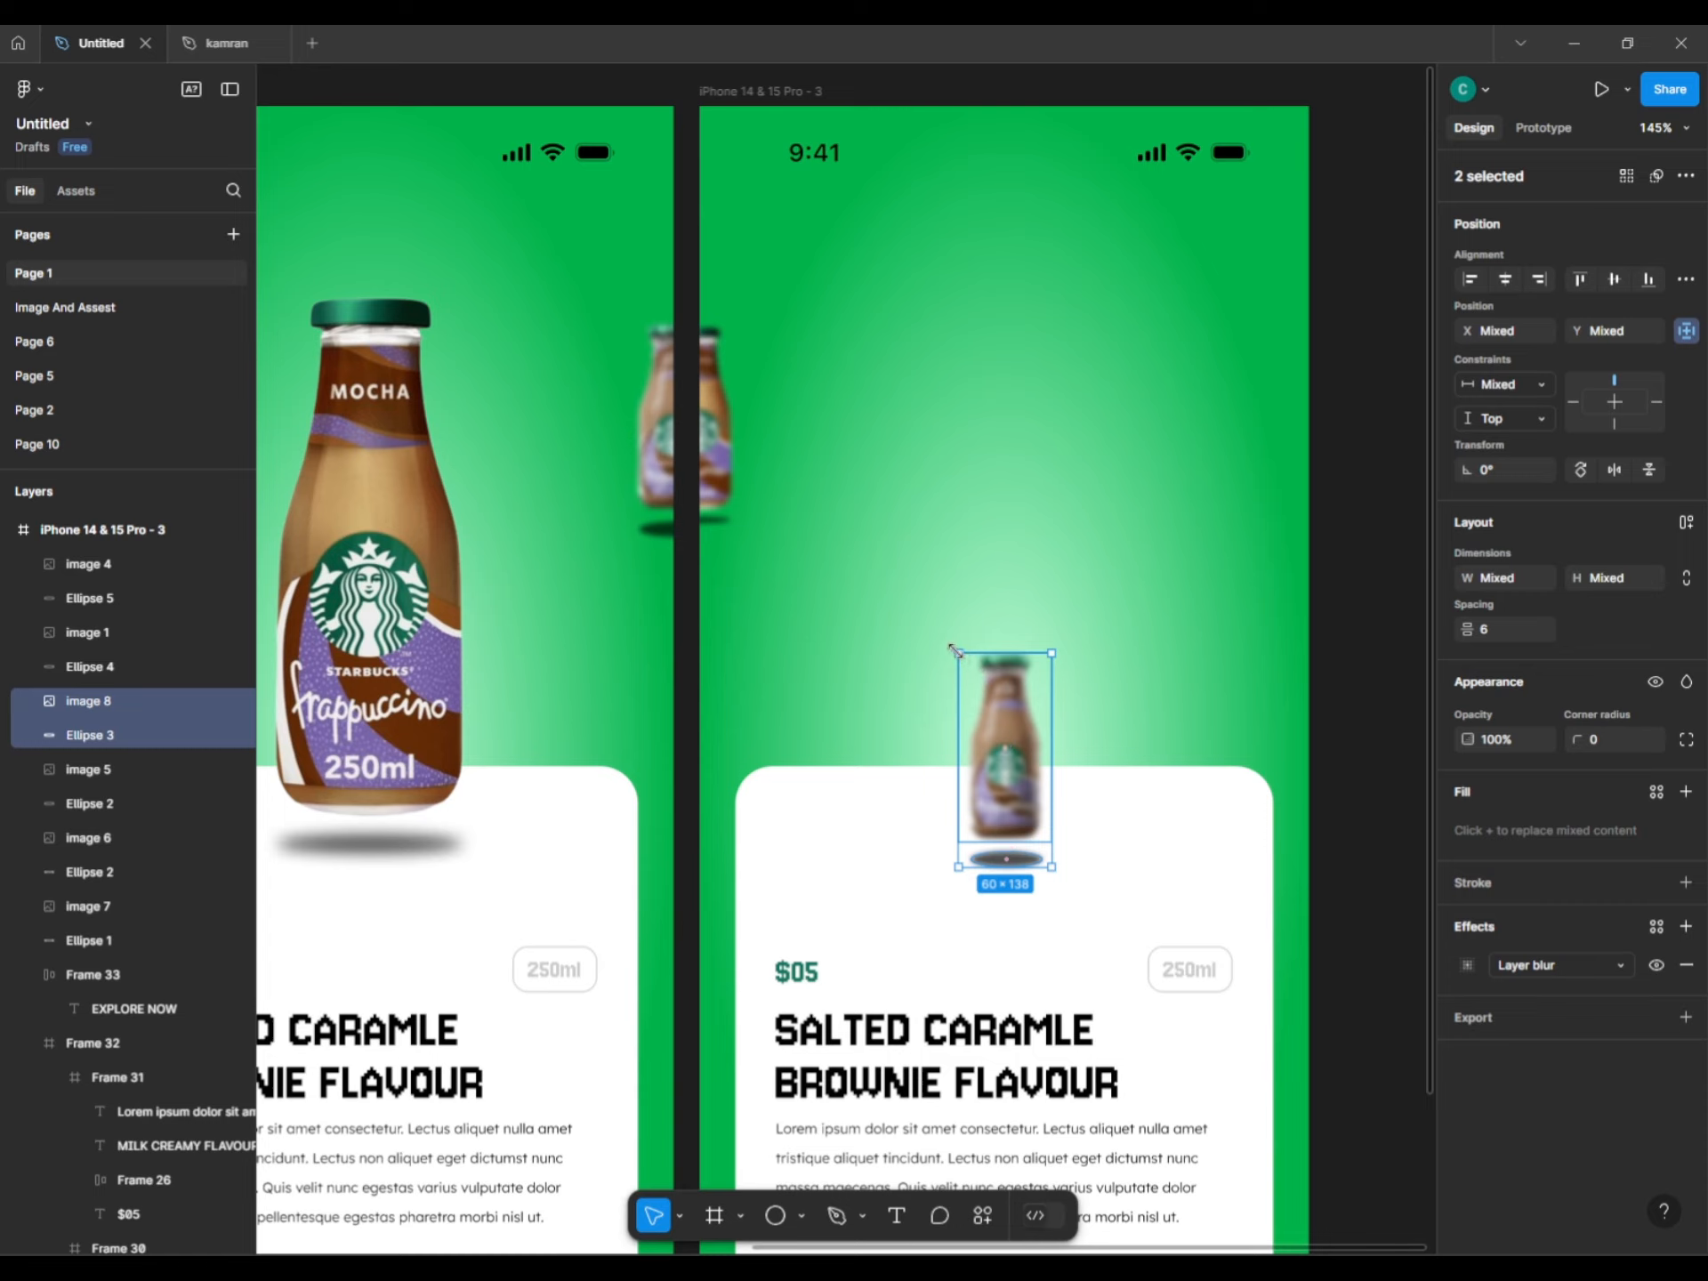
{"action": "left_click_drag", "start_coordinate": [954, 650], "coordinate": [826, 436]}
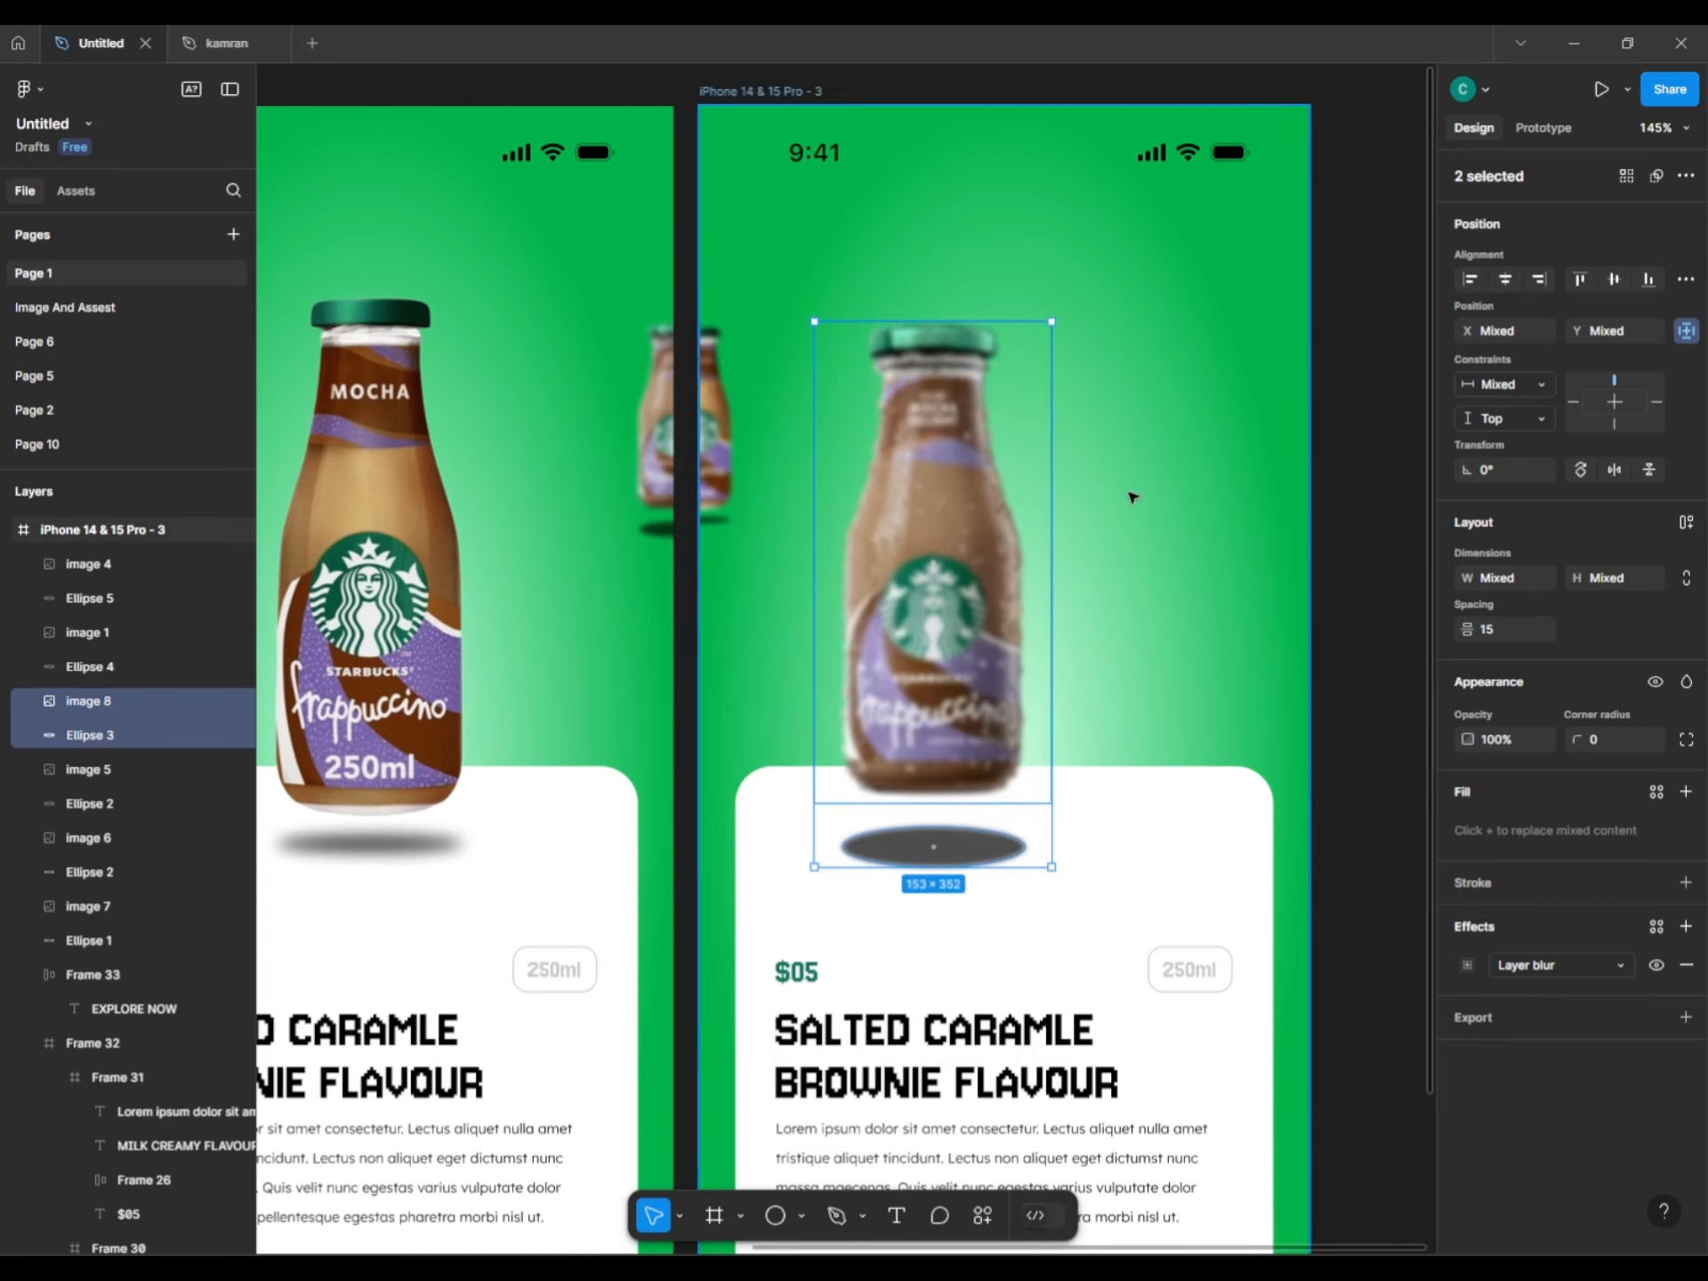
{"action": "left_click_drag", "start_coordinate": [1001, 603], "coordinate": [1068, 601]}
Seat the bottle just above its shadow, size it 160×328, and centre it horizontally.
{"action": "left_click", "coordinate": [1052, 852]}
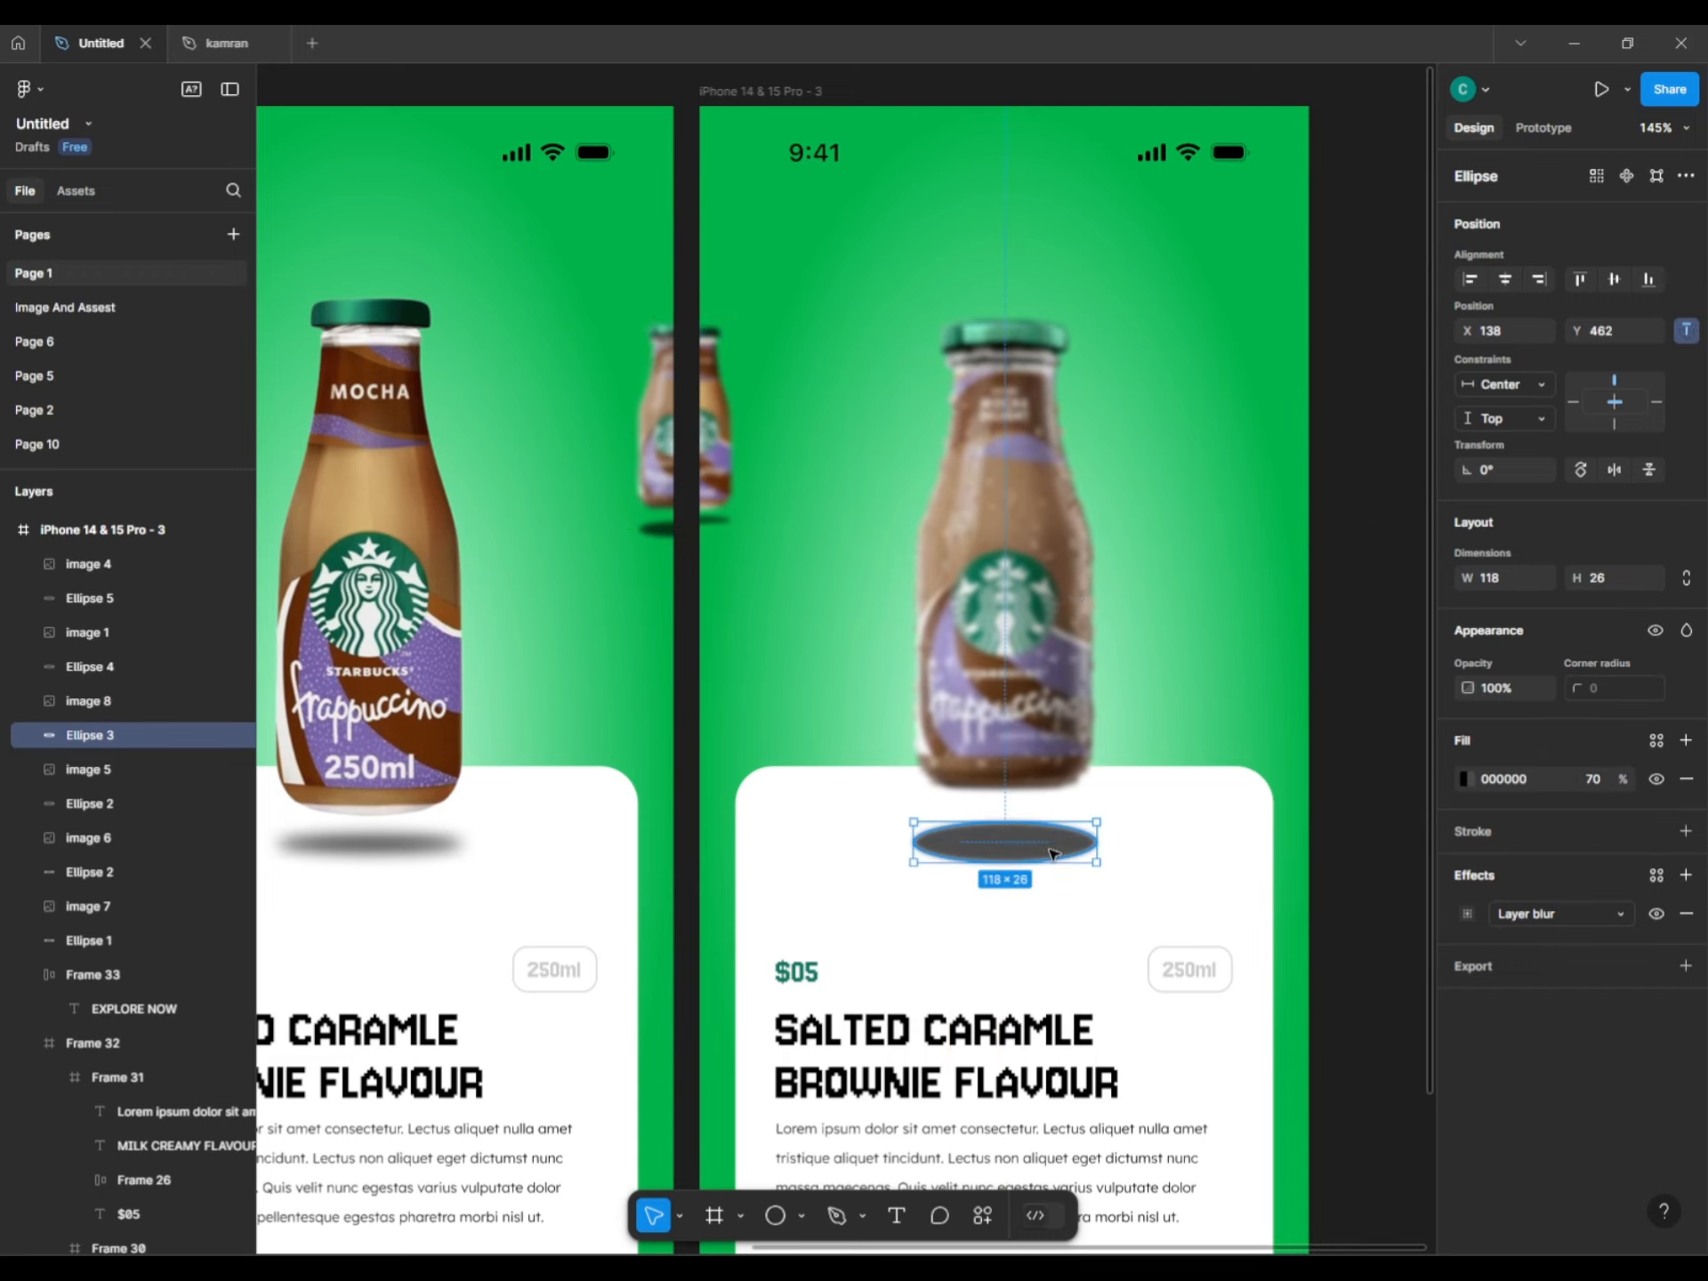
{"action": "left_click_drag", "start_coordinate": [1051, 853], "coordinate": [1051, 853]}
{"action": "left_click_drag", "start_coordinate": [1018, 654], "coordinate": [1019, 677]}
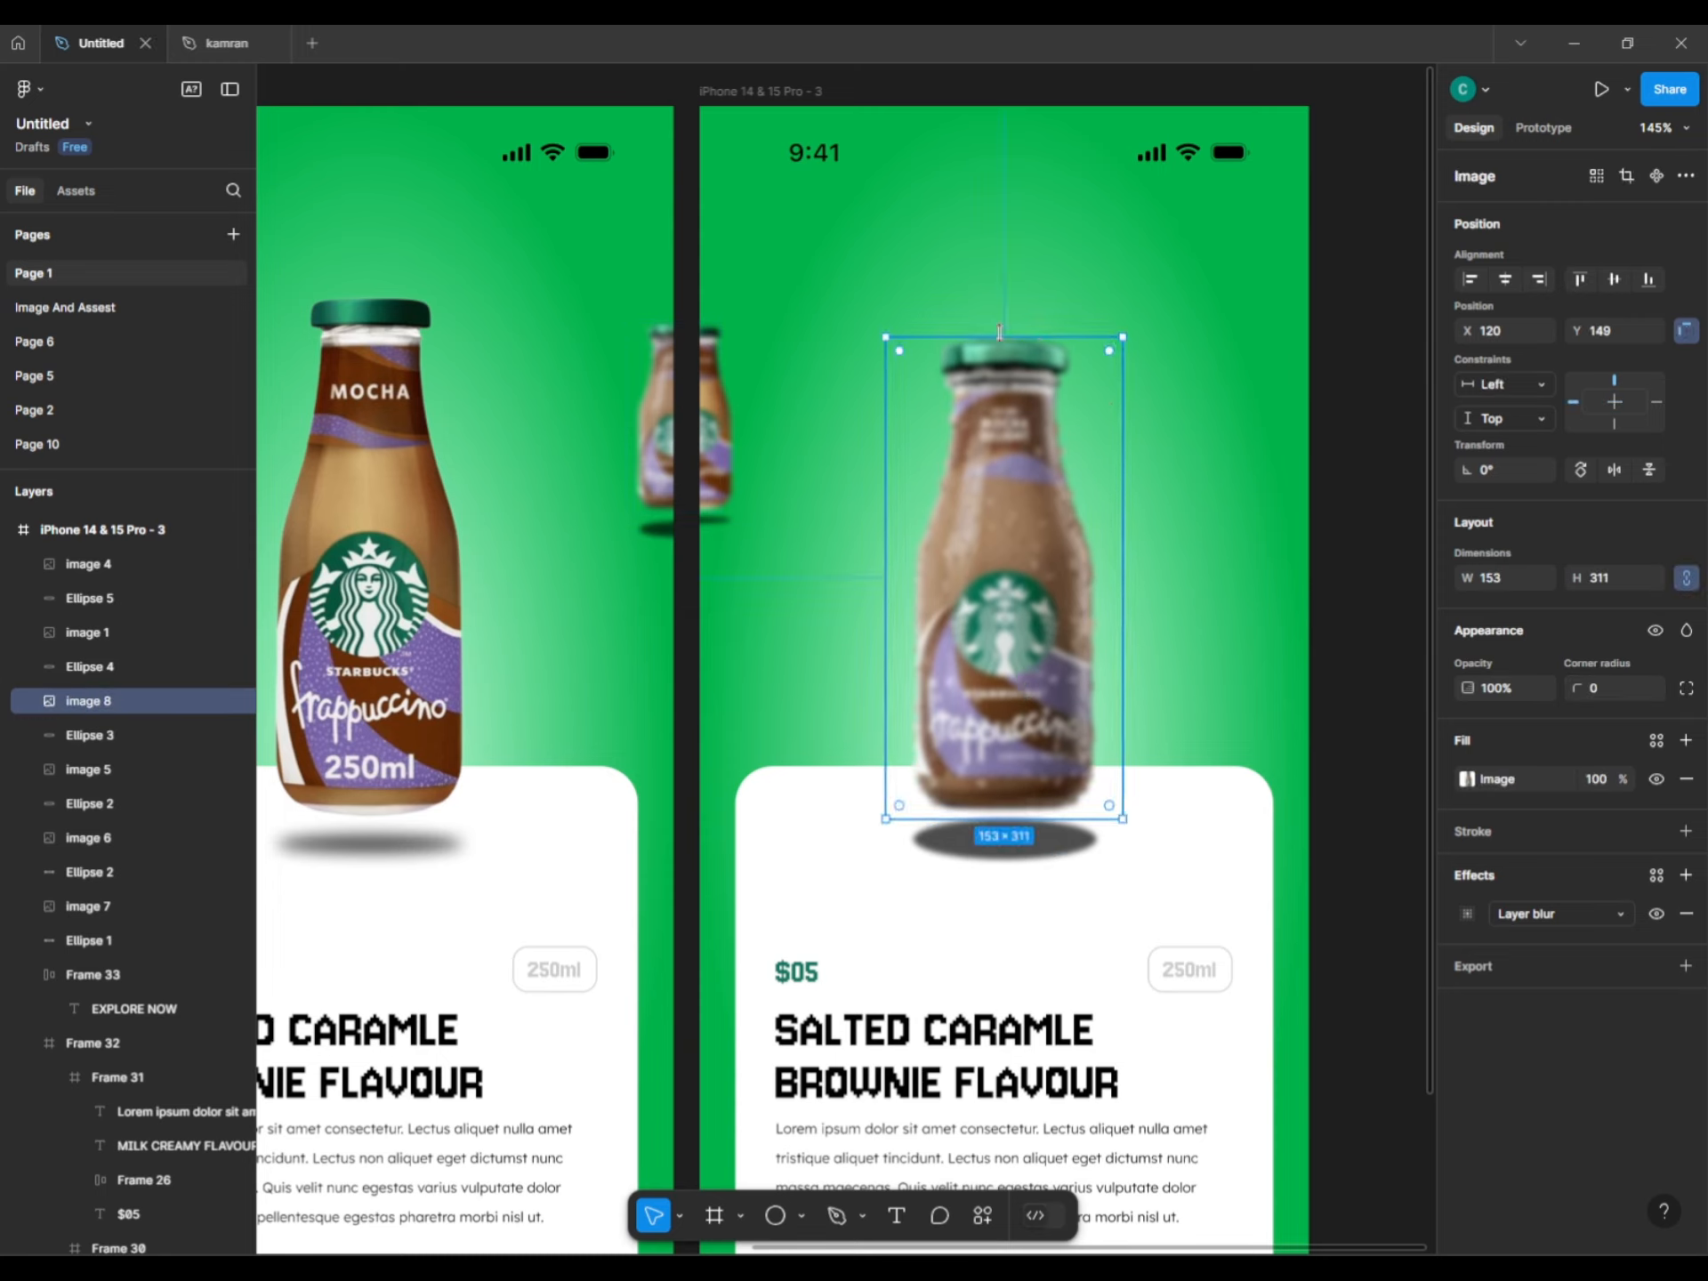
{"action": "left_click_drag", "start_coordinate": [895, 325], "coordinate": [875, 311]}
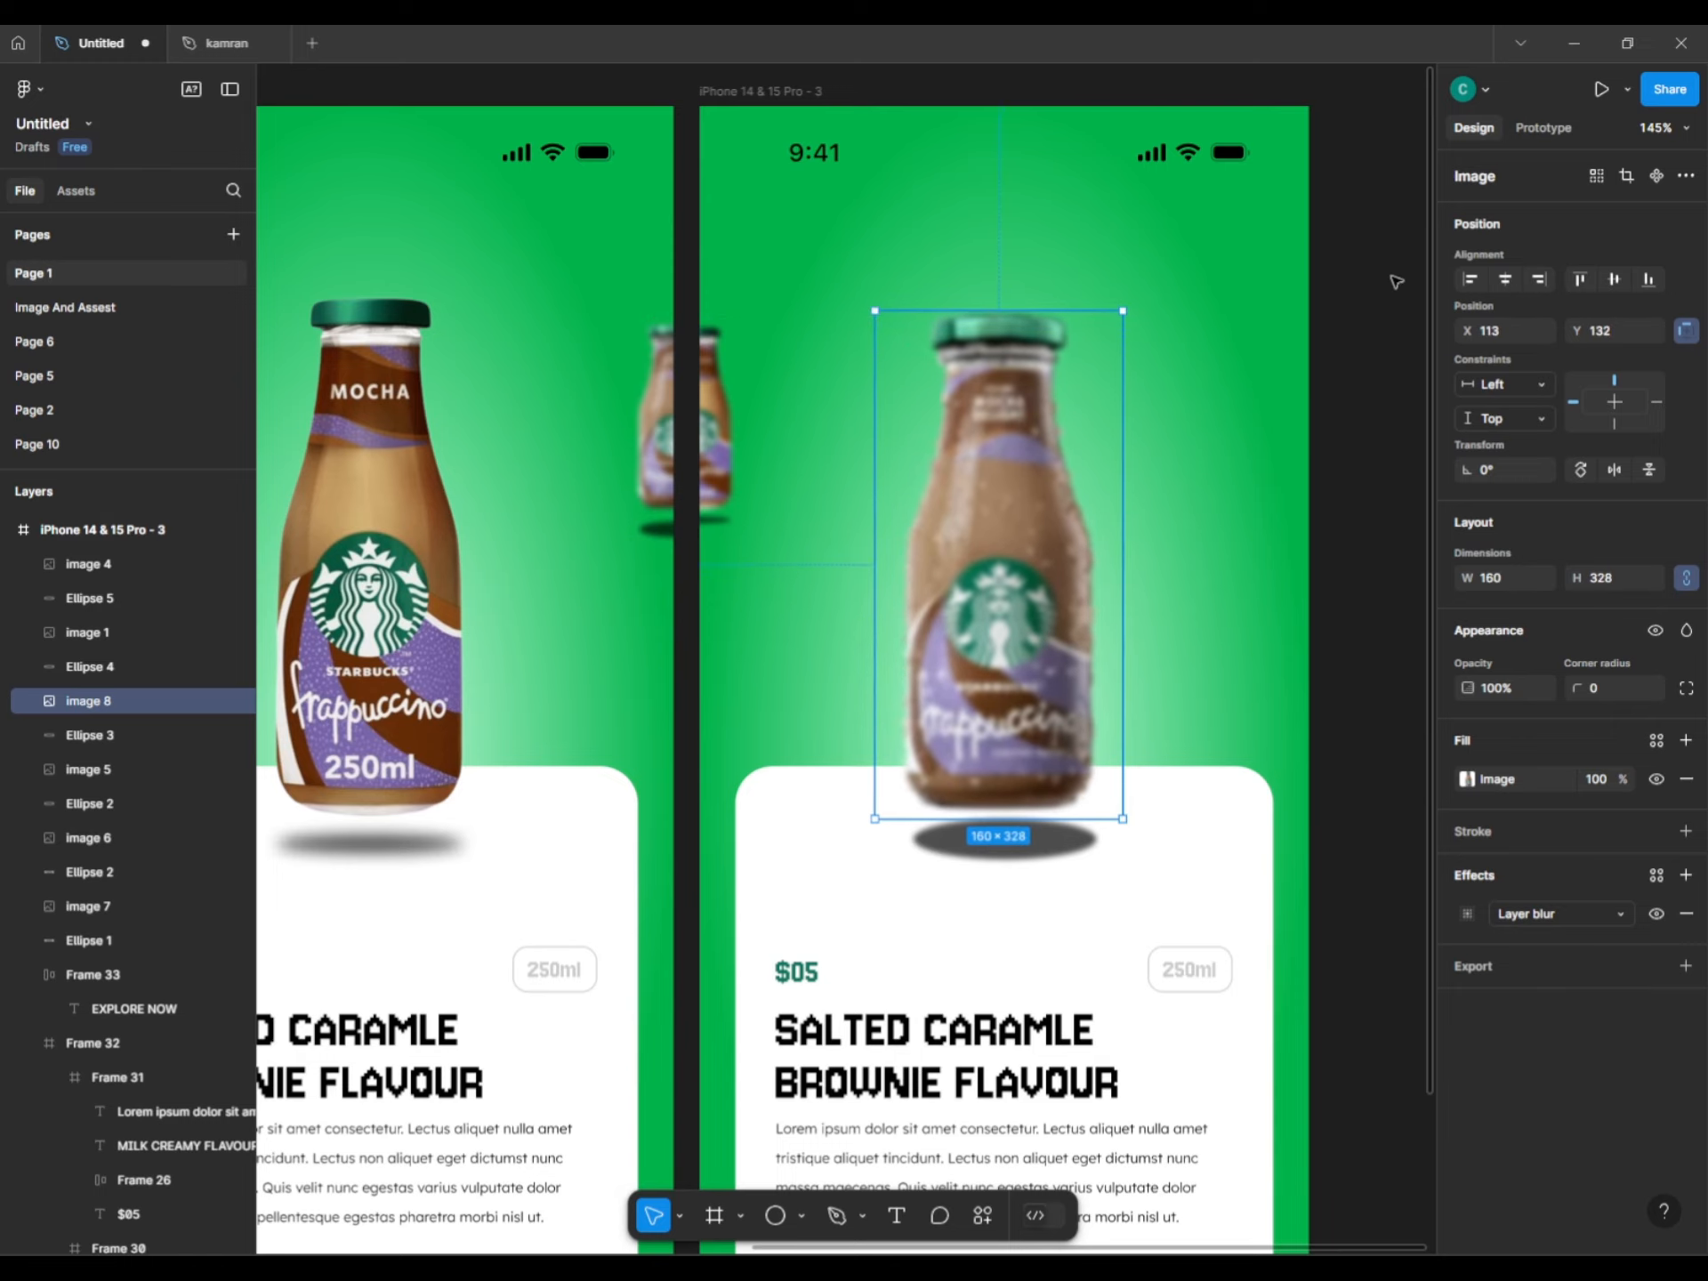
{"action": "left_click", "coordinate": [1502, 281]}
Give the shadow ellipse a Layer blur of 11 and flatten it to 11 high.
{"action": "left_click", "coordinate": [974, 854]}
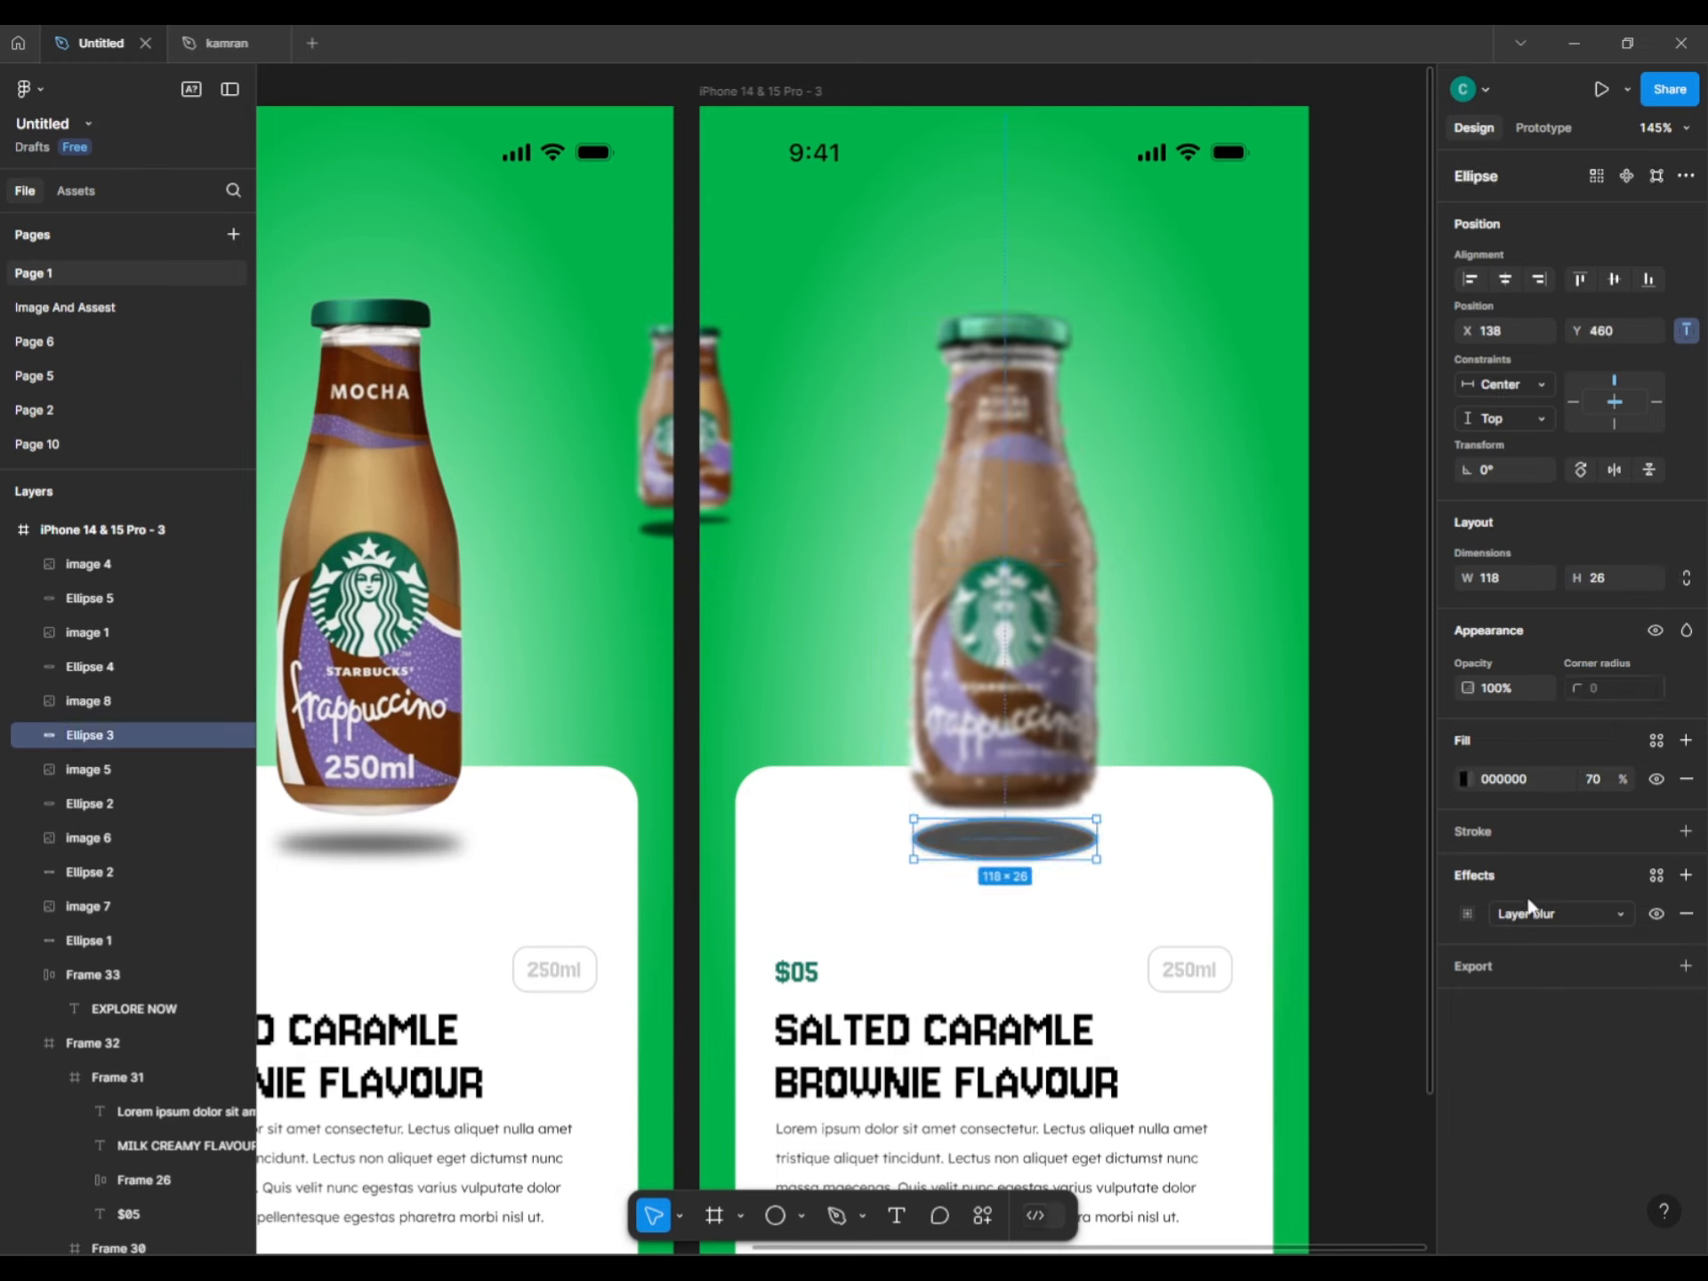
{"action": "left_click", "coordinate": [1470, 913]}
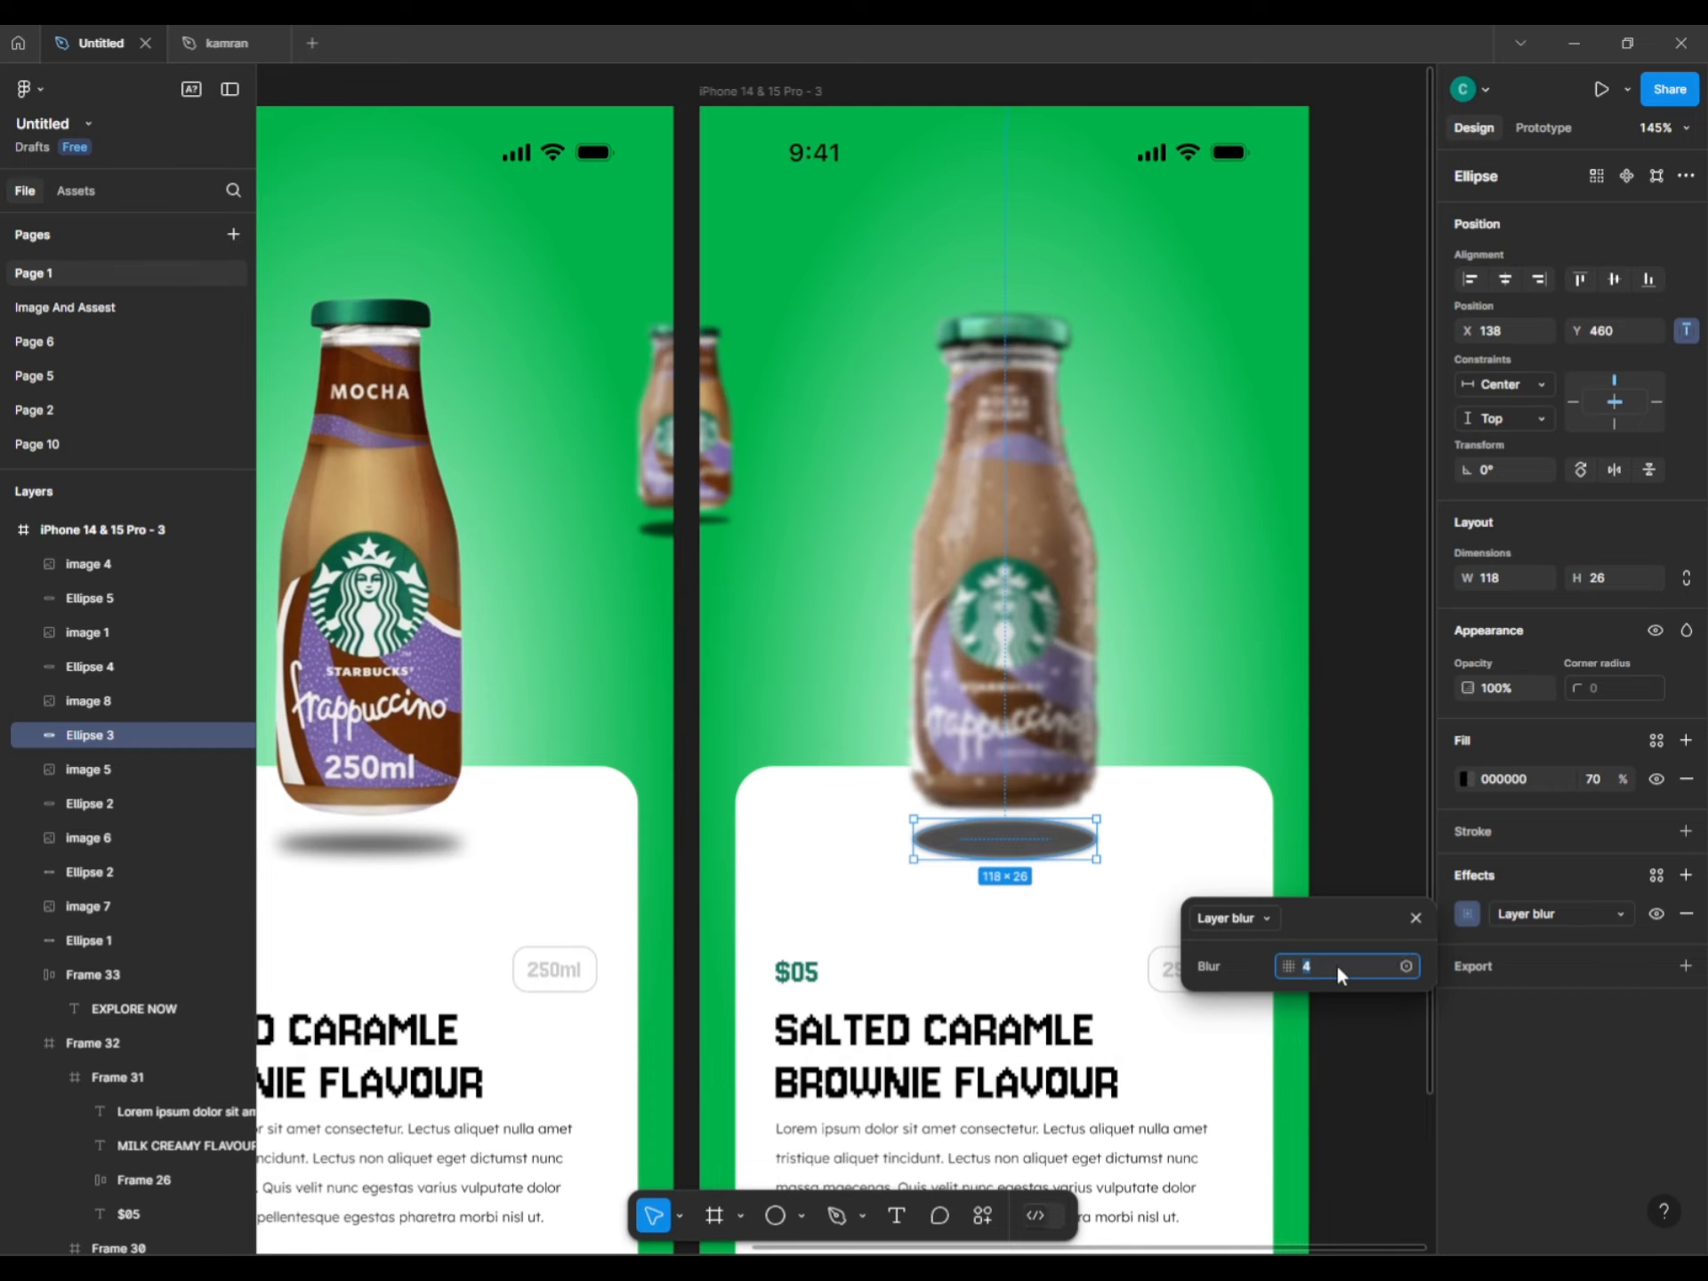
{"action": "type", "text": "11"}
{"action": "left_click_drag", "start_coordinate": [1012, 859], "coordinate": [1011, 834]}
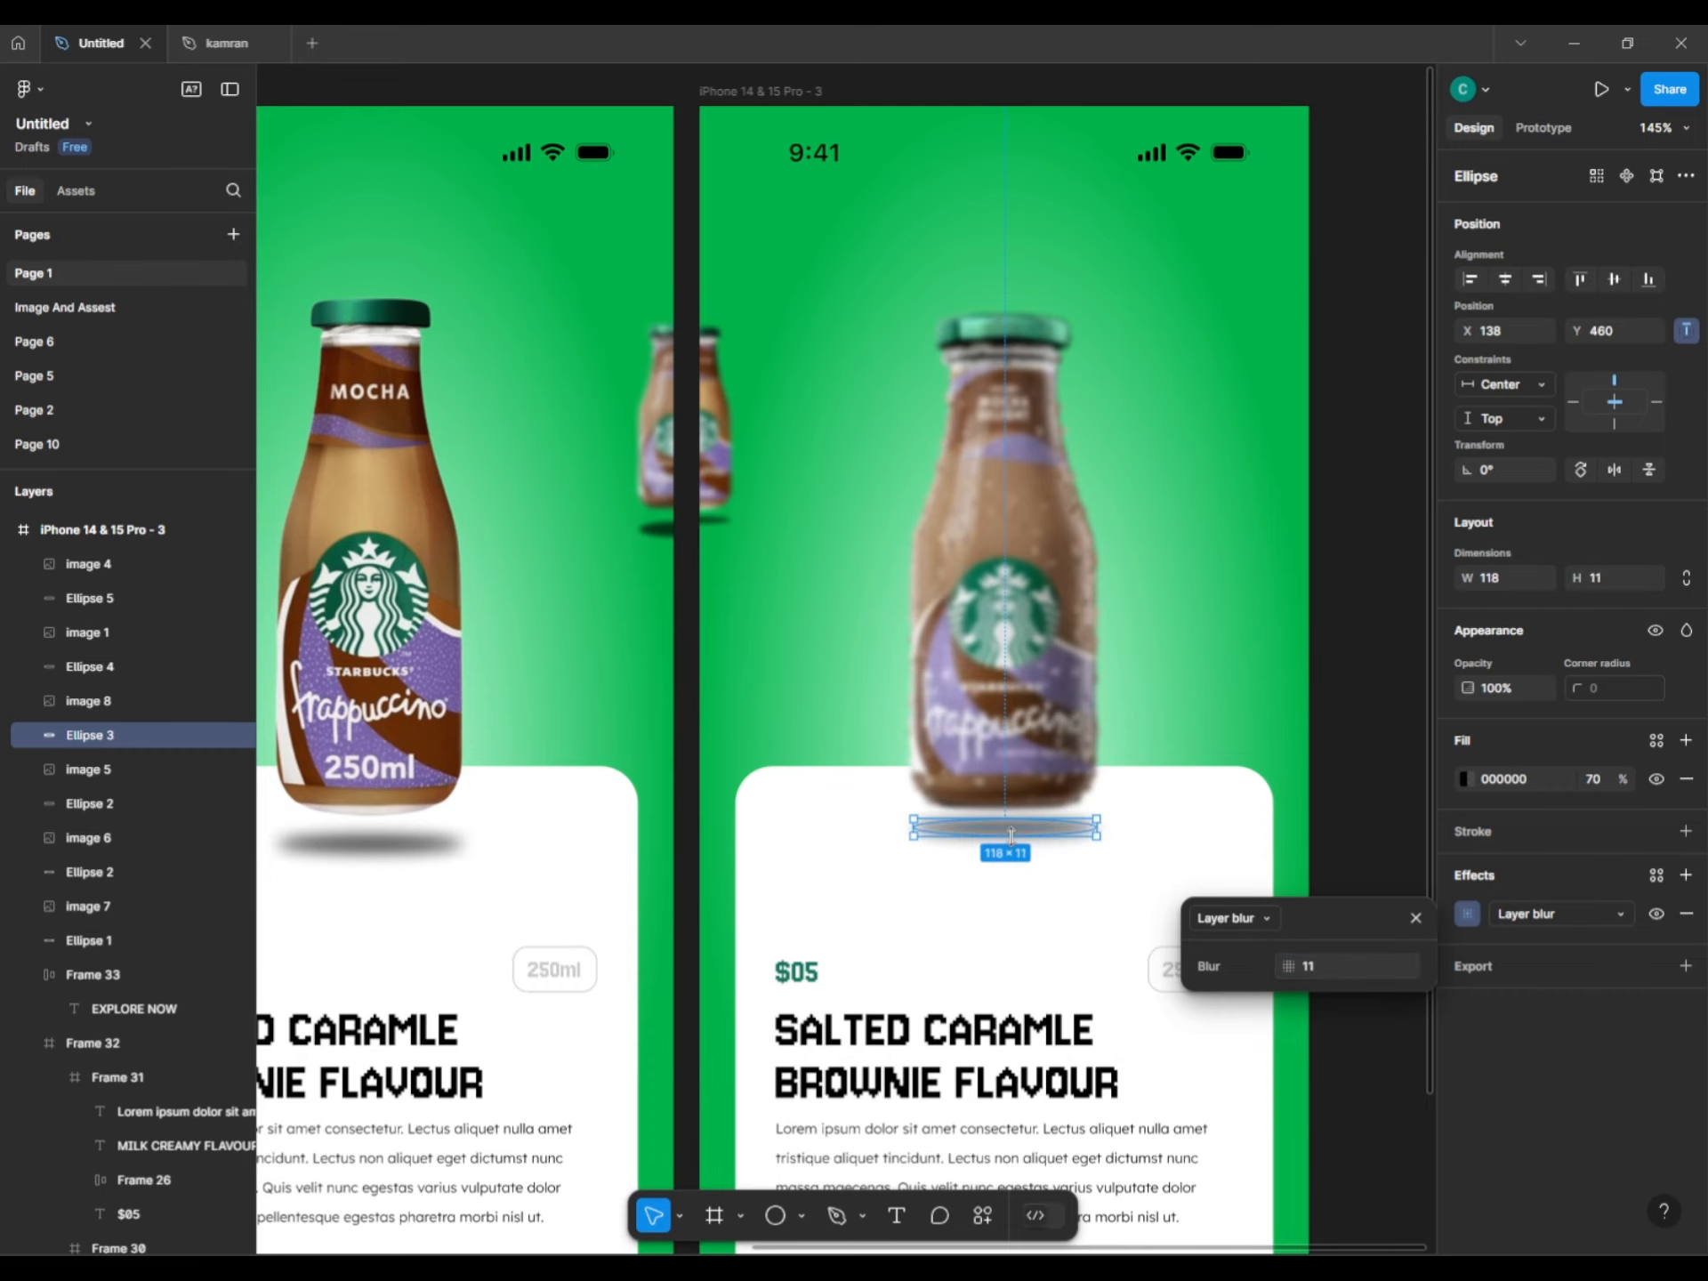
{"action": "left_click", "coordinate": [1350, 774]}
{"action": "scroll", "coordinate": [1331, 805], "scroll_direction": "down", "scroll_amount": 5}
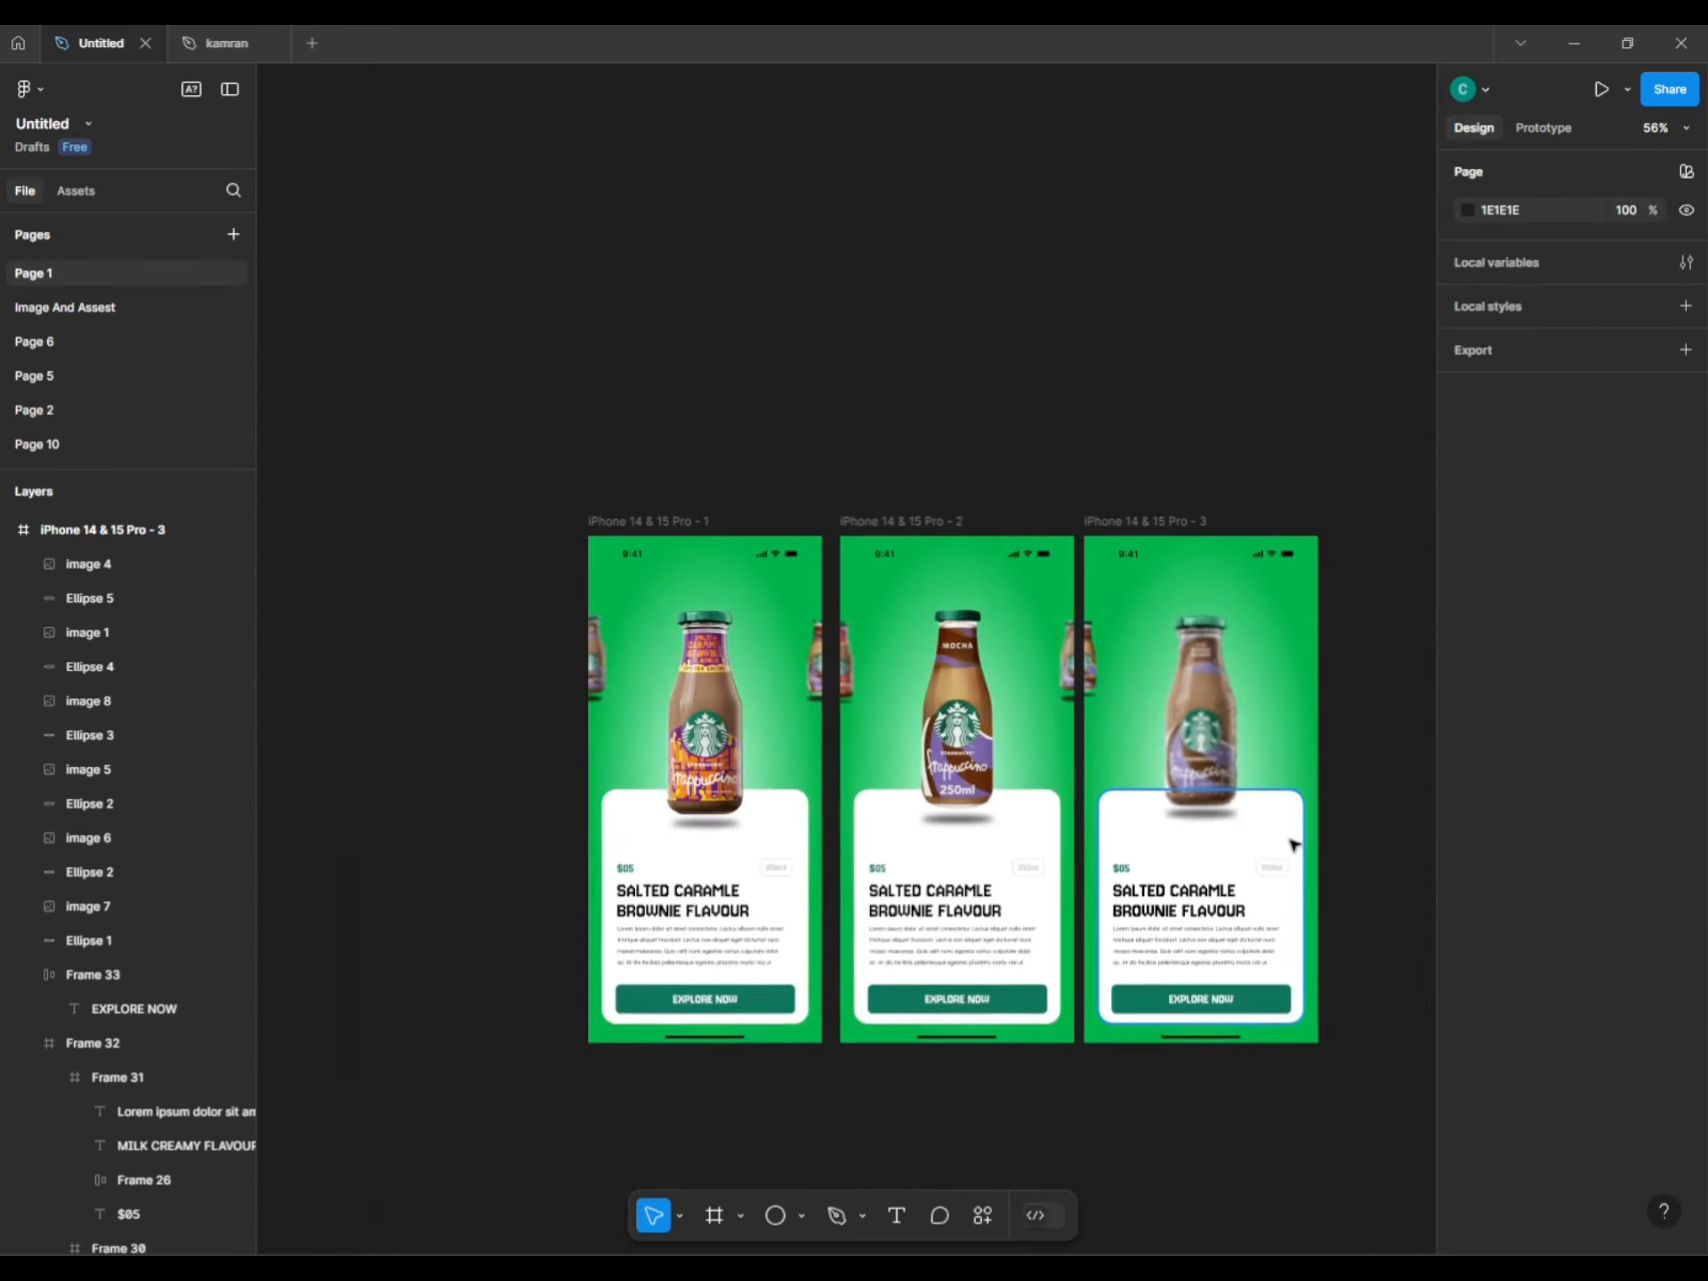
Hide the Layer blur on the third screen's centre bottle so it is sharp.
{"action": "left_click_drag", "start_coordinate": [1295, 845], "coordinate": [1139, 873]}
{"action": "scroll", "coordinate": [1064, 904], "scroll_direction": "up", "scroll_amount": 5}
{"action": "left_click", "coordinate": [1081, 846]}
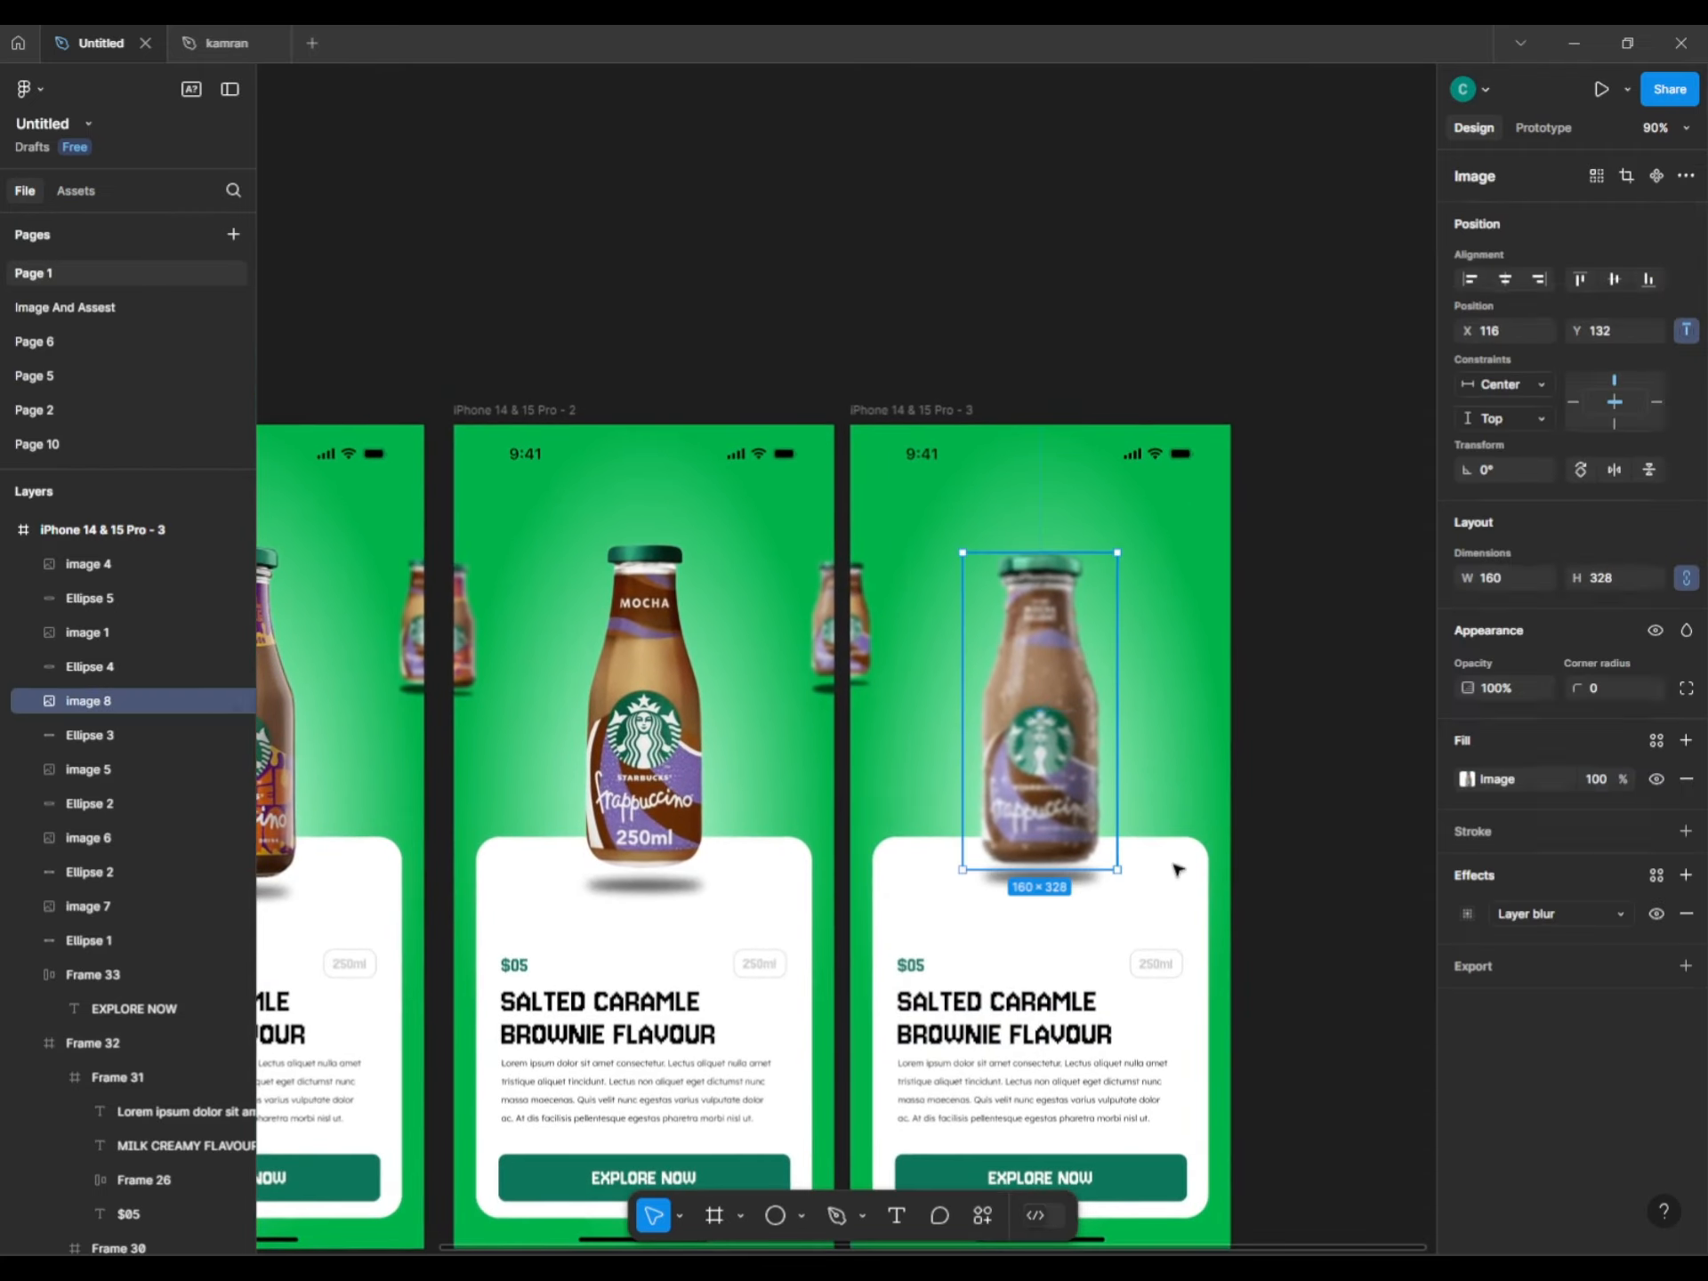
{"action": "left_click", "coordinate": [1655, 914]}
Shift the four top side layers left and duplicate the third screen beside it at X 1258.
{"action": "left_click_drag", "start_coordinate": [1214, 369], "coordinate": [1392, 765]}
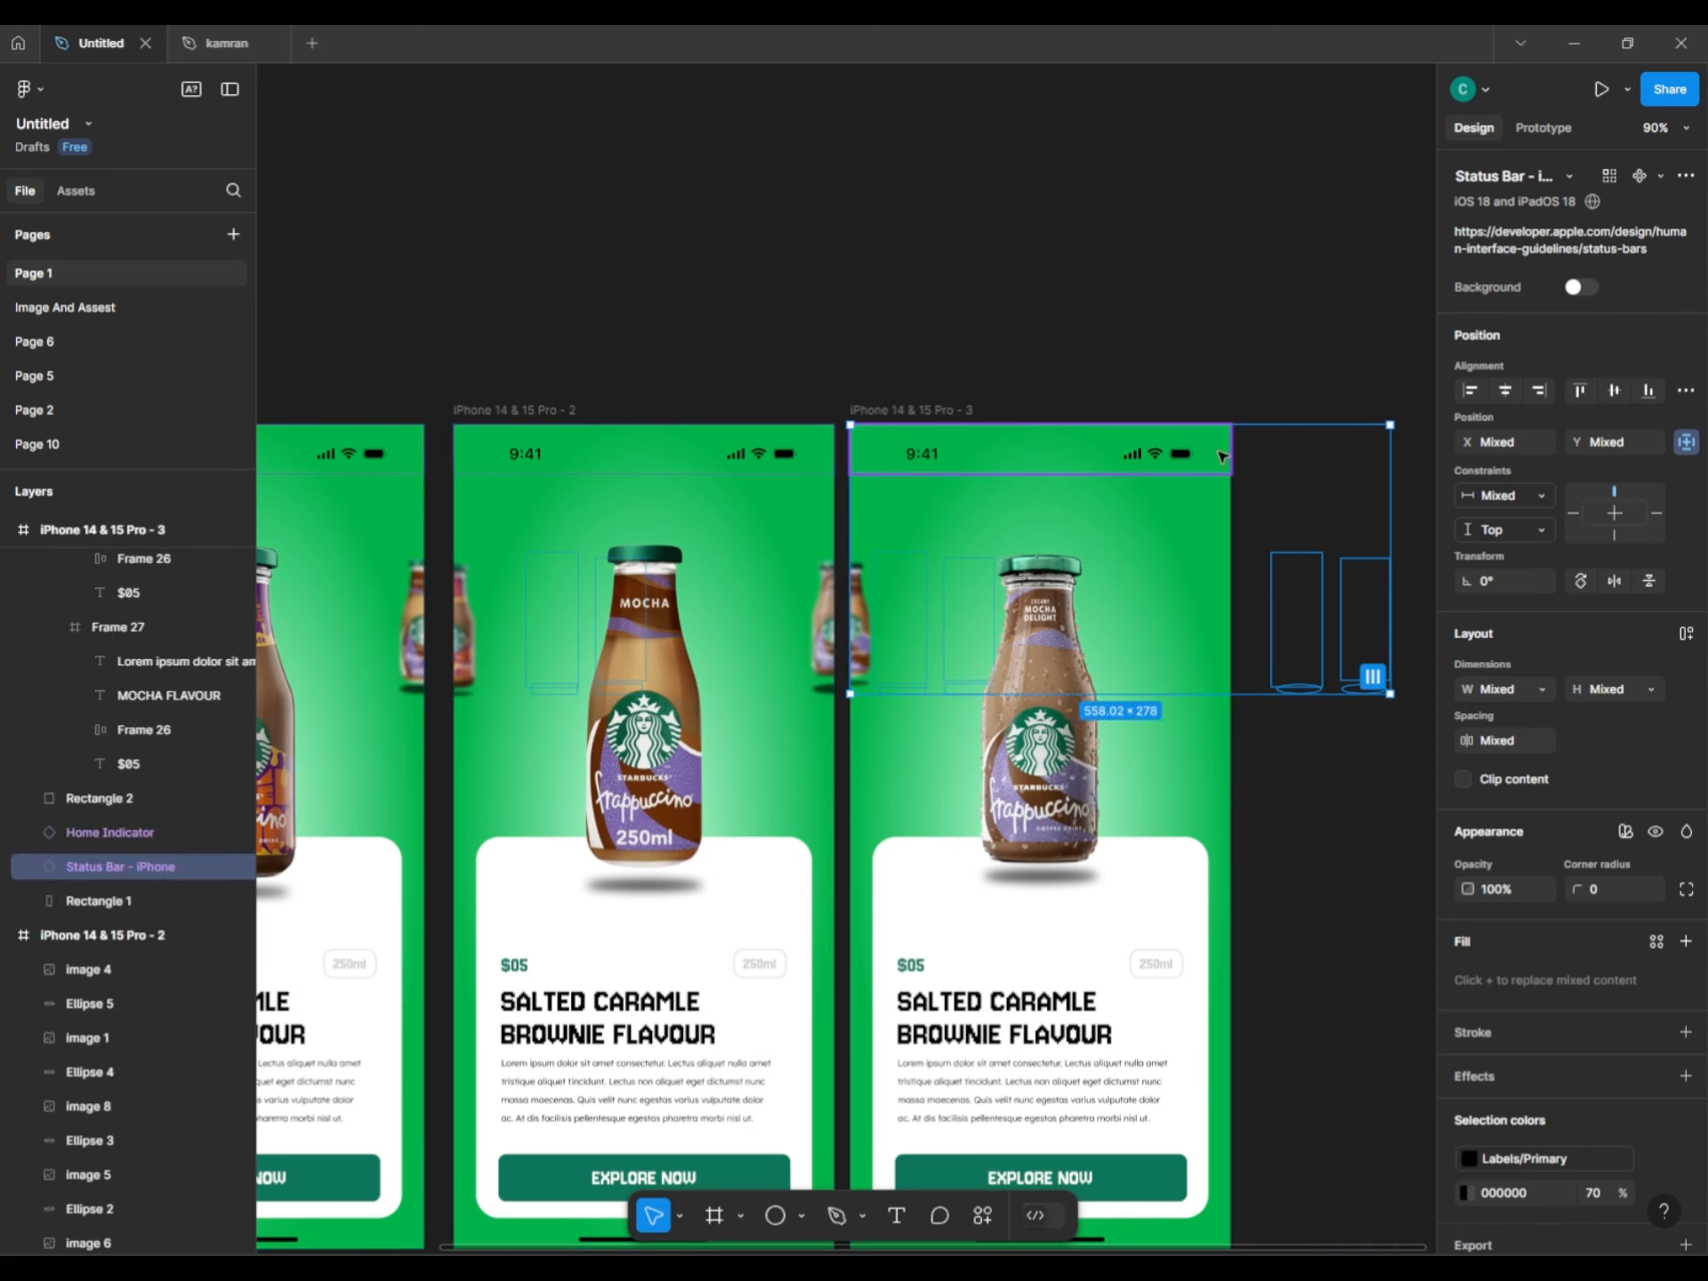
{"action": "key", "text": "shift+Left"}
{"action": "key", "text": "shift+Left"}
{"action": "key", "text": "shift+Left"}
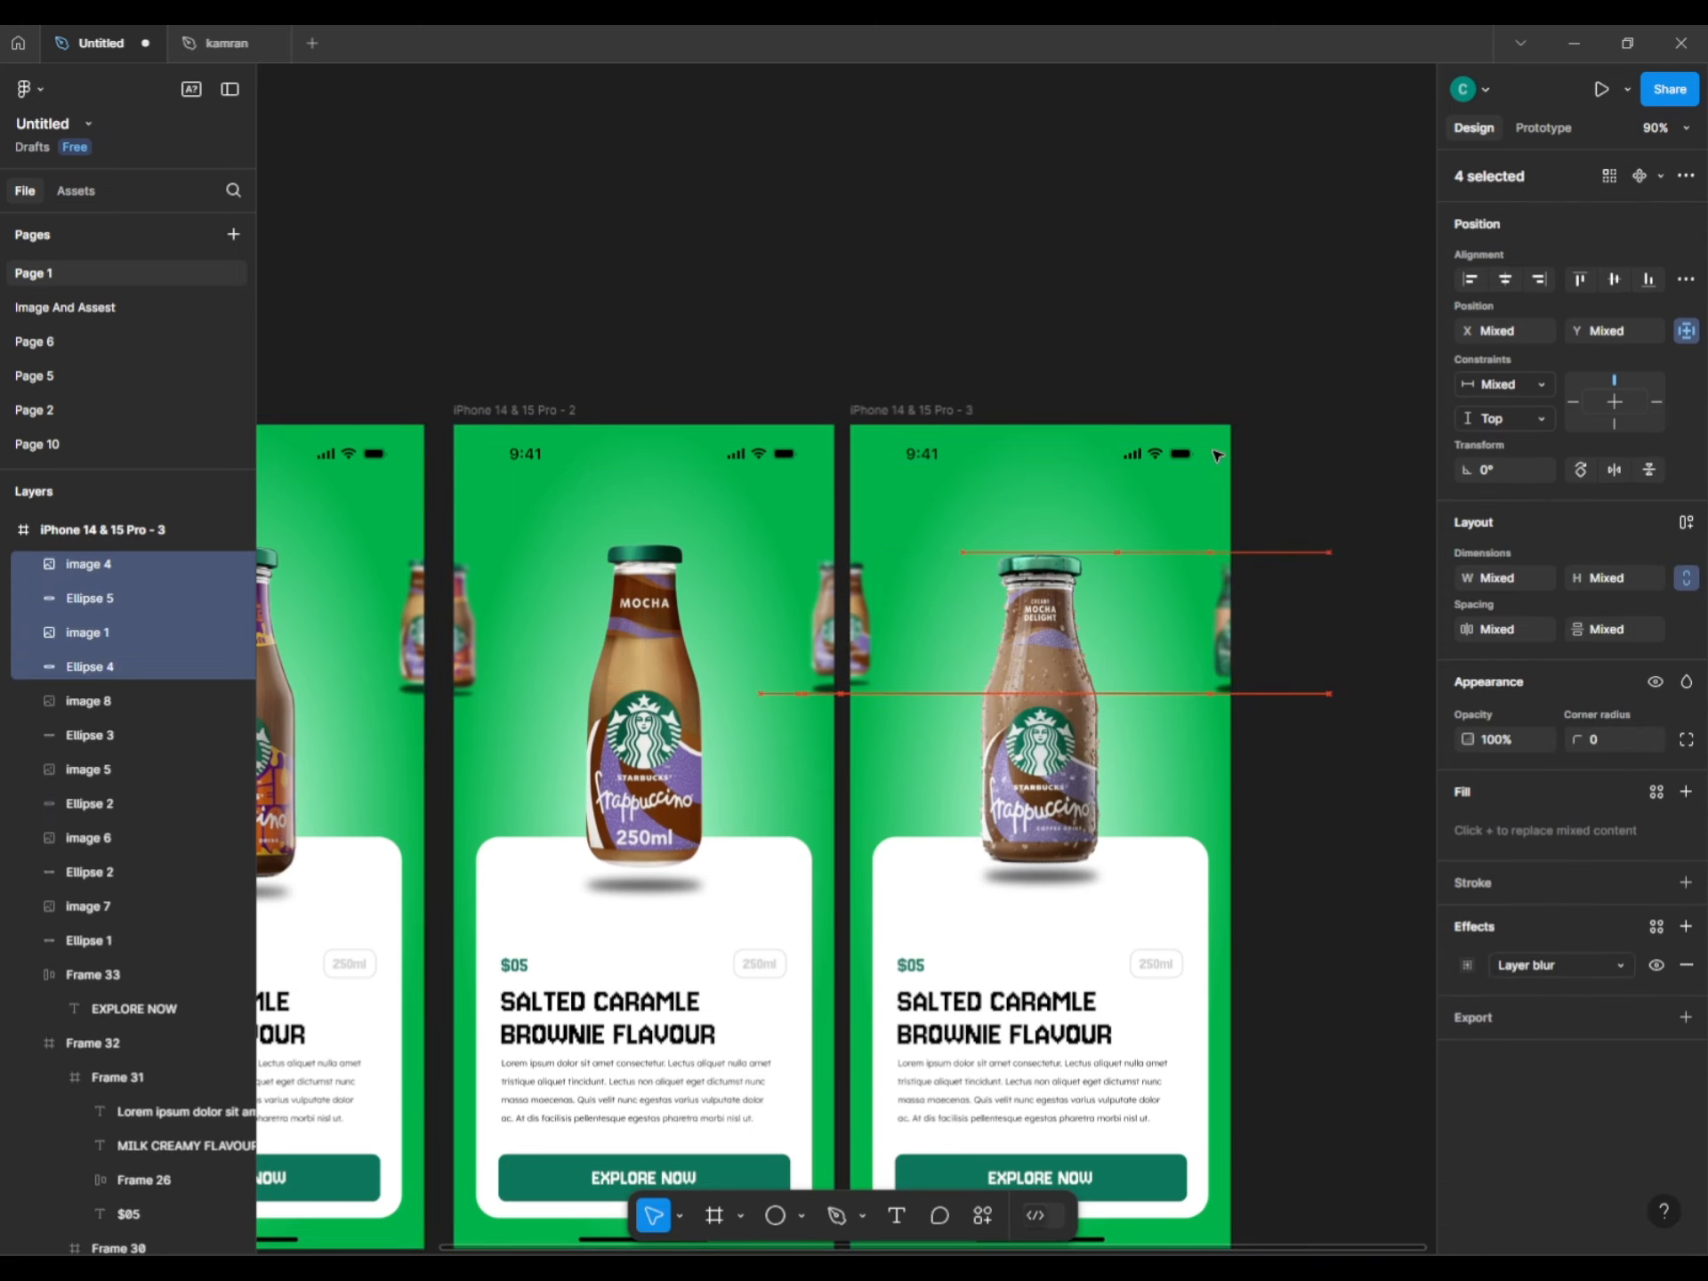
{"action": "left_click", "coordinate": [839, 362]}
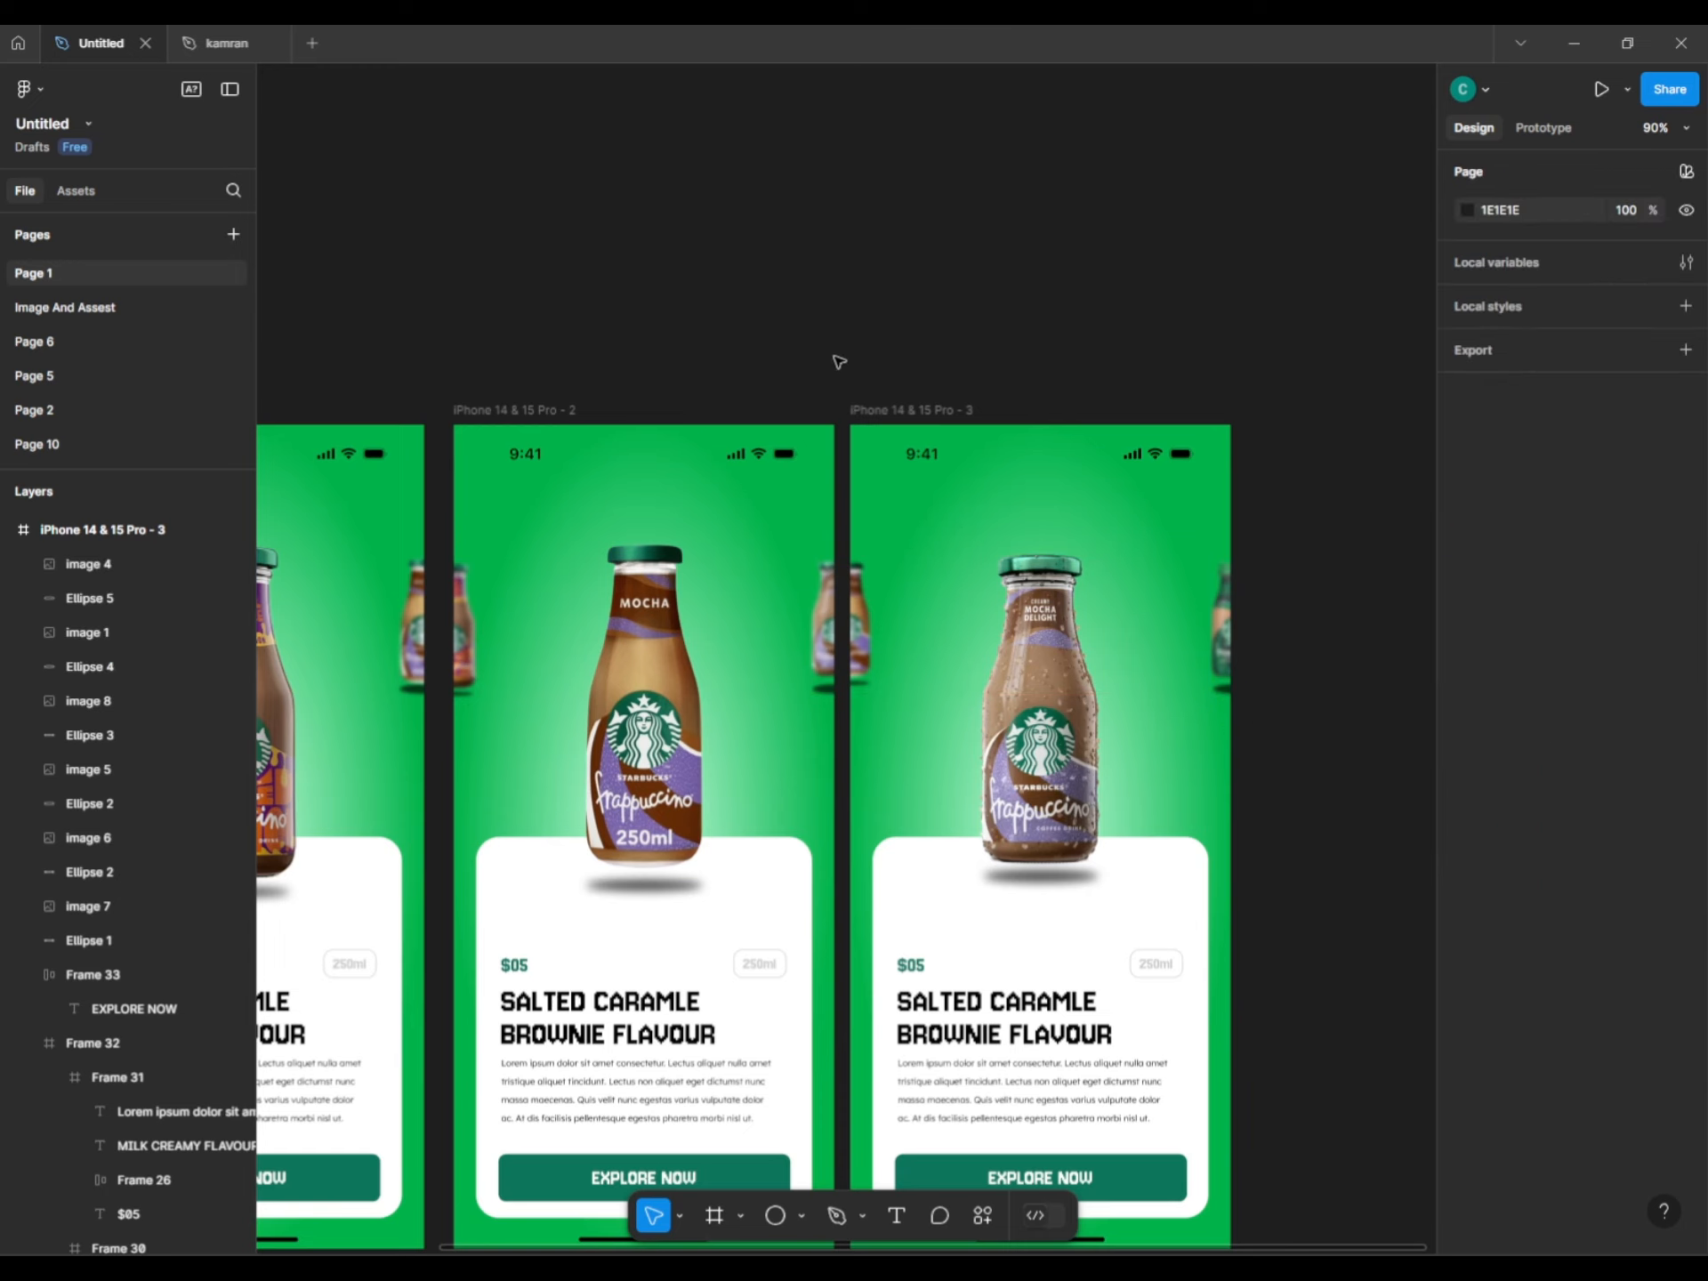
{"action": "left_click_drag", "start_coordinate": [879, 400], "coordinate": [1290, 500], "text": "alt"}
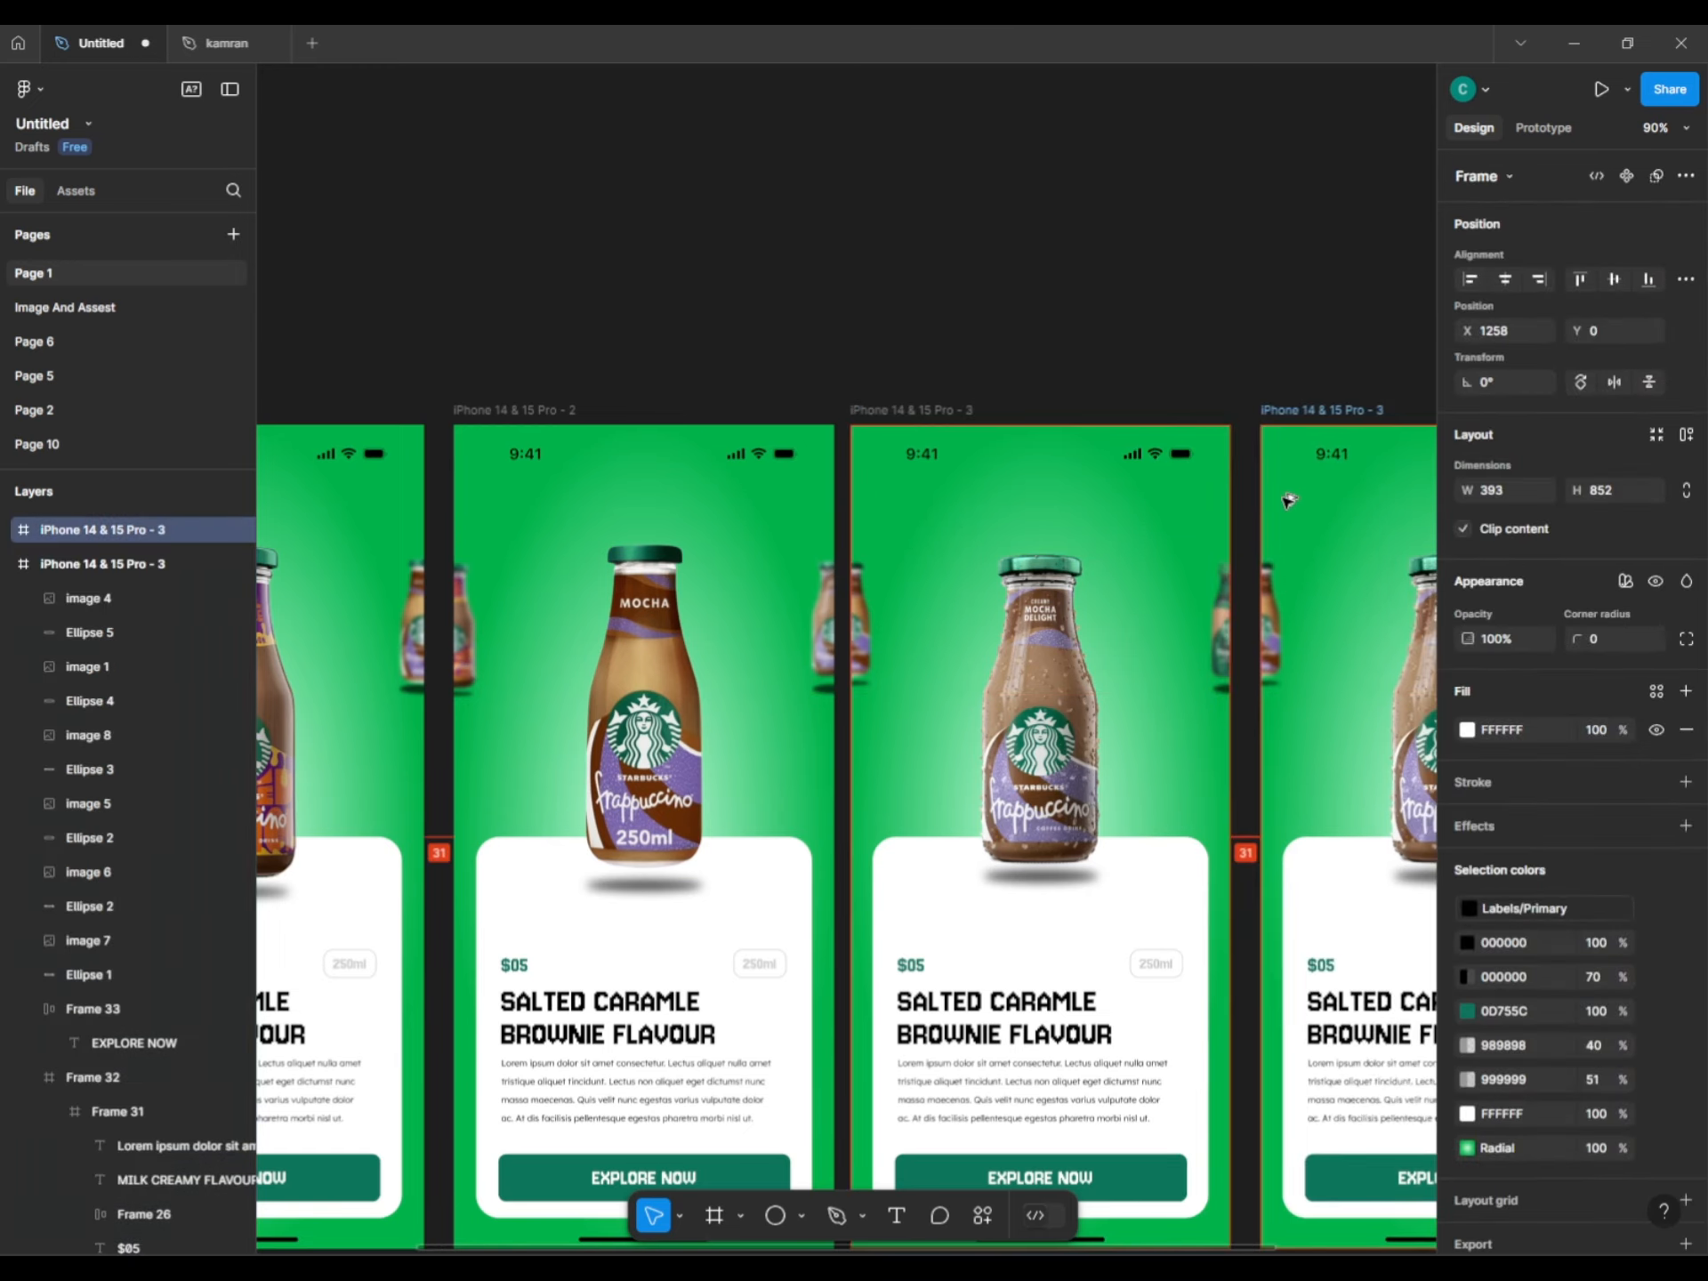
Shrink the fourth screen's centre bottle image 8 and Ellipse 3 to 66×141 at the left edge.
{"action": "left_click_drag", "start_coordinate": [1322, 356], "coordinate": [987, 238]}
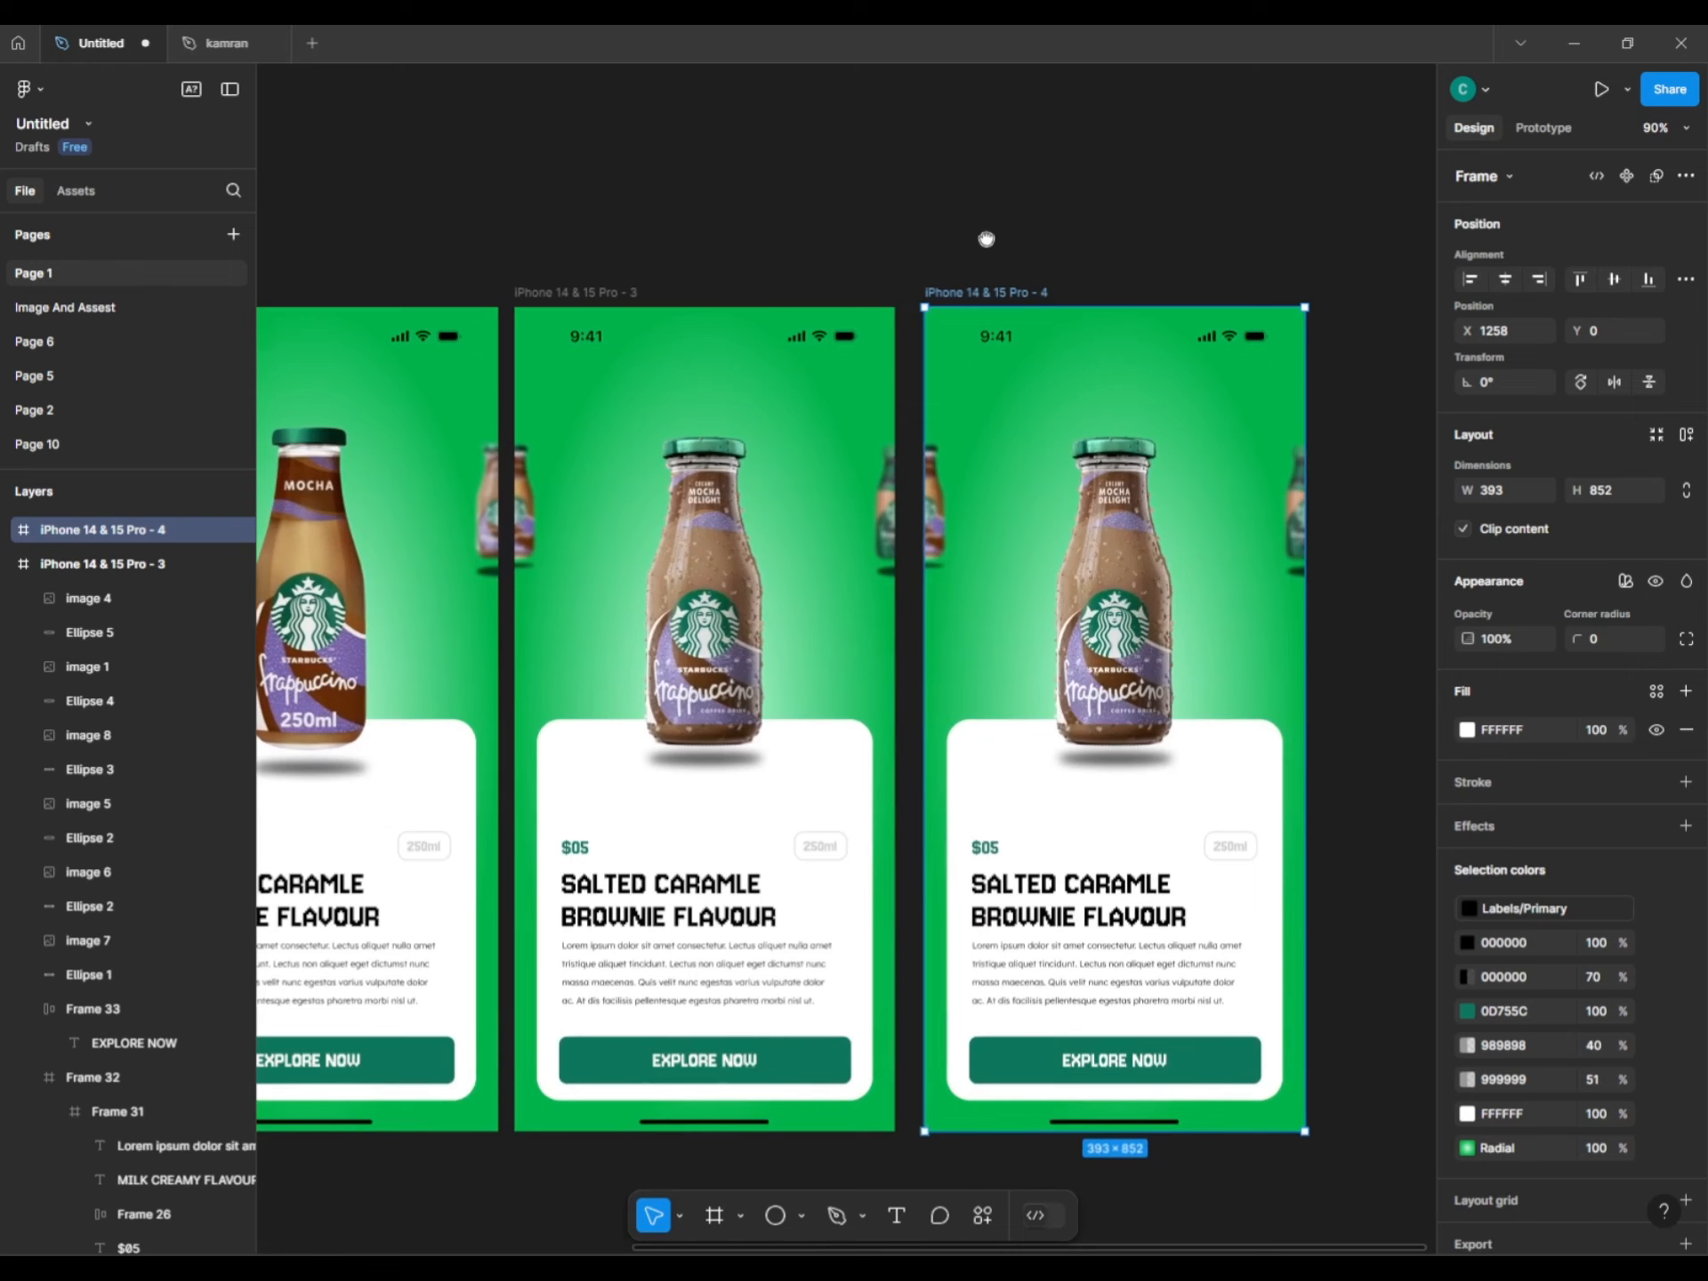
{"action": "left_click", "coordinate": [942, 512]}
{"action": "scroll", "coordinate": [939, 561], "scroll_direction": "up", "scroll_amount": 5}
{"action": "left_click", "coordinate": [940, 561], "text": "shift"}
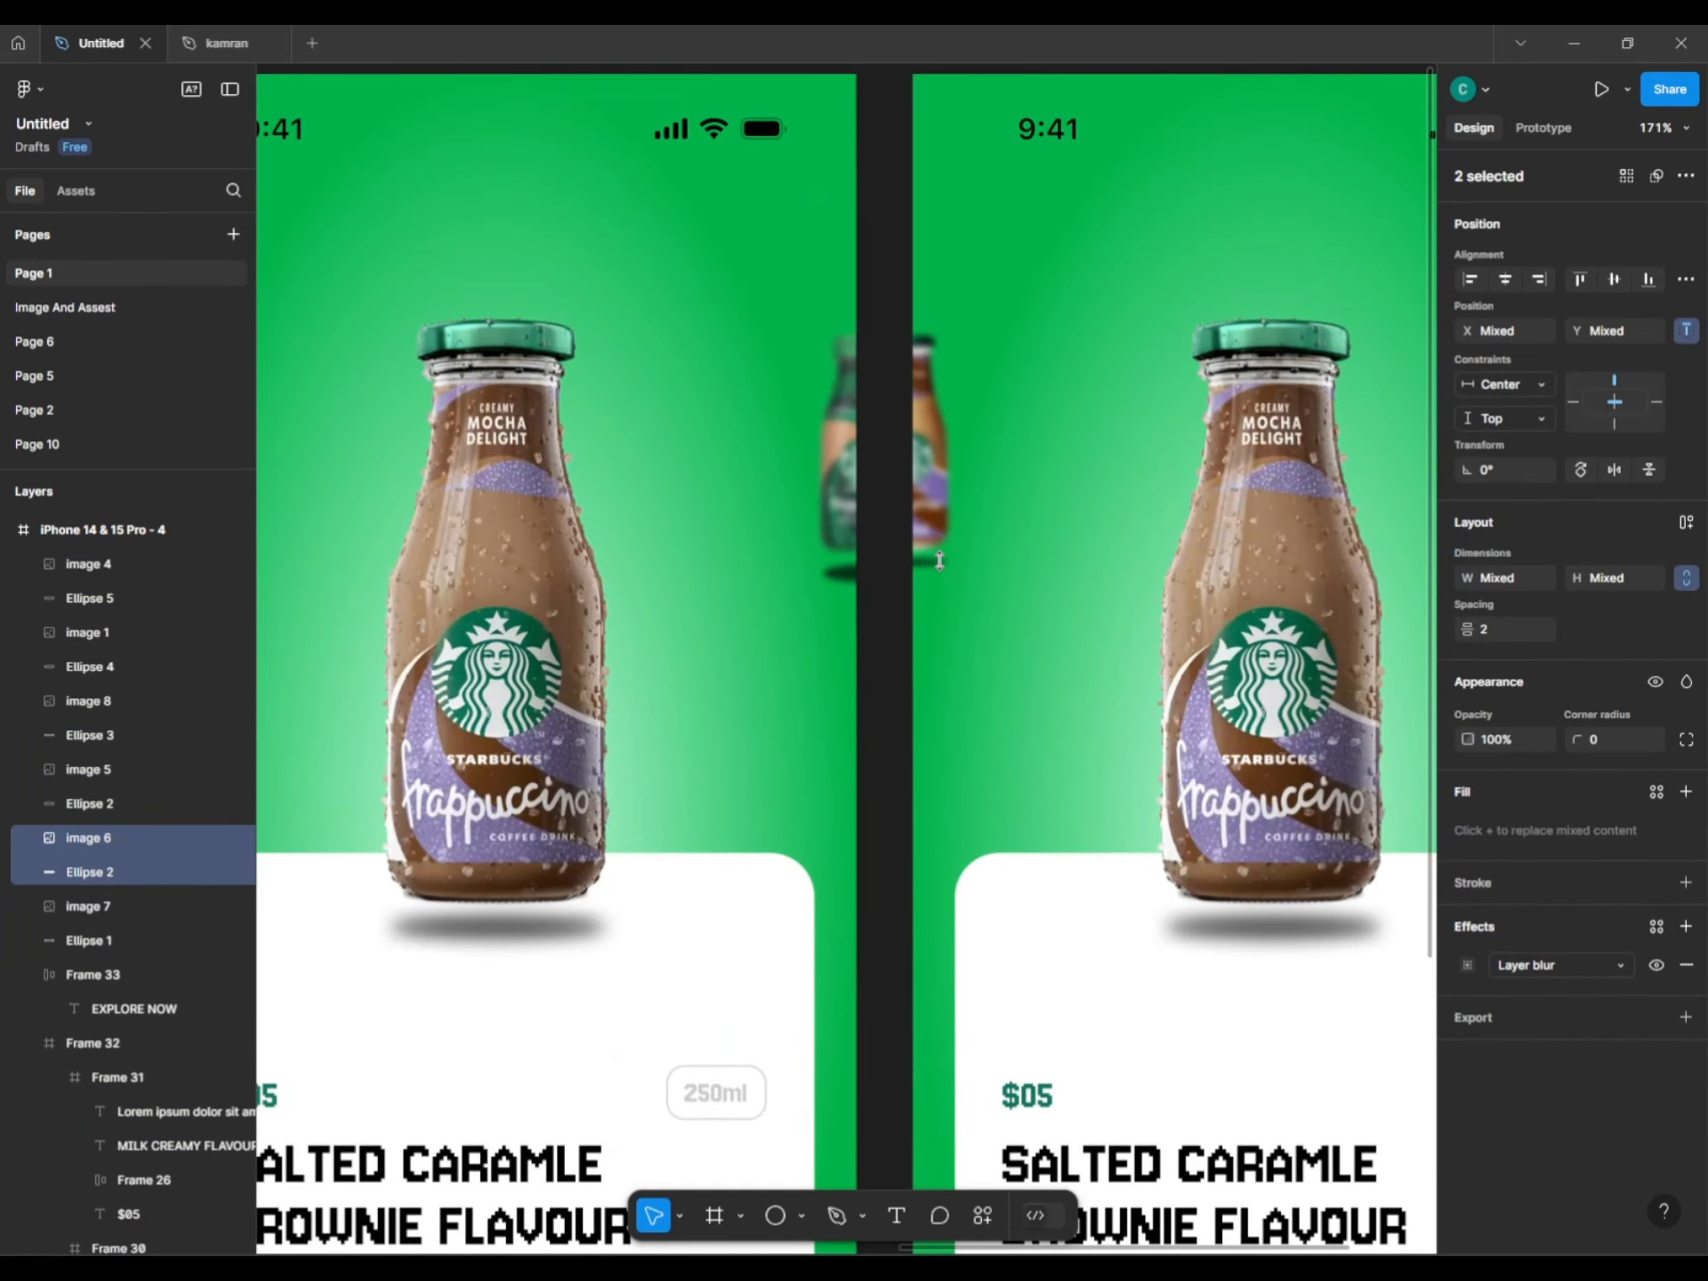
{"action": "scroll", "coordinate": [824, 618], "scroll_direction": "down", "scroll_amount": 3}
{"action": "left_click_drag", "start_coordinate": [824, 618], "coordinate": [804, 616]}
{"action": "left_click", "coordinate": [970, 623]}
{"action": "left_click", "coordinate": [970, 820], "text": "shift"}
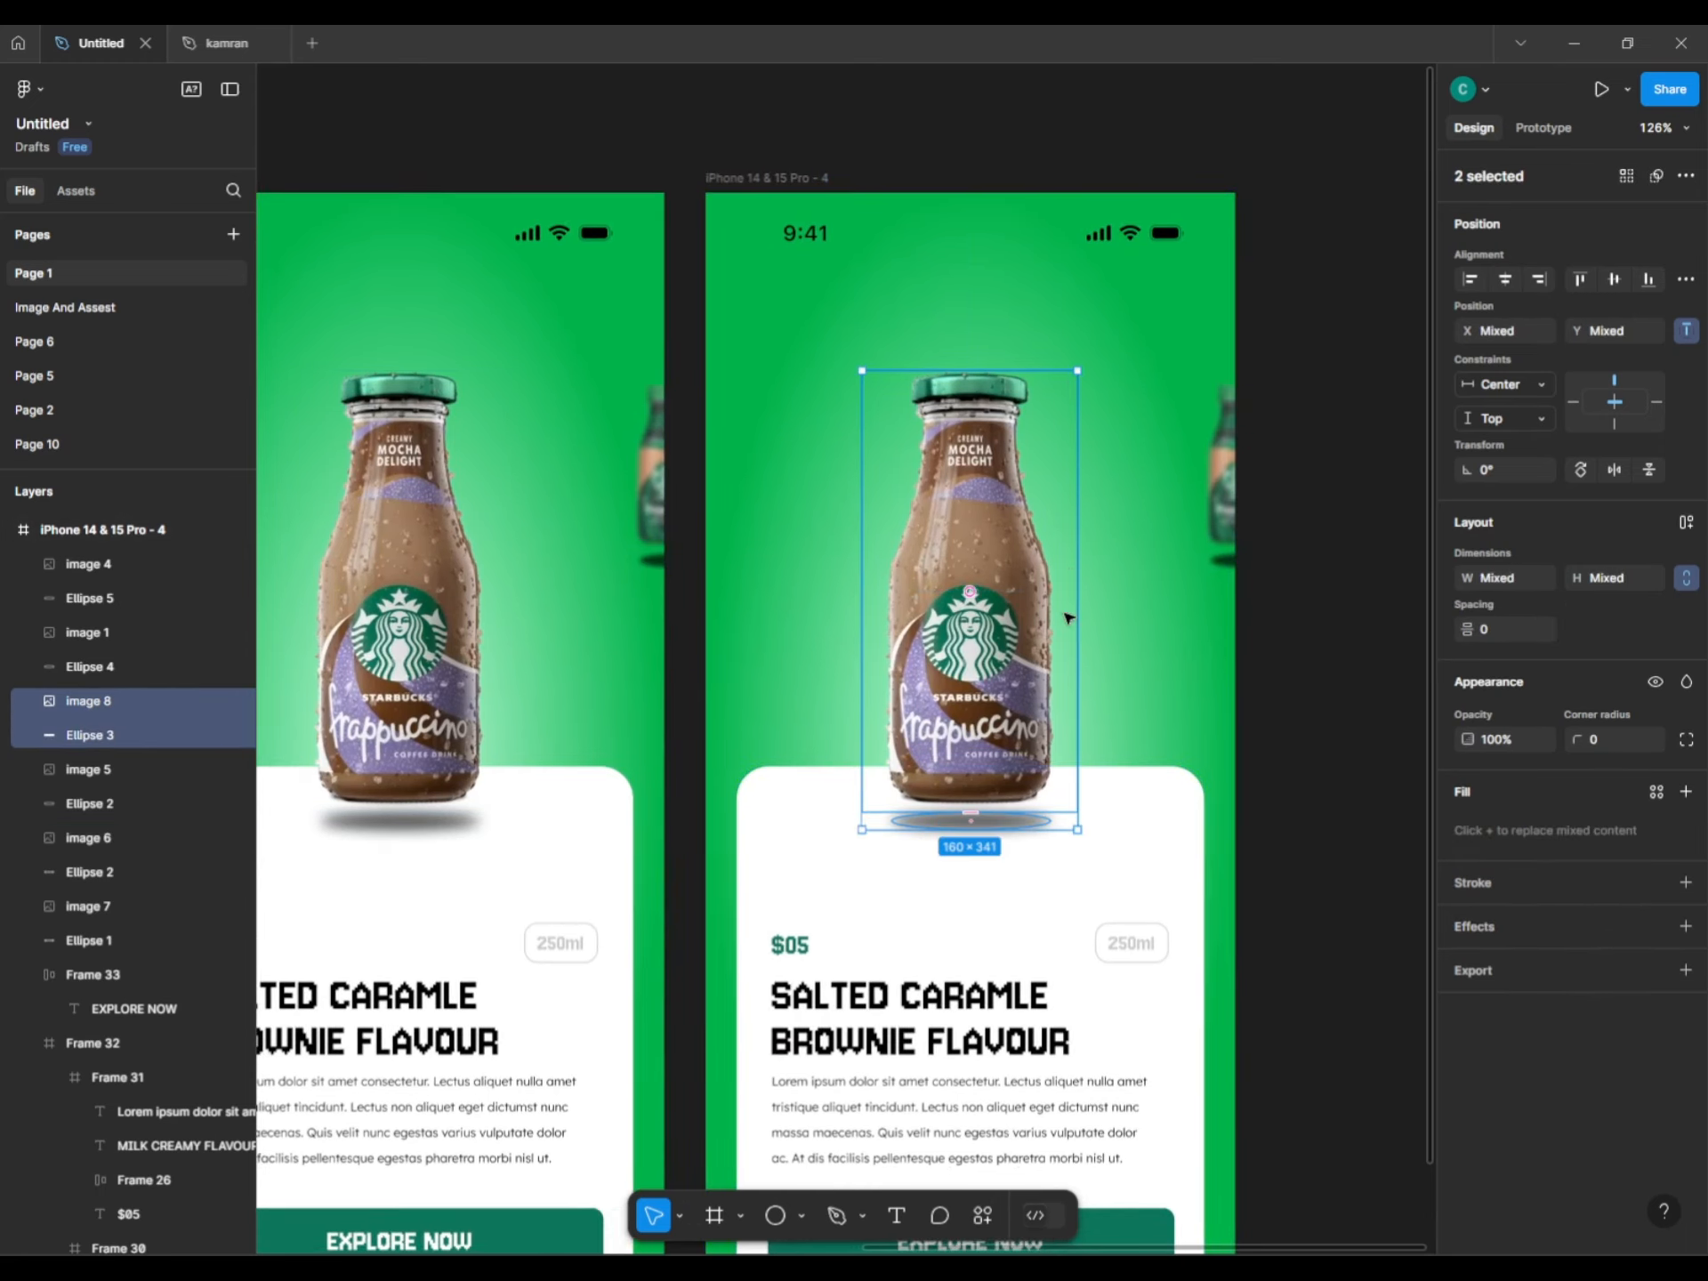
{"action": "left_click_drag", "start_coordinate": [1080, 365], "coordinate": [1003, 485]}
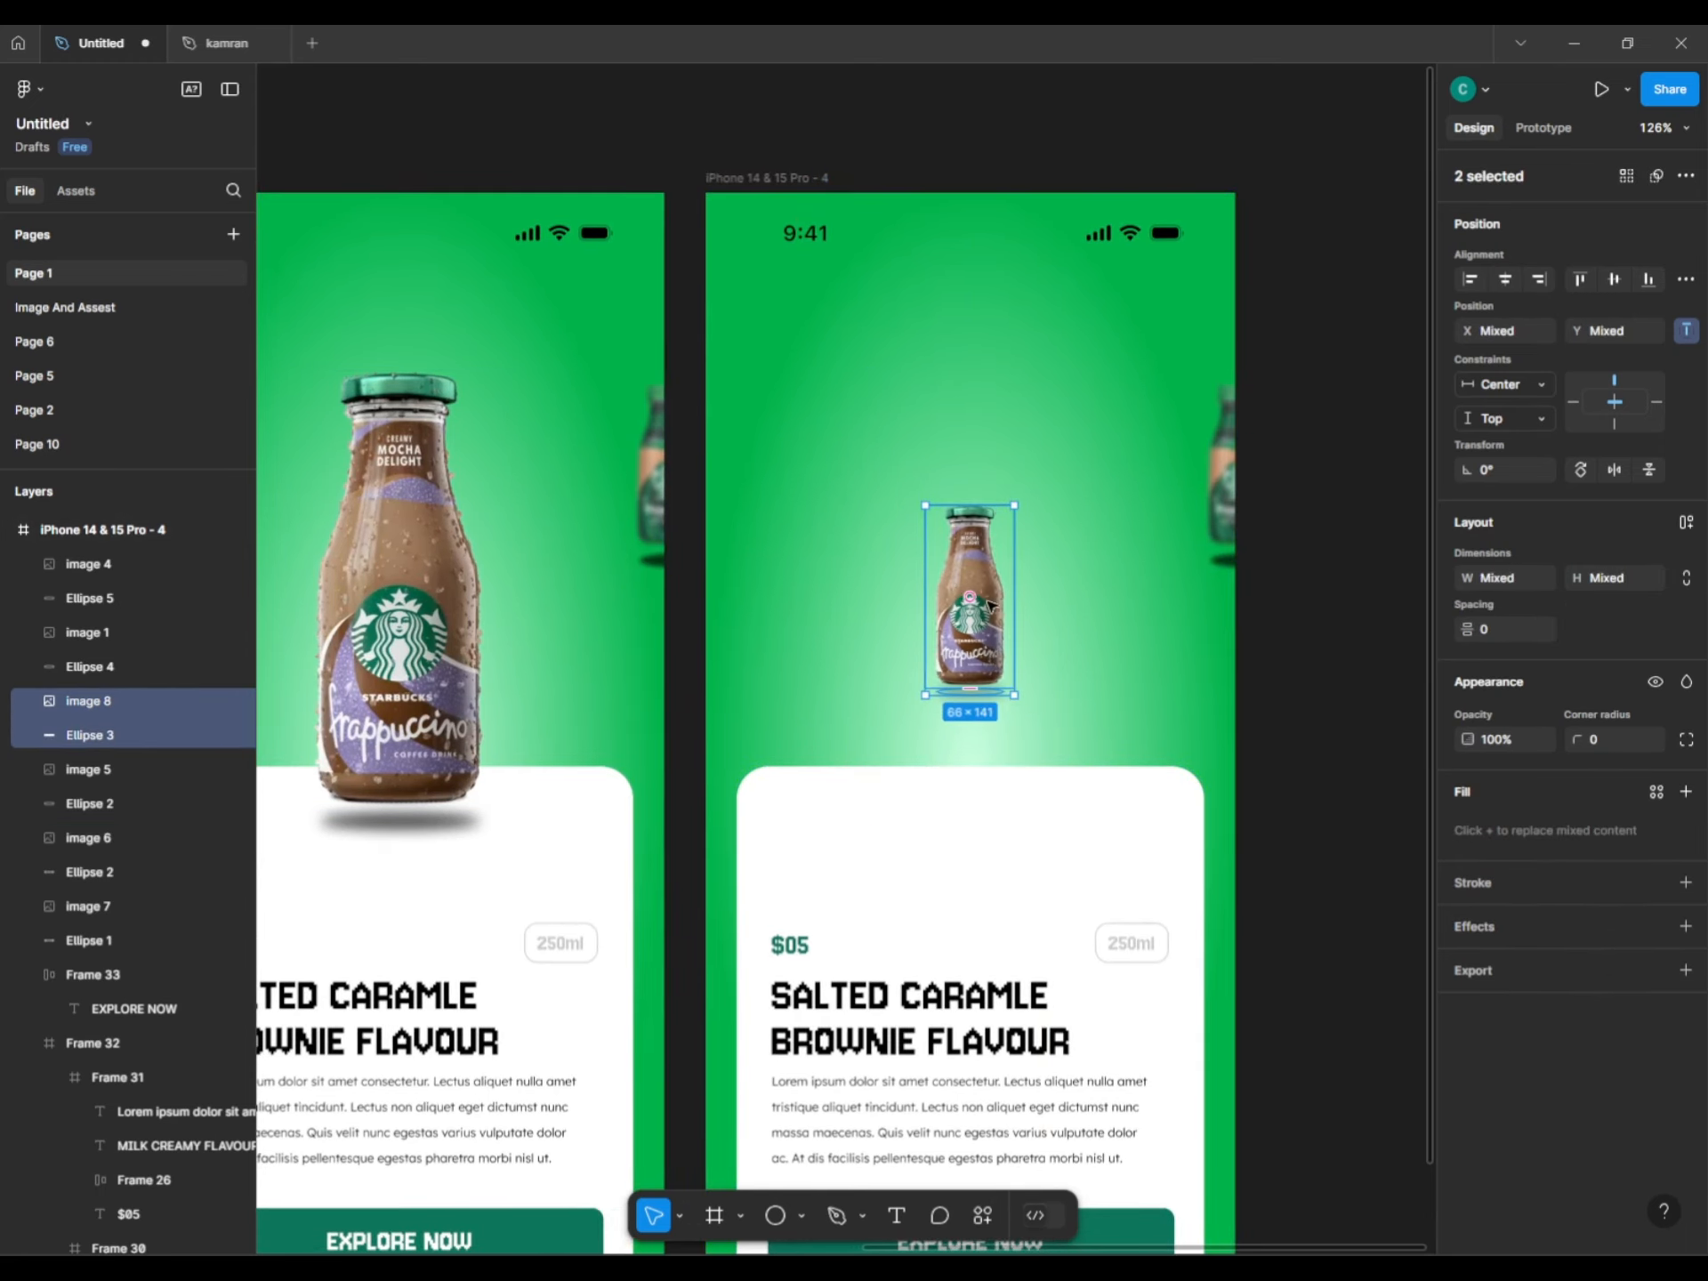
{"action": "left_click_drag", "start_coordinate": [987, 602], "coordinate": [724, 488]}
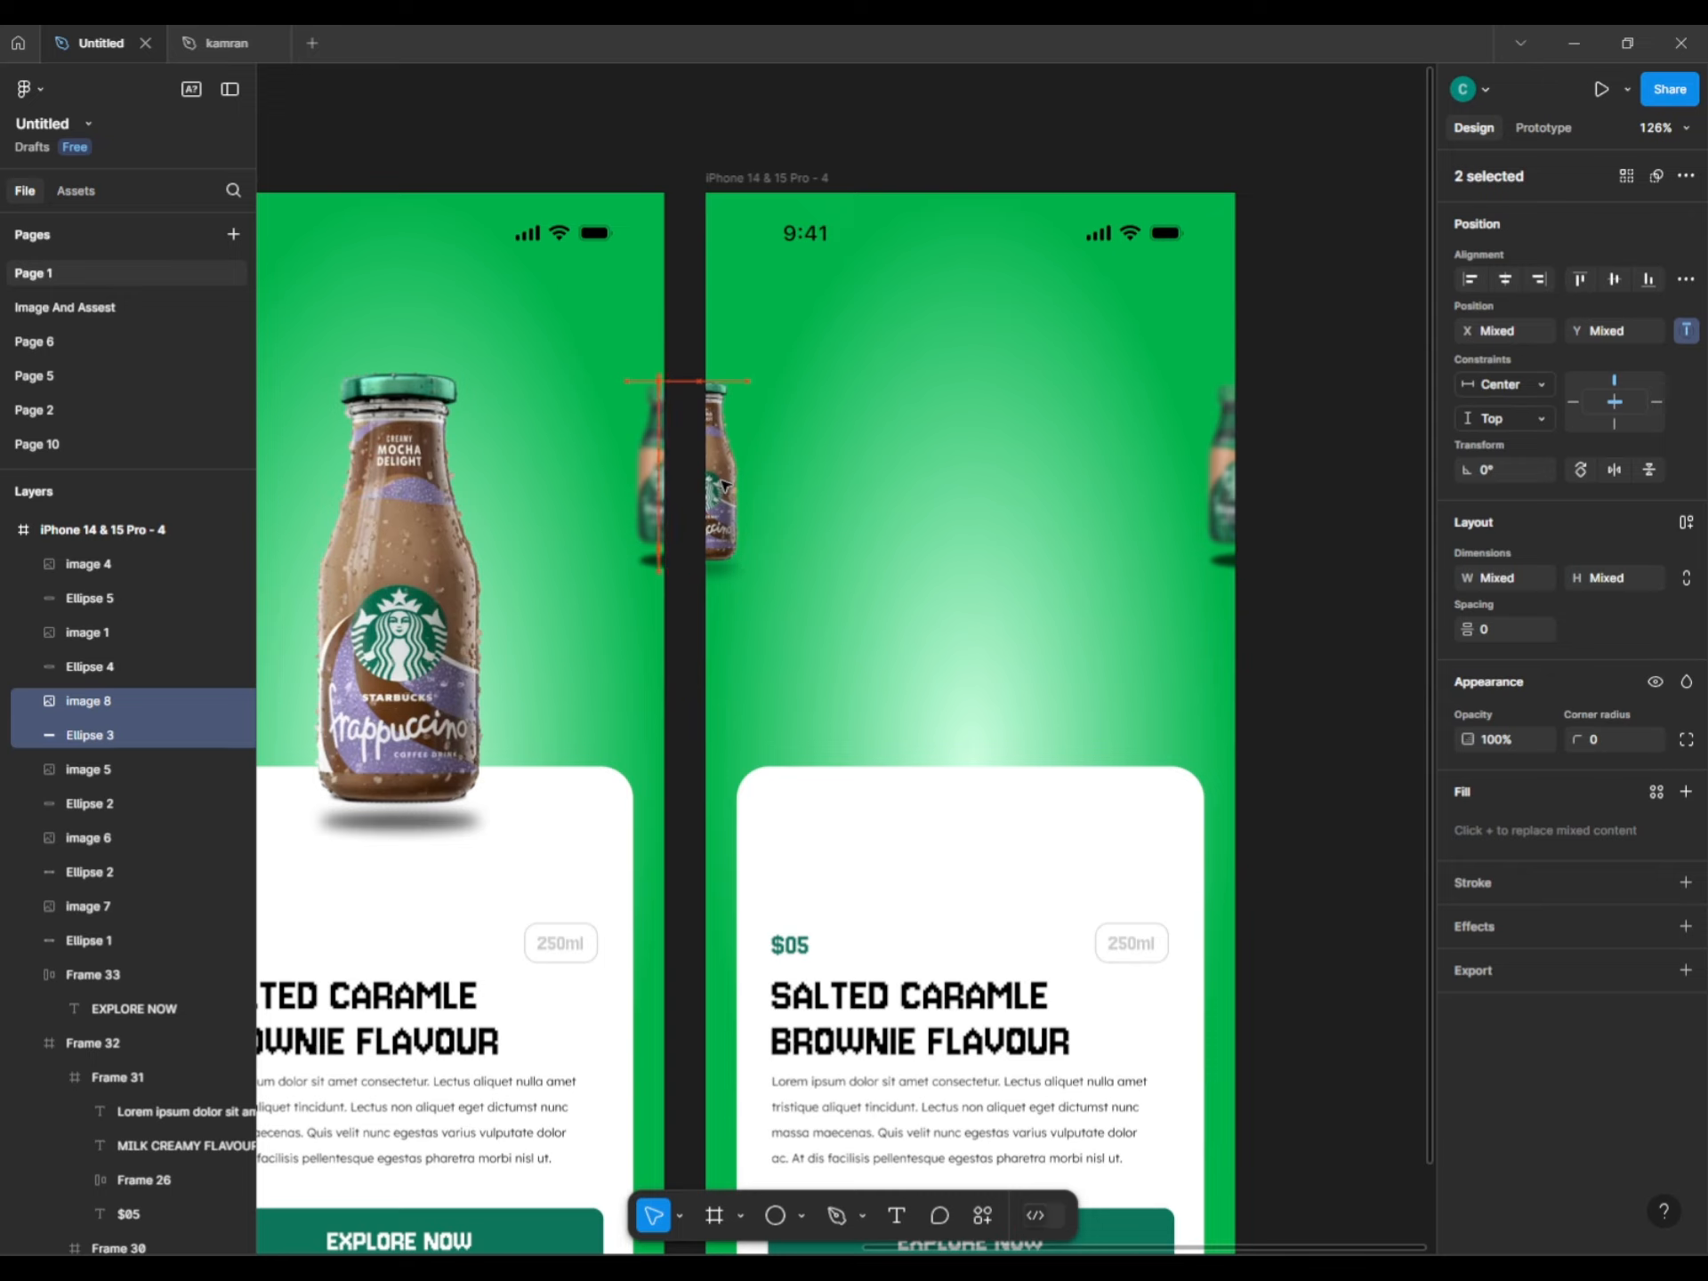
Apply a Layer blur effect to the small left-edge bottle and shadow.
{"action": "left_click", "coordinate": [1565, 926]}
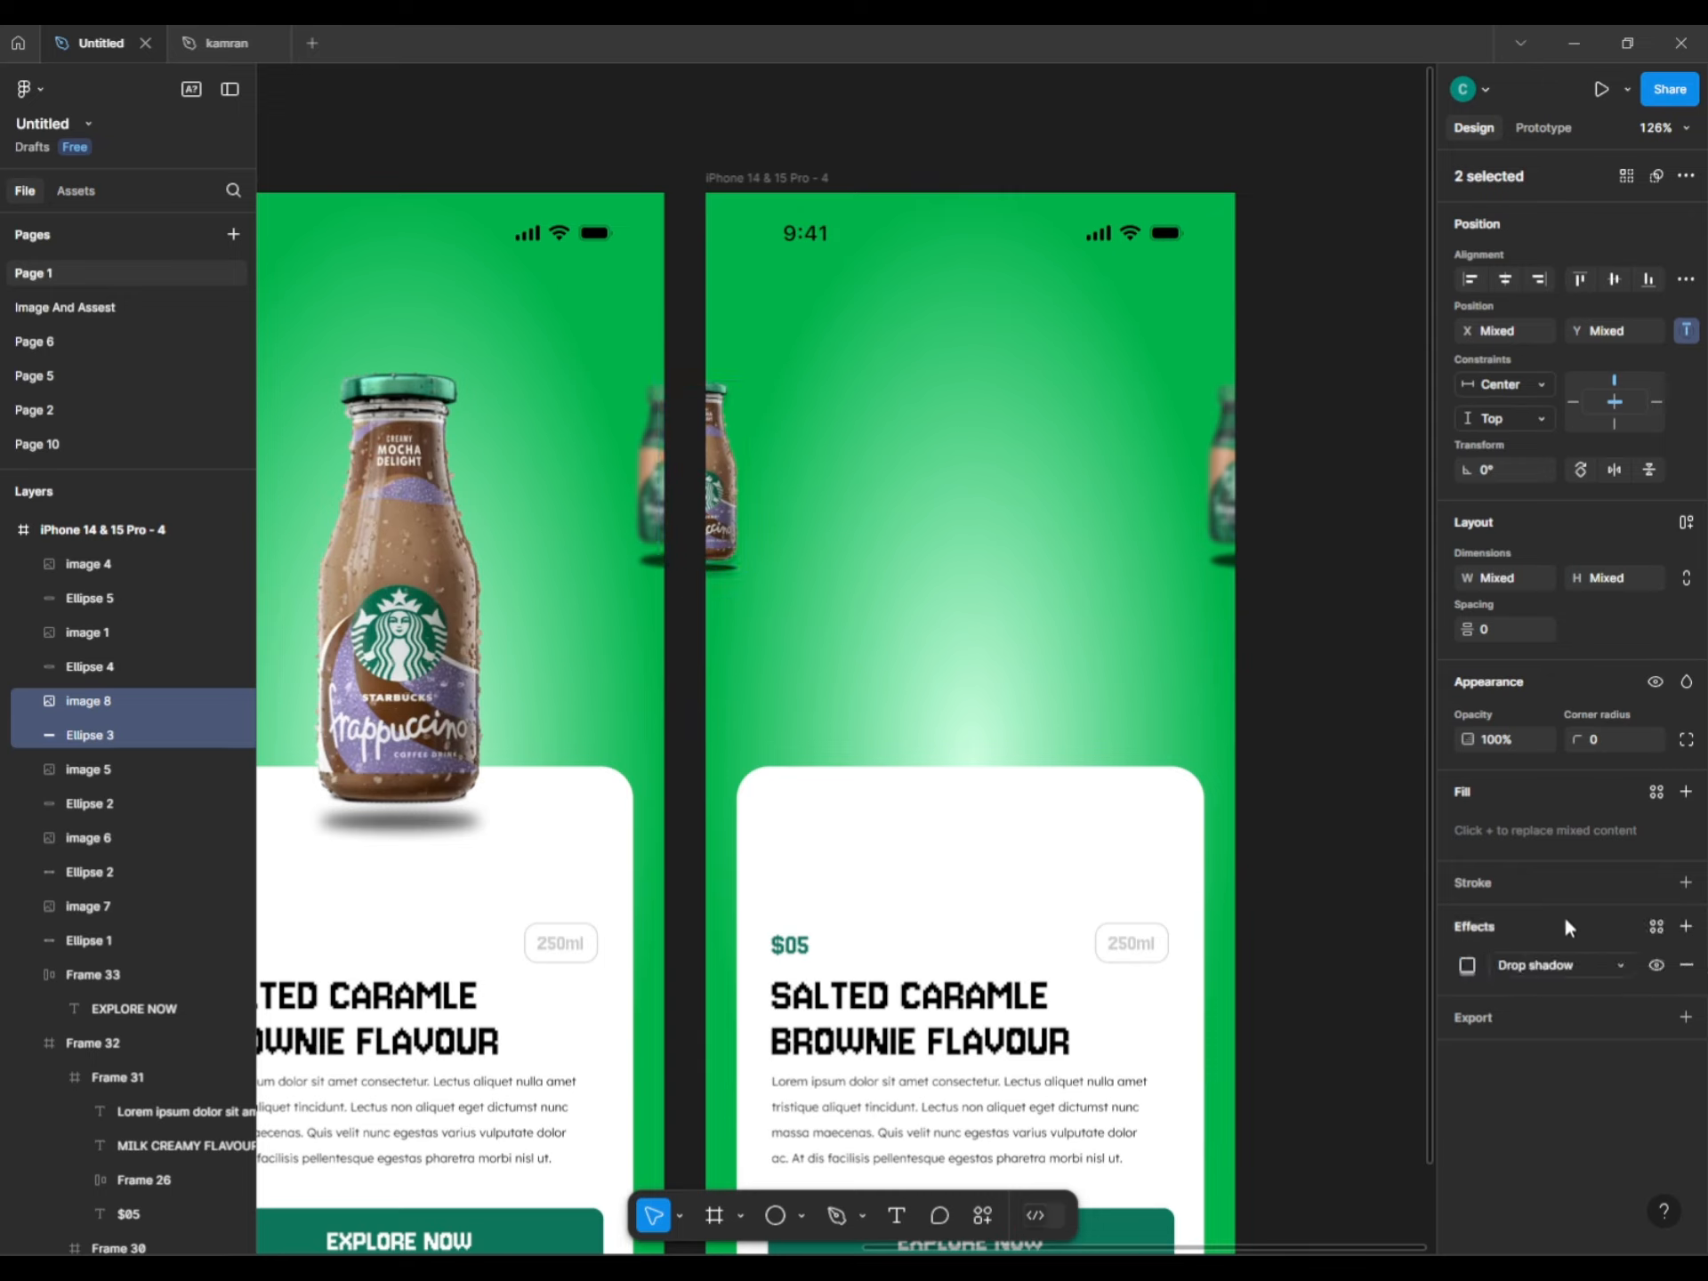
{"action": "left_click", "coordinate": [1592, 966]}
{"action": "left_click", "coordinate": [1585, 991]}
{"action": "left_click", "coordinate": [1341, 630]}
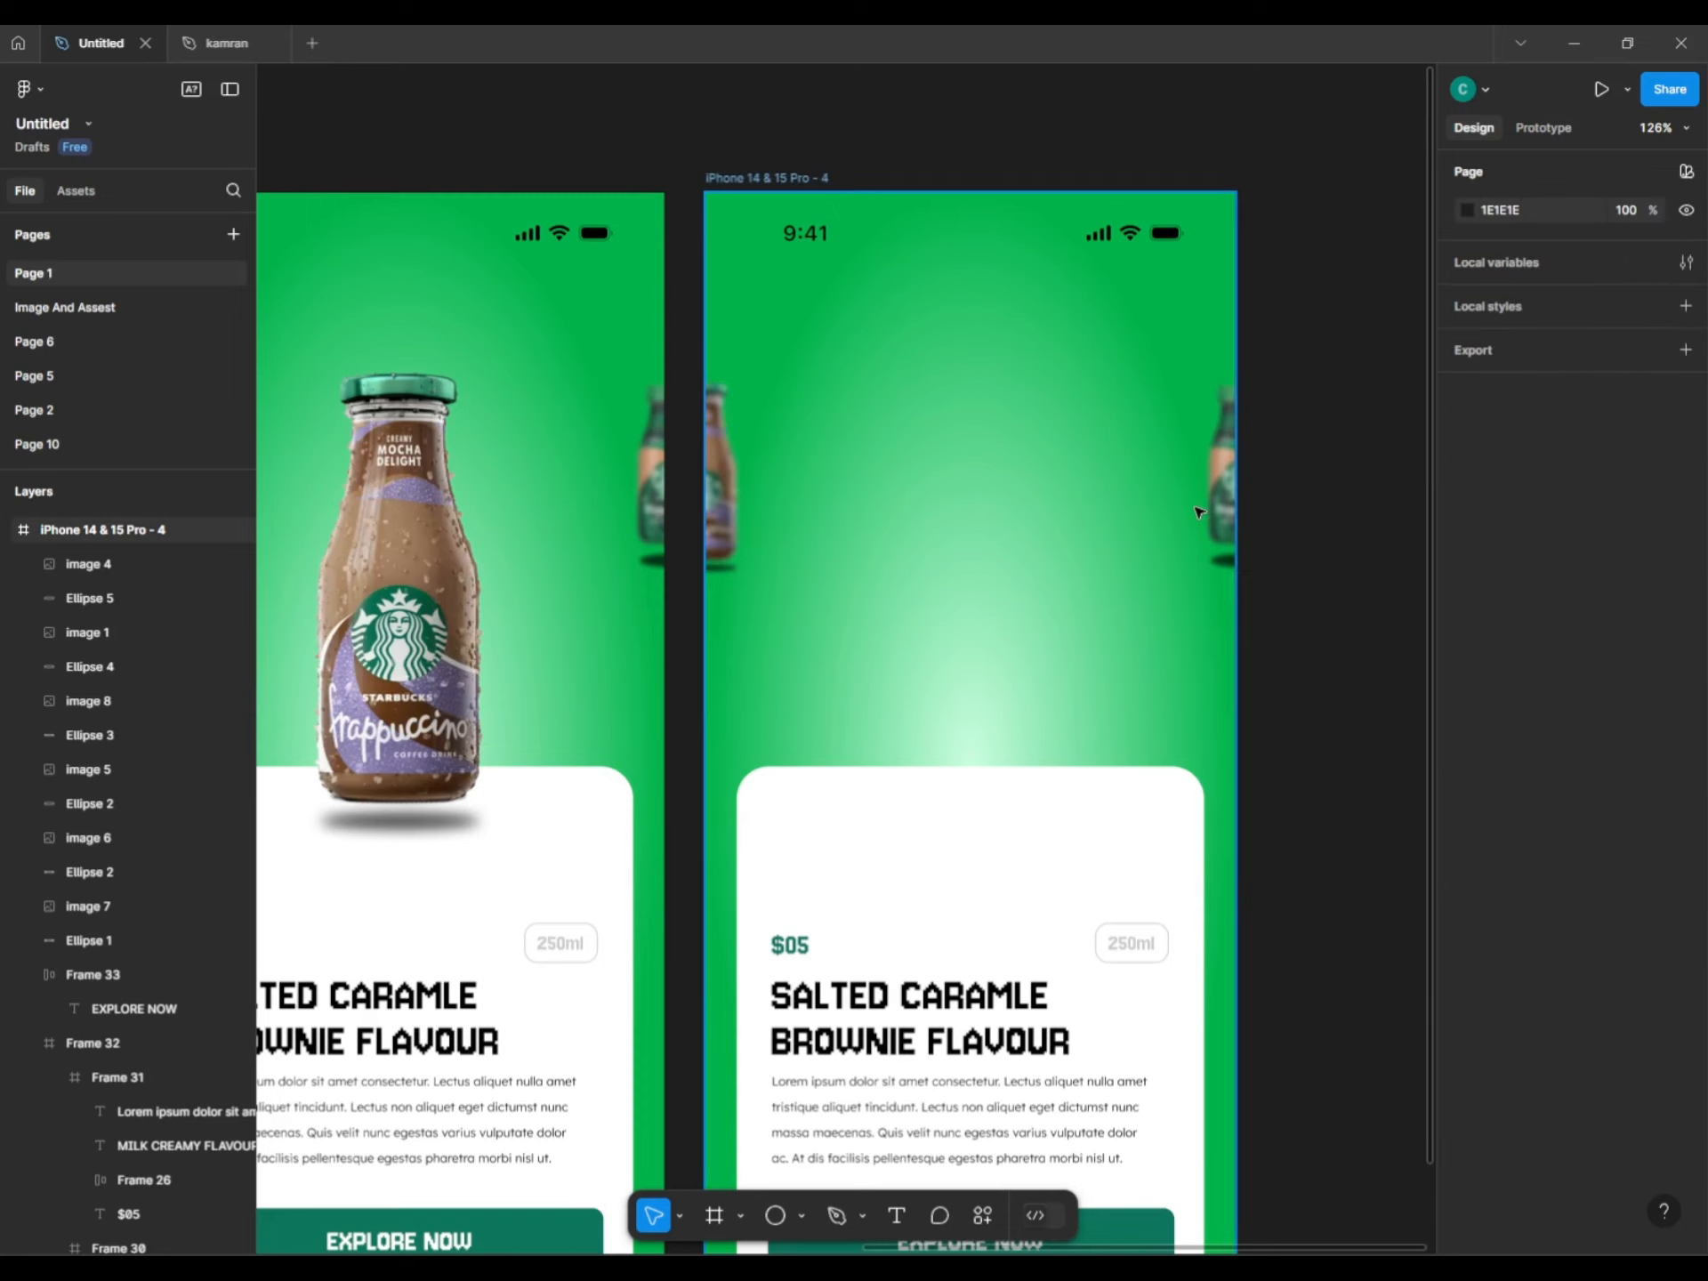
Move the green bottle and its shadow from the right edge to the screen centre, enlarged.
{"action": "left_click", "coordinate": [1232, 565]}
{"action": "left_click", "coordinate": [1222, 569], "text": "shift"}
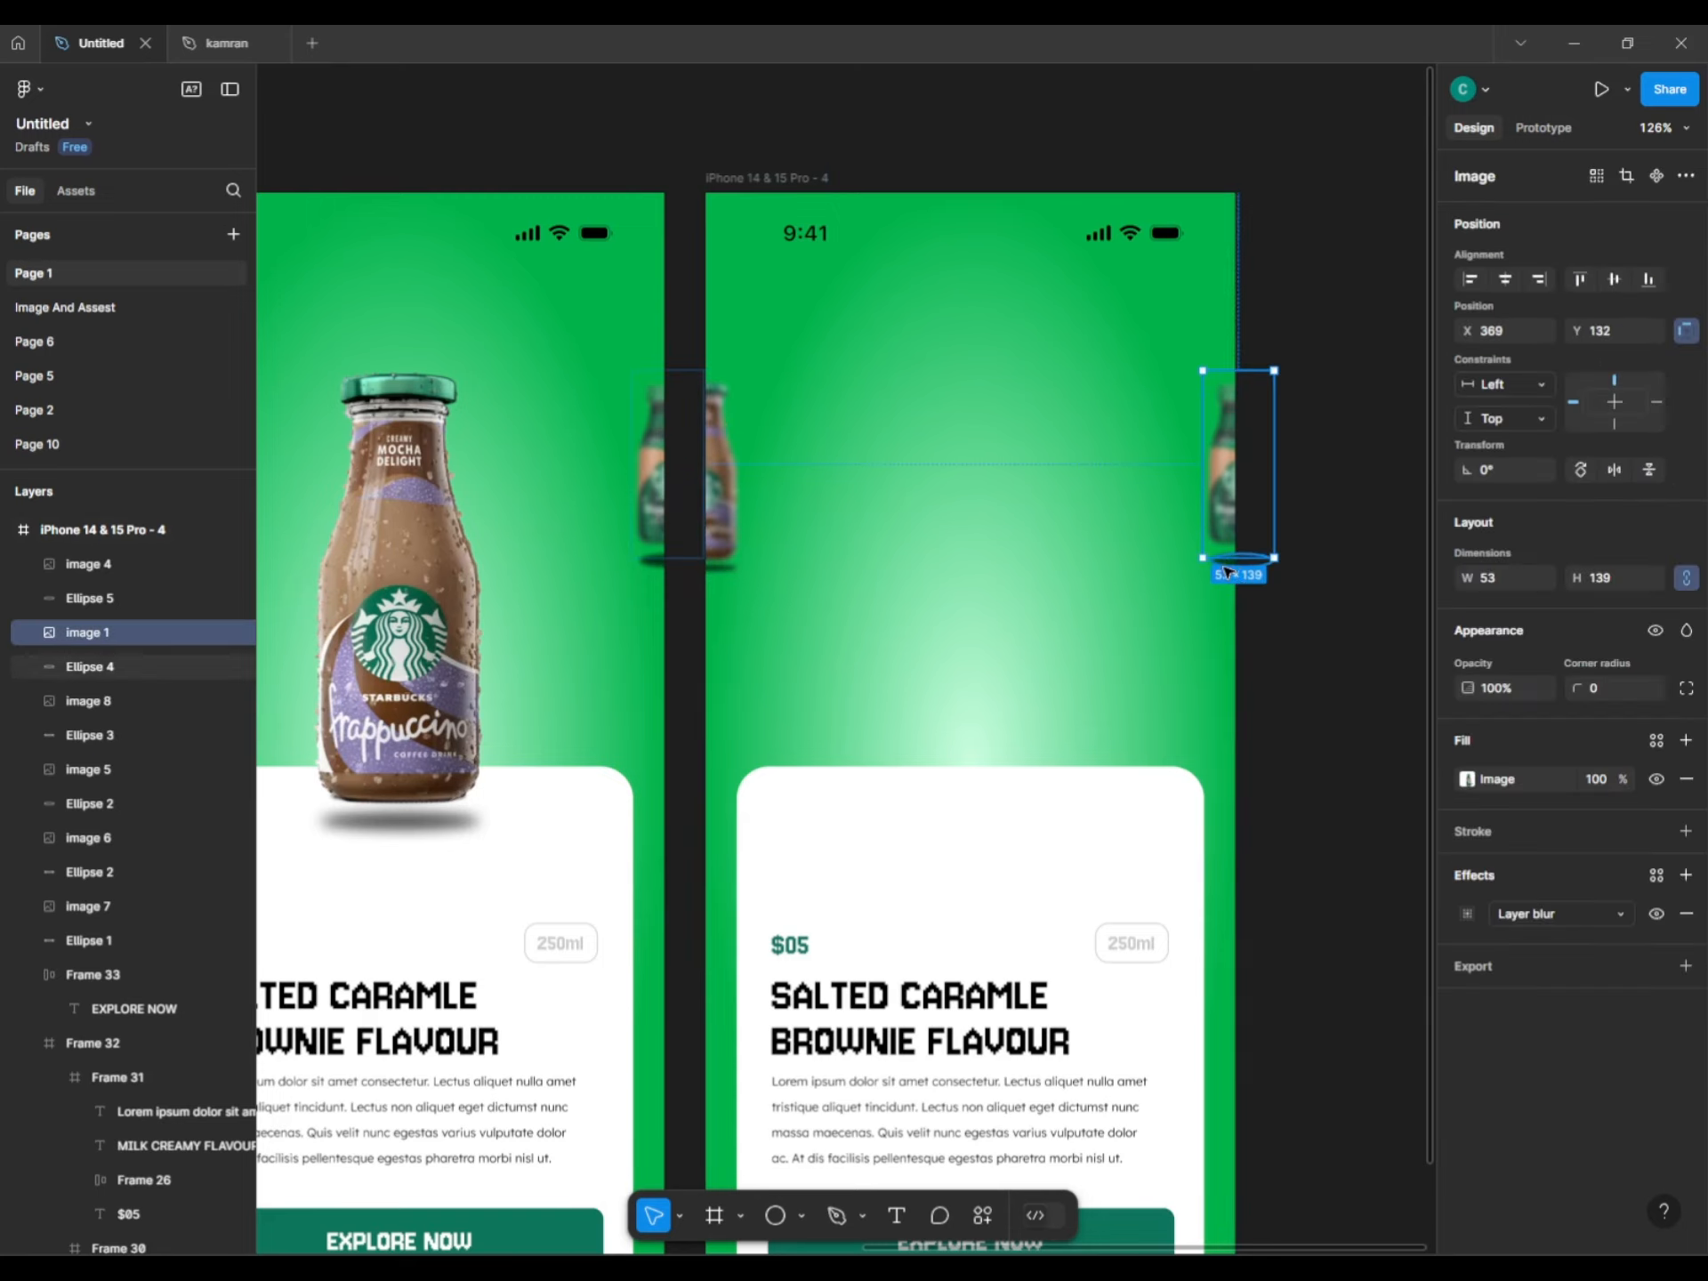
{"action": "left_click_drag", "start_coordinate": [1223, 574], "coordinate": [955, 761]}
{"action": "left_click_drag", "start_coordinate": [1007, 643], "coordinate": [1052, 472]}
{"action": "left_click_drag", "start_coordinate": [1011, 700], "coordinate": [1014, 589]}
Set the shadow ellipse's blur to 11 and flatten it slightly.
{"action": "left_click", "coordinate": [978, 832]}
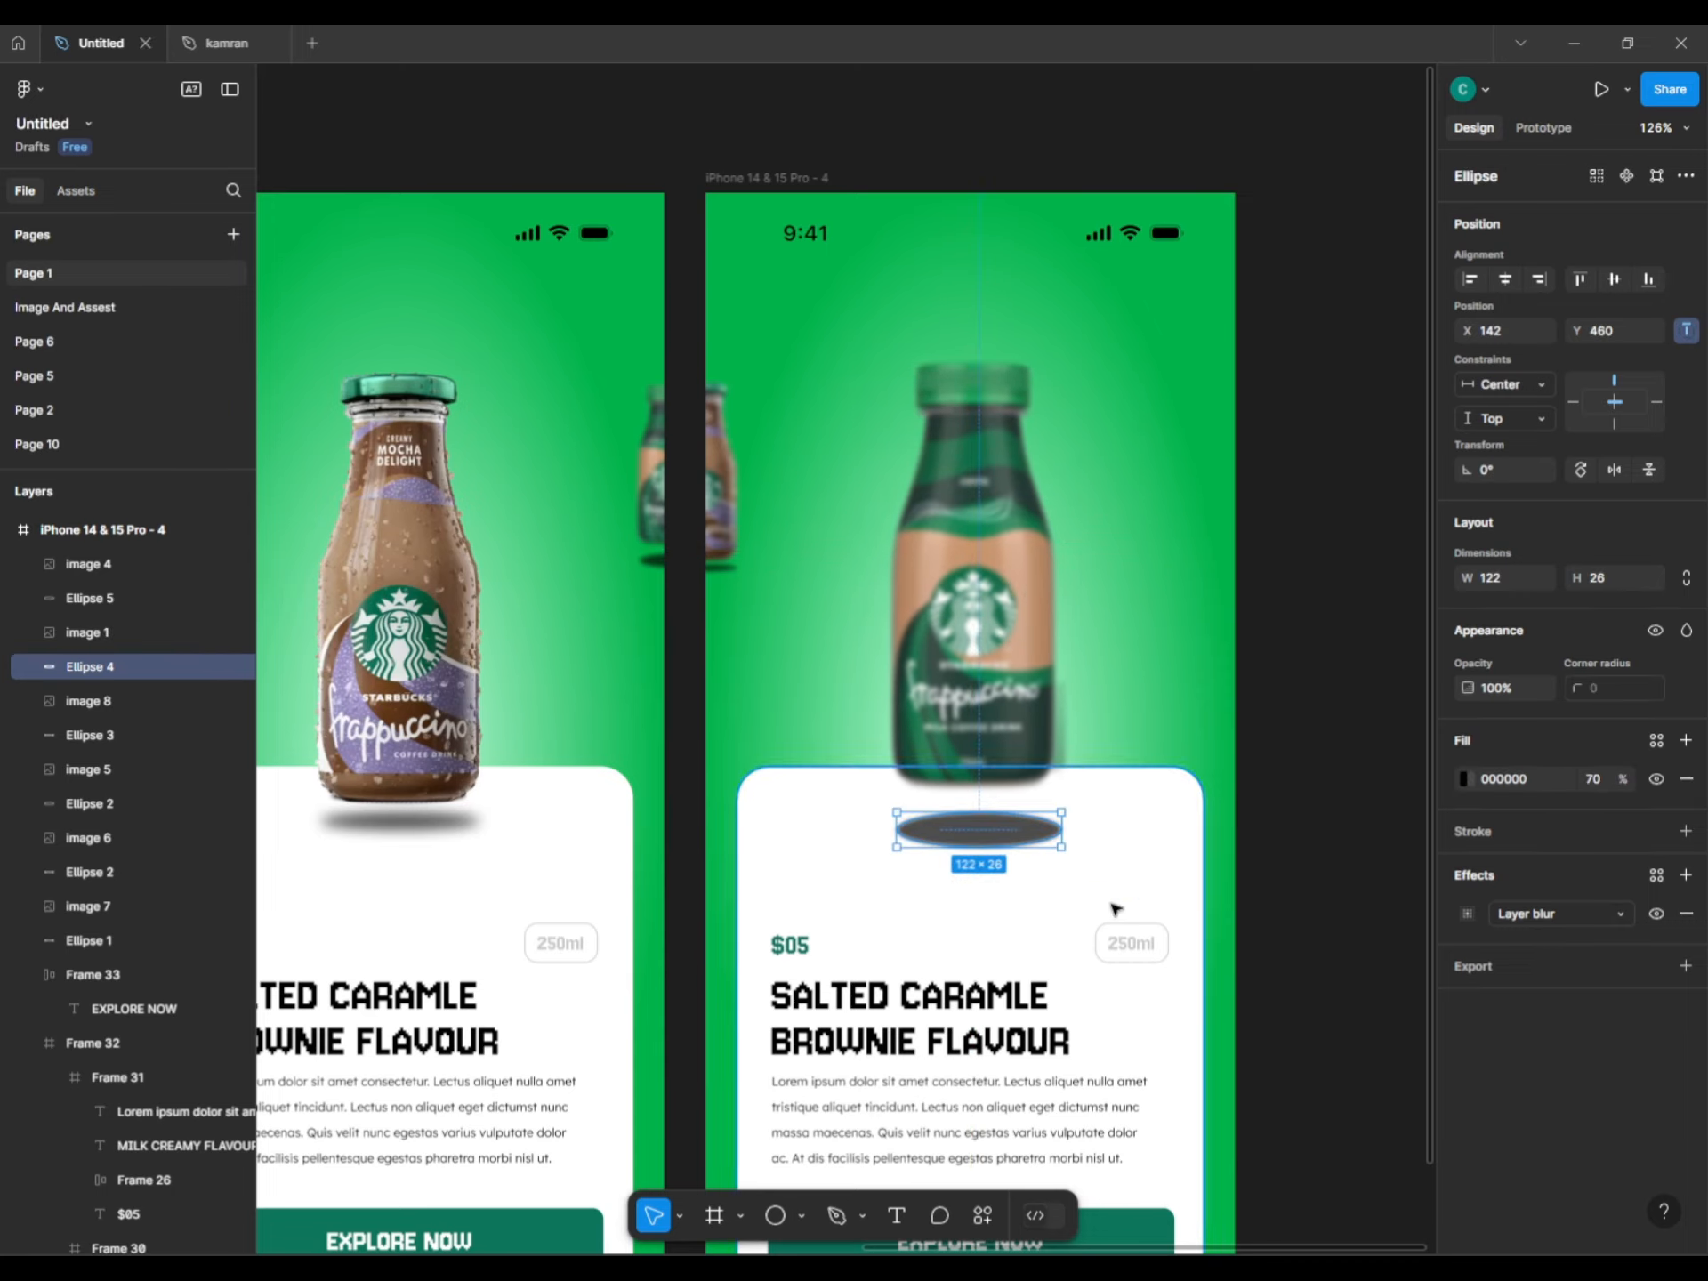
{"action": "left_click", "coordinate": [1468, 915]}
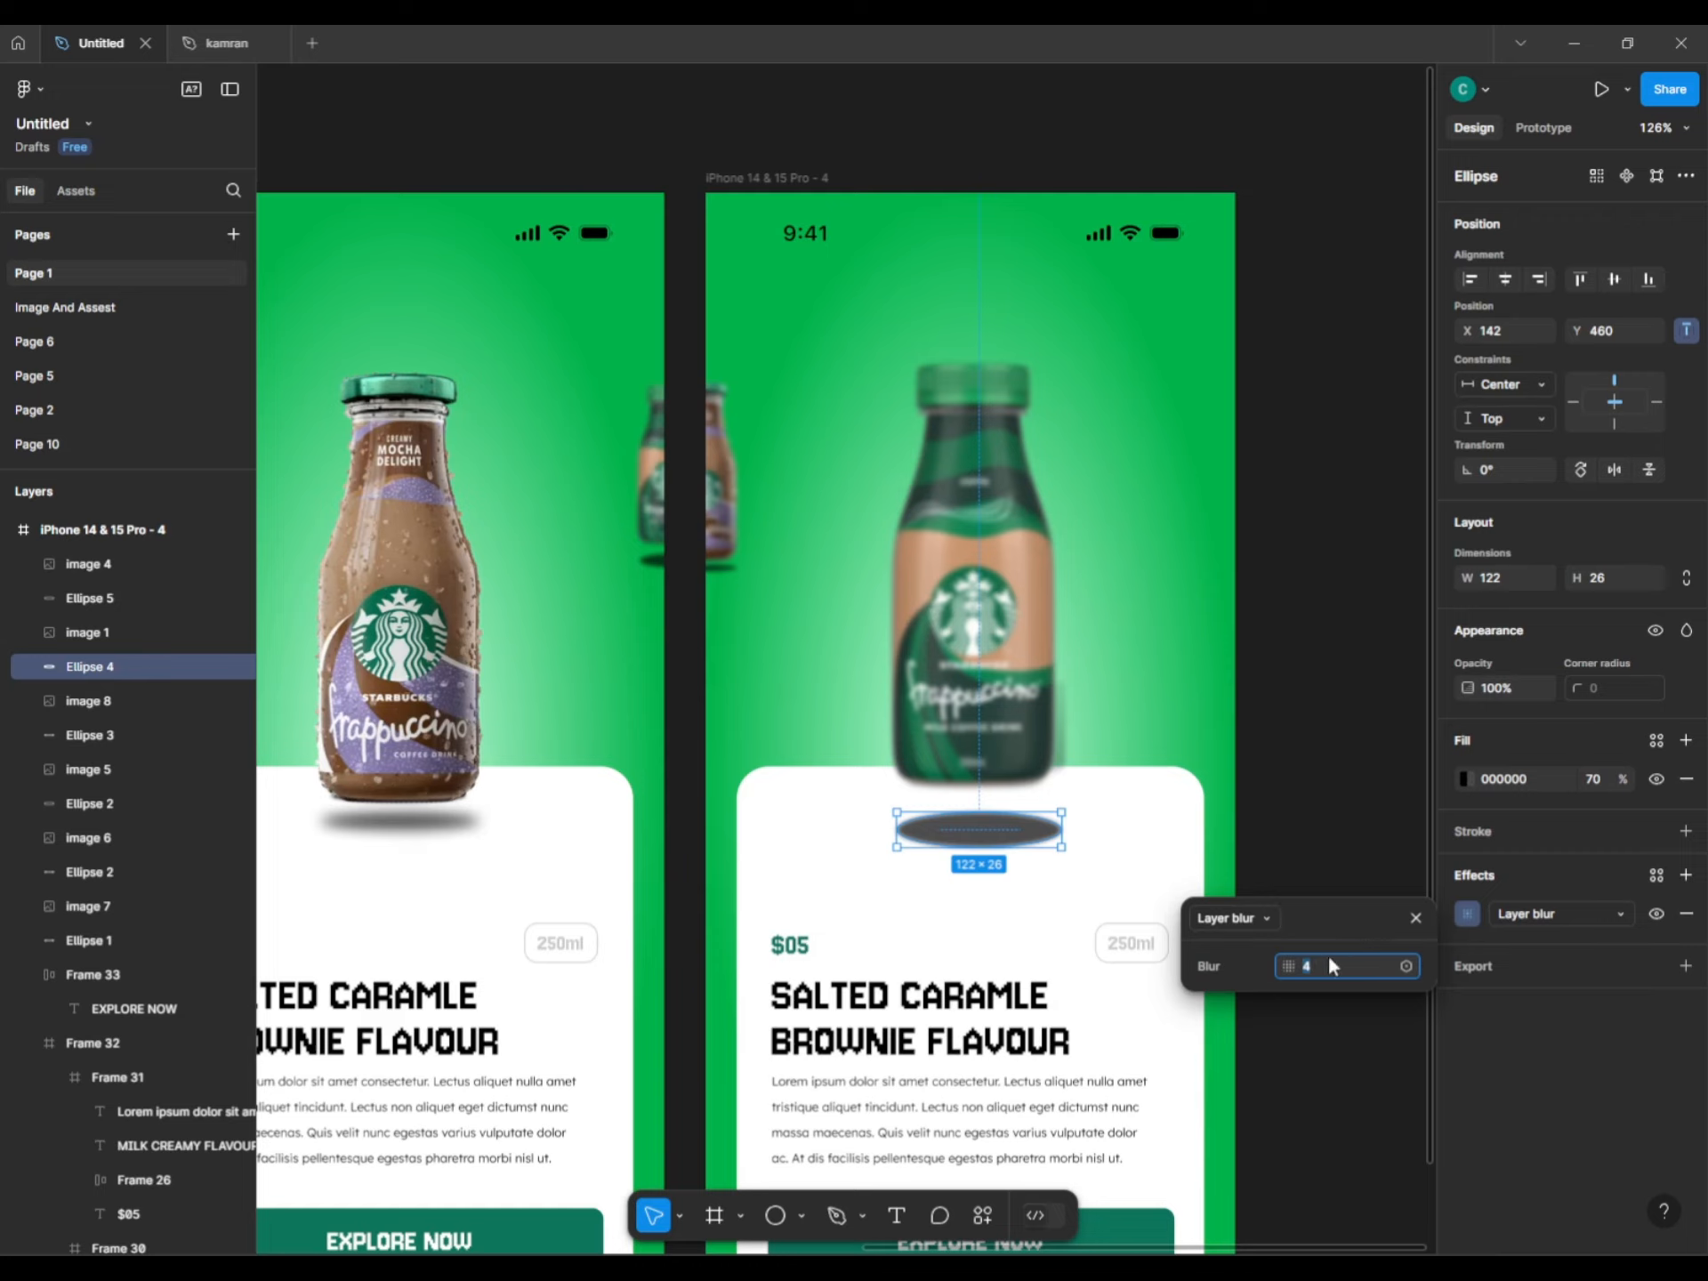
{"action": "type", "text": "11"}
{"action": "key", "text": "Return"}
{"action": "left_click_drag", "start_coordinate": [993, 838], "coordinate": [994, 827]}
Hide the bottle's Layer blur so it is sharp, and resize it to 141×352.
{"action": "left_click", "coordinate": [951, 714]}
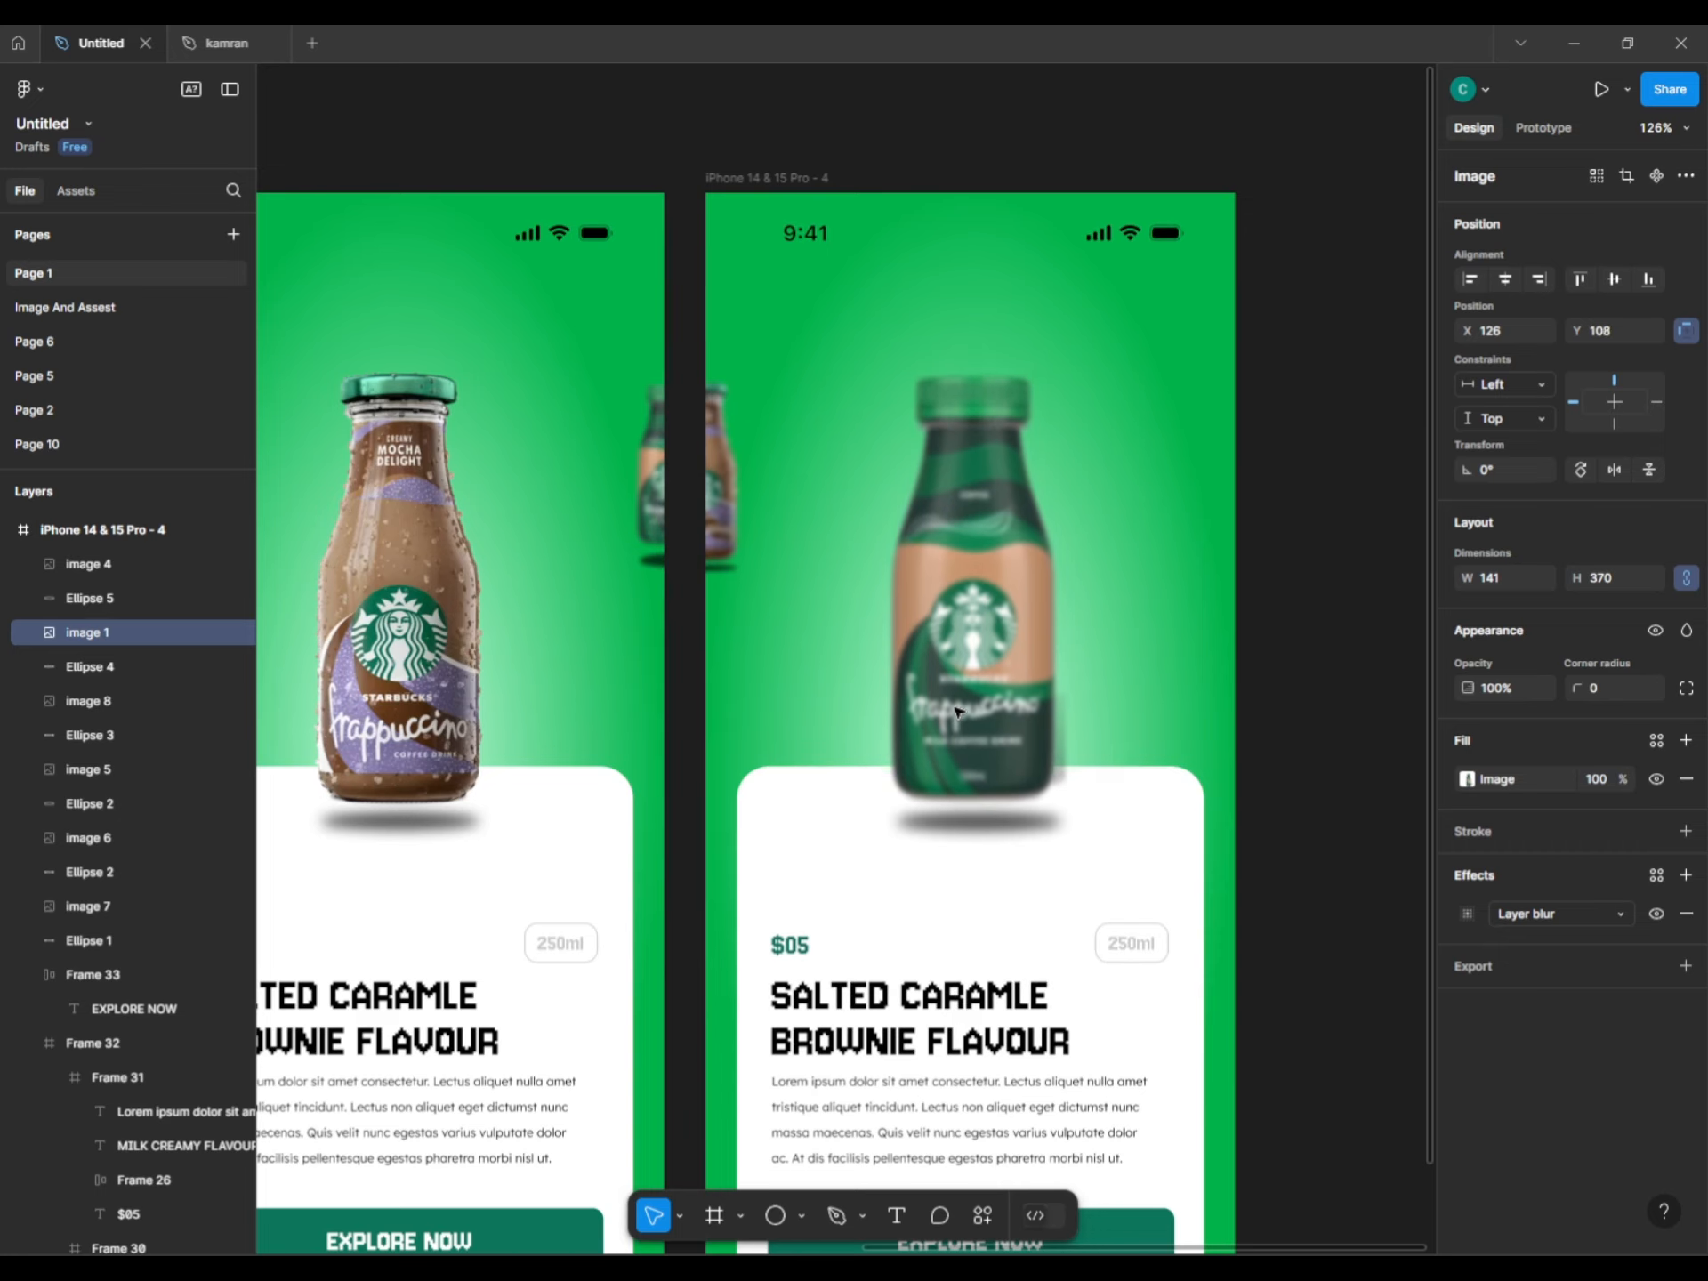
{"action": "left_click", "coordinate": [1656, 914]}
{"action": "left_click", "coordinate": [1349, 792]}
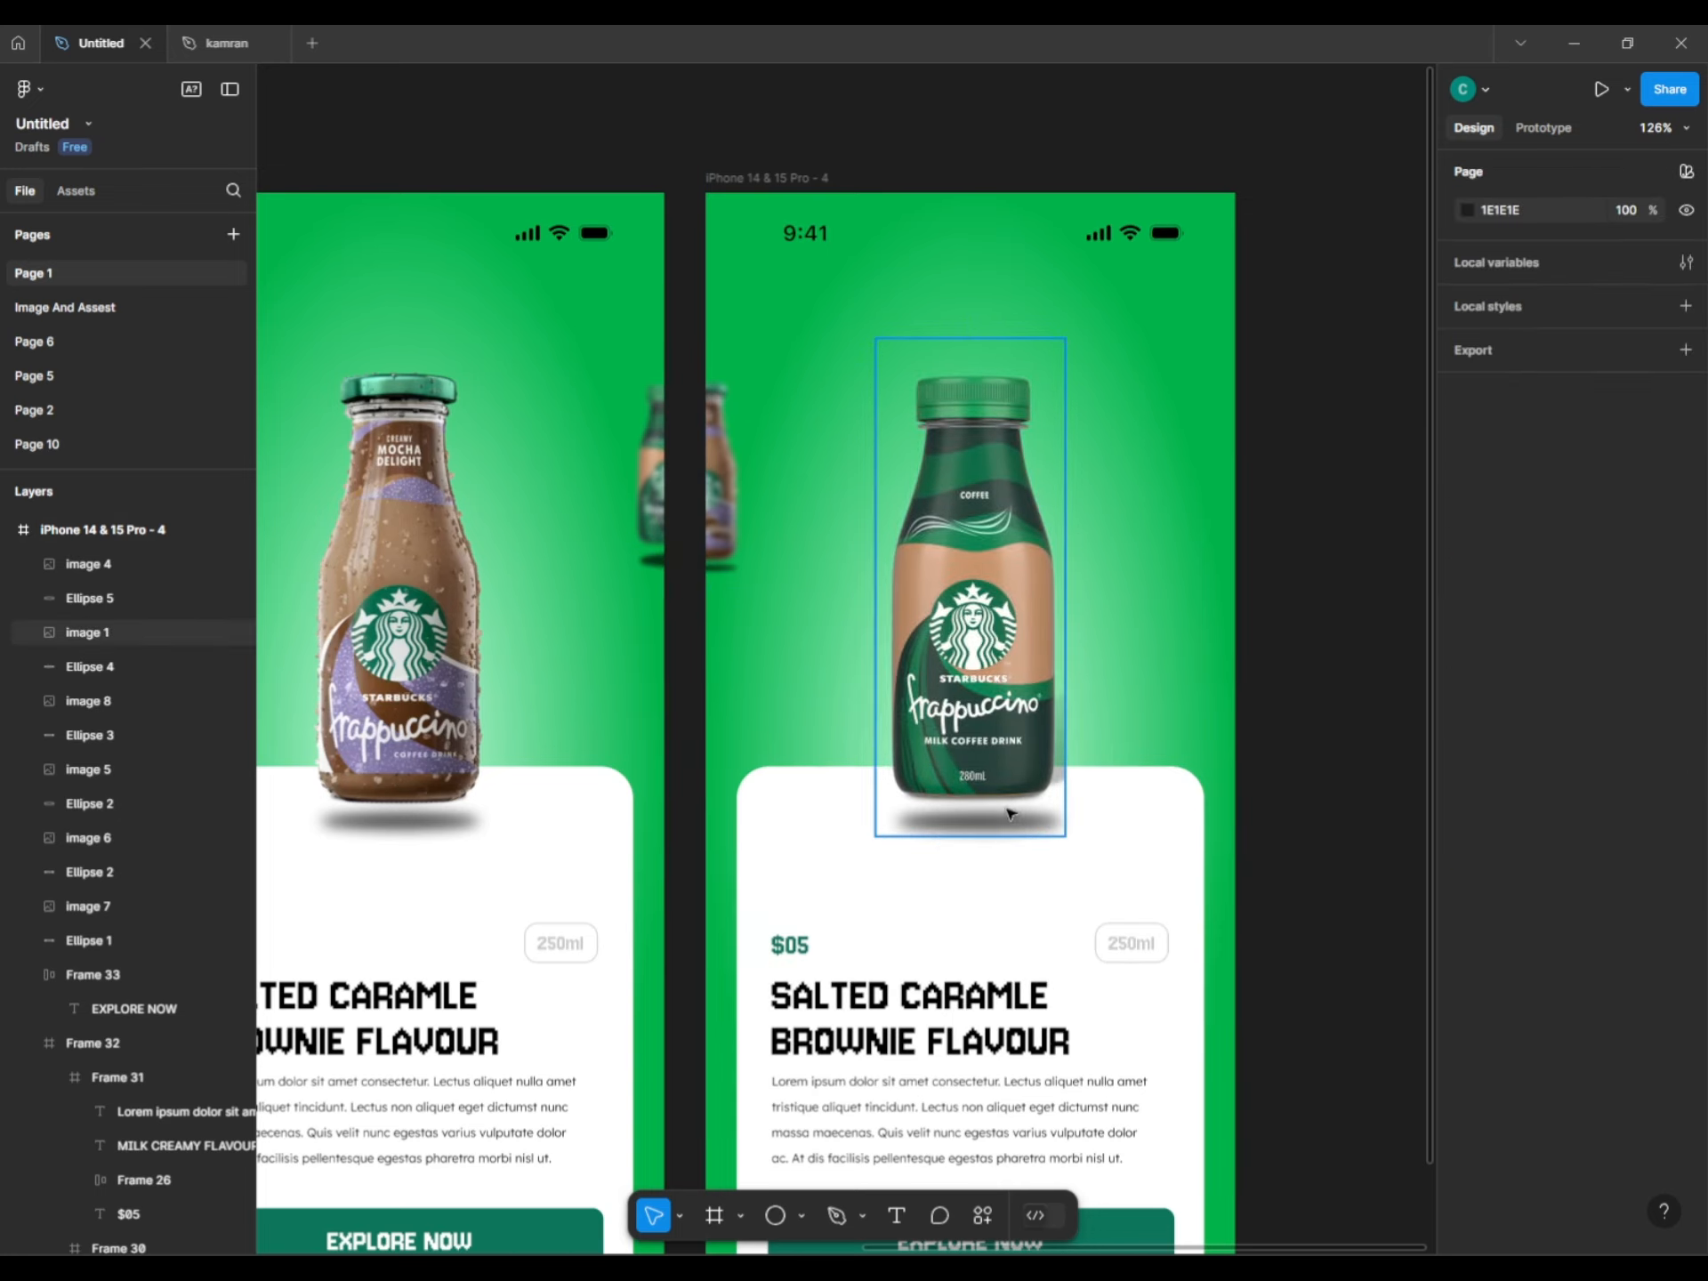
{"action": "left_click", "coordinate": [1006, 812]}
{"action": "left_click_drag", "start_coordinate": [920, 839], "coordinate": [926, 809]}
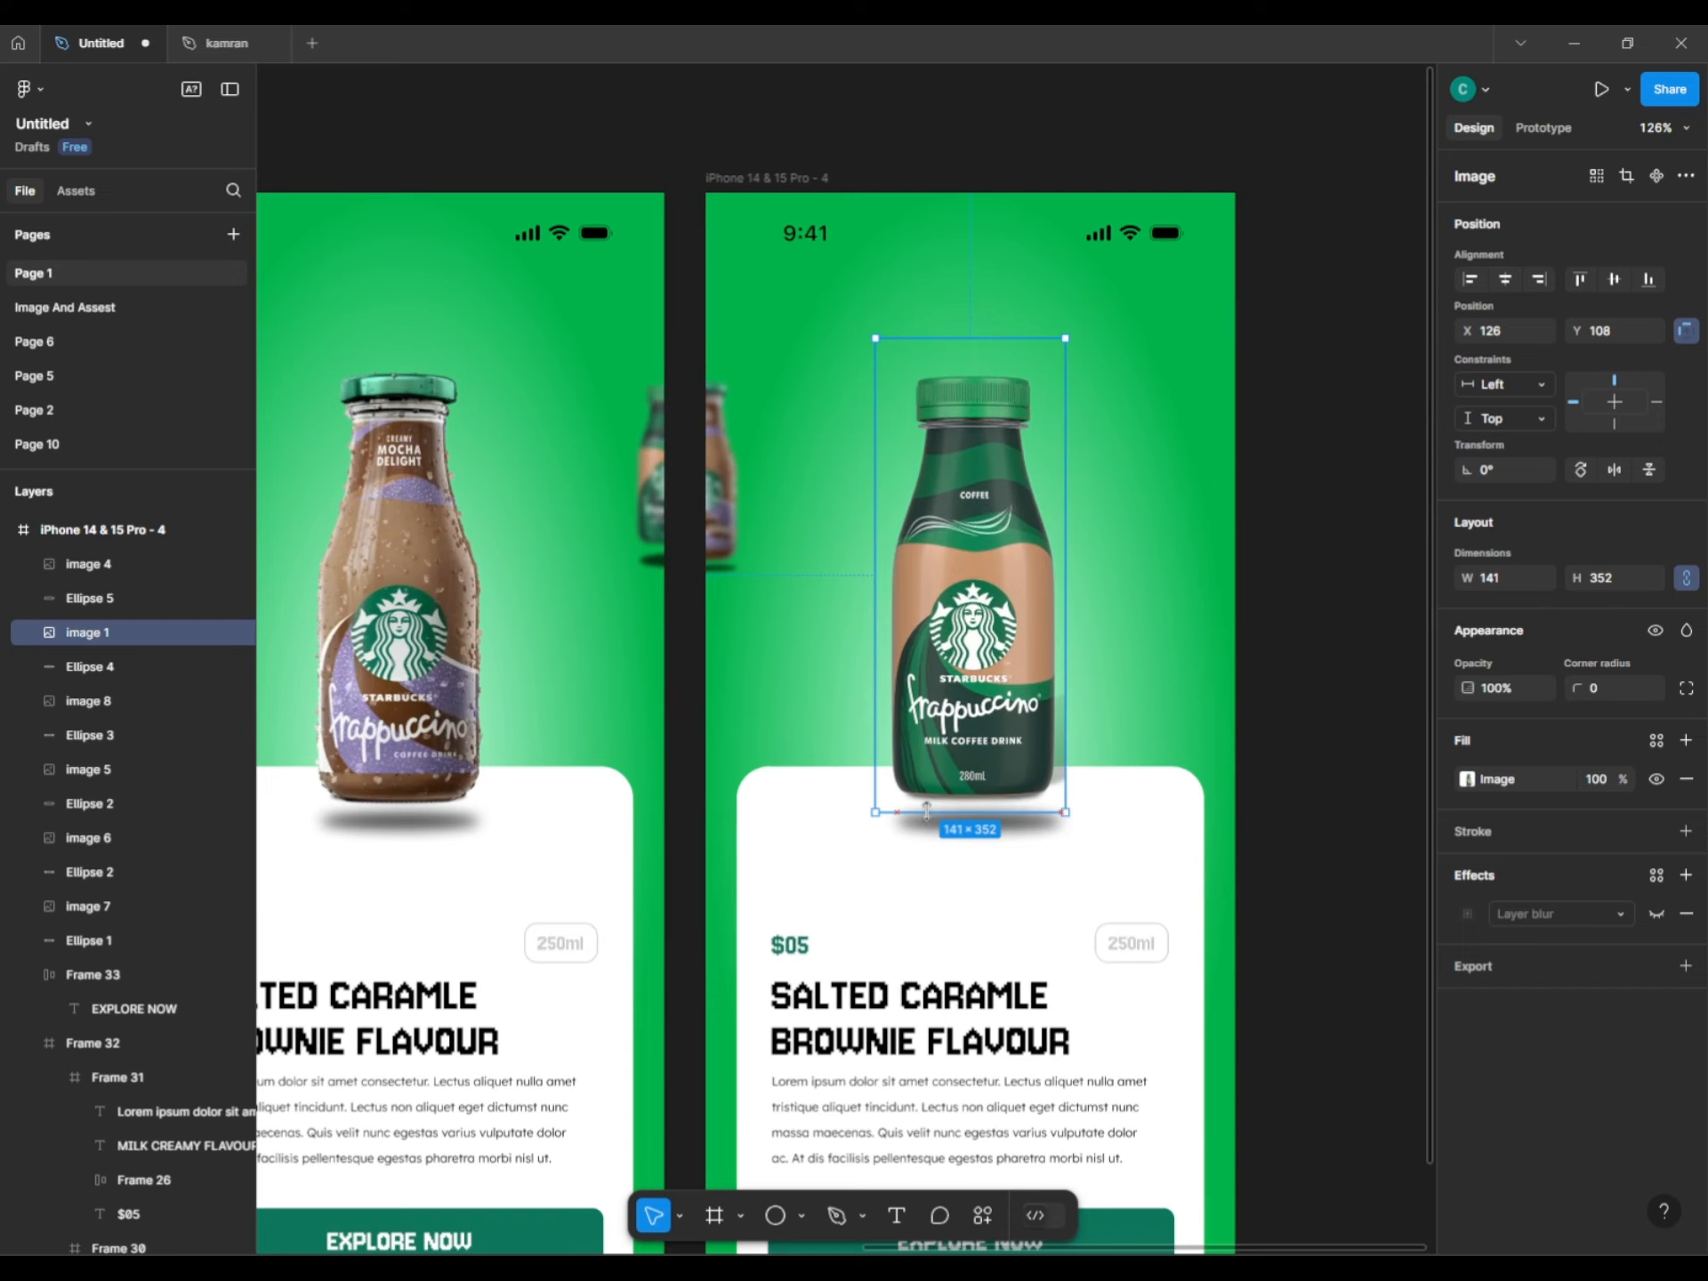
{"action": "left_click", "coordinate": [940, 823], "text": "shift"}
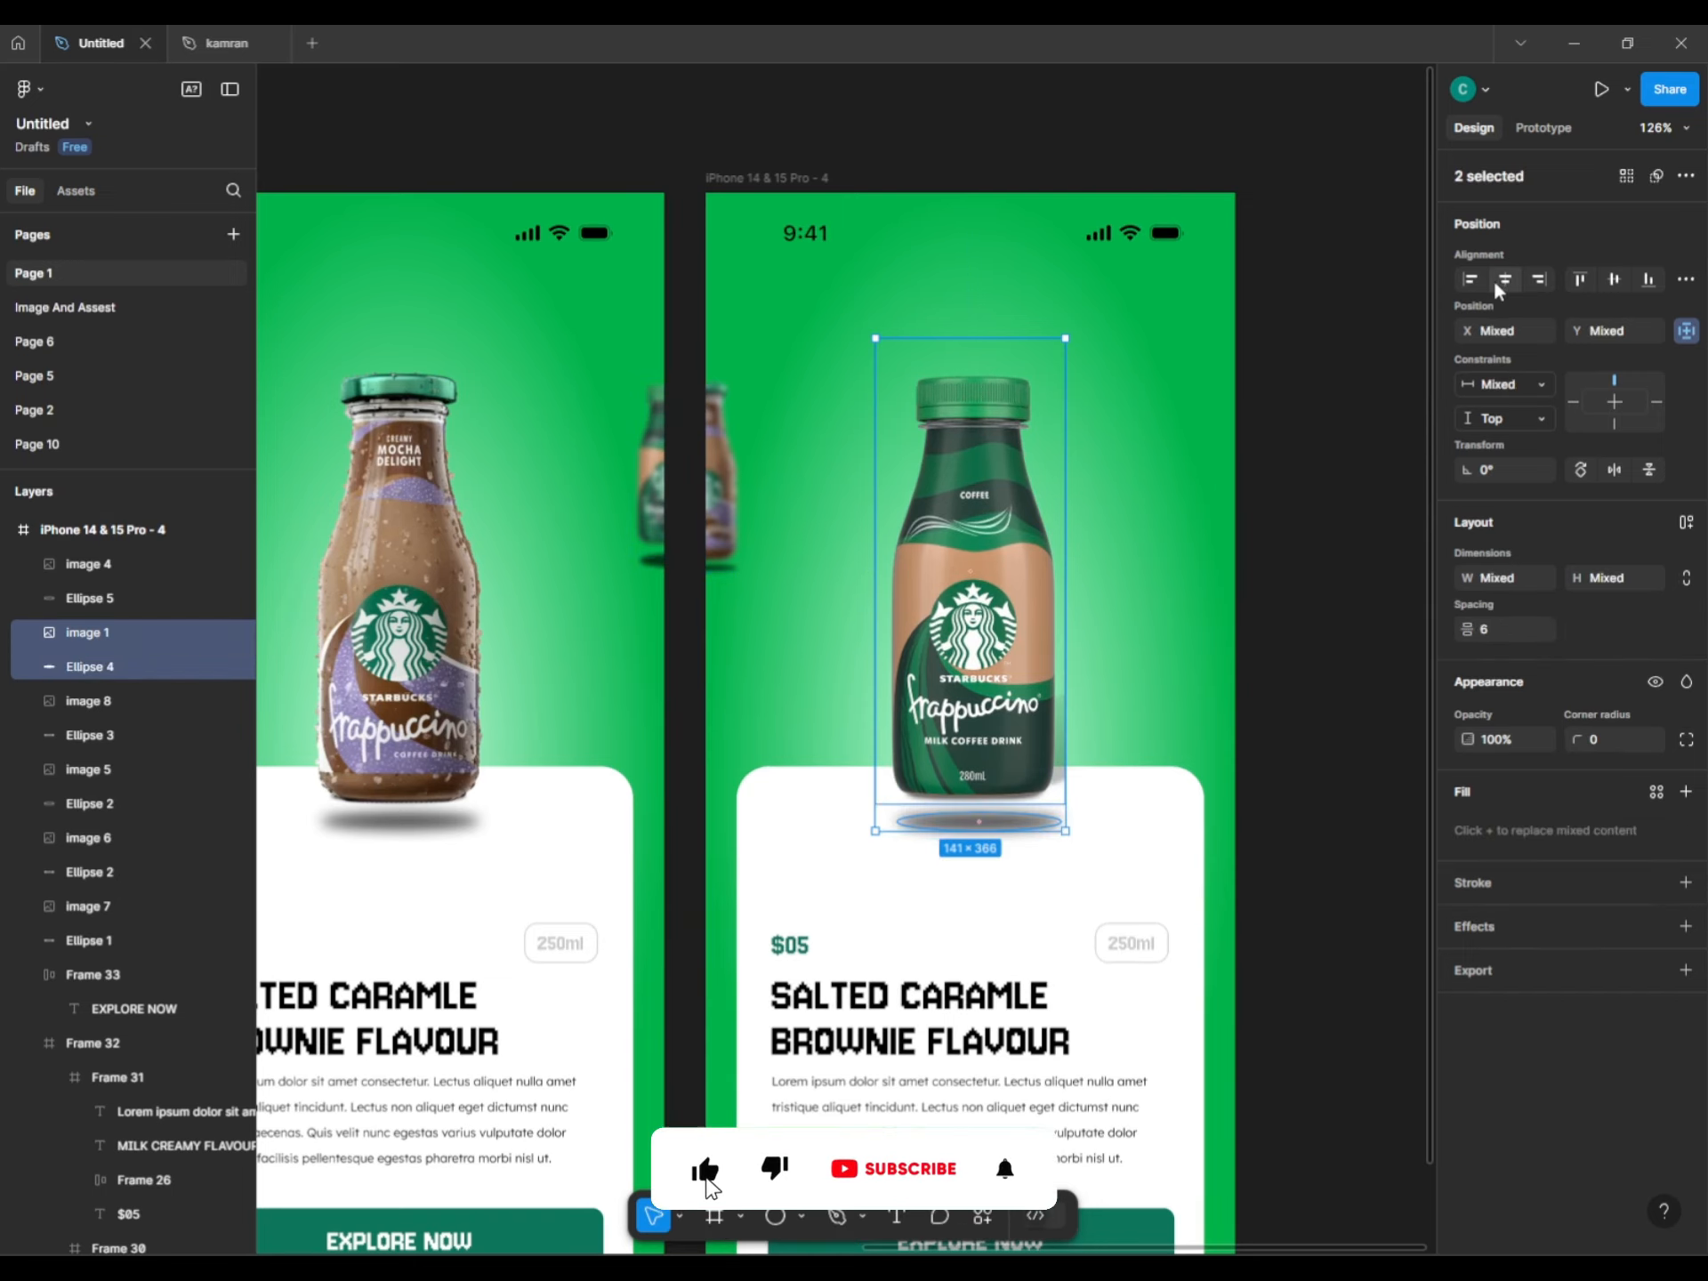
{"action": "scroll", "coordinate": [1331, 682], "scroll_direction": "down", "scroll_amount": 3}
Alt-drag frame iPhone 14 & 15 Pro - 4 rightward to create iPhone 14 & 15 Pro - 5.
{"action": "left_click", "coordinate": [1343, 637]}
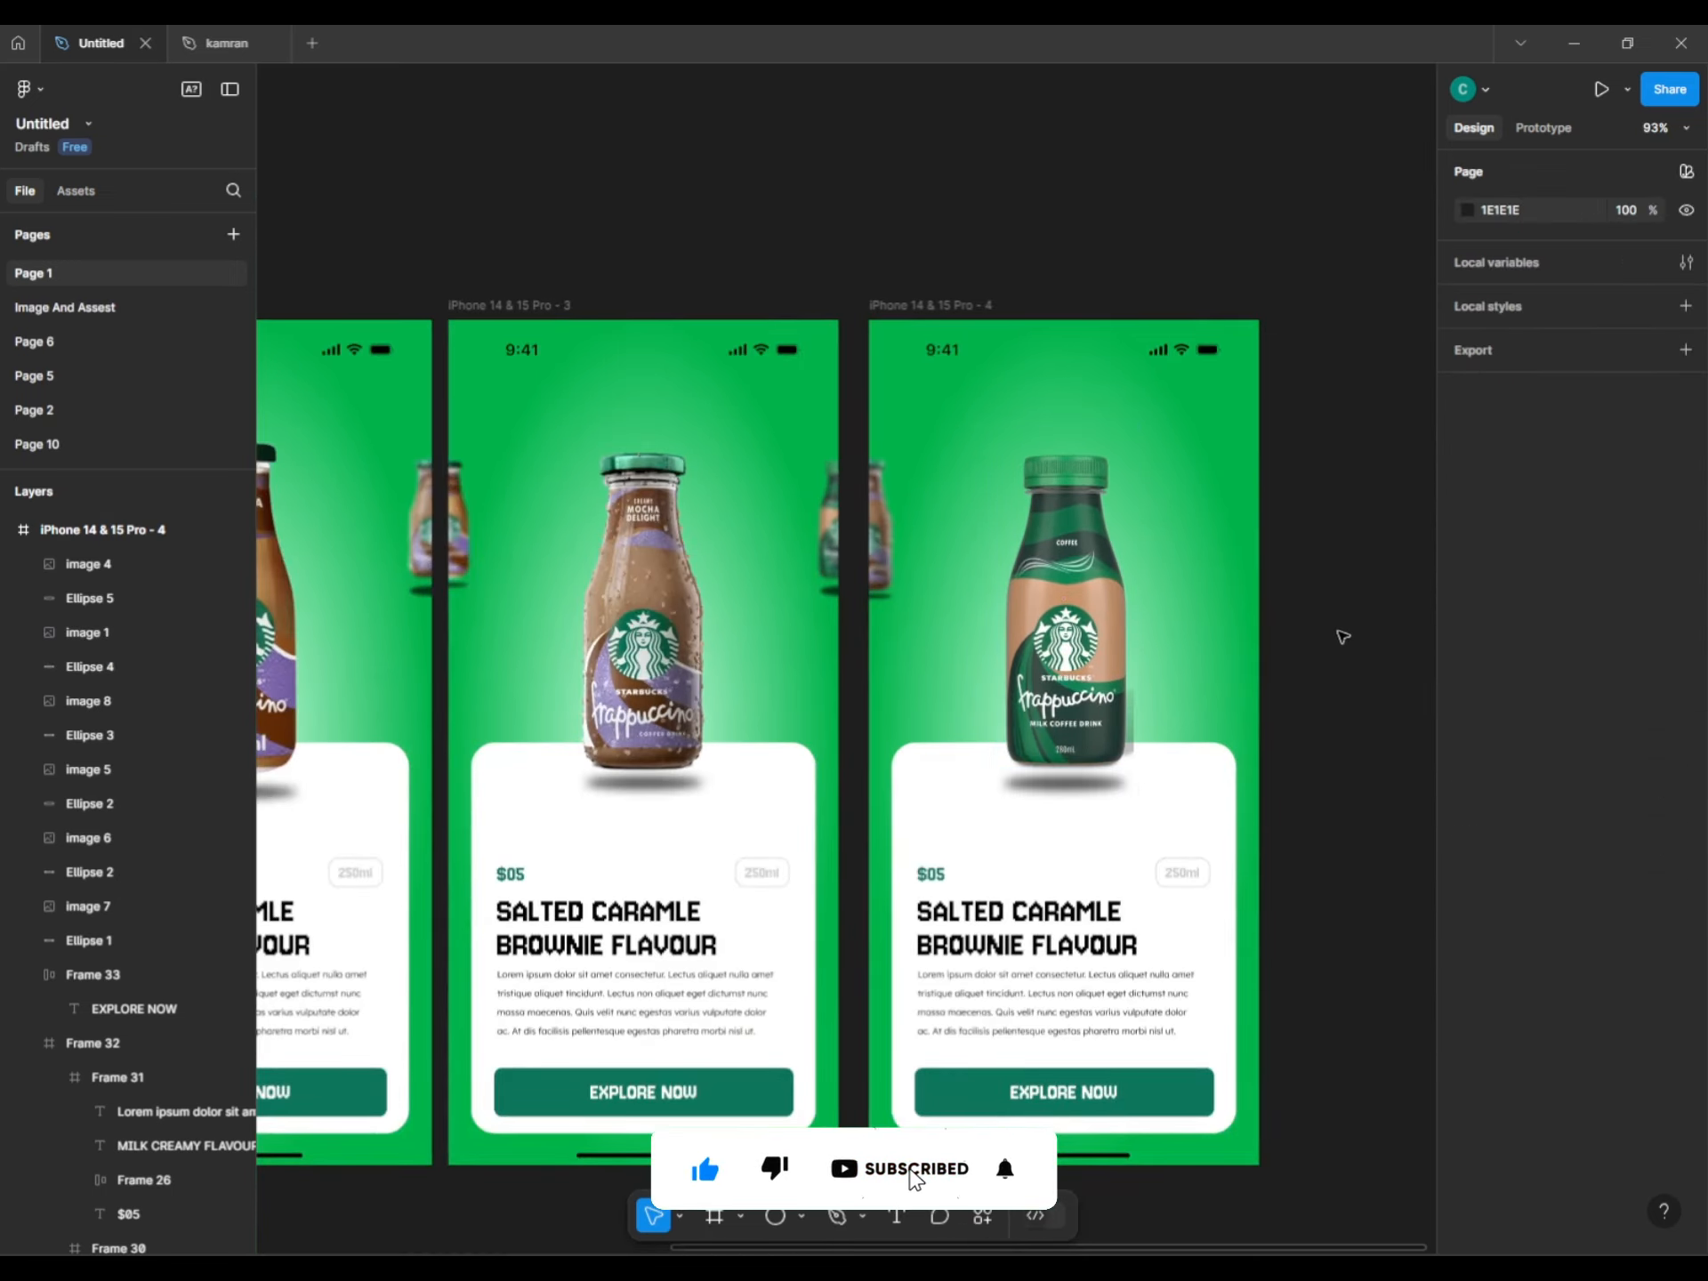
{"action": "left_click_drag", "start_coordinate": [1343, 637], "coordinate": [1281, 640]}
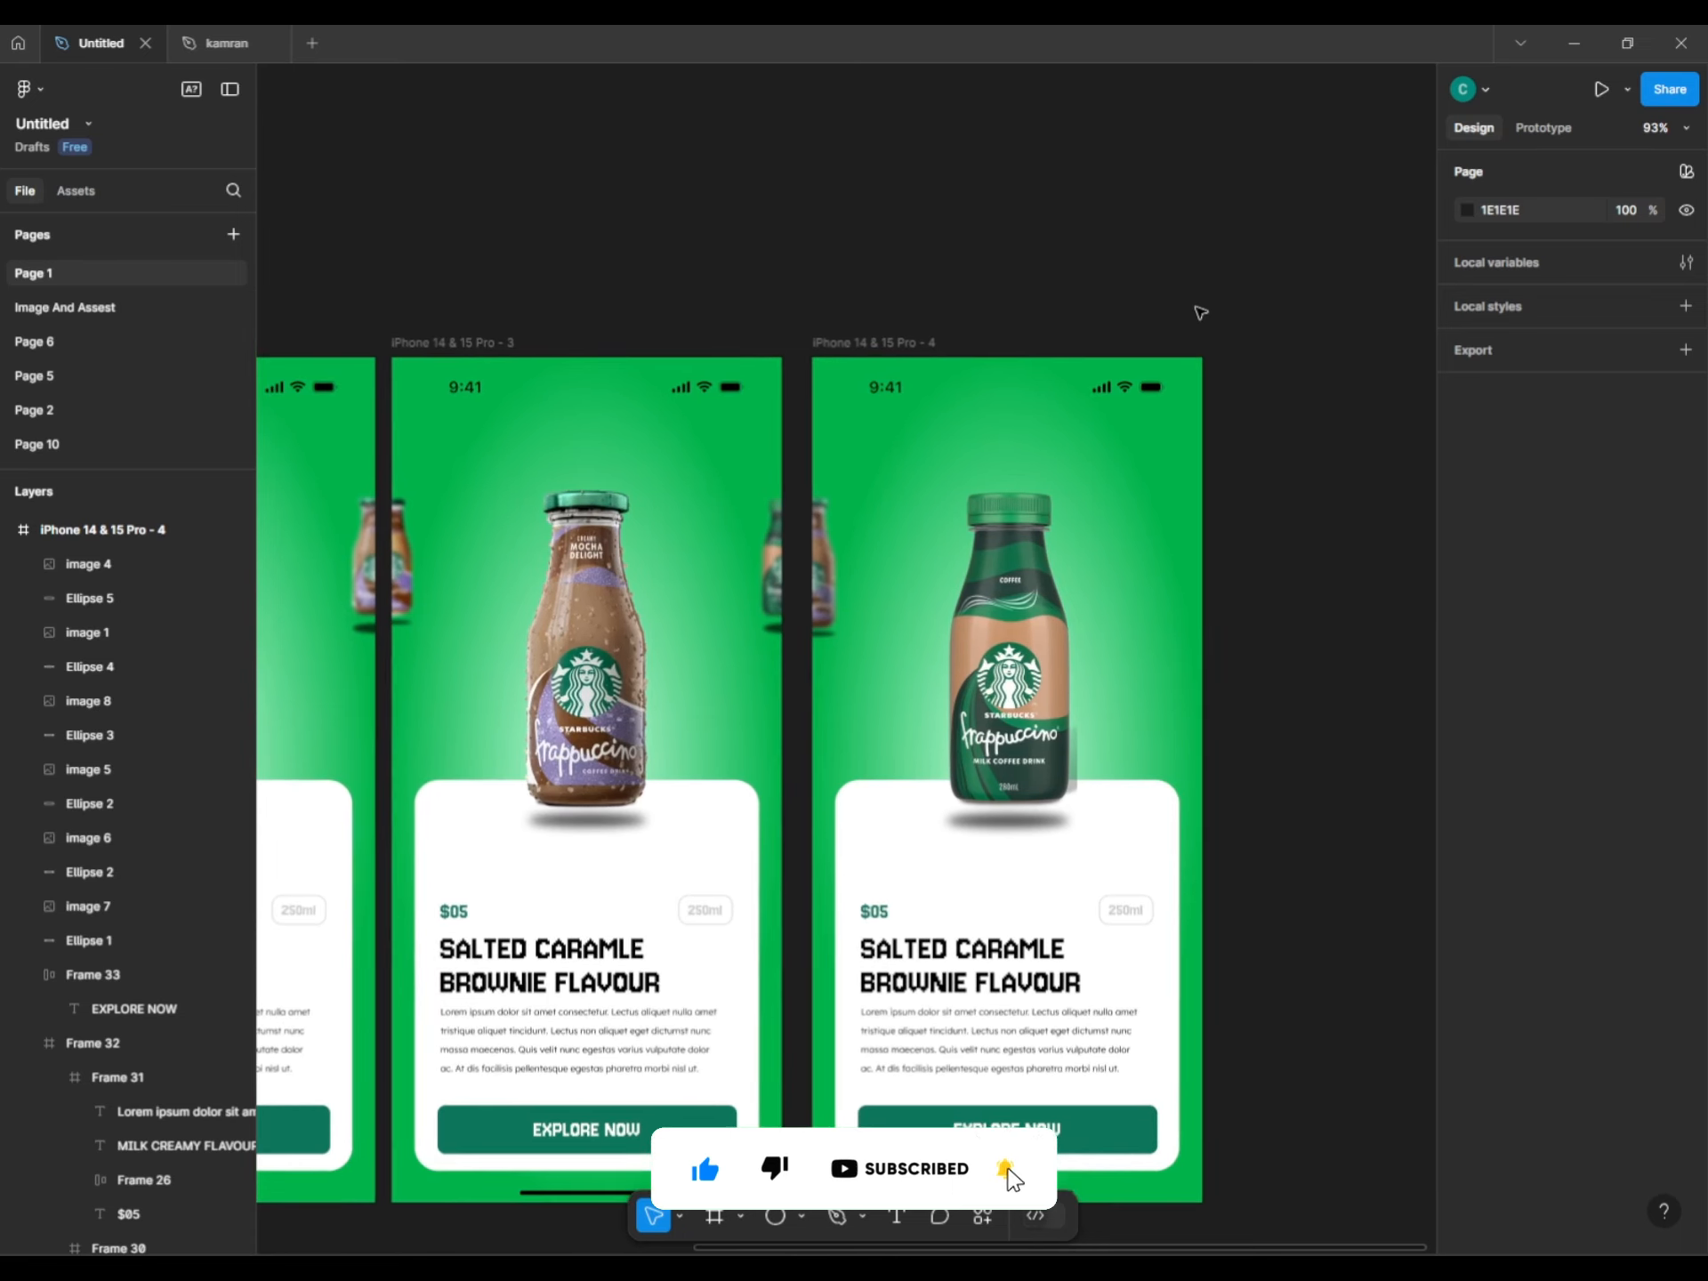
{"action": "left_click_drag", "start_coordinate": [1200, 312], "coordinate": [1269, 542]}
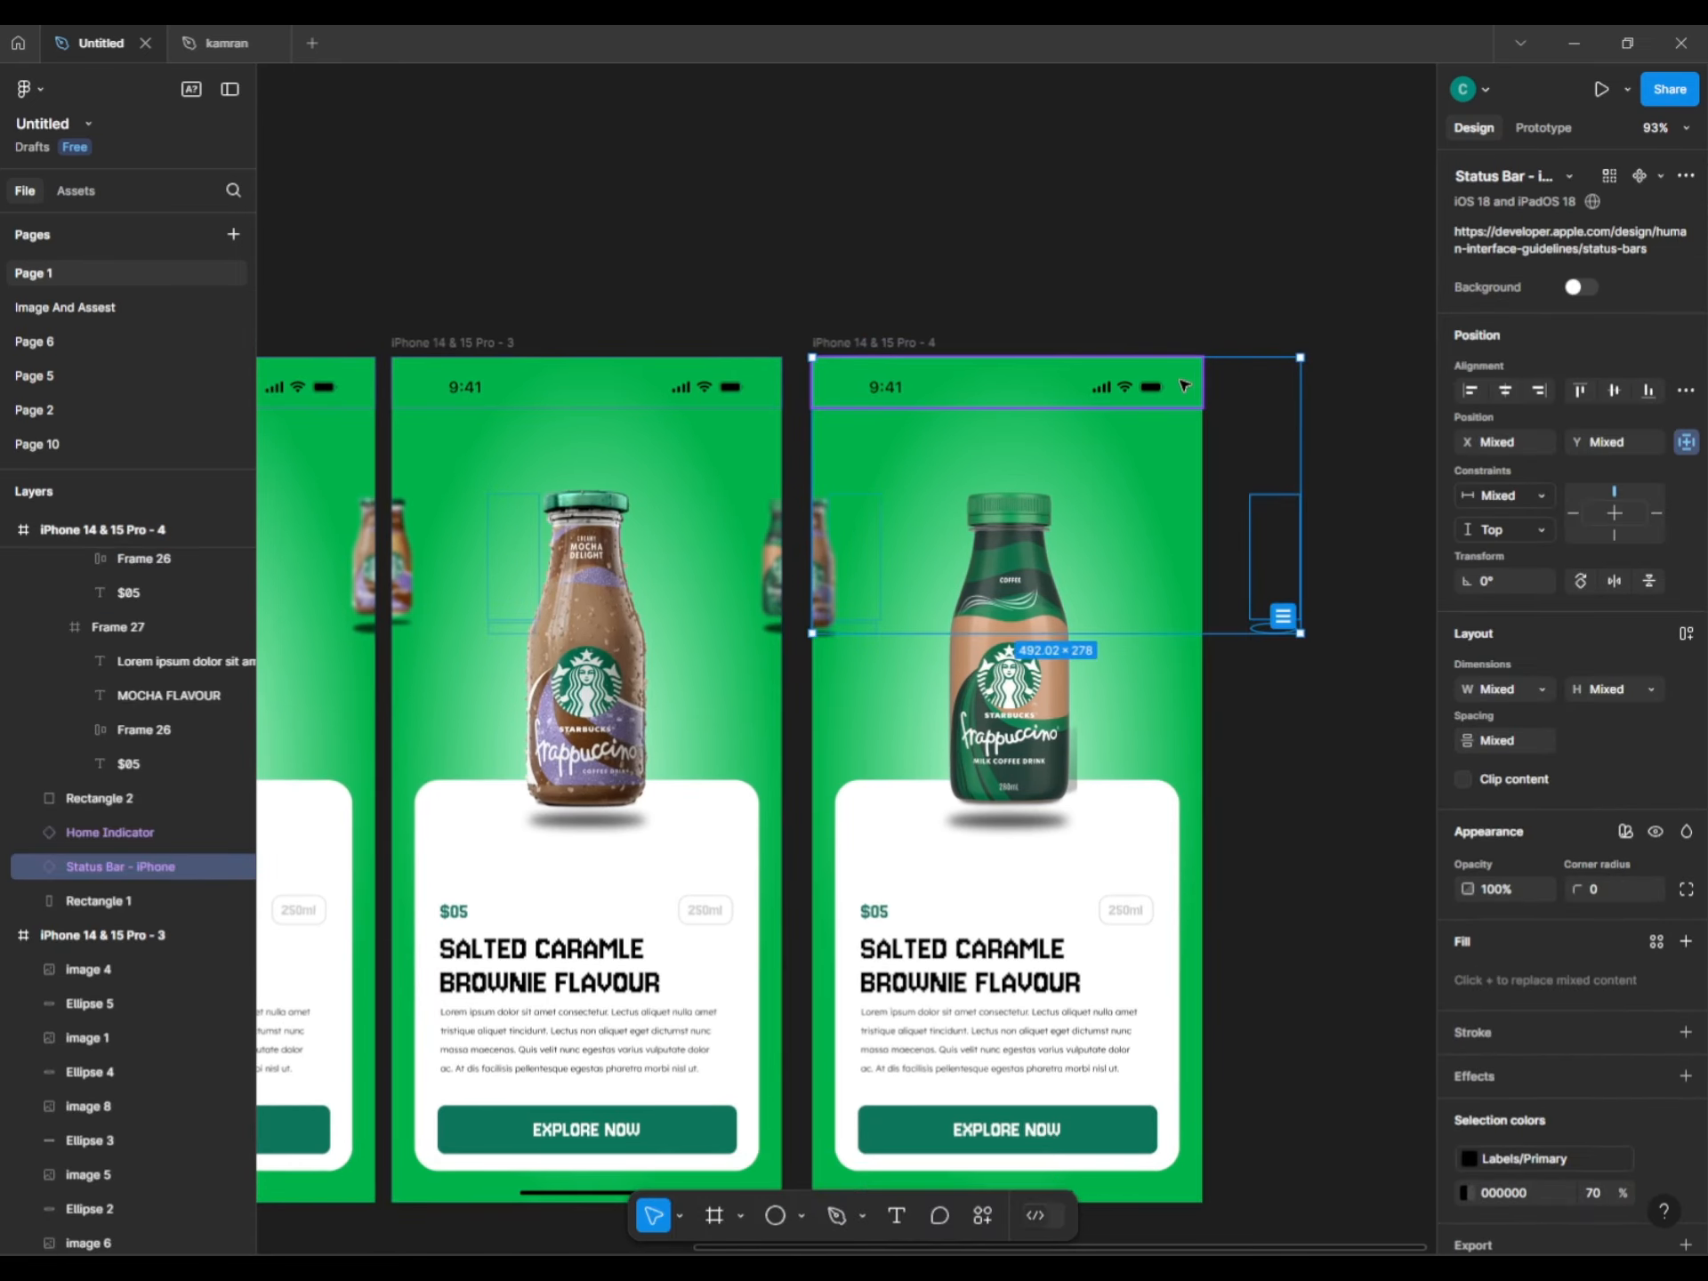
{"action": "left_click_drag", "start_coordinate": [1185, 385], "coordinate": [1191, 386]}
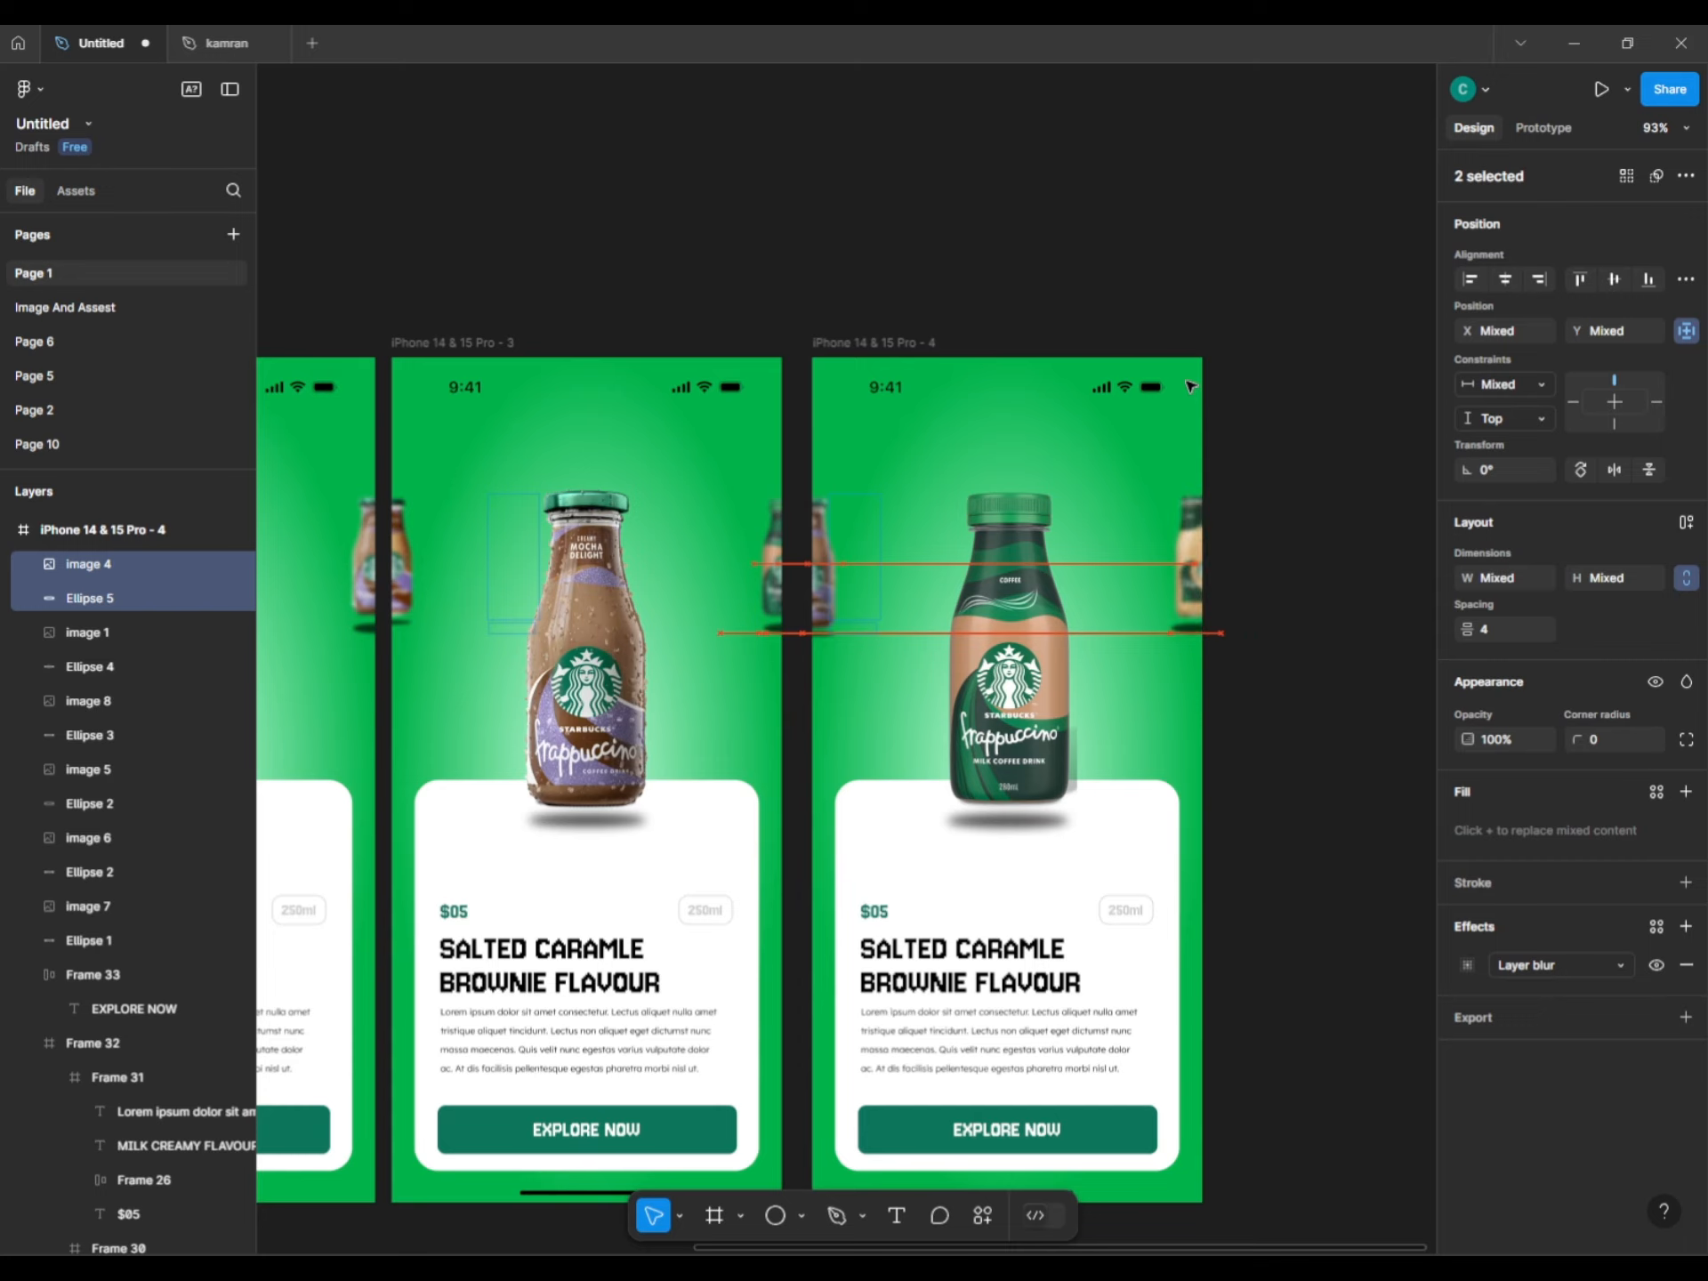
{"action": "left_click", "coordinate": [1328, 467]}
{"action": "scroll", "coordinate": [1328, 467], "scroll_direction": "down", "scroll_amount": 6}
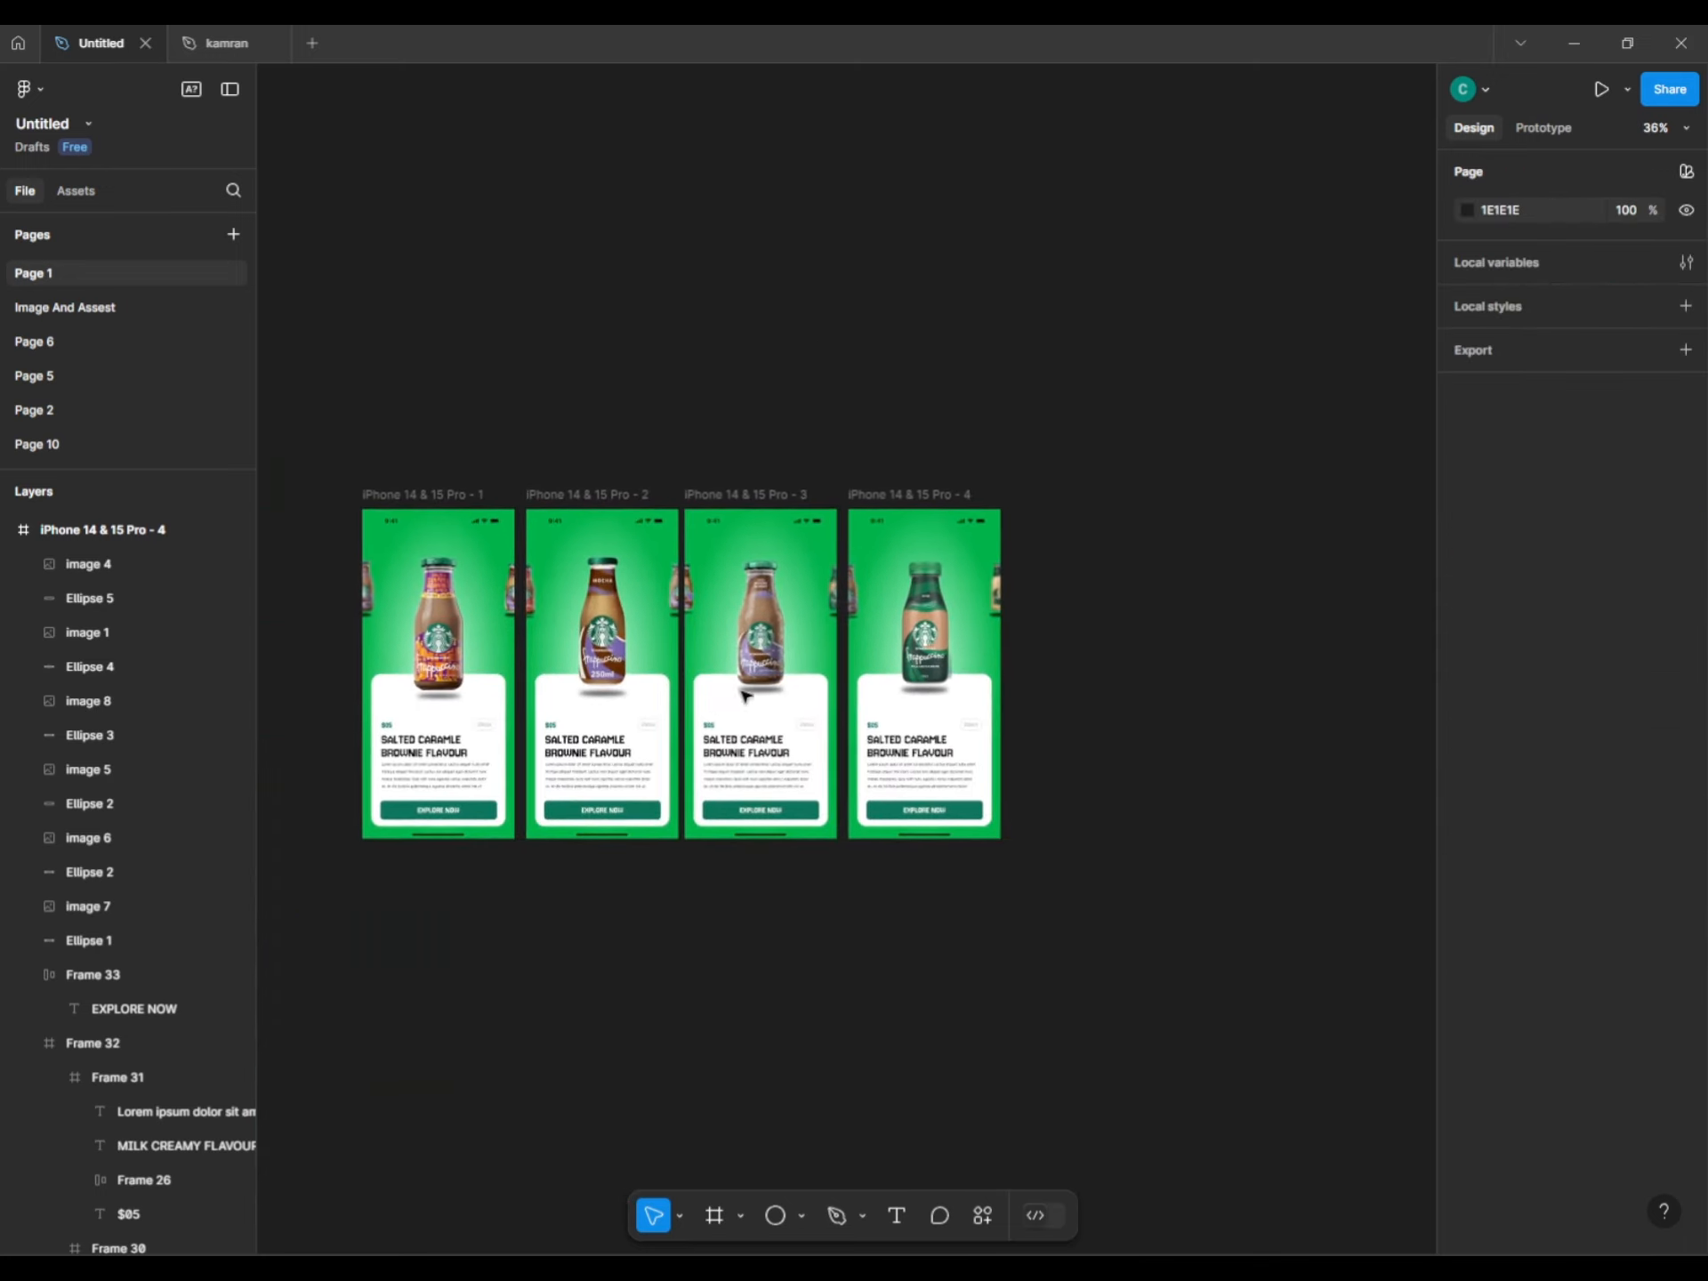
{"action": "scroll", "coordinate": [961, 618], "scroll_direction": "up", "scroll_amount": 5}
{"action": "scroll", "coordinate": [926, 648], "scroll_direction": "down", "scroll_amount": 3}
{"action": "scroll", "coordinate": [973, 635], "scroll_direction": "up", "scroll_amount": 2}
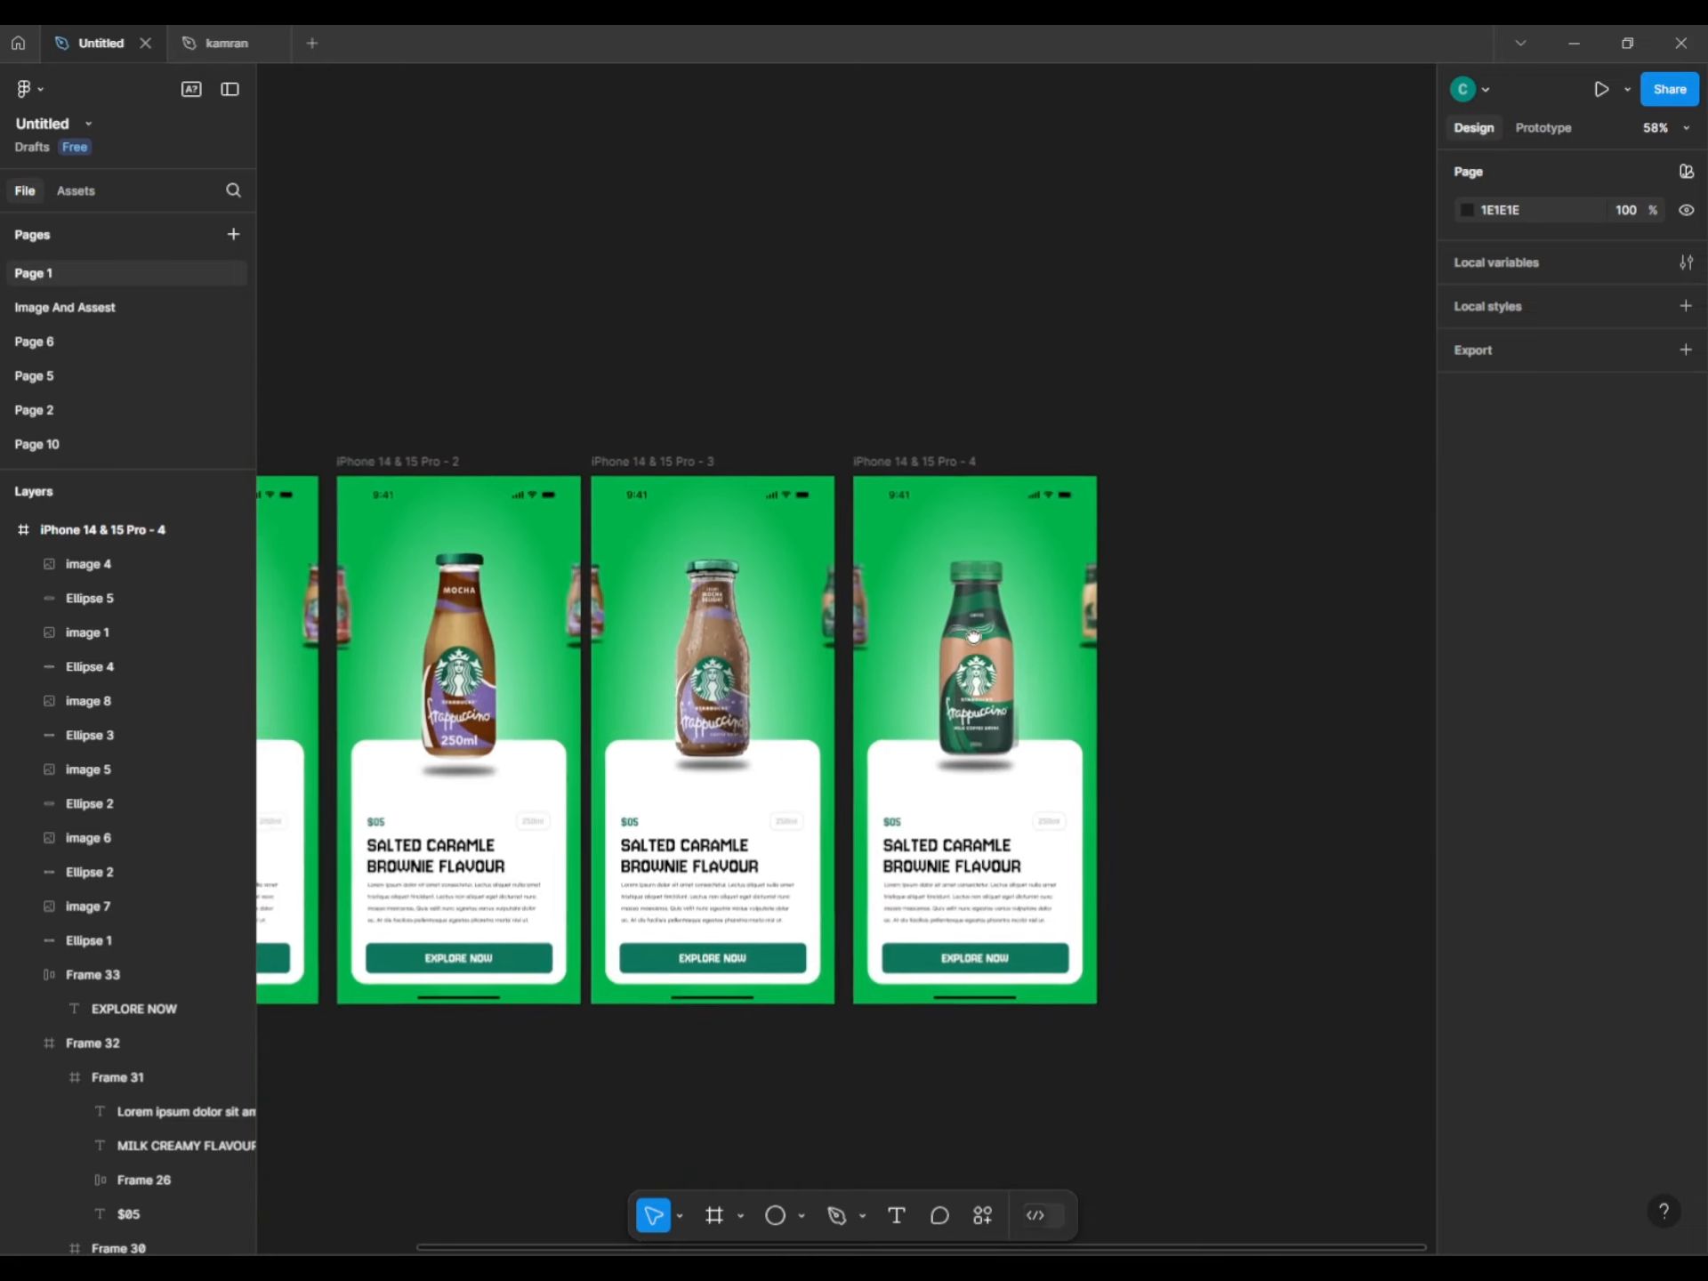
{"action": "scroll", "coordinate": [973, 635], "scroll_direction": "left", "scroll_amount": 2}
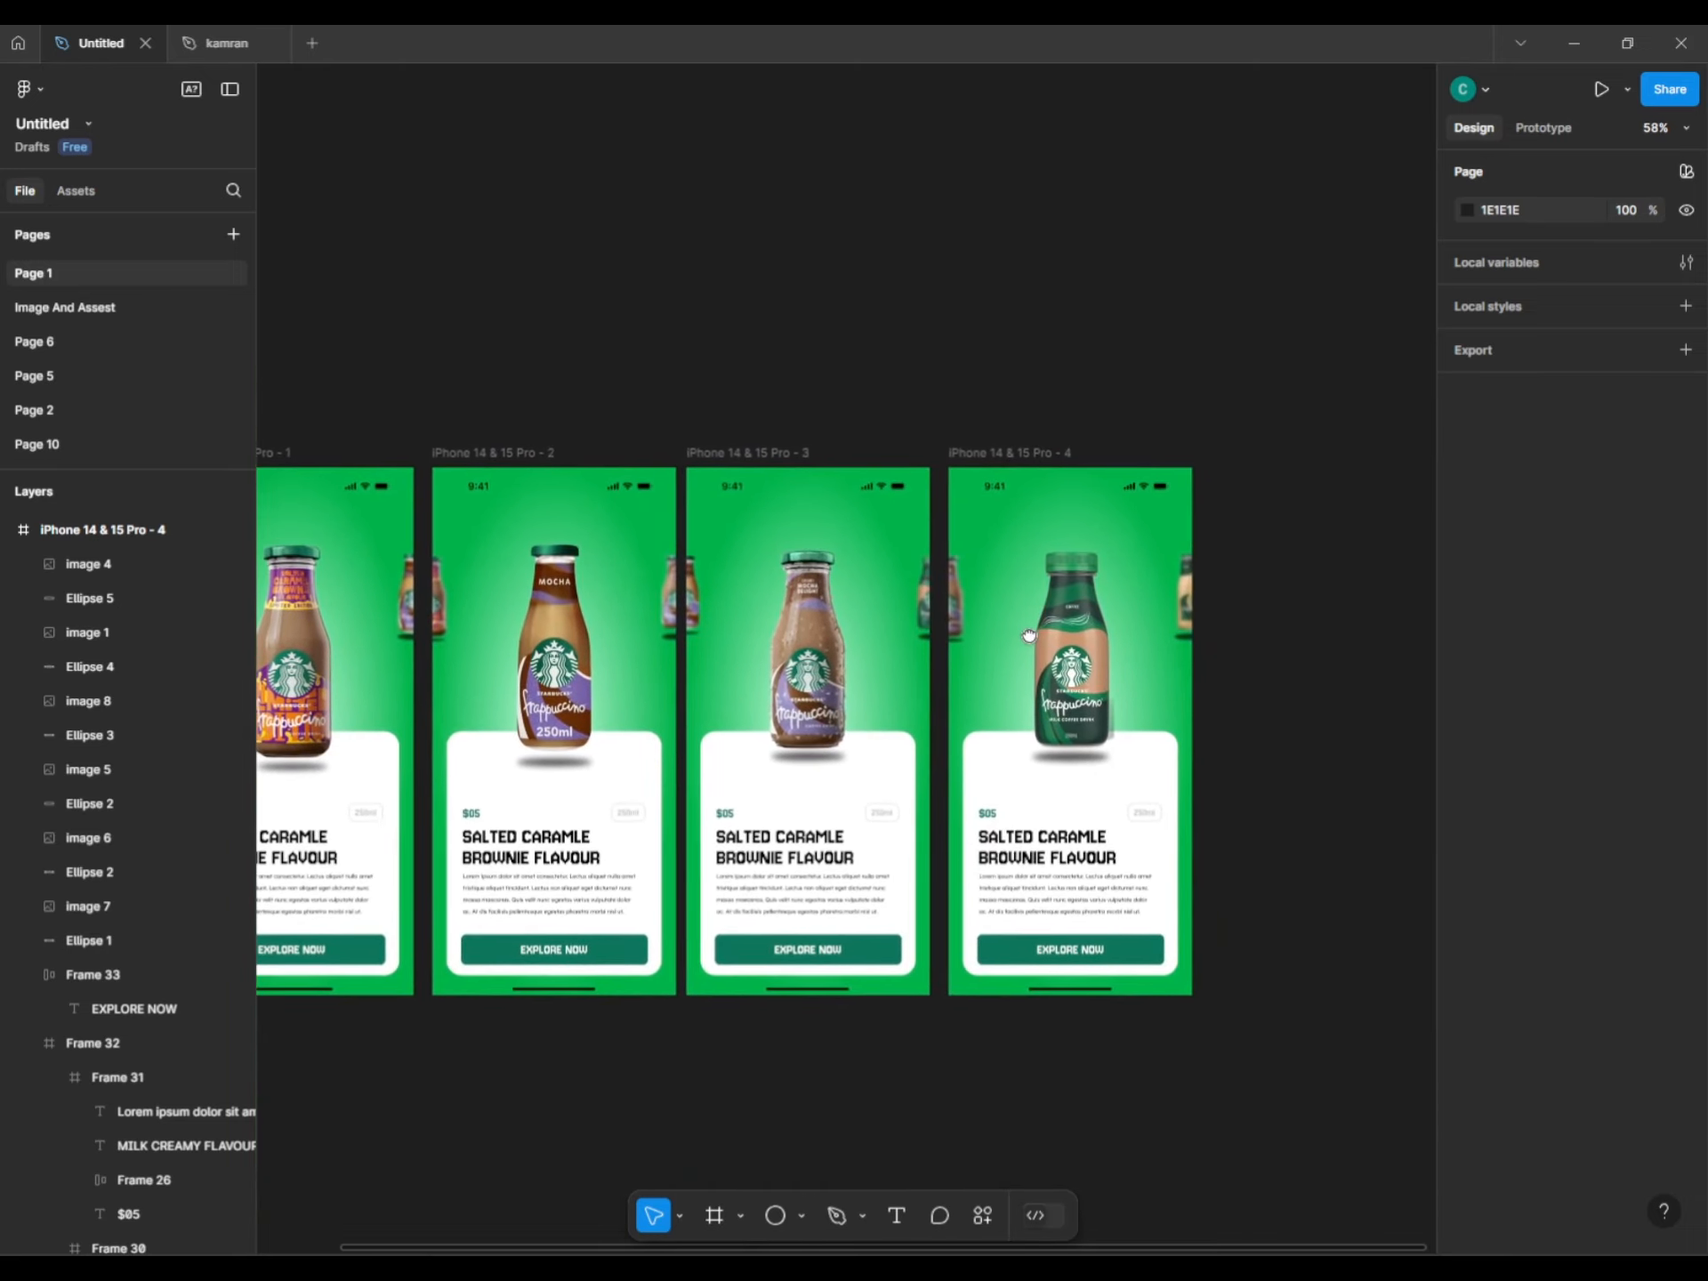
{"action": "left_click_drag", "start_coordinate": [990, 457], "coordinate": [1262, 514]}
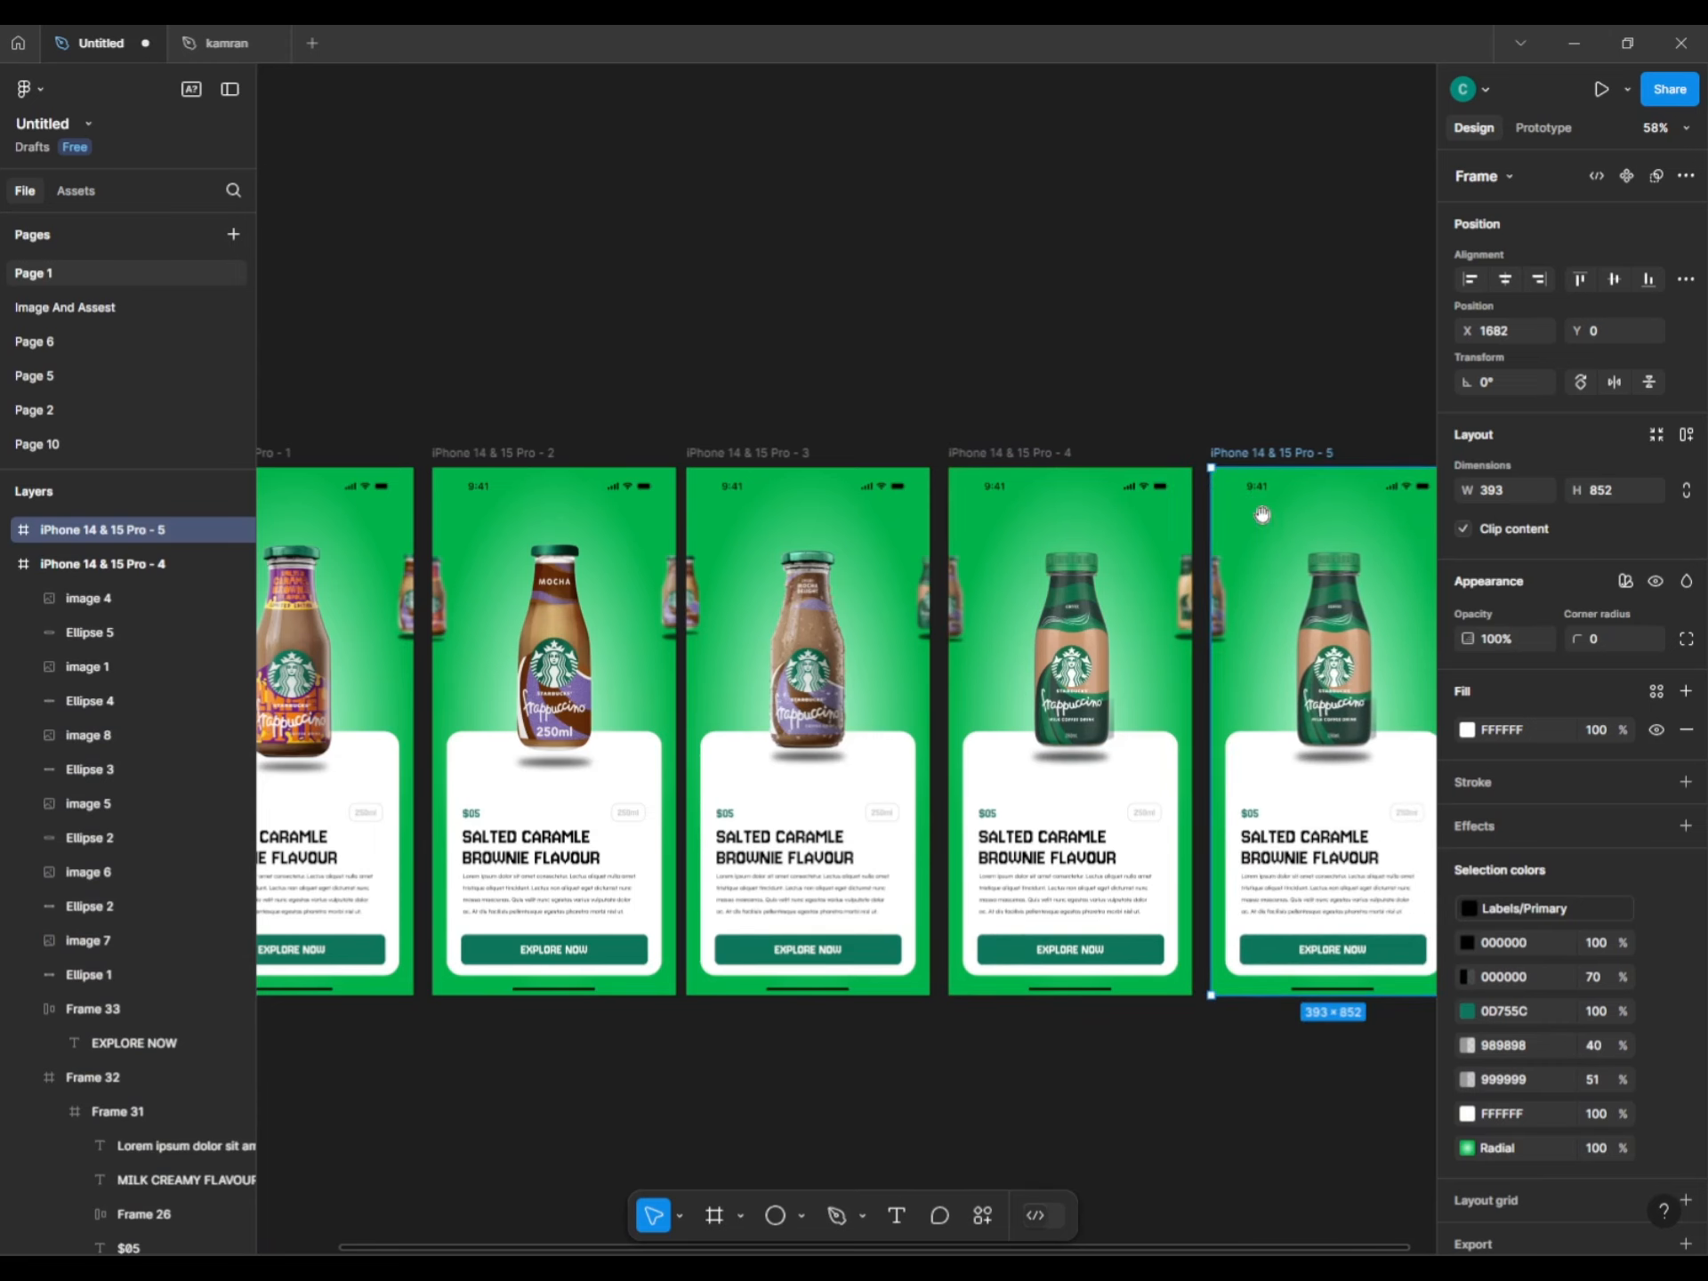
{"action": "scroll", "coordinate": [1262, 514], "scroll_direction": "right", "scroll_amount": 3}
Push the left side bottle and its shadow off the fifth screen's left edge.
{"action": "scroll", "coordinate": [1029, 483], "scroll_direction": "up", "scroll_amount": 5}
{"action": "left_click", "coordinate": [742, 675]}
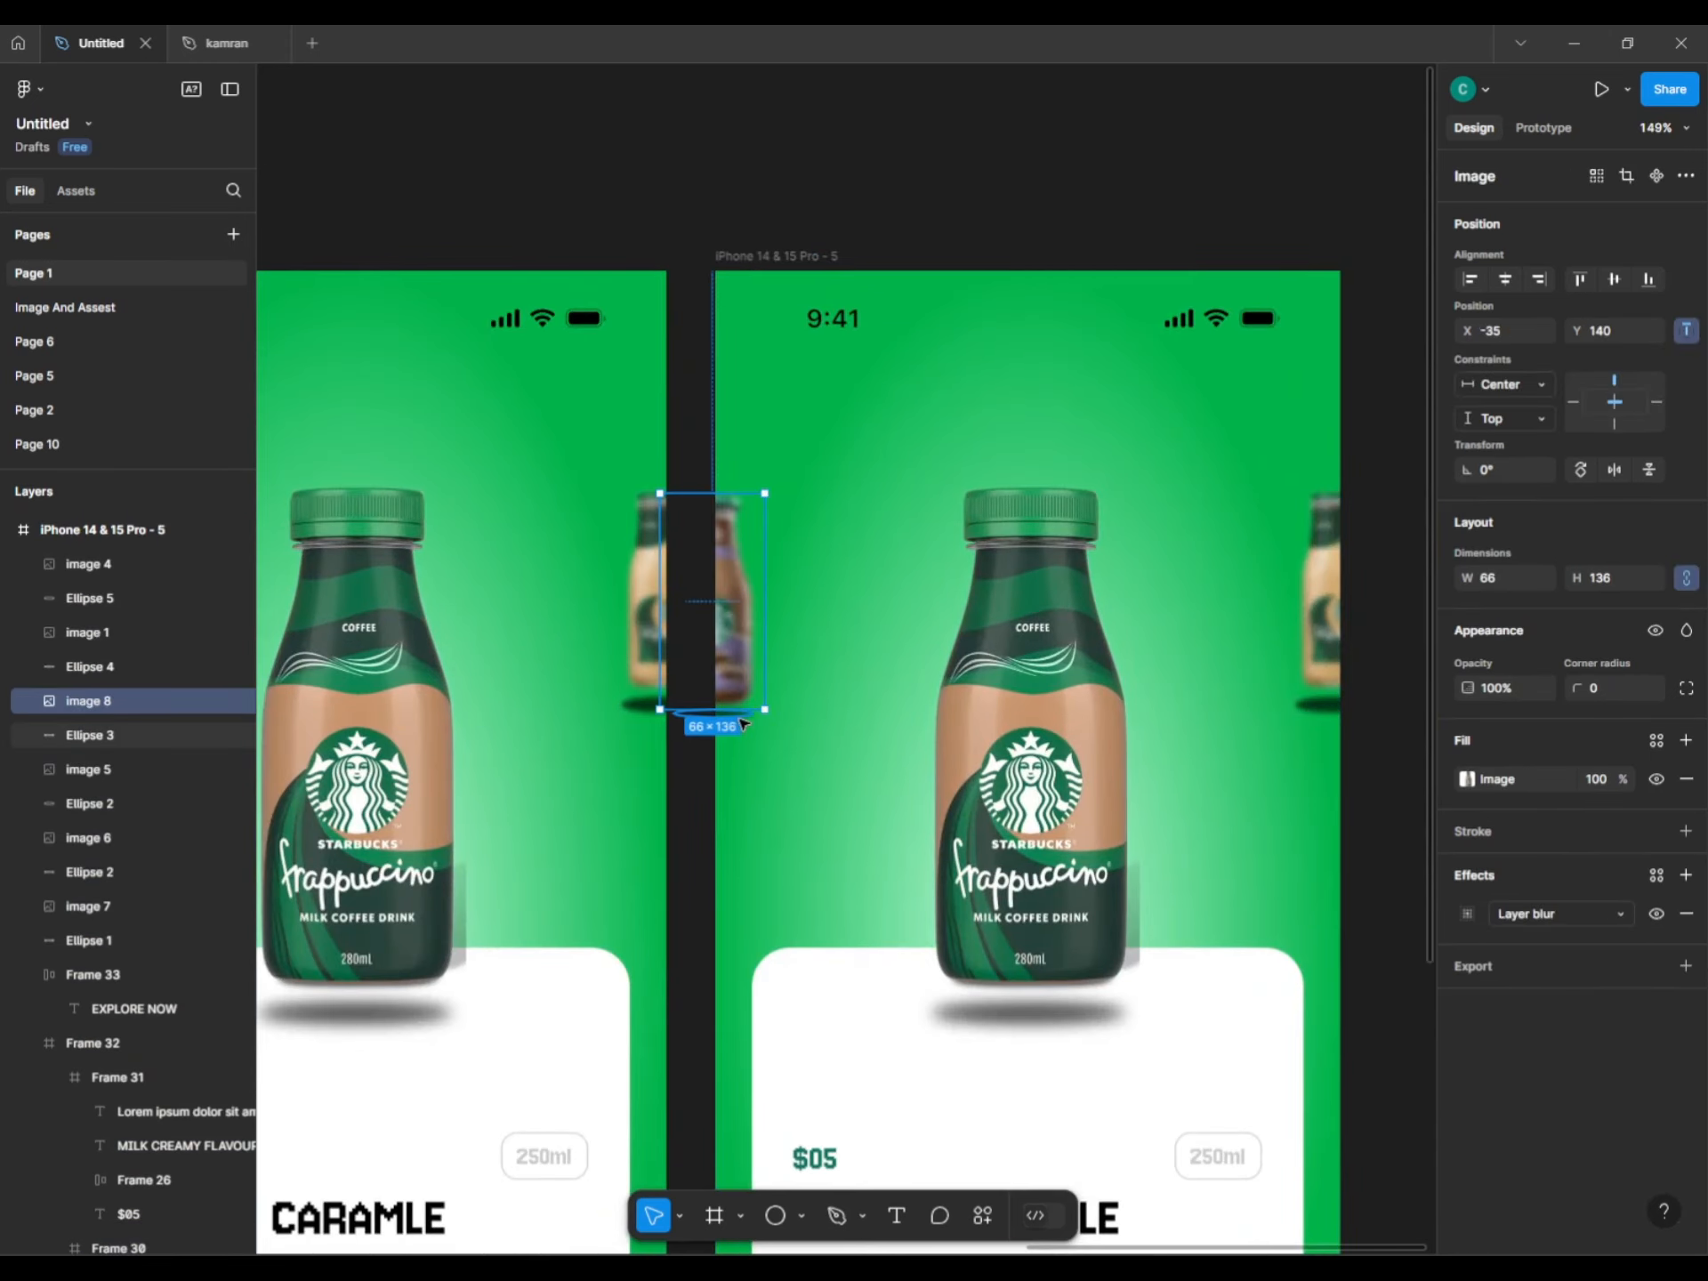
{"action": "left_click", "coordinate": [742, 723], "text": "shift"}
{"action": "key", "text": "shift+Left"}
{"action": "key", "text": "shift+Left"}
{"action": "key", "text": "shift+Left"}
{"action": "key", "text": "shift+Left"}
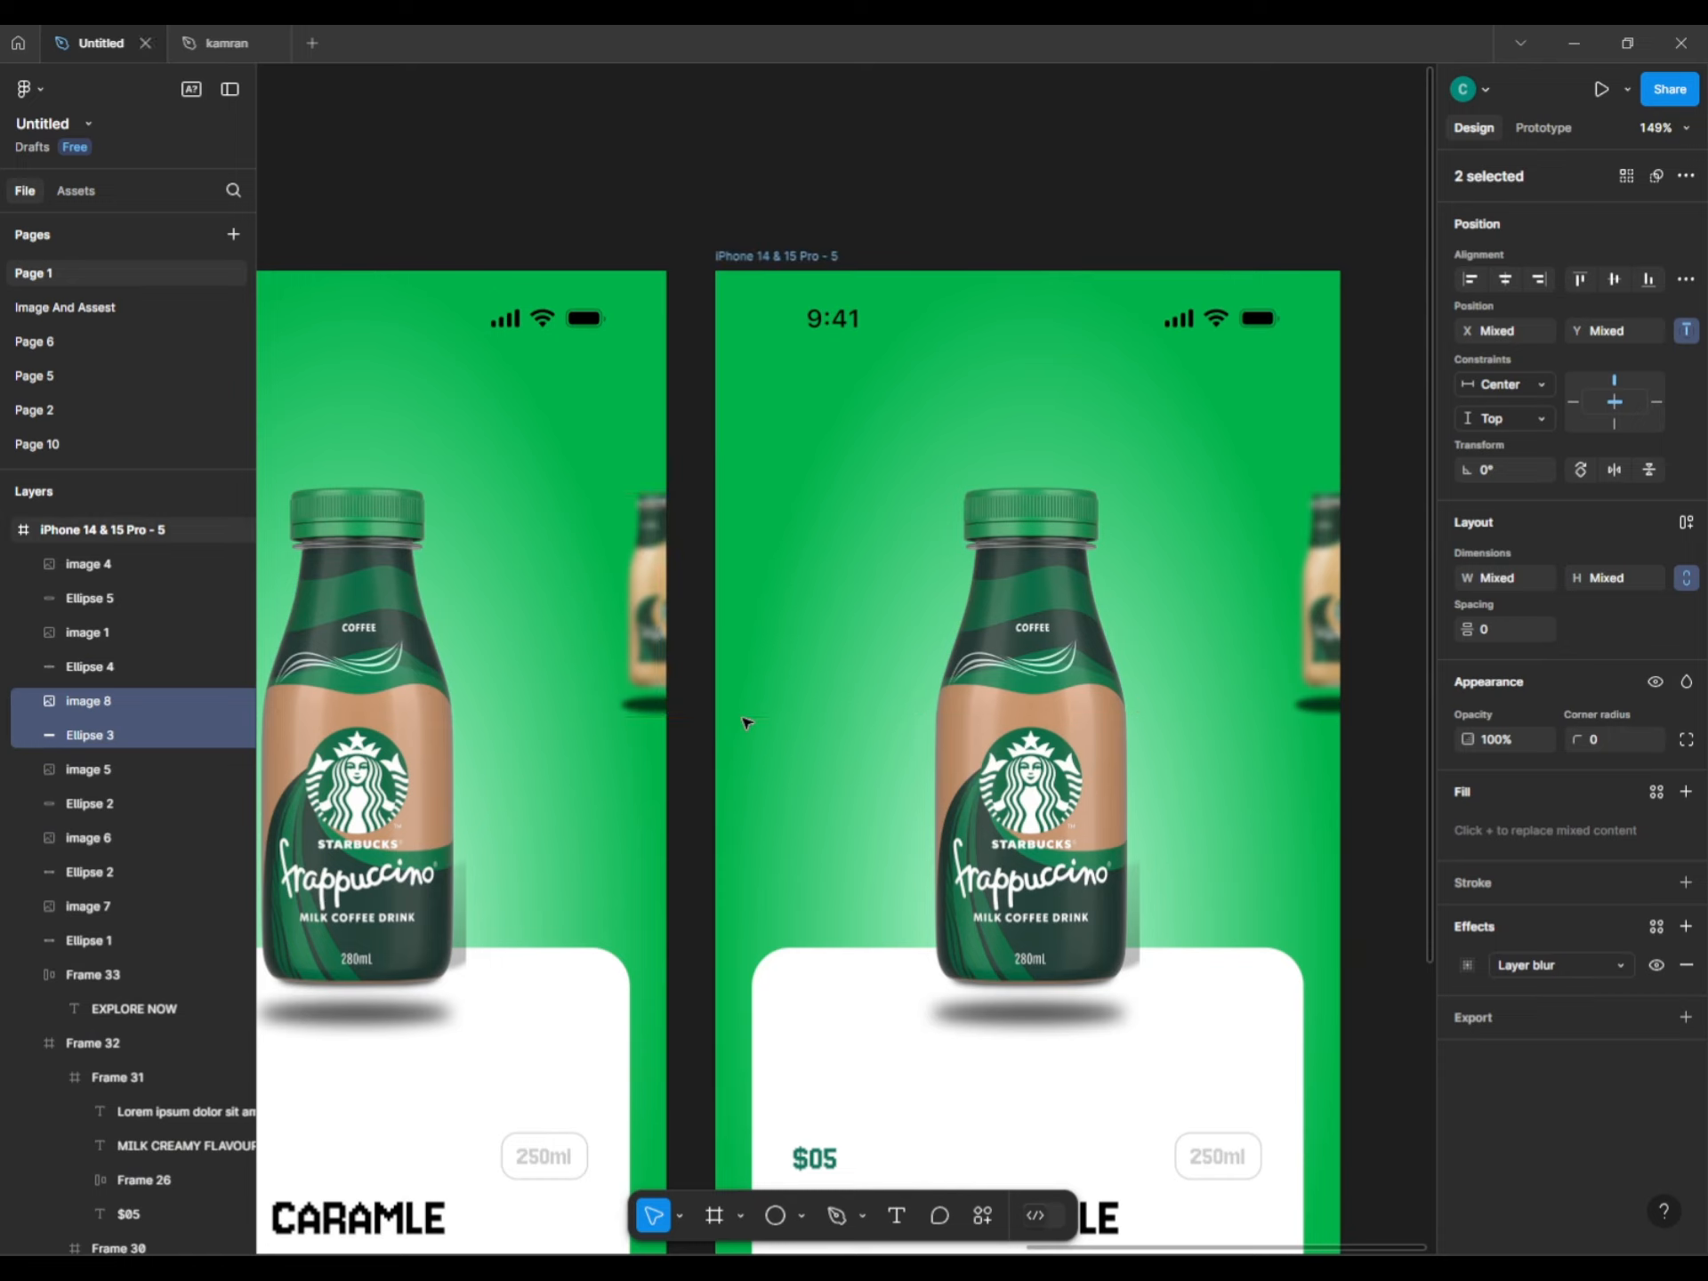
Shrink the green centre bottle and shadow to about 55×150 at the left edge.
{"action": "left_click", "coordinate": [969, 890]}
{"action": "left_click", "coordinate": [1004, 1020], "text": "shift"}
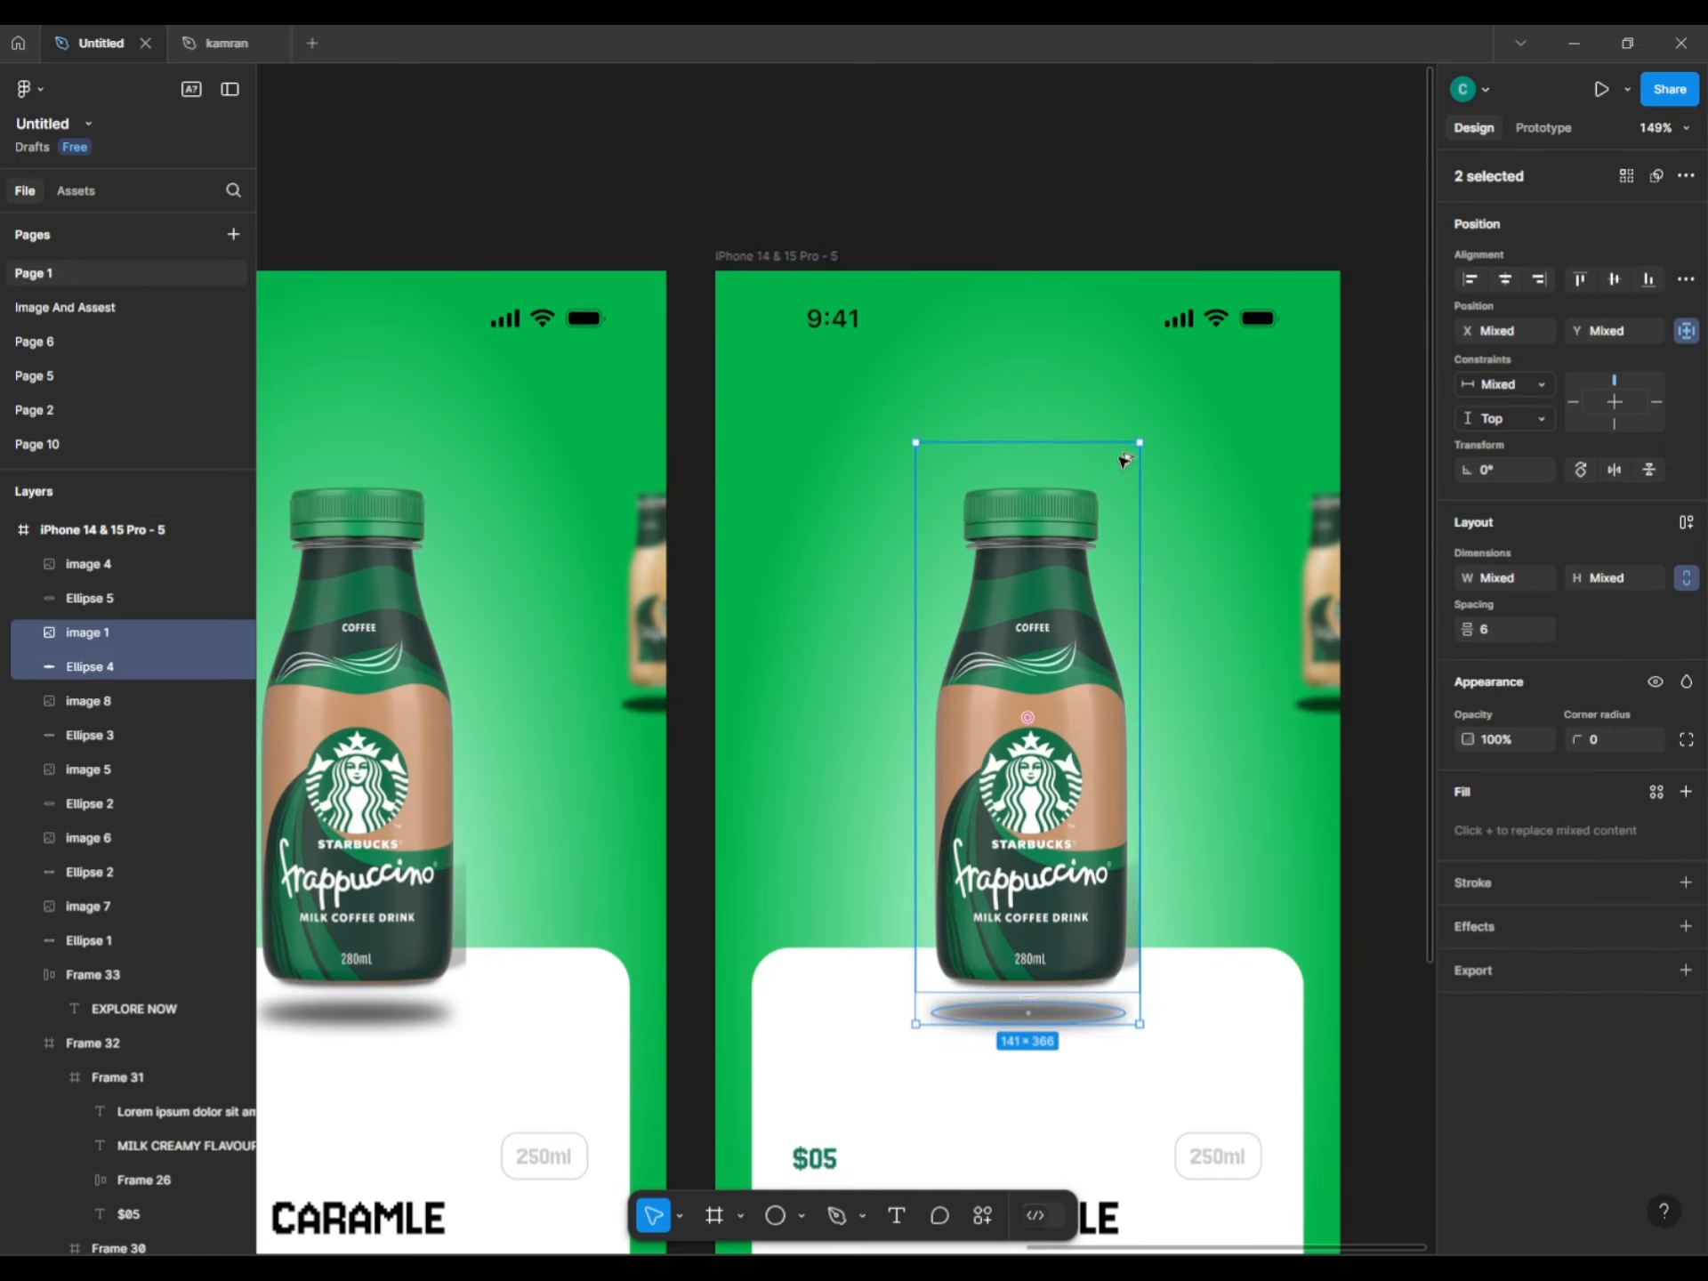
{"action": "left_click_drag", "start_coordinate": [1123, 459], "coordinate": [1068, 627]}
{"action": "left_click_drag", "start_coordinate": [1017, 722], "coordinate": [770, 602]}
{"action": "key", "text": "ctrl+z"}
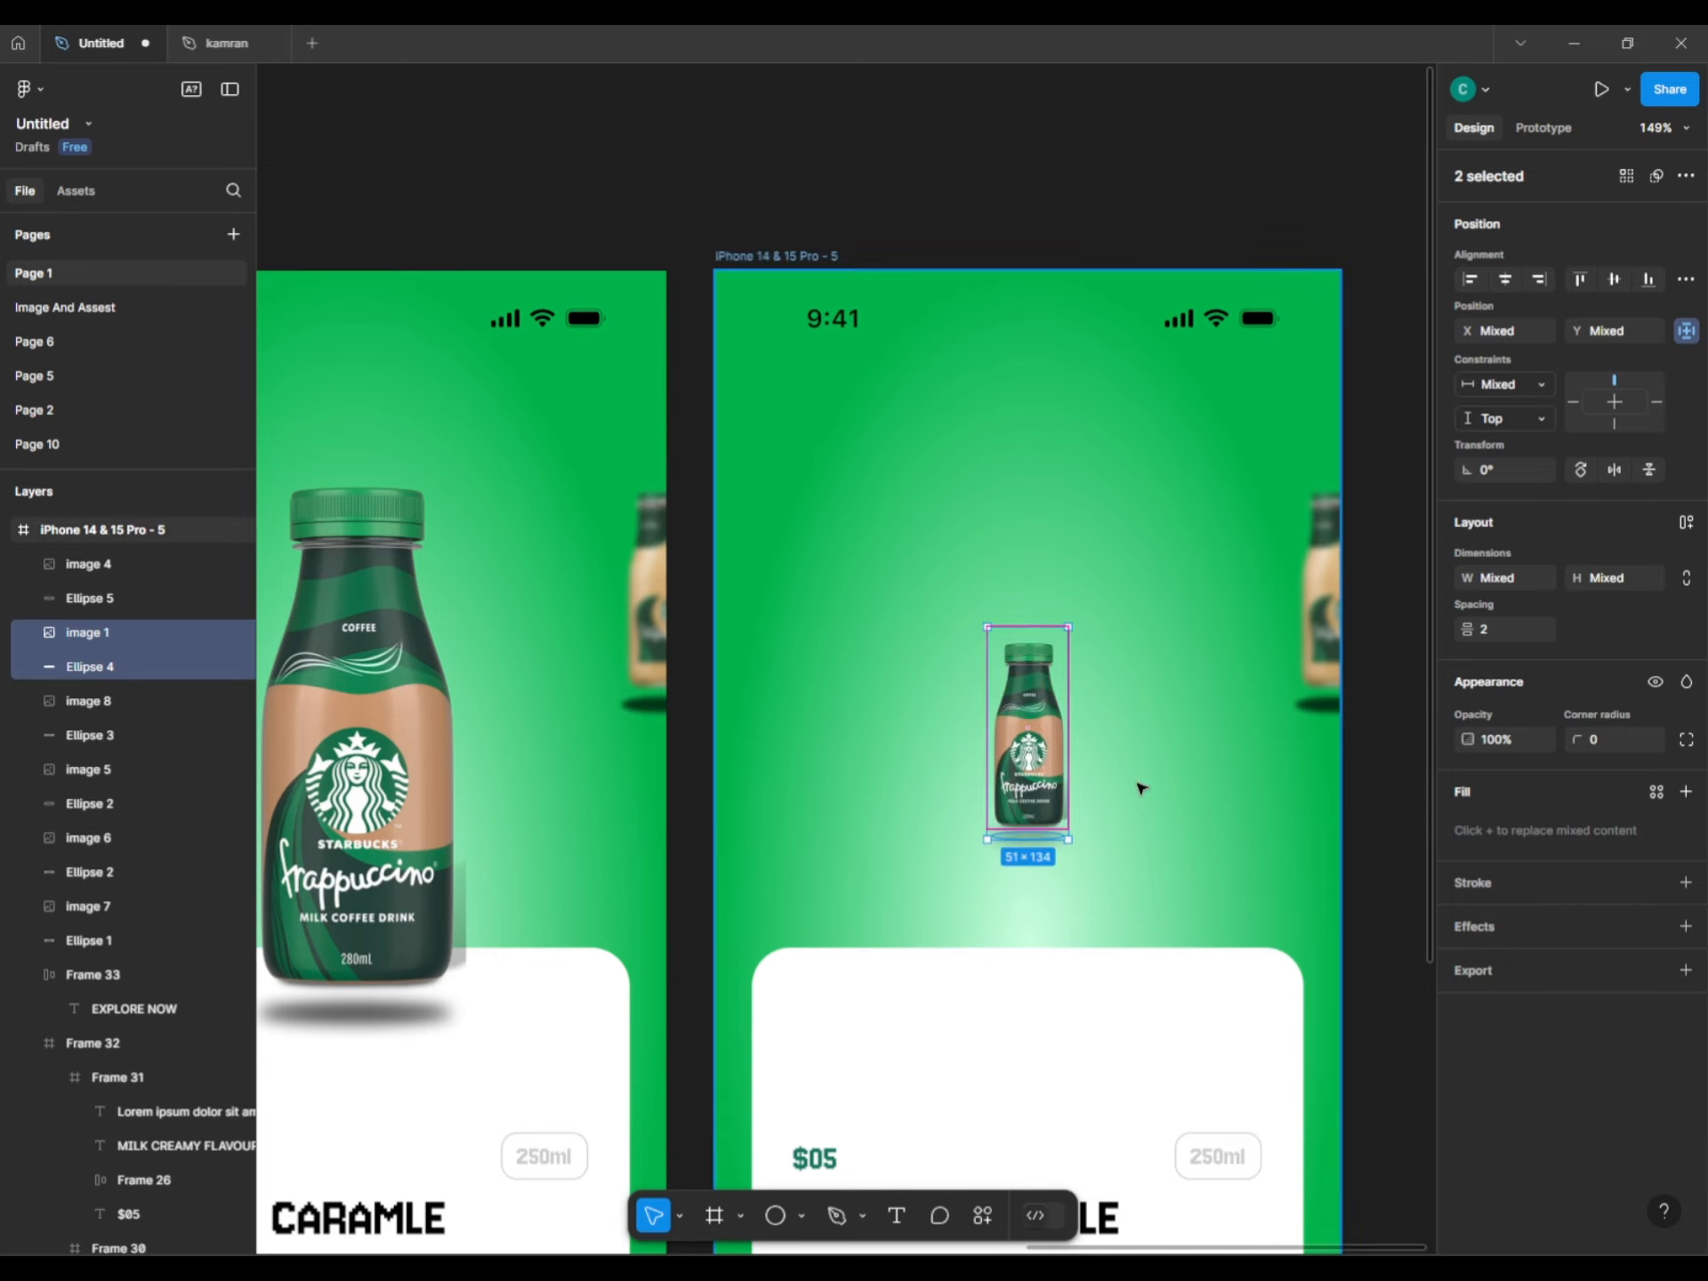
{"action": "key", "text": "Escape"}
{"action": "left_click", "coordinate": [1028, 730]}
{"action": "left_click", "coordinate": [1027, 836], "text": "shift"}
{"action": "left_click_drag", "start_coordinate": [1035, 781], "coordinate": [721, 649]}
{"action": "left_click_drag", "start_coordinate": [749, 489], "coordinate": [773, 469]}
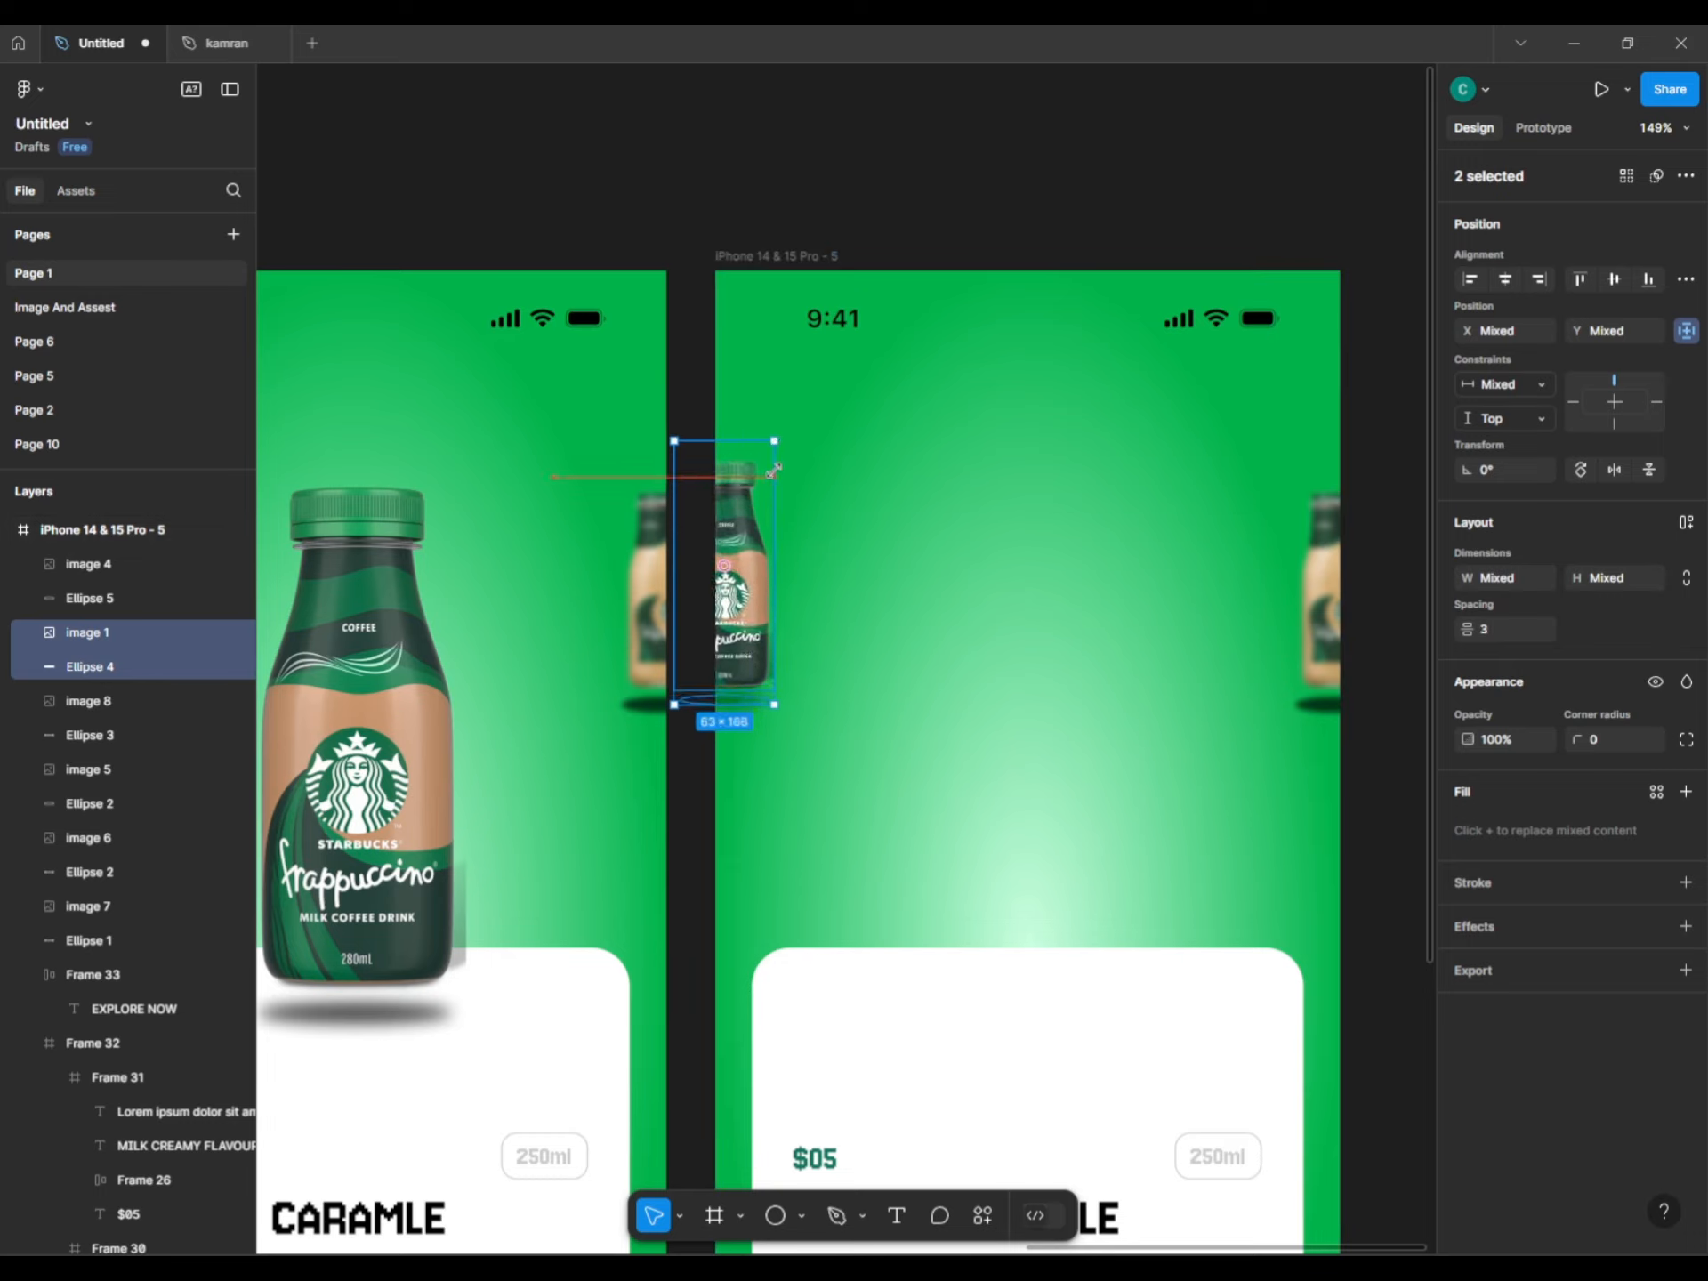
{"action": "left_click_drag", "start_coordinate": [737, 541], "coordinate": [740, 559]}
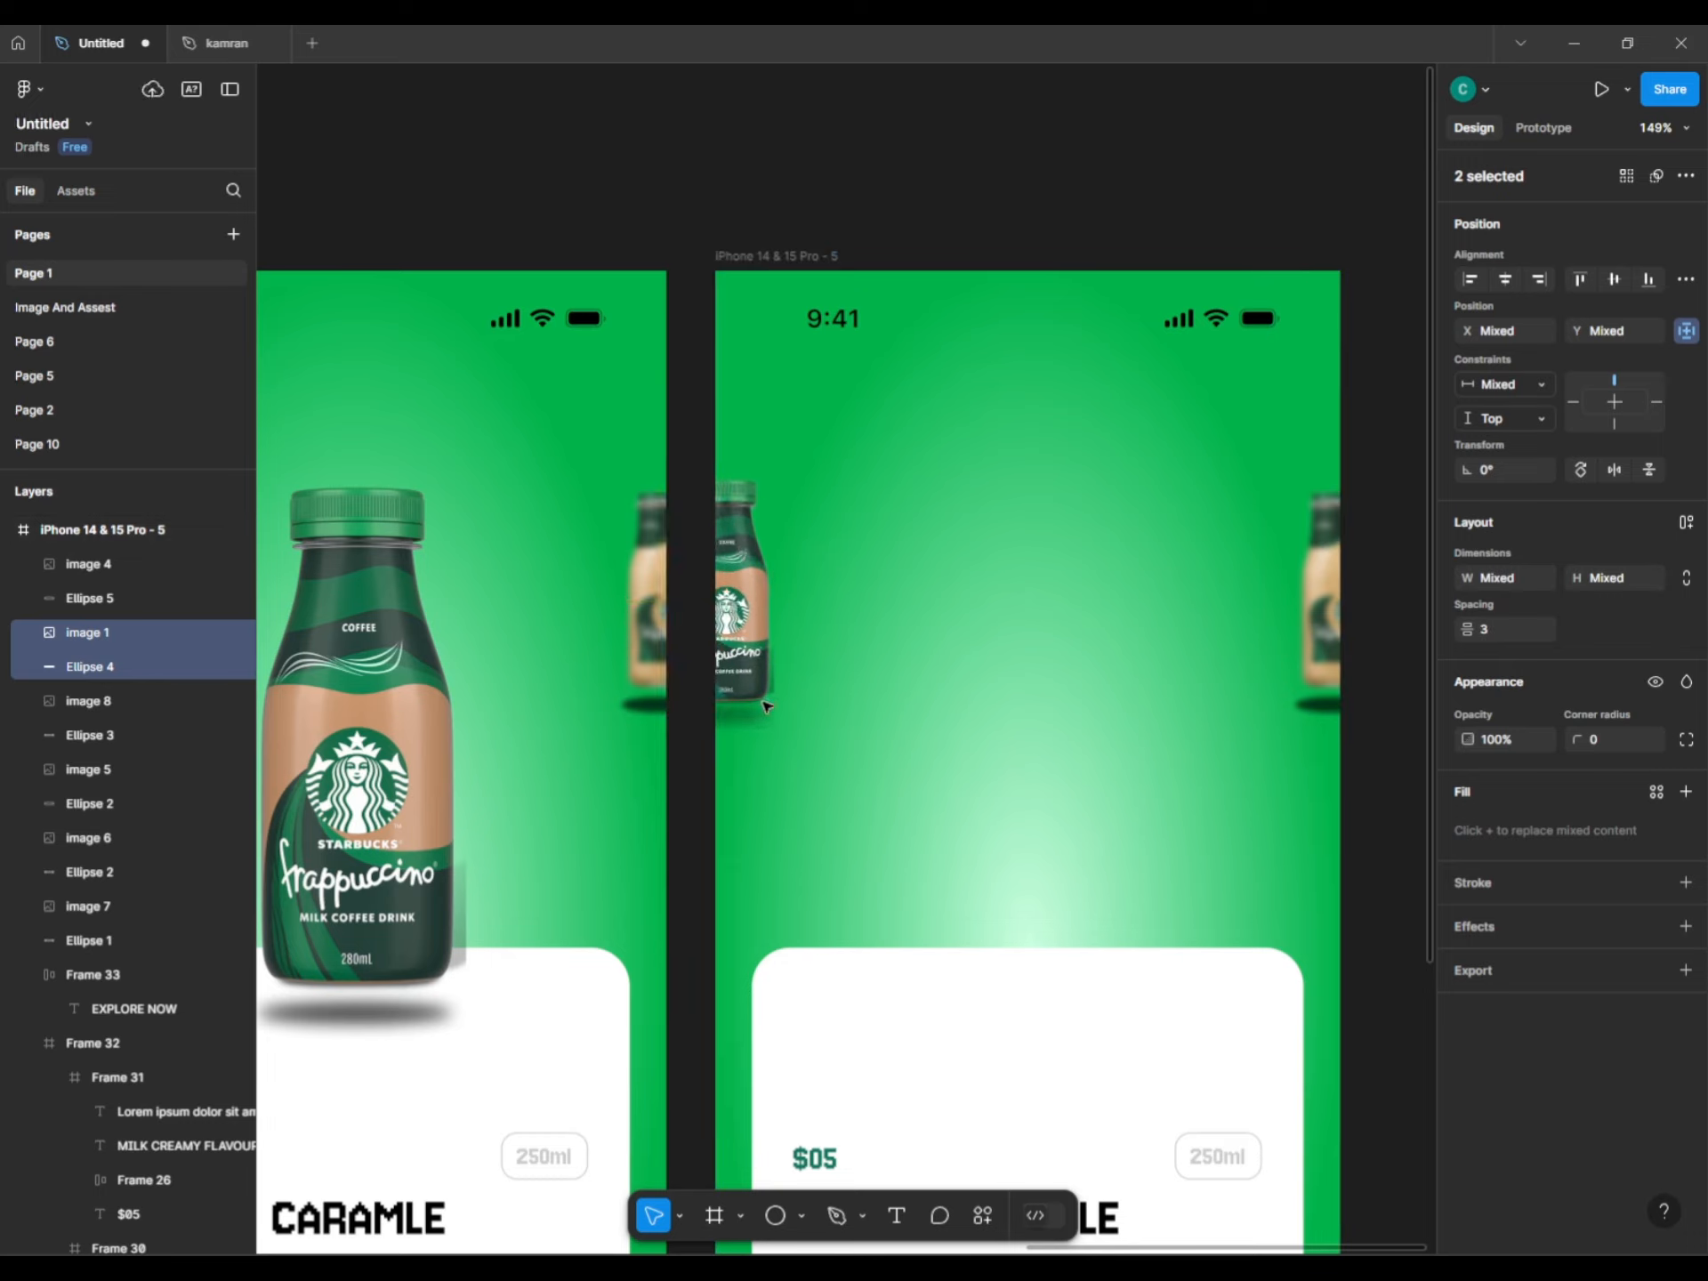
{"action": "left_click_drag", "start_coordinate": [776, 726], "coordinate": [739, 652]}
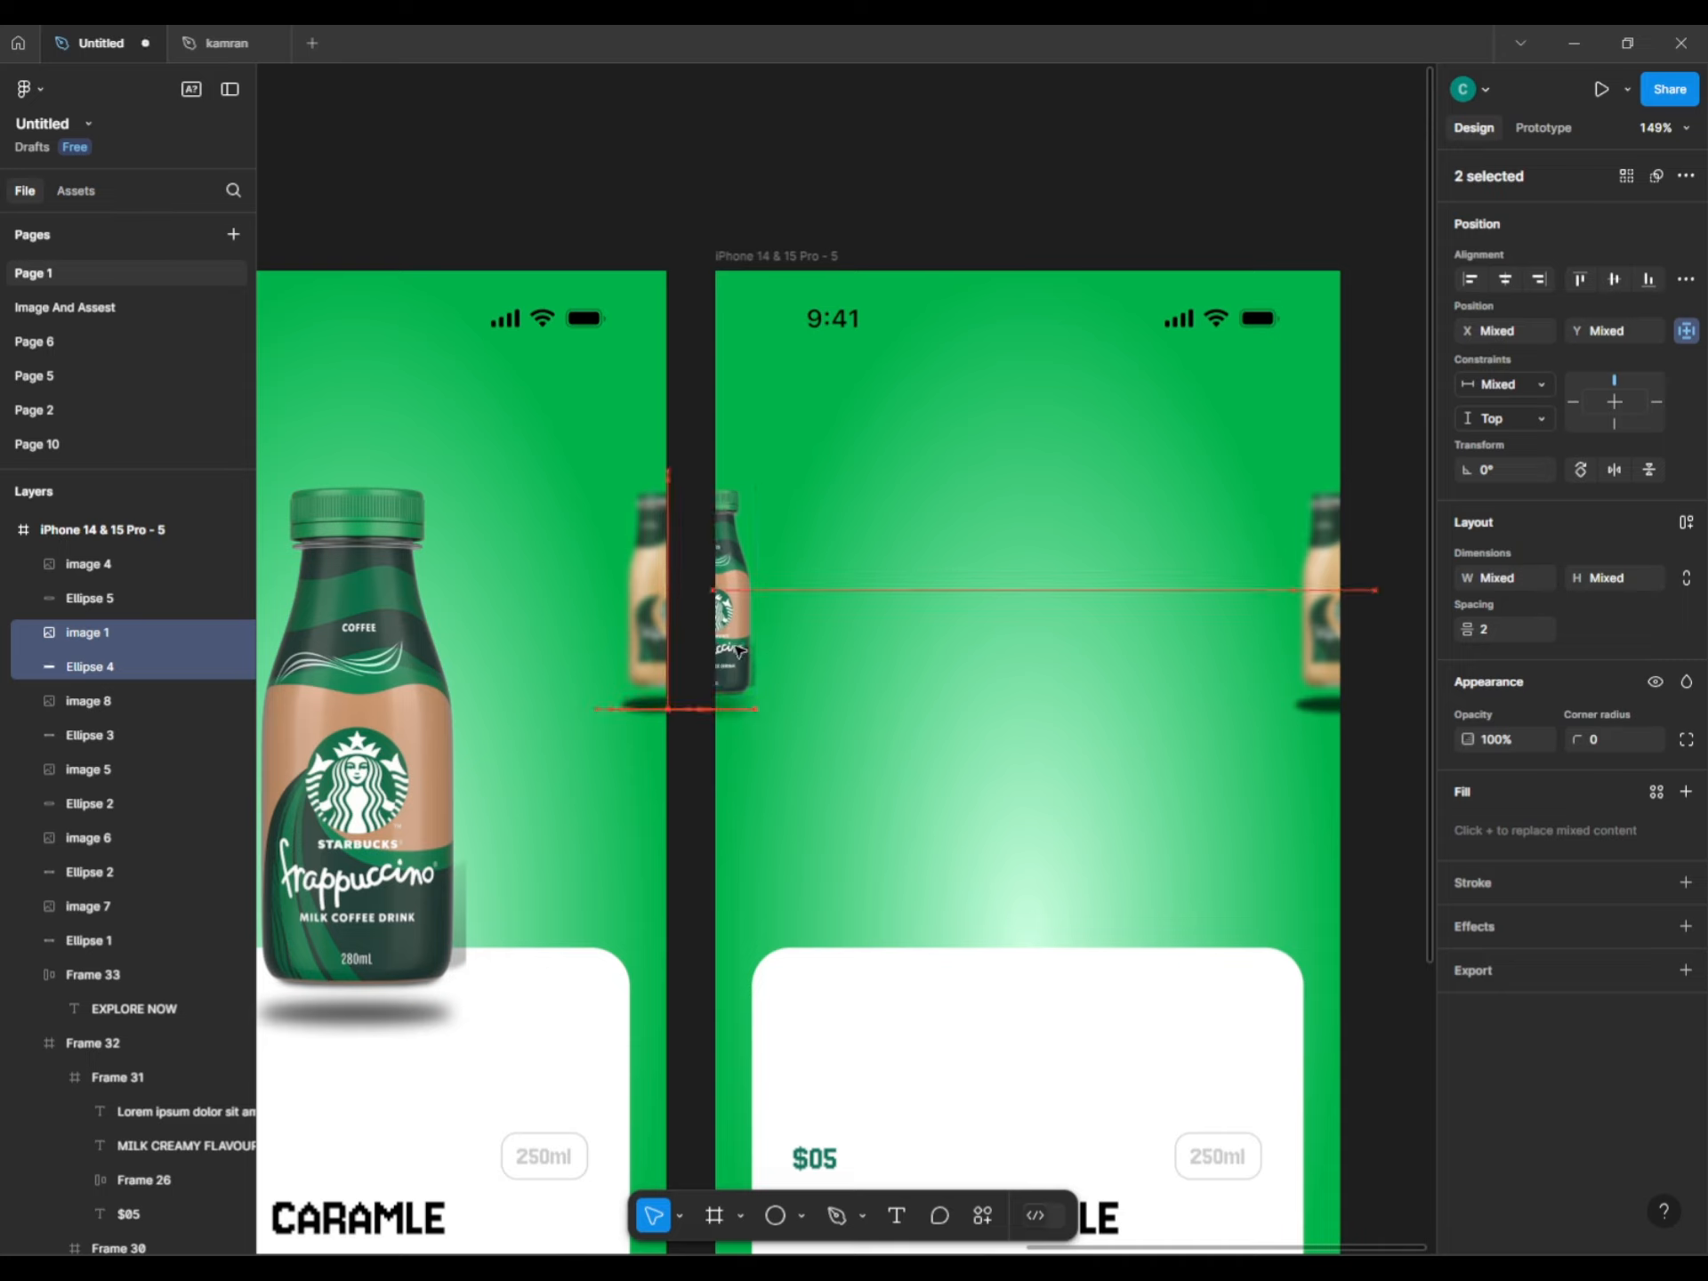
Add a Layer blur to the small left bottle.
{"action": "left_click", "coordinate": [1476, 925]}
{"action": "left_click", "coordinate": [1570, 964]}
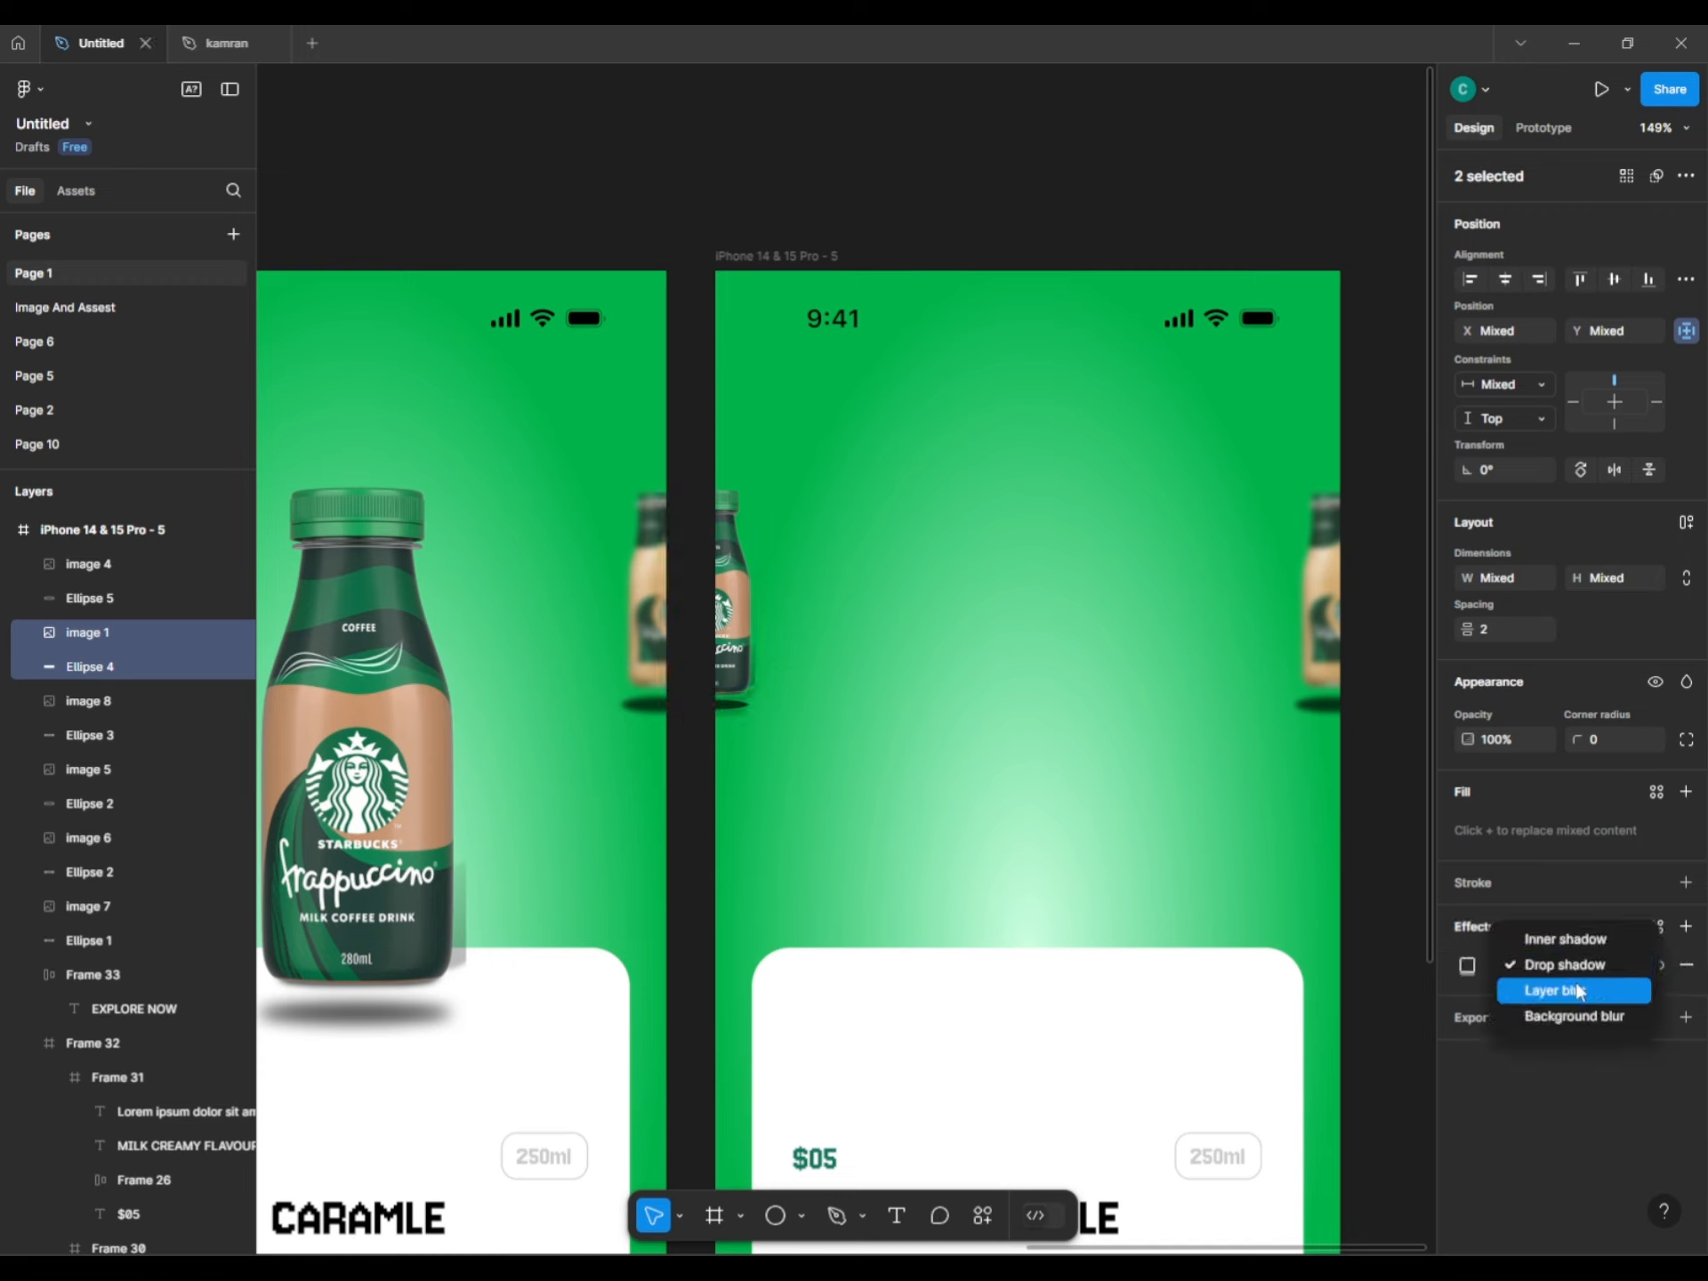
{"action": "left_click", "coordinate": [1574, 985]}
{"action": "left_click", "coordinate": [1361, 824]}
Move the tan bottle and its shadow to the screen centre and enlarge them.
{"action": "left_click", "coordinate": [1321, 604]}
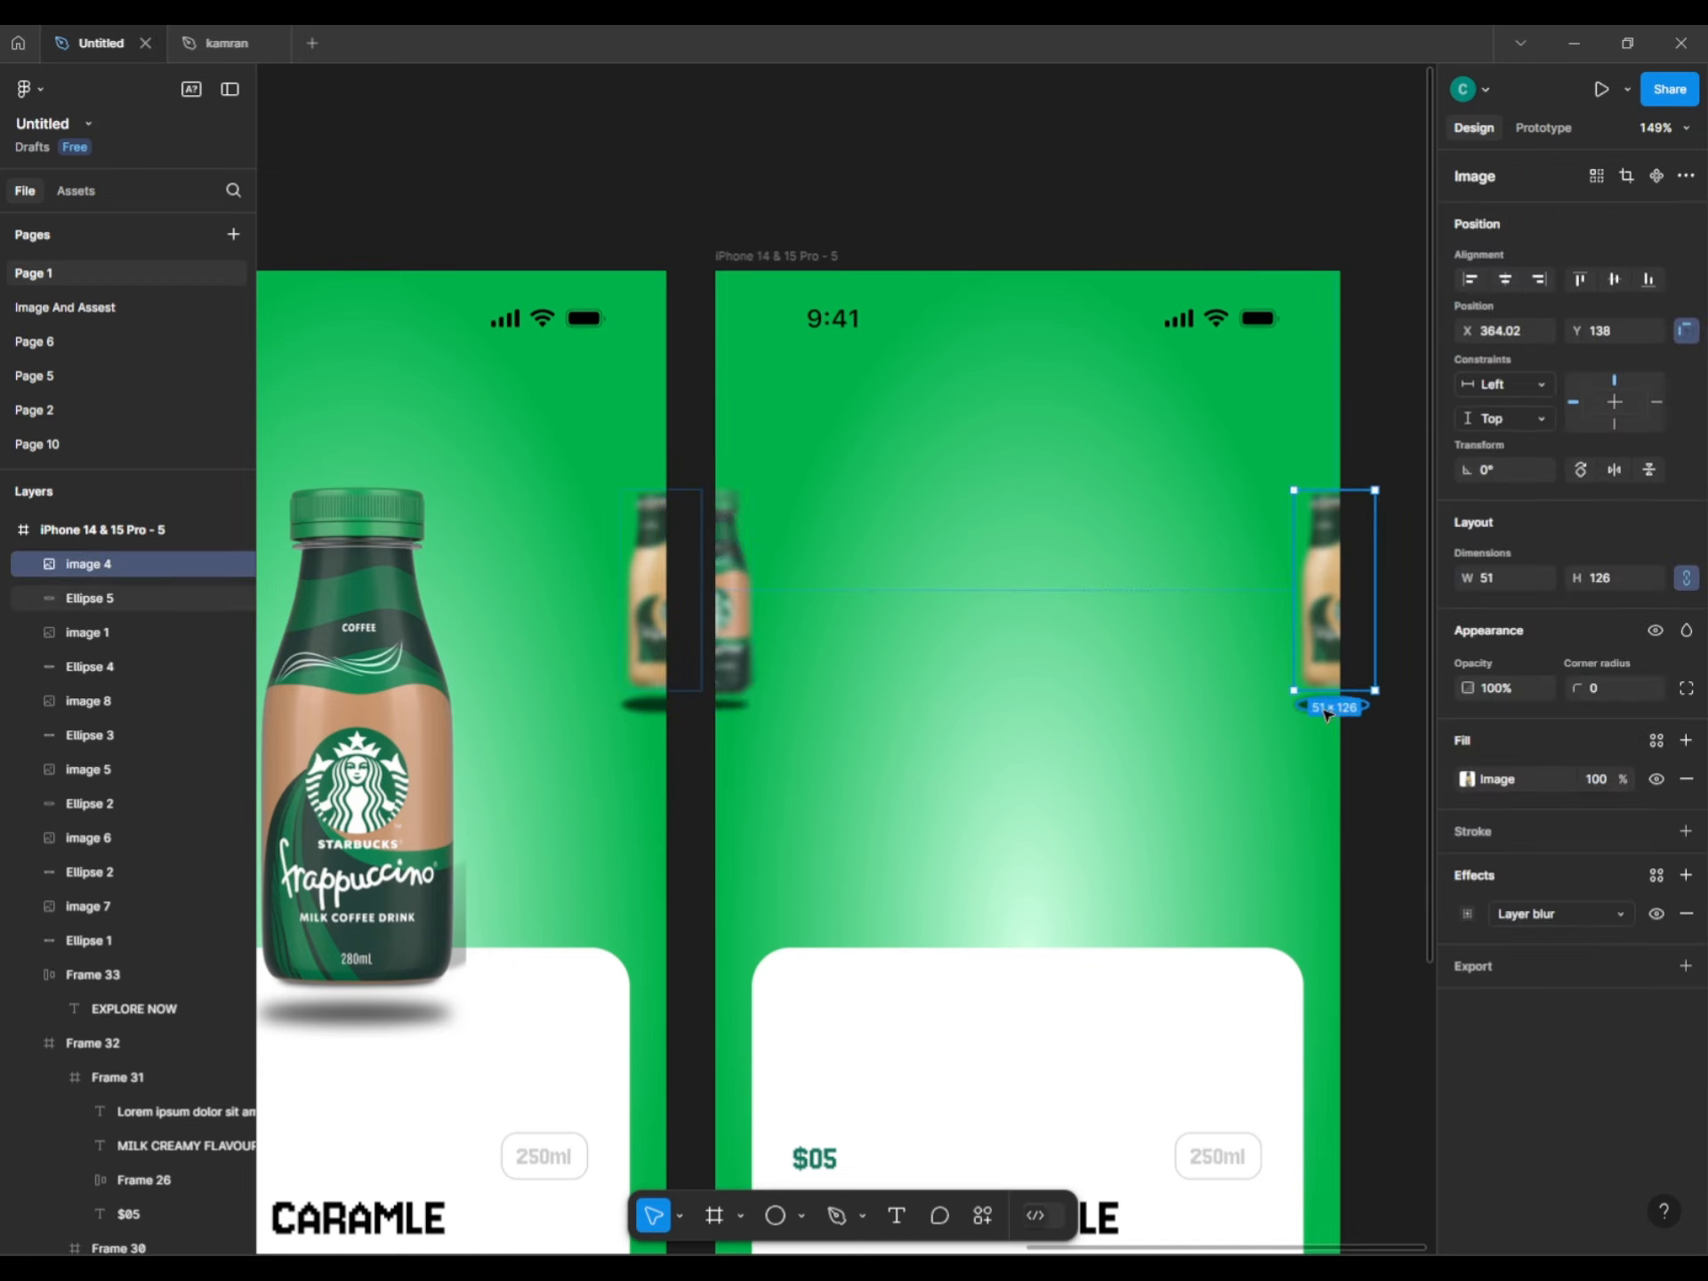
{"action": "left_click", "coordinate": [1325, 705], "text": "shift"}
{"action": "left_click_drag", "start_coordinate": [1316, 667], "coordinate": [1127, 777]}
{"action": "left_click_drag", "start_coordinate": [1030, 938], "coordinate": [1020, 933]}
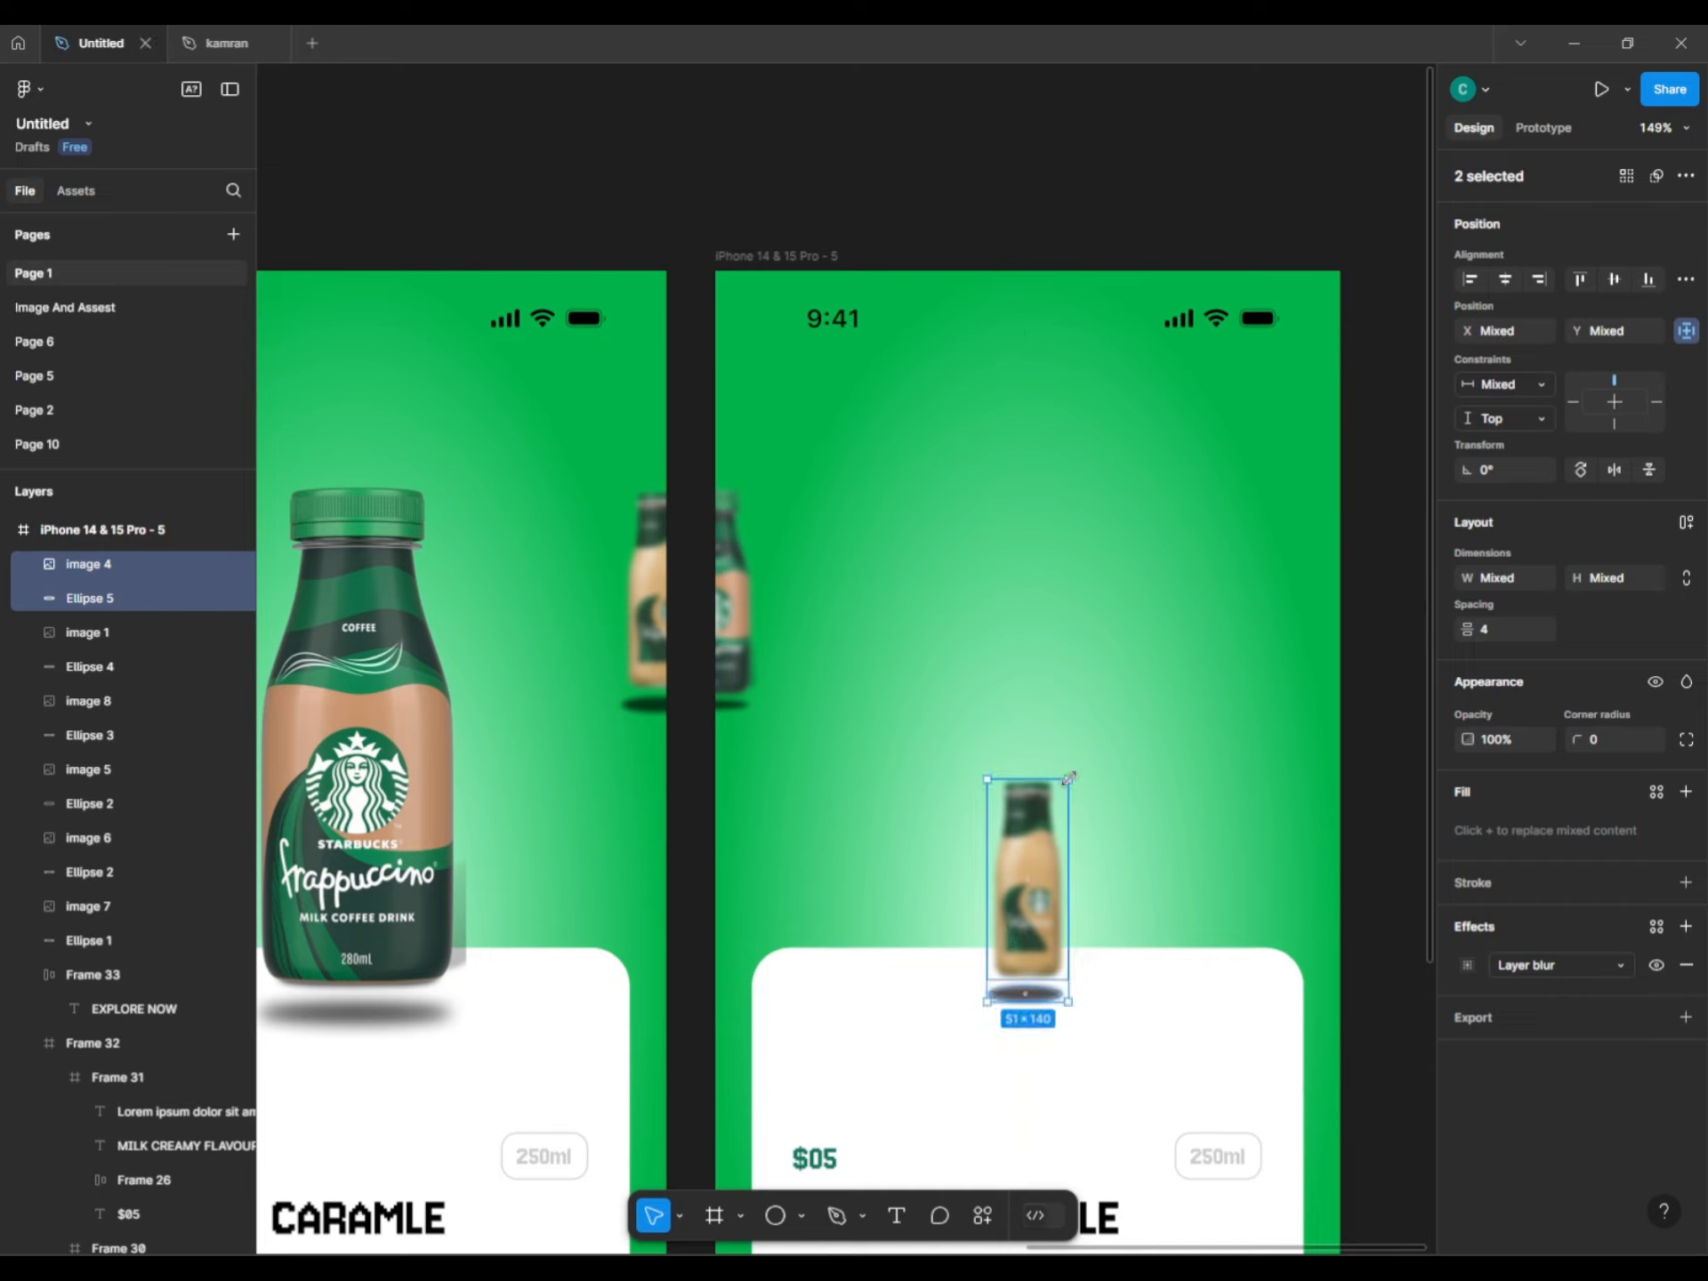
{"action": "left_click_drag", "start_coordinate": [1068, 778], "coordinate": [1130, 701]}
{"action": "left_click_drag", "start_coordinate": [1061, 789], "coordinate": [1058, 701]}
{"action": "left_click", "coordinate": [1239, 839]}
Flatten the tan bottle's shadow ellipse to 117×14 with Layer blur 11.
{"action": "left_click", "coordinate": [1079, 1014]}
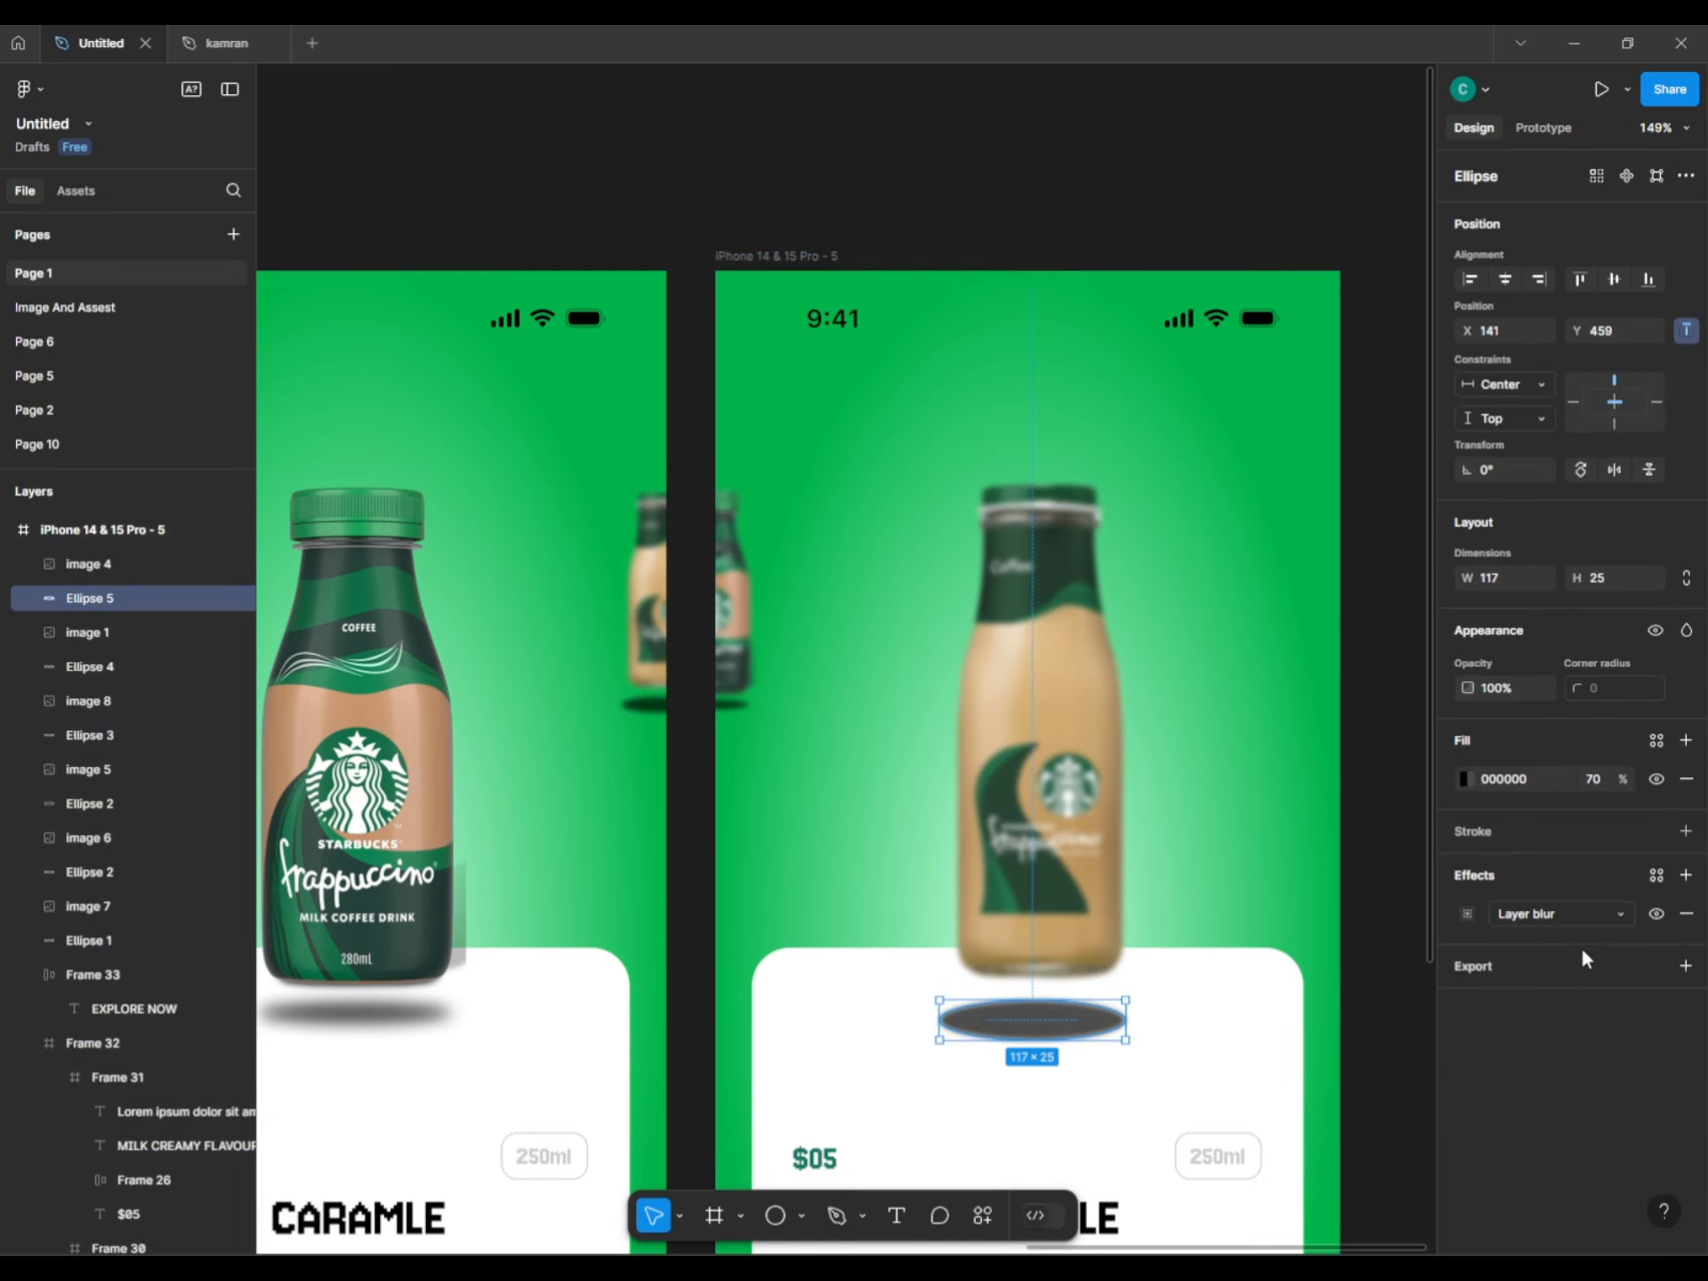
{"action": "left_click", "coordinate": [1567, 925]}
{"action": "left_click", "coordinate": [1468, 914]}
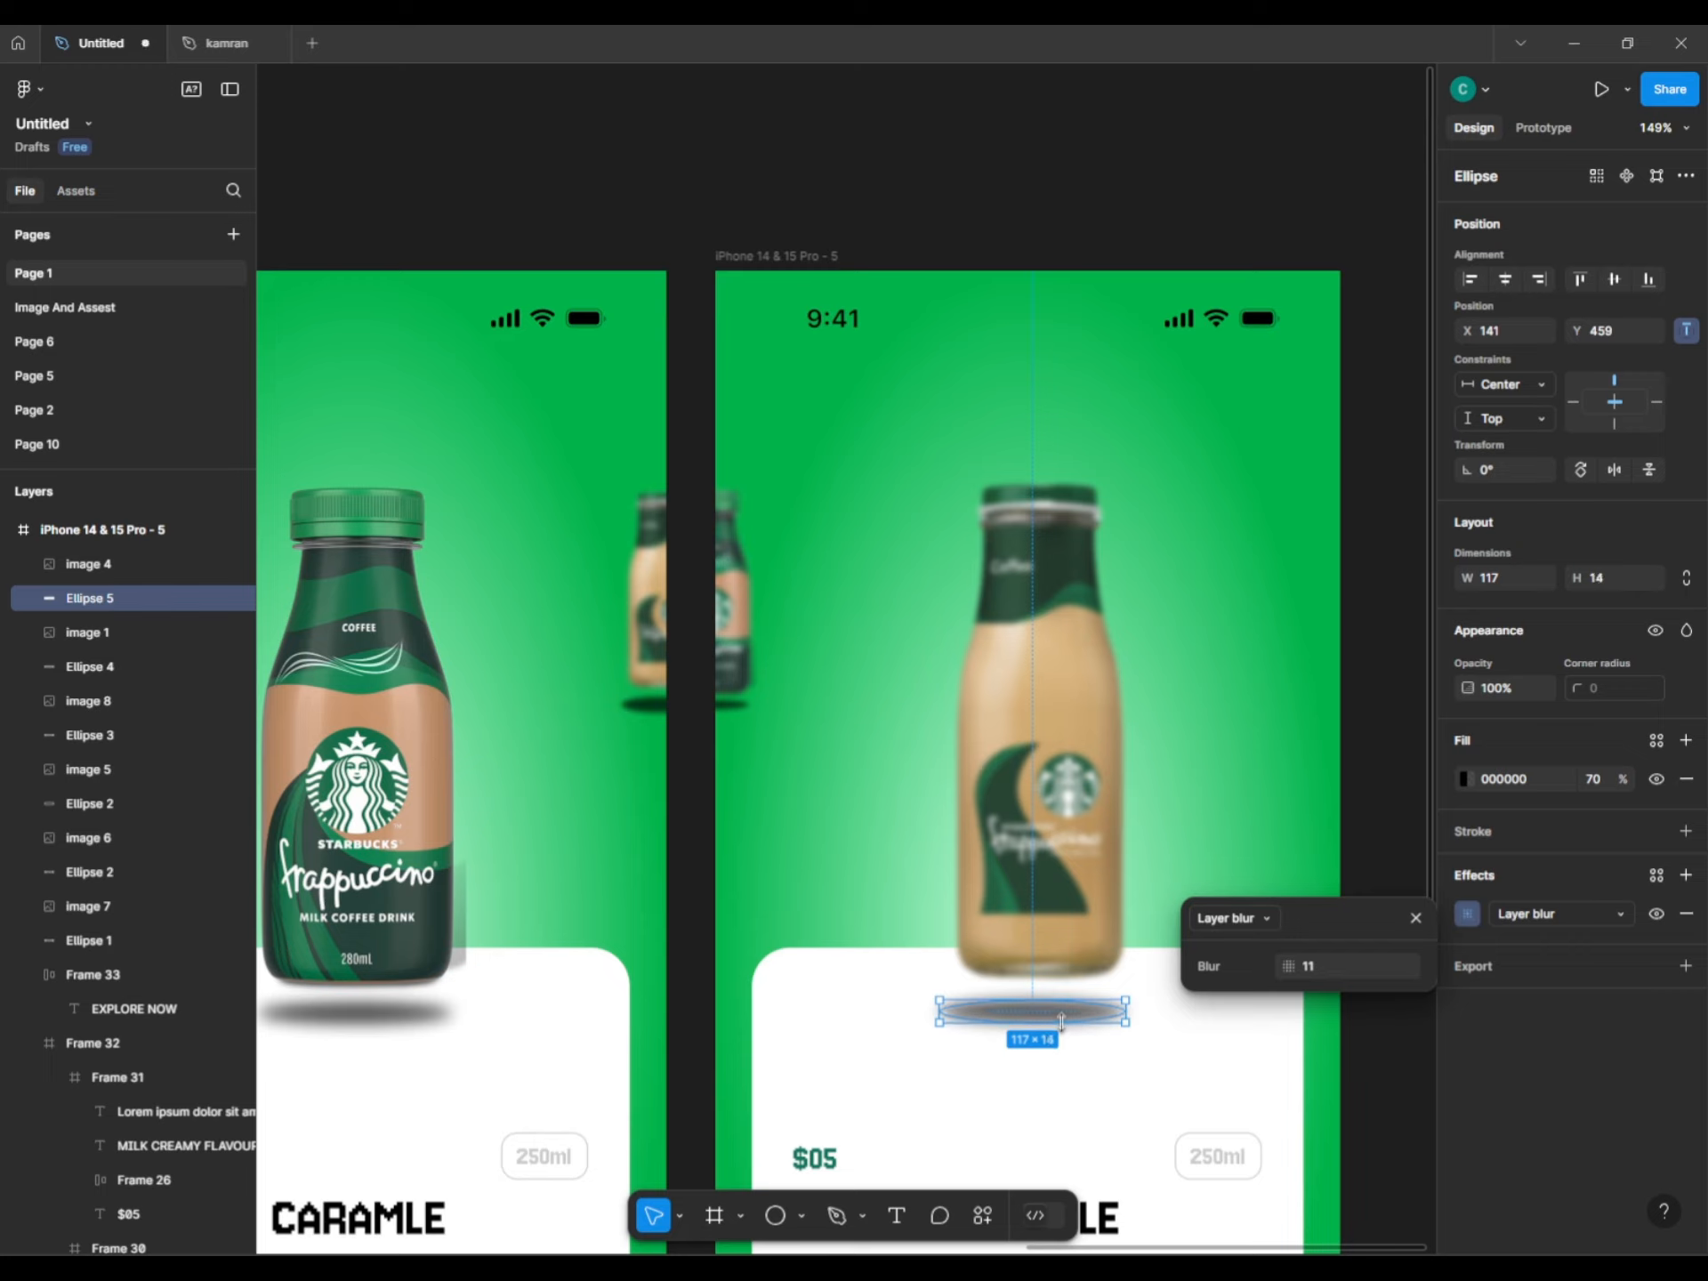
{"action": "left_click_drag", "start_coordinate": [1061, 1022], "coordinate": [1042, 1012]}
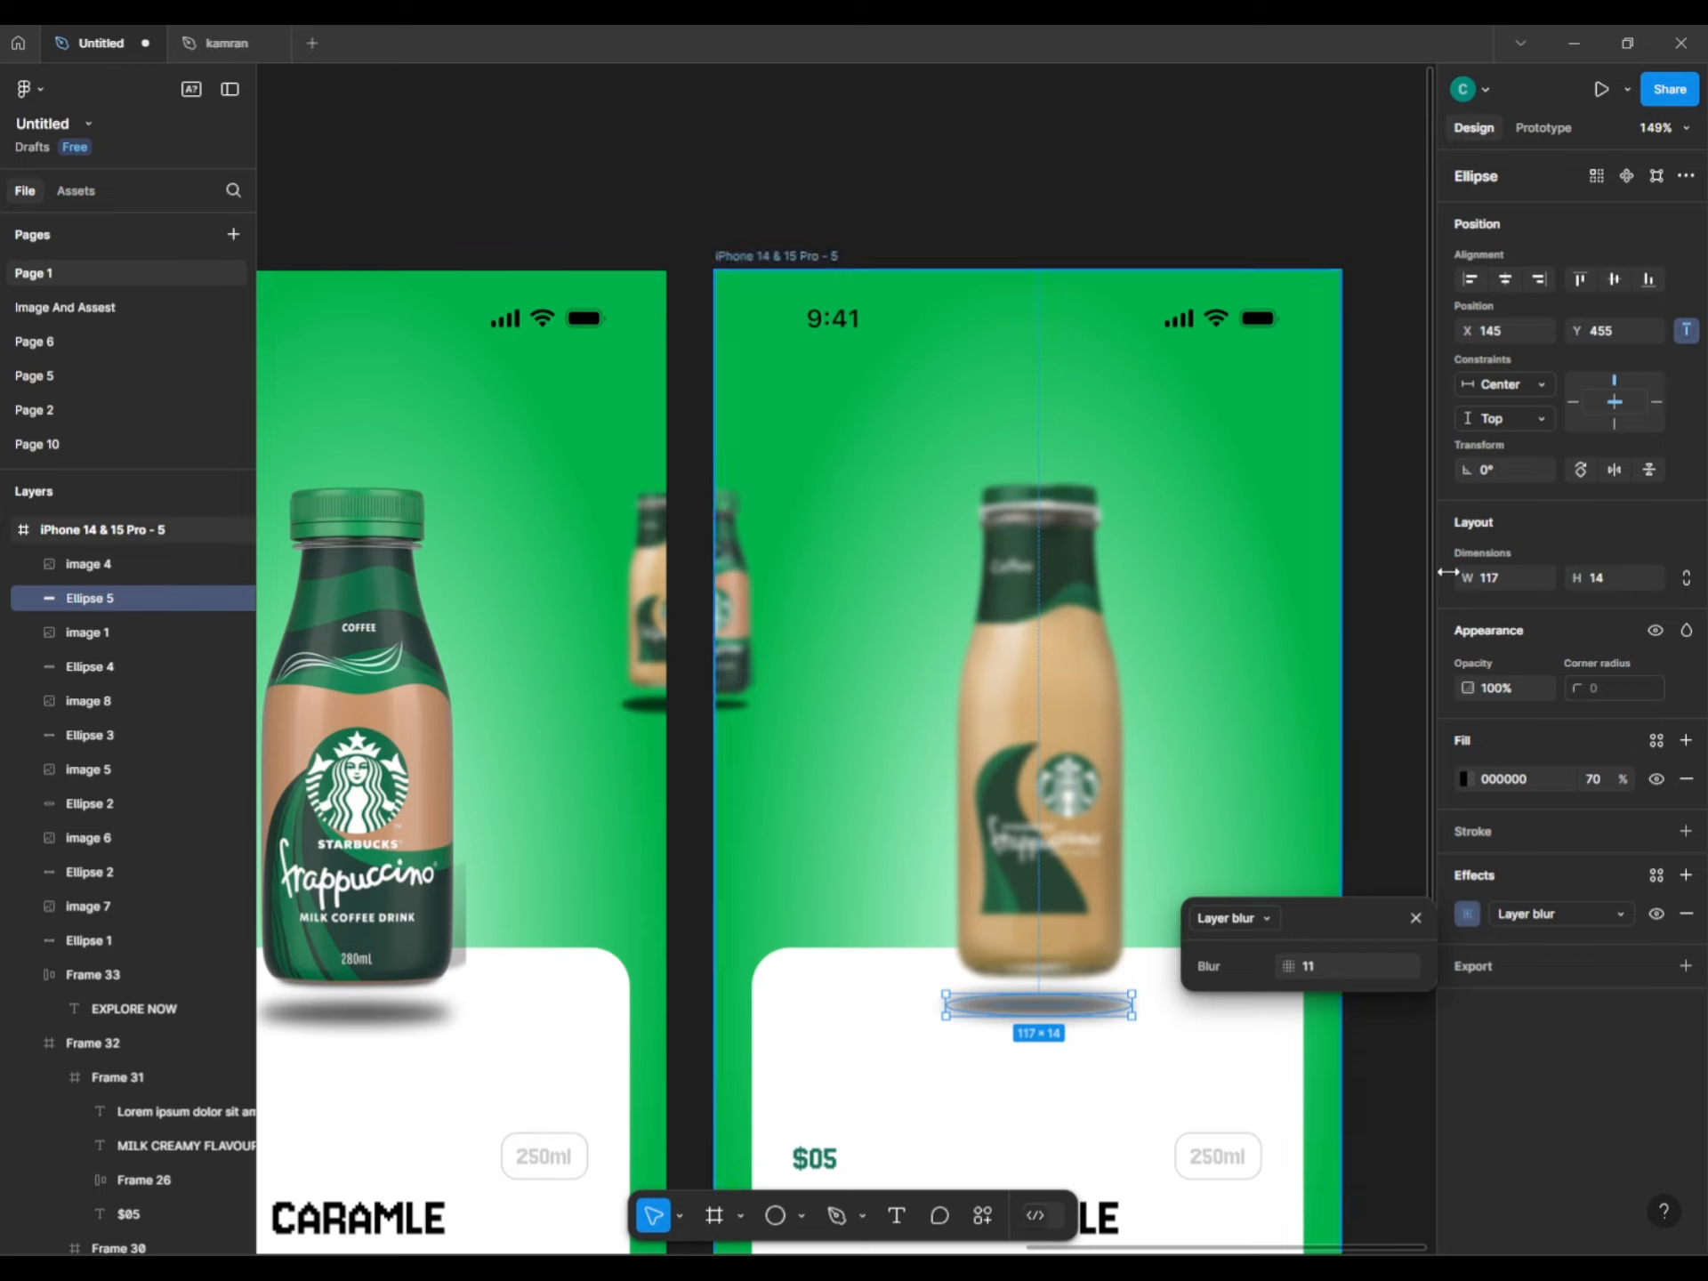
{"action": "key", "text": "Escape"}
Nudge the tan bottle left and hide its Layer blur so it is sharp.
{"action": "key", "text": "shift+Tab"}
{"action": "key", "text": "shift+Left"}
{"action": "left_click", "coordinate": [1655, 913]}
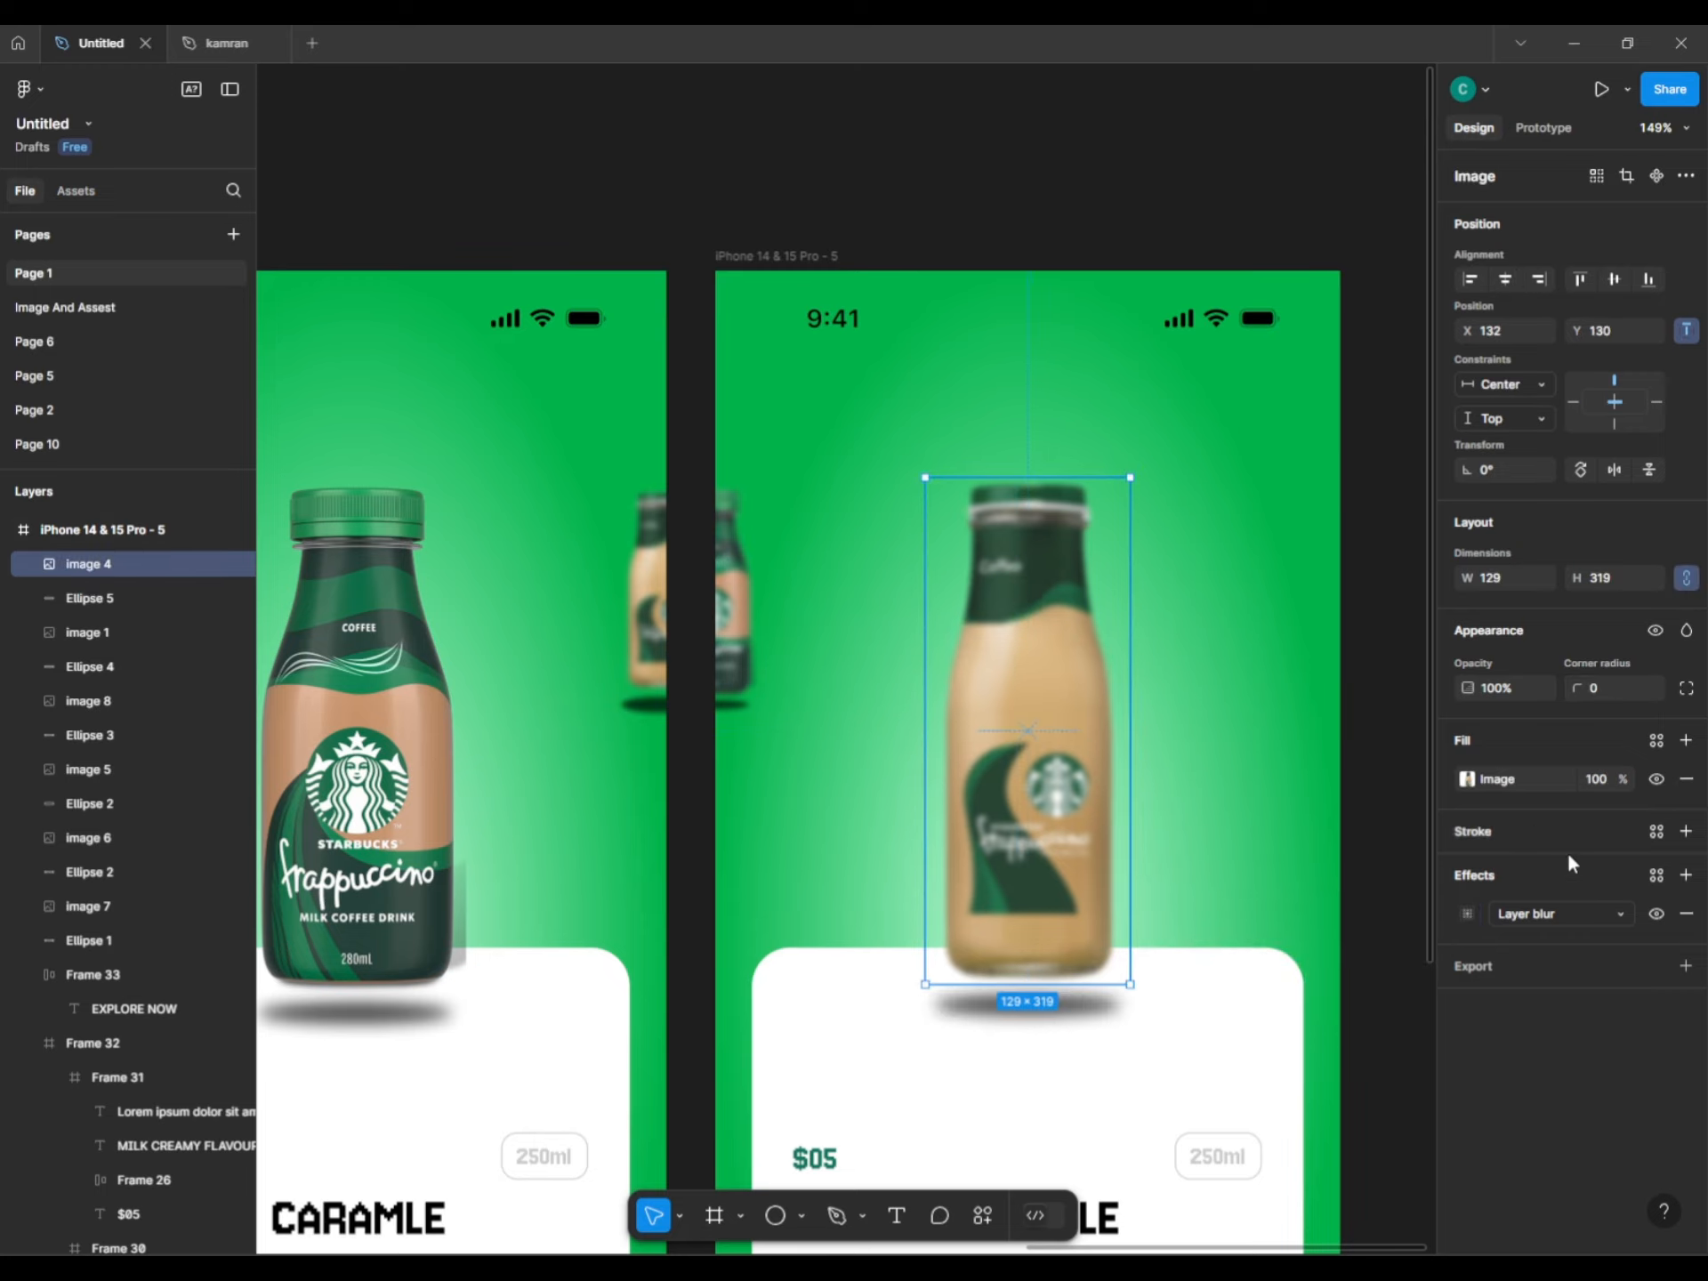
{"action": "scroll", "coordinate": [1189, 744], "scroll_direction": "down", "scroll_amount": 5}
{"action": "left_click", "coordinate": [1355, 719]}
{"action": "scroll", "coordinate": [1355, 719], "scroll_direction": "down", "scroll_amount": 3}
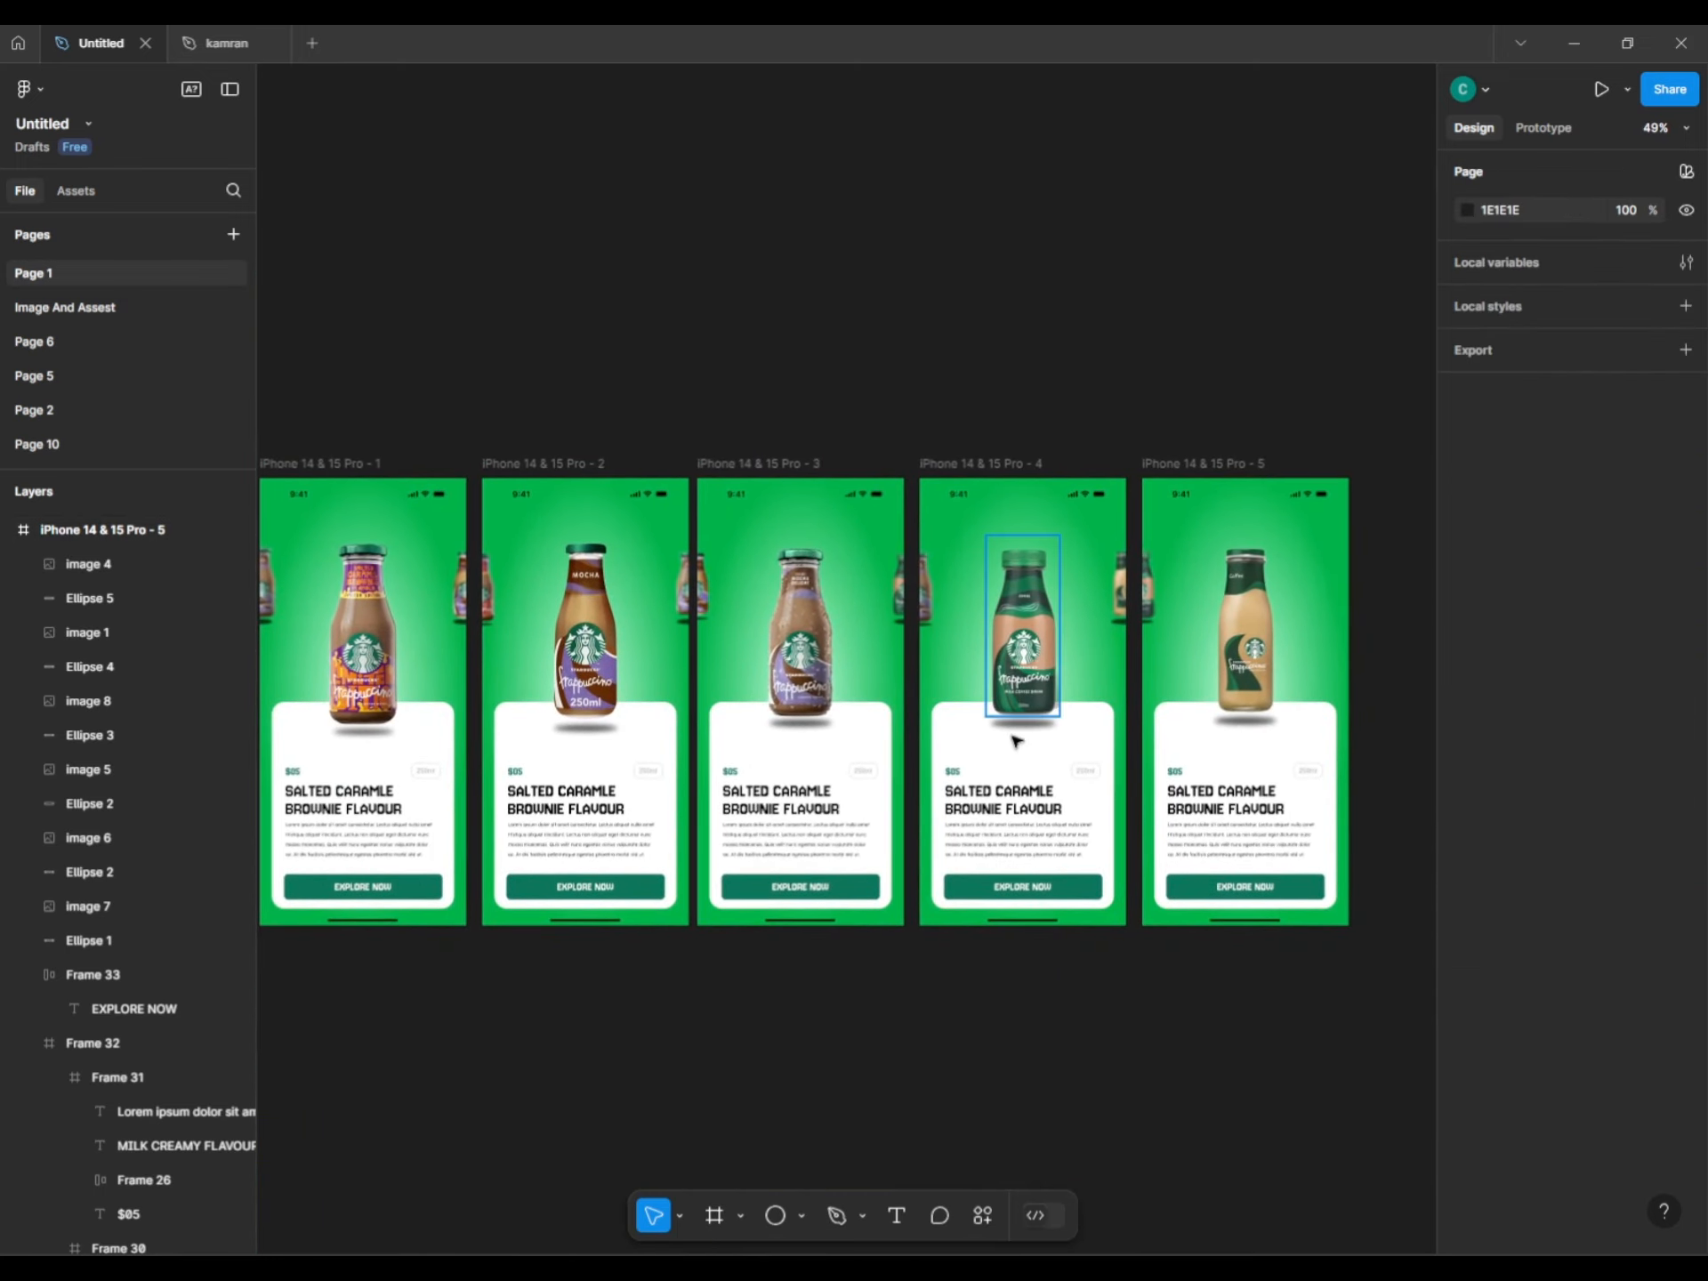
Select the first card's text block and collapse Frames 30–27 in the Layers panel.
{"action": "left_click", "coordinate": [1019, 676]}
{"action": "left_click", "coordinate": [1022, 722], "text": "shift"}
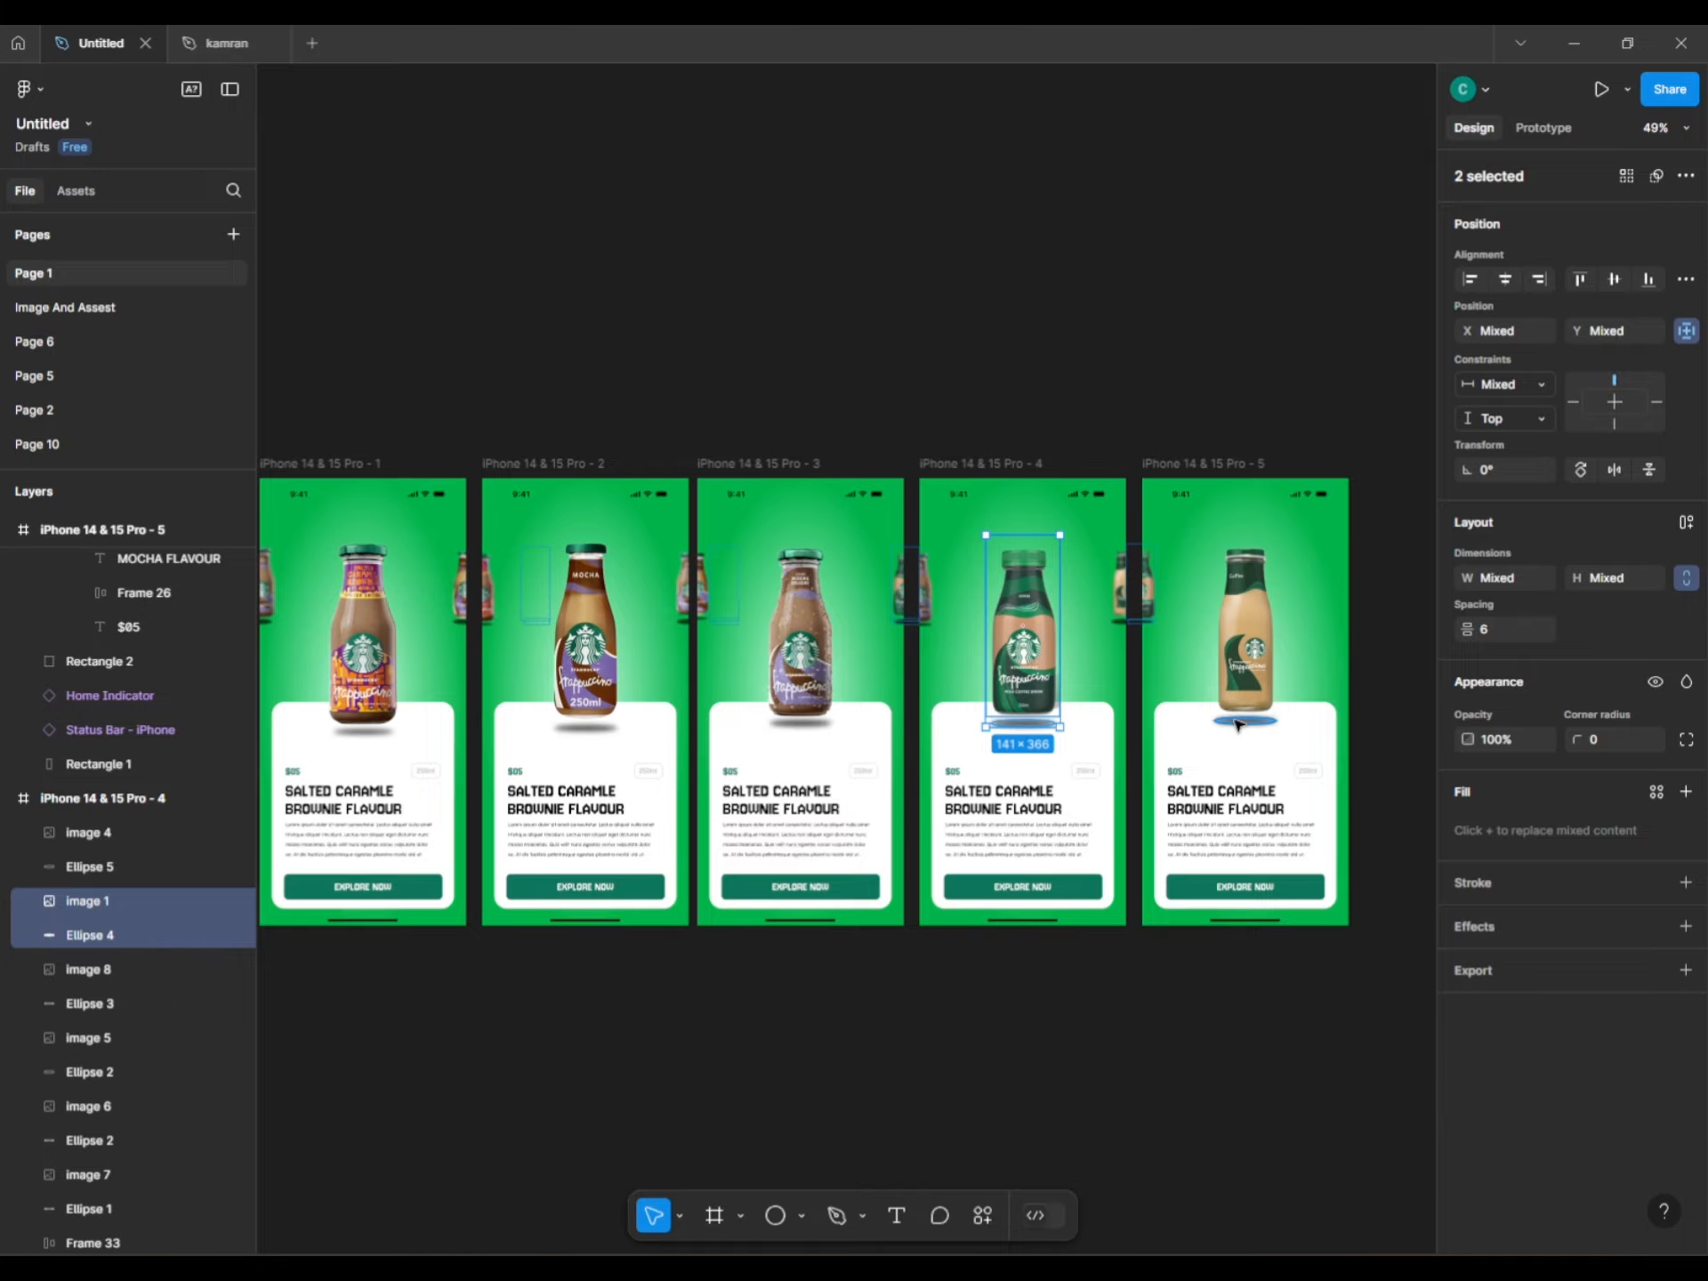
{"action": "left_click", "coordinate": [1361, 729]}
{"action": "scroll", "coordinate": [1166, 736], "scroll_direction": "up", "scroll_amount": 2}
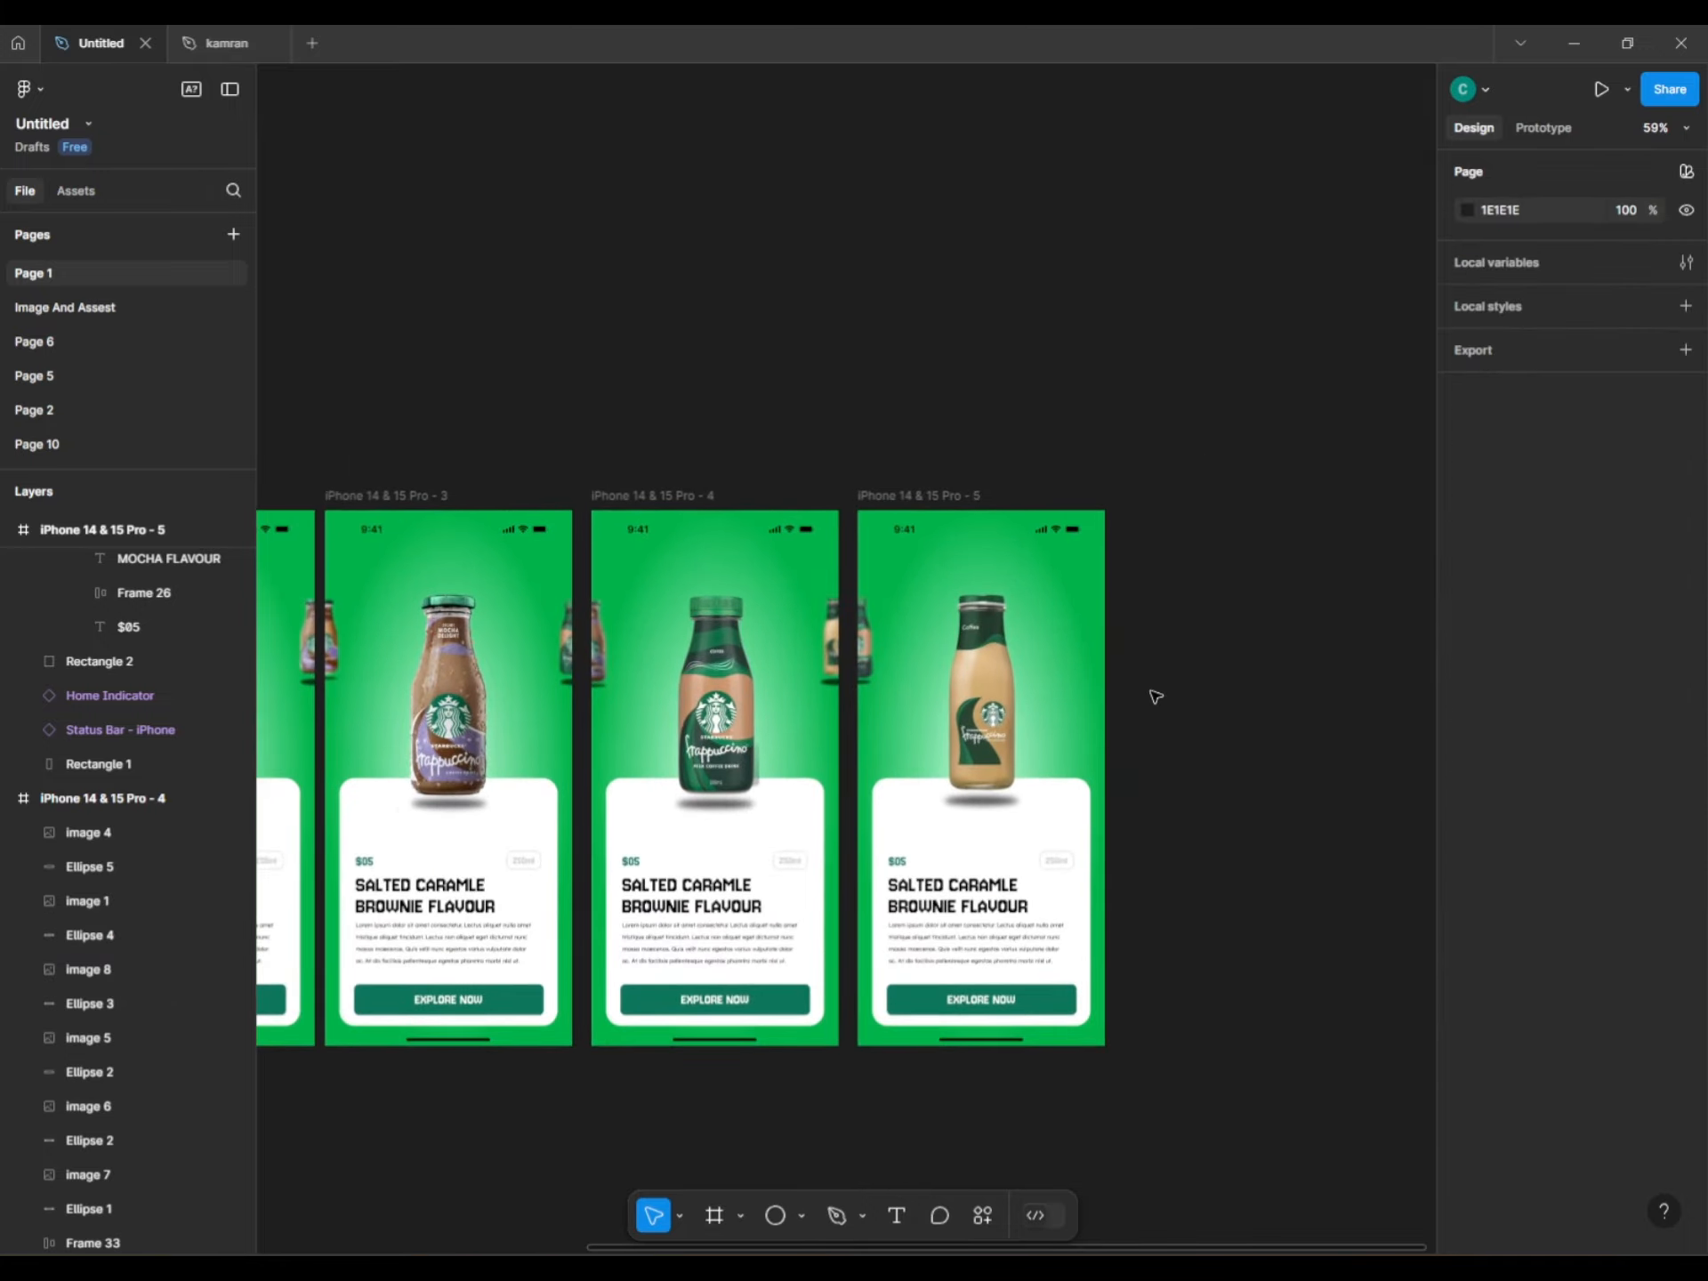
{"action": "scroll", "coordinate": [1171, 804], "scroll_direction": "down", "scroll_amount": 1}
{"action": "scroll", "coordinate": [685, 685], "scroll_direction": "up", "scroll_amount": 6}
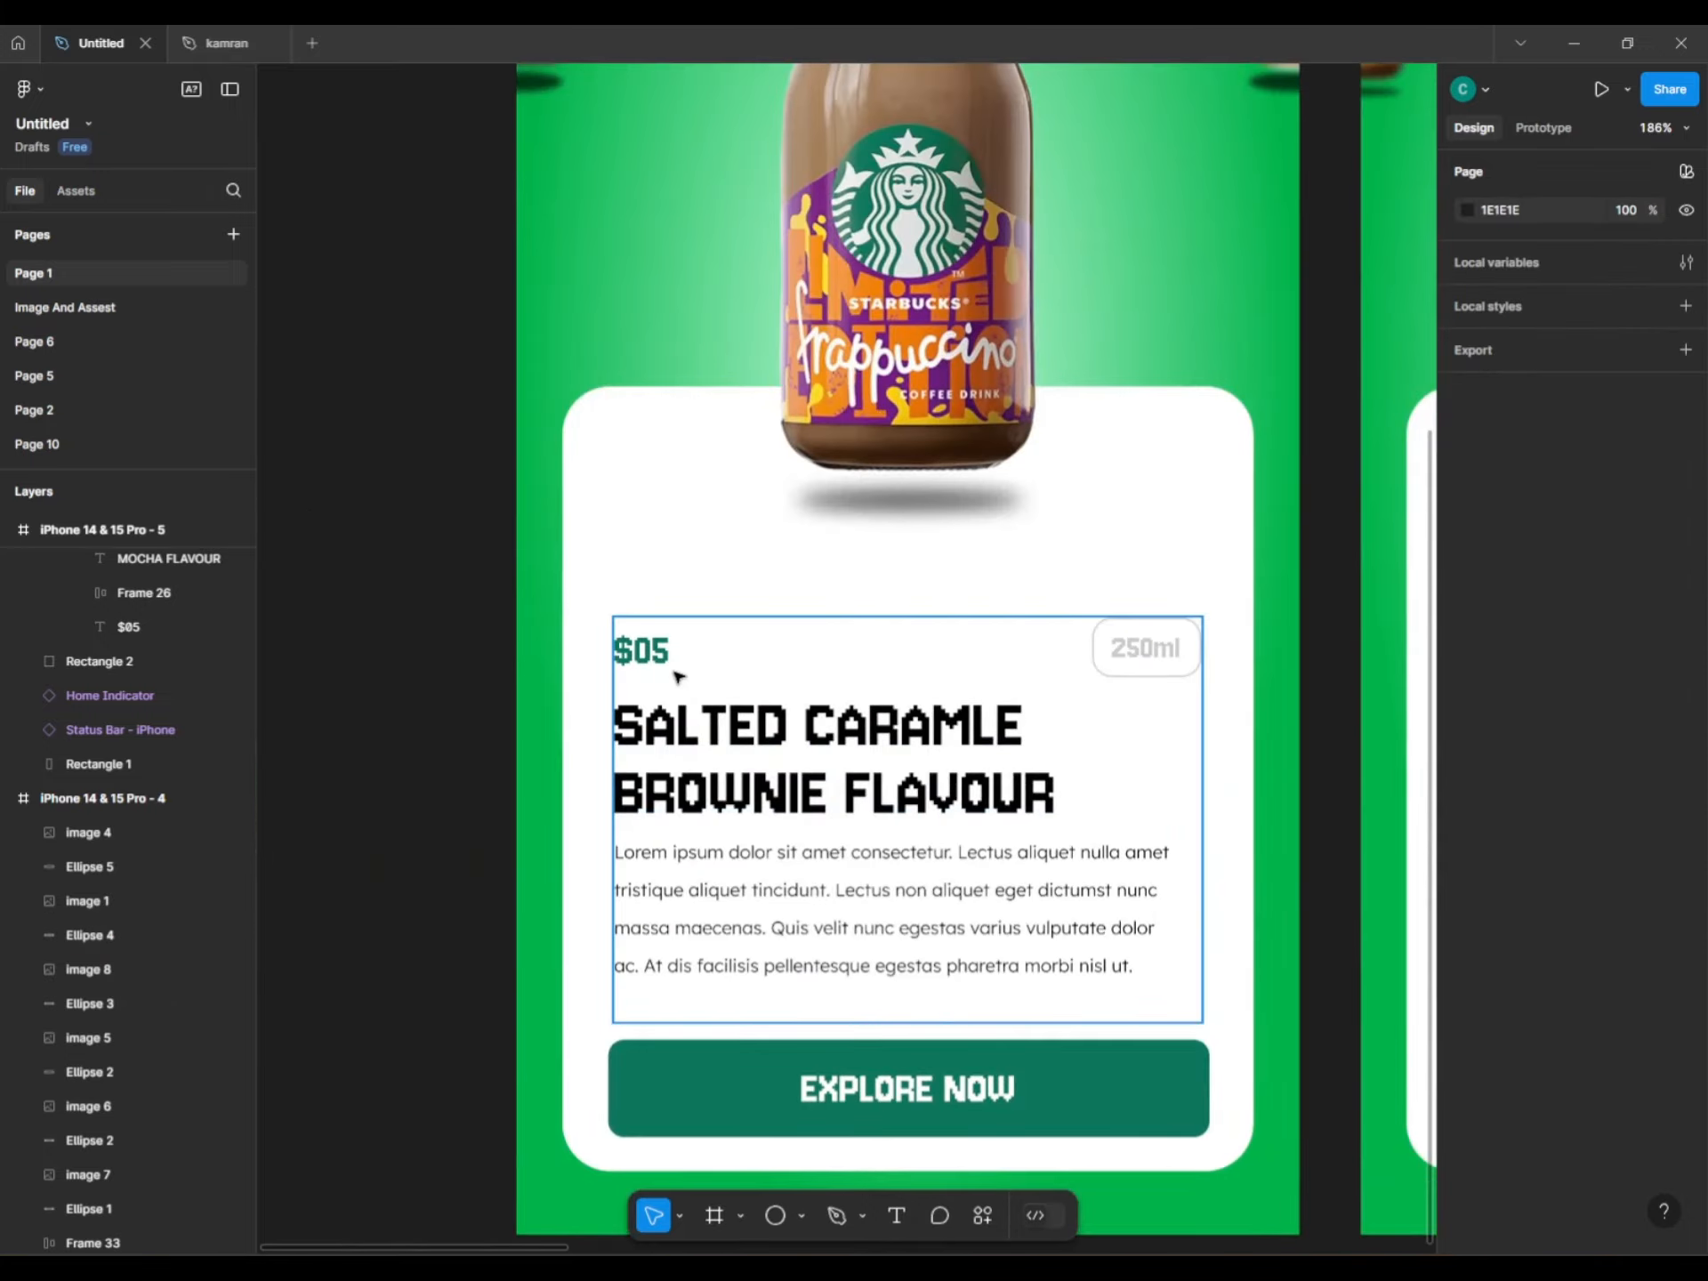
{"action": "left_click", "coordinate": [679, 677]}
{"action": "scroll", "coordinate": [679, 678], "scroll_direction": "down", "scroll_amount": 3}
{"action": "left_click", "coordinate": [59, 969]}
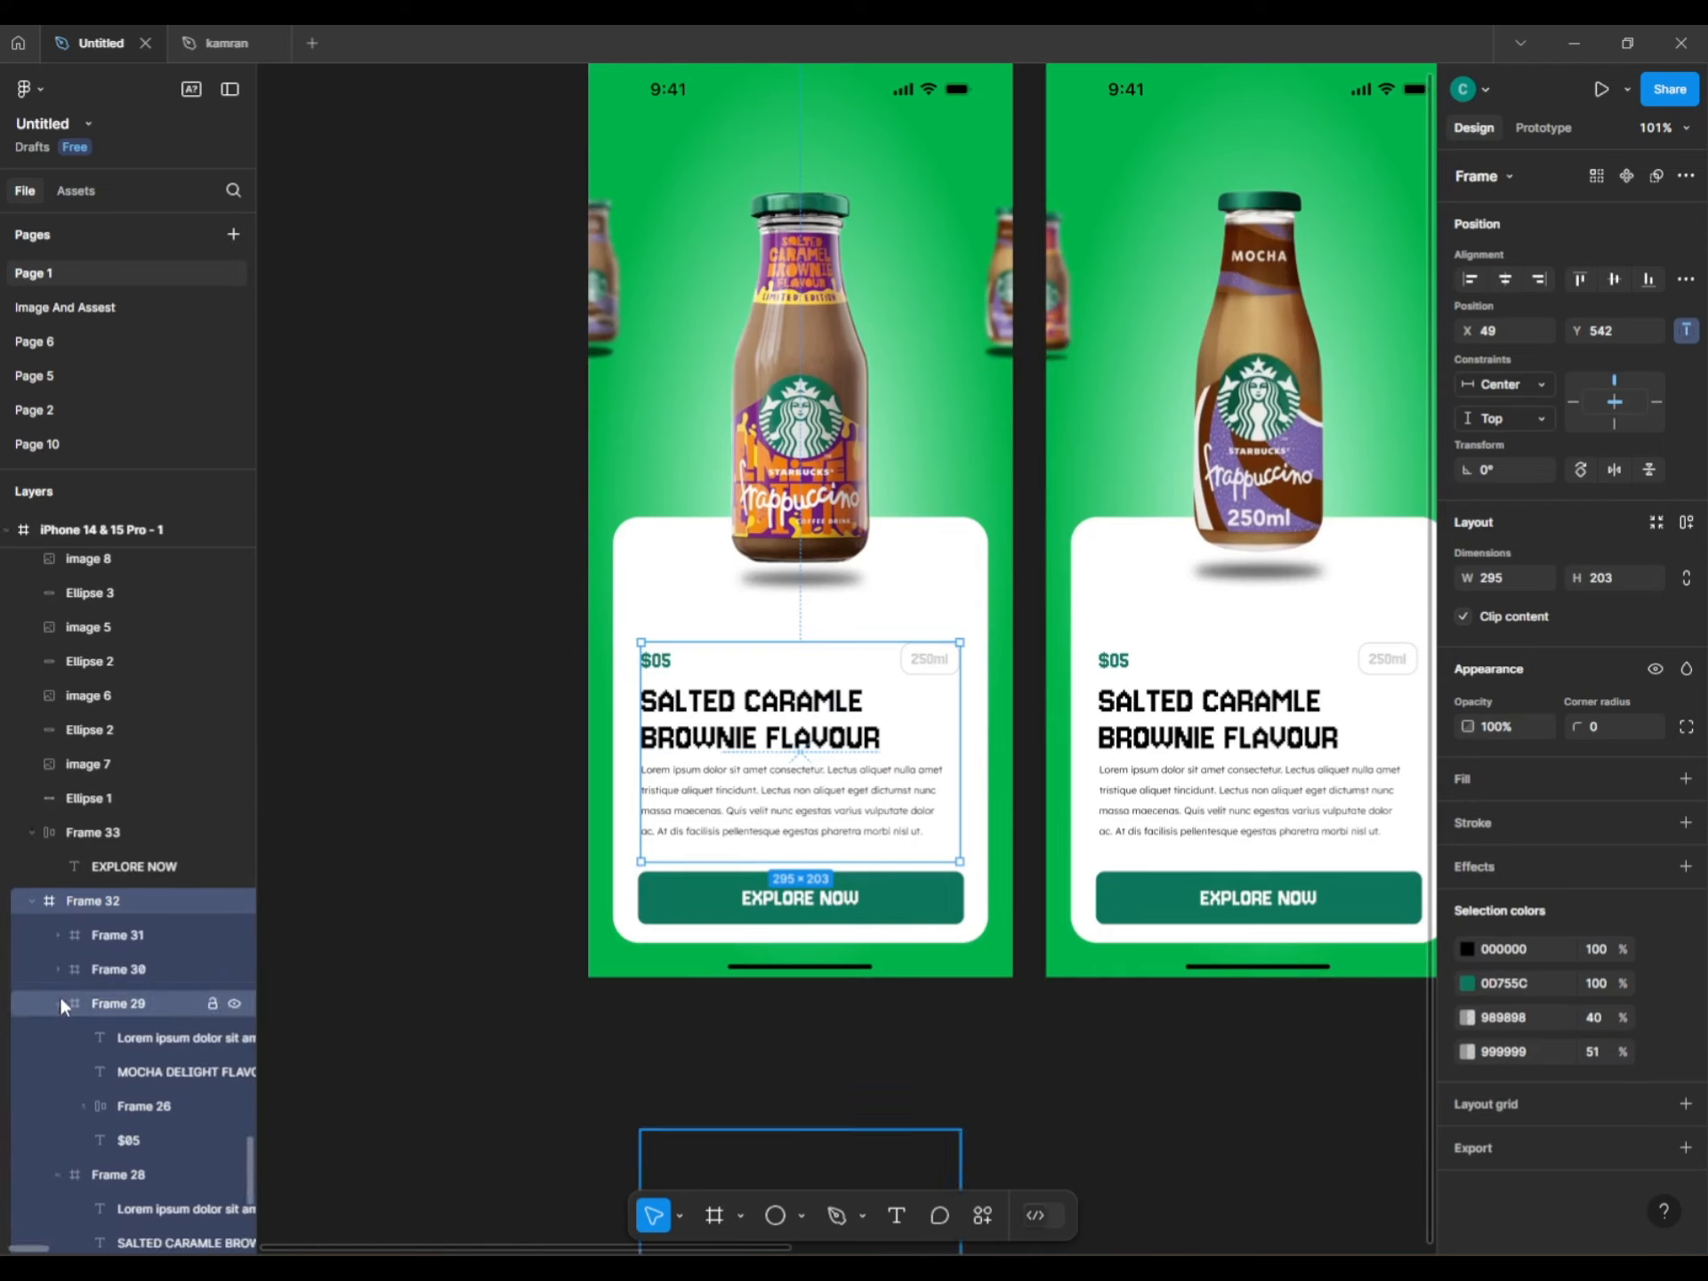
{"action": "left_click", "coordinate": [59, 1004]}
{"action": "left_click", "coordinate": [59, 1037]}
{"action": "left_click", "coordinate": [58, 1071]}
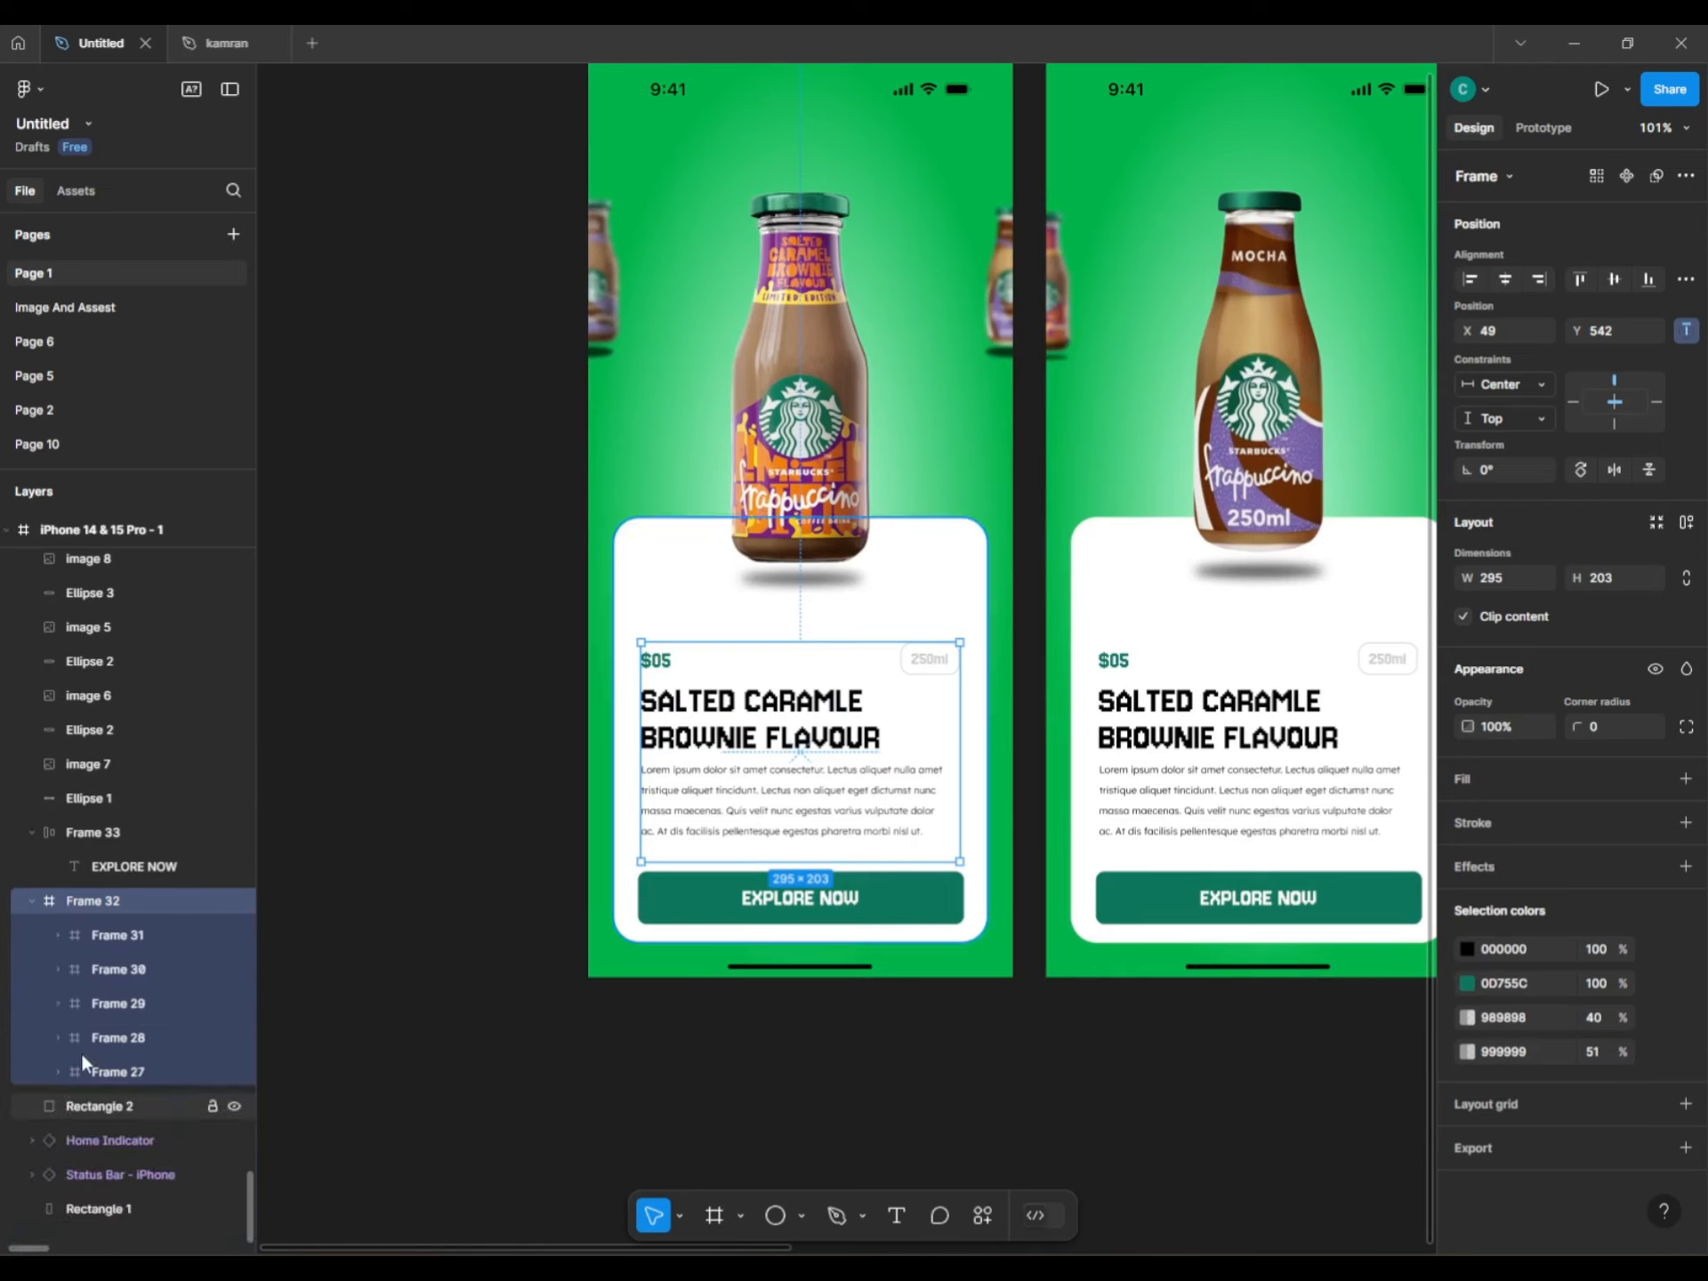
Nudge Frames 31–27 up twice with Shift+Up so the card shows $05 MOCHA FLAVOUR.
{"action": "left_click", "coordinate": [128, 930]}
{"action": "left_click", "coordinate": [142, 1069], "text": "shift"}
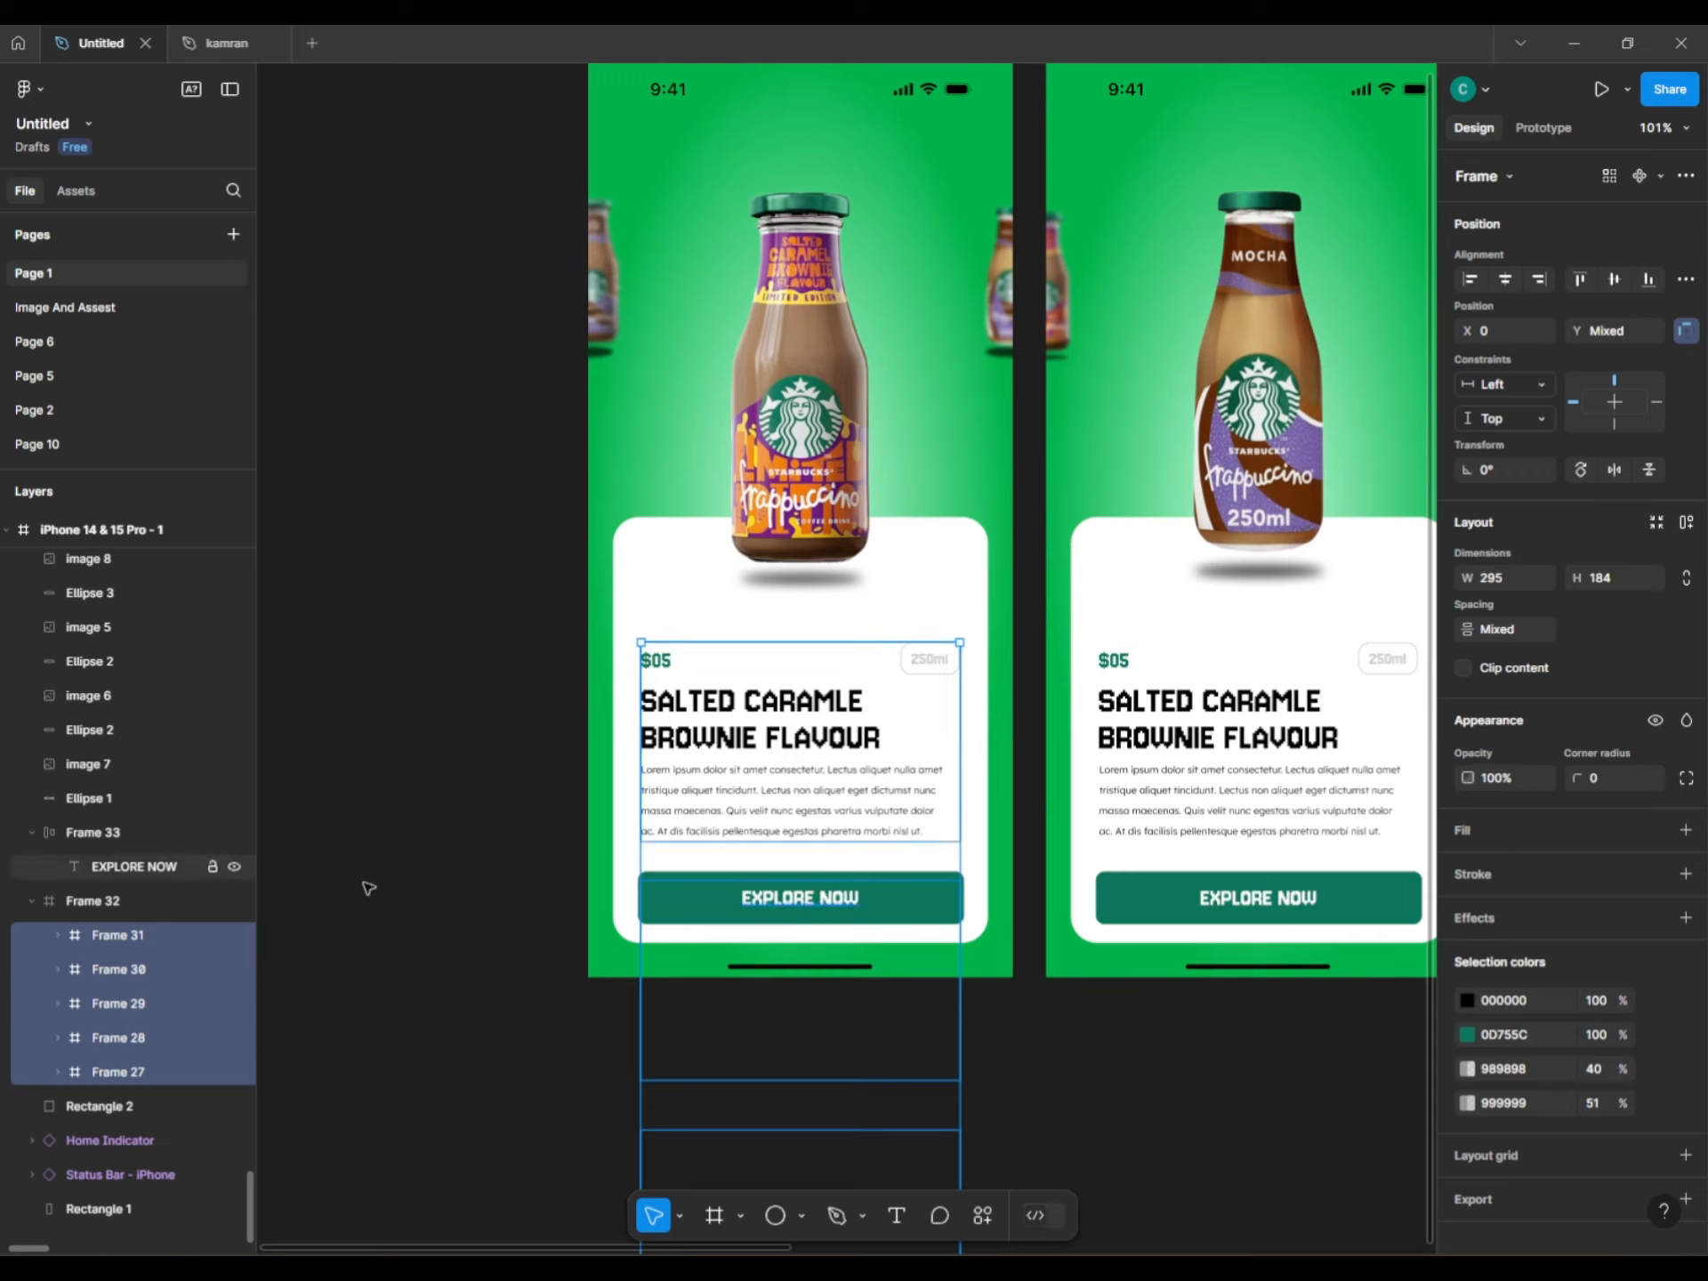
{"action": "key", "text": "shift+Up"}
{"action": "key", "text": "shift+Up"}
{"action": "key", "text": "shift+Up"}
{"action": "key", "text": "shift+Up"}
{"action": "key", "text": "shift+Up"}
{"action": "key", "text": "shift+Up"}
{"action": "key", "text": "shift+Up"}
{"action": "key", "text": "shift+Up"}
{"action": "key", "text": "shift+Up"}
{"action": "key", "text": "shift+Up"}
{"action": "key", "text": "shift+Up"}
{"action": "key", "text": "shift+Up"}
{"action": "key", "text": "shift+Up"}
{"action": "key", "text": "shift+Up"}
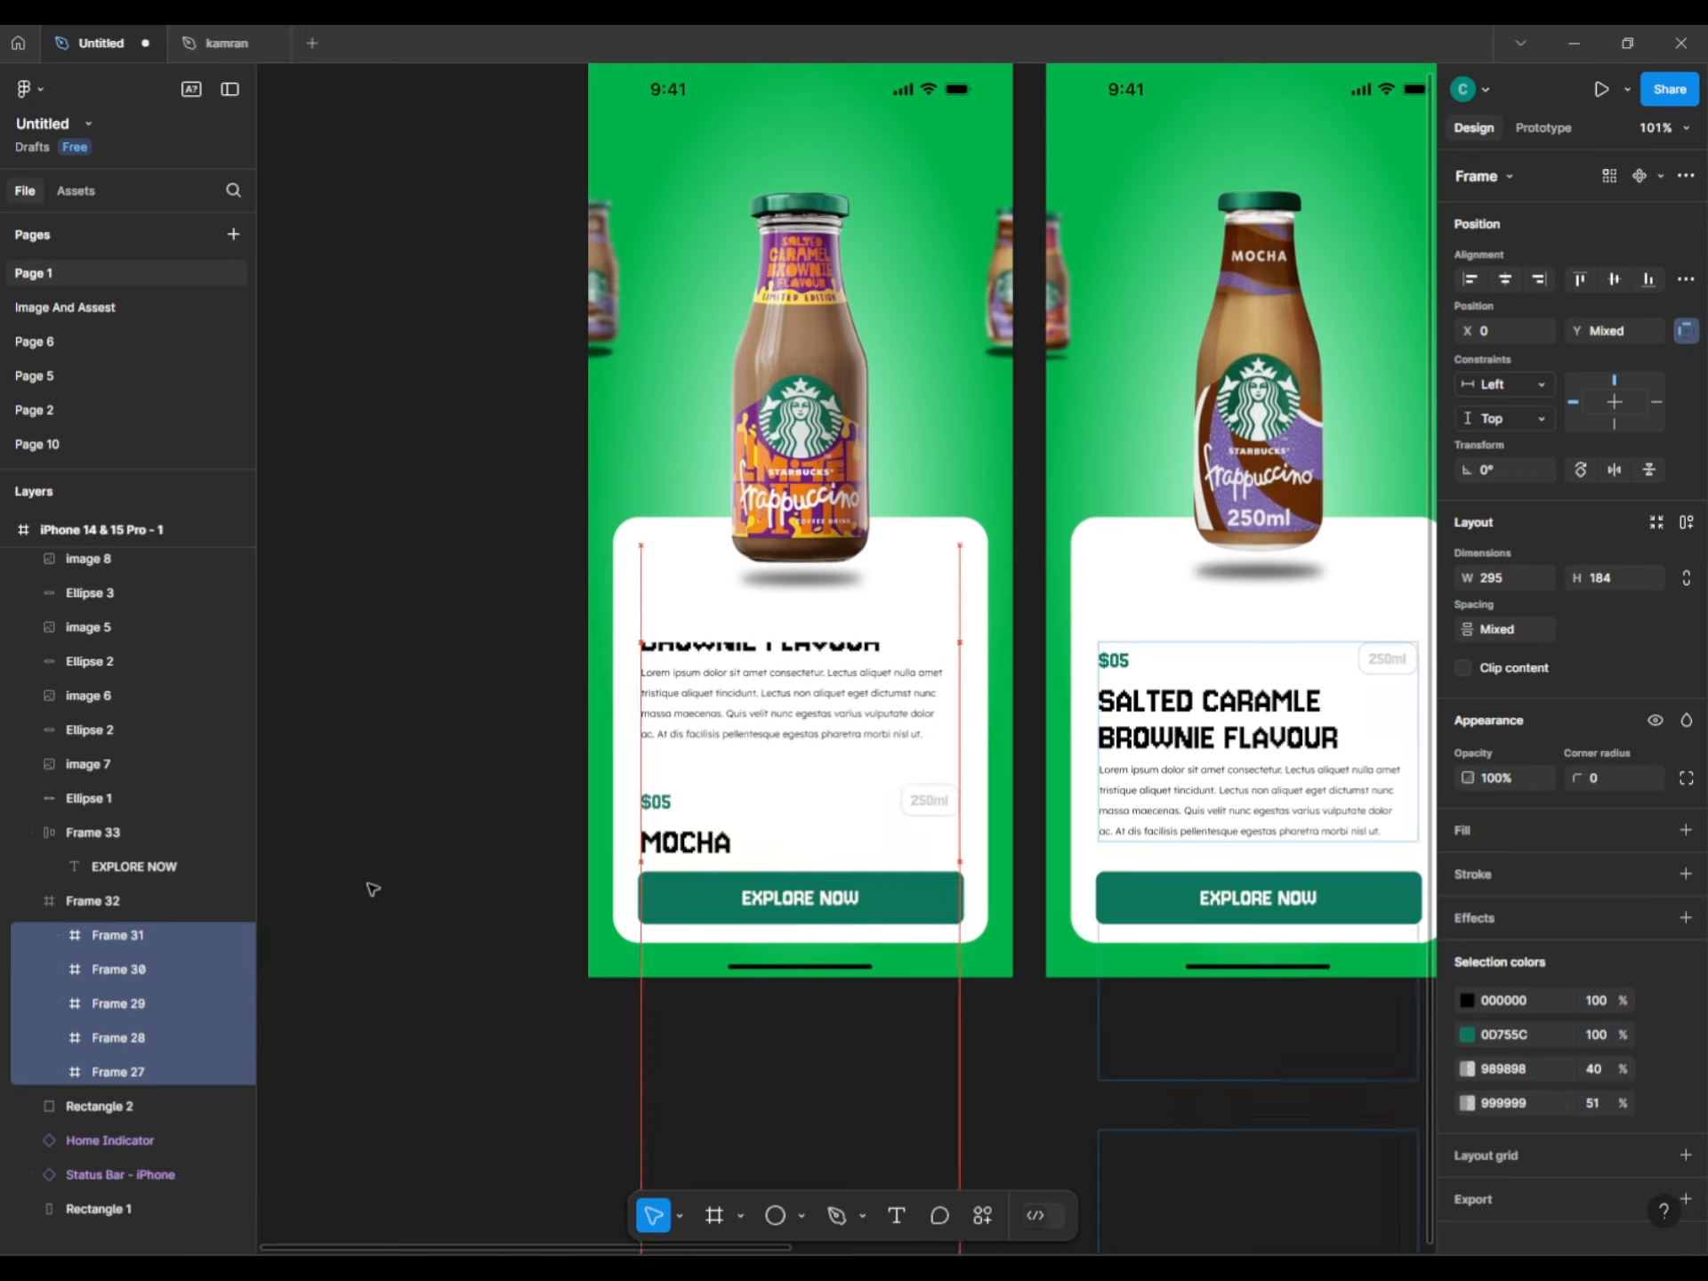
{"action": "key", "text": "shift+Up"}
{"action": "key", "text": "shift+Up"}
{"action": "key", "text": "shift+Up"}
{"action": "key", "text": "shift+Up"}
{"action": "key", "text": "shift+Up"}
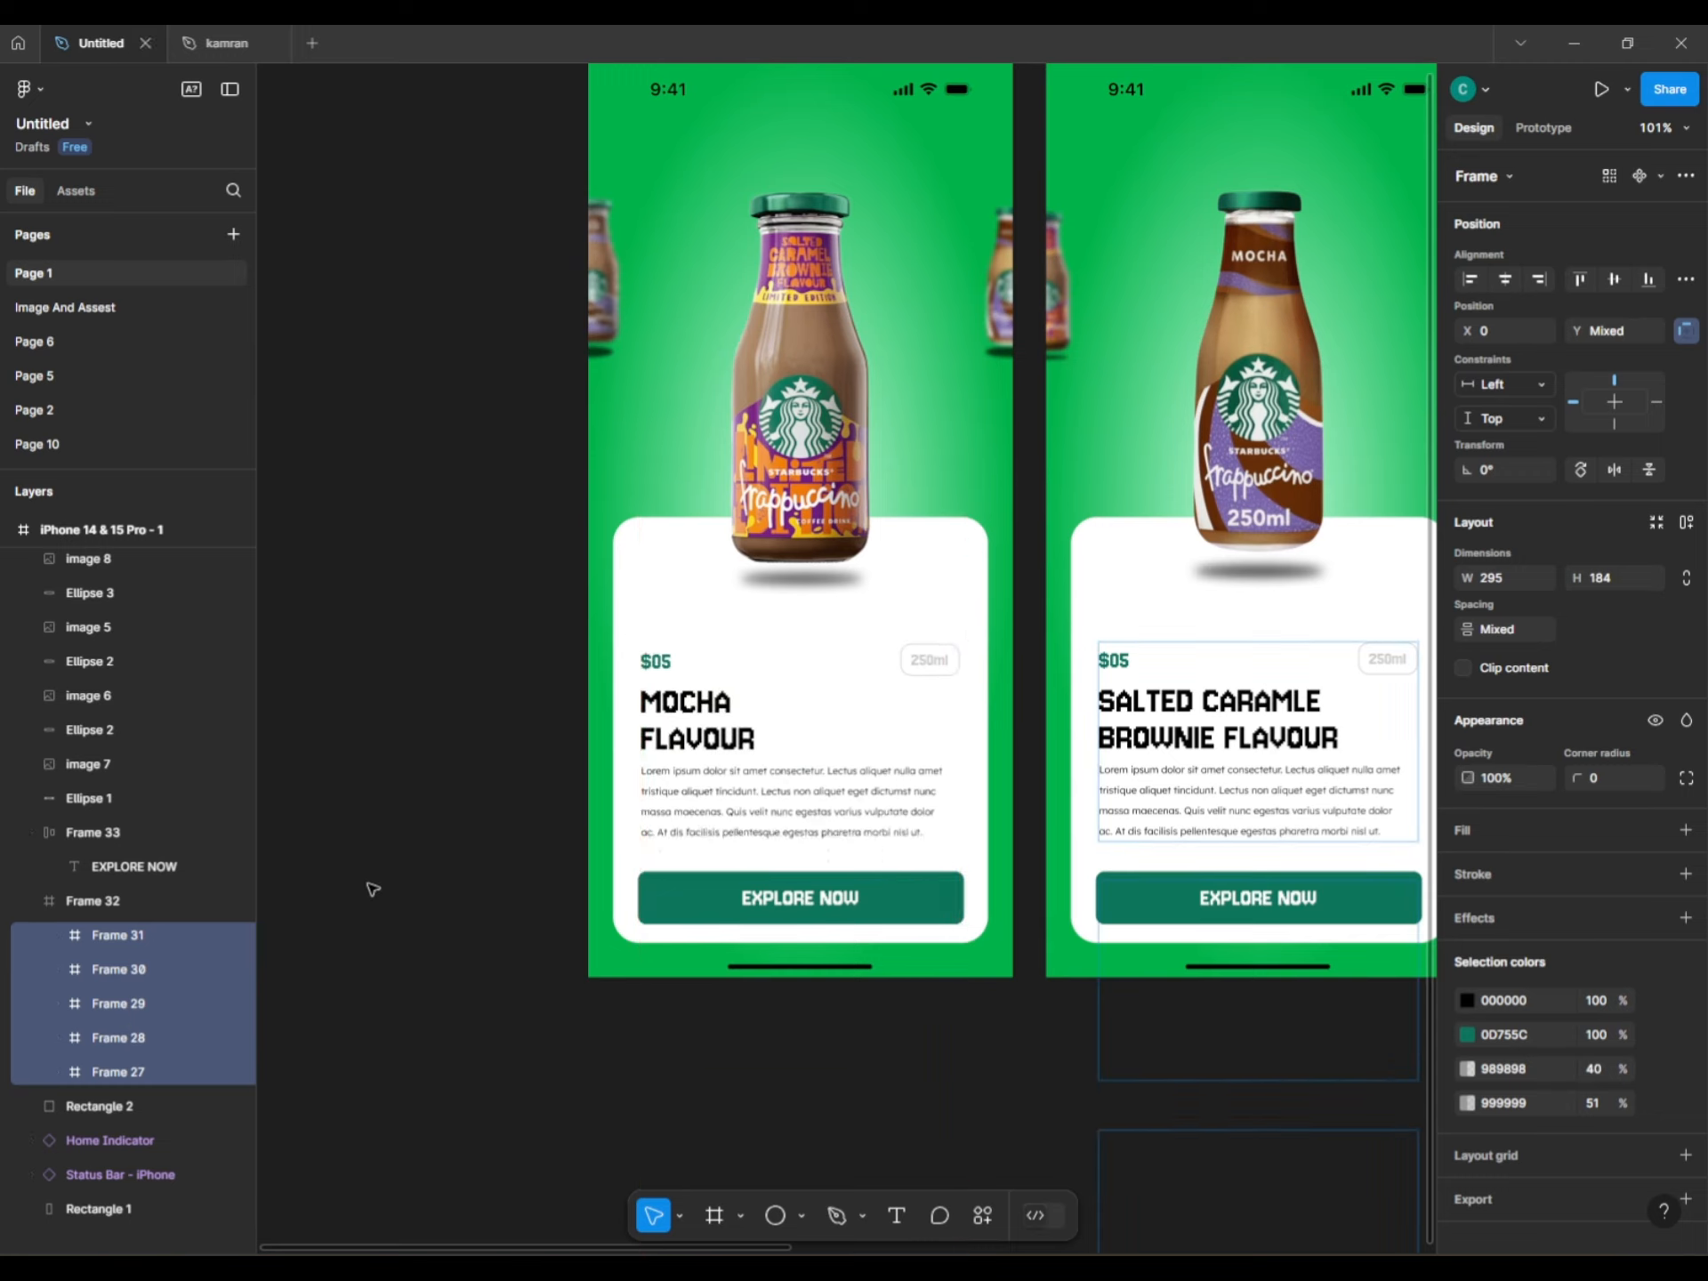
{"action": "left_click", "coordinate": [884, 1086]}
{"action": "scroll", "coordinate": [884, 1086], "scroll_direction": "right", "scroll_amount": 5}
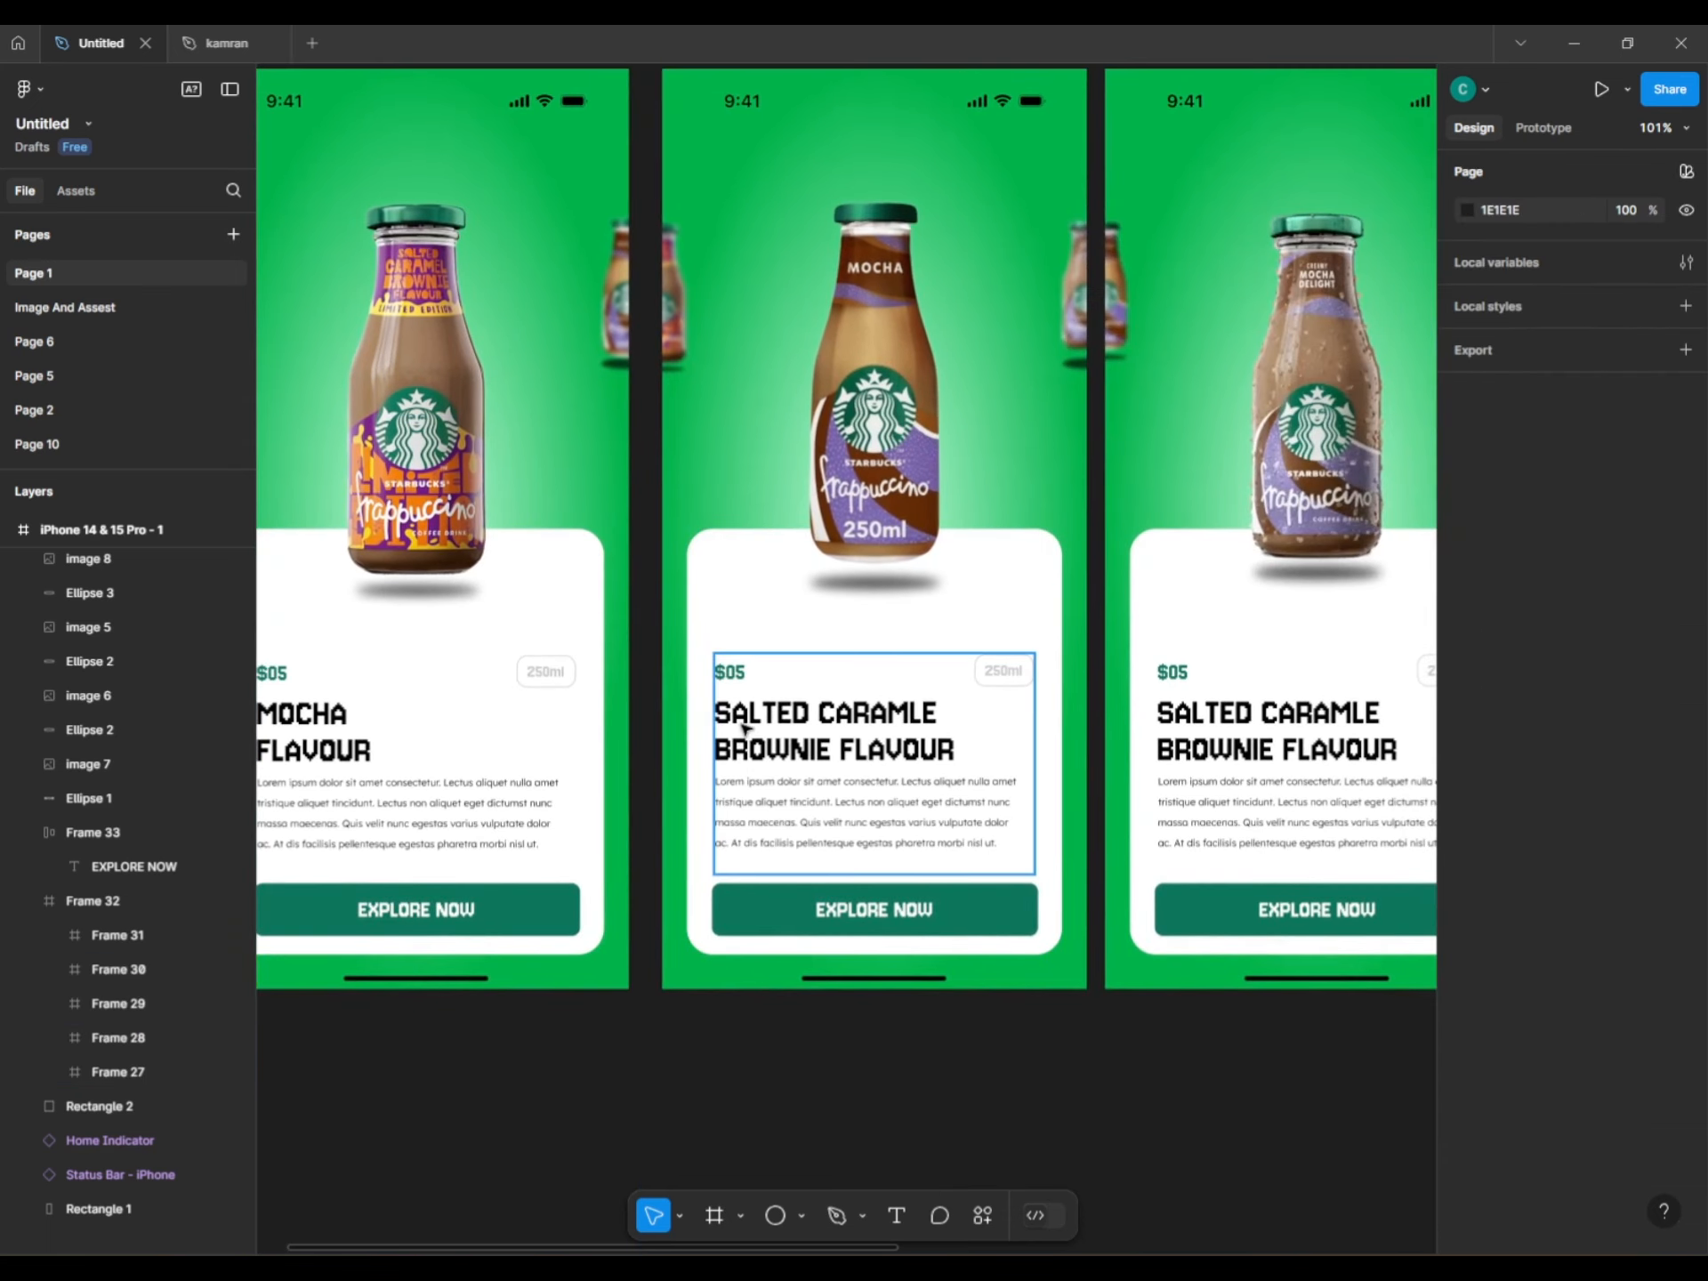
Shift Frame 32's stacked frames up on the second phone to show MOCHA DELIGHT FLAVOUR.
{"action": "left_click", "coordinate": [743, 724]}
{"action": "left_click", "coordinate": [56, 598]}
{"action": "left_click", "coordinate": [56, 631]}
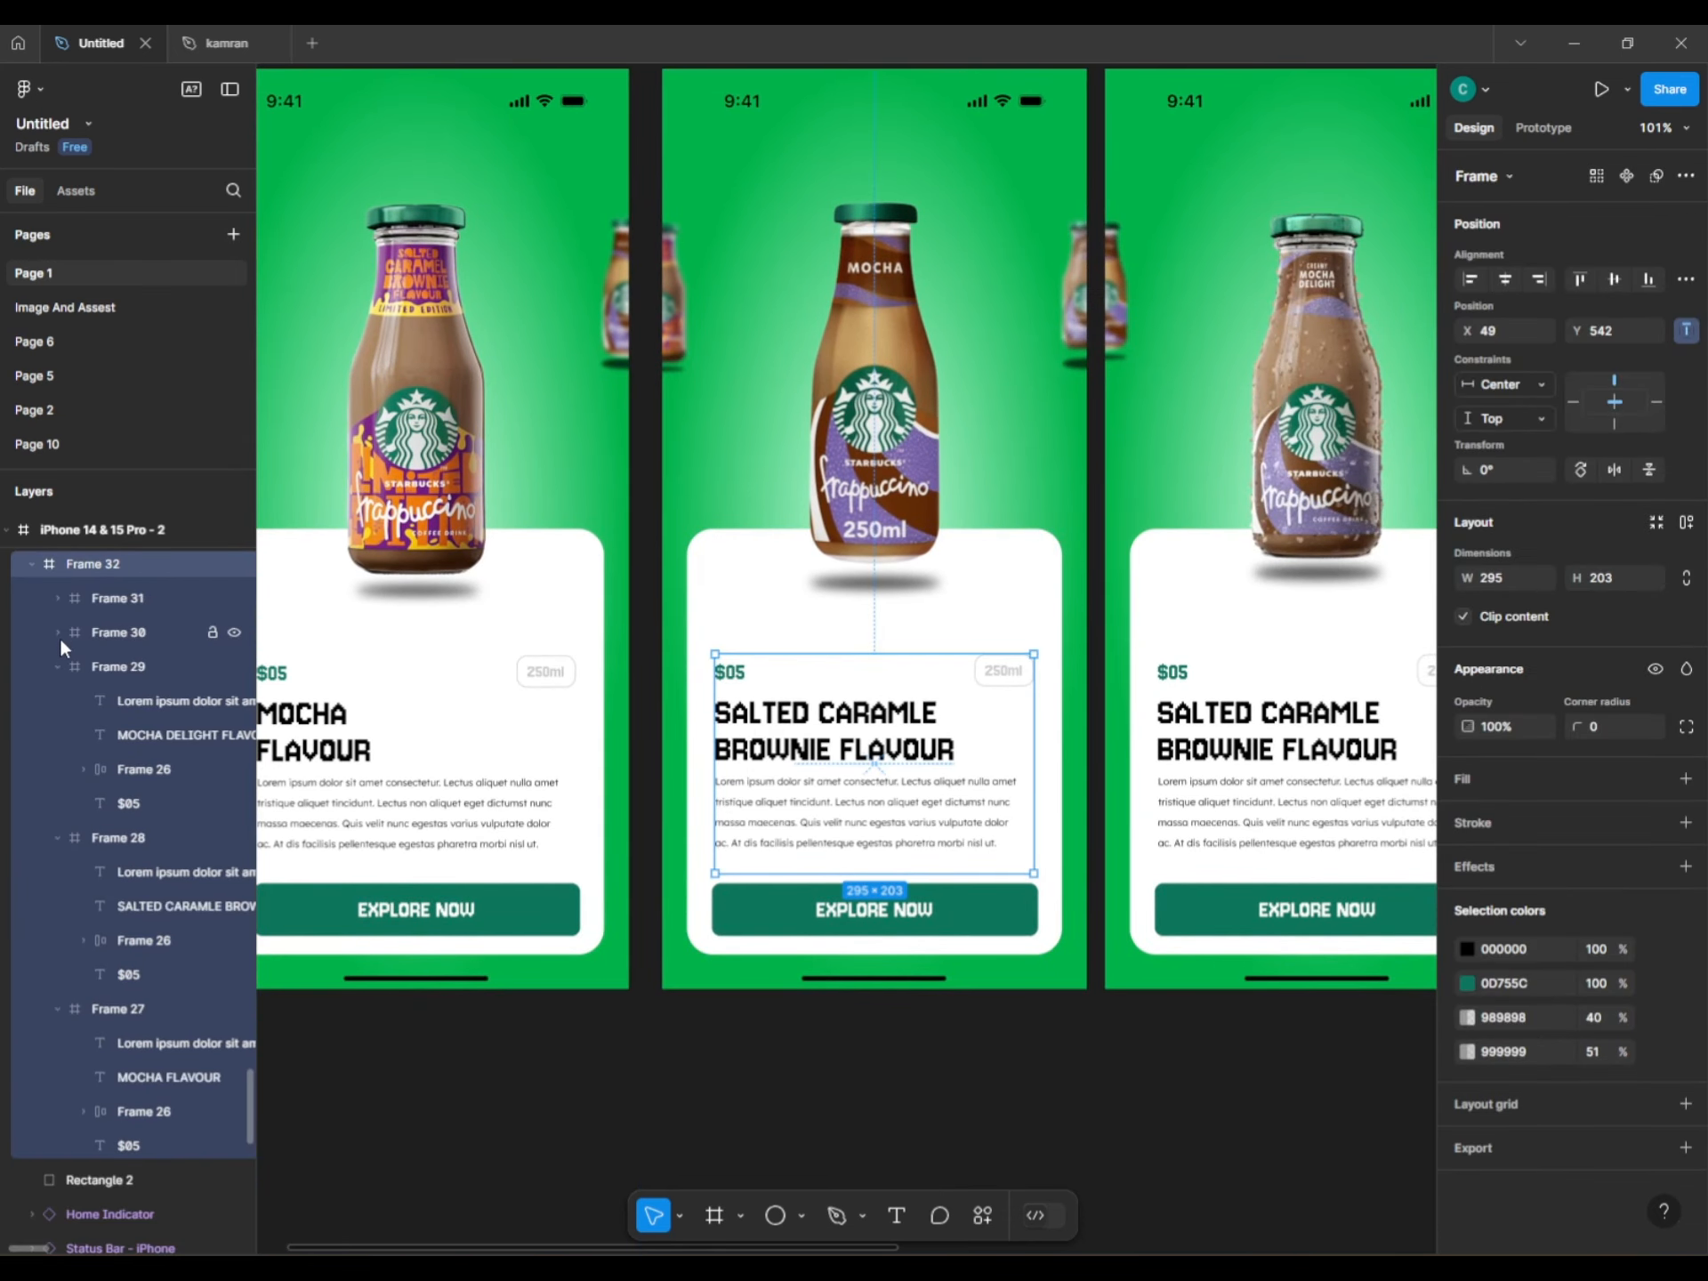
{"action": "left_click", "coordinate": [56, 666]}
{"action": "left_click", "coordinate": [51, 705]}
{"action": "left_click", "coordinate": [56, 702]}
{"action": "left_click", "coordinate": [55, 732]}
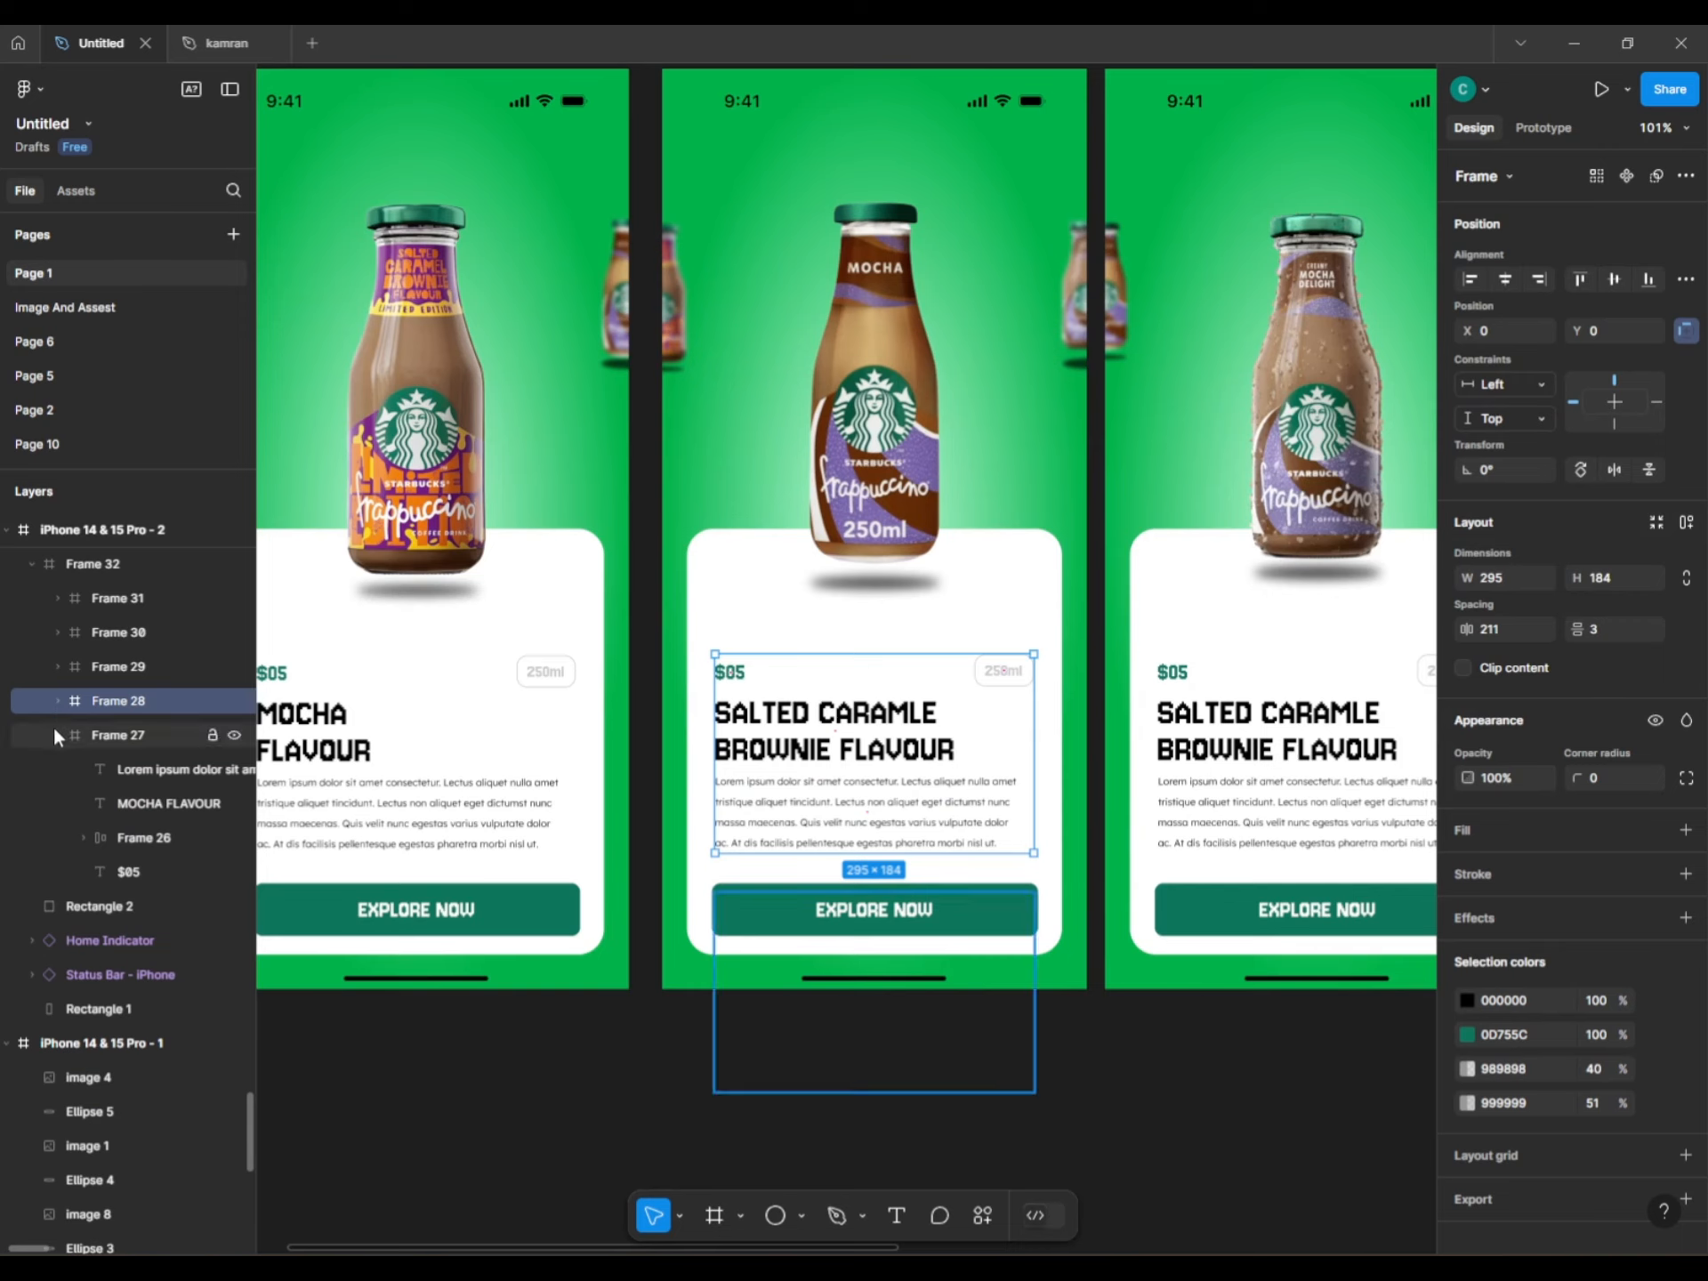
{"action": "left_click", "coordinate": [77, 562]}
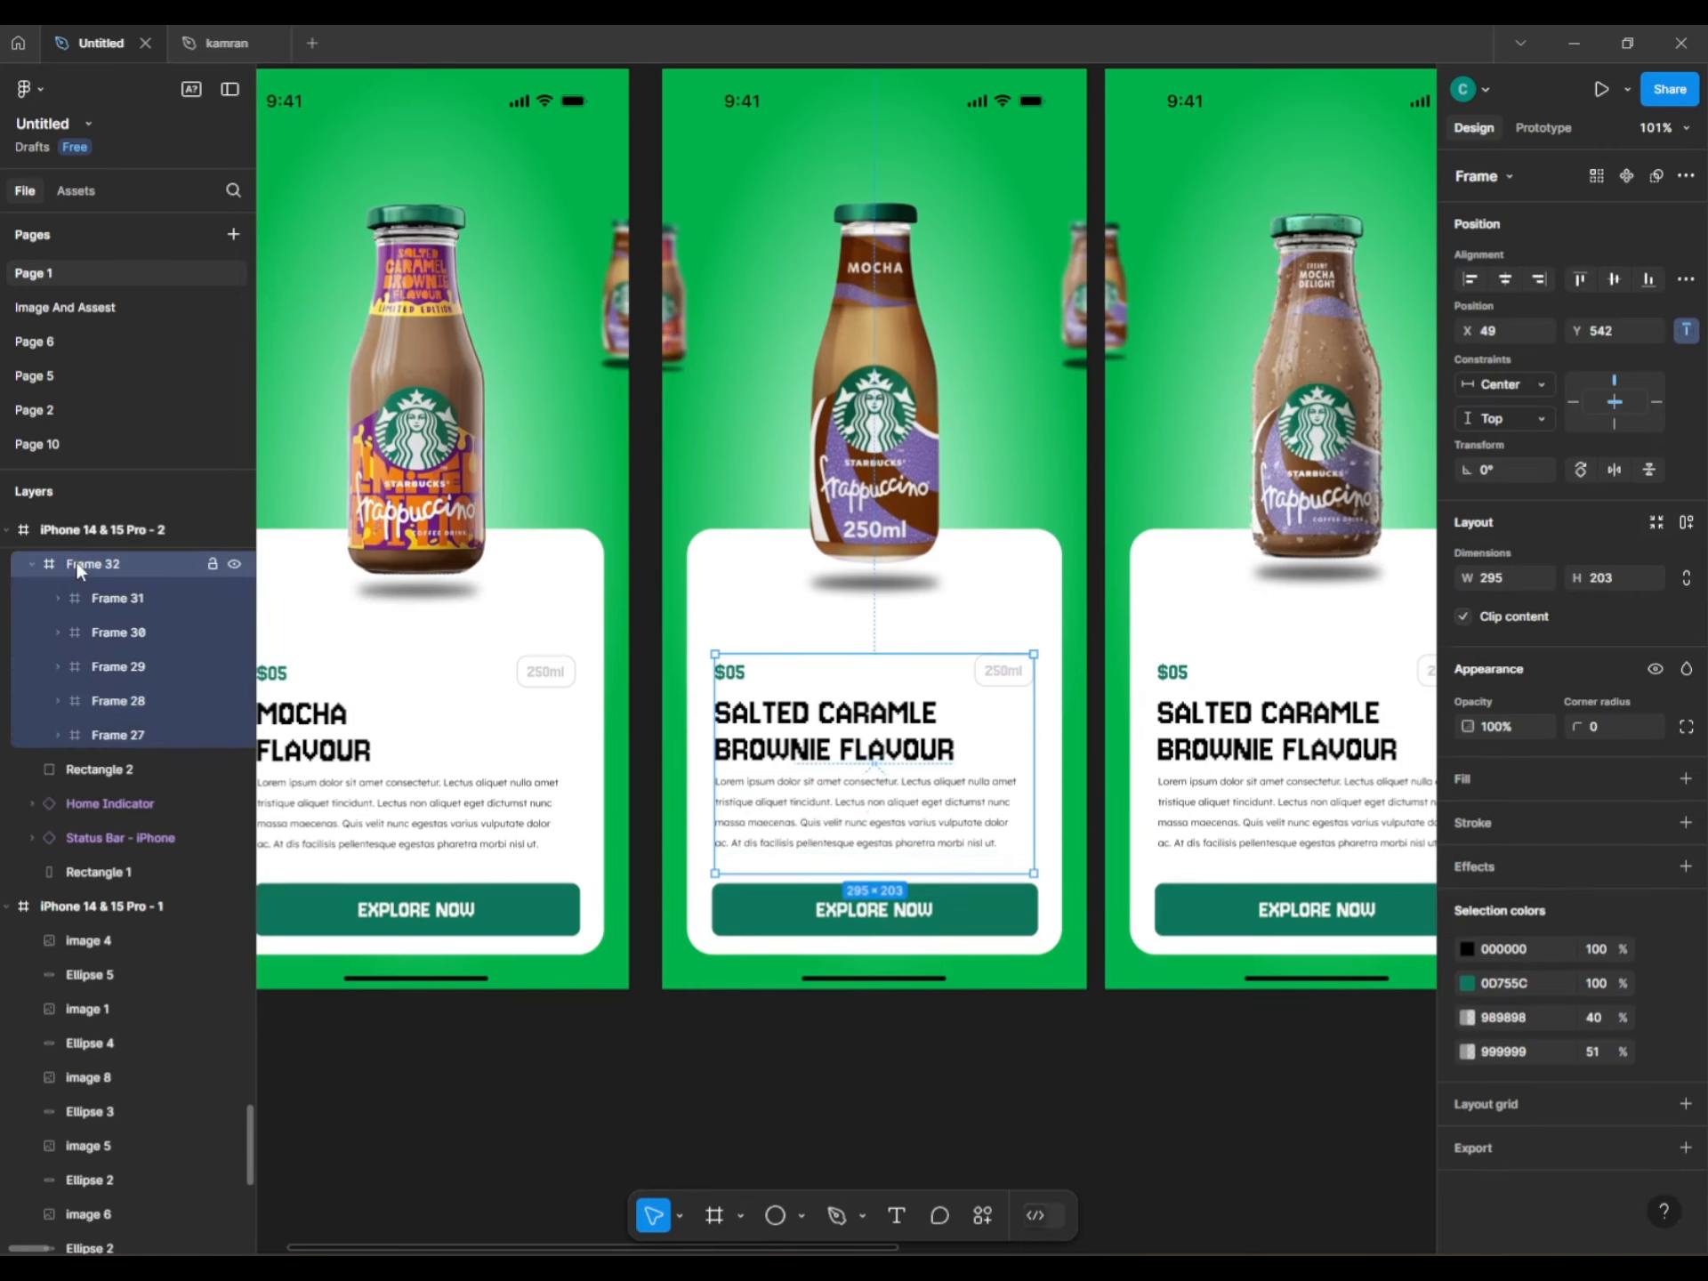
{"action": "key", "text": "Return"}
{"action": "key", "text": "shift+Up"}
{"action": "key", "text": "shift+Up"}
{"action": "key", "text": "shift+Up"}
{"action": "key", "text": "shift+Up"}
{"action": "key", "text": "shift+Up"}
{"action": "key", "text": "shift+Up"}
{"action": "key", "text": "shift+Up"}
{"action": "key", "text": "shift+Up"}
{"action": "key", "text": "shift+Up"}
{"action": "key", "text": "shift+Up"}
{"action": "key", "text": "shift+Up"}
{"action": "key", "text": "shift+Up"}
{"action": "key", "text": "shift+Up"}
{"action": "key", "text": "shift+Up"}
{"action": "key", "text": "shift+Up"}
{"action": "key", "text": "shift+Up"}
{"action": "key", "text": "shift+Up"}
{"action": "key", "text": "shift+Up"}
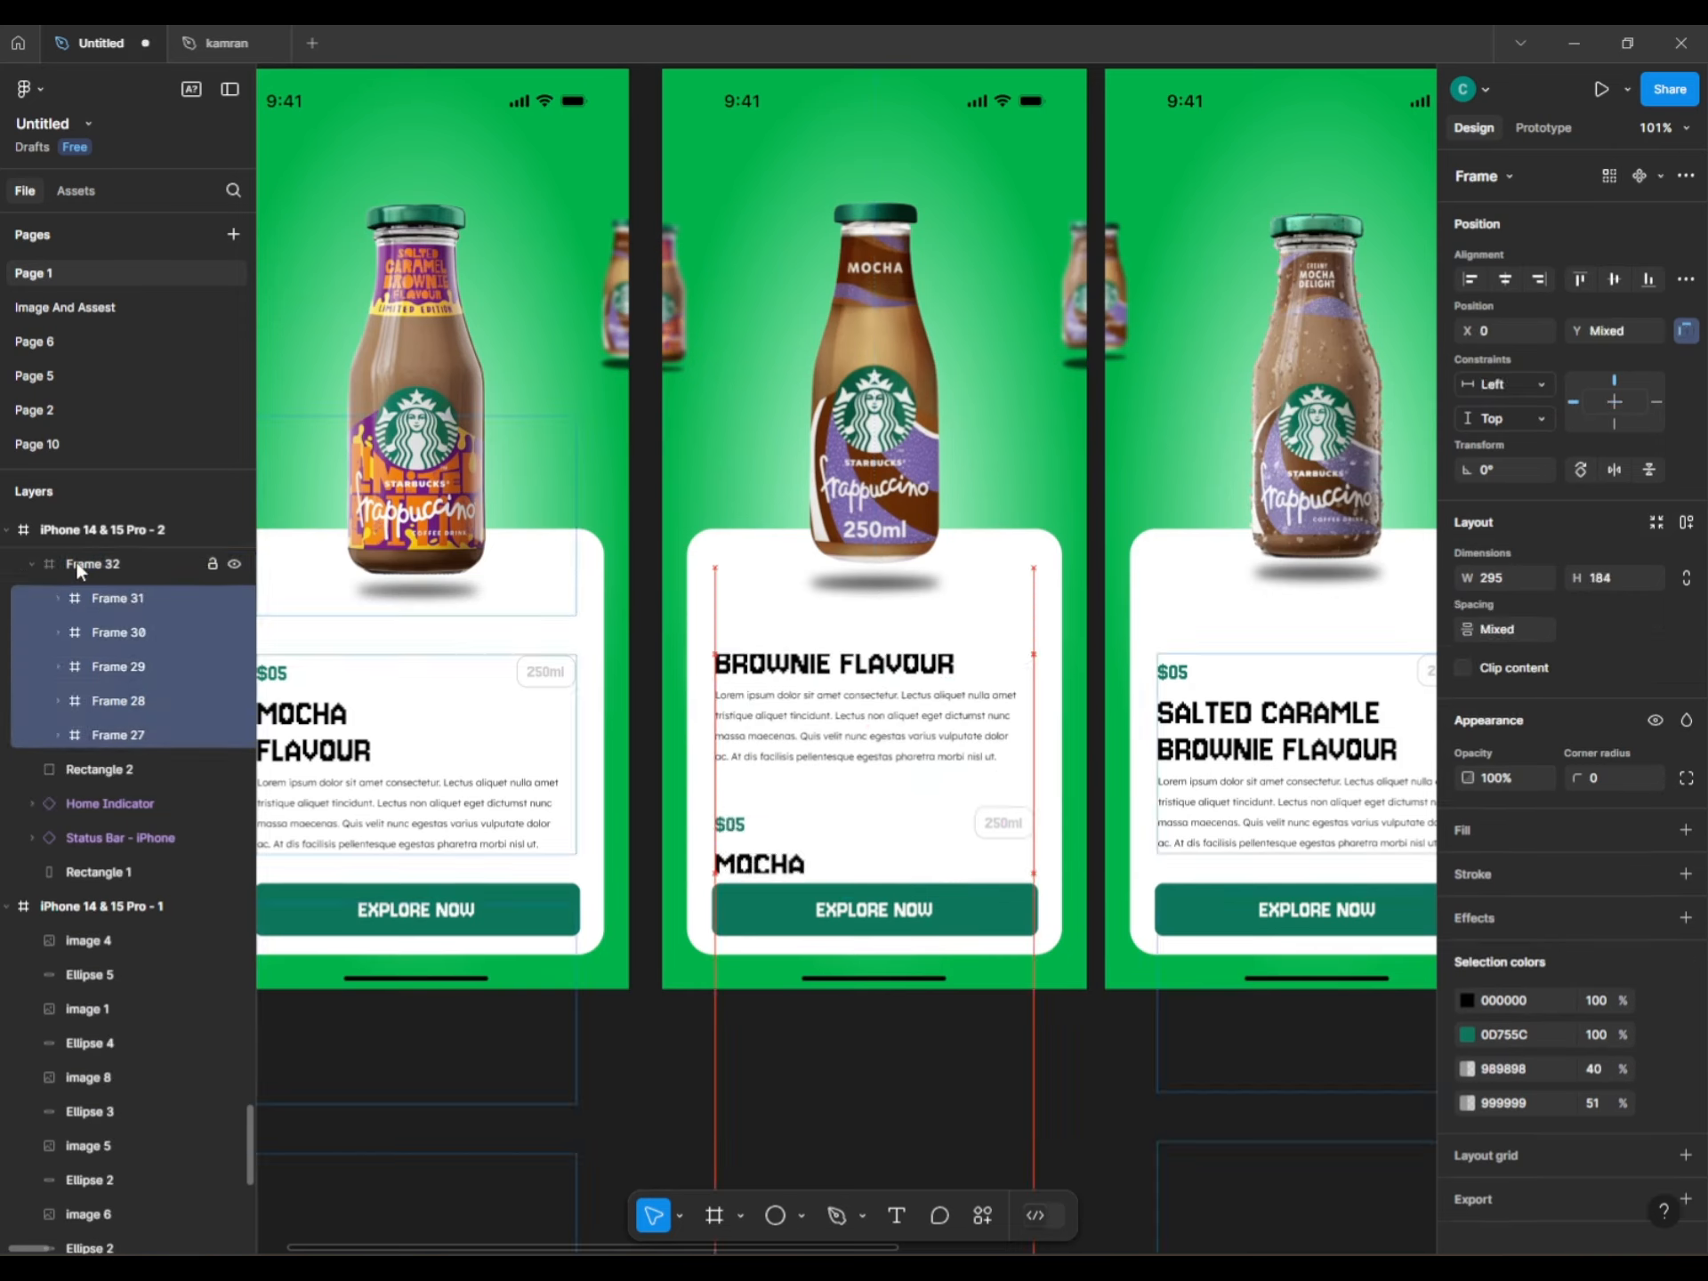
{"action": "key", "text": "shift+Up"}
{"action": "key", "text": "shift+Up"}
{"action": "key", "text": "shift+Up"}
{"action": "key", "text": "shift+Up"}
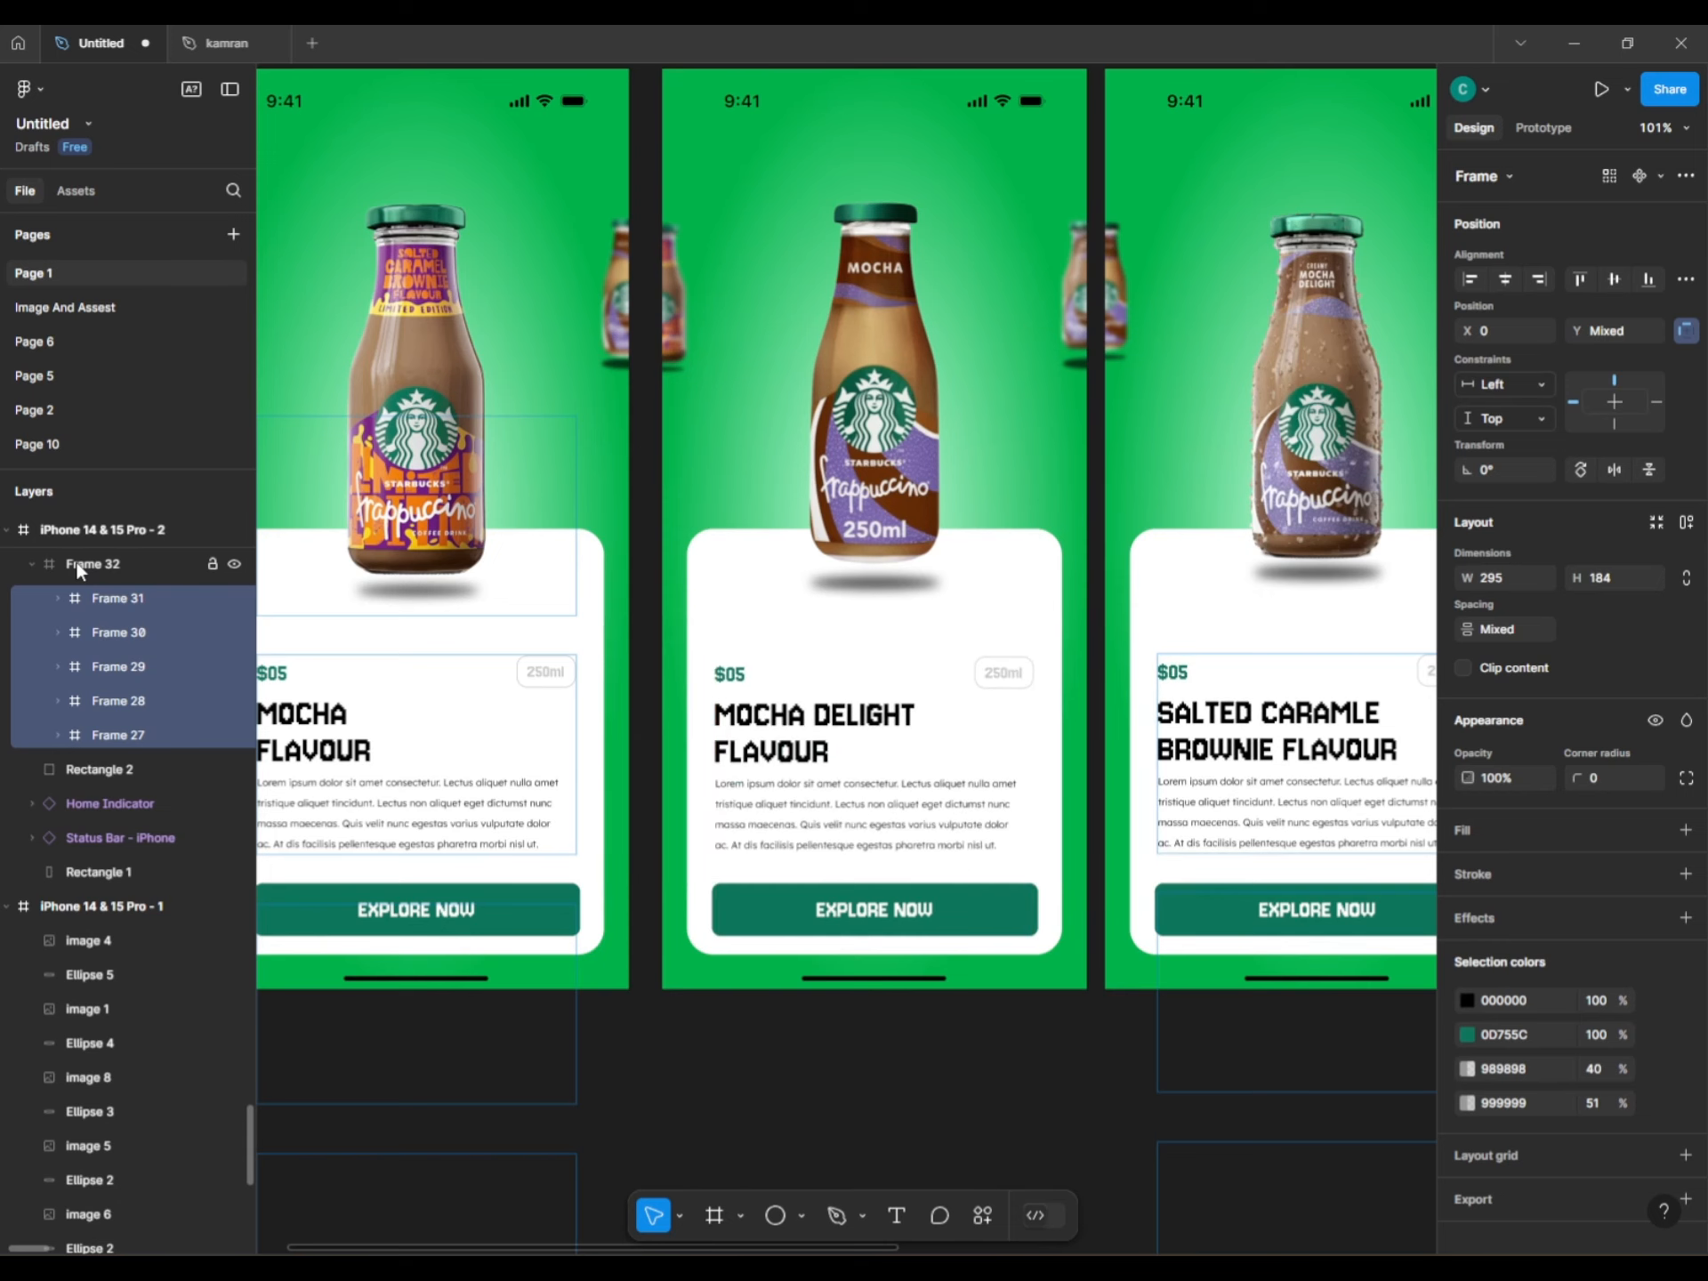
{"action": "left_click", "coordinate": [1295, 1060]}
Shift the third phone's stacked frames up until the card shows CREAMY FLAVOUR.
{"action": "scroll", "coordinate": [880, 1113], "scroll_direction": "right", "scroll_amount": 6}
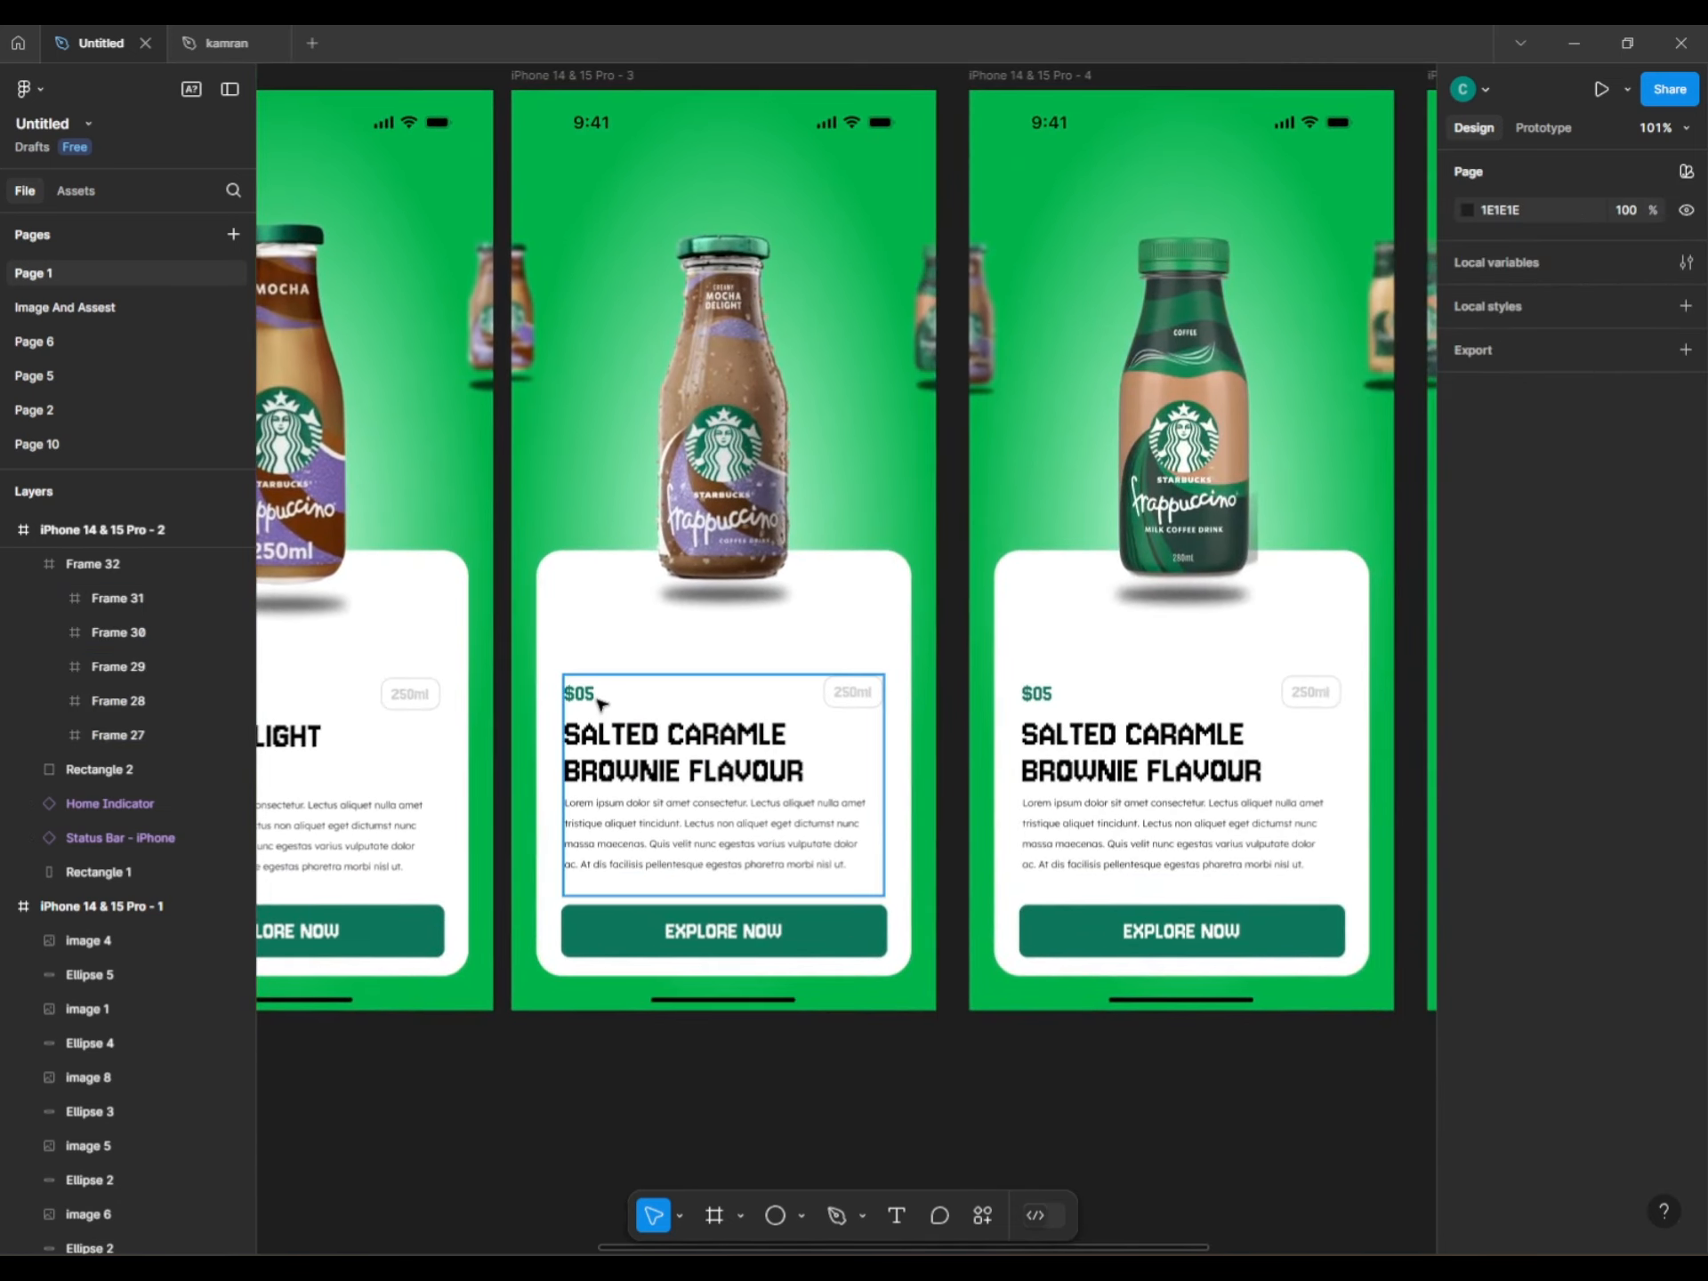
{"action": "left_click", "coordinate": [566, 697]}
{"action": "key", "text": "Return"}
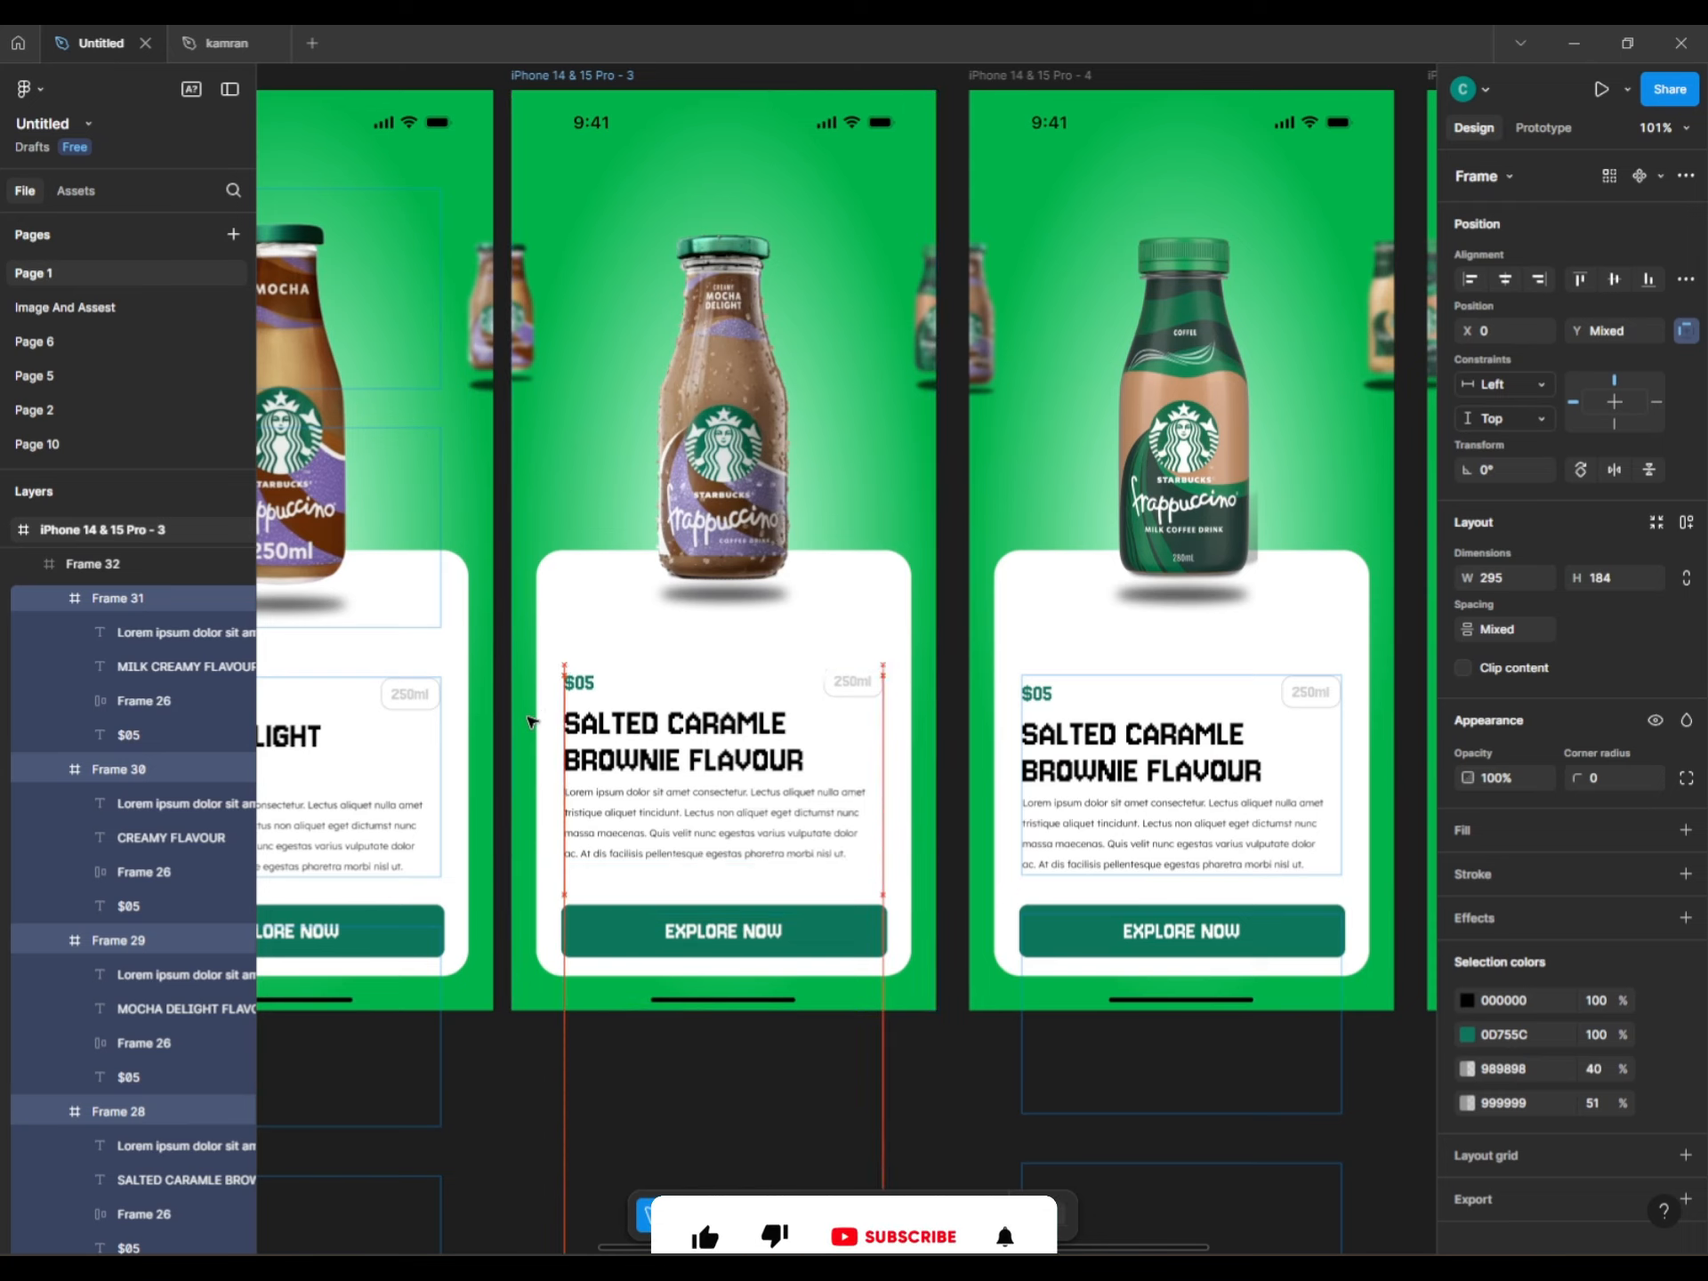
{"action": "key", "text": "shift+Up"}
{"action": "key", "text": "shift+Up"}
{"action": "key", "text": "shift+Up"}
{"action": "key", "text": "shift+Up"}
{"action": "key", "text": "shift+Up"}
{"action": "key", "text": "shift+Up"}
{"action": "key", "text": "shift+Up"}
{"action": "key", "text": "shift+Up"}
{"action": "key", "text": "shift+Up"}
{"action": "key", "text": "shift+Up"}
{"action": "key", "text": "shift+Up"}
{"action": "key", "text": "shift+Up"}
{"action": "key", "text": "shift+Up"}
{"action": "key", "text": "shift+Up"}
{"action": "key", "text": "shift+Up"}
{"action": "key", "text": "shift+Up"}
{"action": "key", "text": "shift+Up"}
{"action": "key", "text": "shift+Up"}
{"action": "key", "text": "shift+Up"}
{"action": "key", "text": "shift+Up"}
{"action": "key", "text": "shift+Up"}
{"action": "key", "text": "shift+Up"}
{"action": "key", "text": "shift+Up"}
{"action": "key", "text": "shift+Up"}
{"action": "key", "text": "shift+Up"}
{"action": "key", "text": "shift+Up"}
{"action": "key", "text": "shift+Up"}
{"action": "key", "text": "shift+Up"}
{"action": "key", "text": "shift+Up"}
{"action": "key", "text": "shift+Up"}
{"action": "key", "text": "shift+Up"}
{"action": "key", "text": "shift+Up"}
{"action": "key", "text": "shift+Up"}
{"action": "key", "text": "shift+Up"}
{"action": "key", "text": "shift+Up"}
{"action": "key", "text": "shift+Up"}
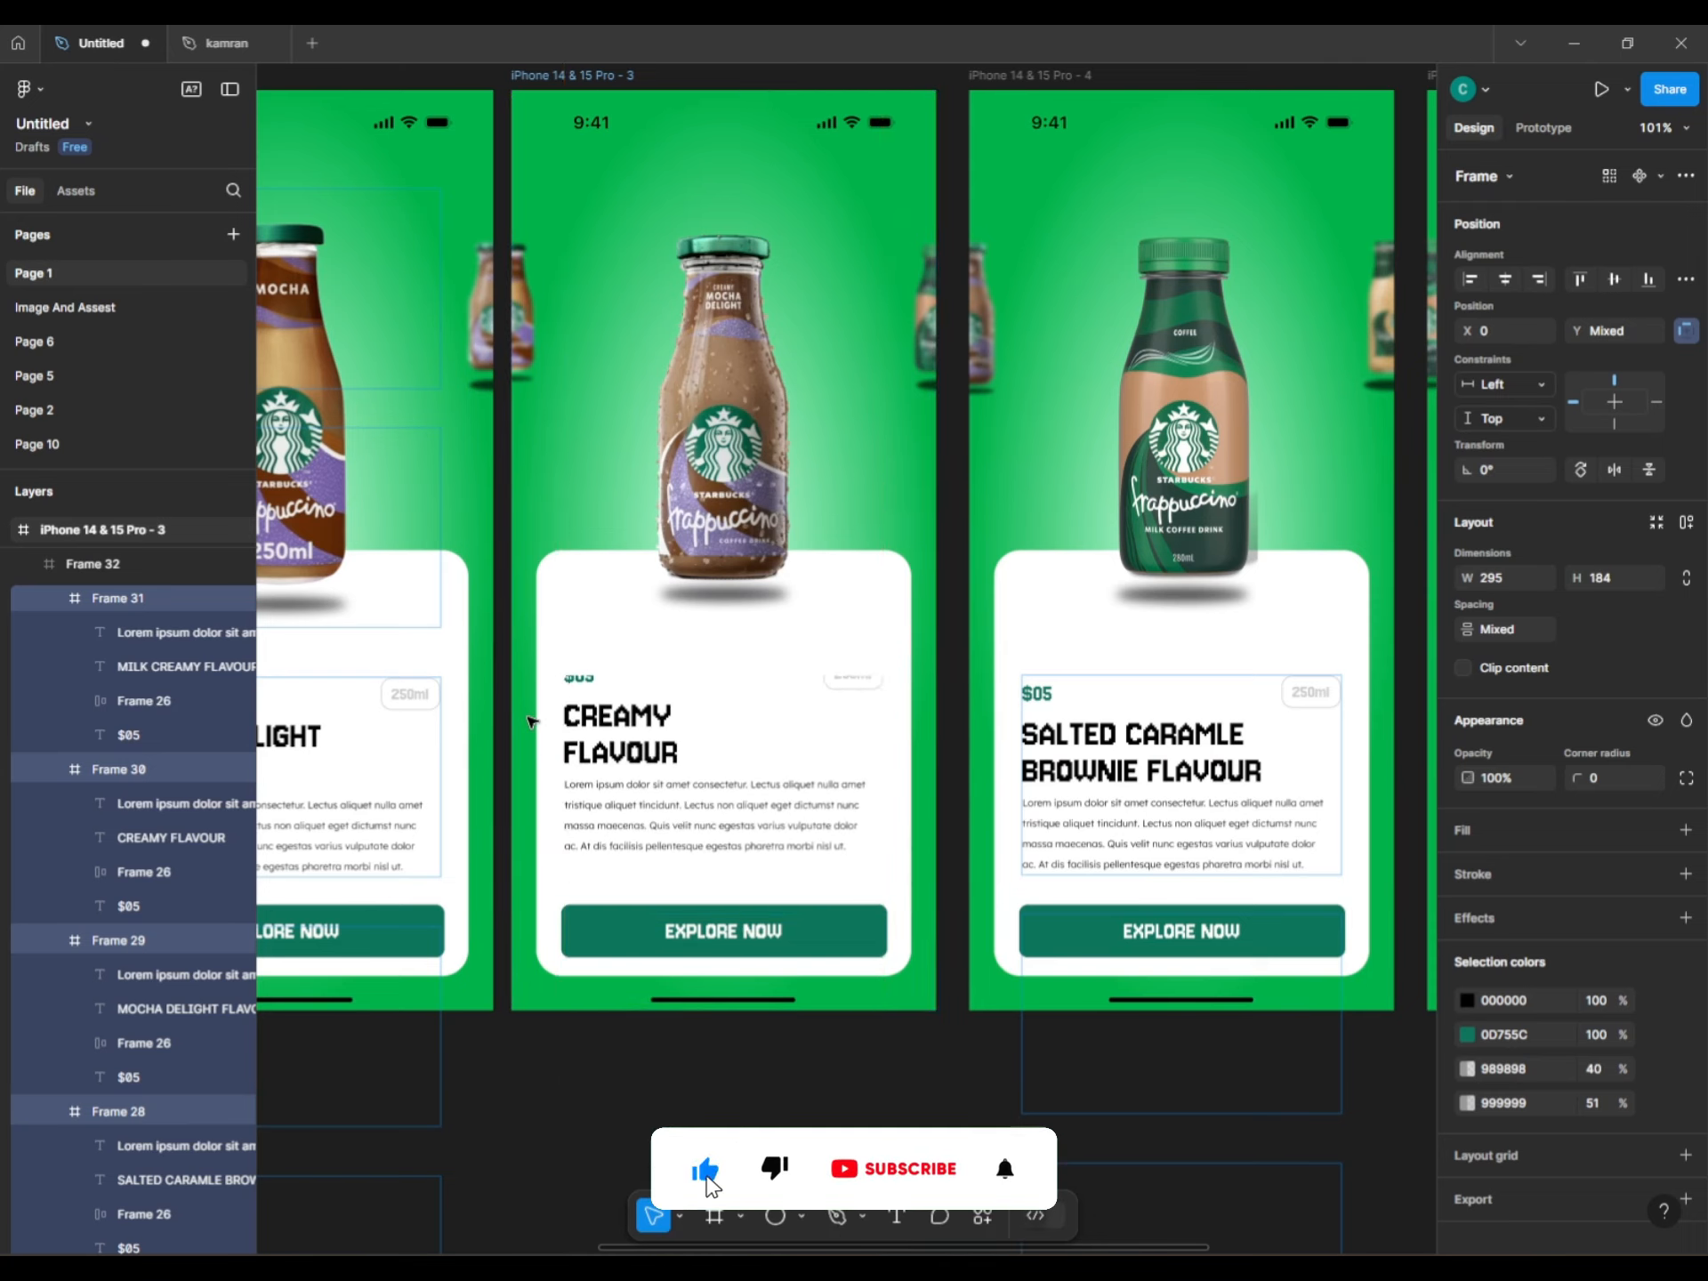
{"action": "key", "text": "shift+Down"}
{"action": "key", "text": "shift+Down"}
{"action": "key", "text": "shift+Up"}
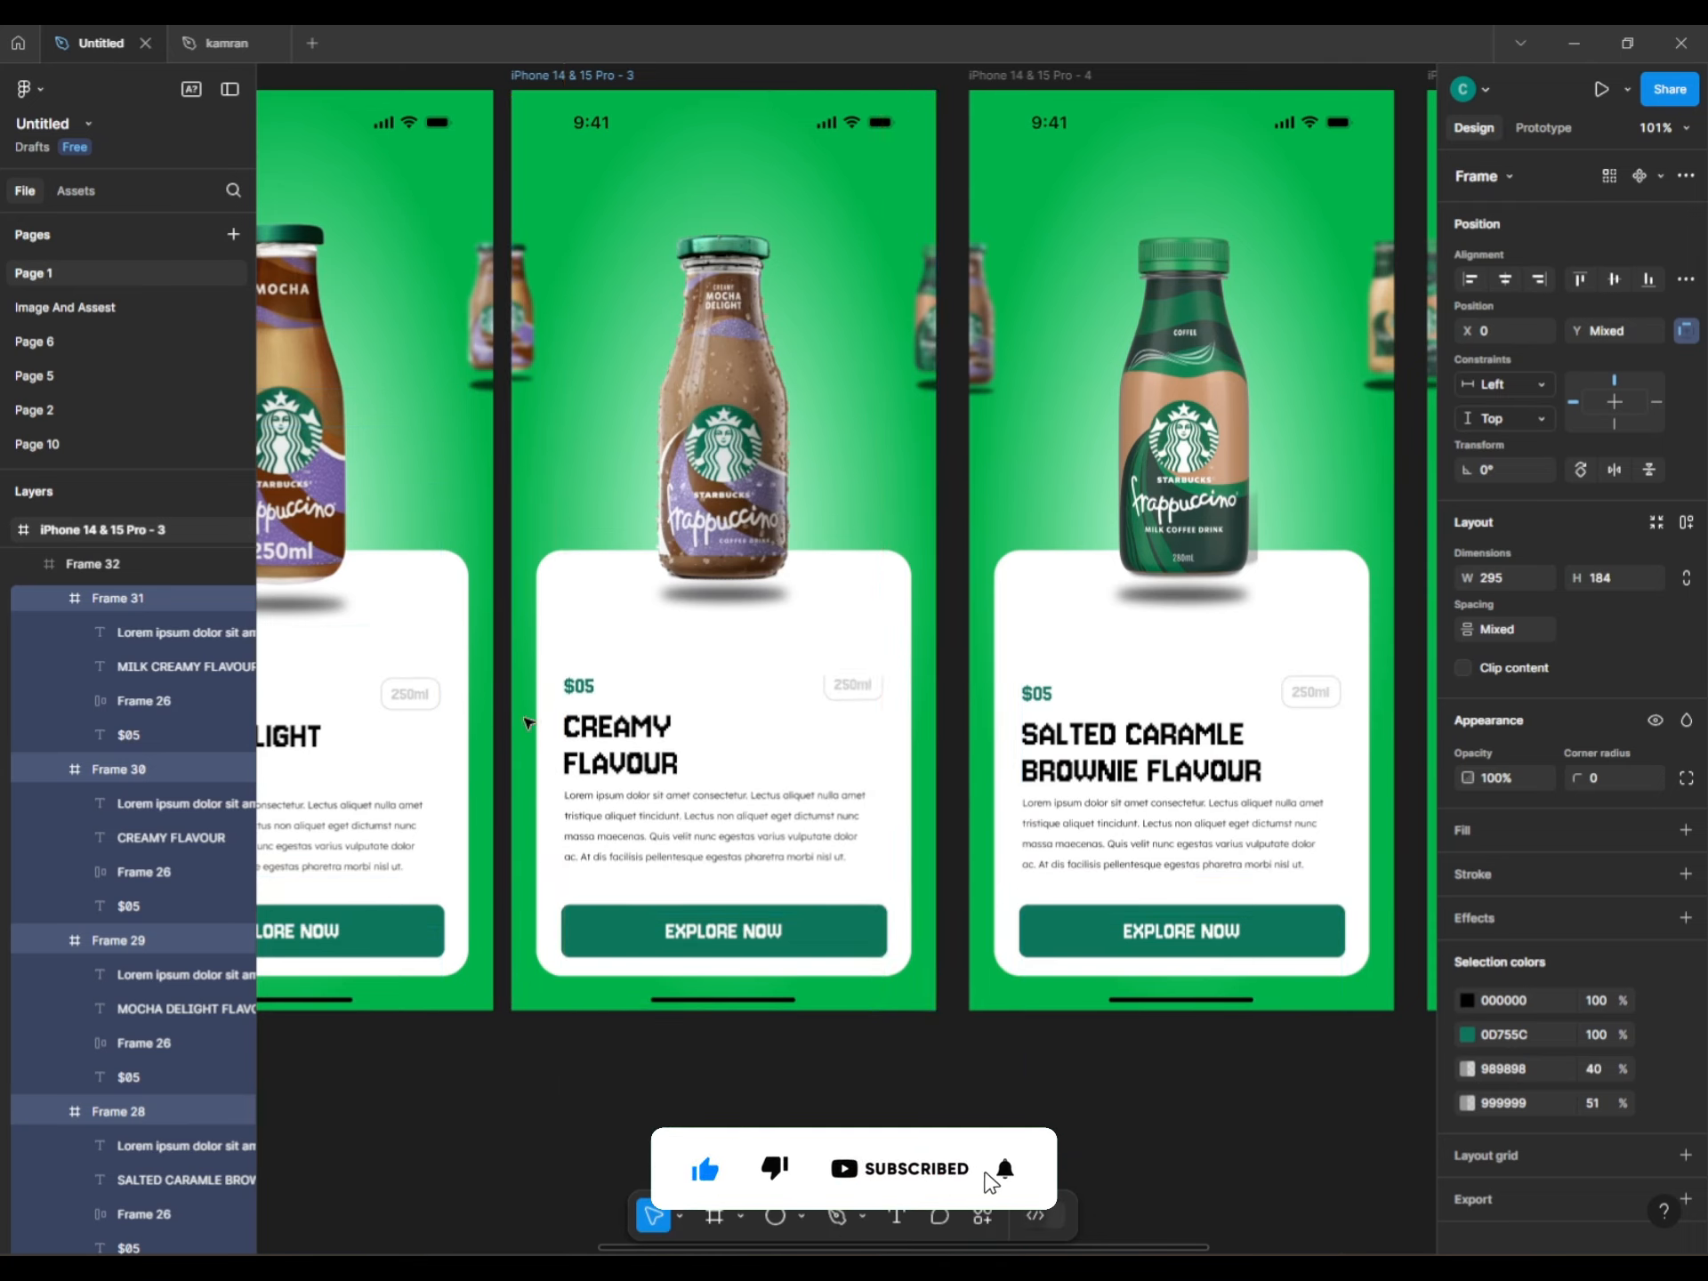
{"action": "left_click", "coordinate": [995, 1098]}
Shift the fourth phone's stacked frames up so the card shows MILK CREAMY FLAVOUR.
{"action": "left_click_drag", "start_coordinate": [1086, 1124], "coordinate": [555, 1128]}
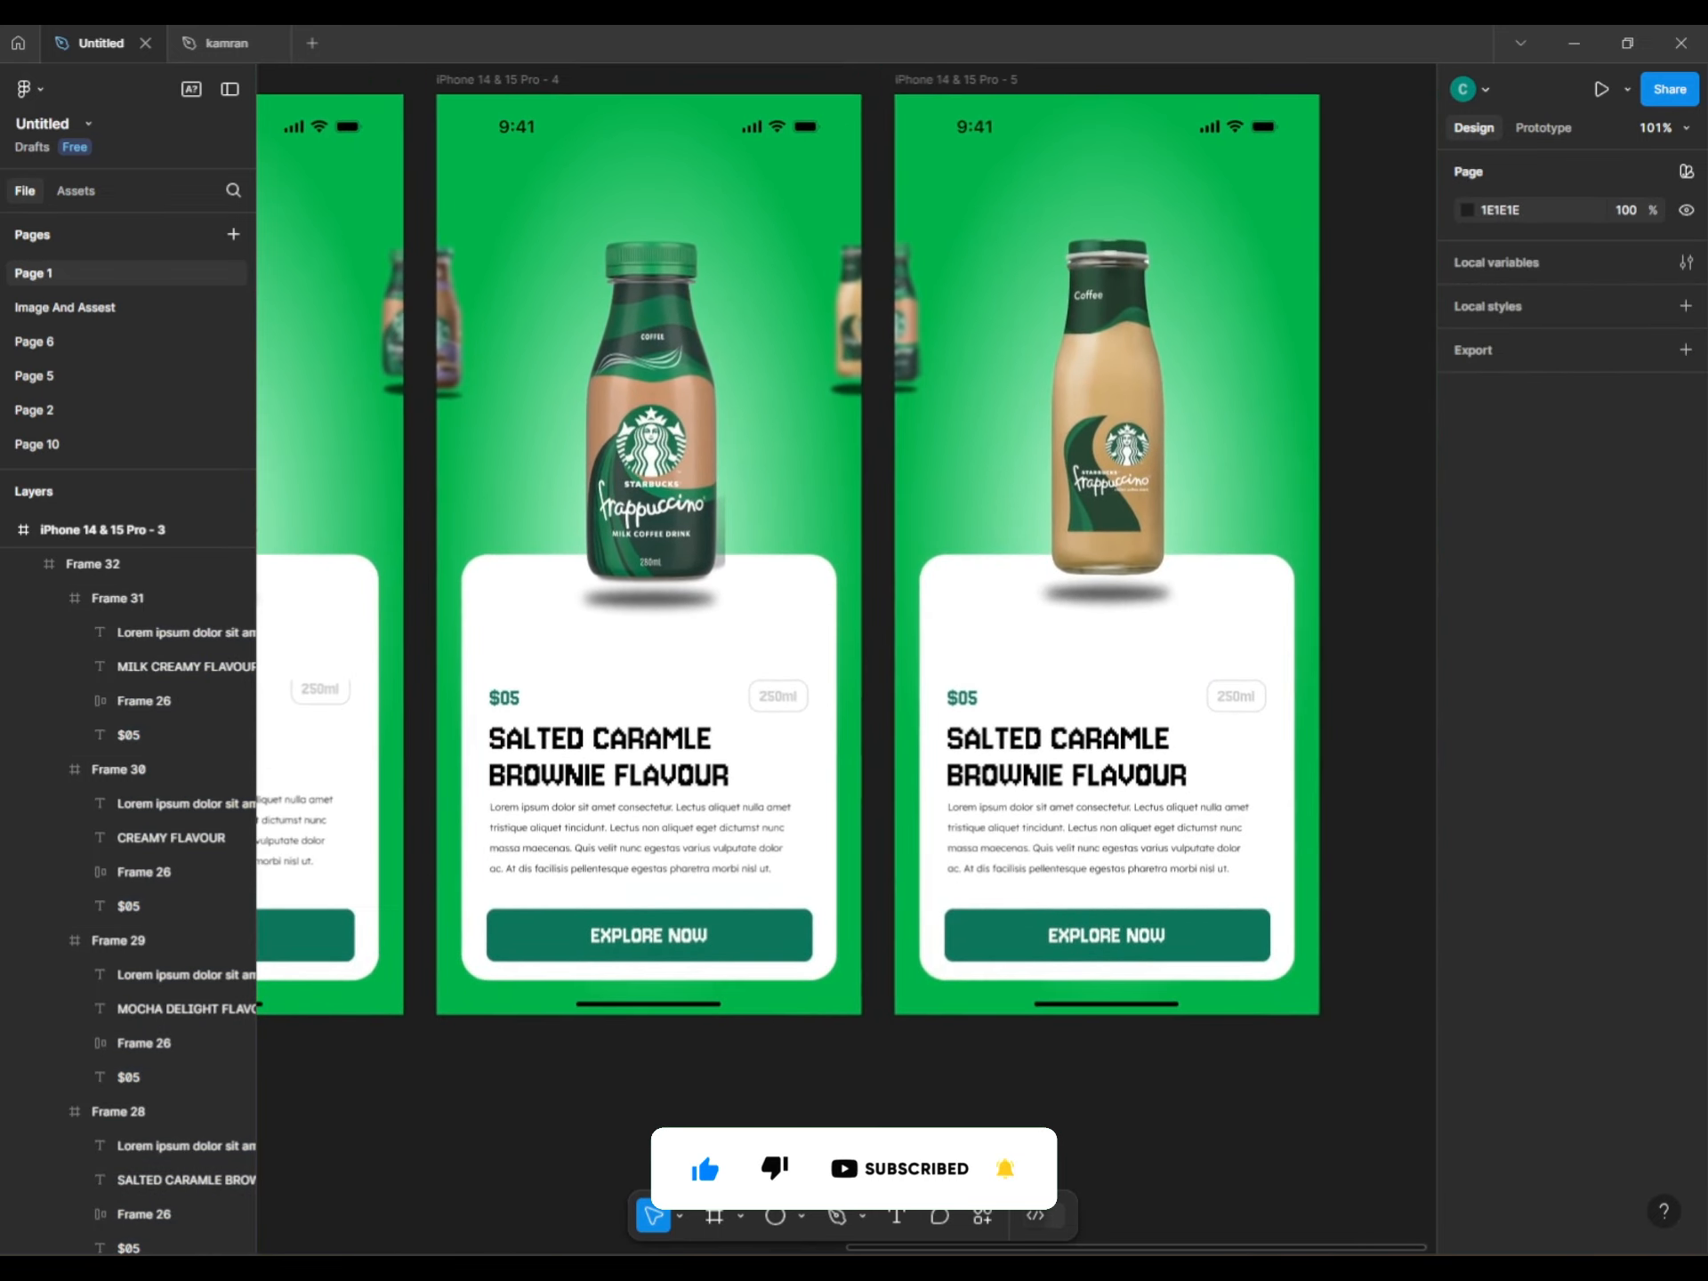
{"action": "scroll", "coordinate": [828, 561], "scroll_direction": "left", "scroll_amount": 2}
{"action": "left_click", "coordinate": [643, 823]}
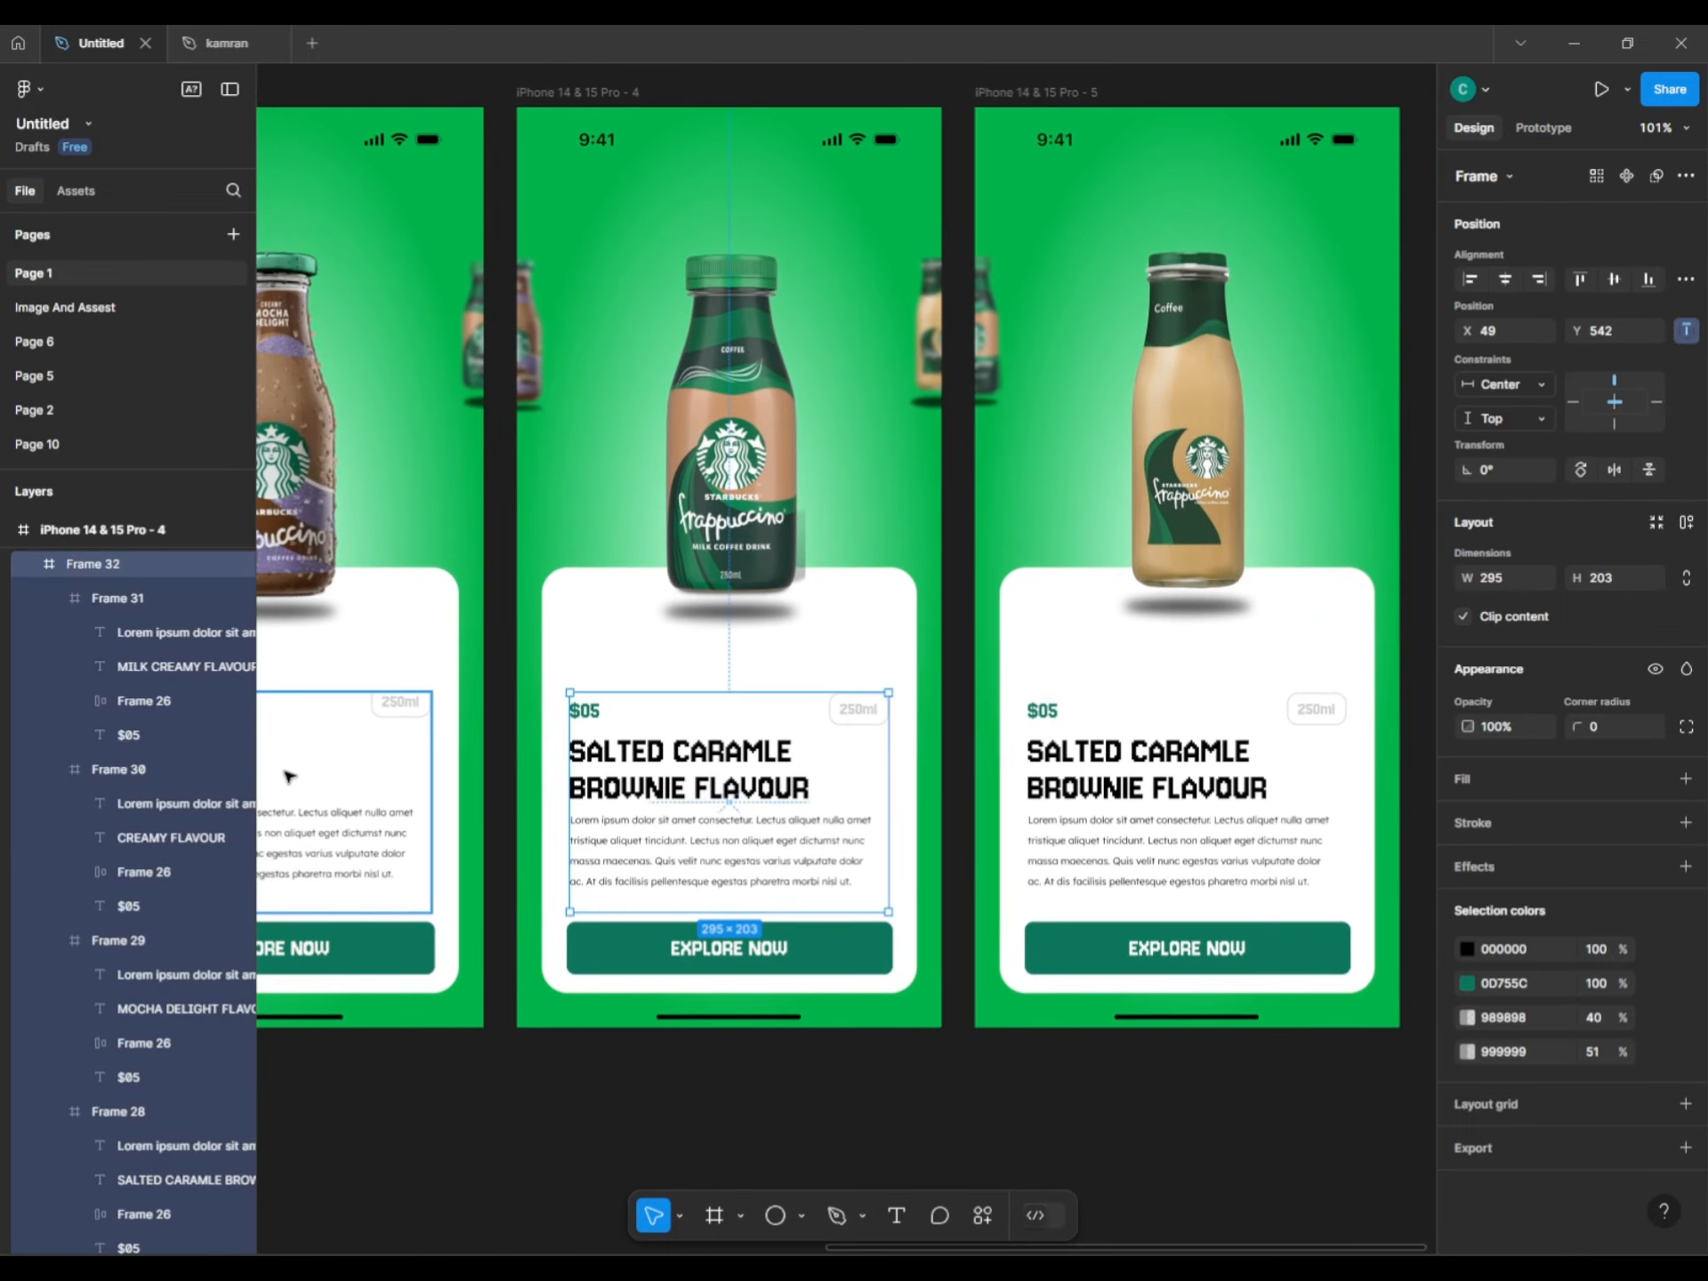
{"action": "key", "text": "Return"}
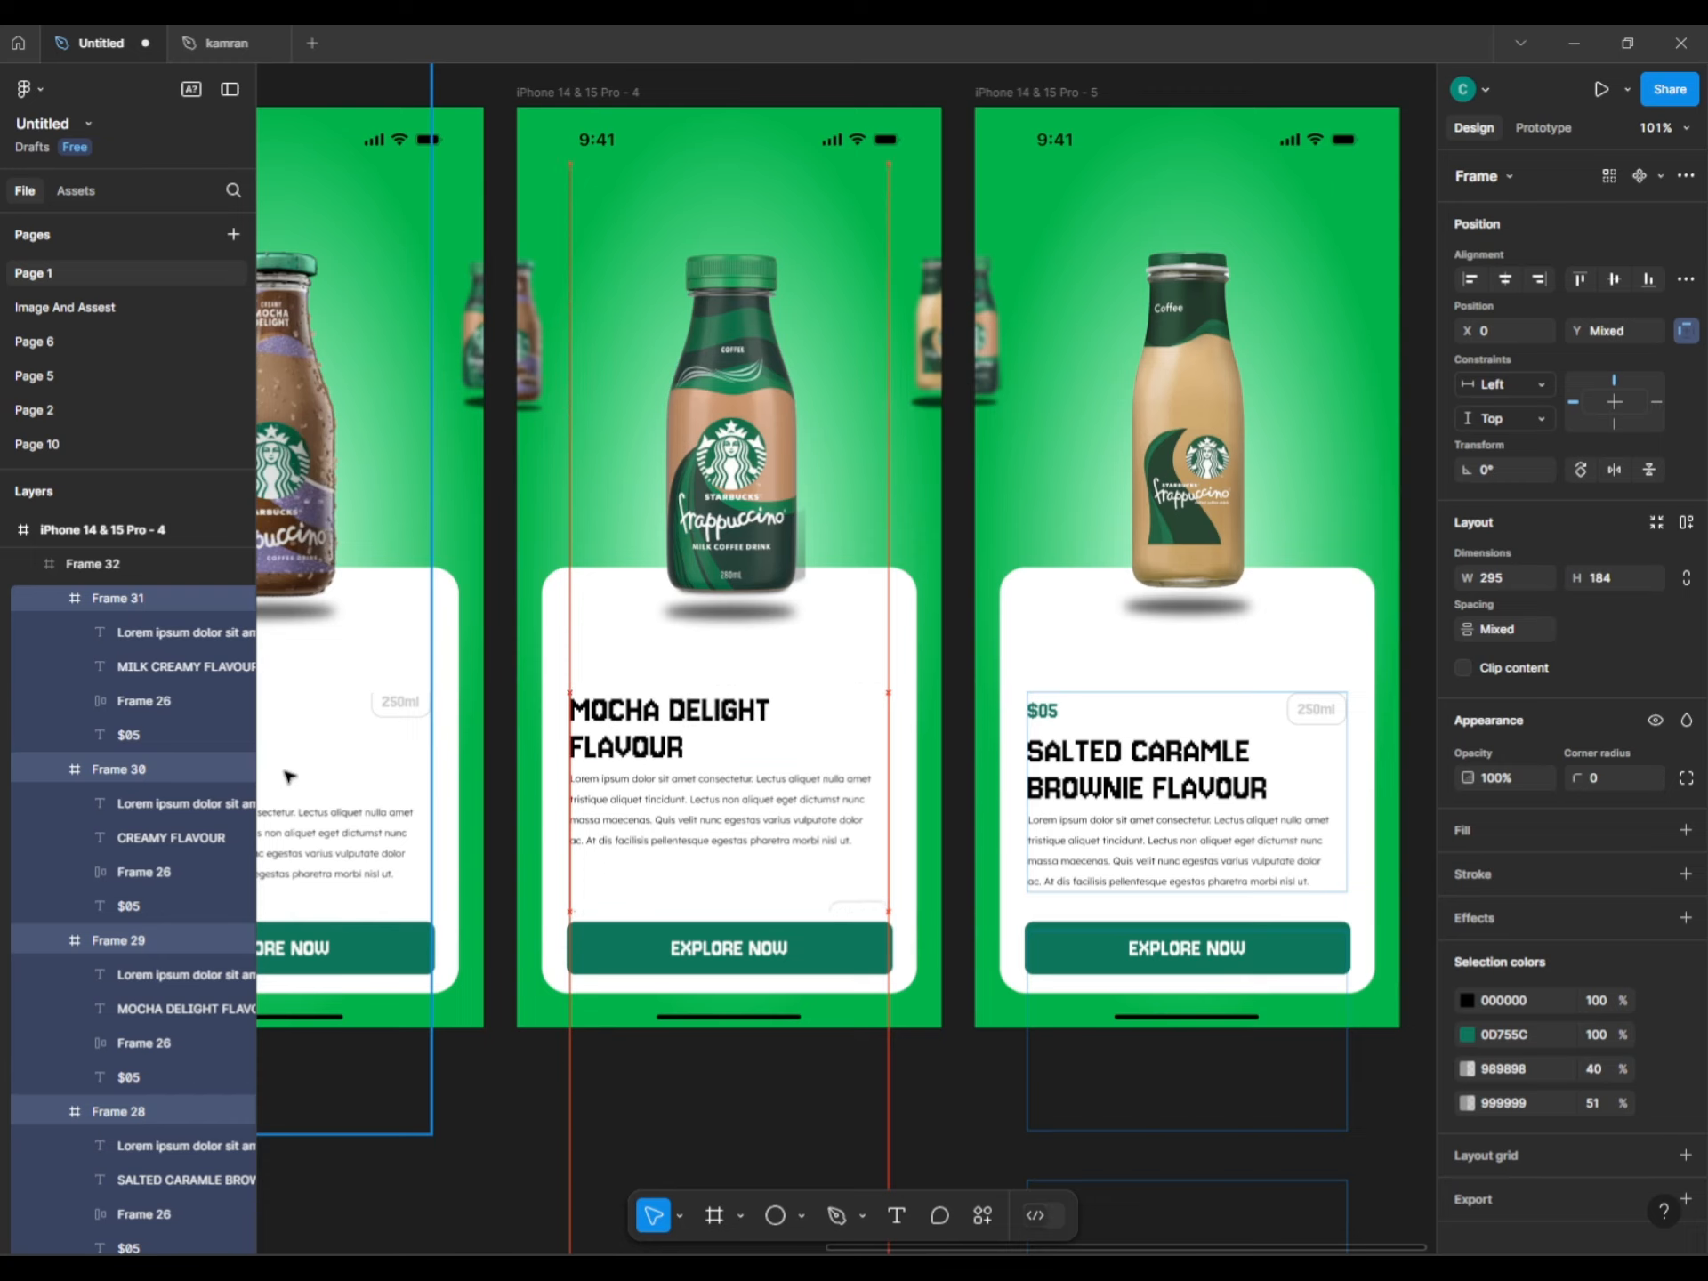
{"action": "key", "text": "shift+Up"}
{"action": "key", "text": "shift+Up"}
{"action": "key", "text": "shift+Up"}
{"action": "key", "text": "shift+Up"}
{"action": "key", "text": "shift+Up"}
{"action": "key", "text": "shift+Up"}
{"action": "key", "text": "shift+Up"}
{"action": "key", "text": "shift+Up"}
{"action": "key", "text": "shift+Up"}
{"action": "key", "text": "shift+Up"}
{"action": "key", "text": "shift+Up"}
{"action": "key", "text": "shift+Up"}
{"action": "key", "text": "shift+Up"}
{"action": "key", "text": "shift+Up"}
{"action": "key", "text": "shift+Up"}
{"action": "key", "text": "shift+Up"}
{"action": "key", "text": "shift+Up"}
{"action": "key", "text": "shift+Up"}
{"action": "key", "text": "shift+Up"}
{"action": "key", "text": "shift+Up"}
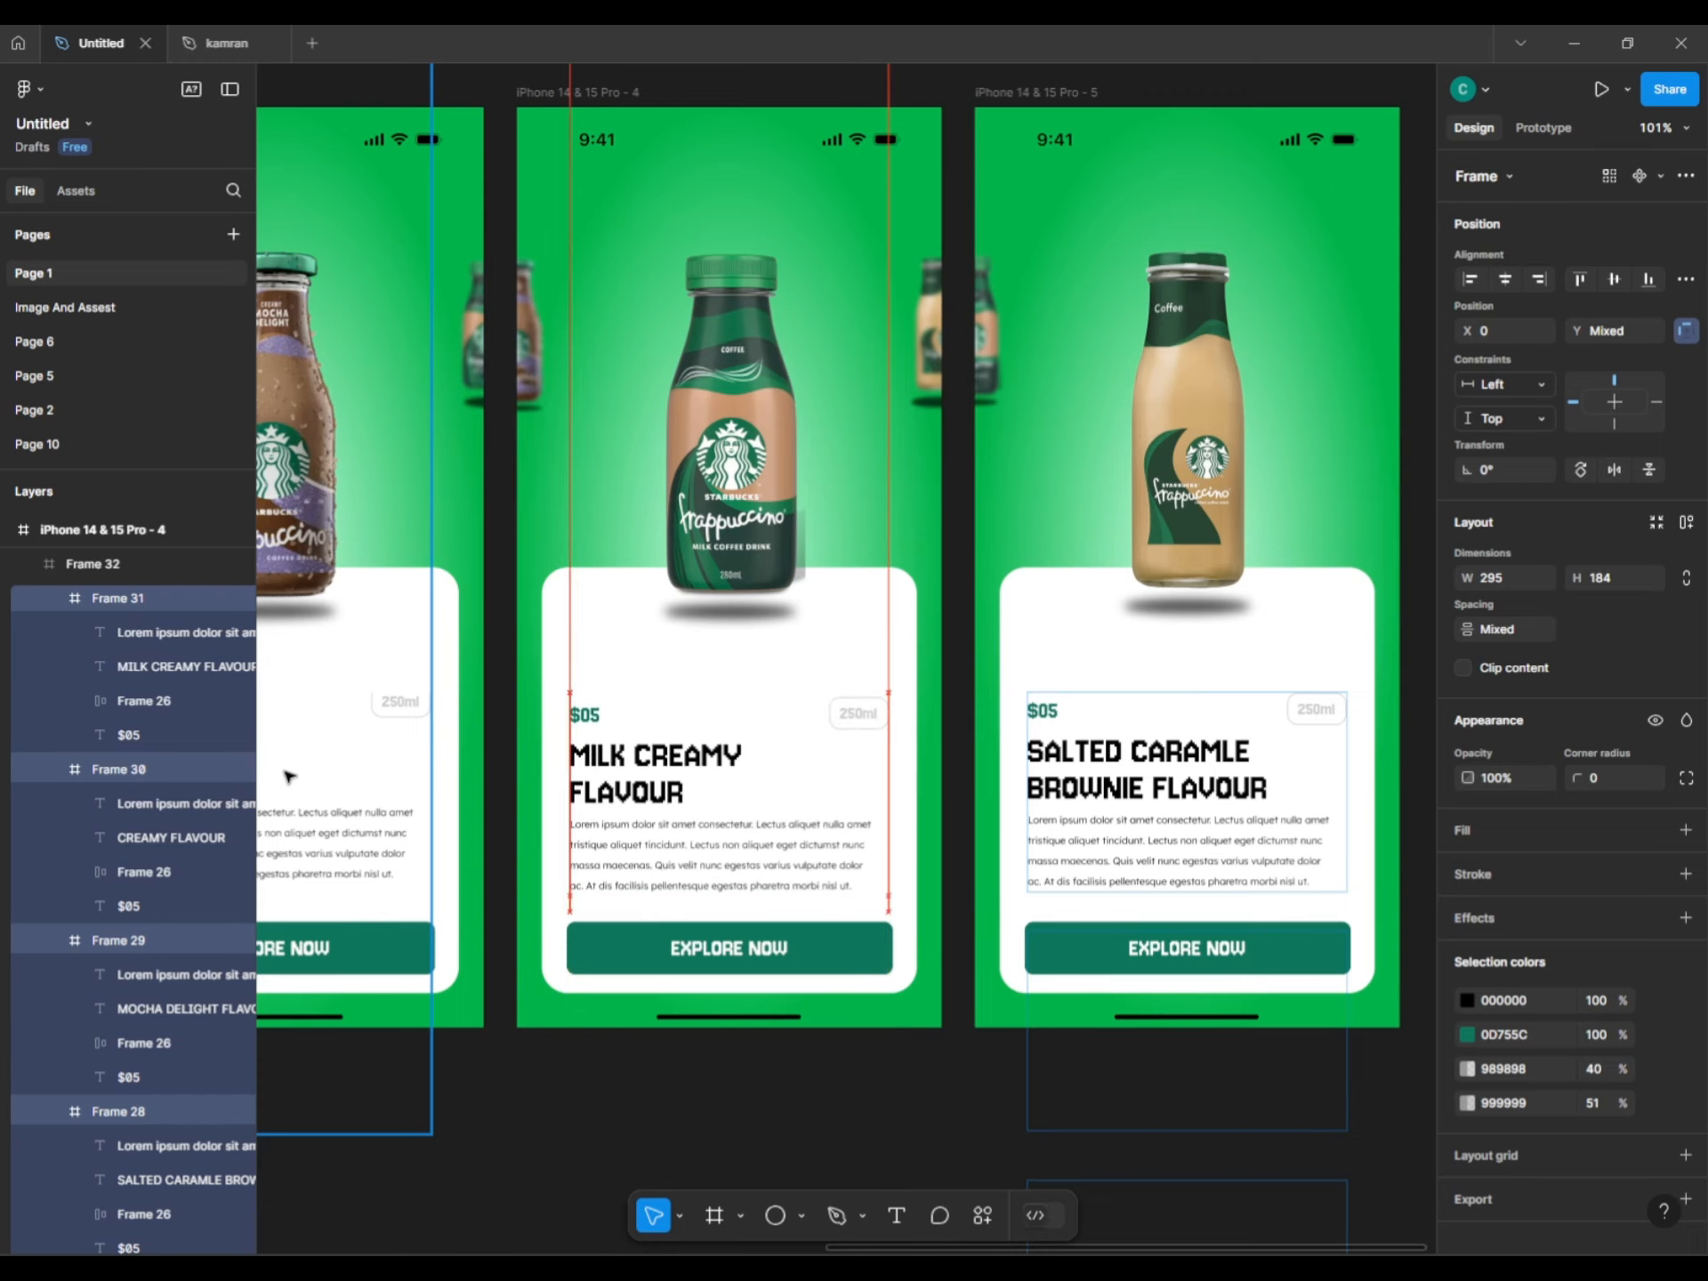
{"action": "scroll", "coordinate": [284, 785], "scroll_direction": "down", "scroll_amount": 3}
{"action": "left_click", "coordinate": [504, 1071]}
{"action": "left_click_drag", "start_coordinate": [414, 1065], "coordinate": [527, 1046]}
{"action": "scroll", "coordinate": [527, 1046], "scroll_direction": "left", "scroll_amount": 10}
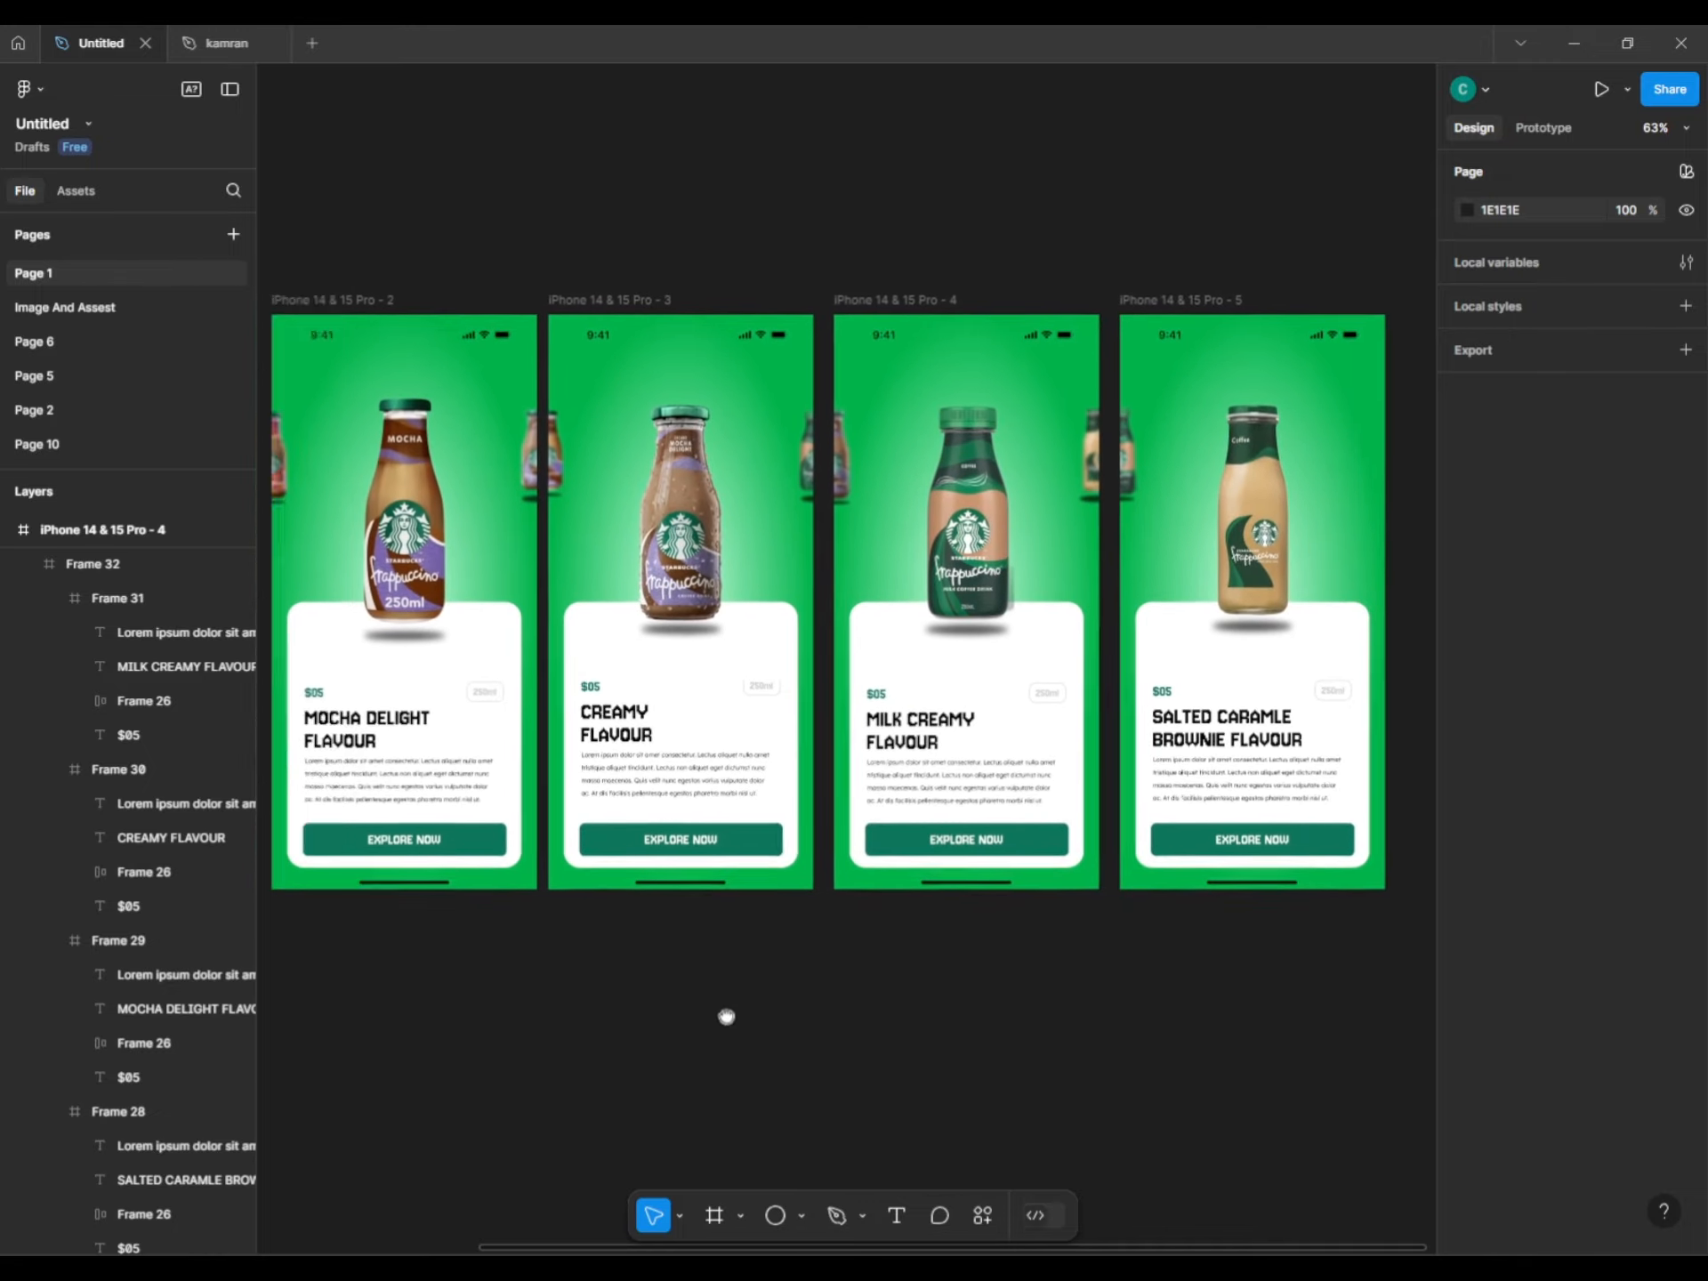
{"action": "scroll", "coordinate": [743, 522], "scroll_direction": "up", "scroll_amount": 5}
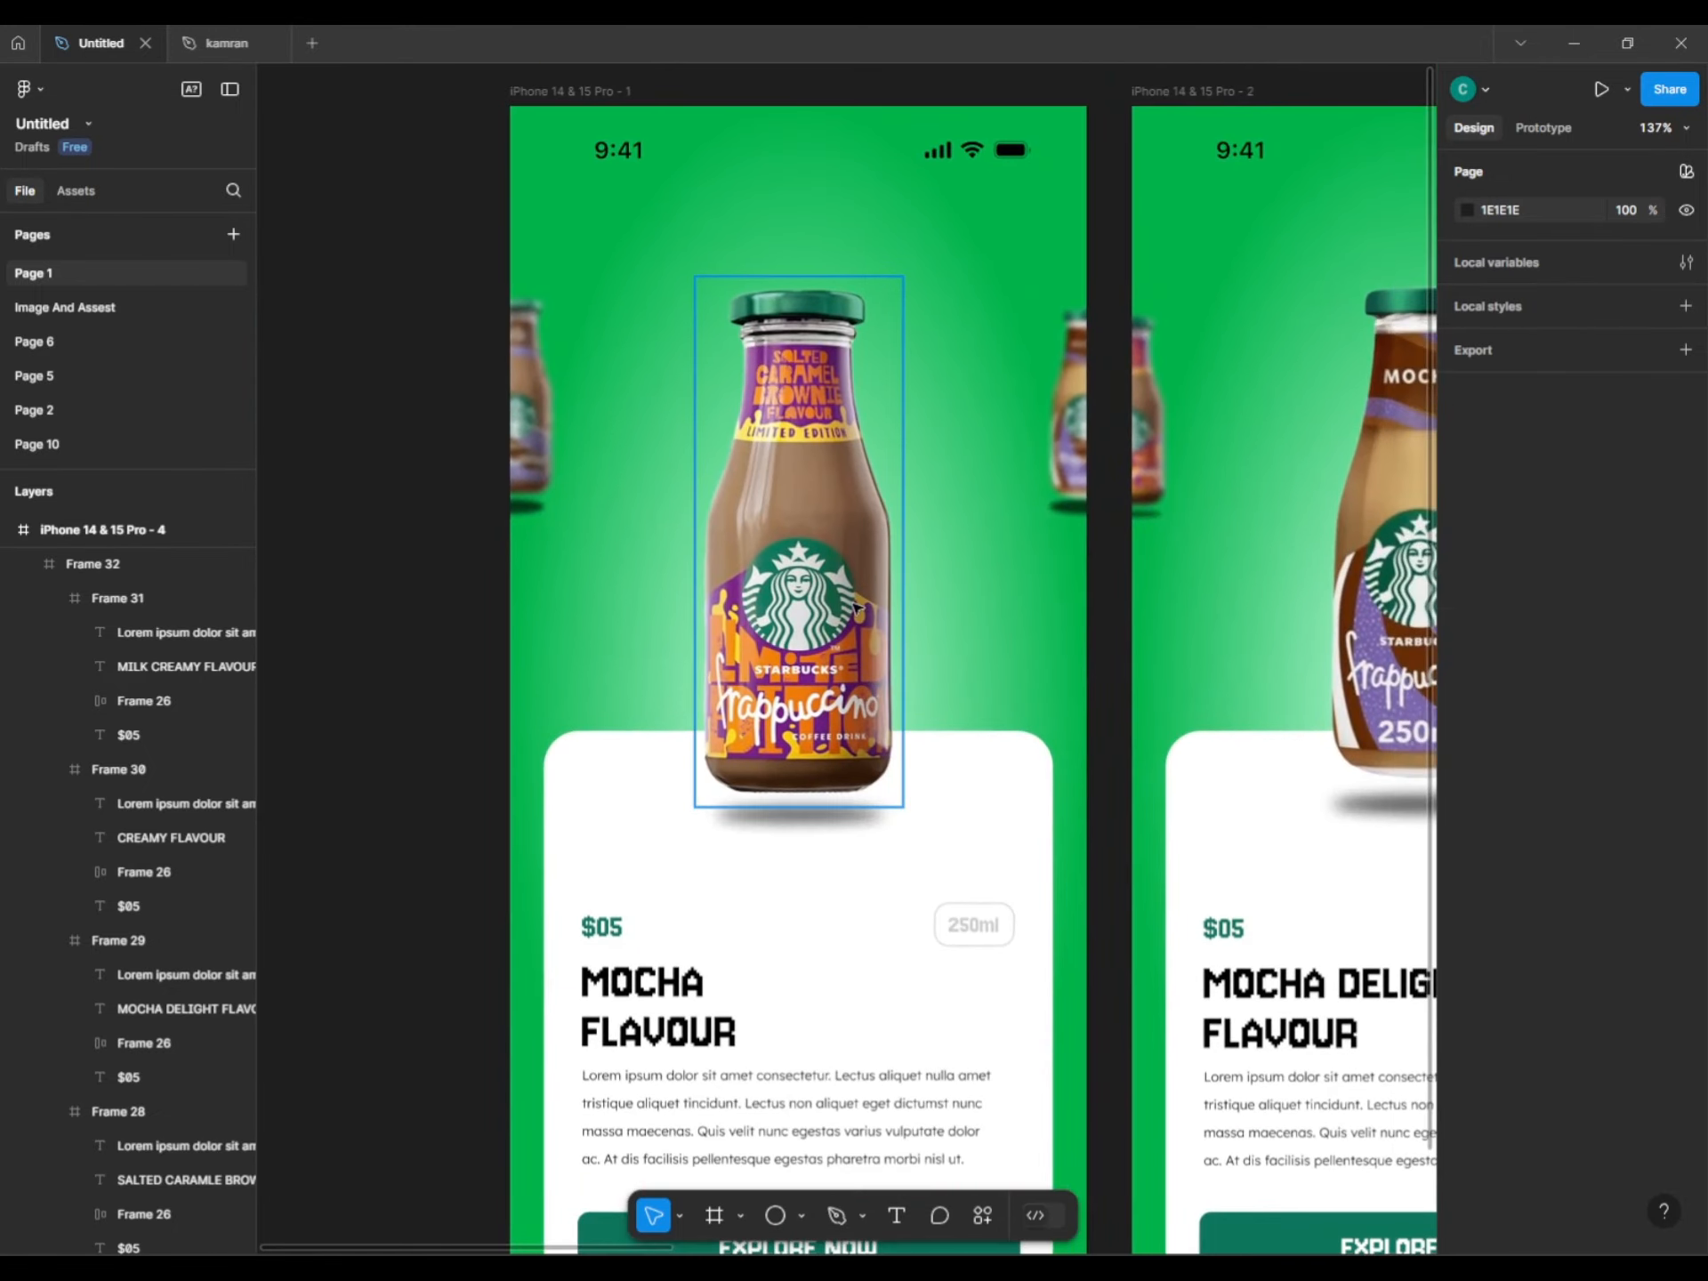
Link the first phone's bottle to screen 2: On drag, Smart animate, Gentle, 800ms.
{"action": "left_click", "coordinate": [894, 529]}
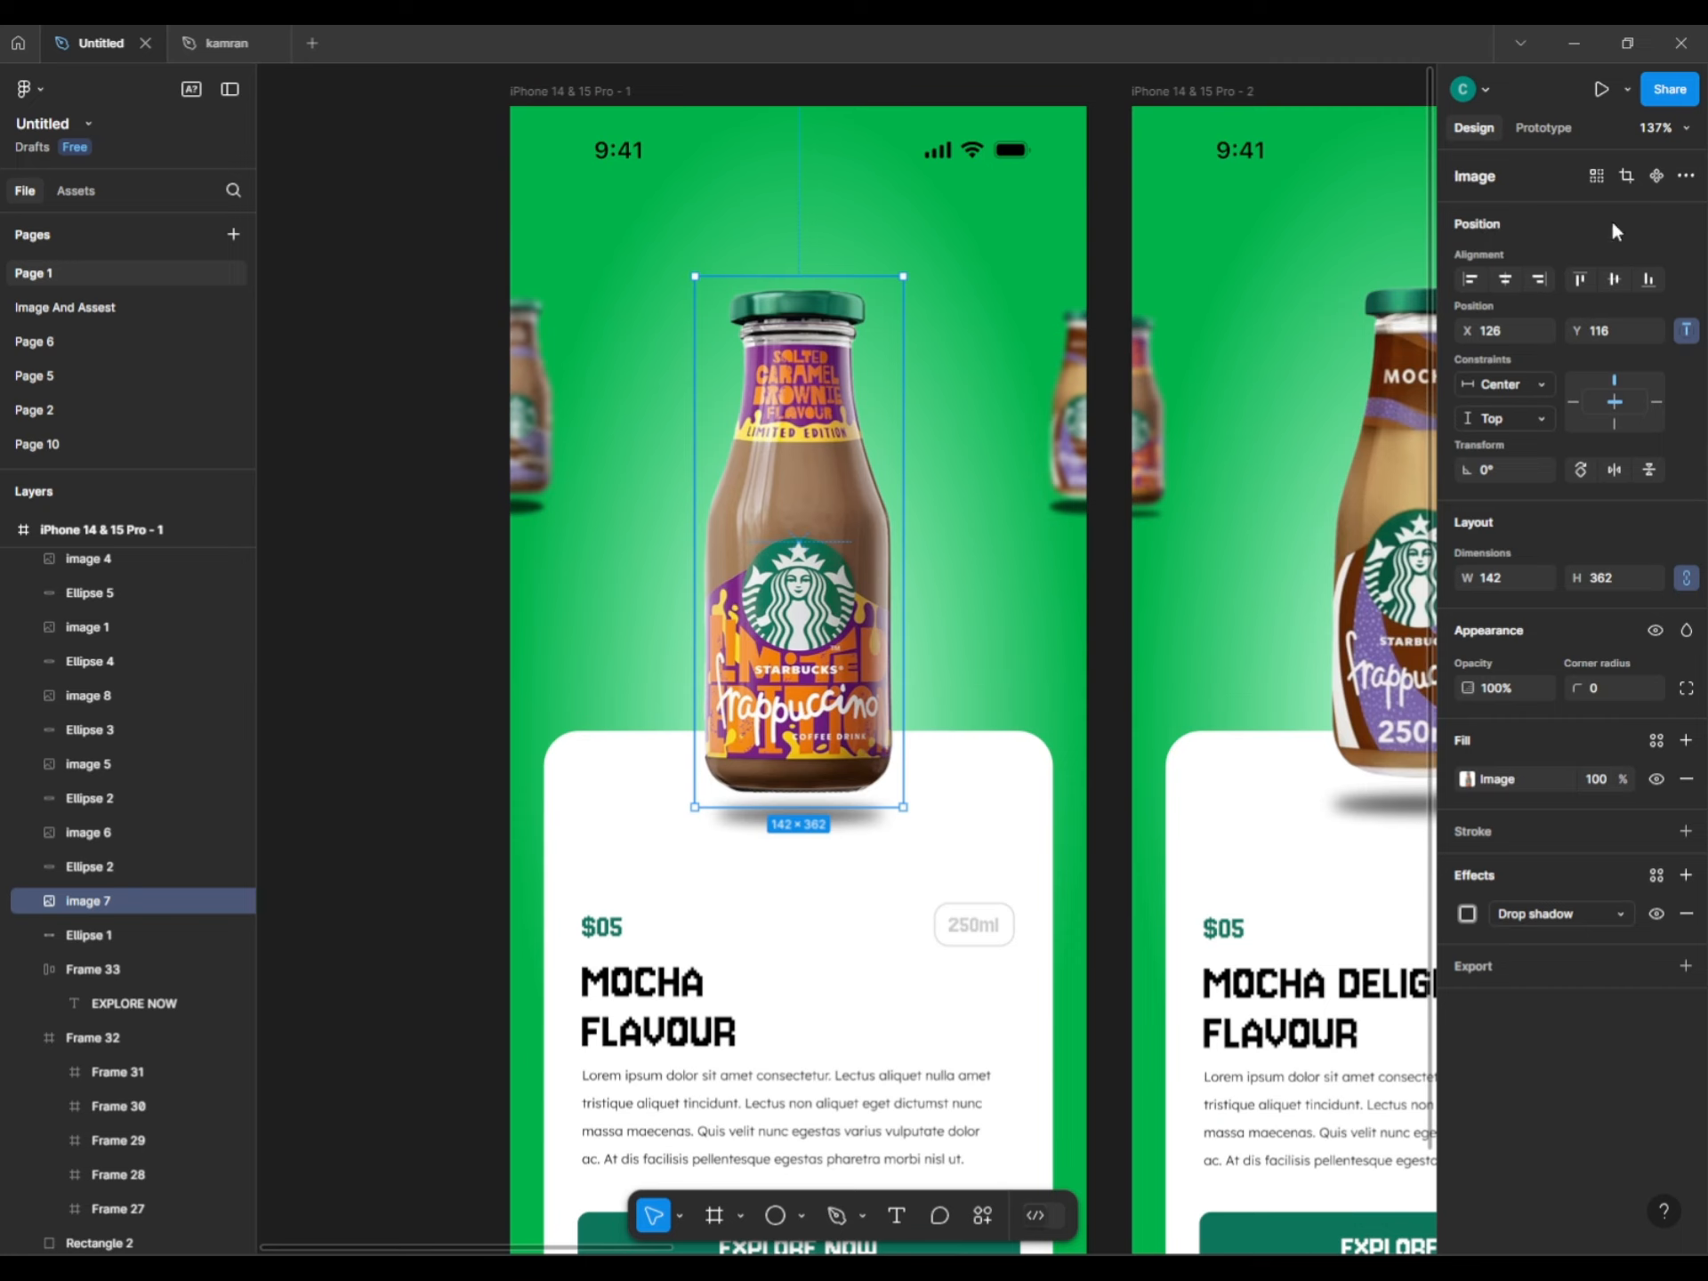
{"action": "left_click", "coordinate": [1561, 129]}
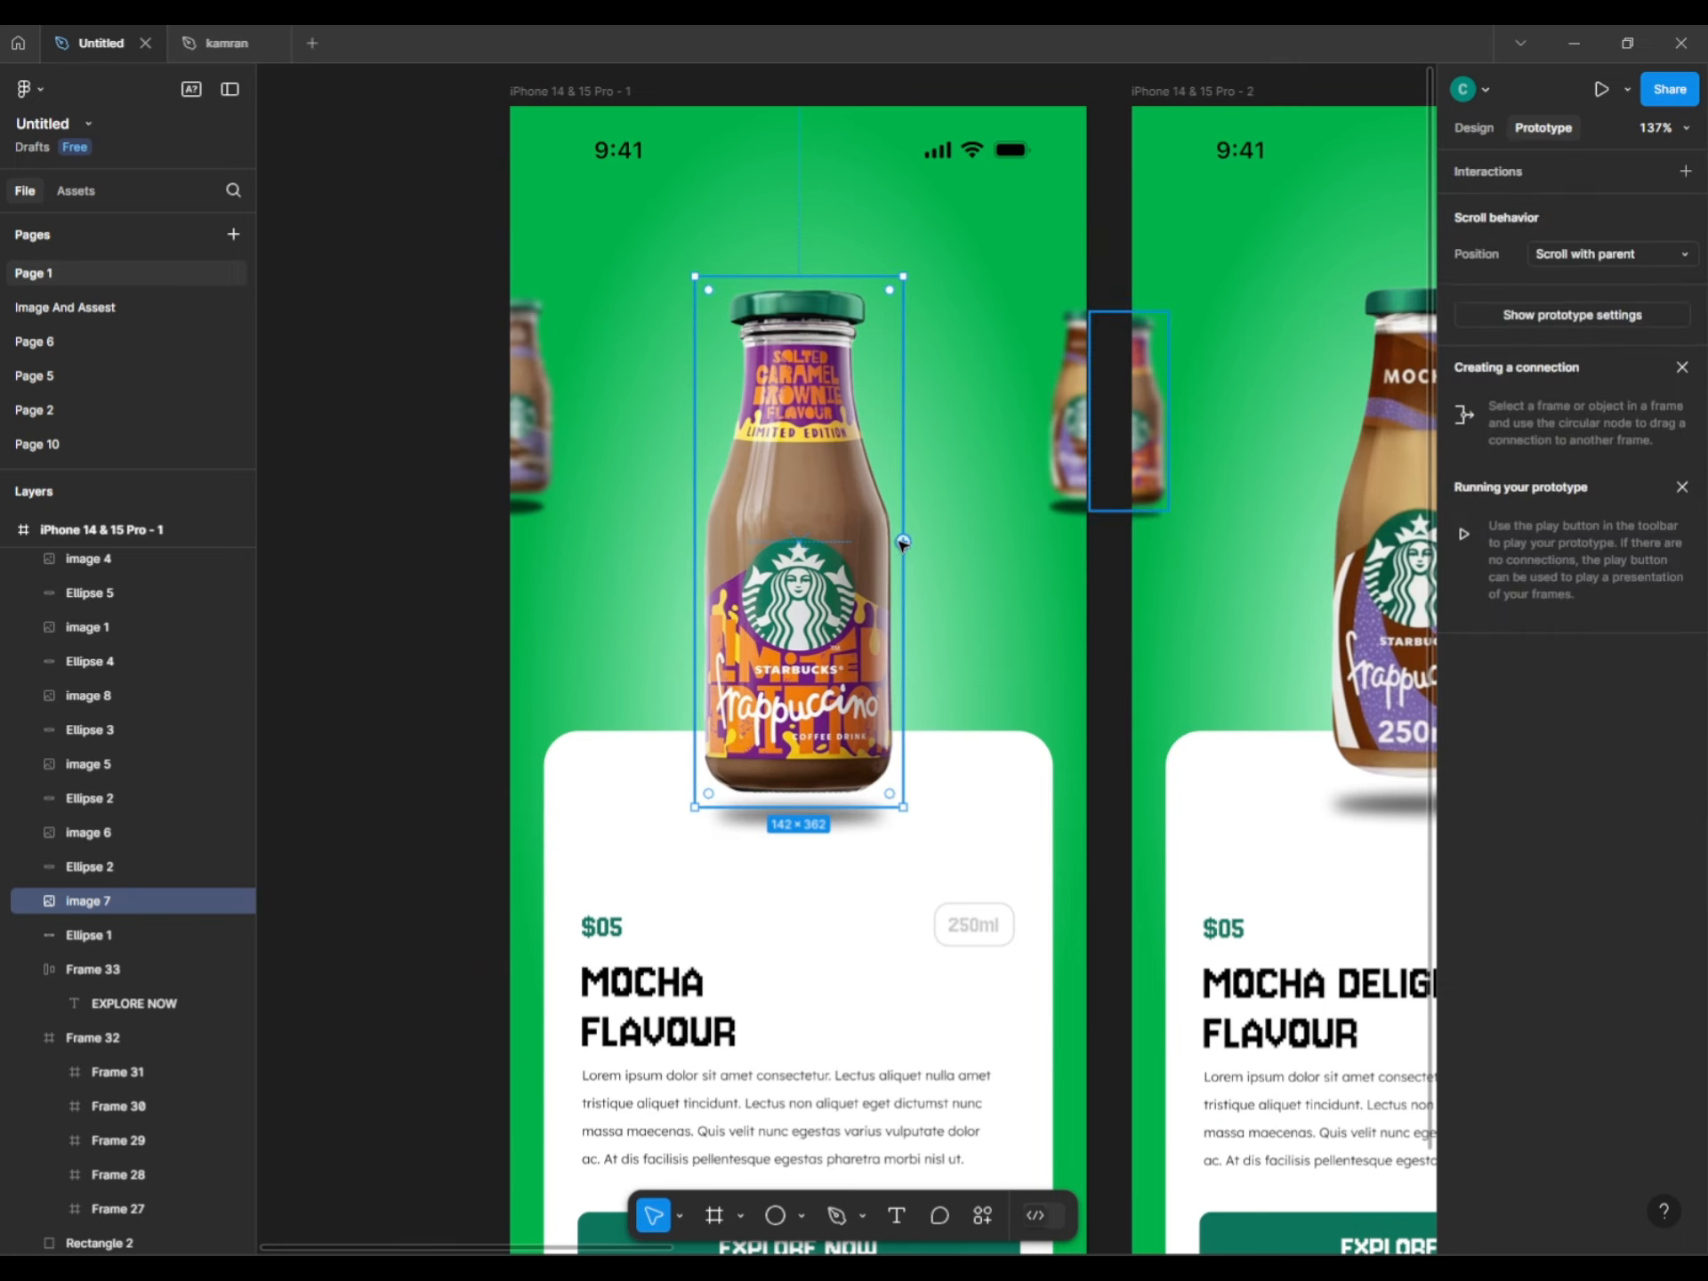
{"action": "left_click_drag", "start_coordinate": [903, 543], "coordinate": [1191, 642]}
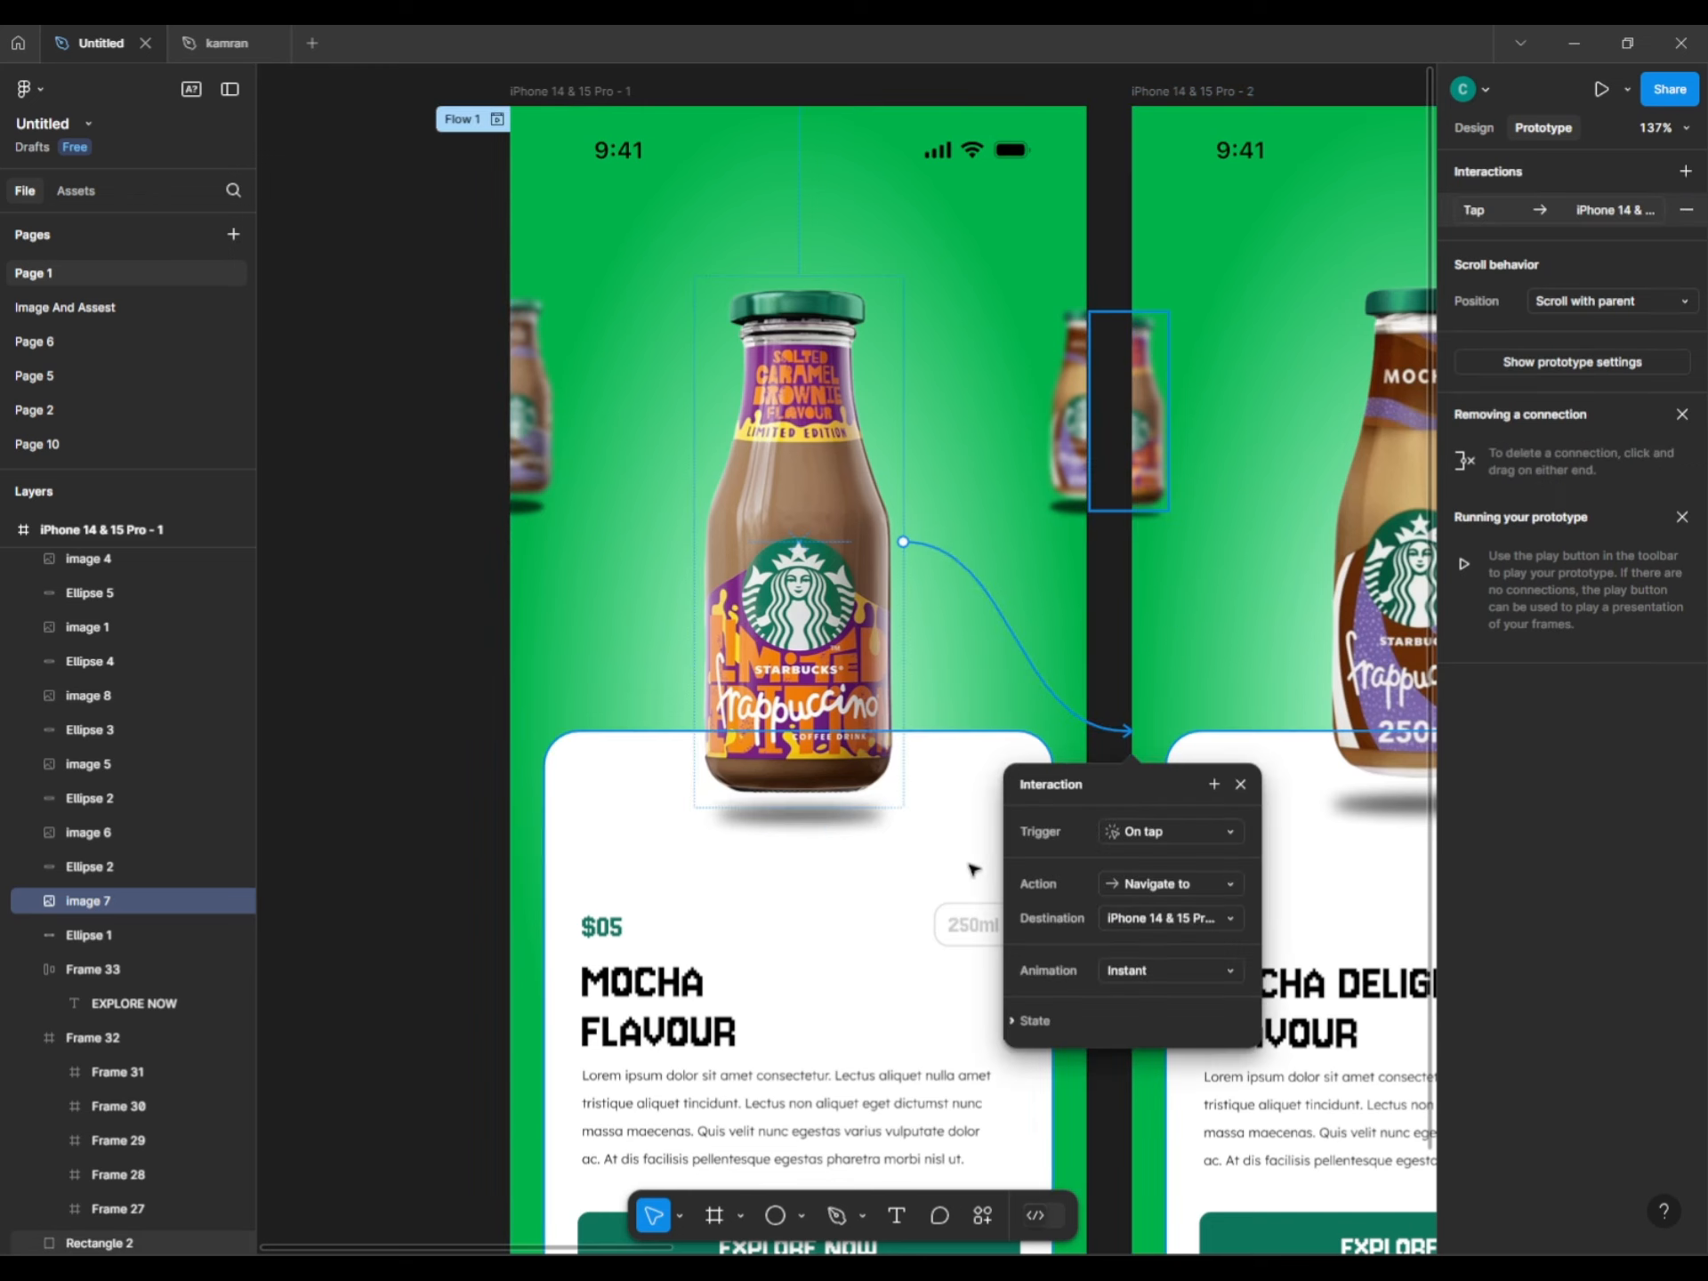
{"action": "left_click", "coordinate": [1145, 834]}
{"action": "left_click", "coordinate": [1151, 856]}
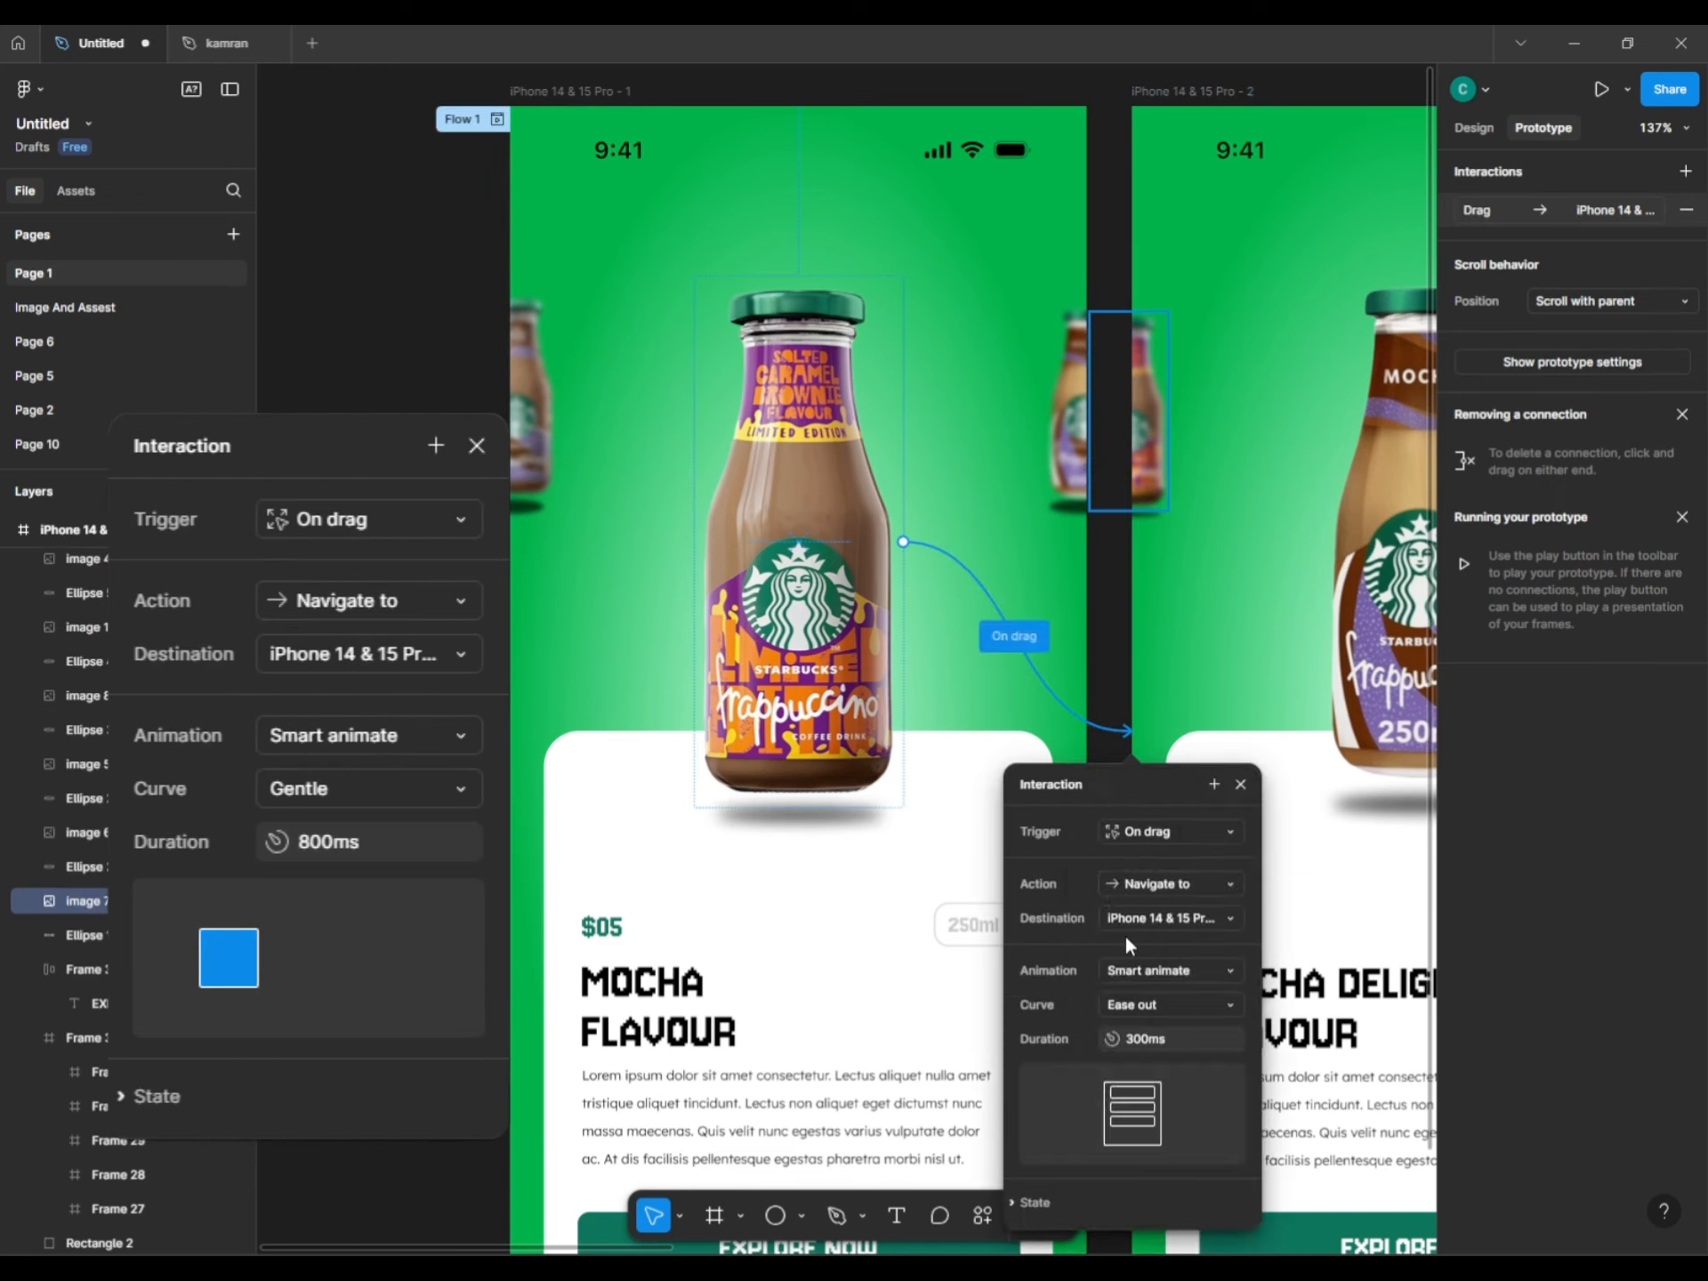
{"action": "left_click", "coordinate": [1151, 1003]}
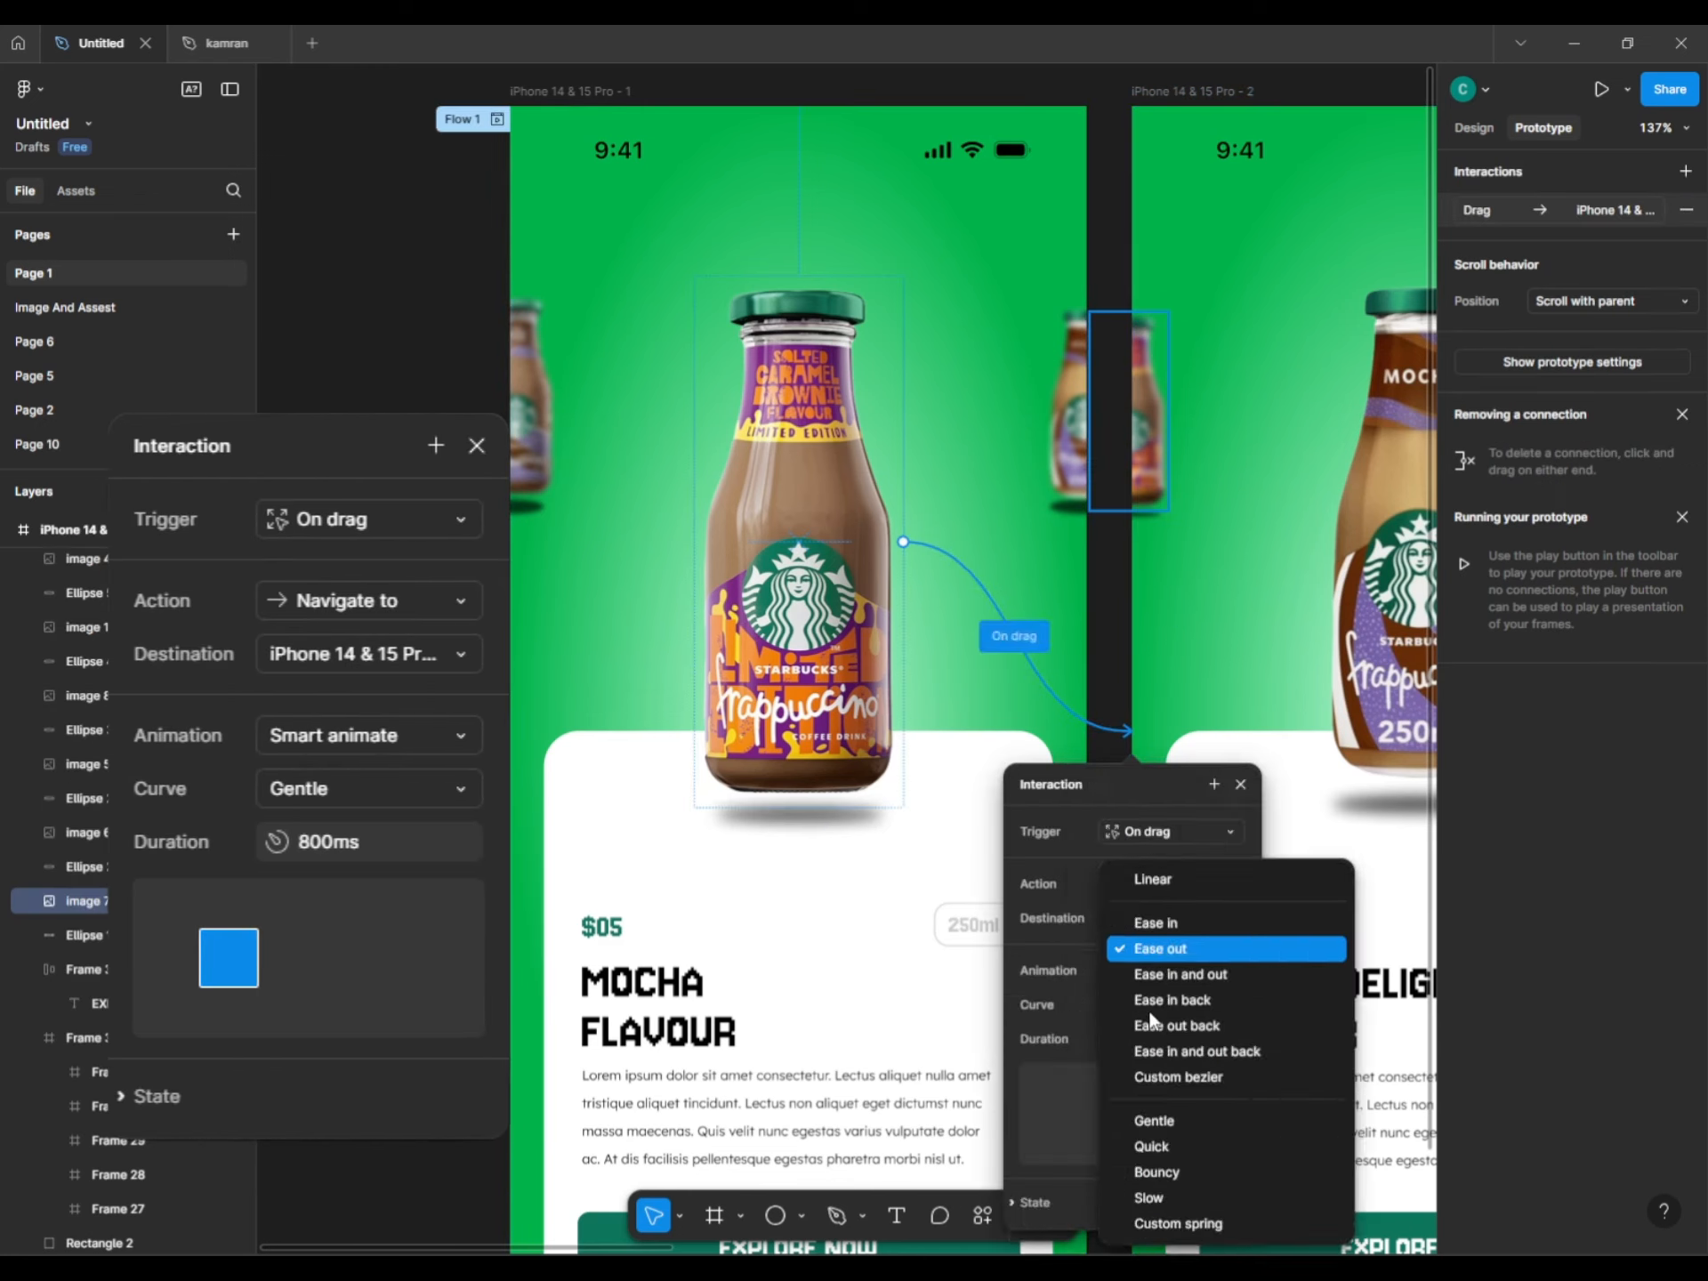
{"action": "left_click", "coordinate": [1161, 1122]}
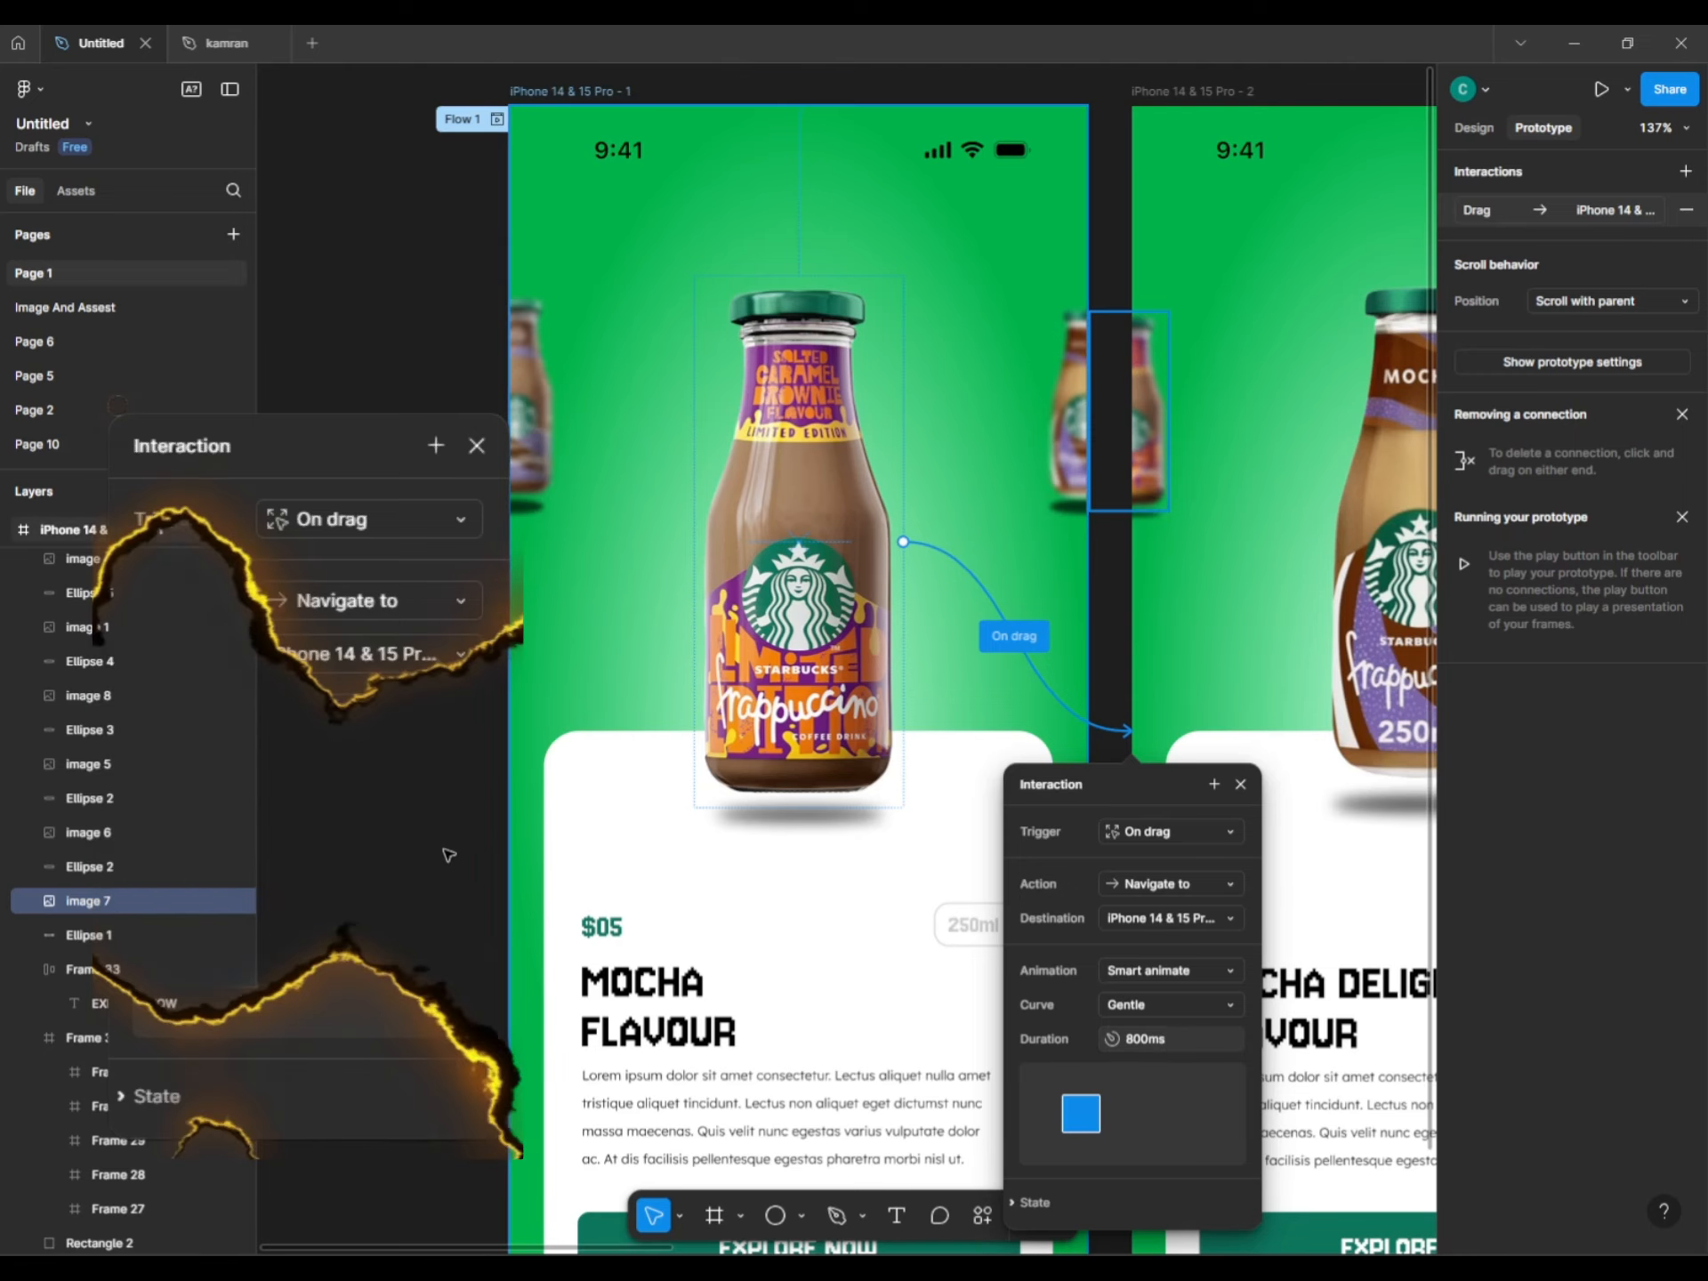
Start a preview of Flow 1 from the first phone frame.
{"action": "left_click", "coordinate": [362, 789]}
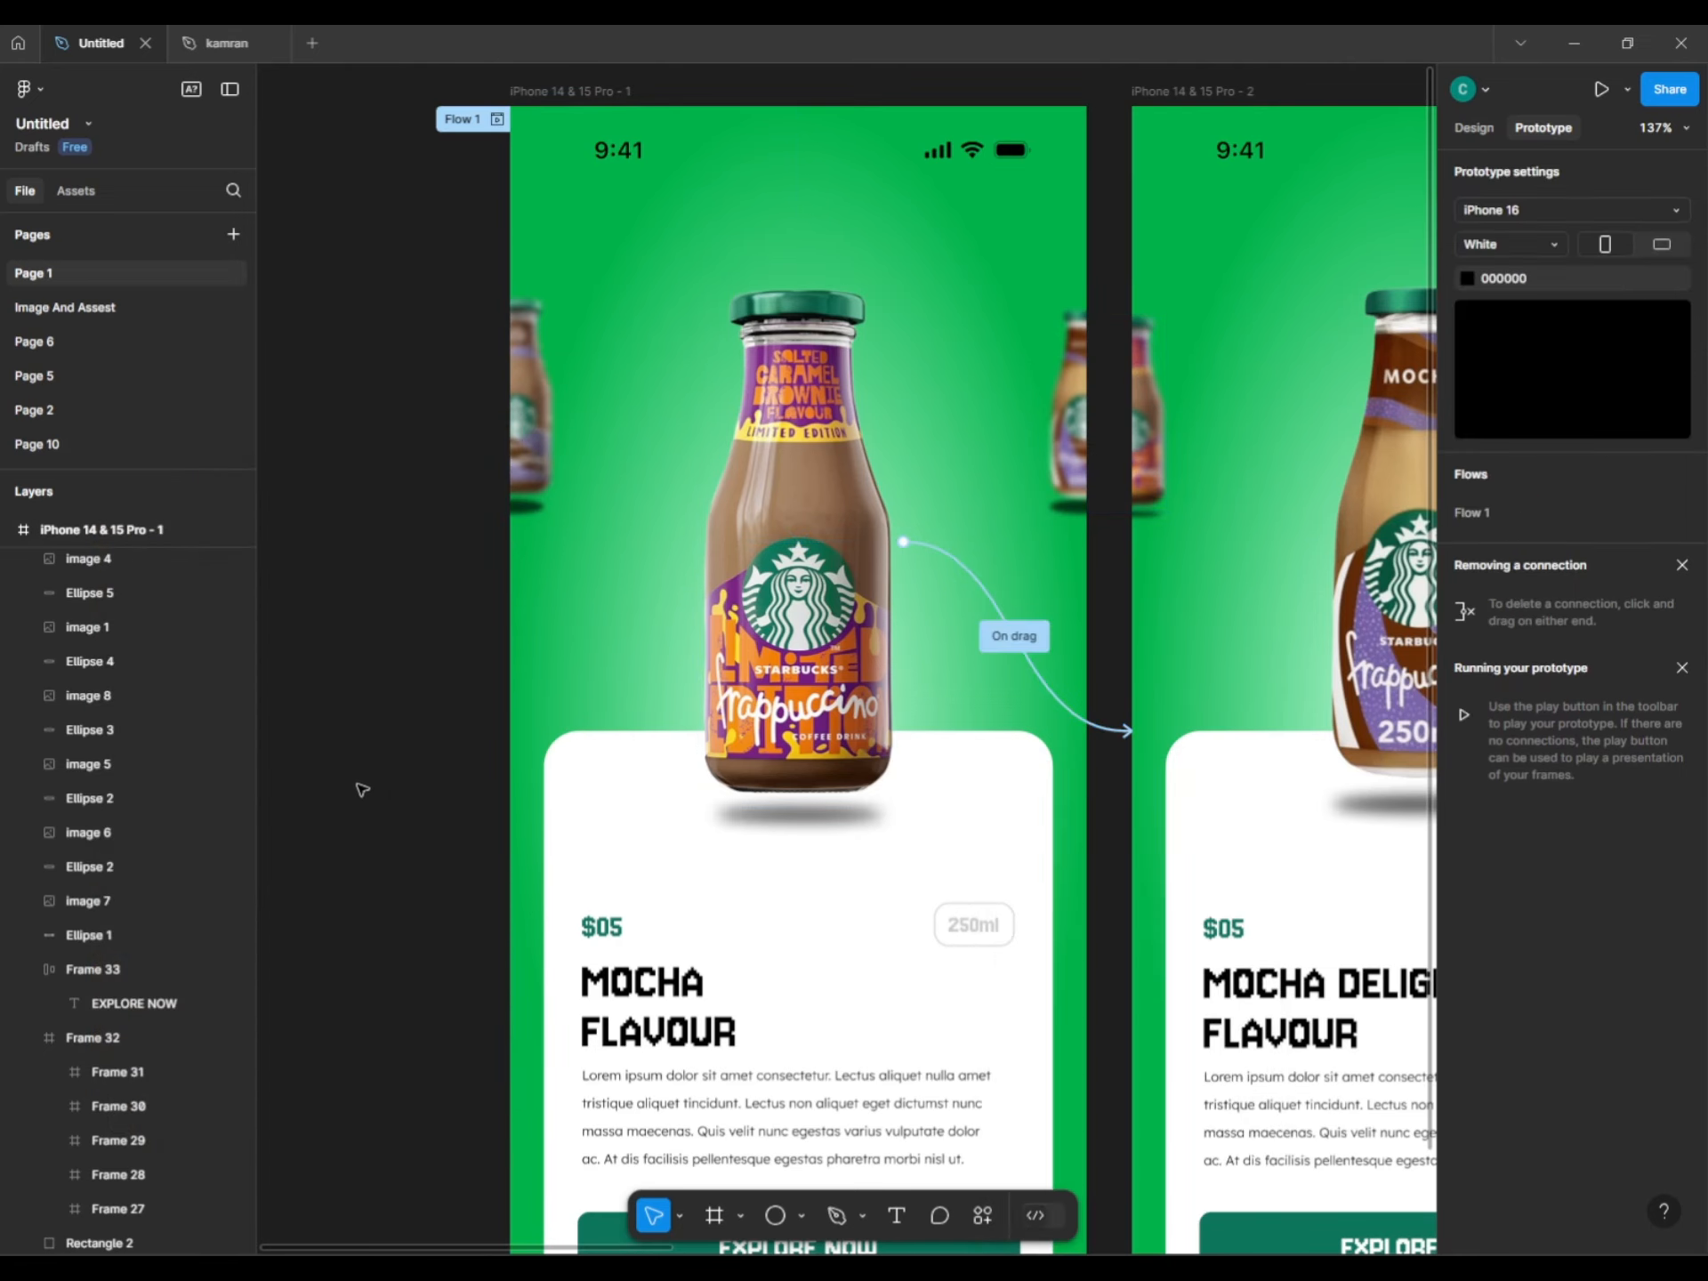
{"action": "left_click", "coordinate": [465, 121]}
{"action": "left_click", "coordinate": [492, 121]}
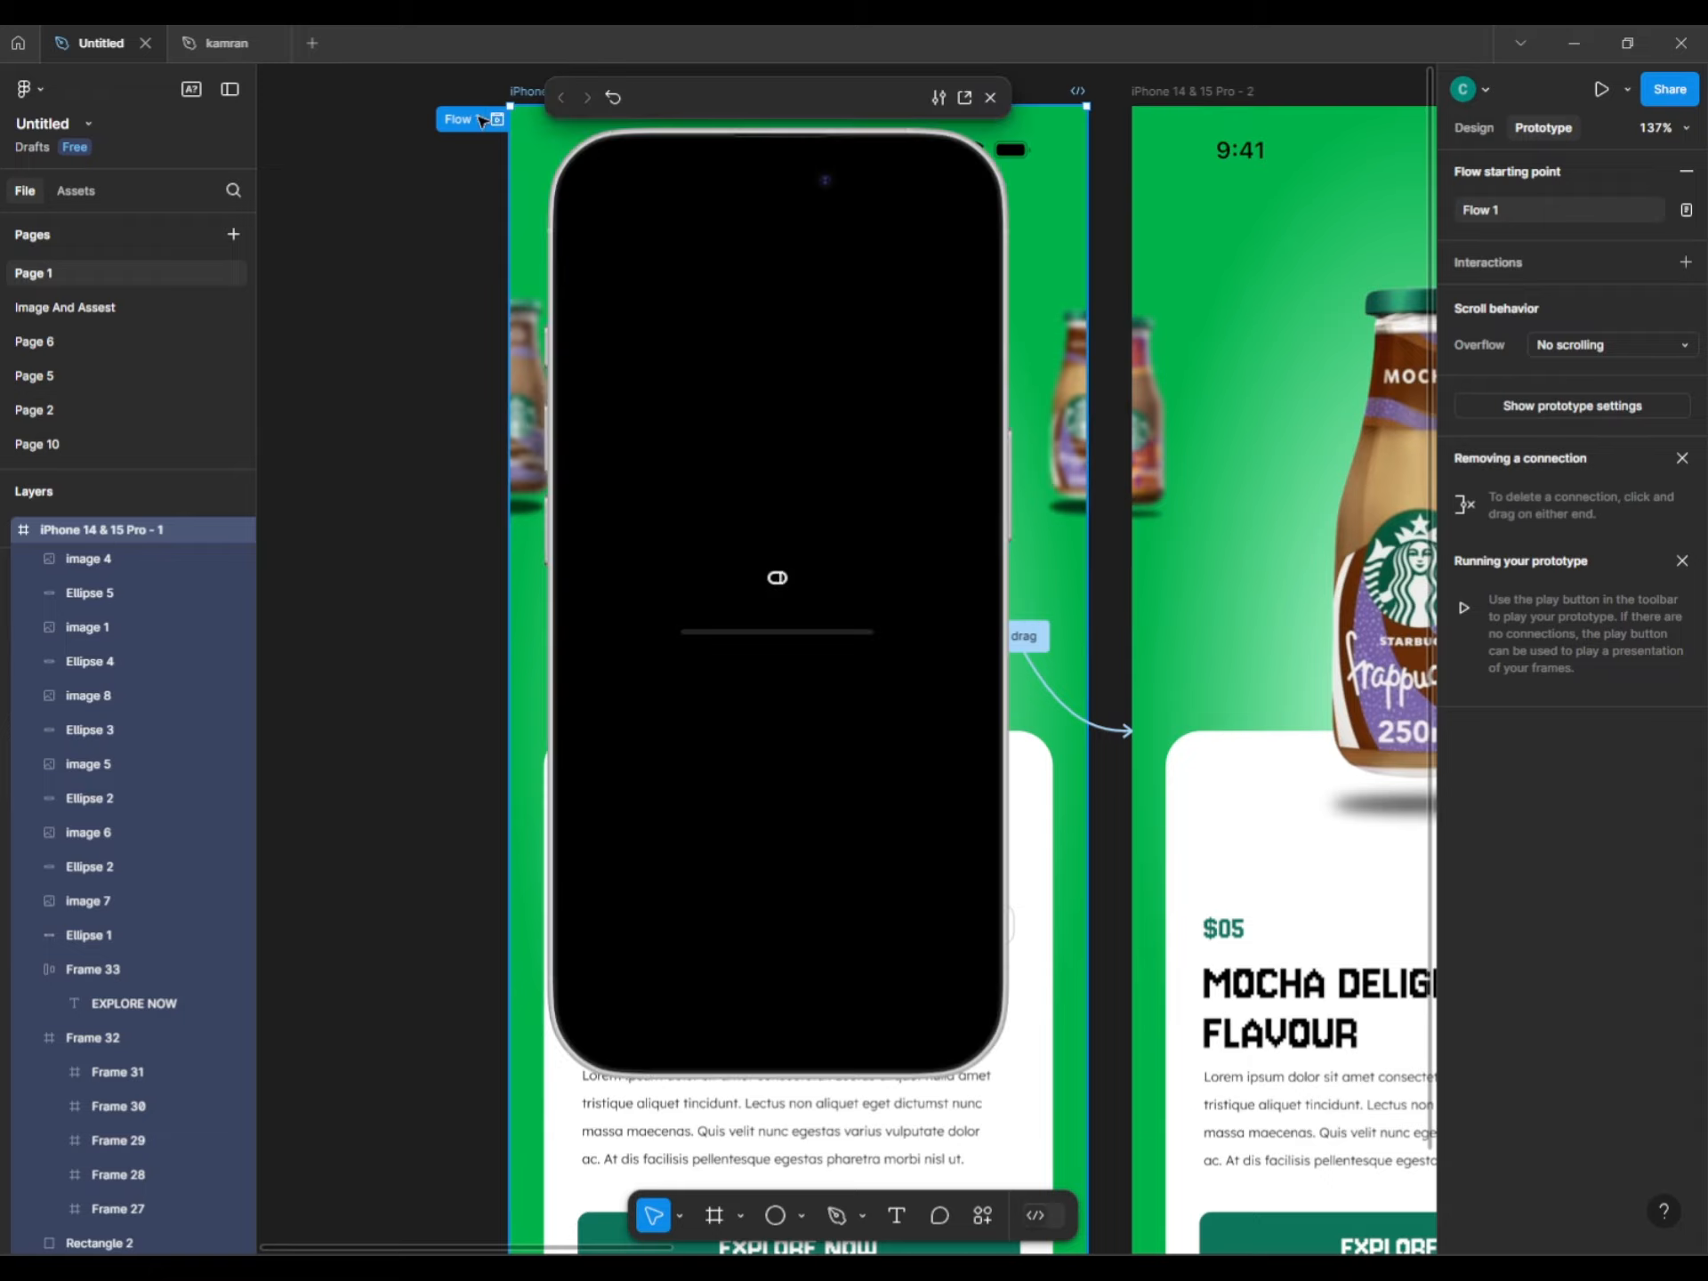
Open the prototype in a new tab, swipe to MOCHA DELIGHT, and return to the editor.
{"action": "left_click", "coordinate": [963, 98]}
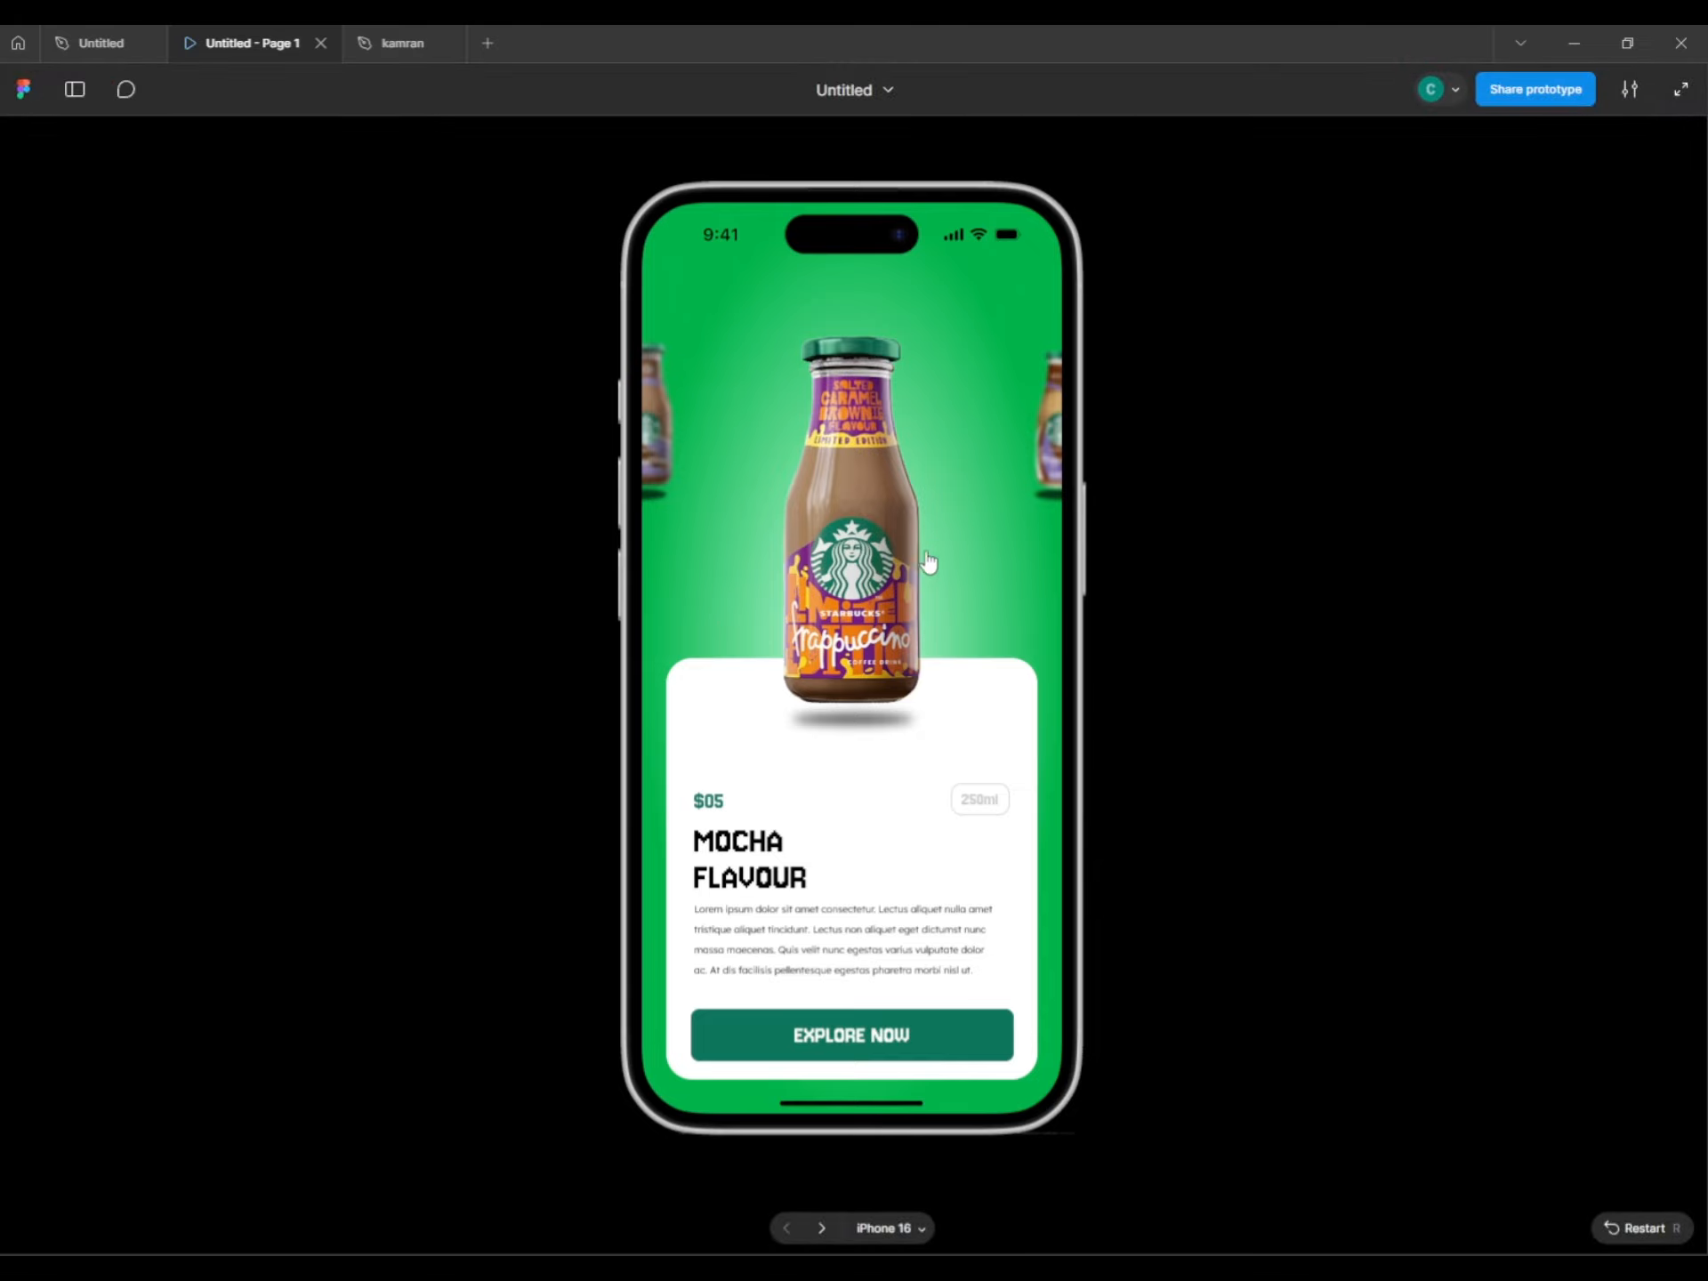
{"action": "left_click_drag", "start_coordinate": [926, 564], "coordinate": [886, 572]}
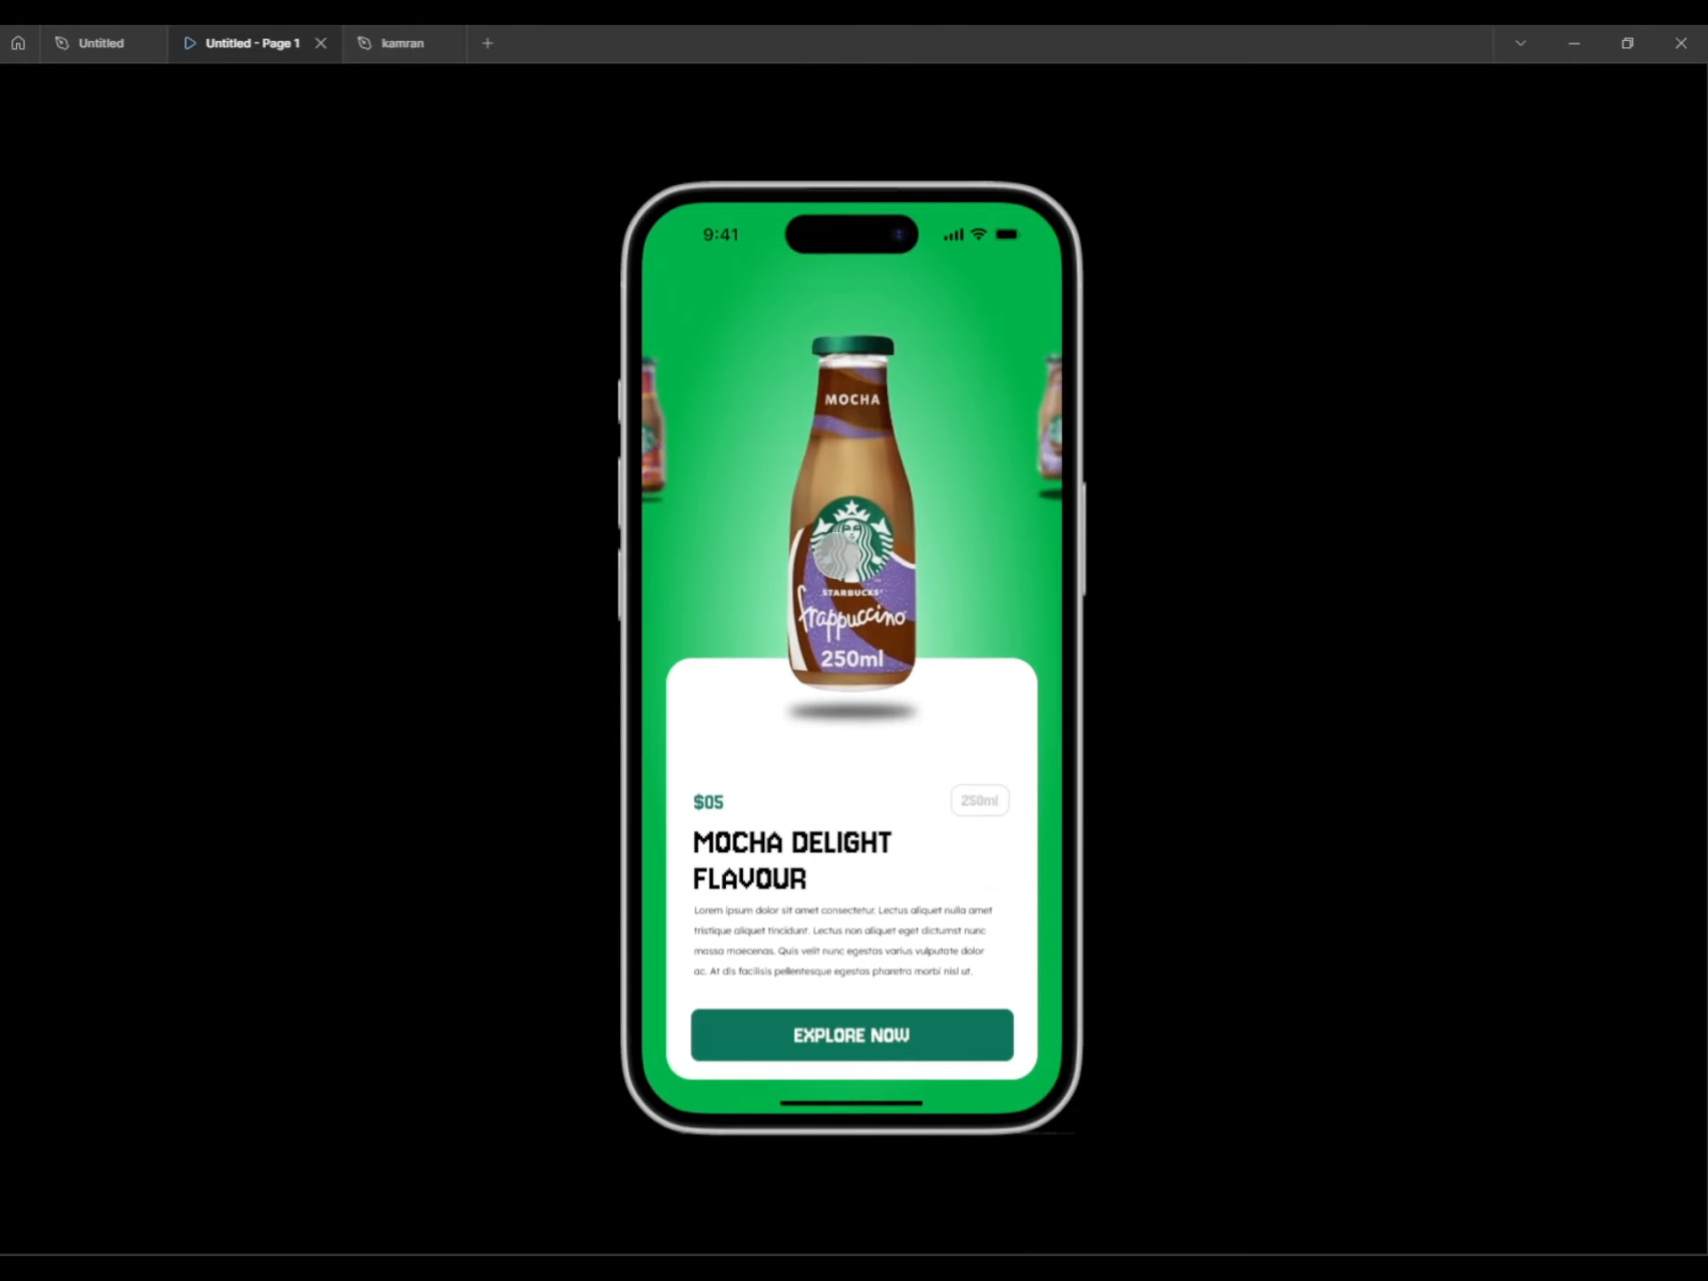
{"action": "left_click", "coordinate": [59, 29]}
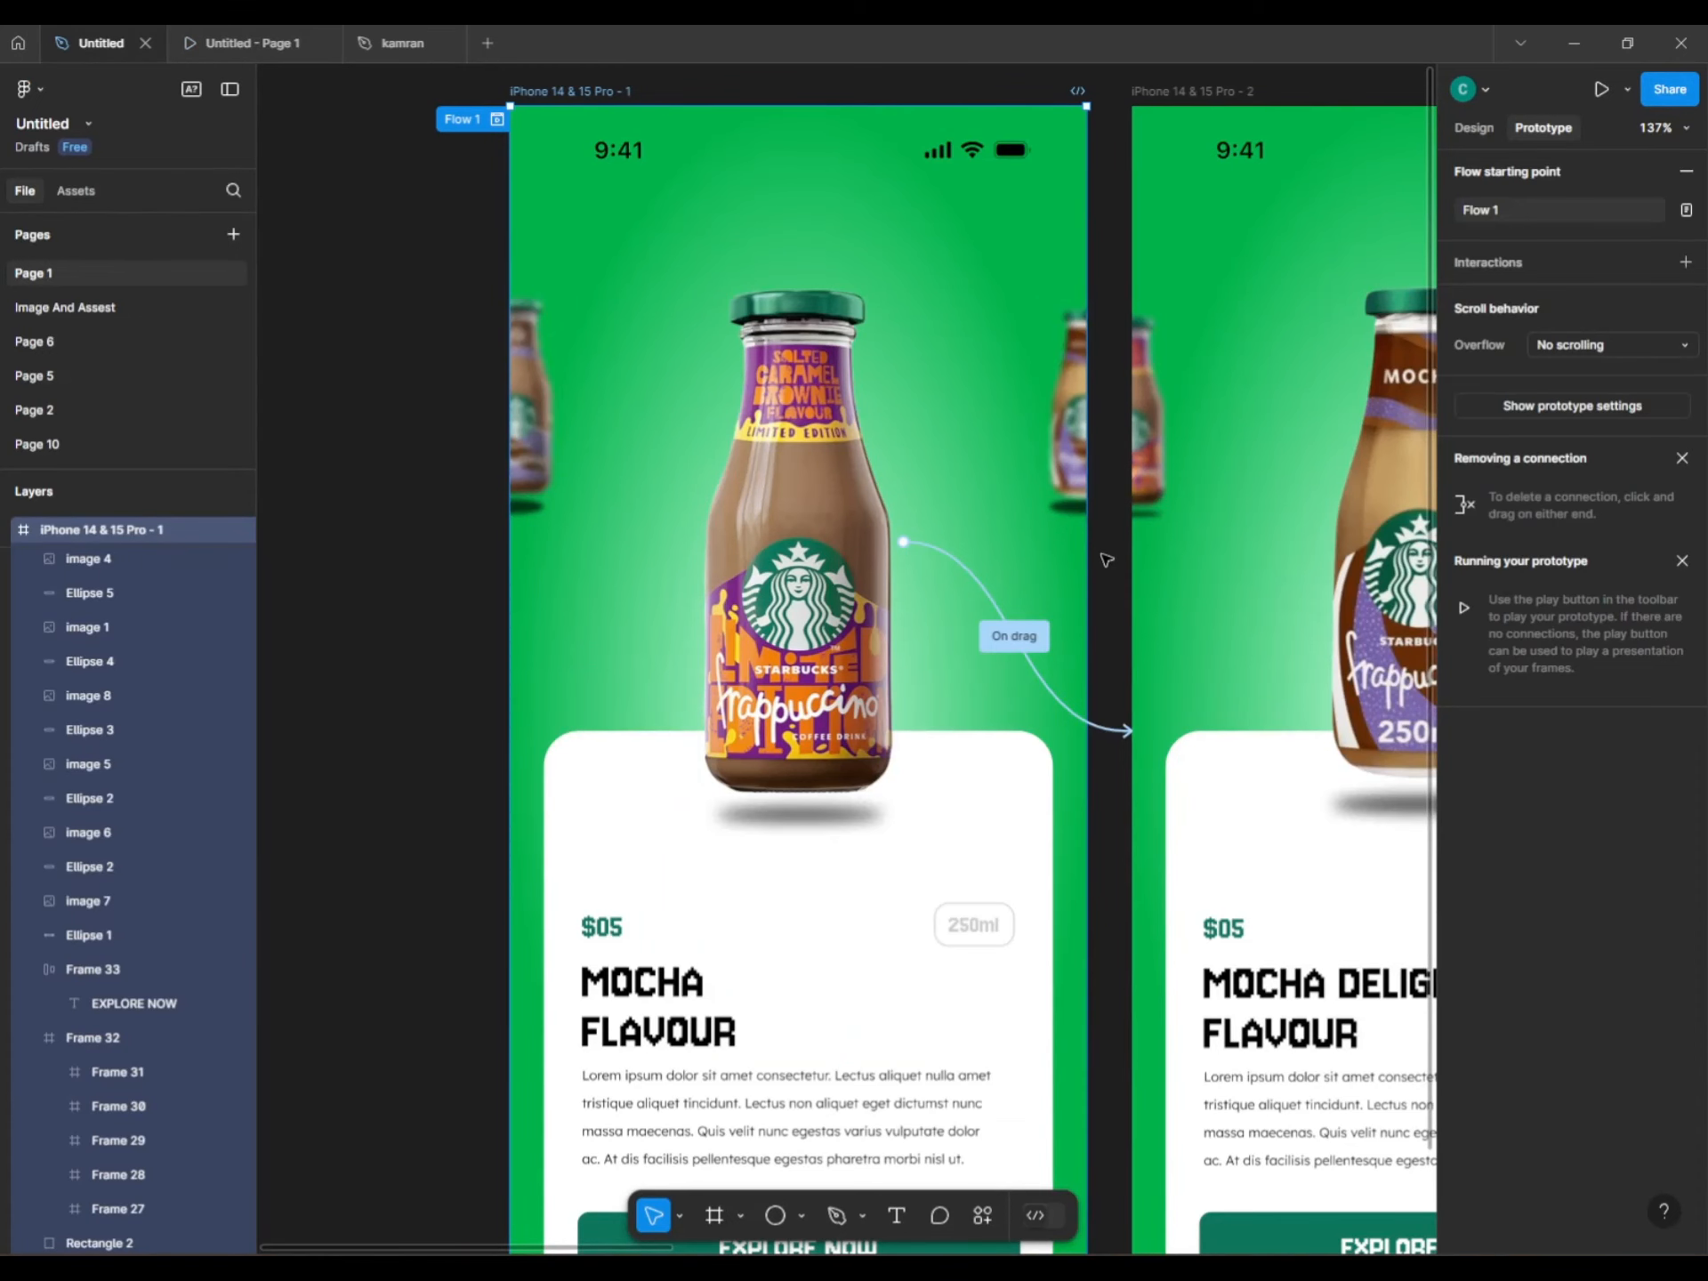
Connect the second and third phone bottles to the next screens, undoing the link to the wrong screen.
{"action": "left_click_drag", "start_coordinate": [1188, 602], "coordinate": [602, 539]}
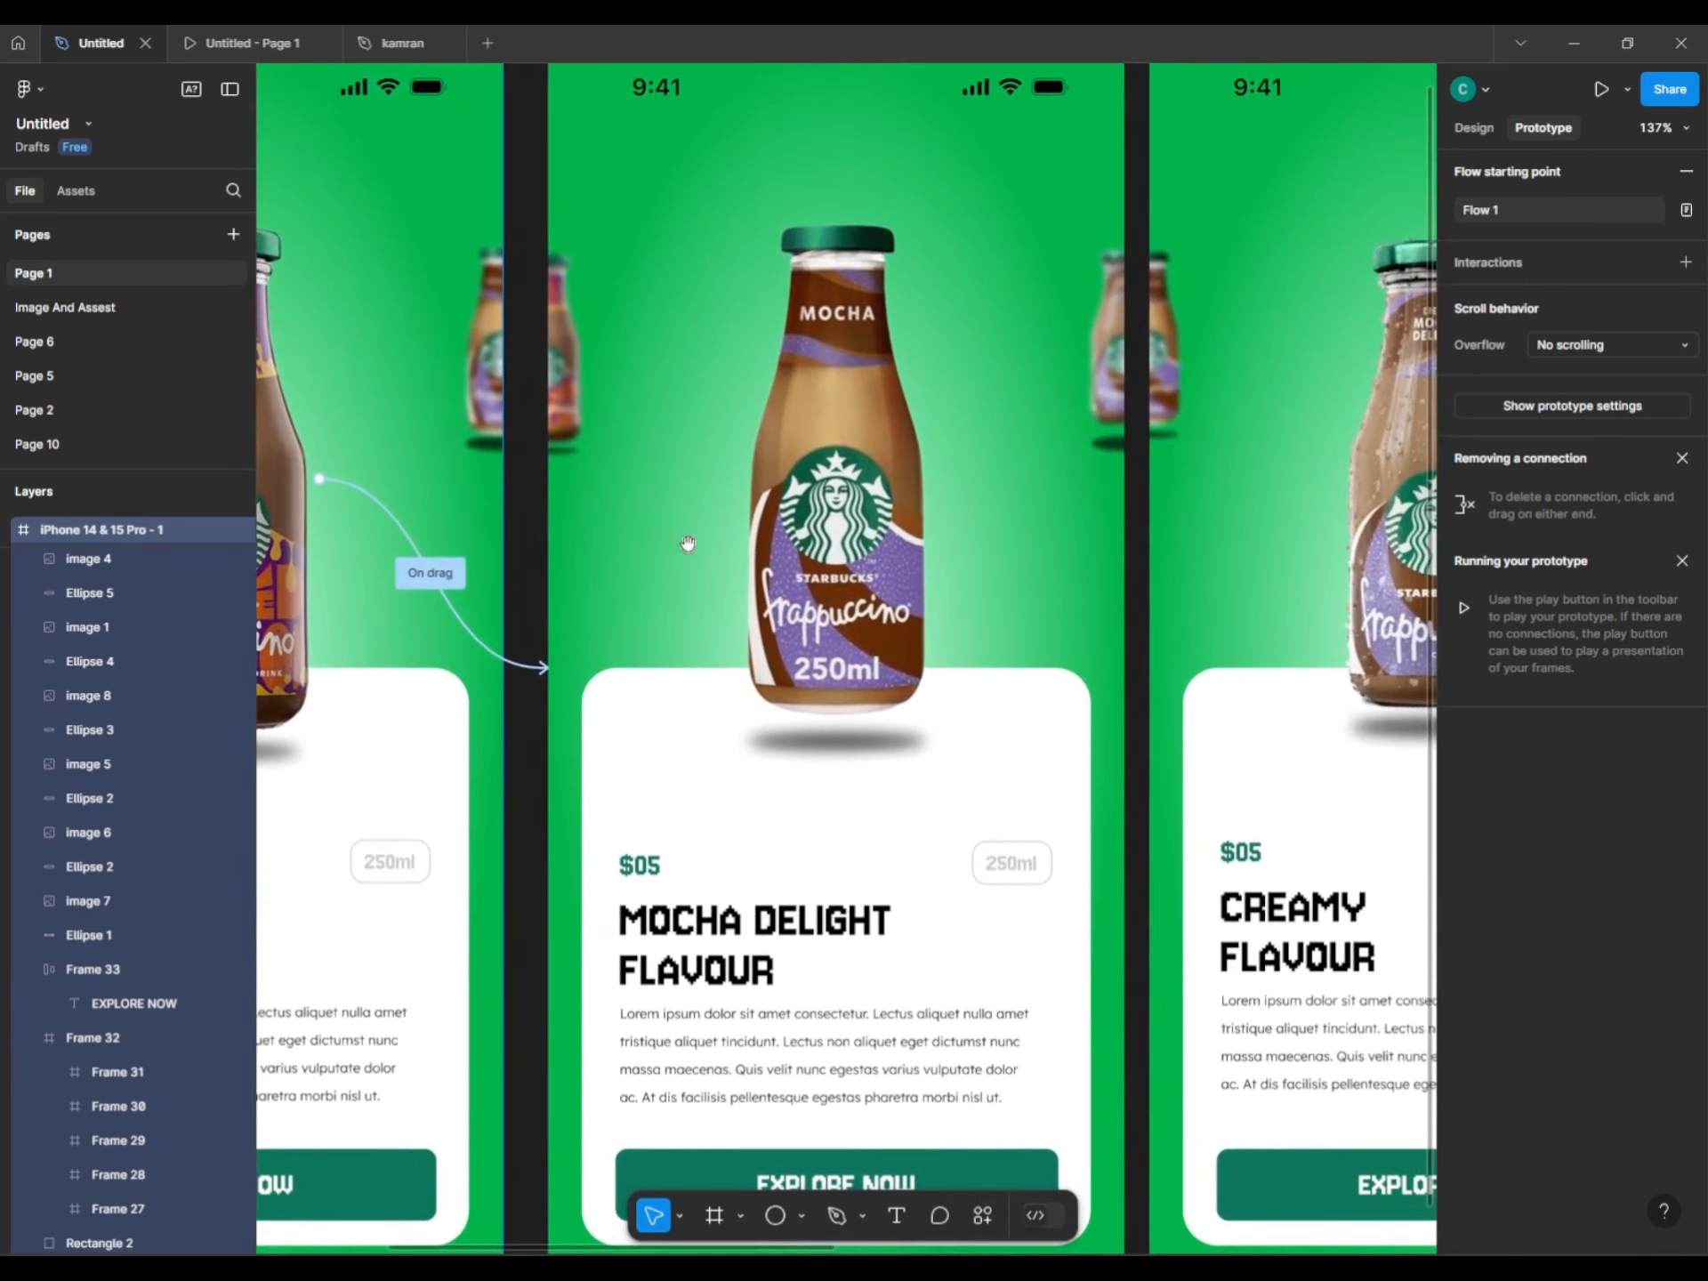
{"action": "left_click", "coordinate": [721, 464]}
{"action": "left_click_drag", "start_coordinate": [955, 461], "coordinate": [1241, 588]}
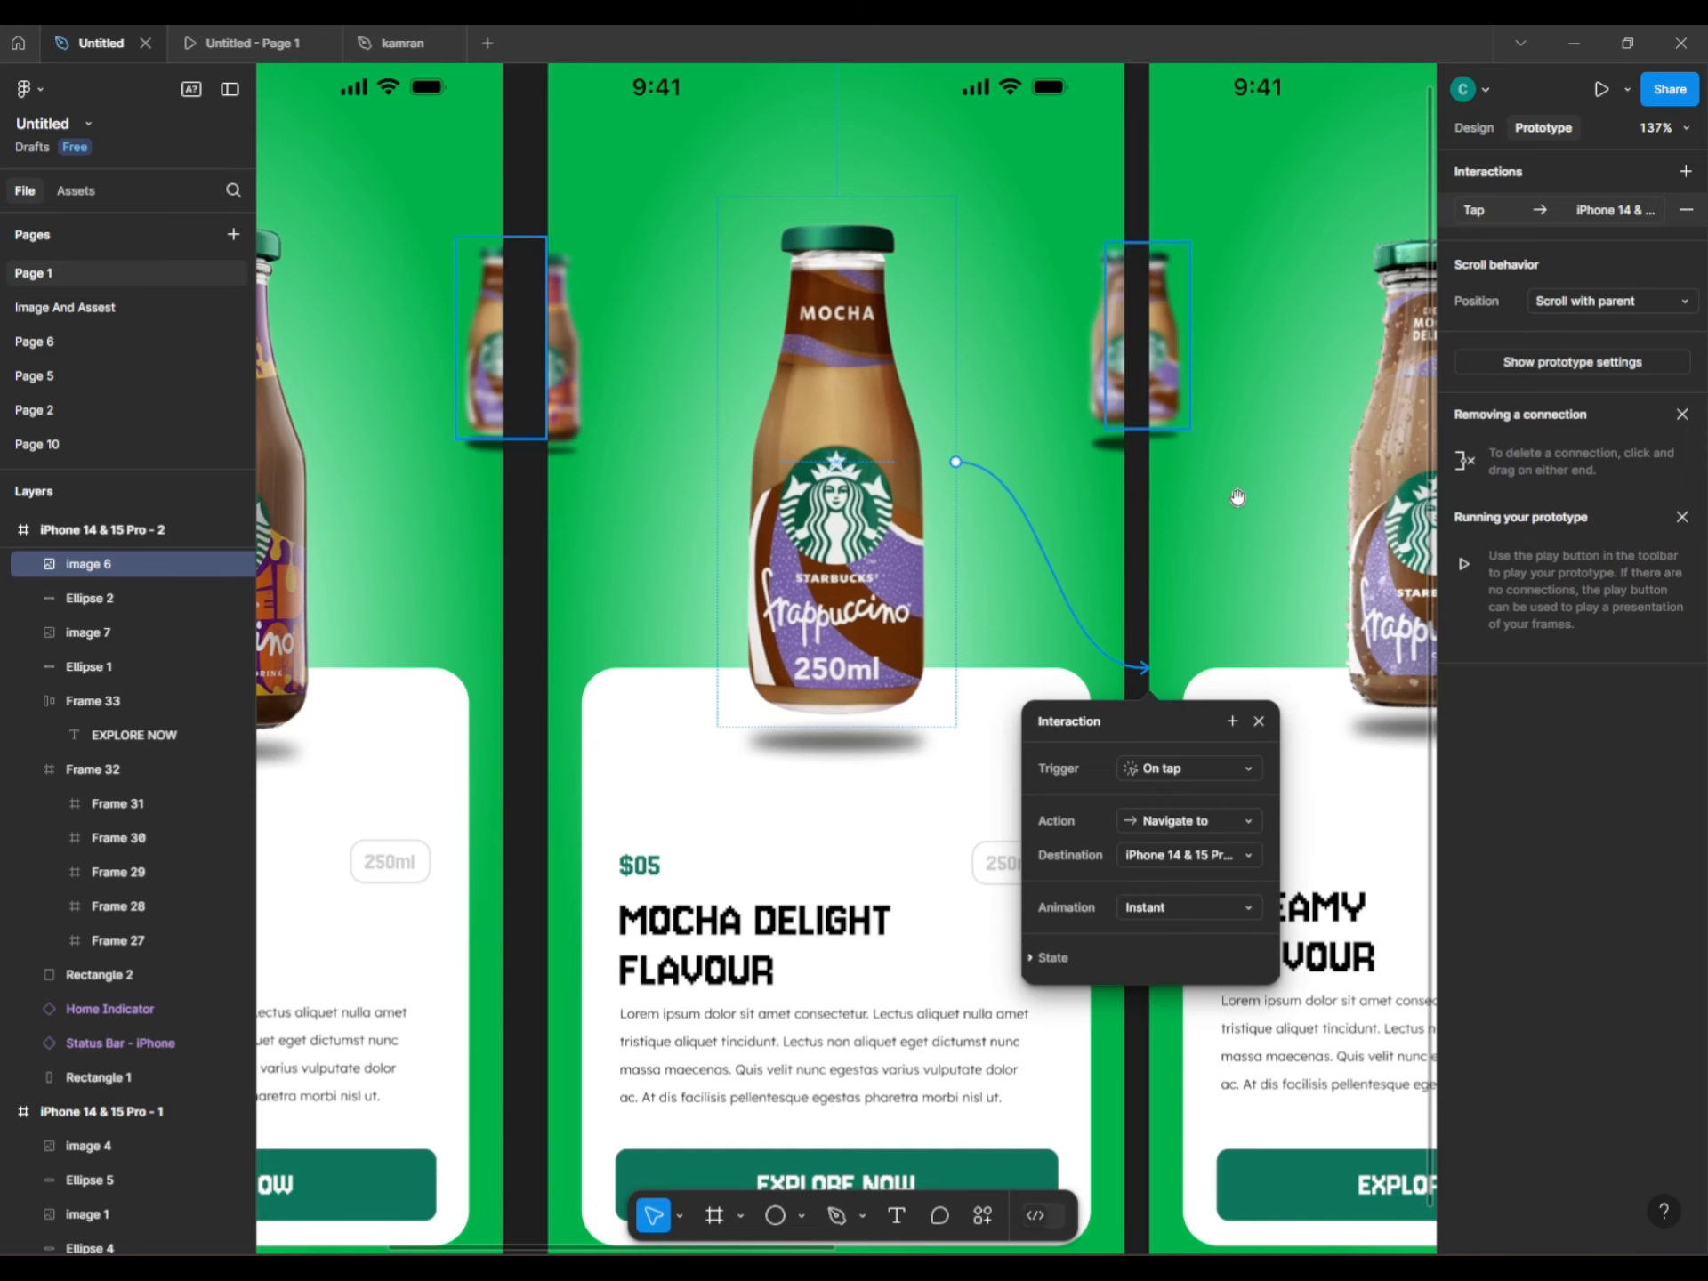
{"action": "left_click_drag", "start_coordinate": [1237, 497], "coordinate": [739, 535]}
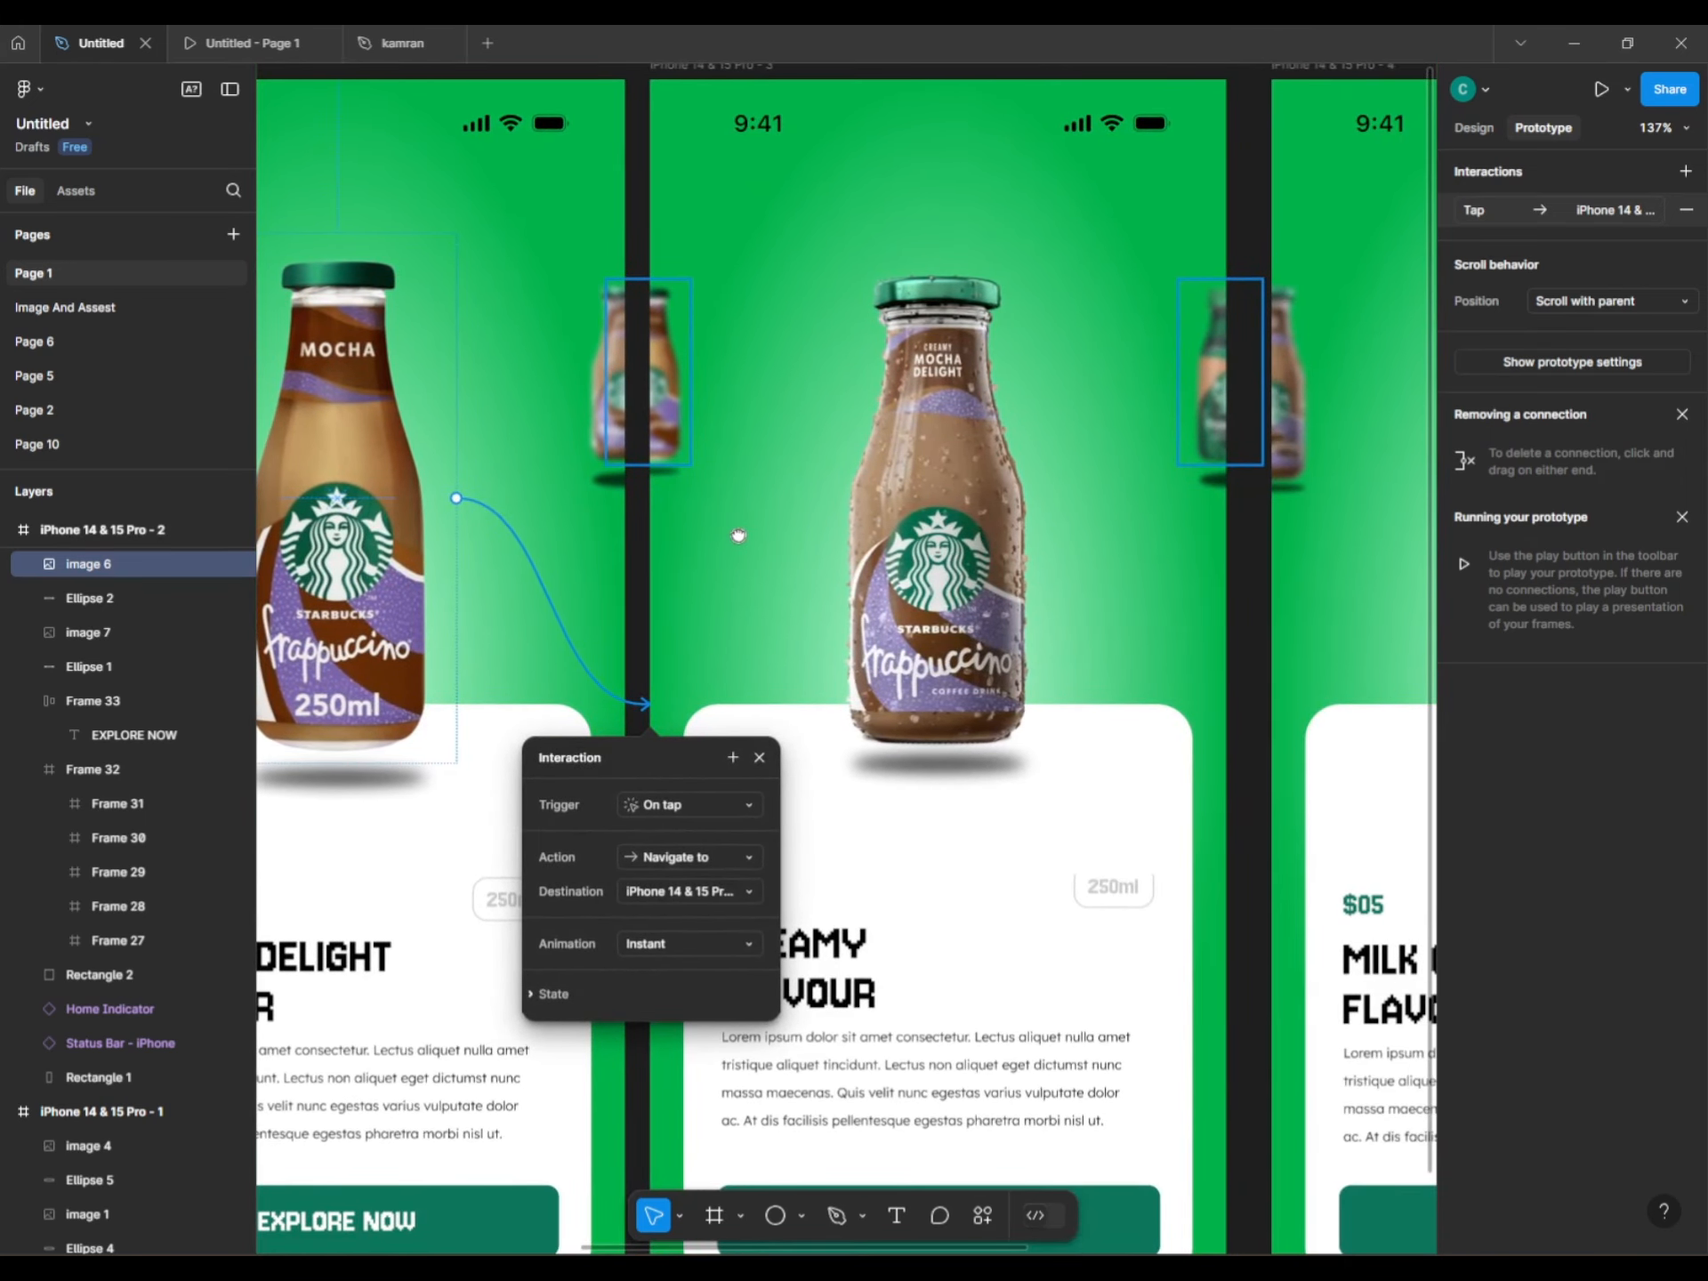
{"action": "left_click", "coordinate": [960, 533]}
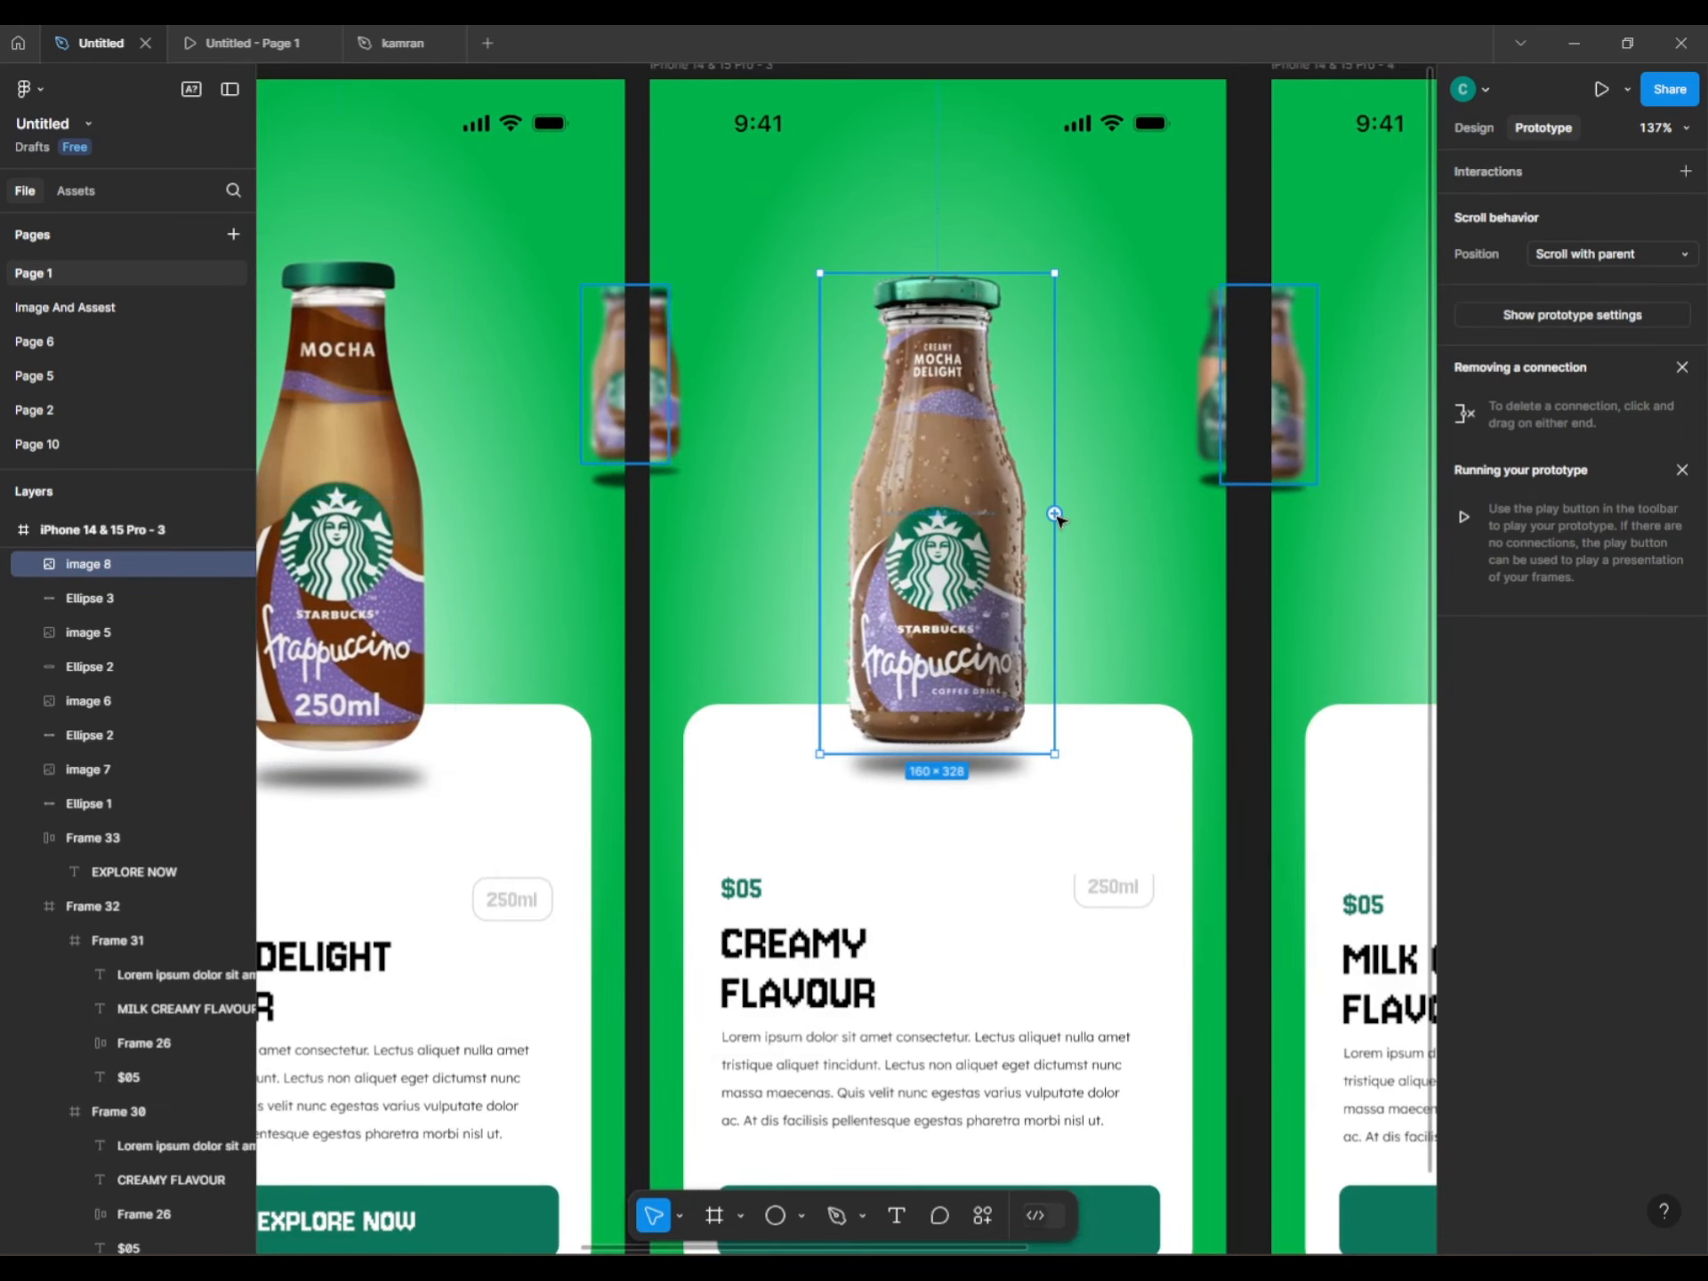
{"action": "left_click_drag", "start_coordinate": [1054, 513], "coordinate": [1230, 583]}
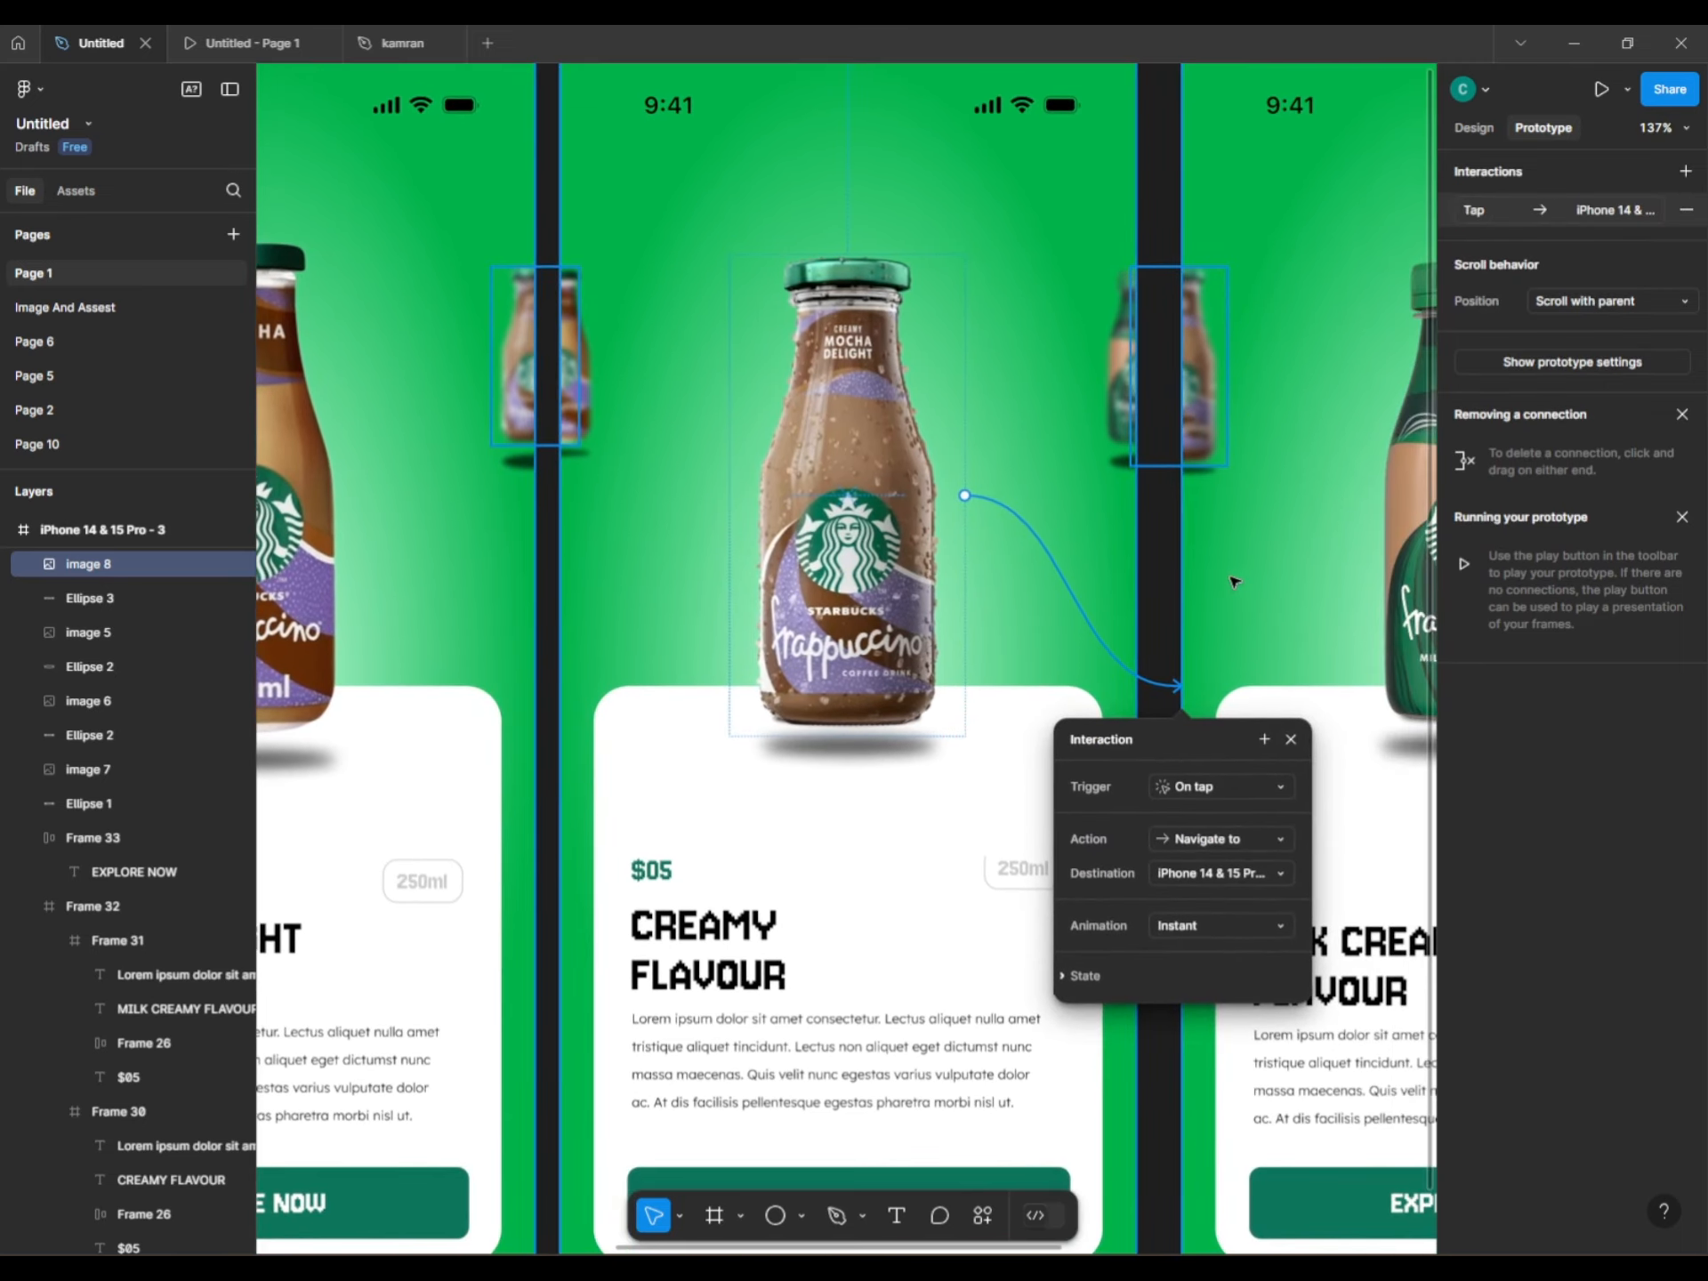
{"action": "key", "text": "ctrl+z"}
{"action": "key", "text": "ctrl+z"}
{"action": "key", "text": "ctrl+z"}
{"action": "key", "text": "ctrl+z"}
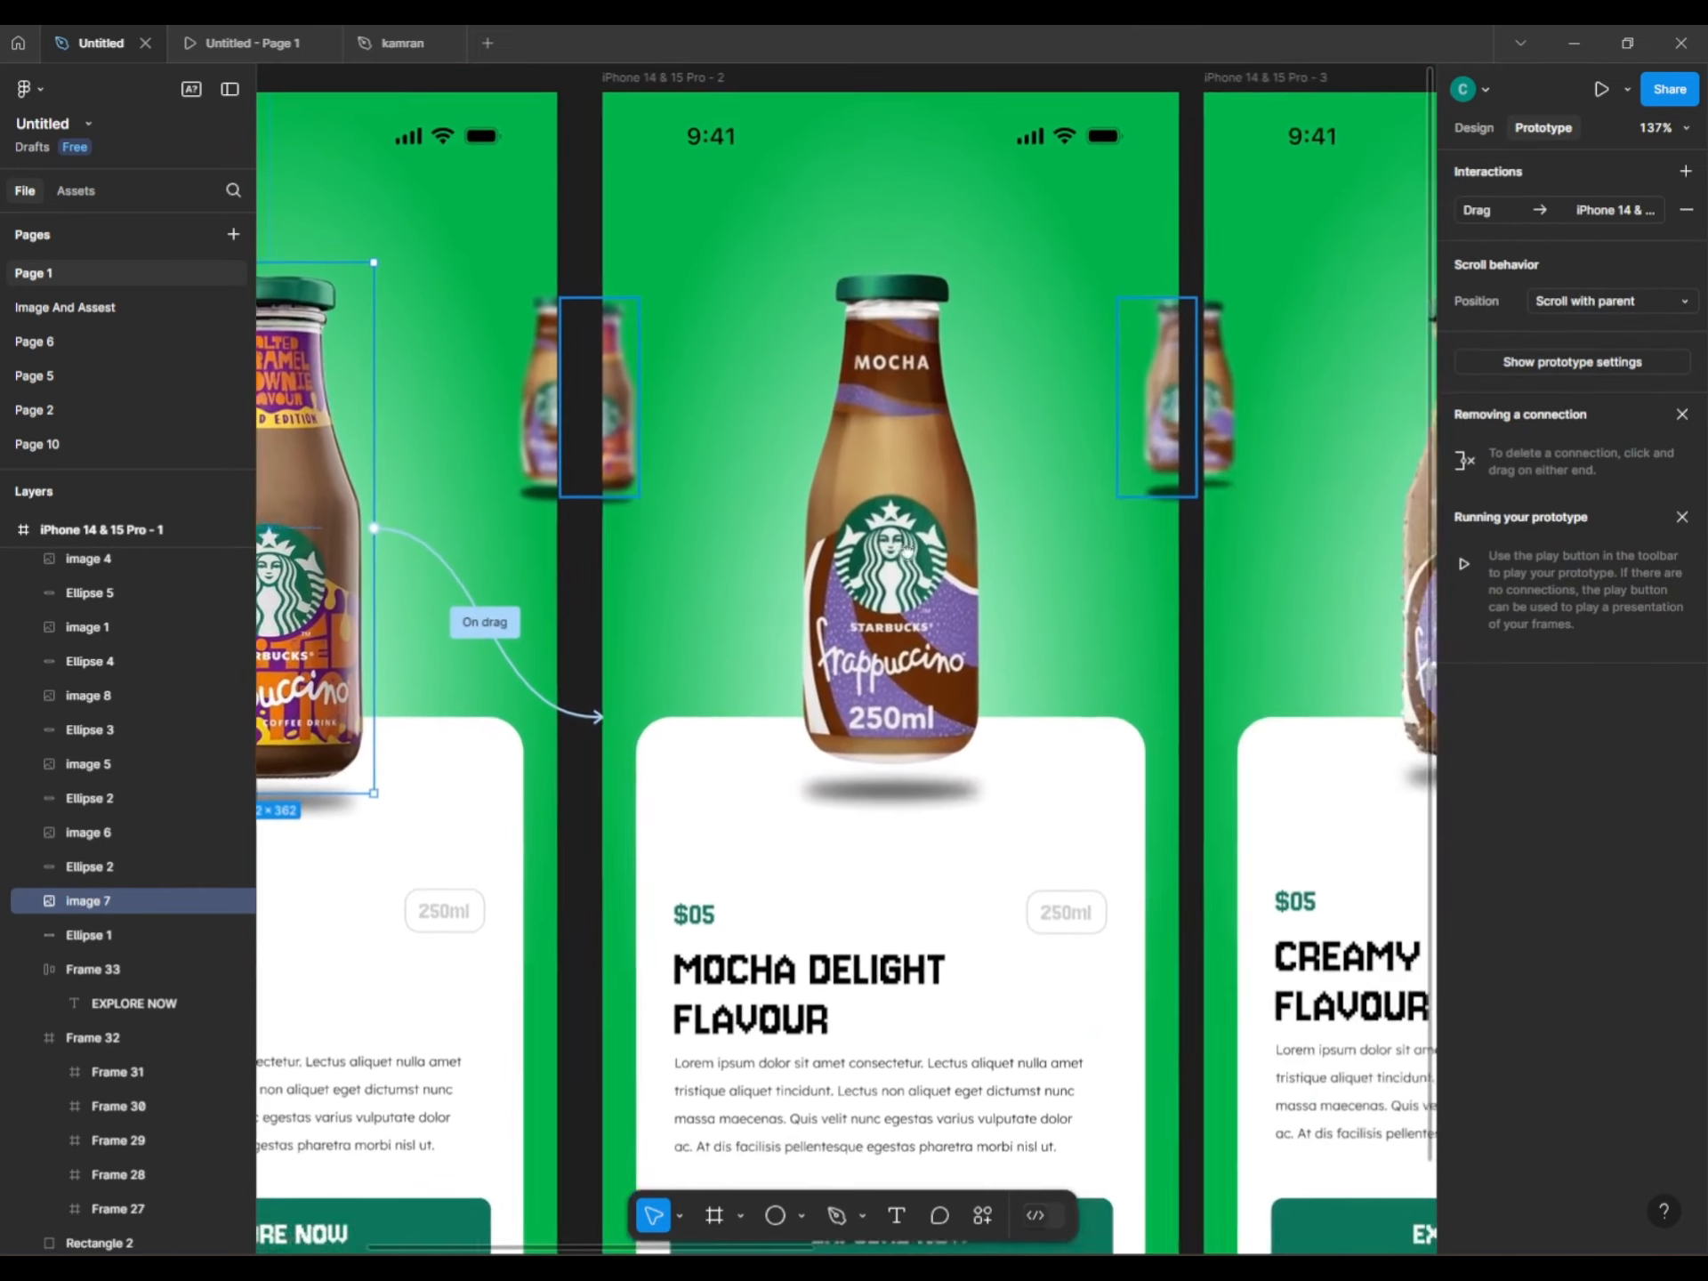
Link the Mocha Delight bottle on screen 2 to screen 3 with an On drag trigger.
{"action": "scroll", "coordinate": [908, 551], "scroll_direction": "right", "scroll_amount": 1}
{"action": "left_click", "coordinate": [907, 552]}
{"action": "left_click_drag", "start_coordinate": [961, 509], "coordinate": [1156, 712]}
{"action": "left_click", "coordinate": [1195, 816]}
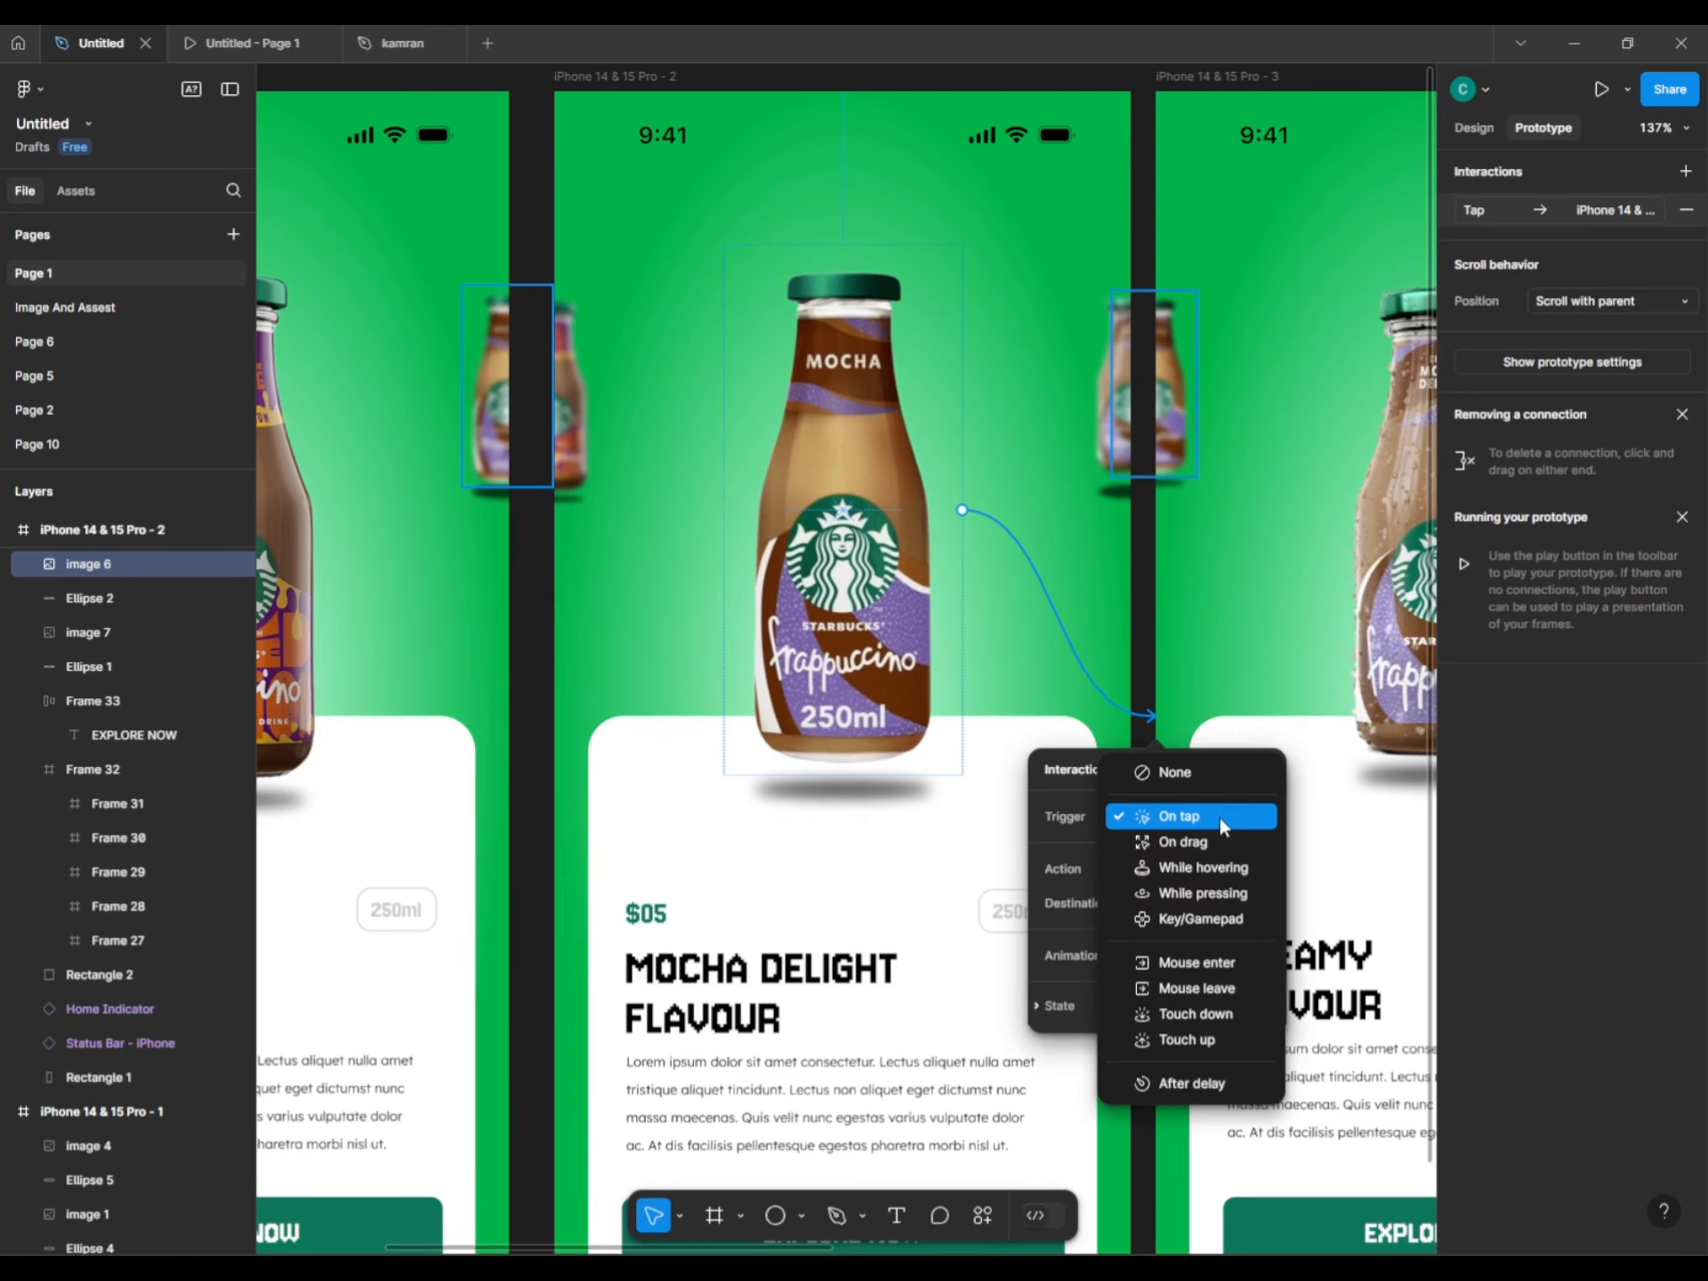
{"action": "left_click", "coordinate": [1156, 812]}
{"action": "left_click", "coordinate": [1154, 582]}
Link the Creamy Flavour bottle on screen 3 to screen 4 with an On drag trigger.
{"action": "scroll", "coordinate": [667, 499], "scroll_direction": "right", "scroll_amount": 5}
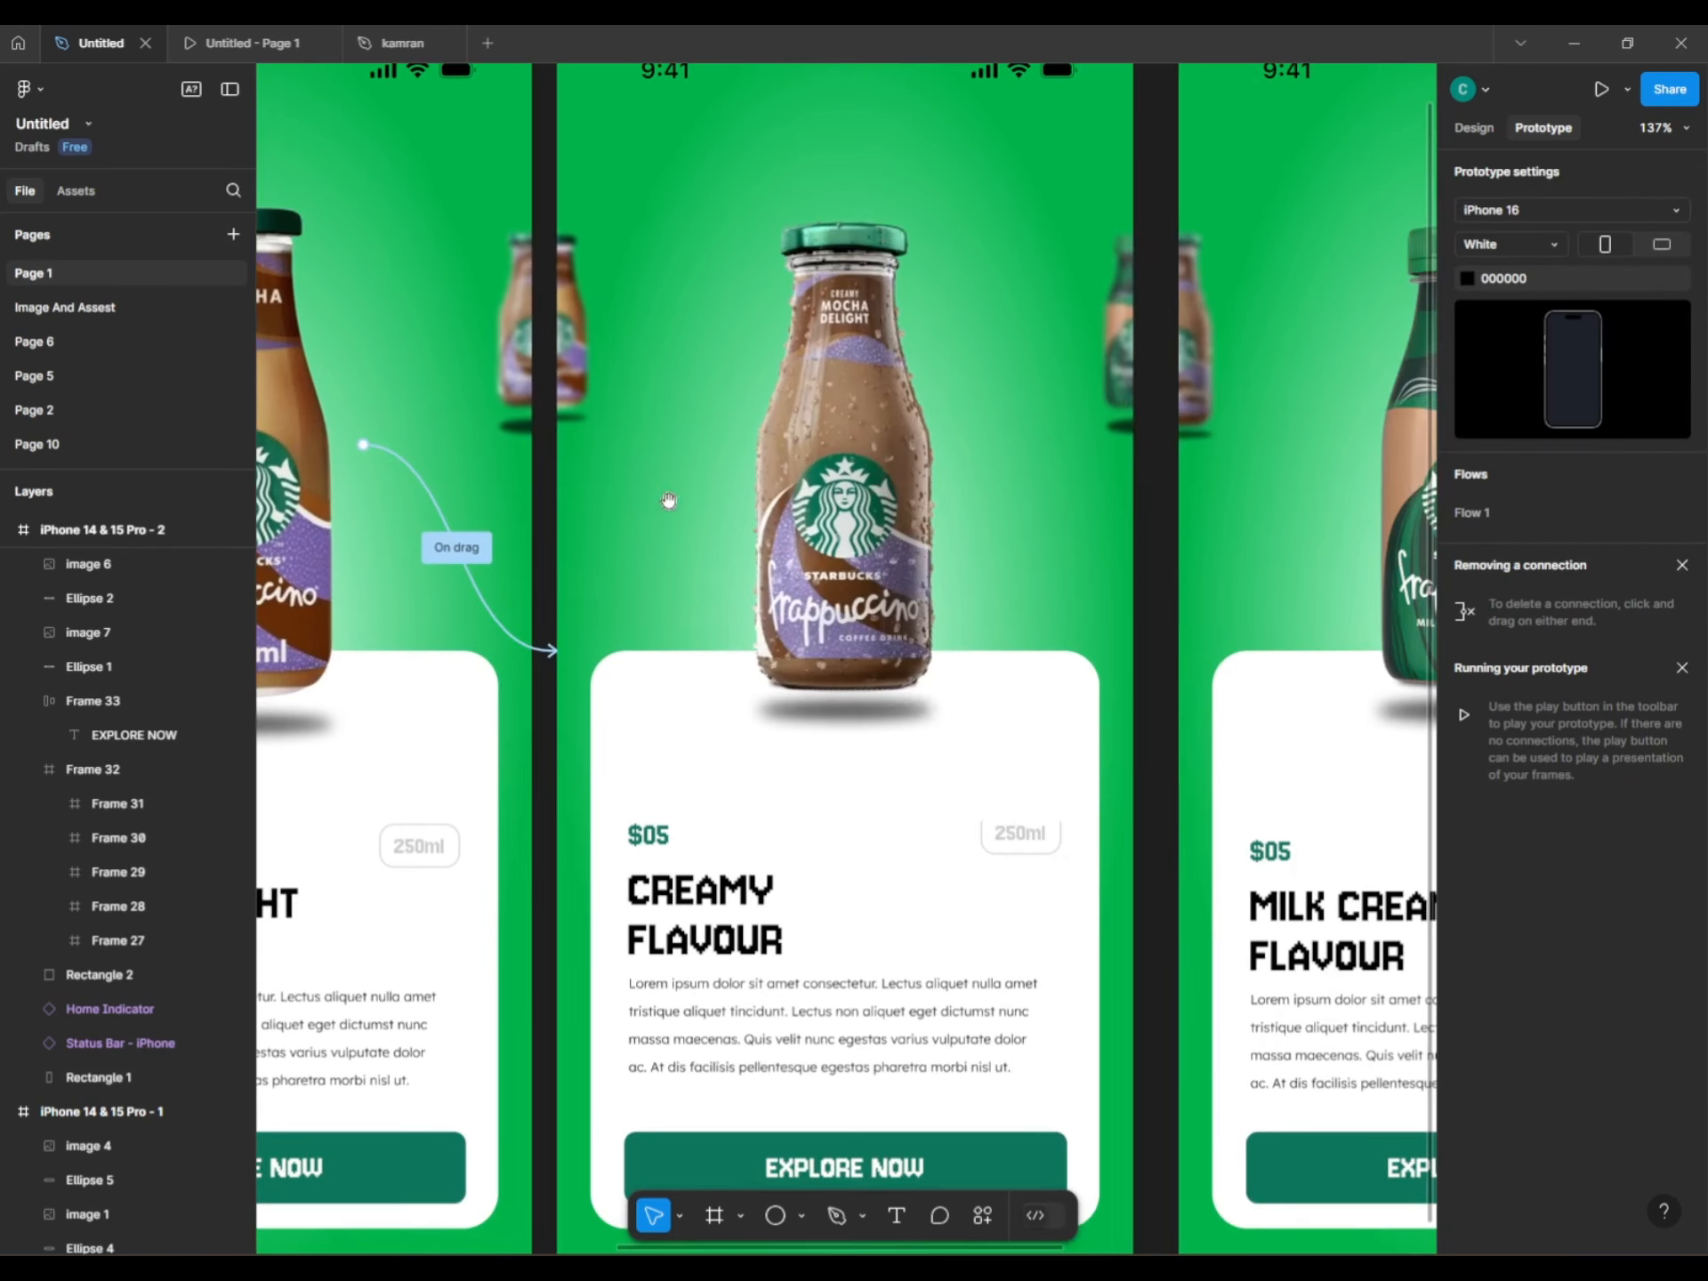
{"action": "left_click", "coordinate": [952, 462]}
{"action": "left_click_drag", "start_coordinate": [962, 460], "coordinate": [1181, 649]}
{"action": "left_click", "coordinate": [1203, 751]}
{"action": "left_click", "coordinate": [1202, 778]}
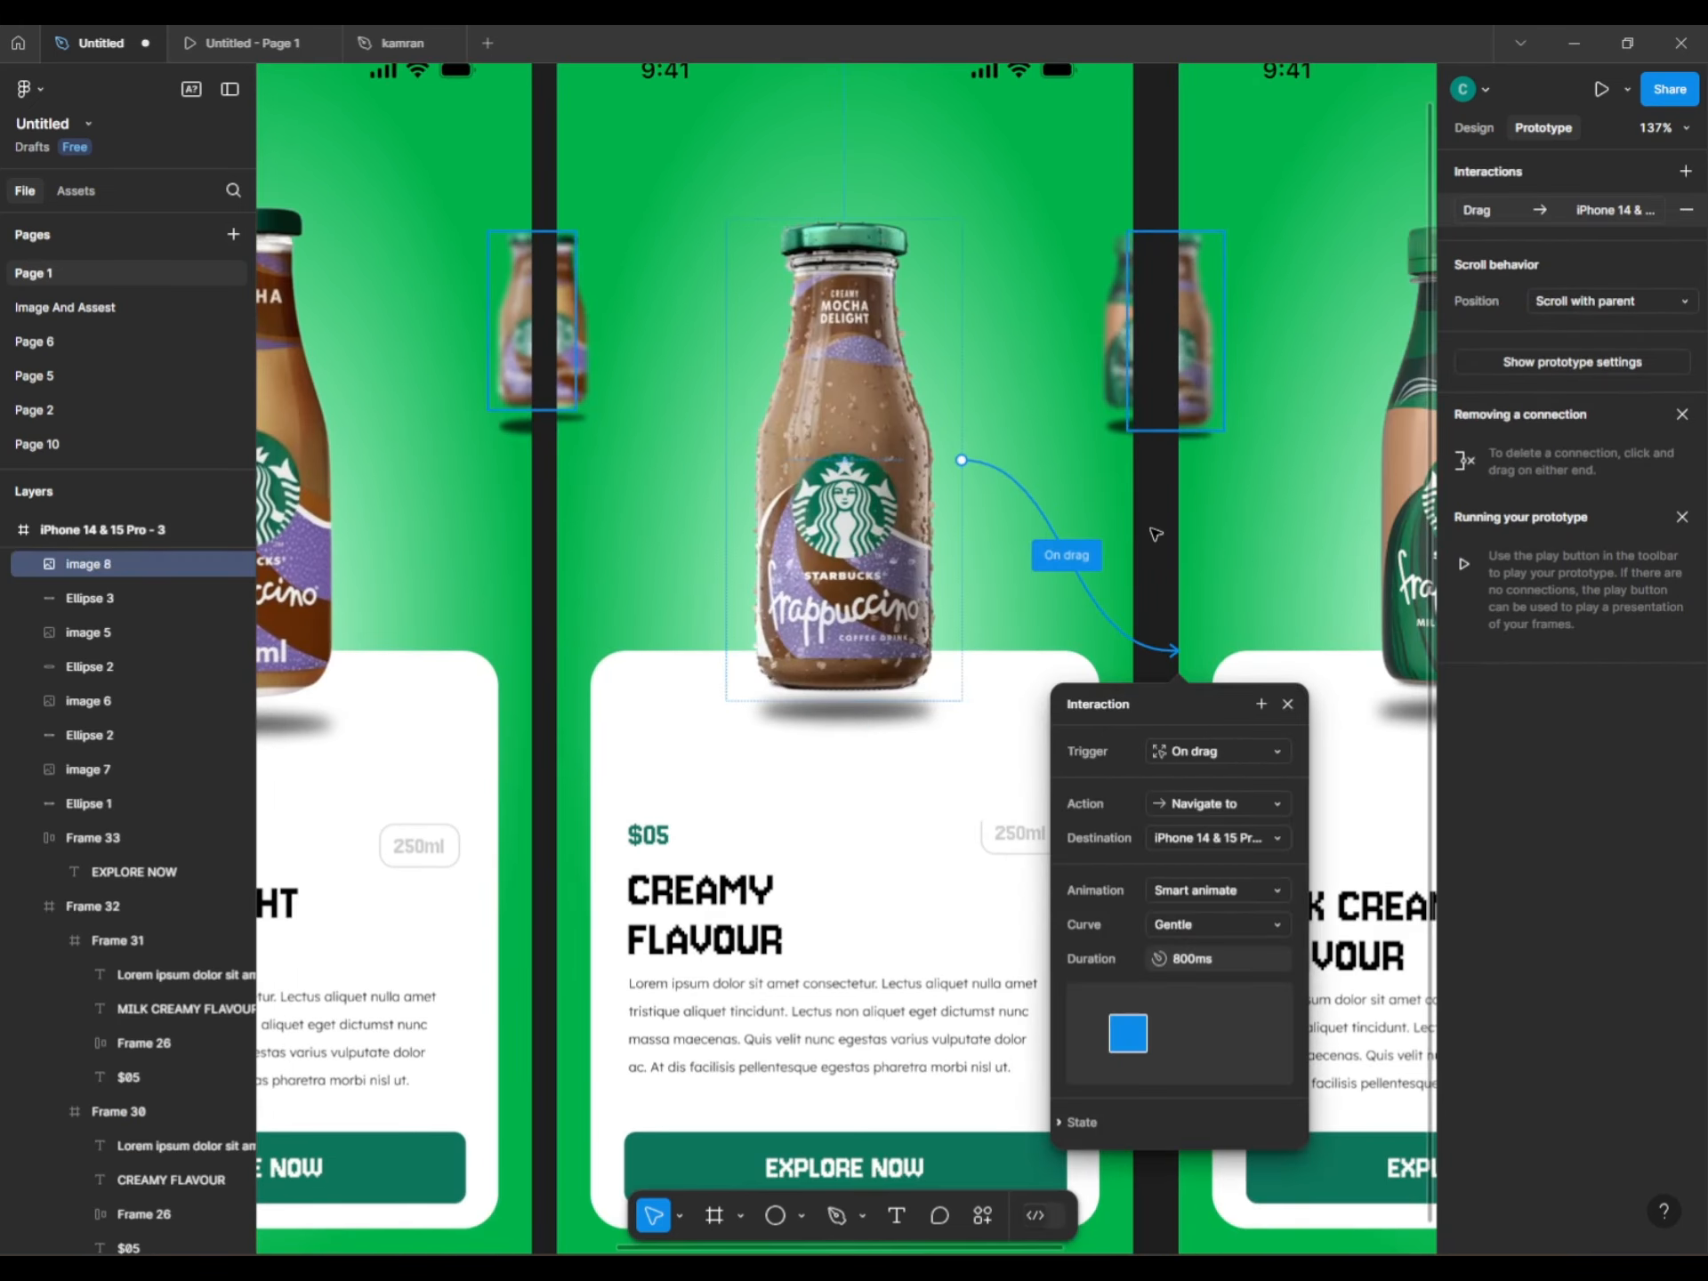
{"action": "key", "text": "Escape"}
Link the Milk Creamy bottle on screen 4 to screen 5 with an On drag trigger.
{"action": "scroll", "coordinate": [845, 623], "scroll_direction": "right", "scroll_amount": 5}
{"action": "left_click", "coordinate": [787, 499]}
{"action": "left_click_drag", "start_coordinate": [888, 455], "coordinate": [1125, 587]}
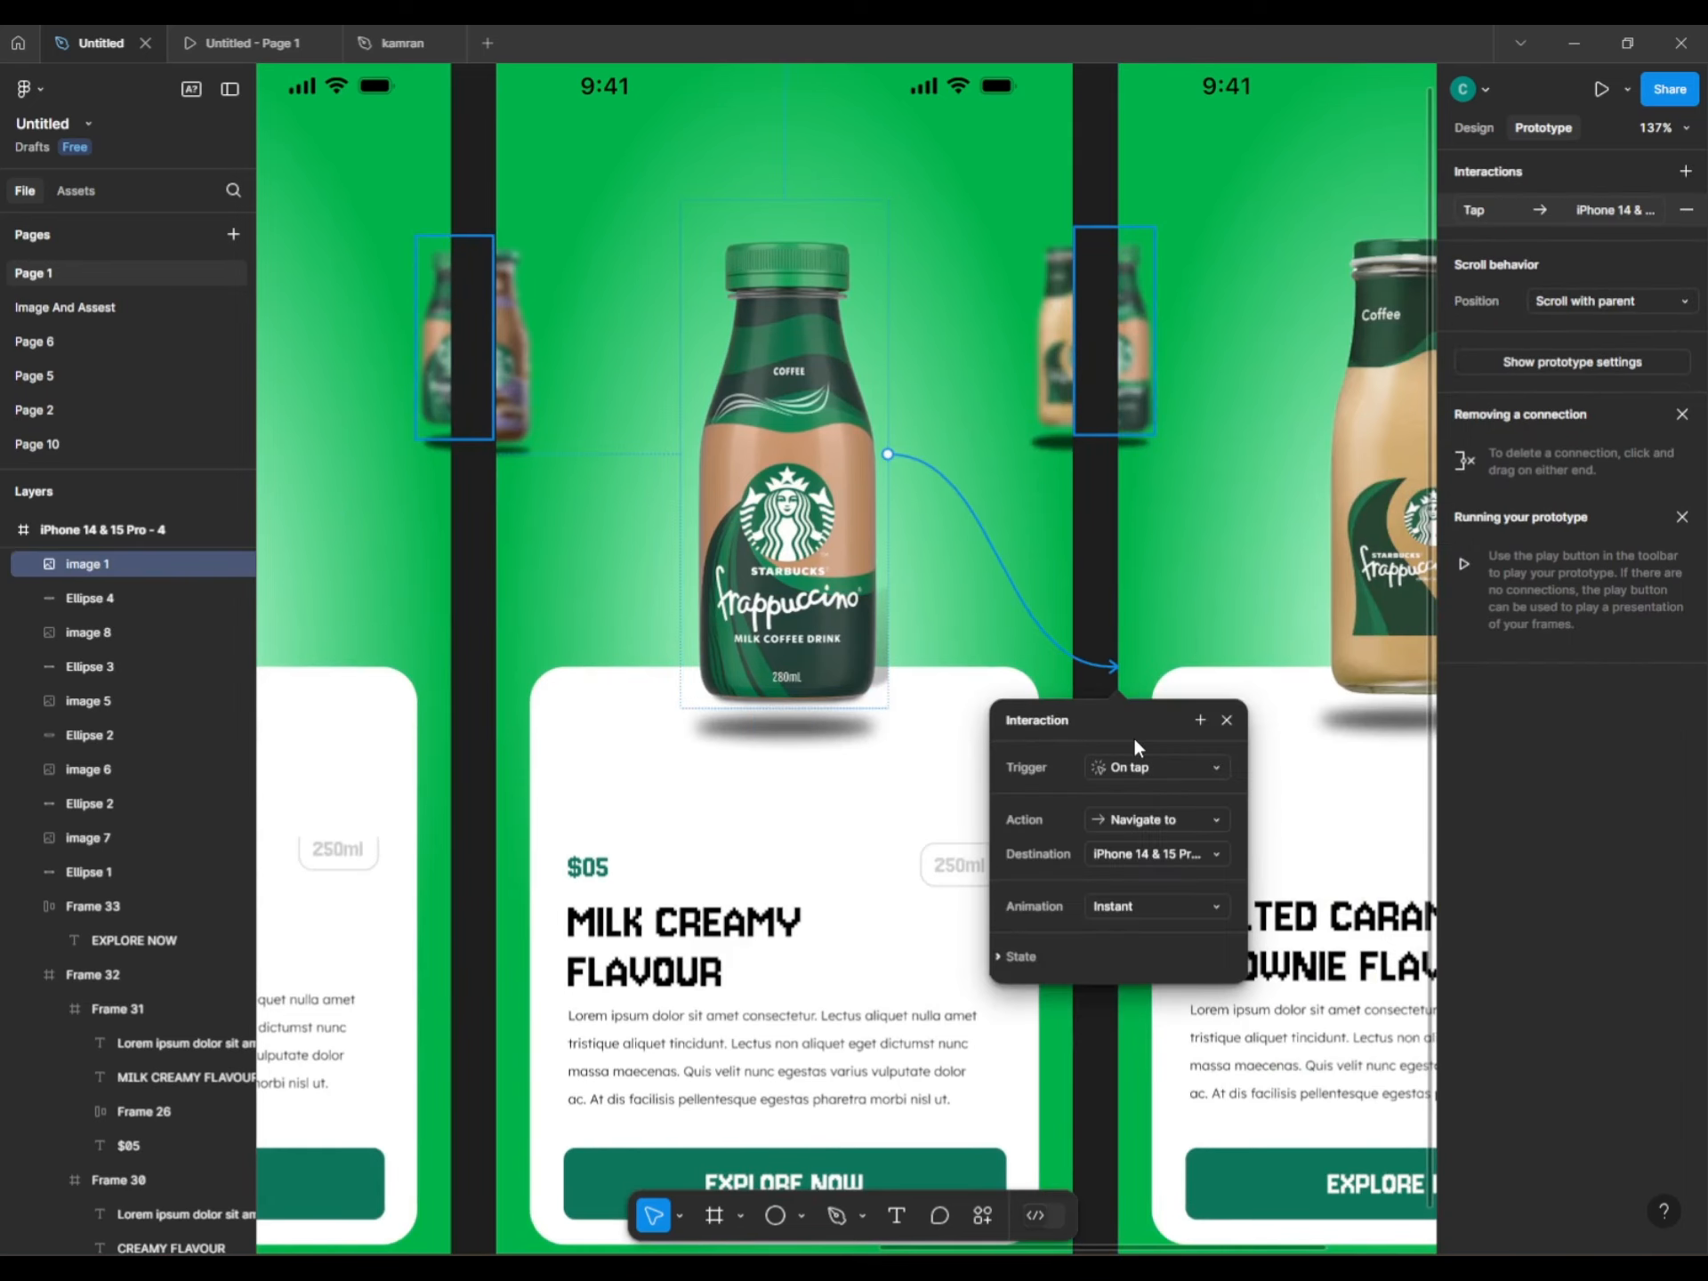
{"action": "left_click", "coordinate": [1156, 767]}
{"action": "left_click", "coordinate": [1139, 789]}
{"action": "scroll", "coordinate": [1121, 791], "scroll_direction": "right", "scroll_amount": 5}
{"action": "scroll", "coordinate": [1219, 488], "scroll_direction": "down", "scroll_amount": 2}
{"action": "key", "text": "Escape"}
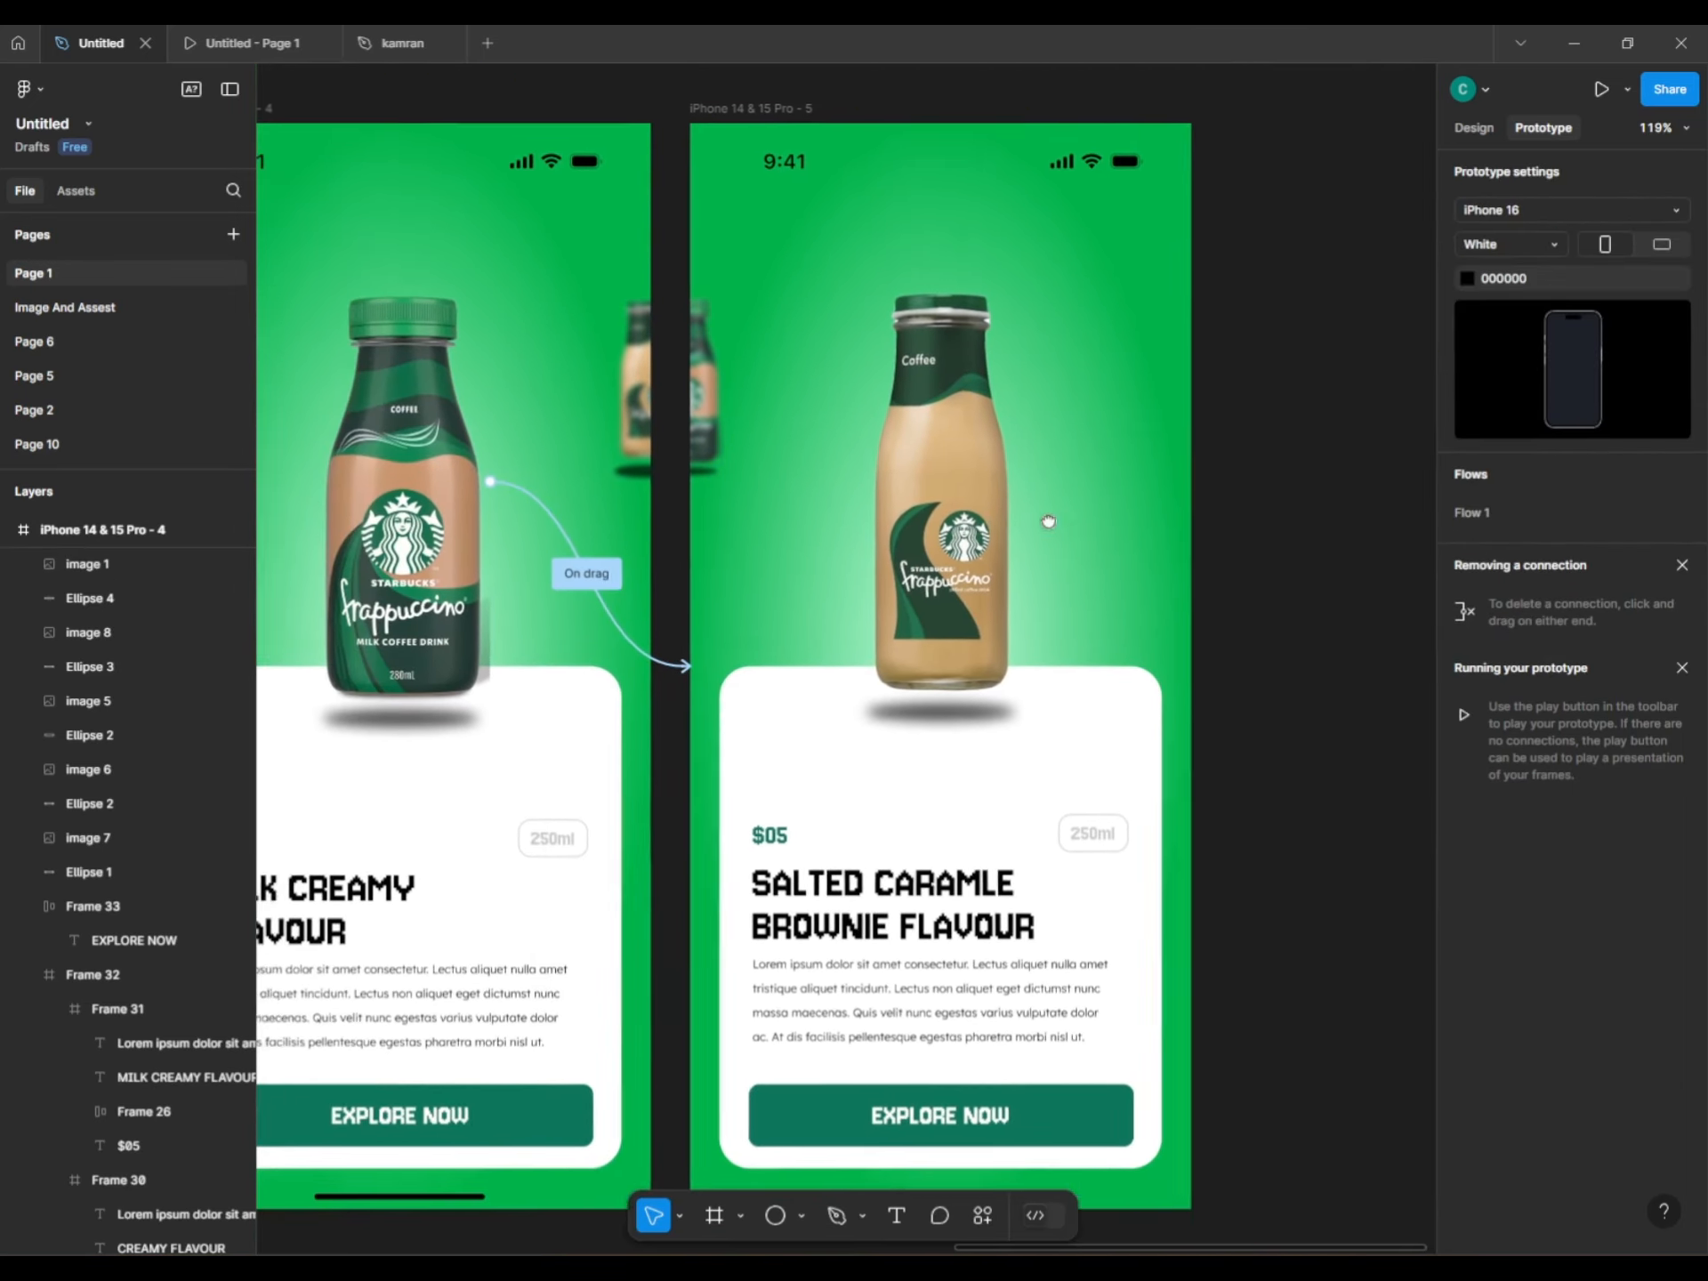
Review the row of screens and select the bottle on the last screen.
{"action": "scroll", "coordinate": [1048, 522], "scroll_direction": "left", "scroll_amount": 12}
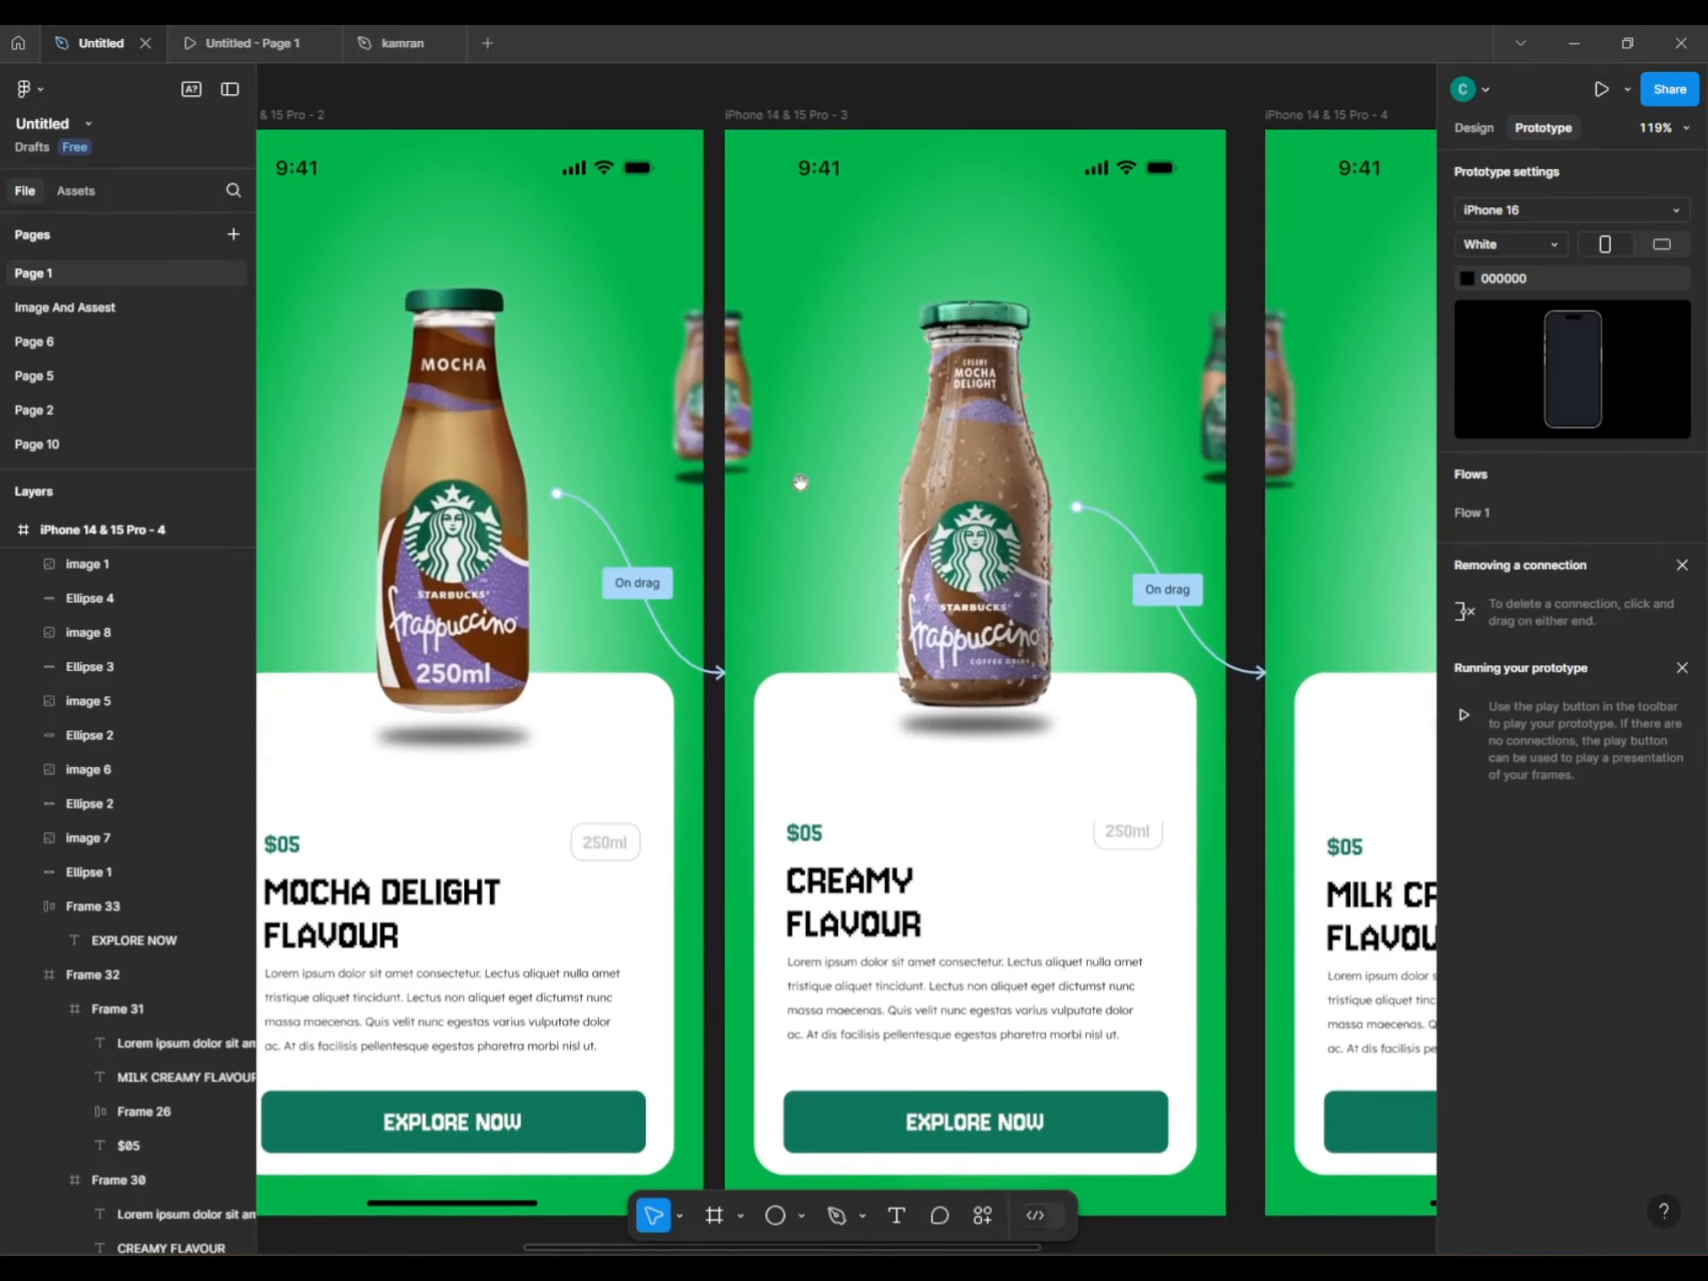
{"action": "scroll", "coordinate": [800, 482], "scroll_direction": "left", "scroll_amount": 10}
{"action": "left_click_drag", "start_coordinate": [655, 501], "coordinate": [781, 541]}
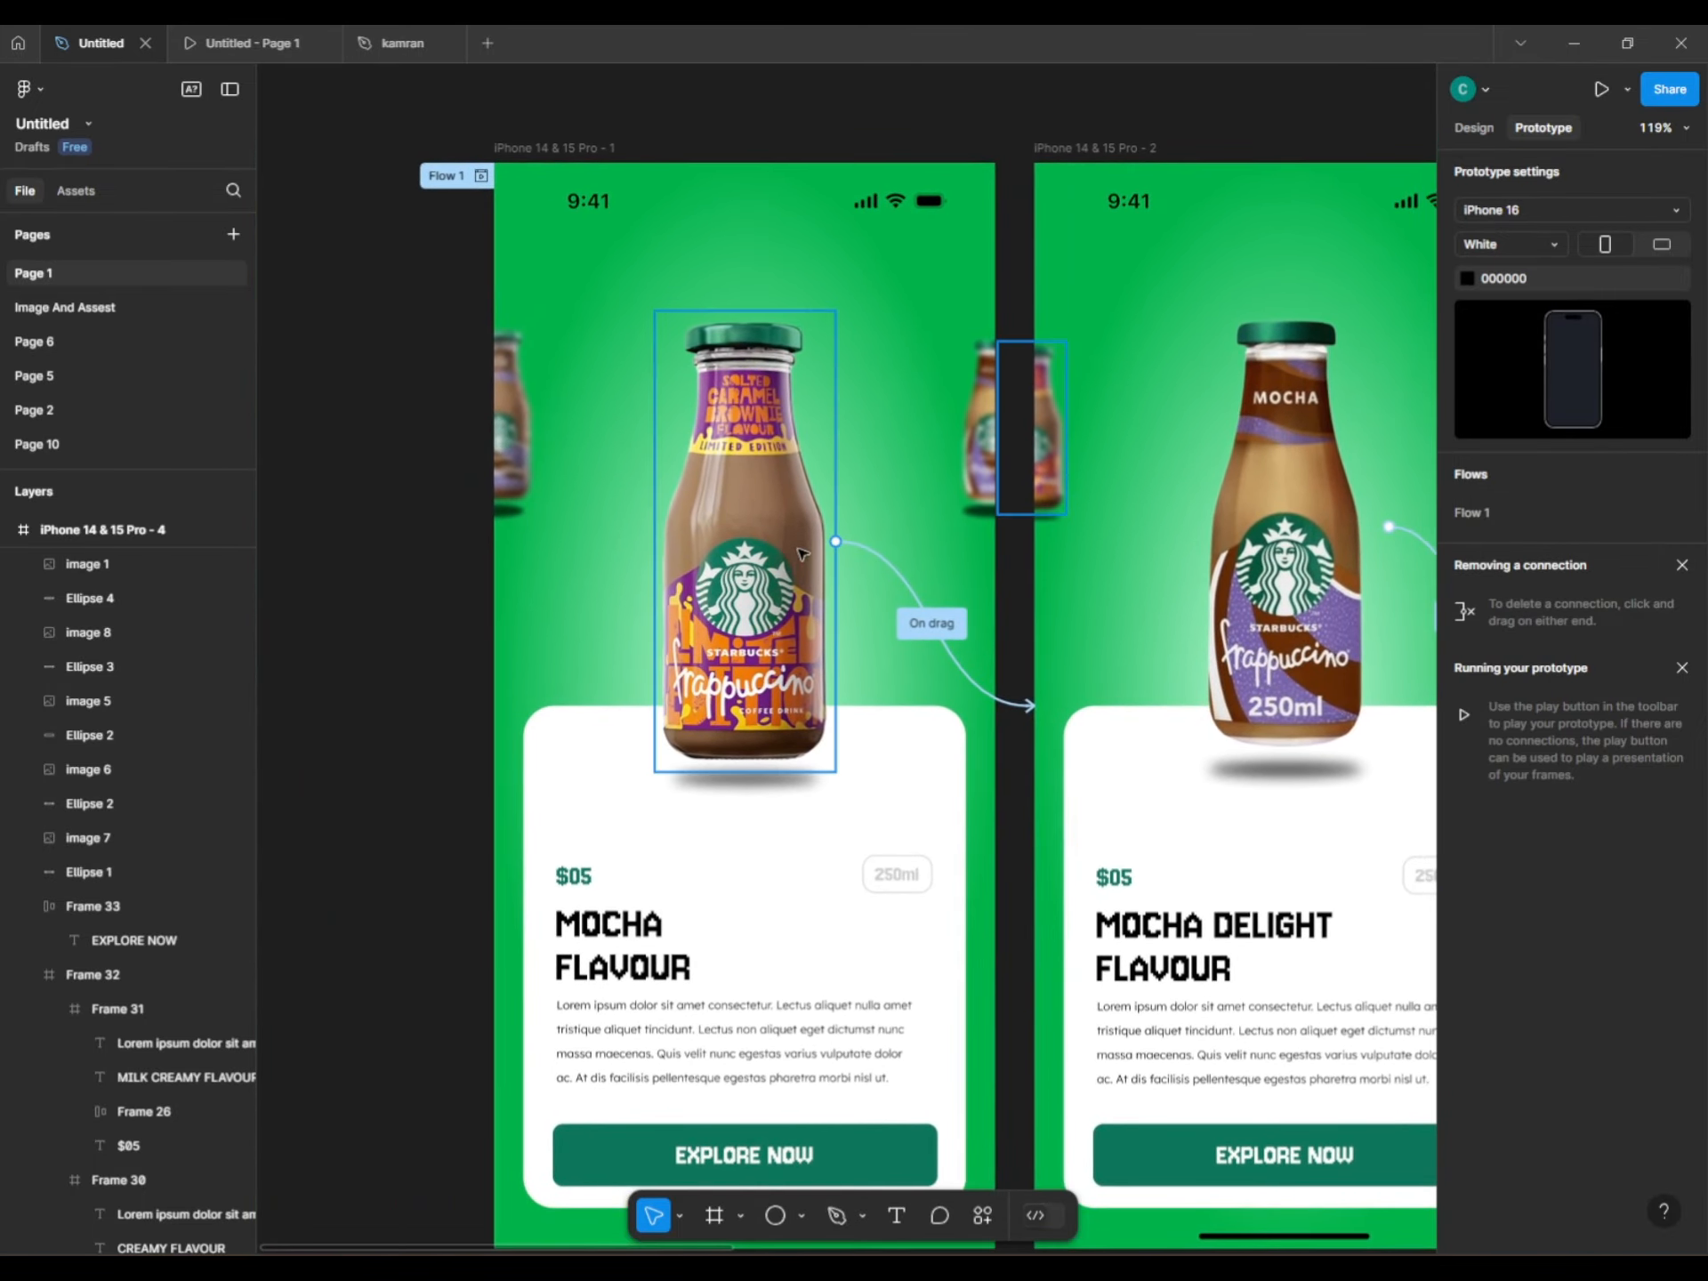
{"action": "scroll", "coordinate": [801, 553], "scroll_direction": "right", "scroll_amount": 3}
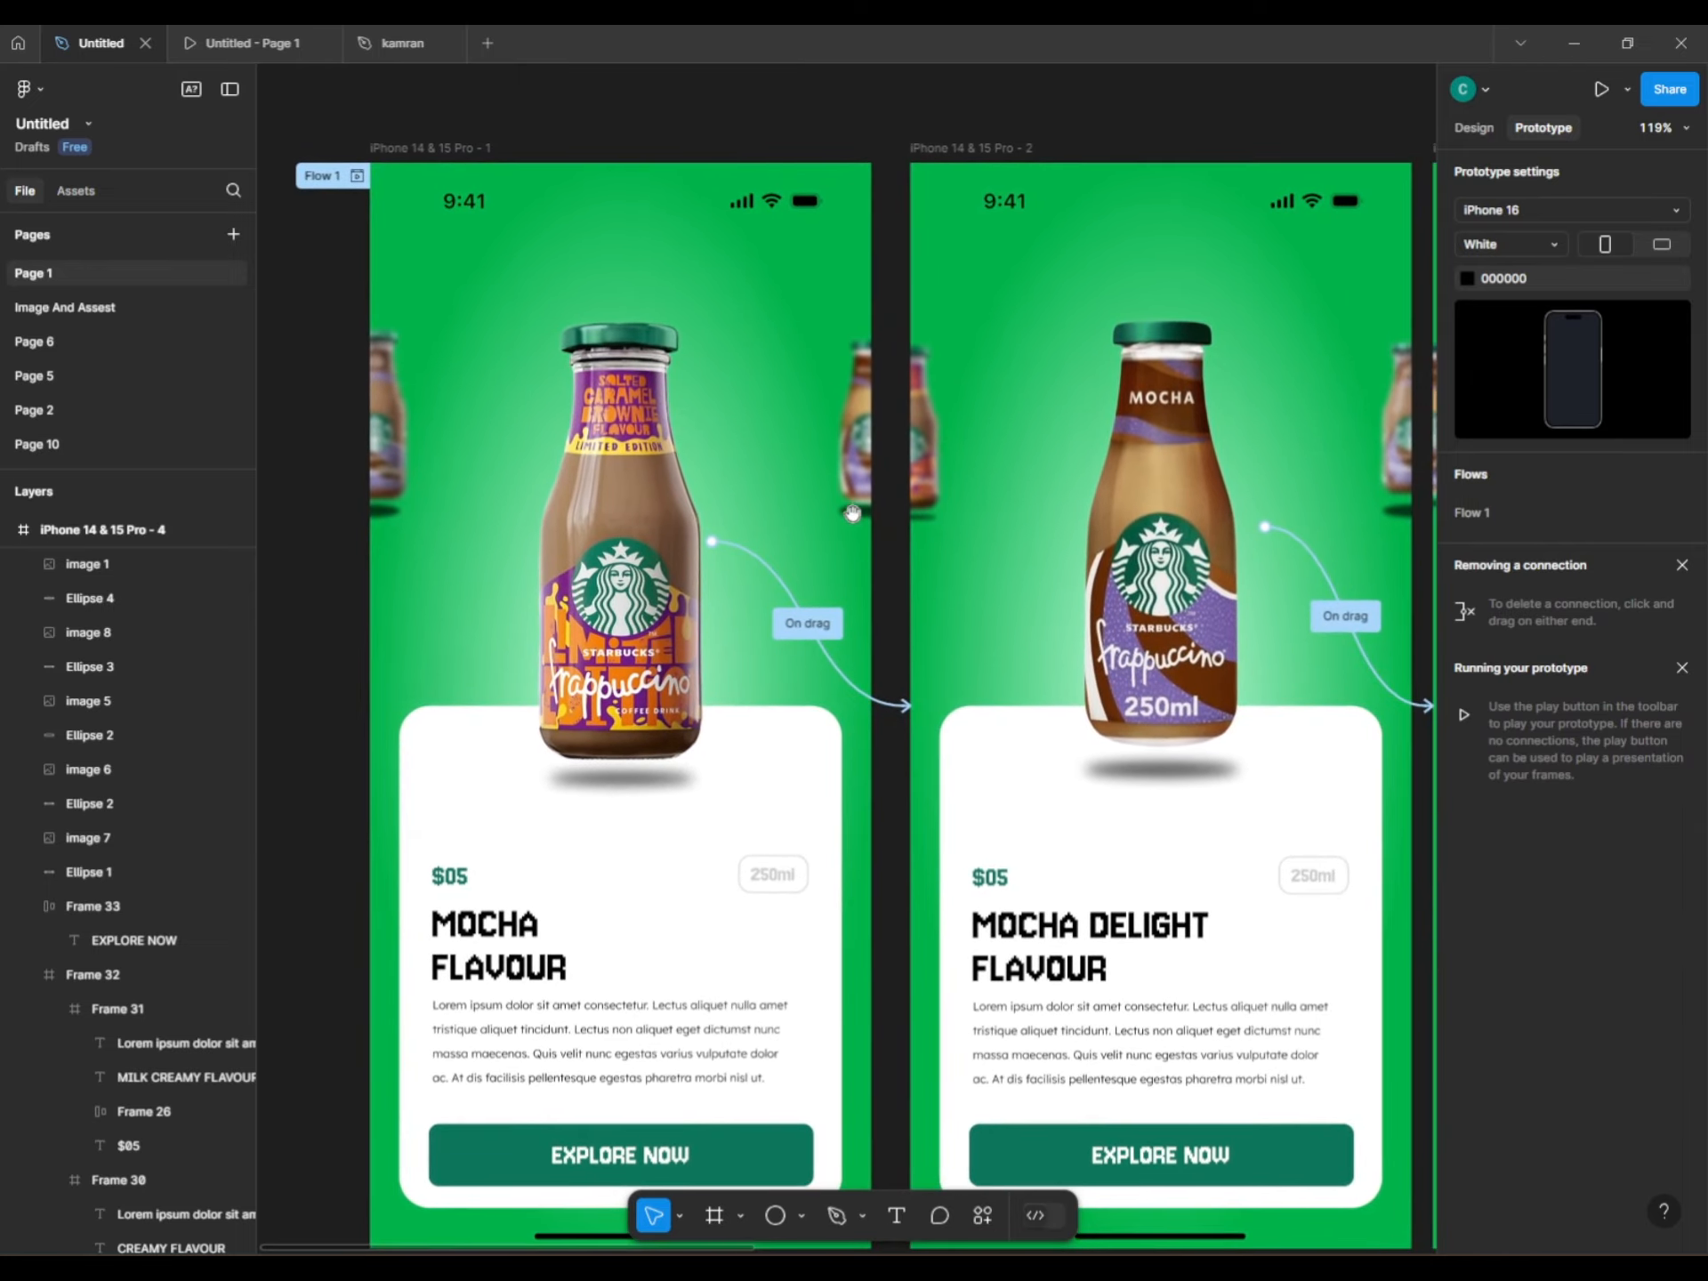
{"action": "scroll", "coordinate": [852, 514], "scroll_direction": "right", "scroll_amount": 20}
{"action": "scroll", "coordinate": [840, 520], "scroll_direction": "left", "scroll_amount": 1}
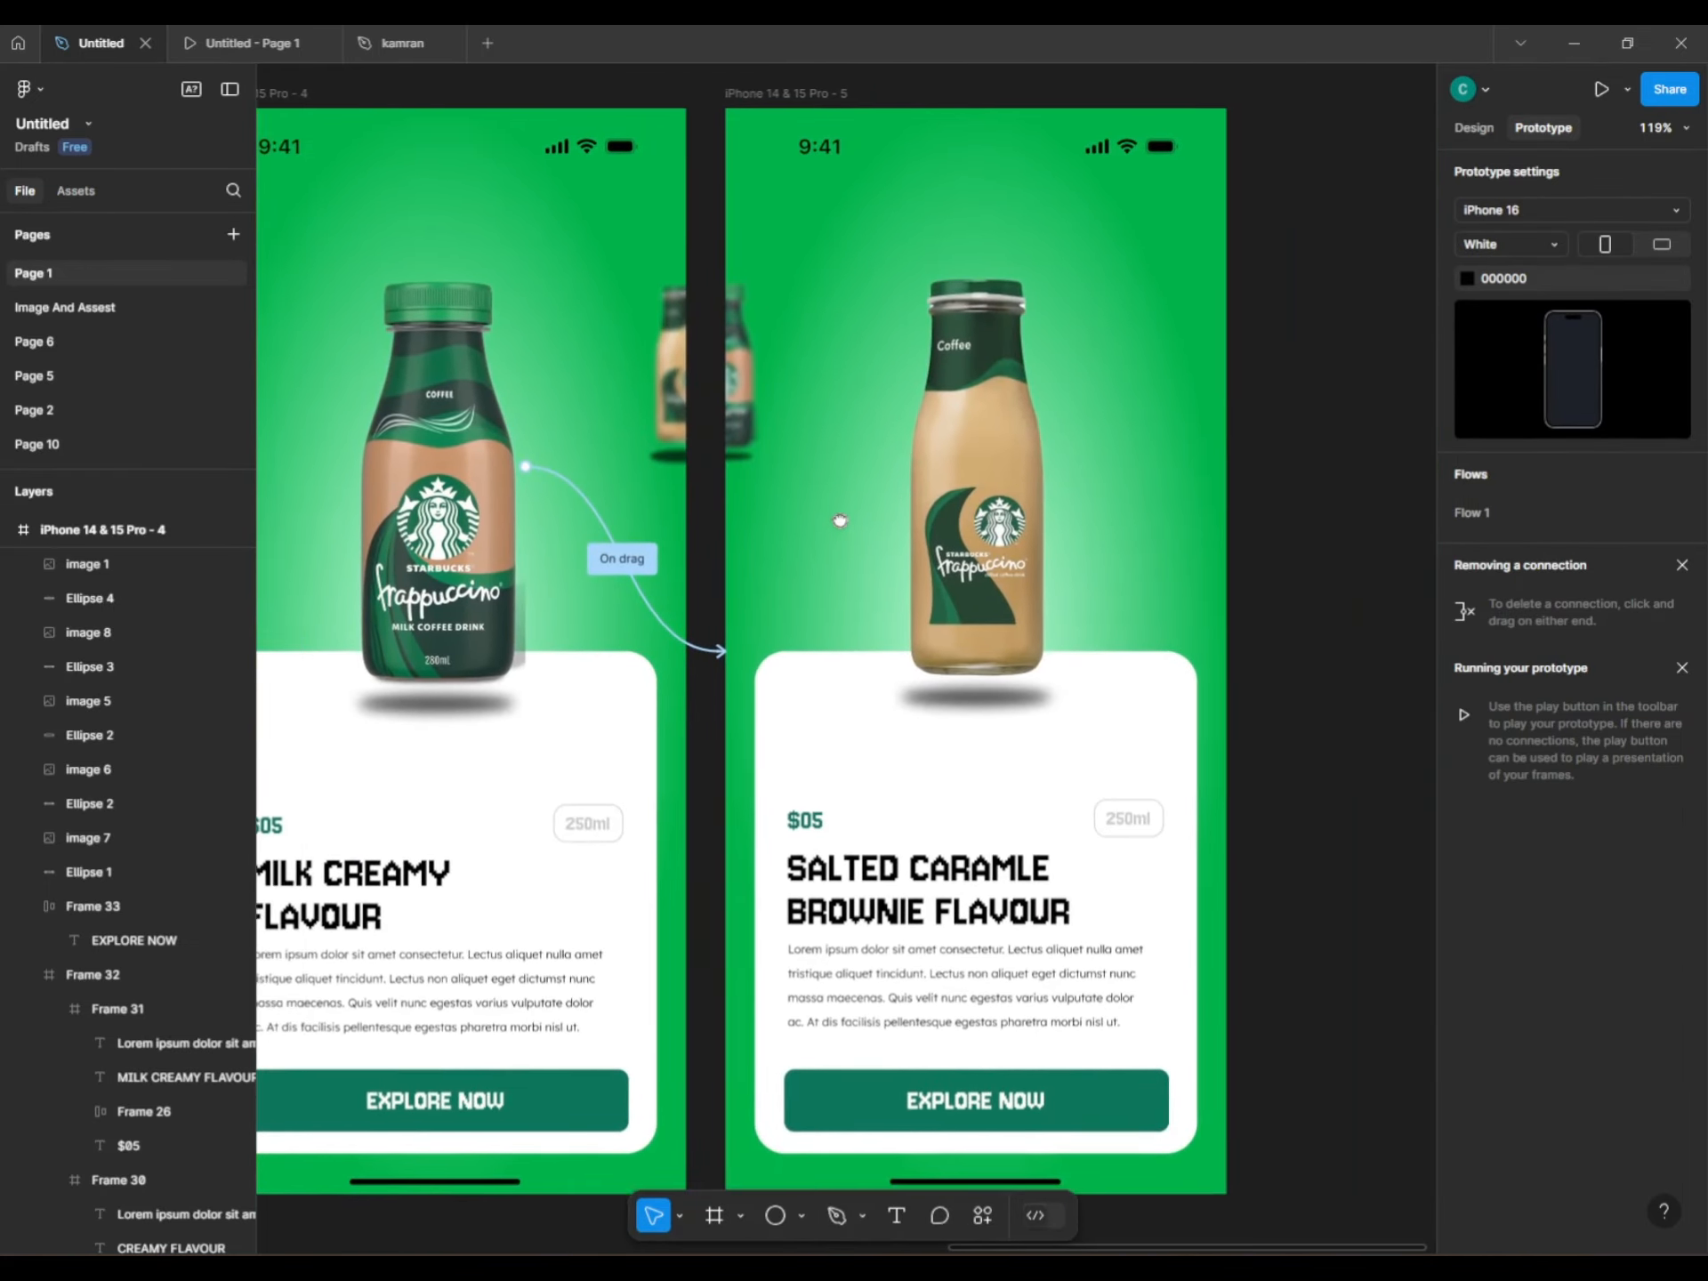
{"action": "scroll", "coordinate": [840, 521], "scroll_direction": "left", "scroll_amount": 1}
{"action": "left_click", "coordinate": [937, 490]}
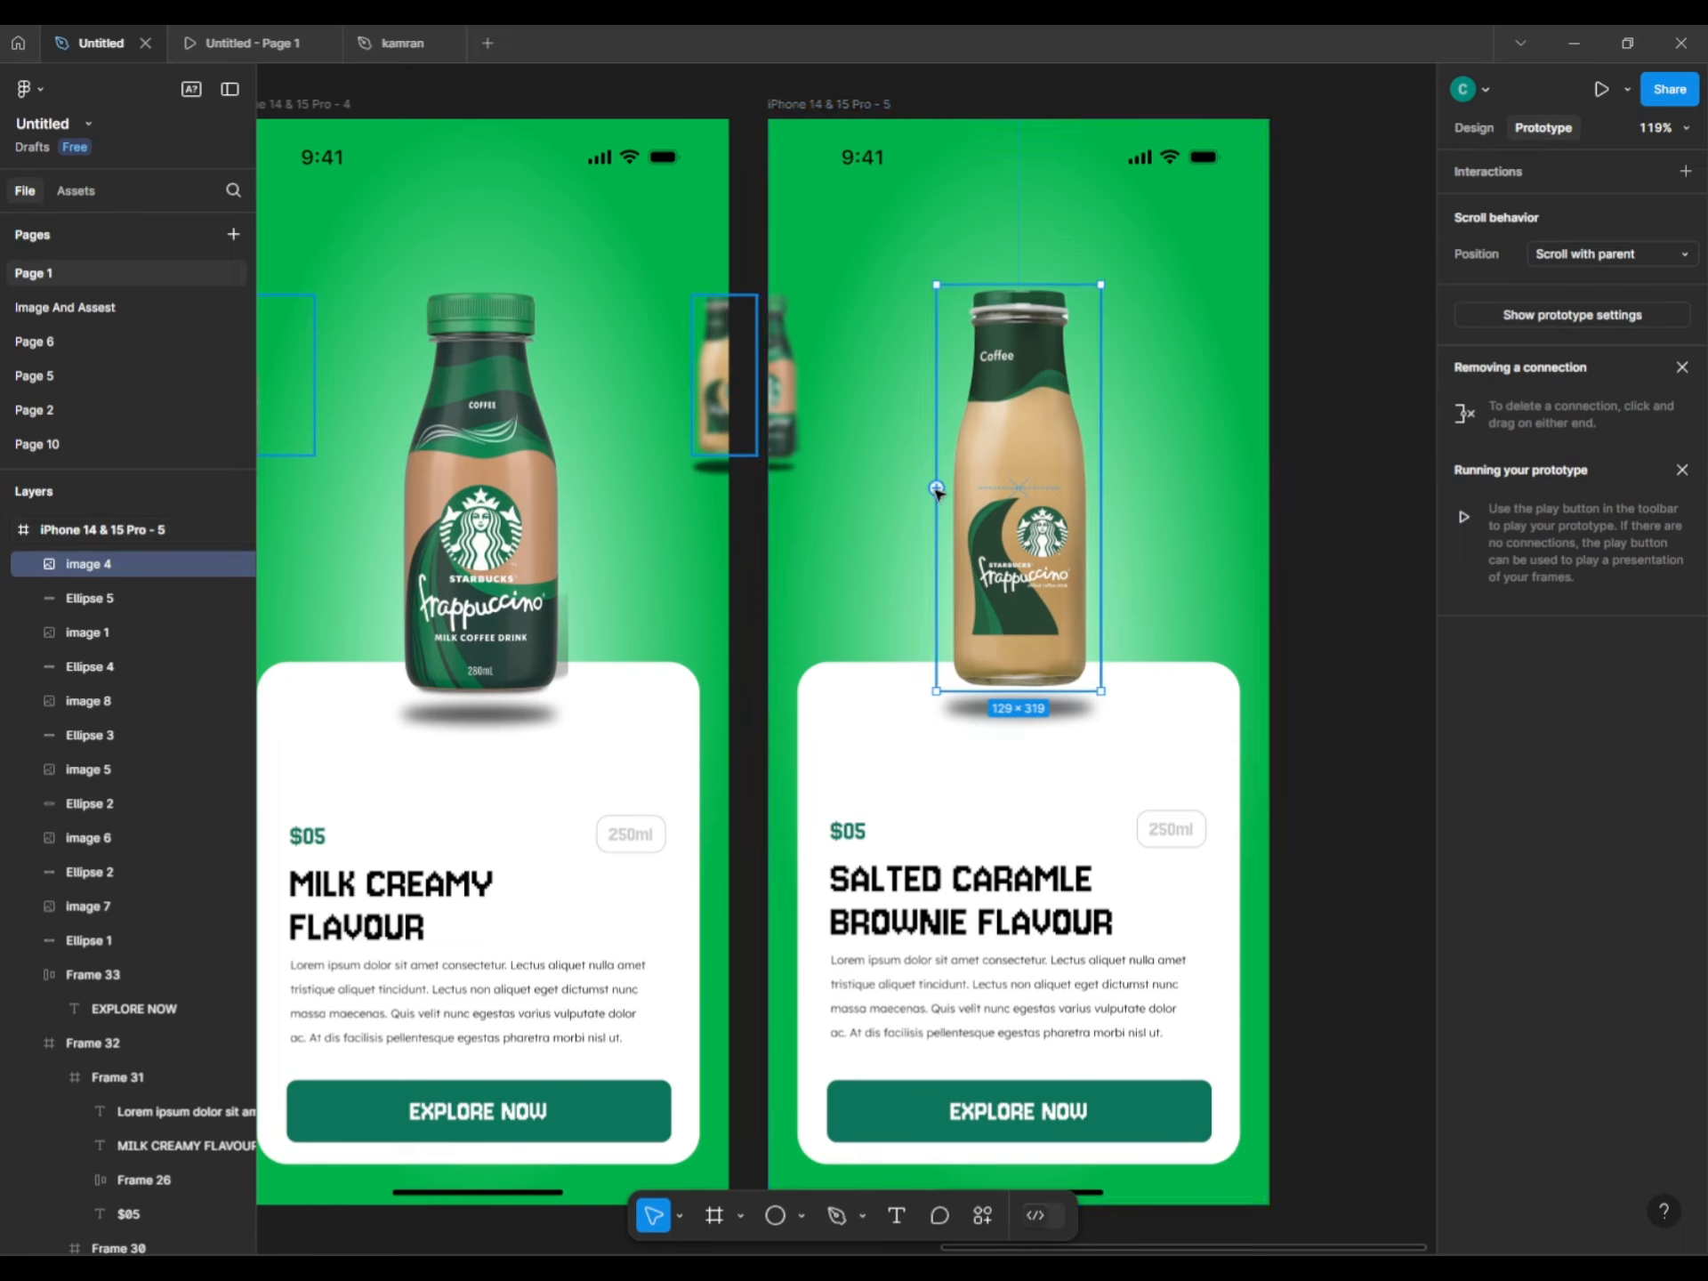
Link the screen 5 bottle back to screen 4 with an On drag trigger.
{"action": "left_click_drag", "start_coordinate": [937, 489], "coordinate": [831, 590]}
{"action": "left_click", "coordinate": [735, 765]}
{"action": "left_click", "coordinate": [742, 785]}
{"action": "left_click", "coordinate": [765, 553]}
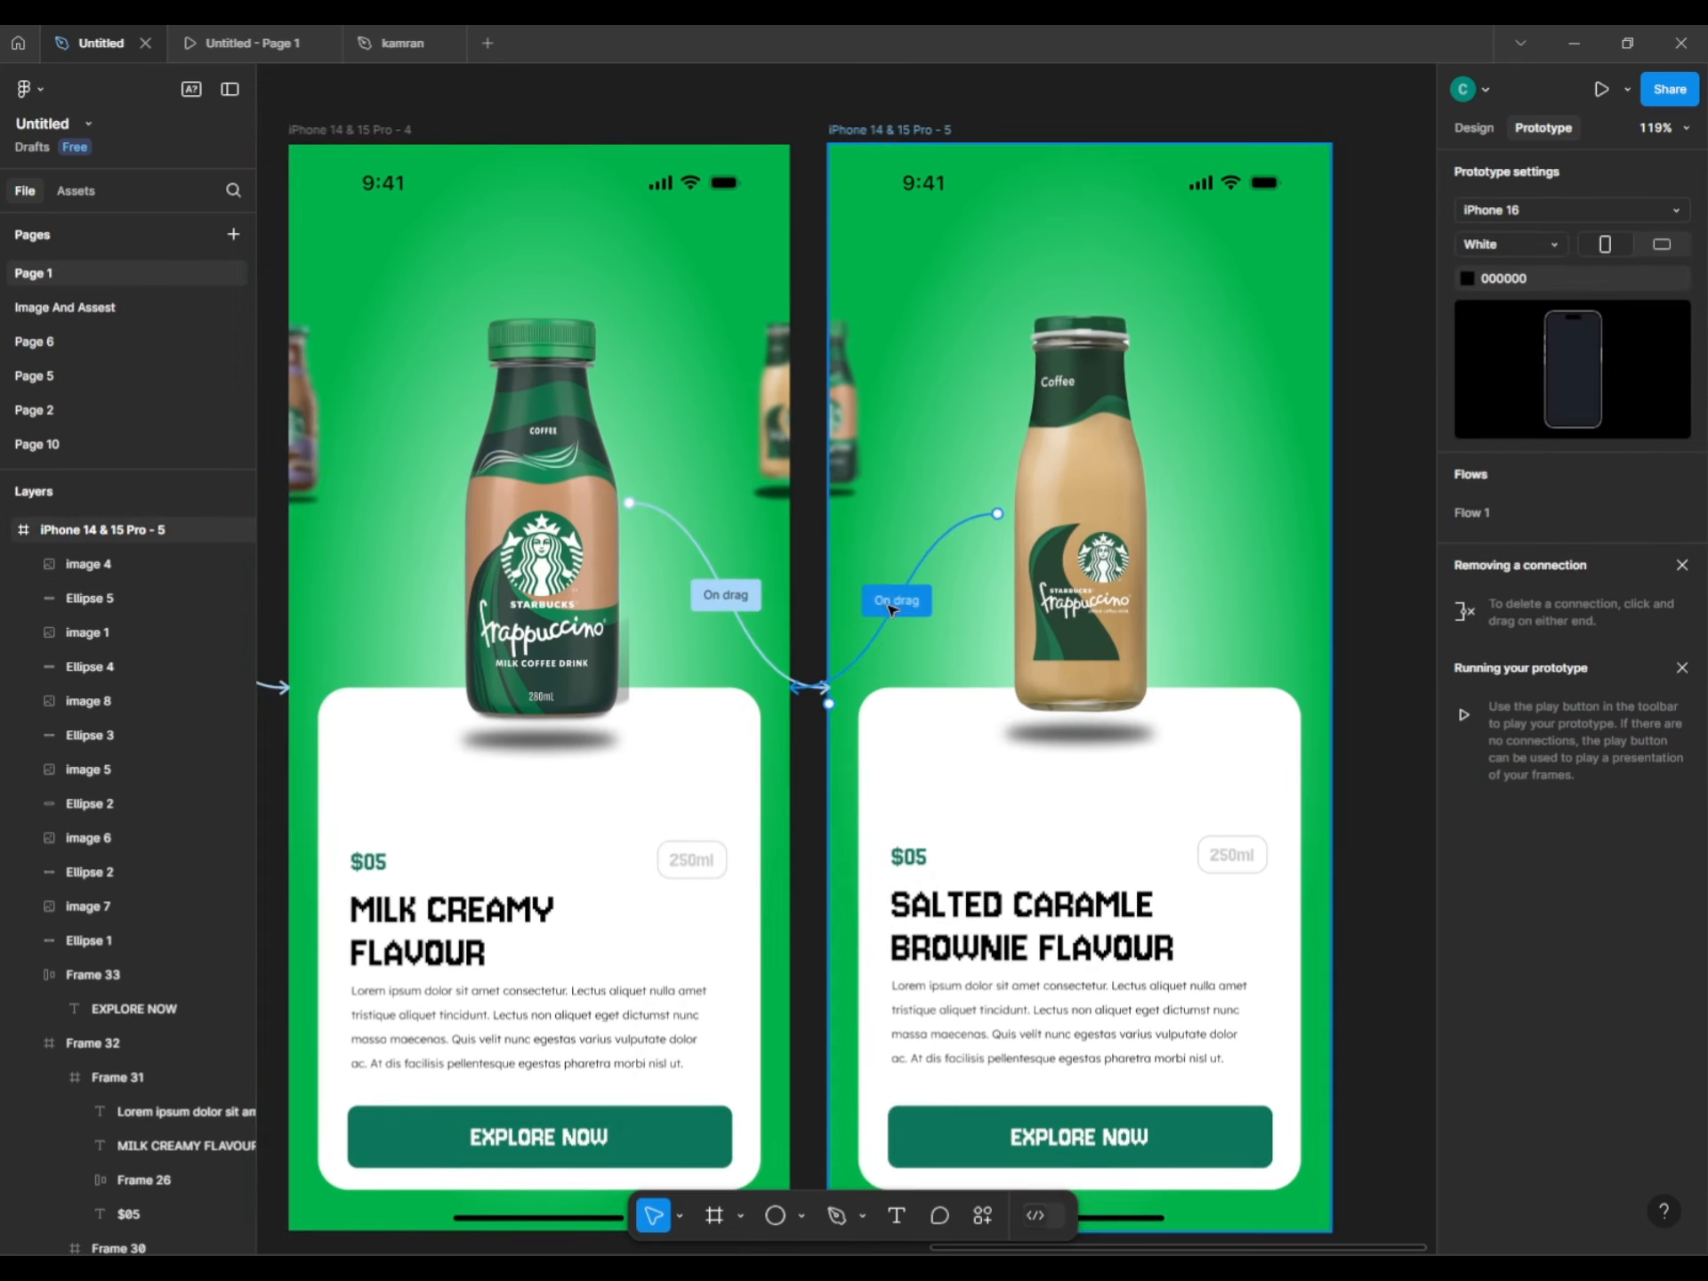
Link the Milk Creamy bottle on screen 4 back to screen 3 with On drag.
{"action": "left_click_drag", "start_coordinate": [856, 454], "coordinate": [897, 520]}
{"action": "scroll", "coordinate": [896, 520], "scroll_direction": "left", "scroll_amount": 10}
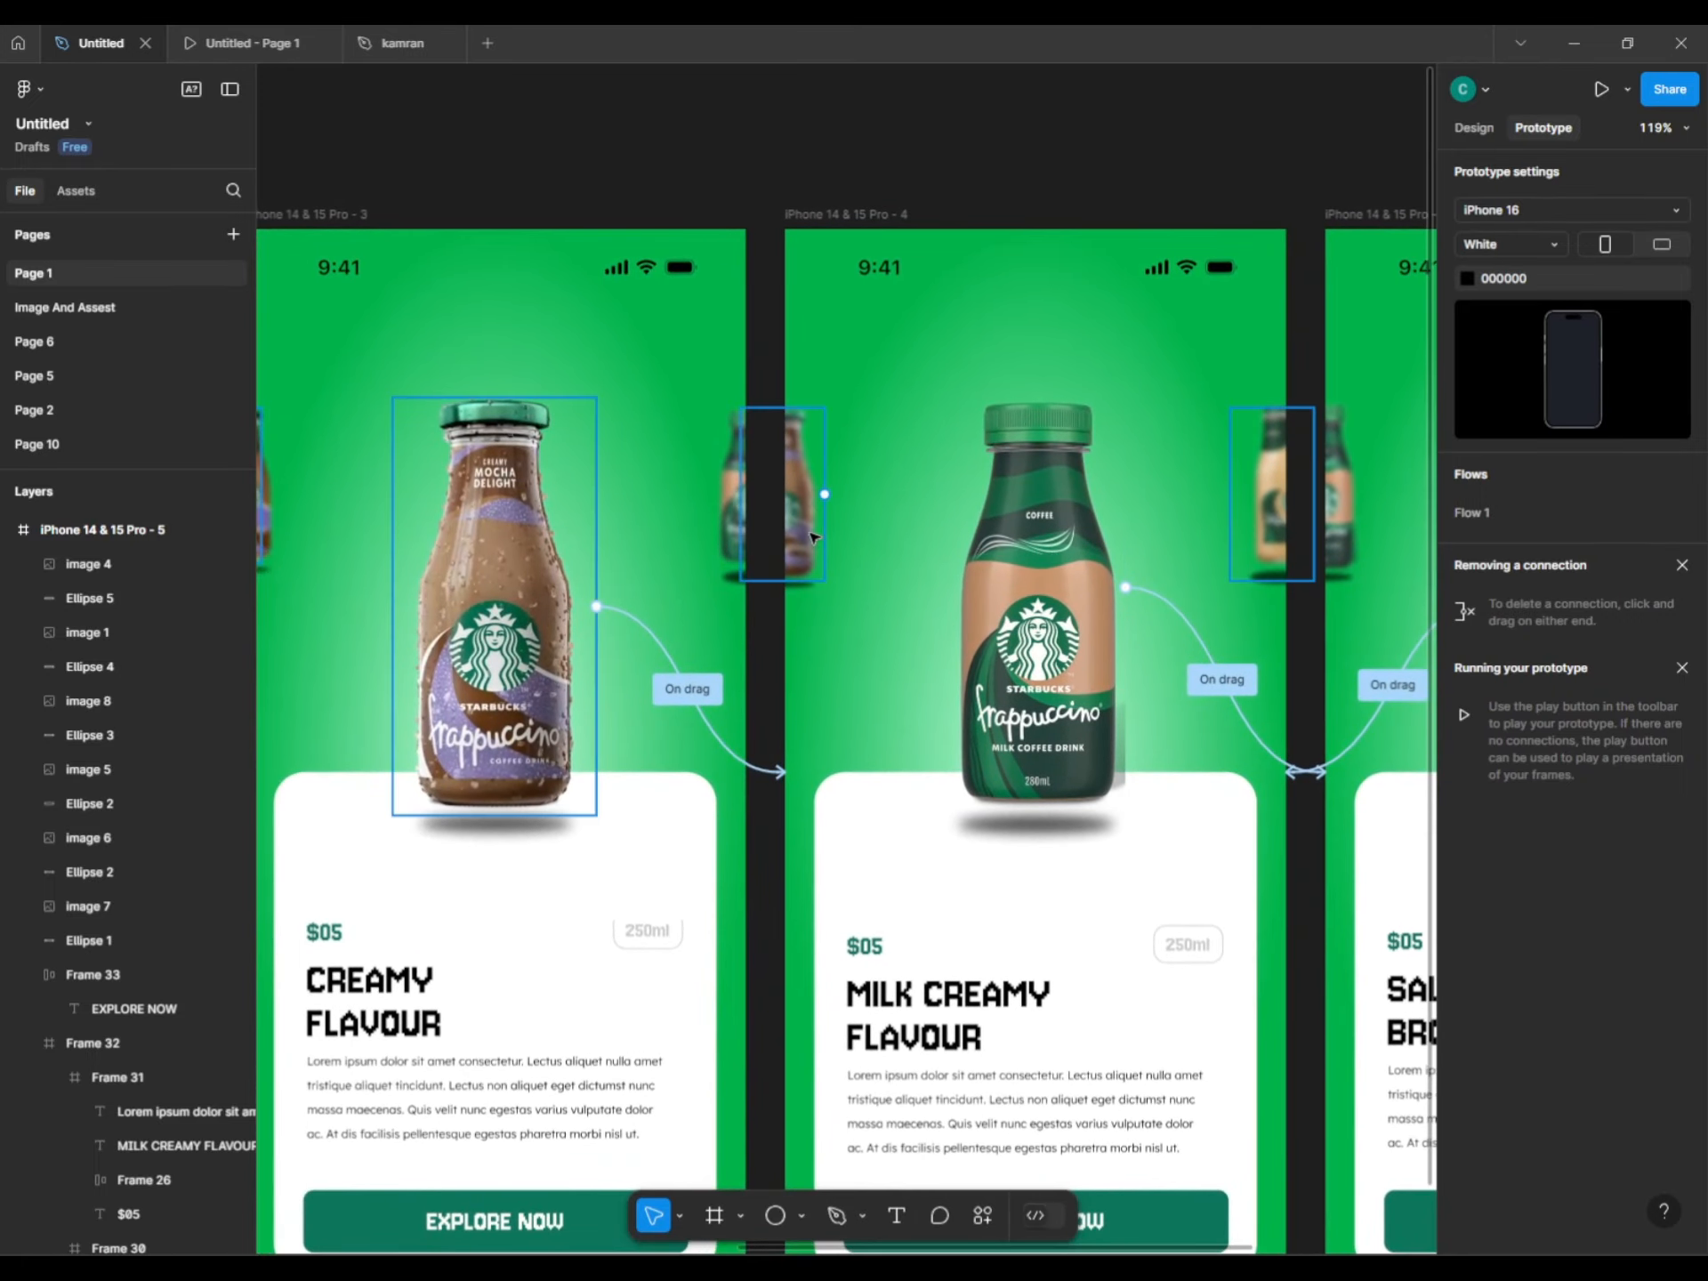
{"action": "left_click", "coordinate": [813, 536]}
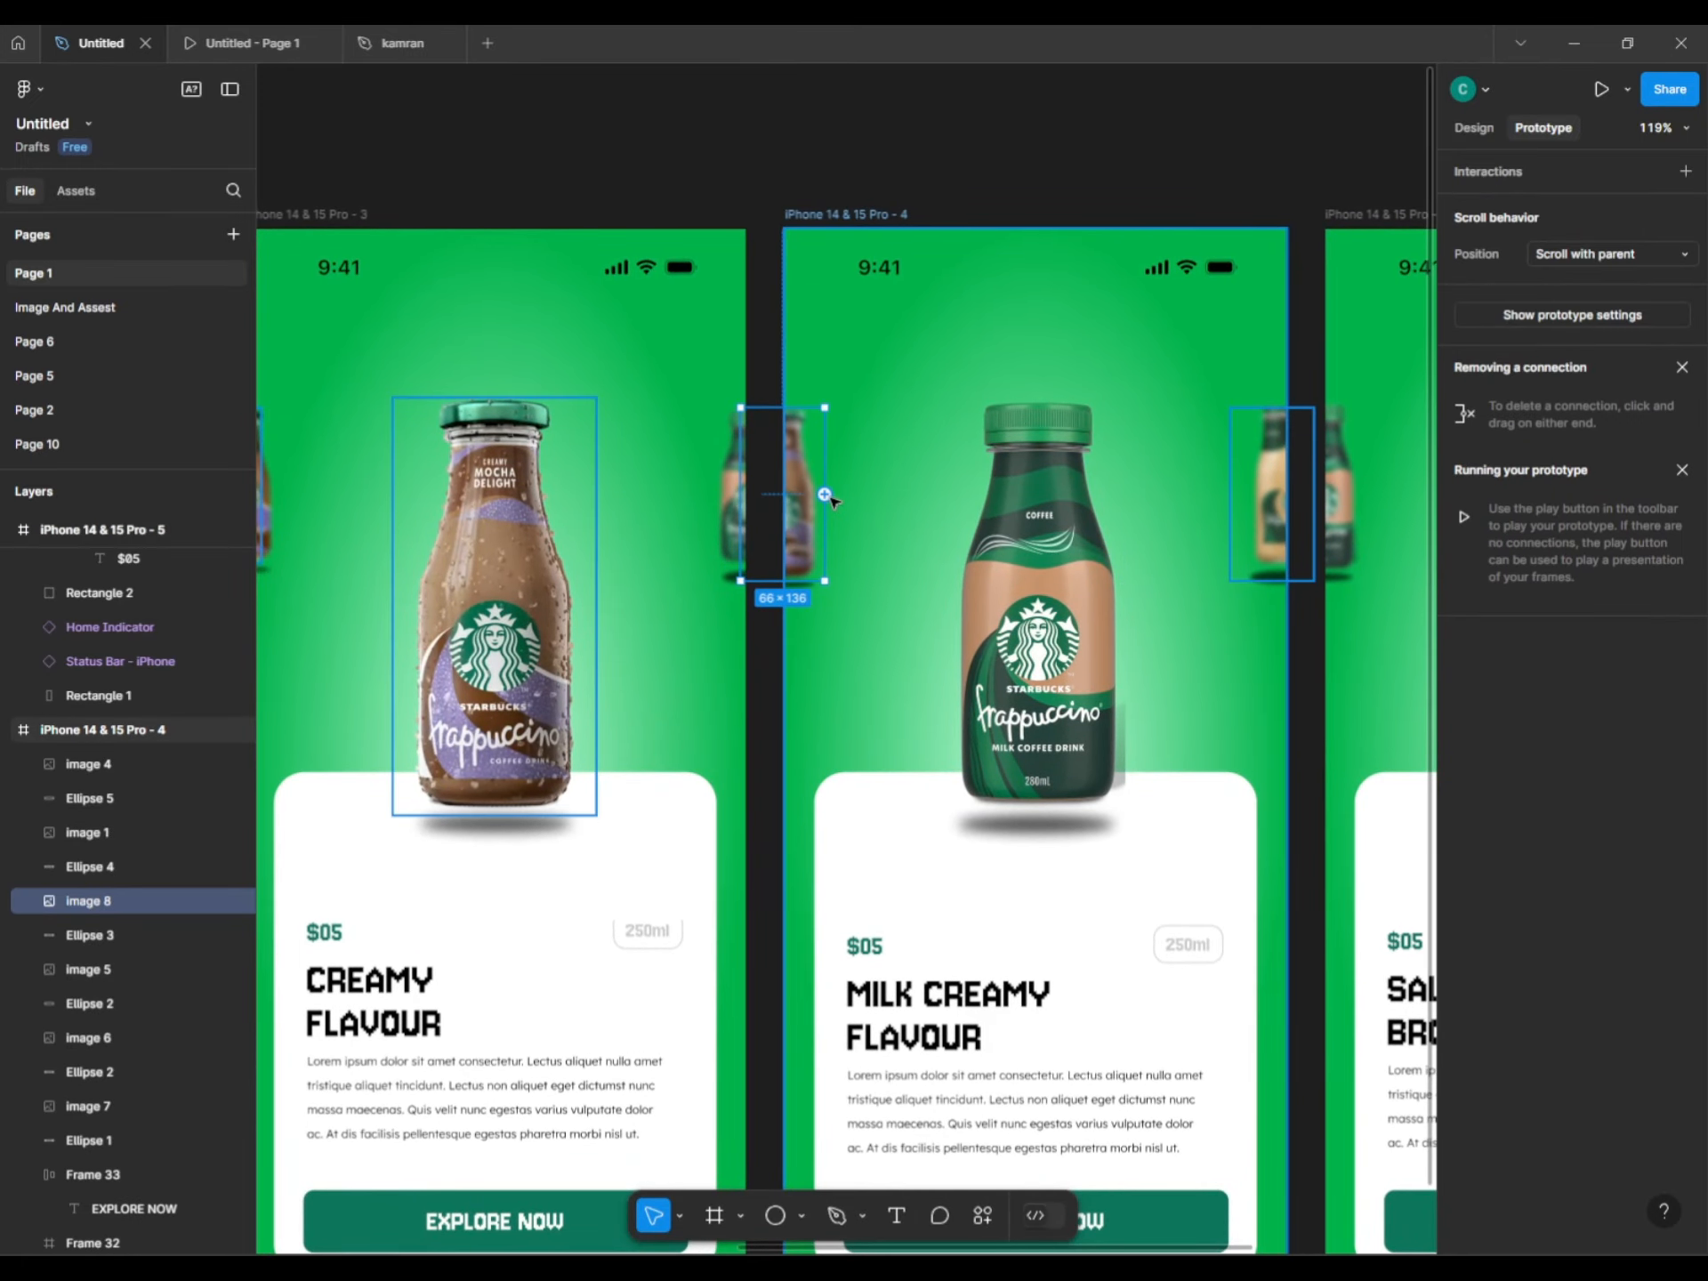
{"action": "left_click", "coordinate": [784, 711]}
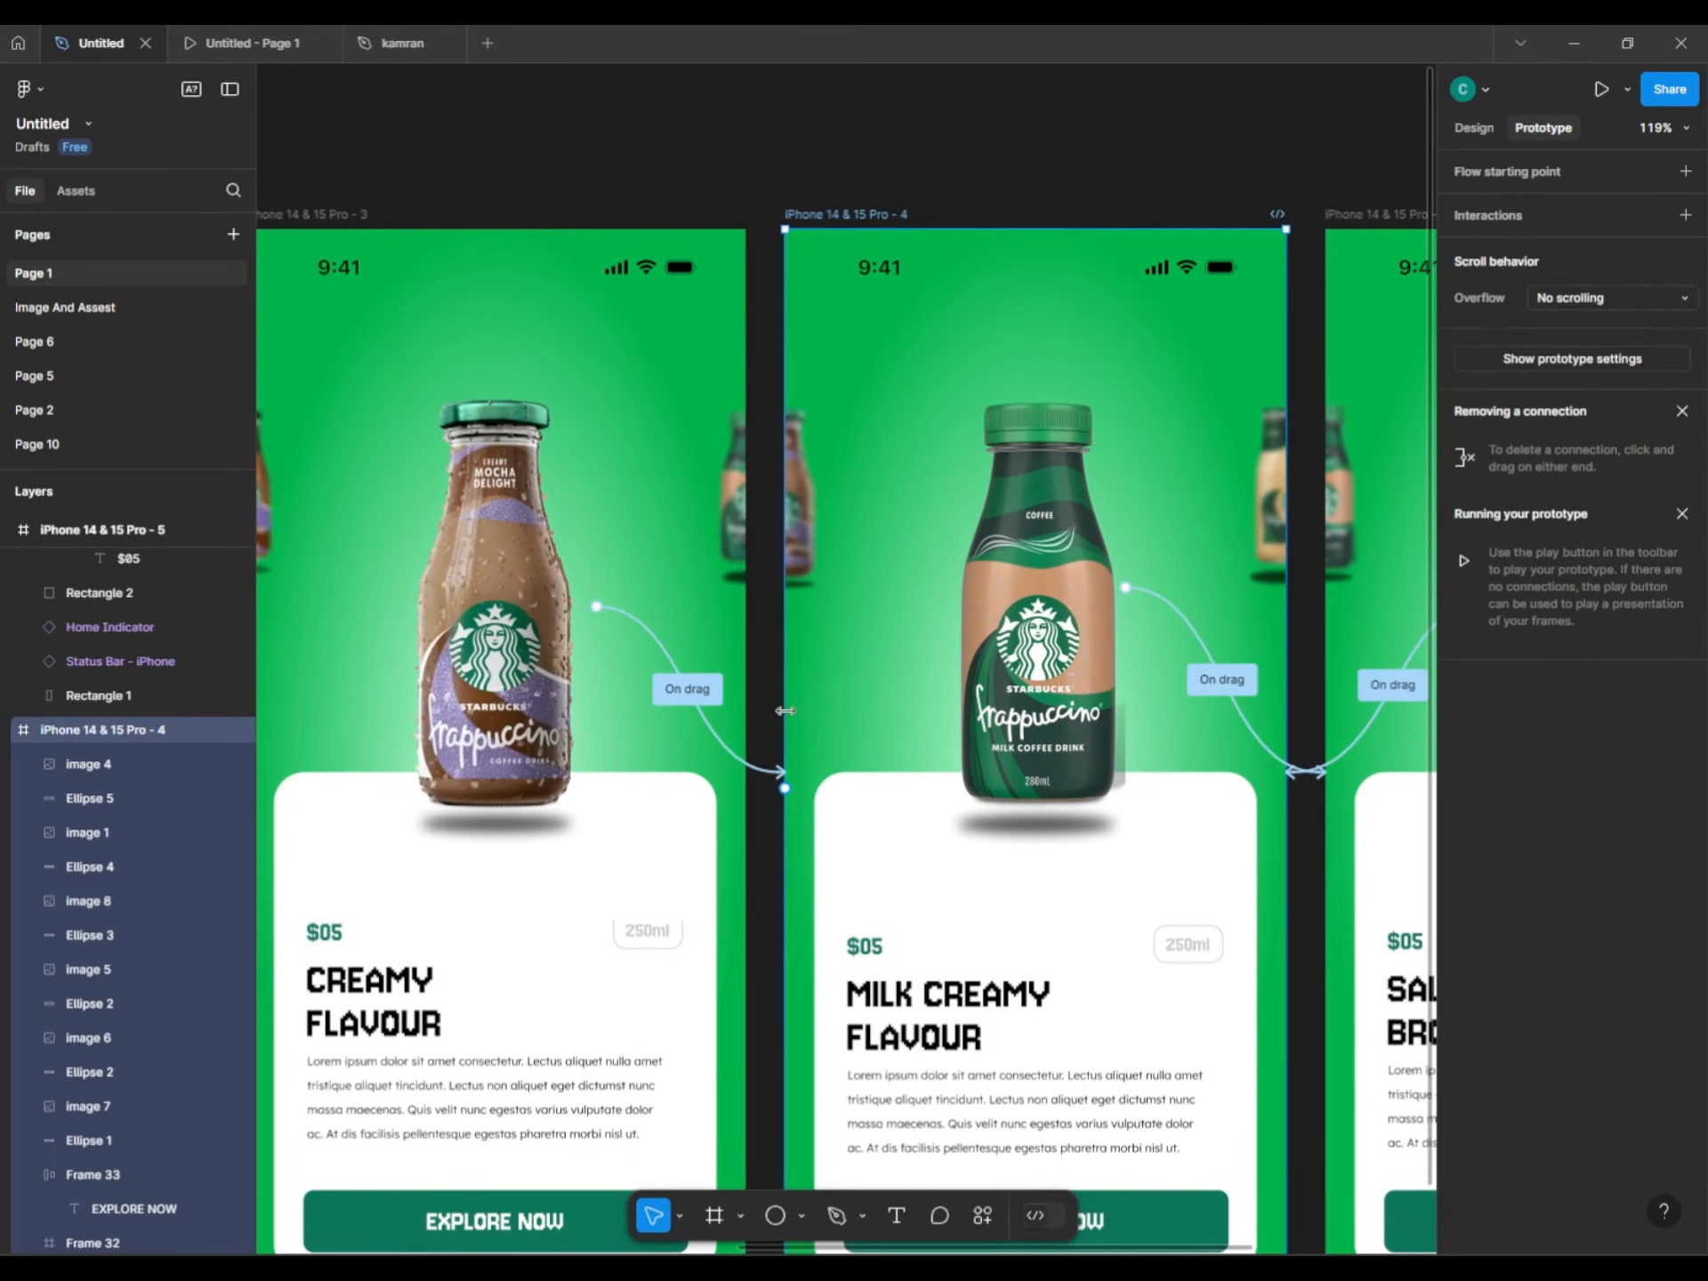
{"action": "left_click", "coordinate": [965, 645]}
{"action": "left_click_drag", "start_coordinate": [946, 587], "coordinate": [731, 713]}
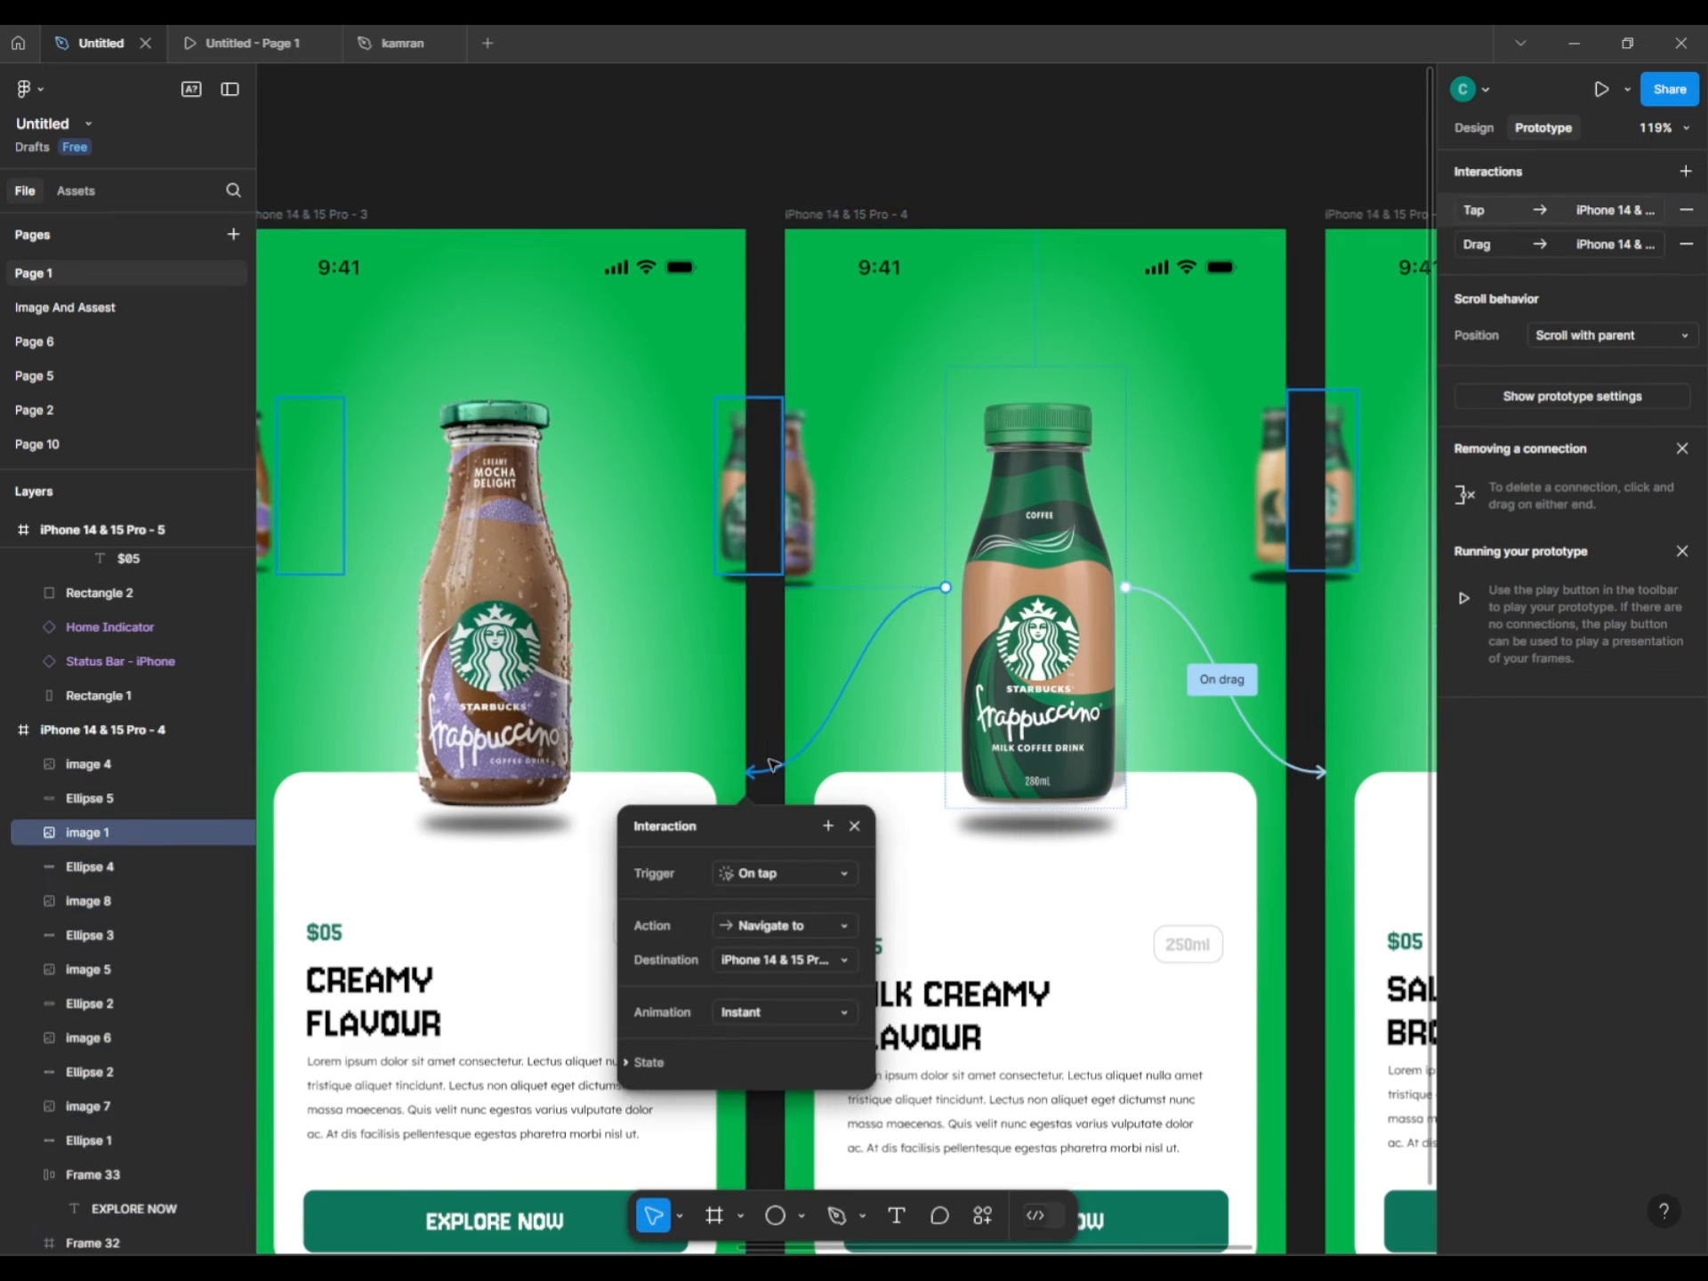
{"action": "left_click", "coordinate": [794, 873]}
{"action": "left_click", "coordinate": [765, 895]}
{"action": "key", "text": "Escape"}
{"action": "key", "text": "Escape"}
Link the Creamy Flavour bottle on screen 3 back to screen 2 with On drag.
{"action": "scroll", "coordinate": [939, 627], "scroll_direction": "left", "scroll_amount": 5}
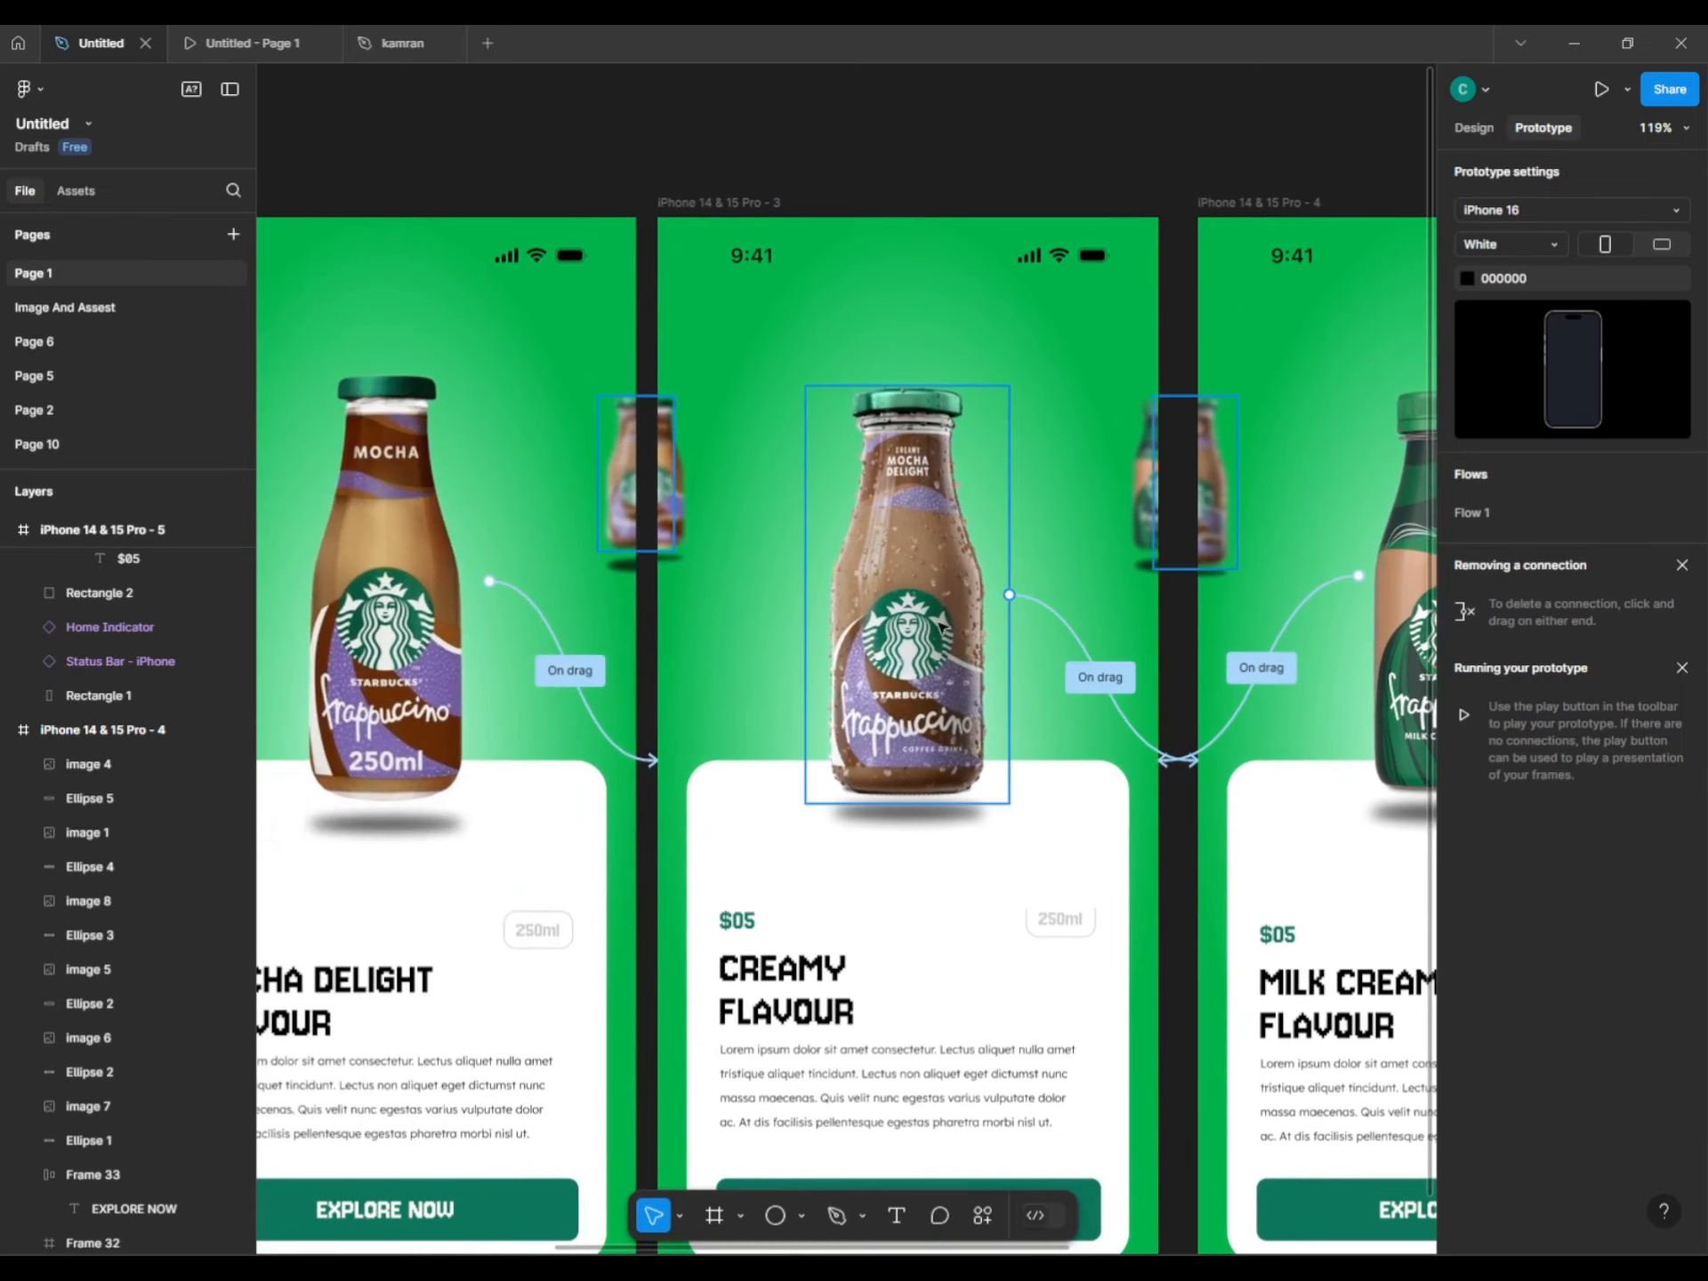
{"action": "left_click", "coordinate": [941, 626]}
{"action": "left_click_drag", "start_coordinate": [805, 595], "coordinate": [560, 695]}
{"action": "left_click", "coordinate": [622, 862]}
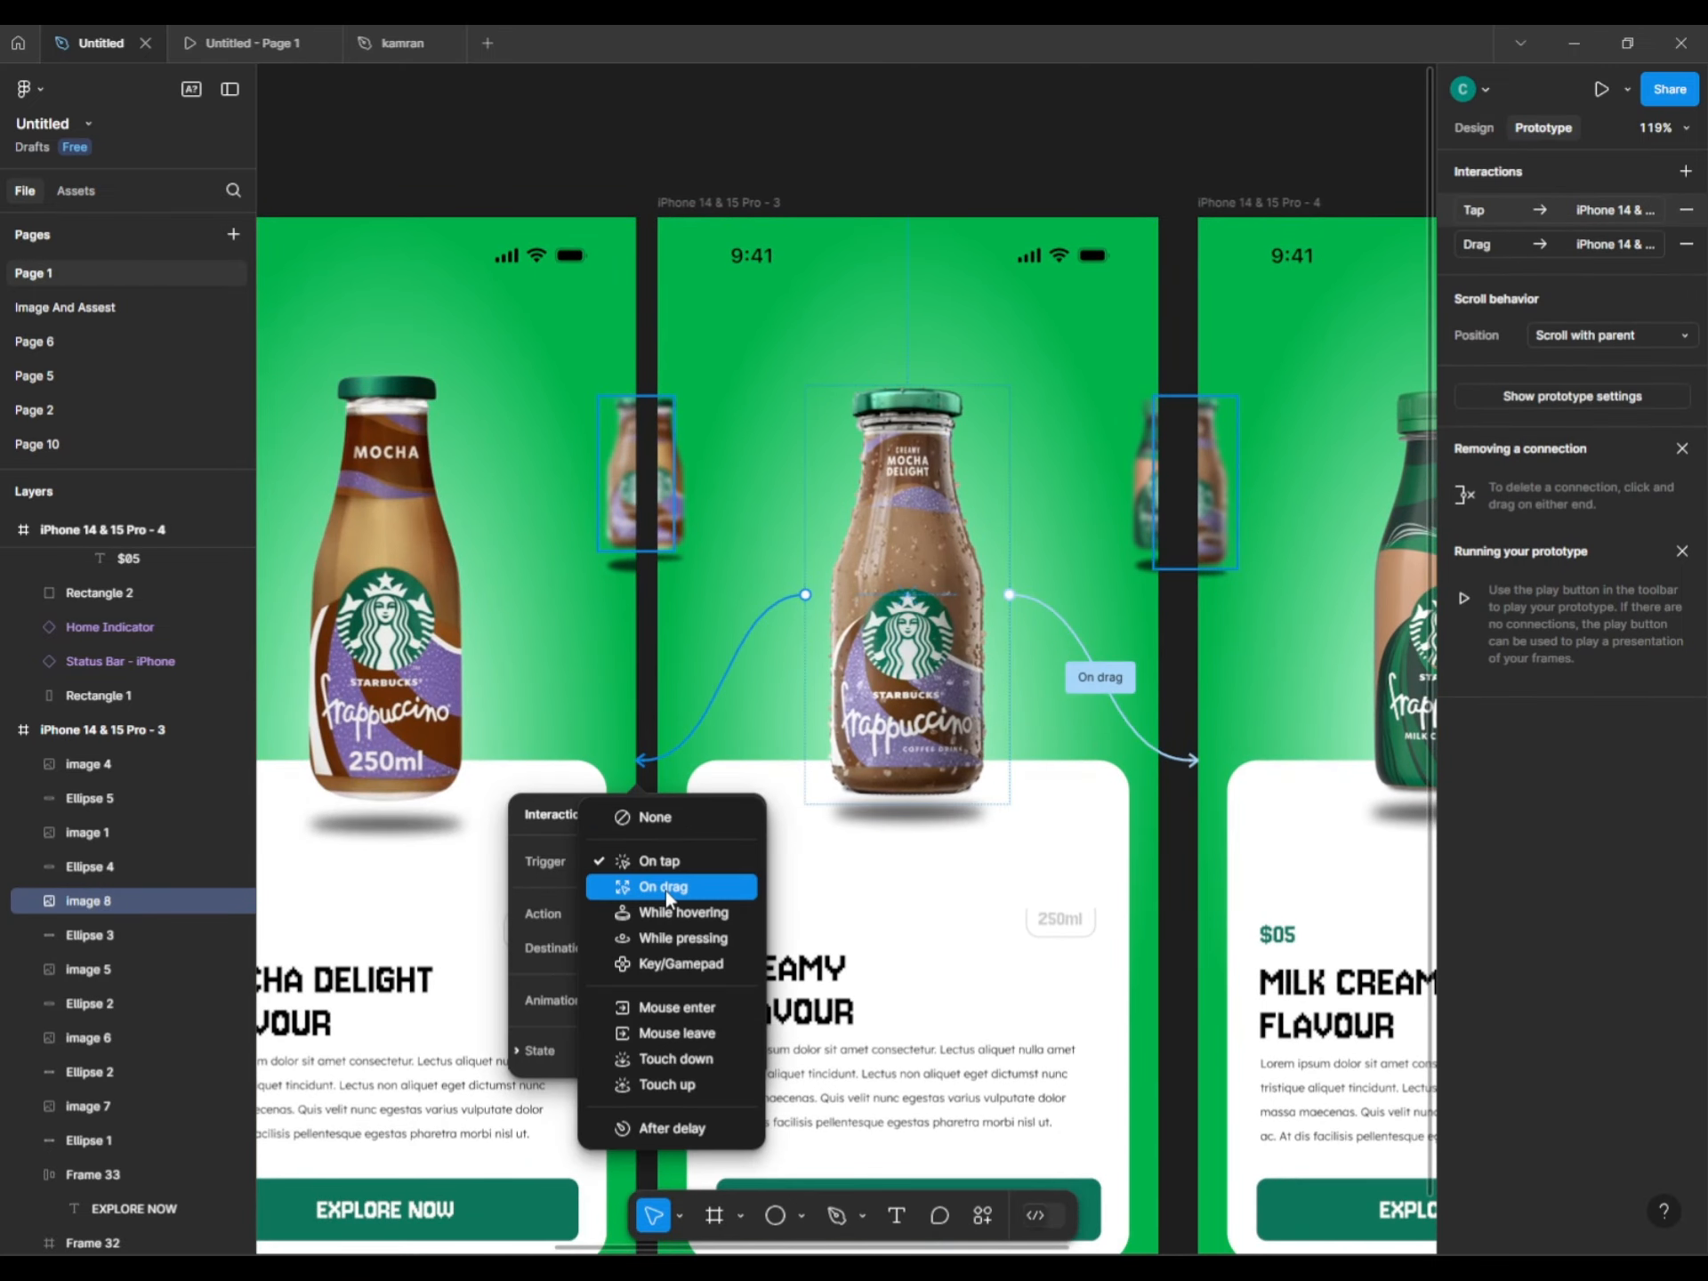
{"action": "left_click", "coordinate": [665, 887]}
{"action": "key", "text": "Escape"}
{"action": "key", "text": "Escape"}
Link the Mocha Delight bottle on screen 2 back to screen 1 with On drag.
{"action": "scroll", "coordinate": [889, 676], "scroll_direction": "left", "scroll_amount": 6}
{"action": "left_click", "coordinate": [958, 676]}
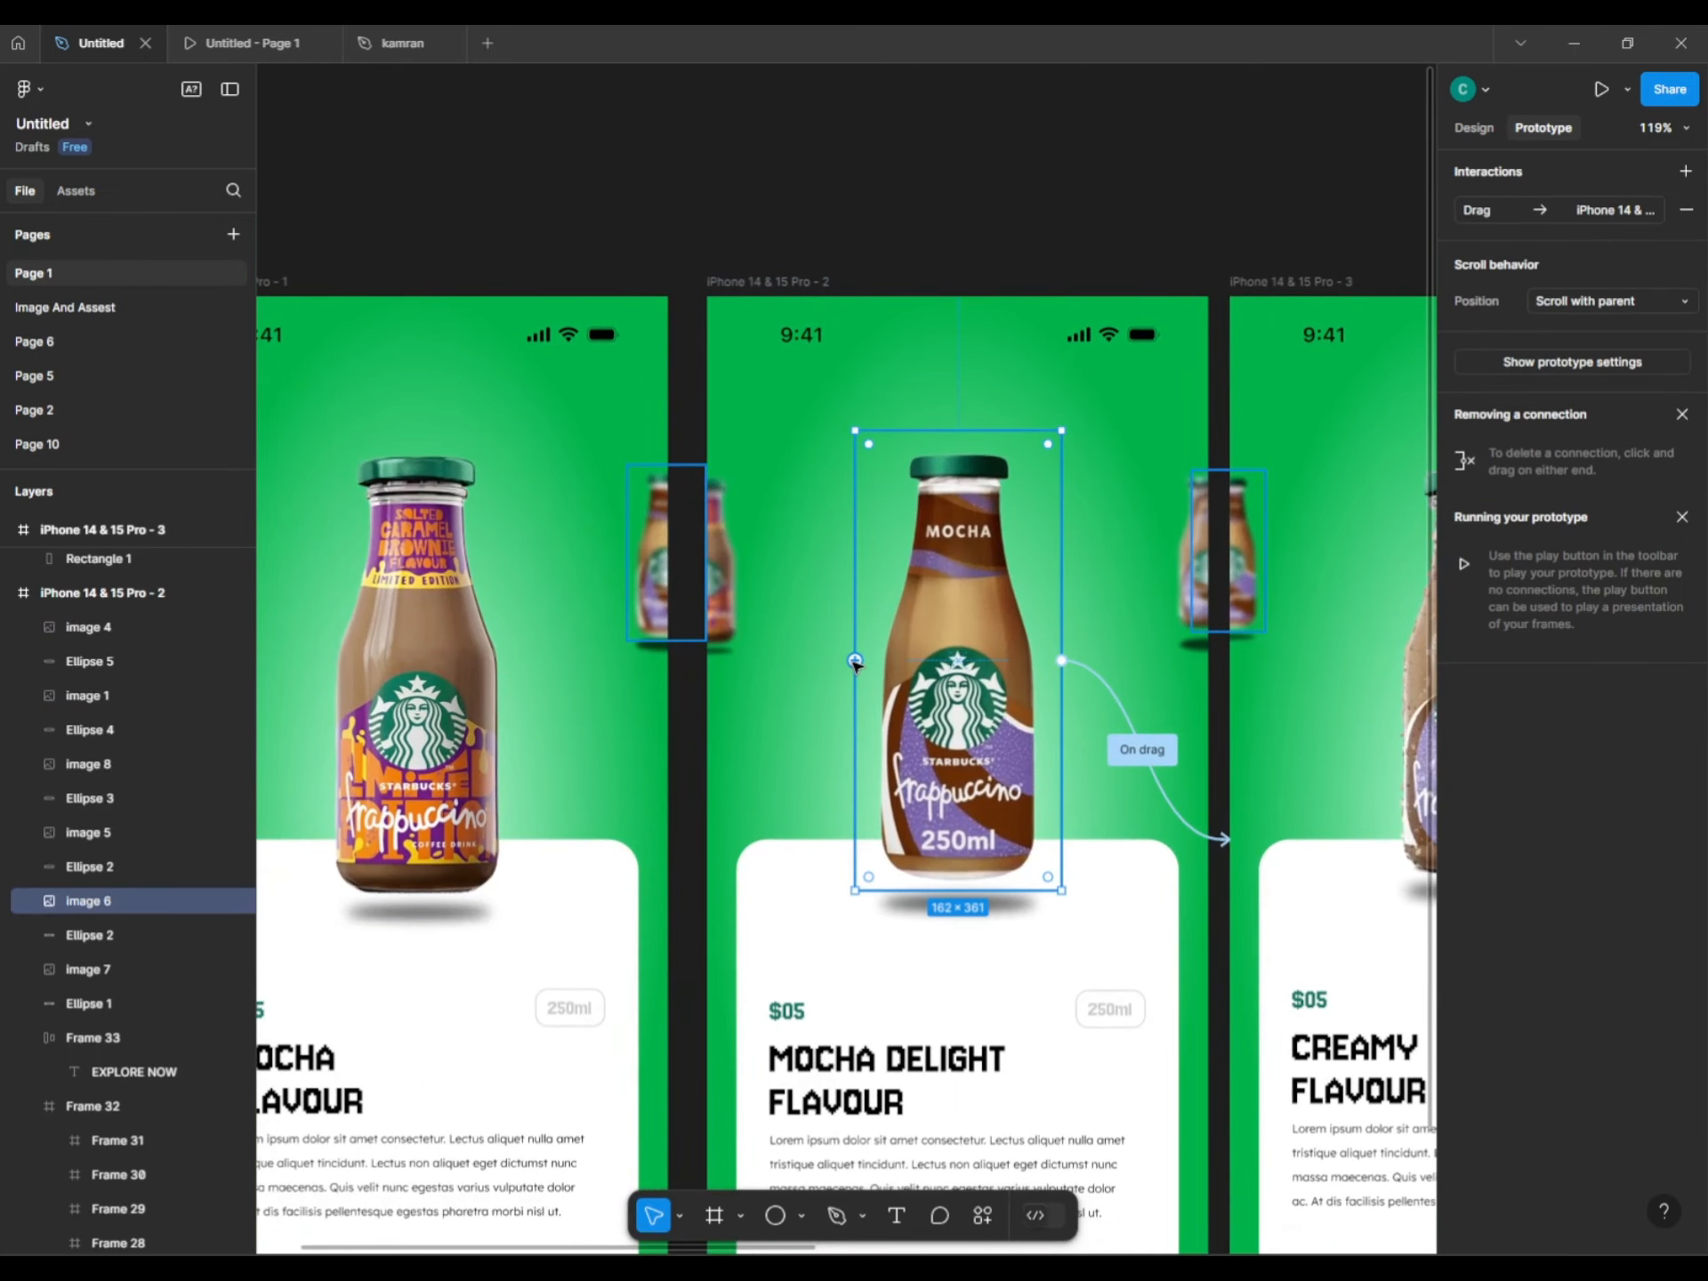
{"action": "left_click_drag", "start_coordinate": [854, 663], "coordinate": [614, 765]}
{"action": "left_click", "coordinate": [738, 942]}
{"action": "left_click", "coordinate": [740, 965]}
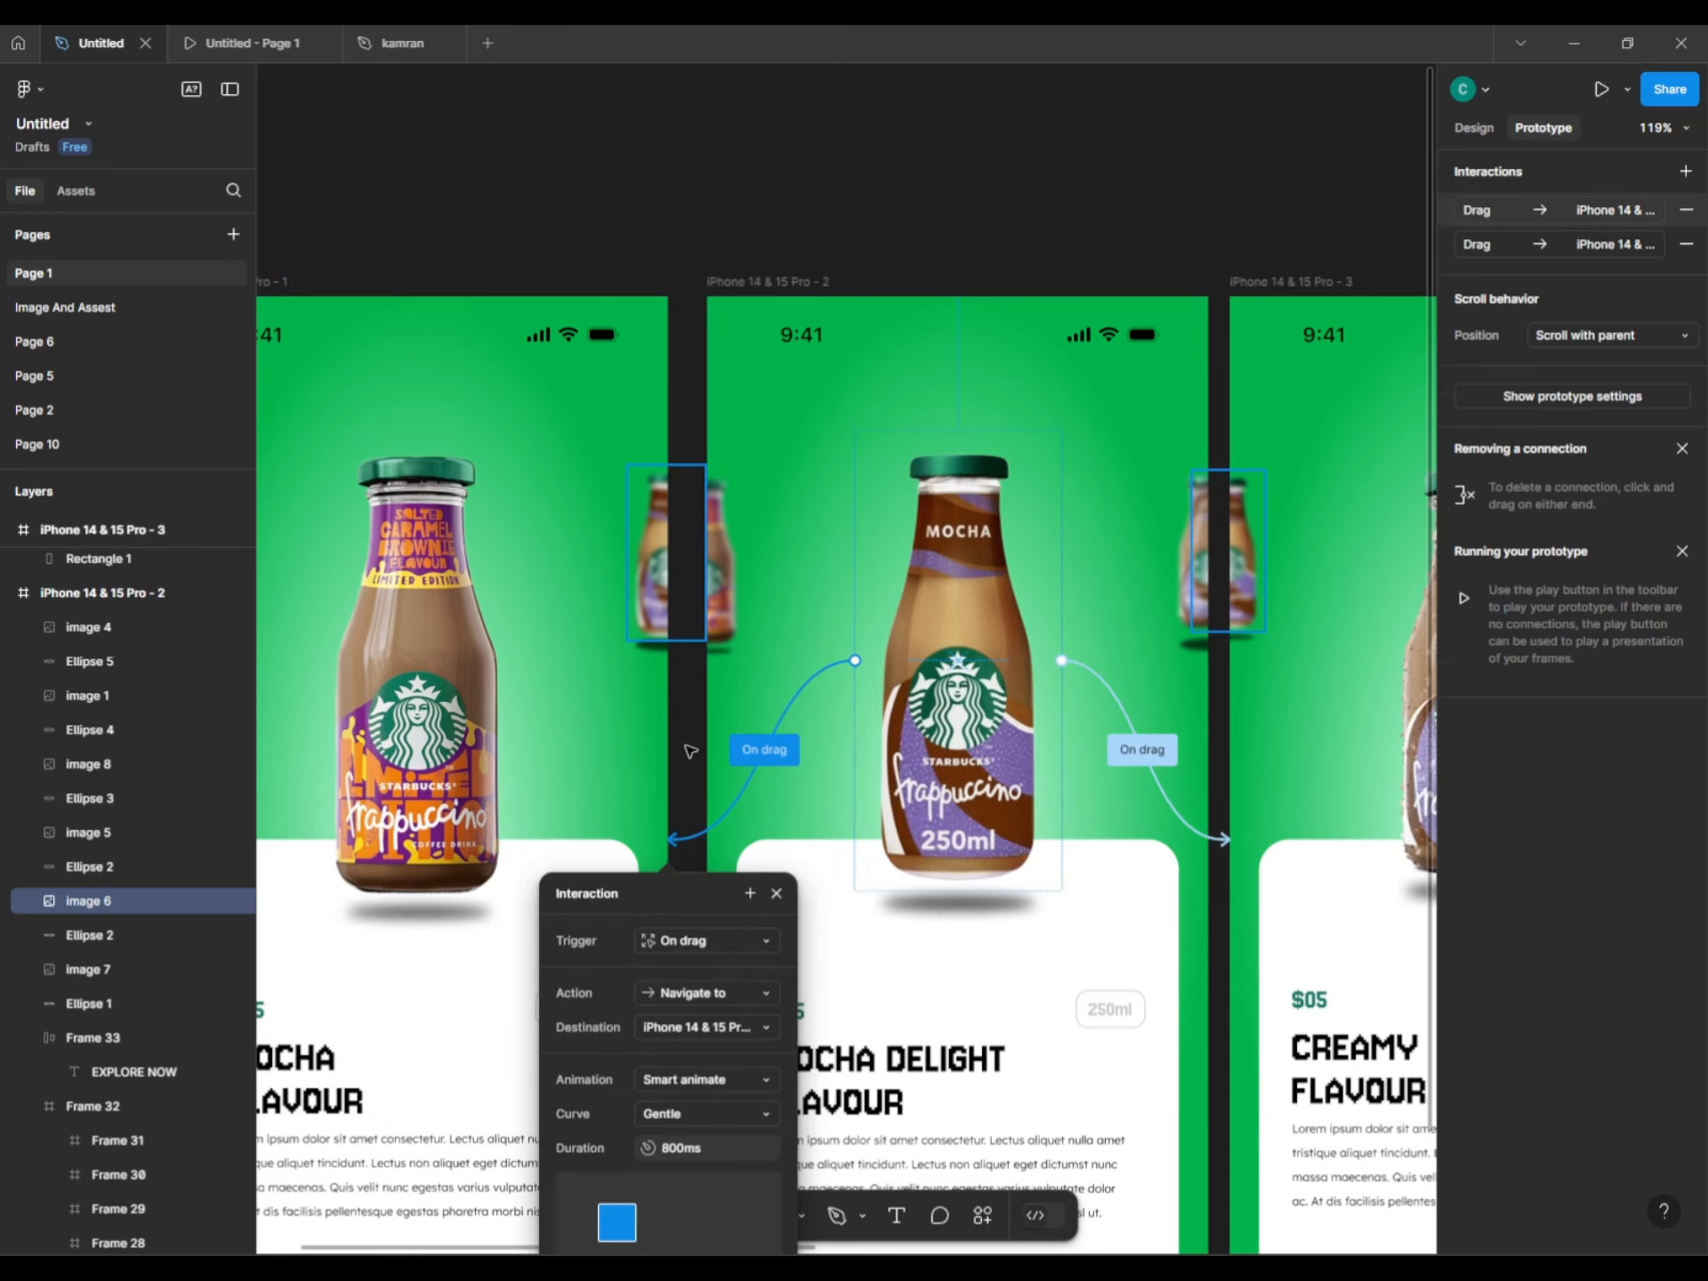
{"action": "key", "text": "Escape"}
{"action": "key", "text": "Escape"}
{"action": "scroll", "coordinate": [691, 752], "scroll_direction": "left", "scroll_amount": 5}
{"action": "scroll", "coordinate": [599, 564], "scroll_direction": "down", "scroll_amount": 5}
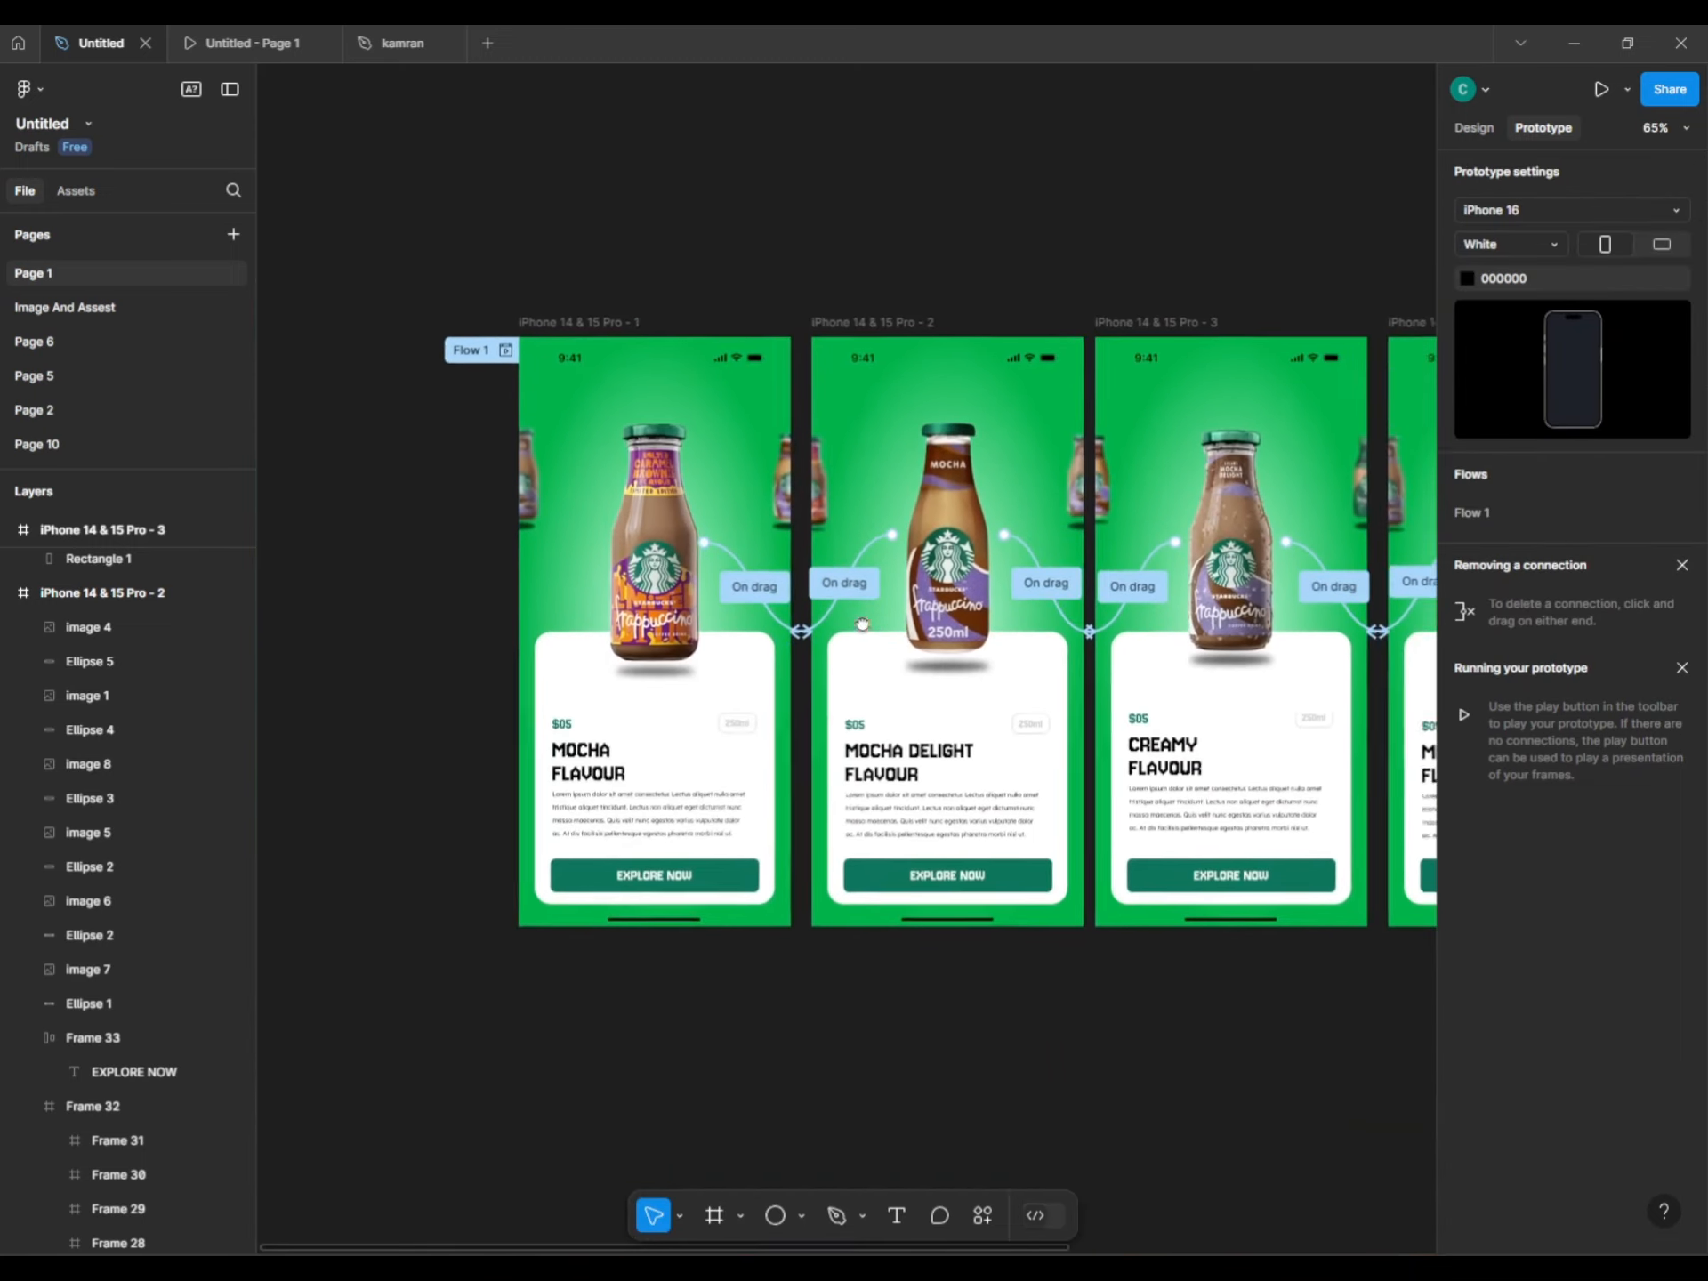
{"action": "scroll", "coordinate": [862, 625], "scroll_direction": "right", "scroll_amount": 7}
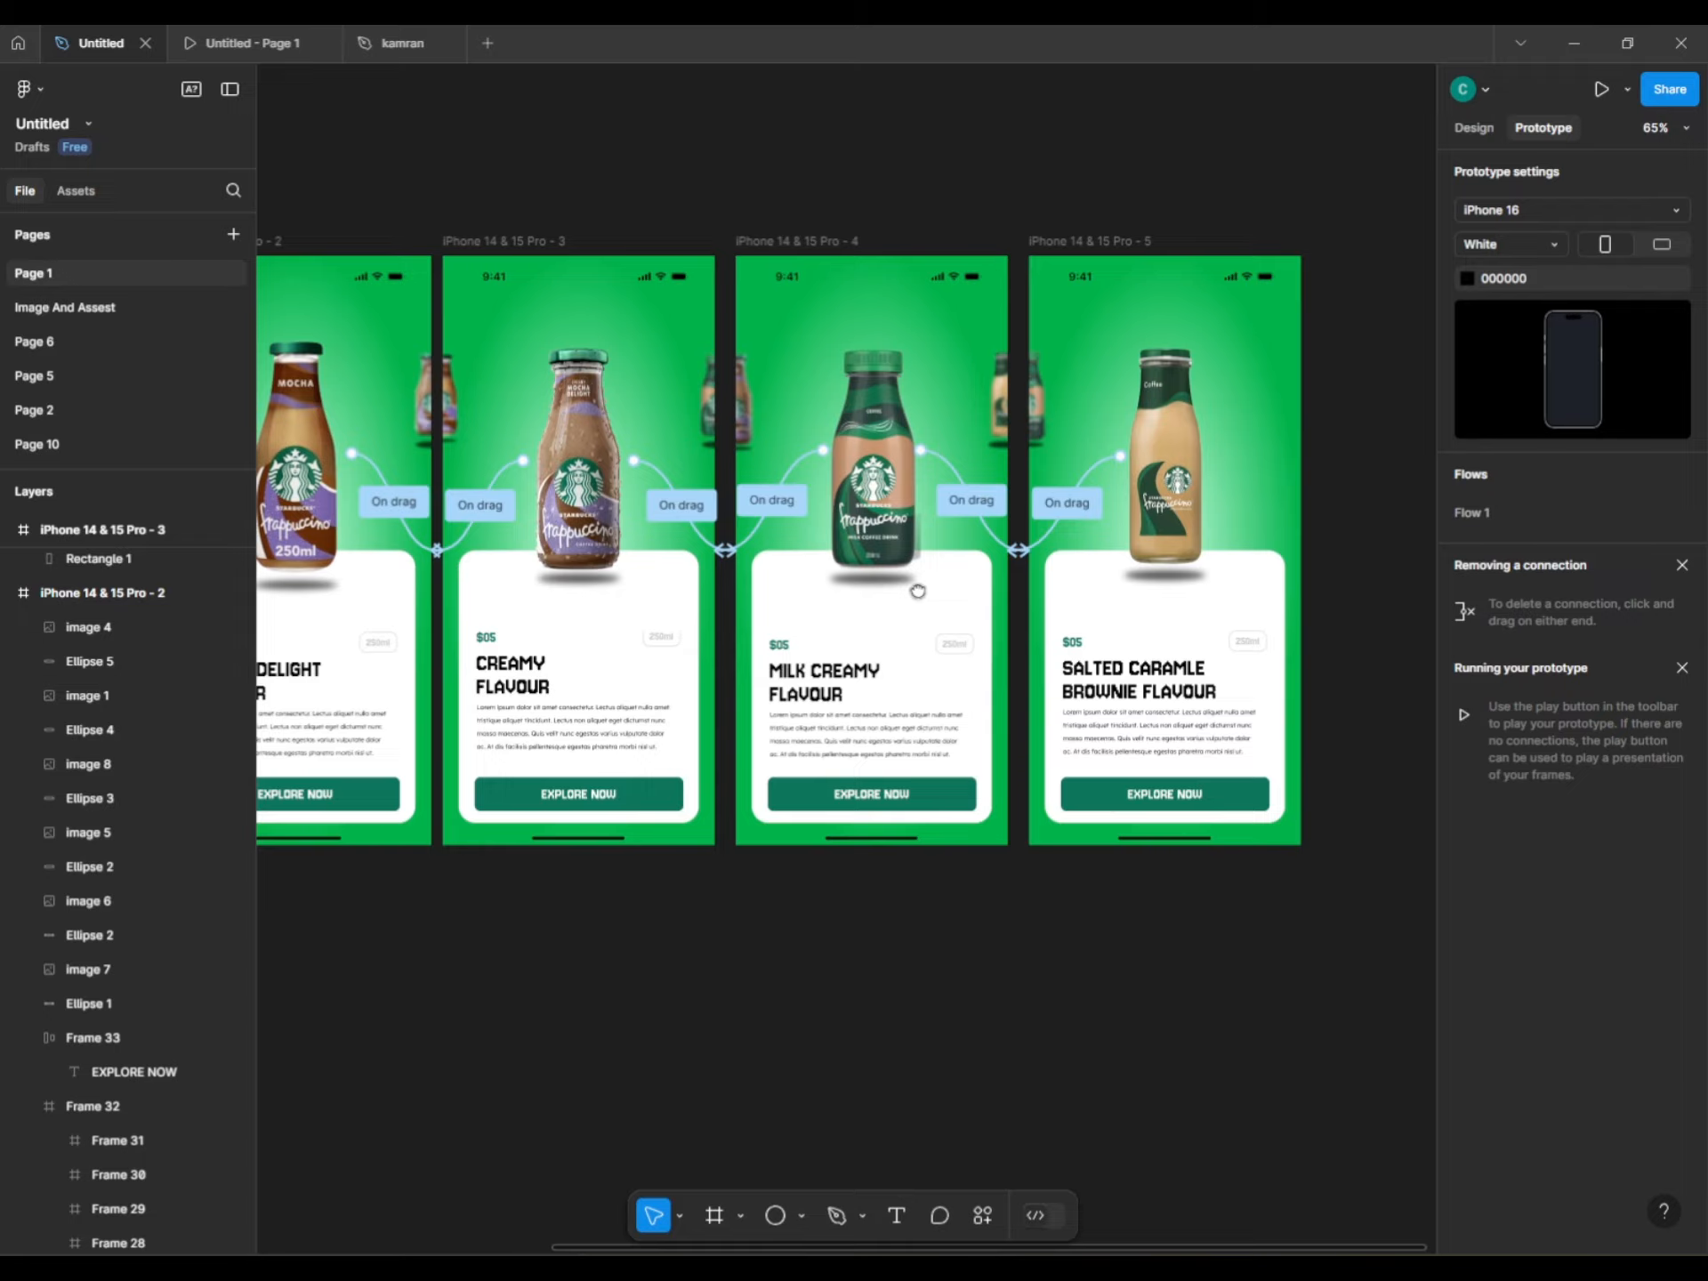
Swipe forward through the Creamy Flavour and Milk Creamy Flavour screens in the prototype.
{"action": "left_click_drag", "start_coordinate": [918, 590], "coordinate": [1186, 654]}
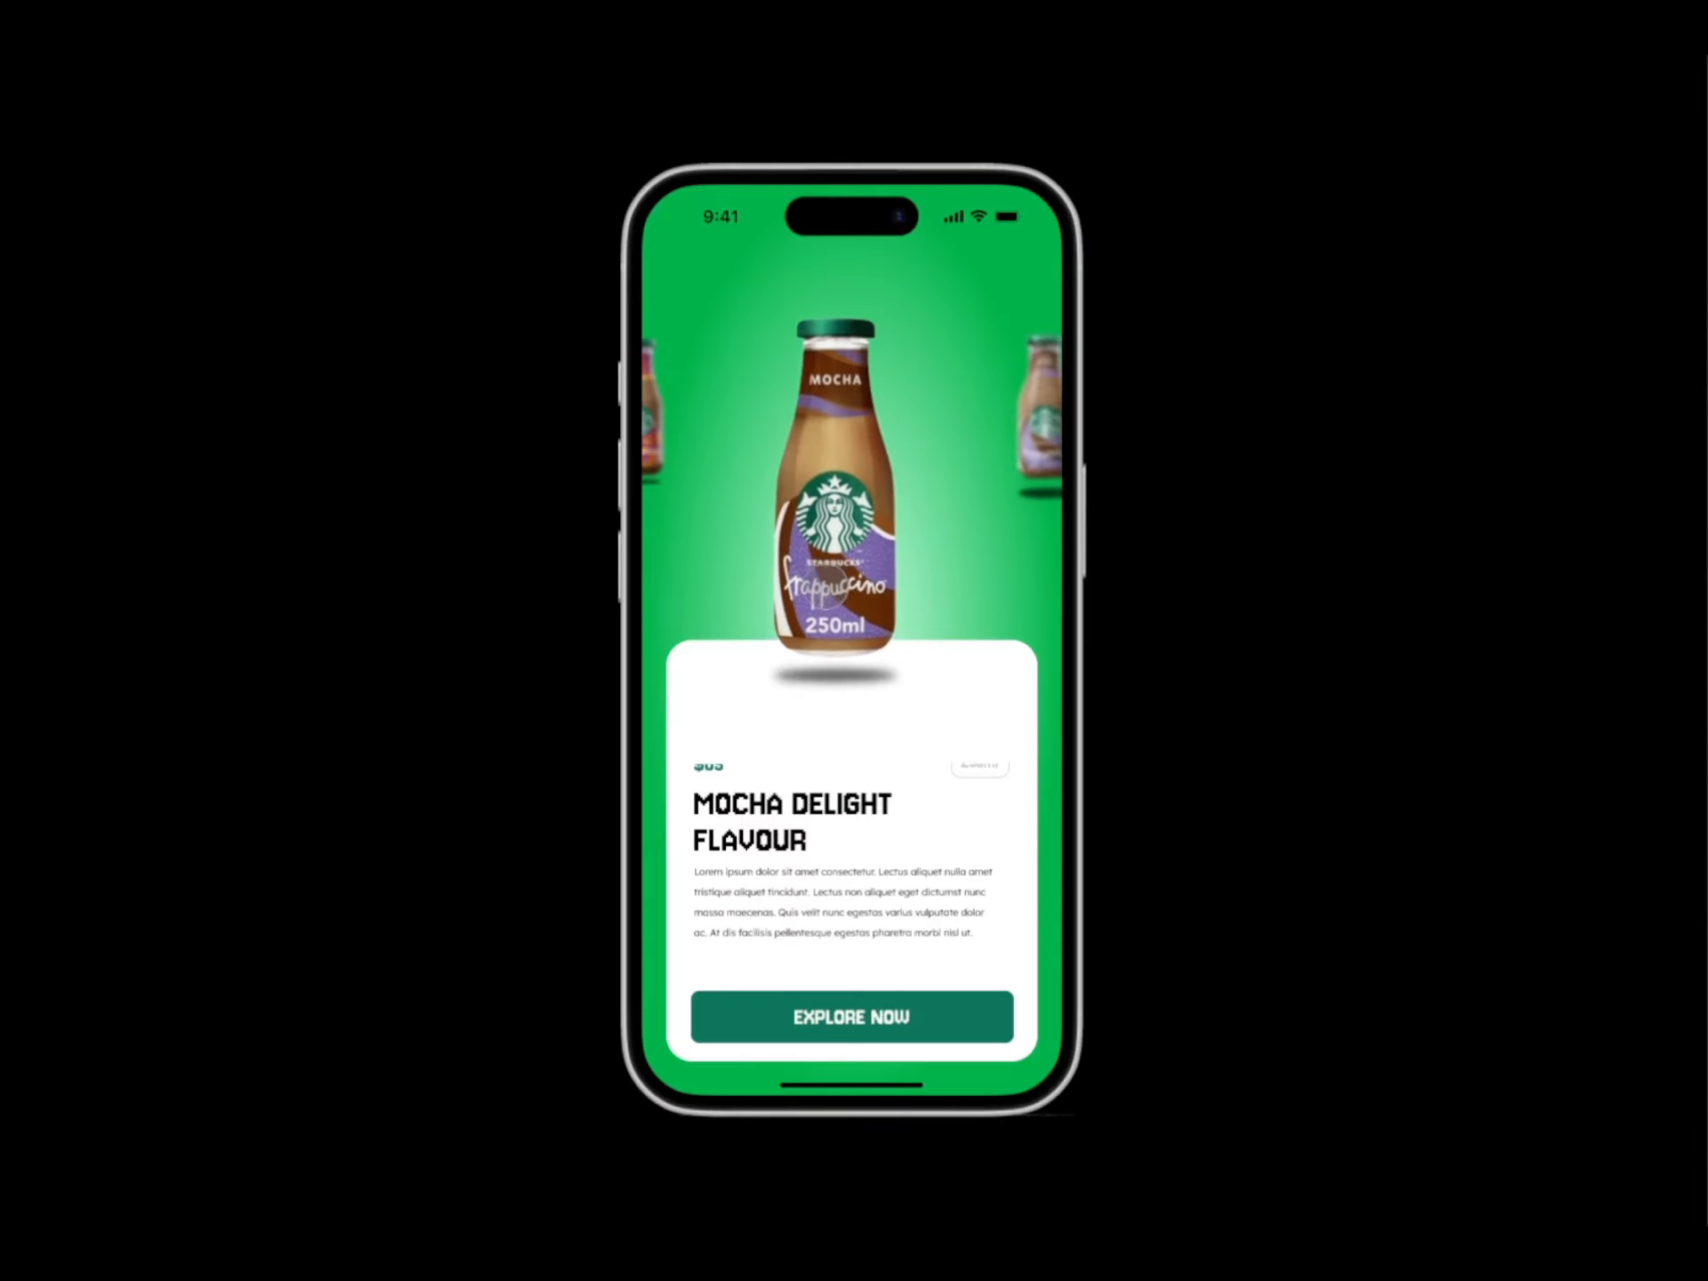
{"action": "left_click_drag", "start_coordinate": [978, 641], "coordinate": [640, 656]}
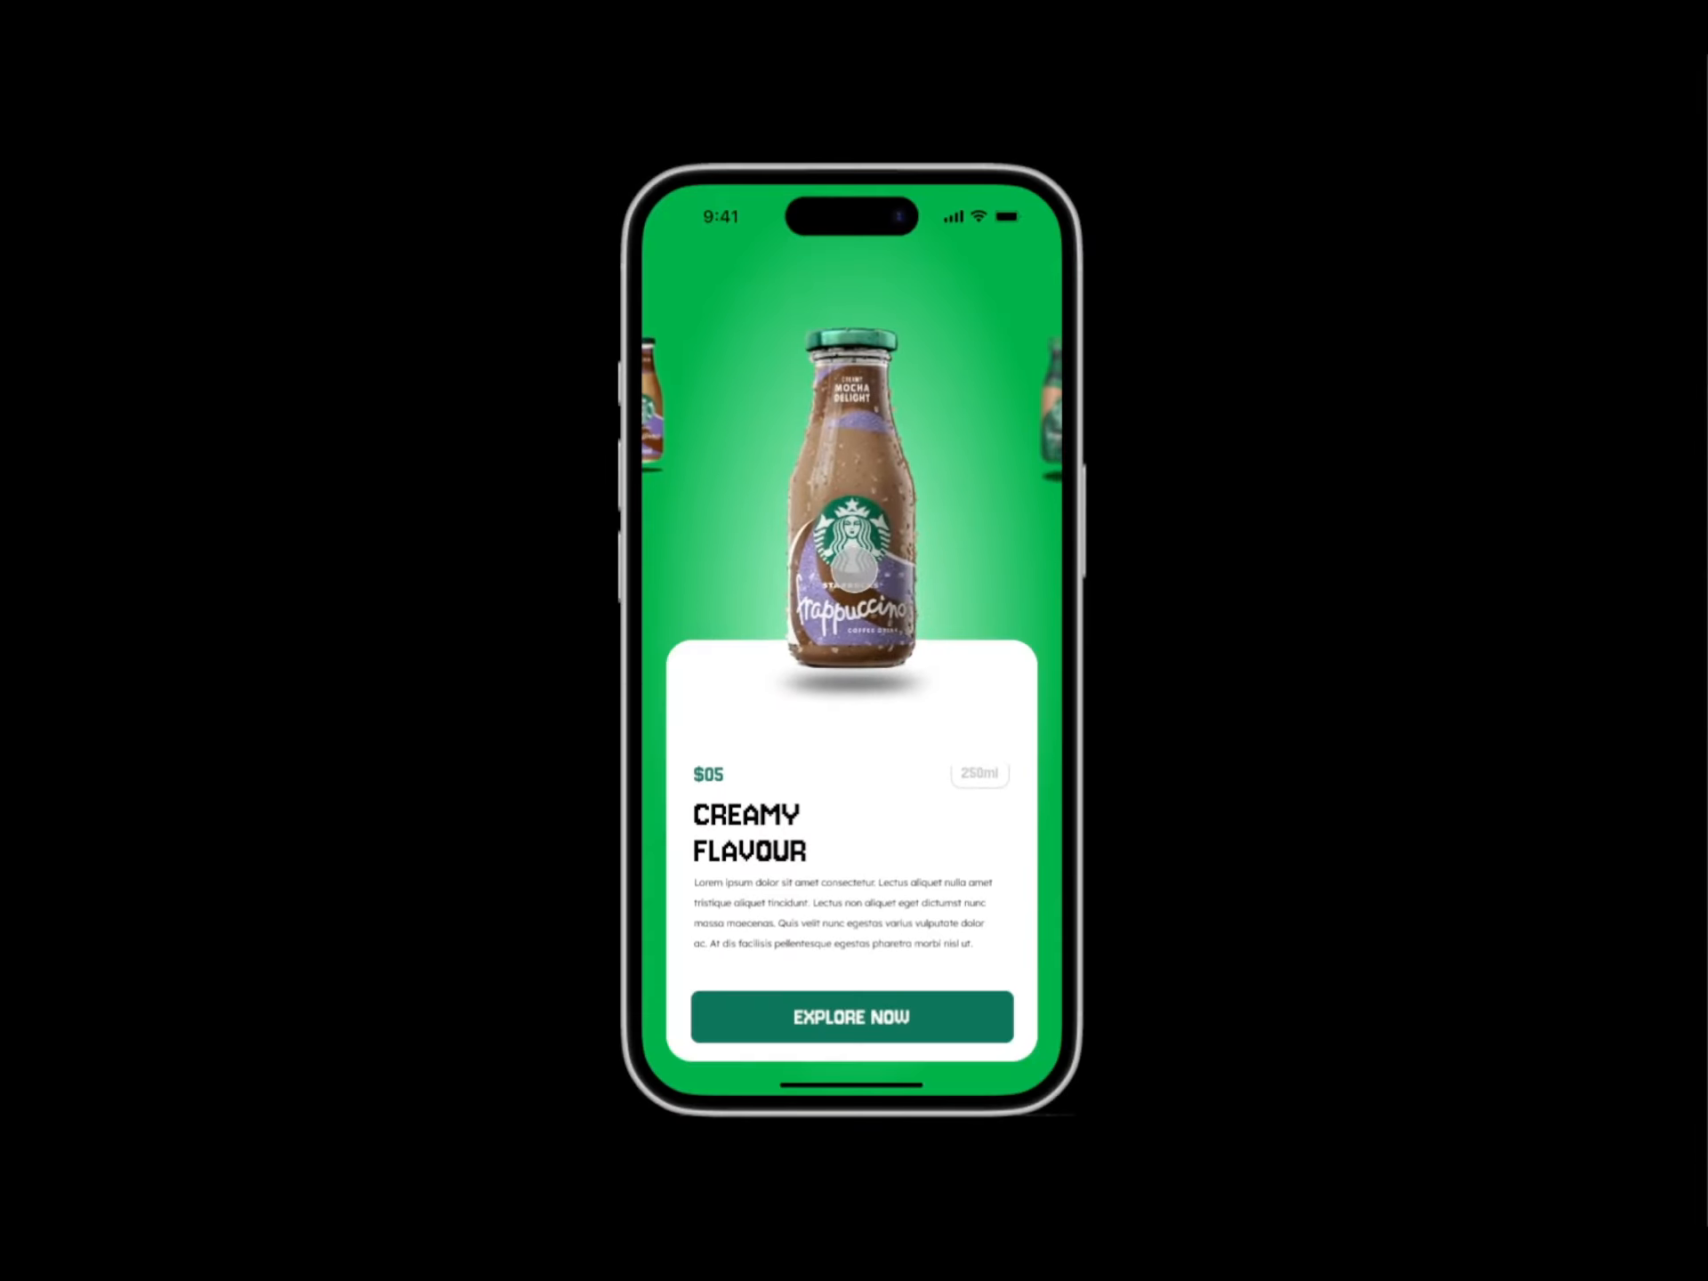
{"action": "left_click_drag", "start_coordinate": [856, 566], "coordinate": [686, 641]}
{"action": "left_click_drag", "start_coordinate": [783, 613], "coordinate": [583, 659]}
Swipe back through Milk Creamy and Creamy Flavour to the Mocha Delight Flavour screen.
{"action": "left_click_drag", "start_coordinate": [694, 534], "coordinate": [1071, 503]}
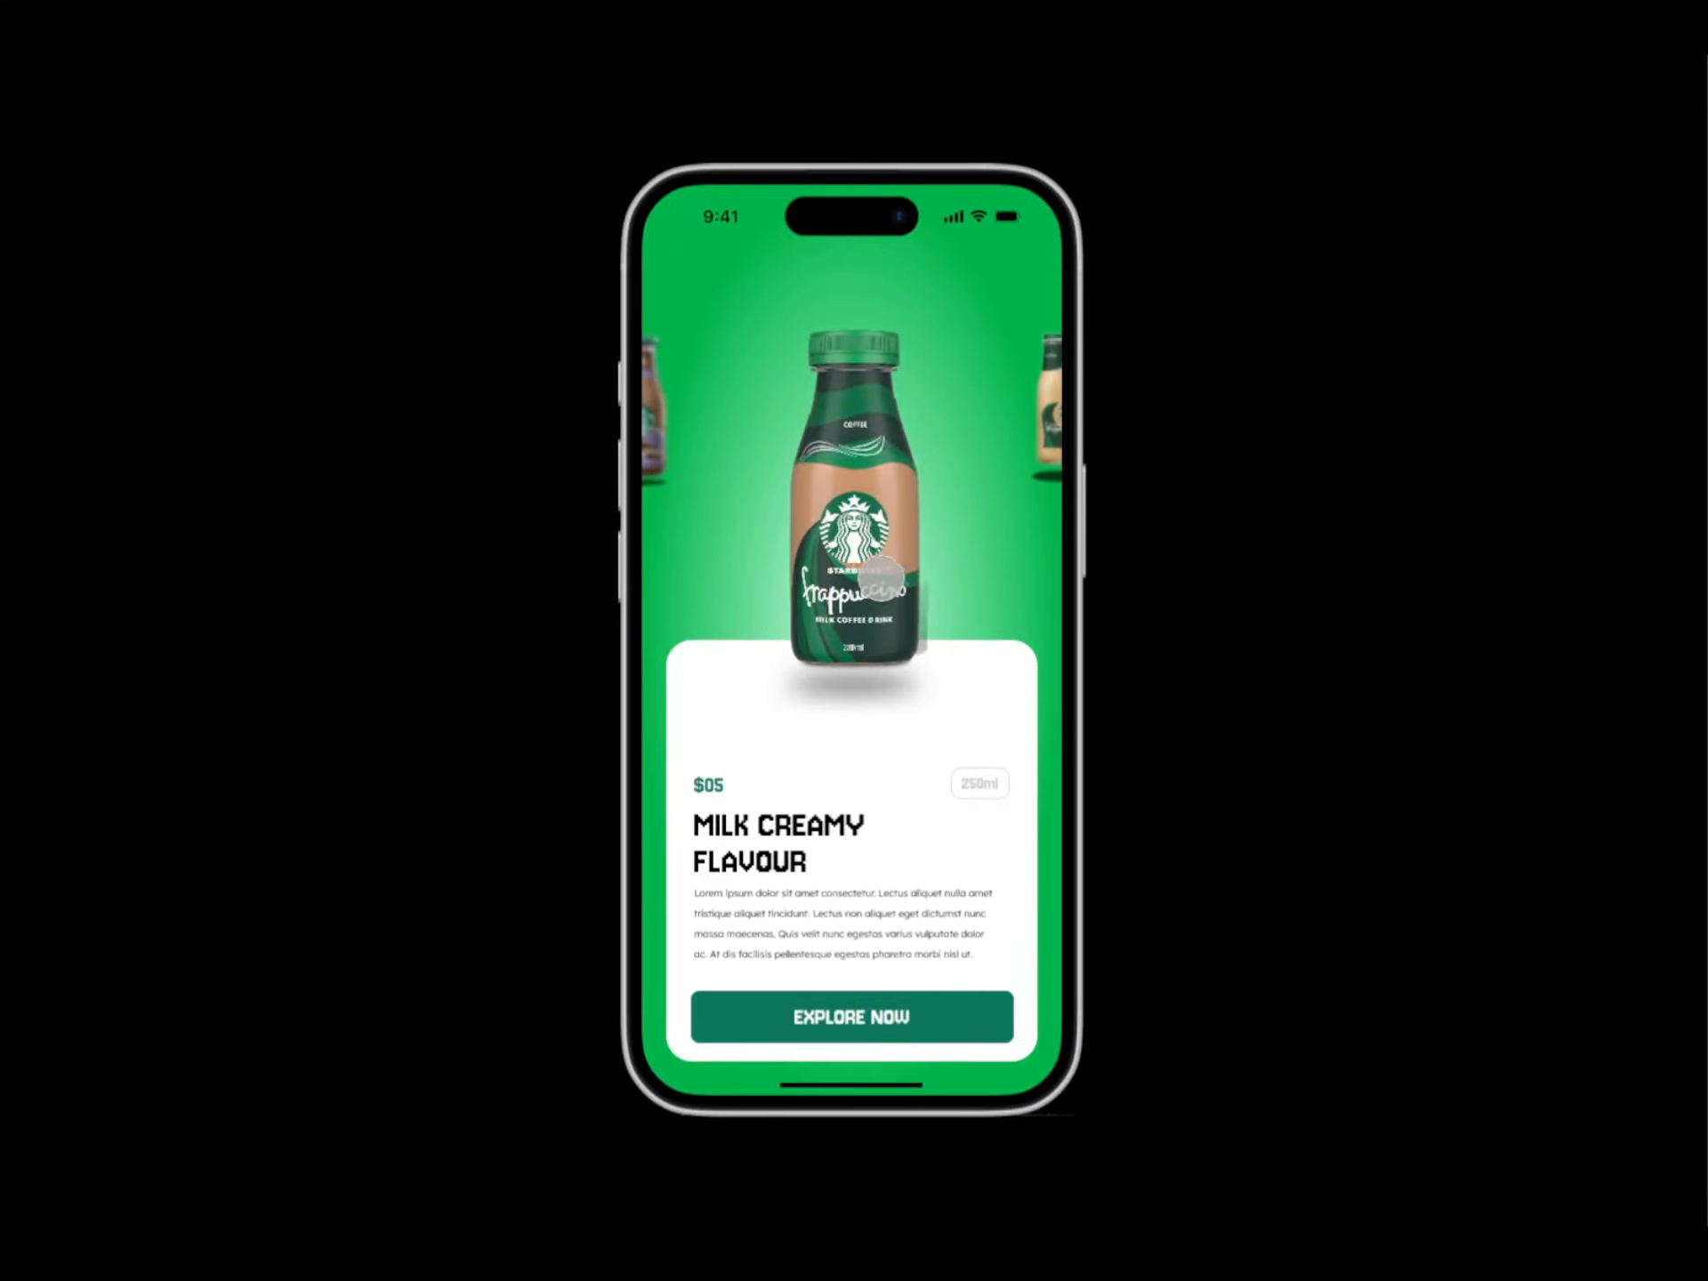
{"action": "left_click_drag", "start_coordinate": [880, 580], "coordinate": [1002, 534]}
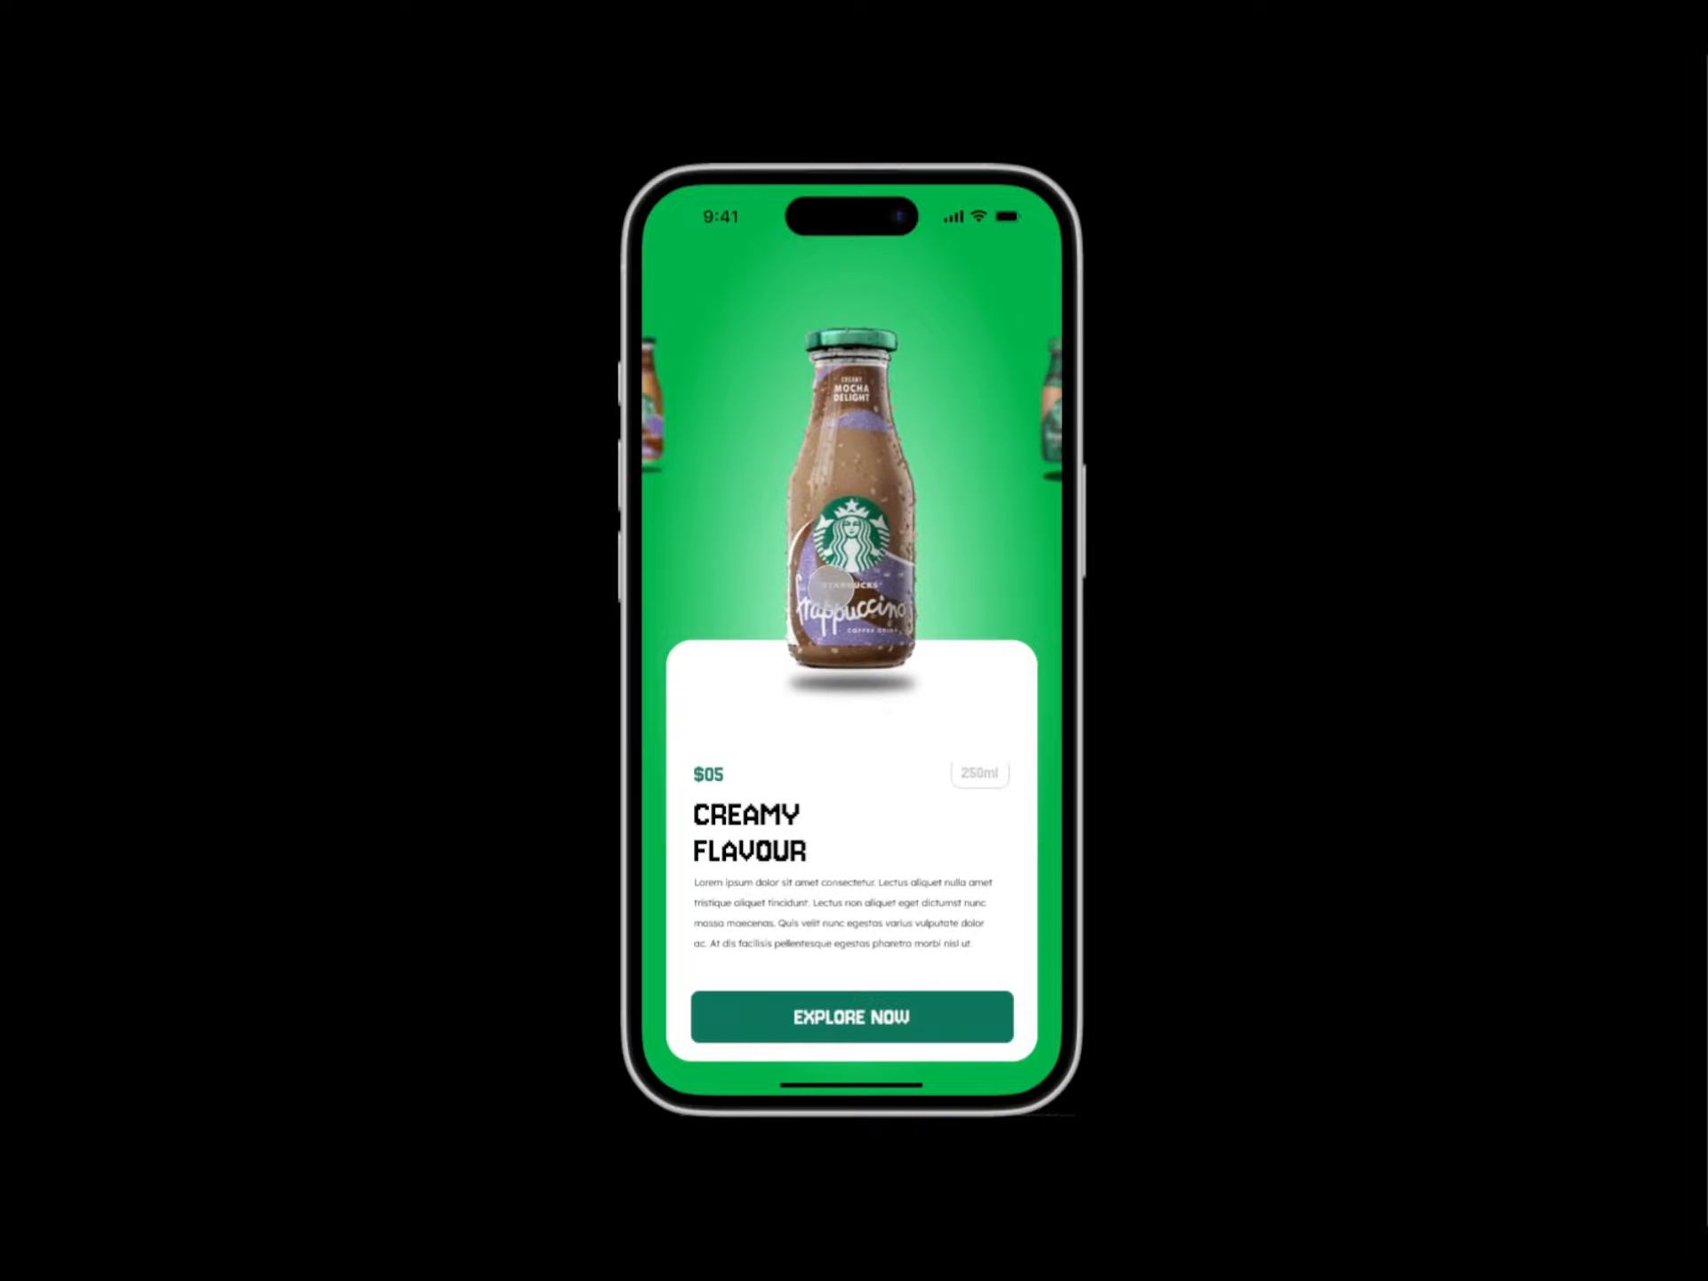
{"action": "left_click_drag", "start_coordinate": [830, 586], "coordinate": [676, 604]}
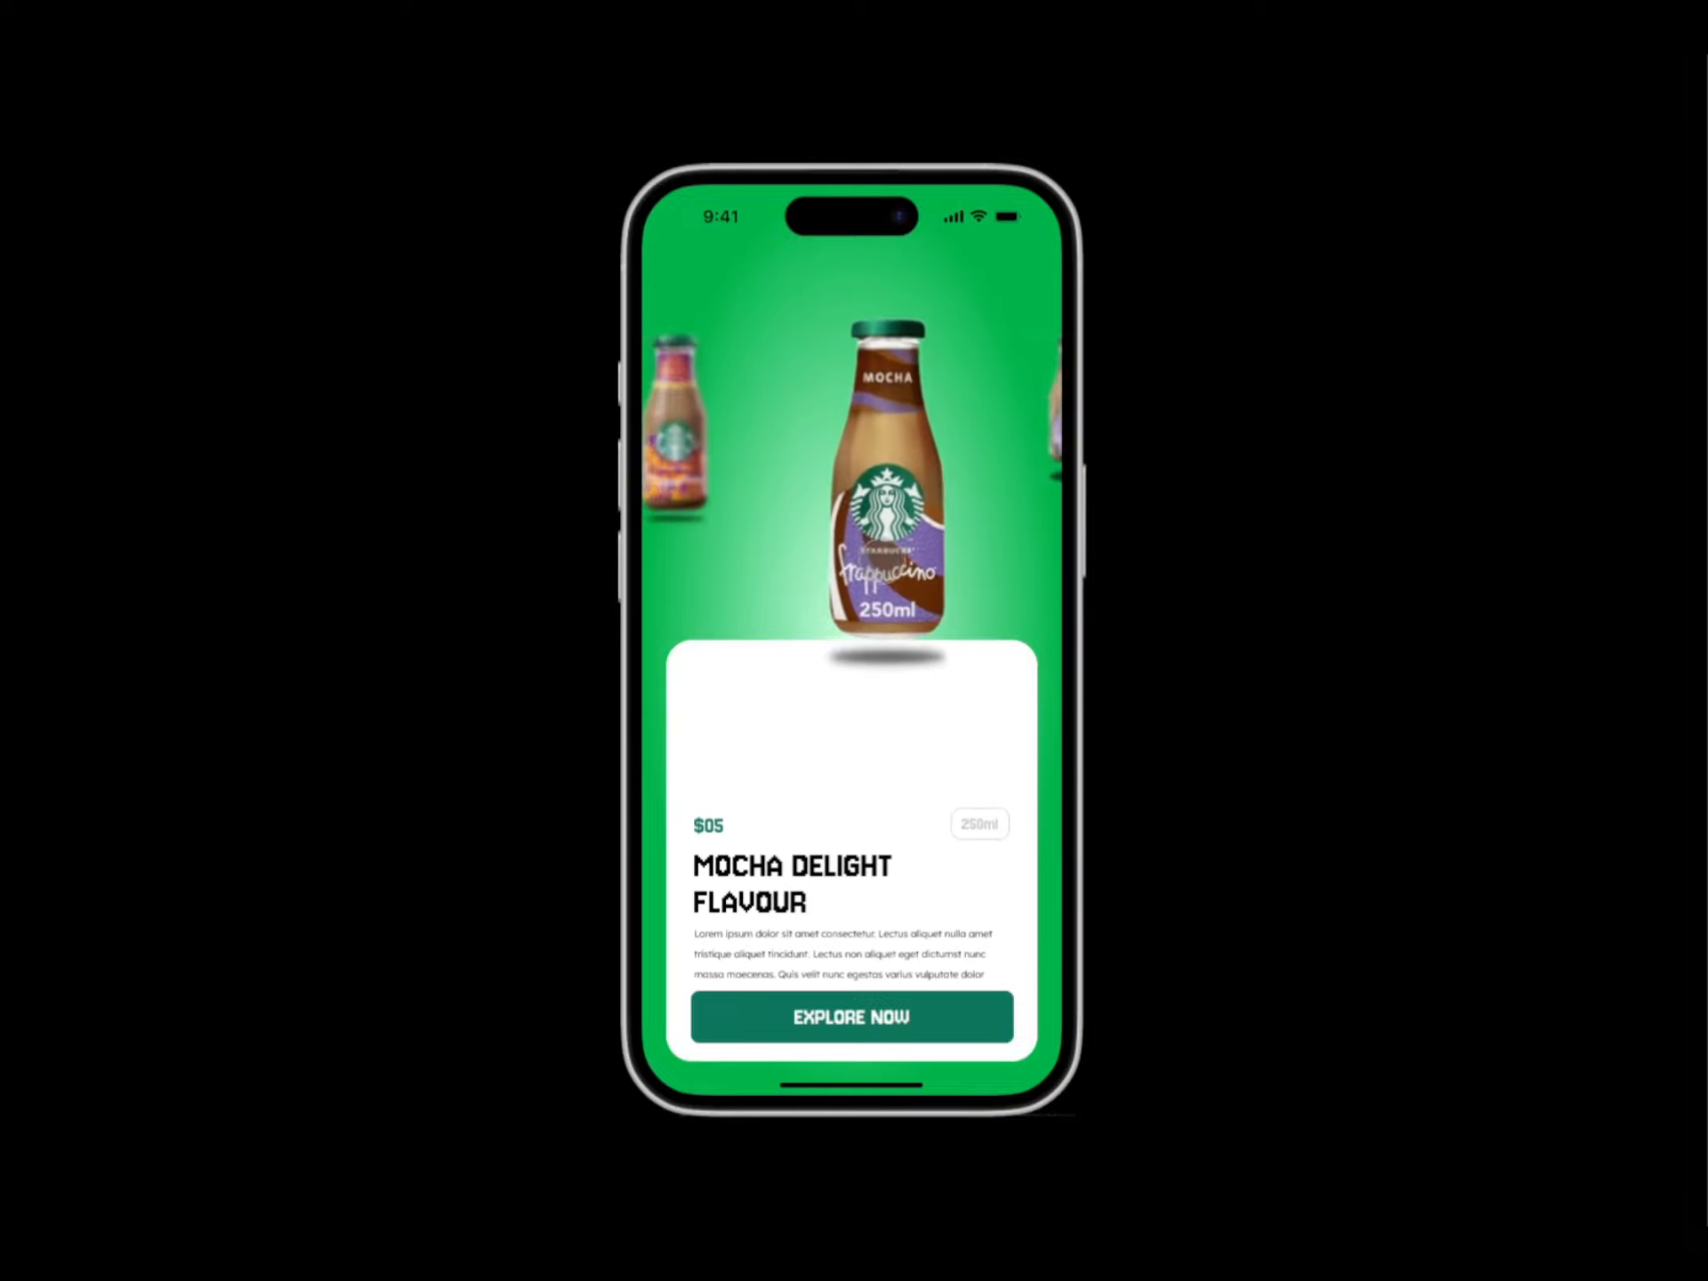